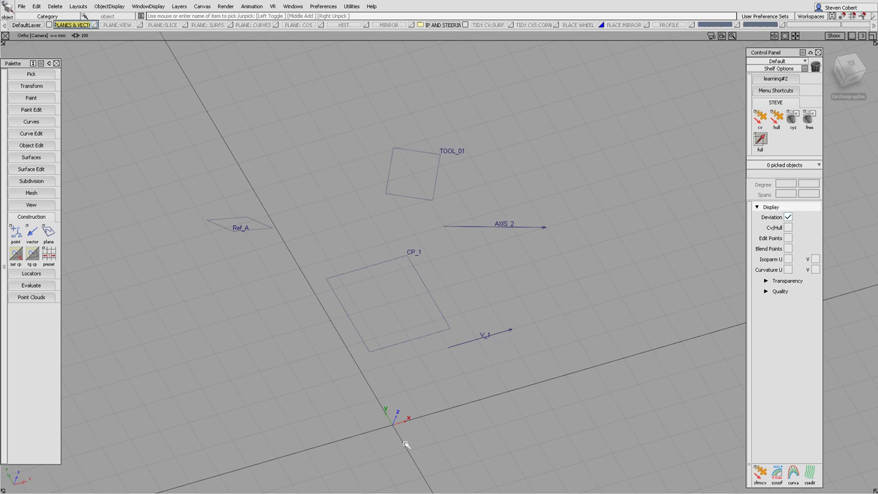
- Pick the planes Ref_A, TOOL_01 and CP_1, and set Ref_A as the active construction plane
ctrl+shift+drag(254, 230, 251, 253)
drag(251, 186, 416, 298)
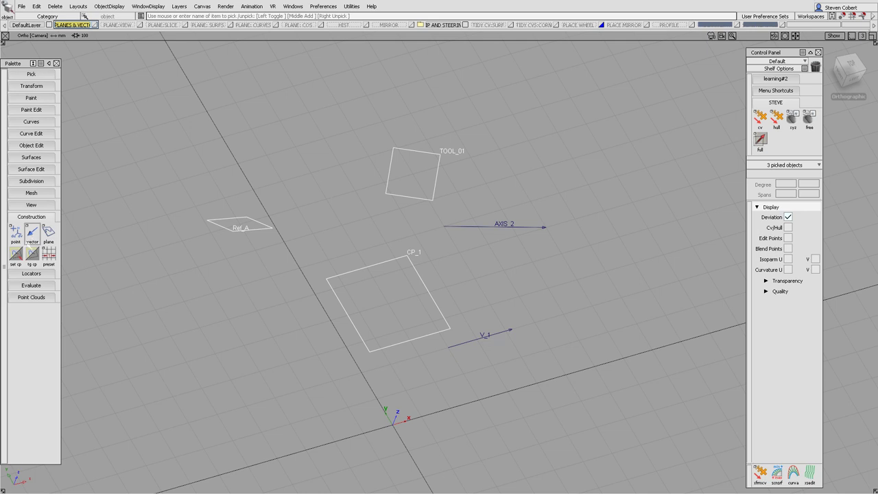
click(22, 255)
ctrl+shift+drag(263, 279, 265, 345)
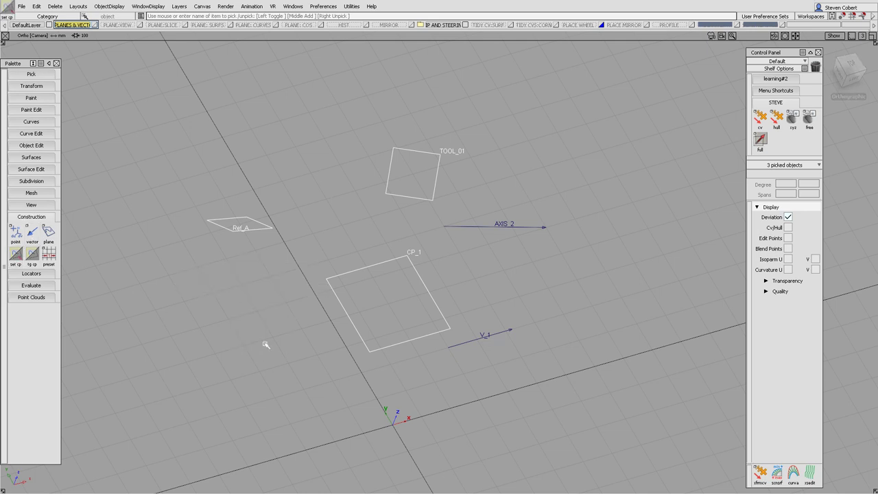
click(254, 231)
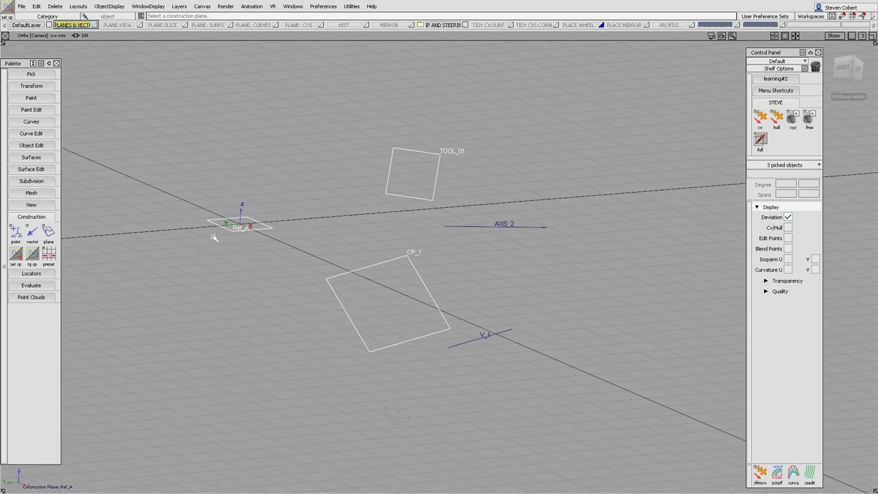
- Toggle the construction plane off to the world system and back on to Ref_A
click(15, 255)
ctrl+shift+click(273, 328)
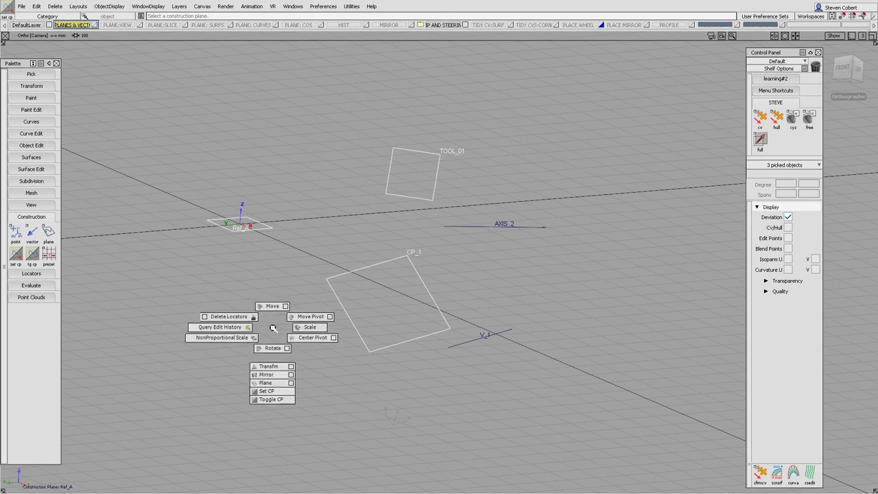
ctrl+shift+click(273, 399)
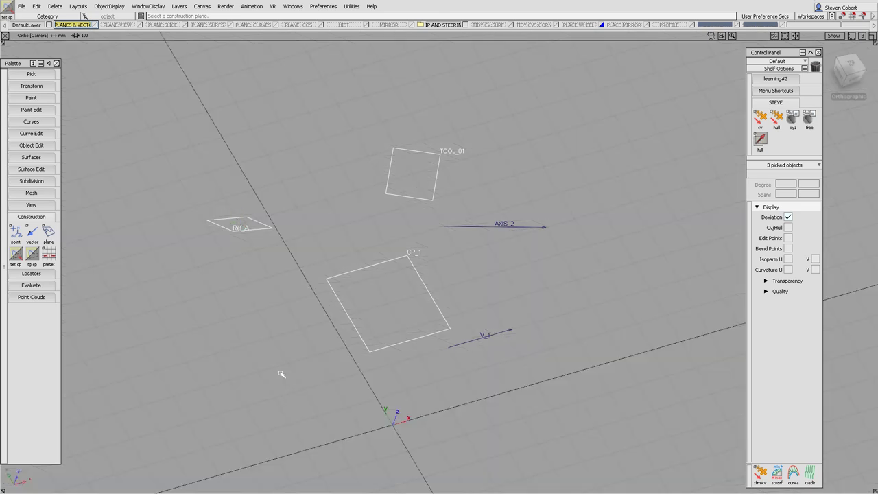
ctrl+shift+click(279, 344)
ctrl+shift+click(277, 416)
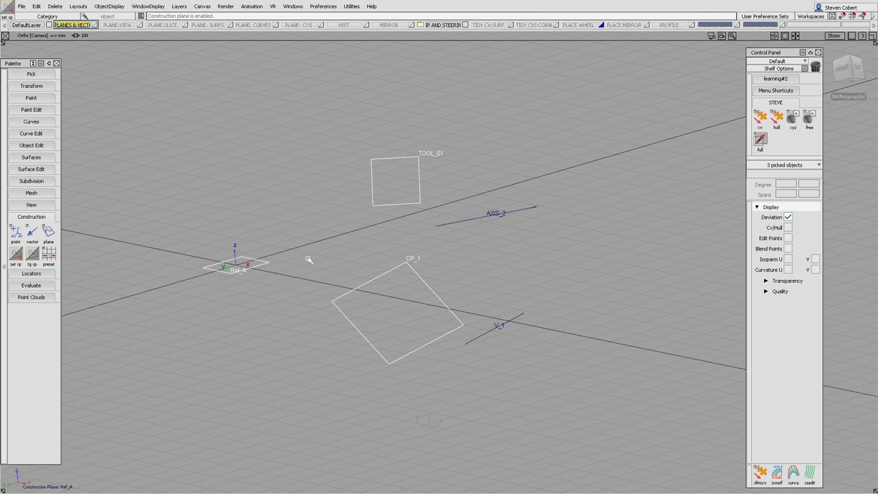
- Examine the planes in the left, top and front views aligned to Ref_A, ending in an angled orthographic view
click(856, 67)
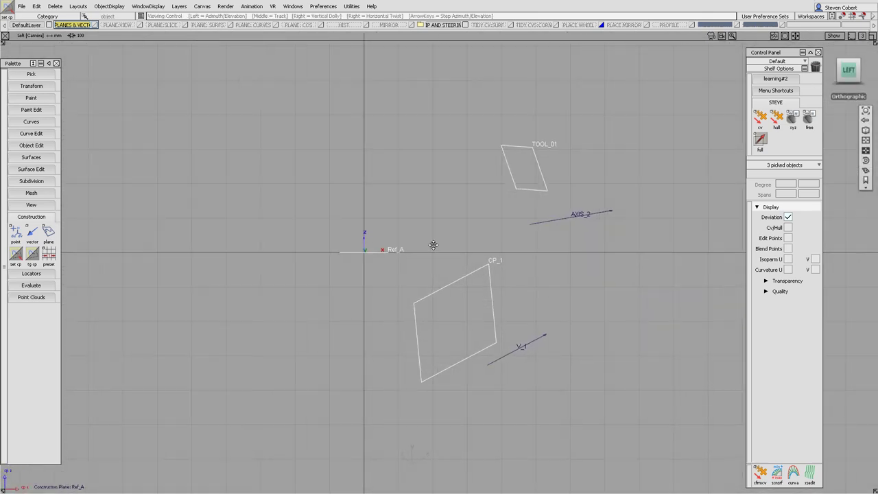
click(849, 55)
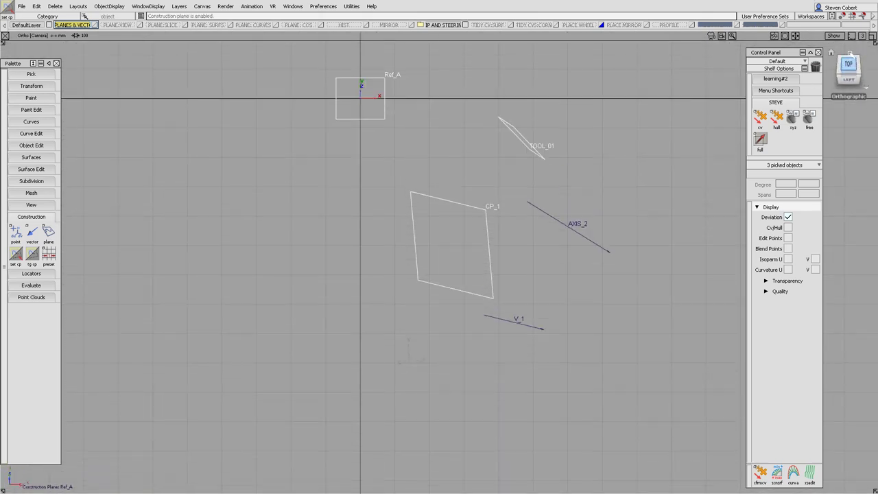
click(835, 69)
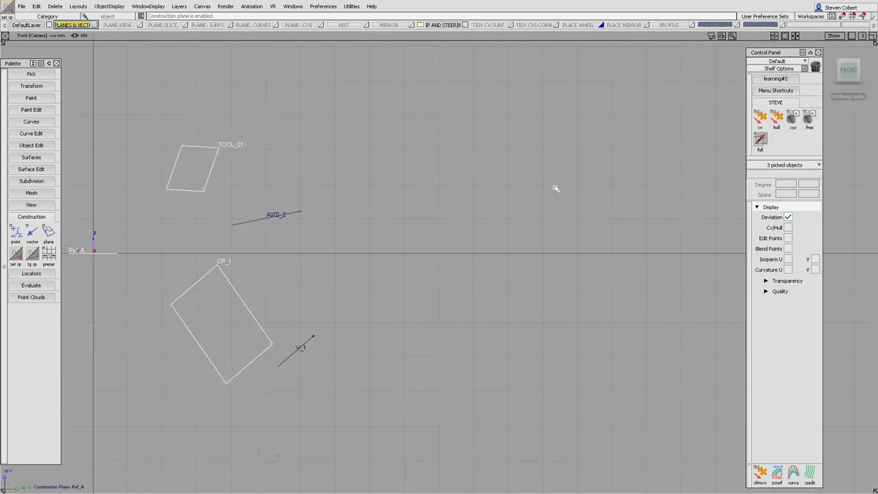
alt+shift+drag(555, 188, 378, 237)
alt+shift+middle_drag(378, 238, 571, 199)
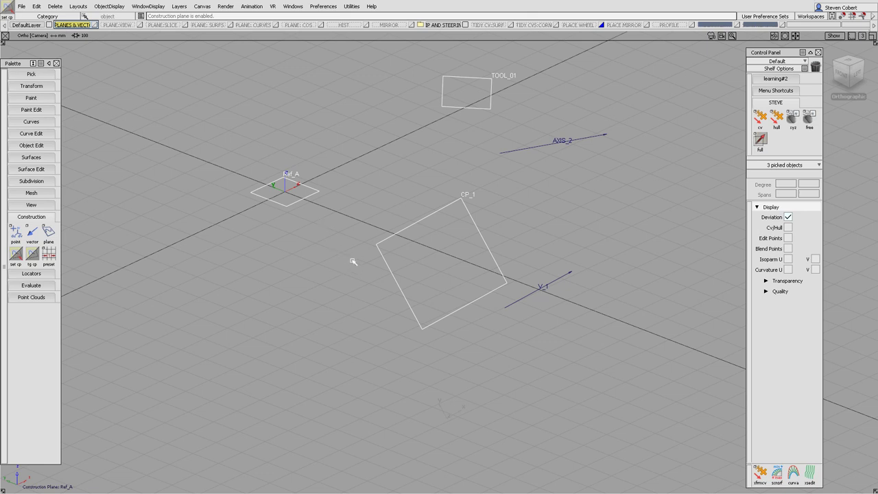
- Clear the selection, pick only the Ref_A plane and open its object information
ctrl+shift+click(326, 240)
click(325, 229)
ctrl+shift+click(327, 230)
click(328, 254)
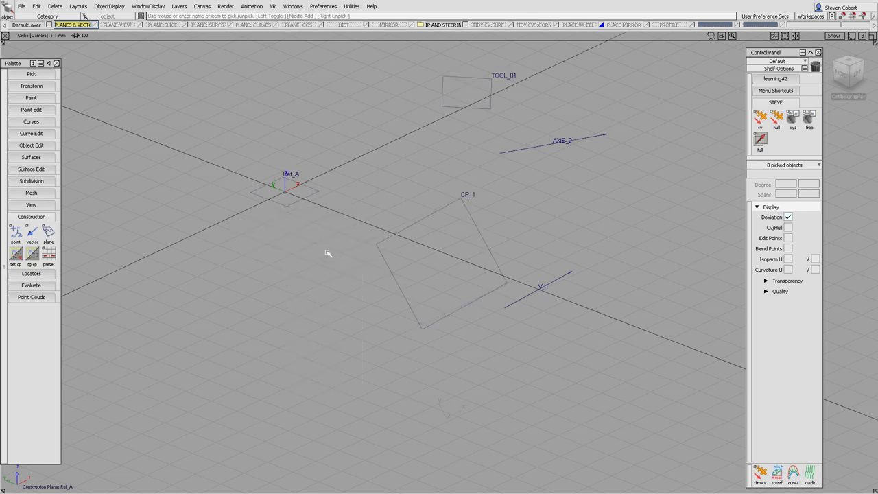
click(298, 213)
key(ctrl+5)
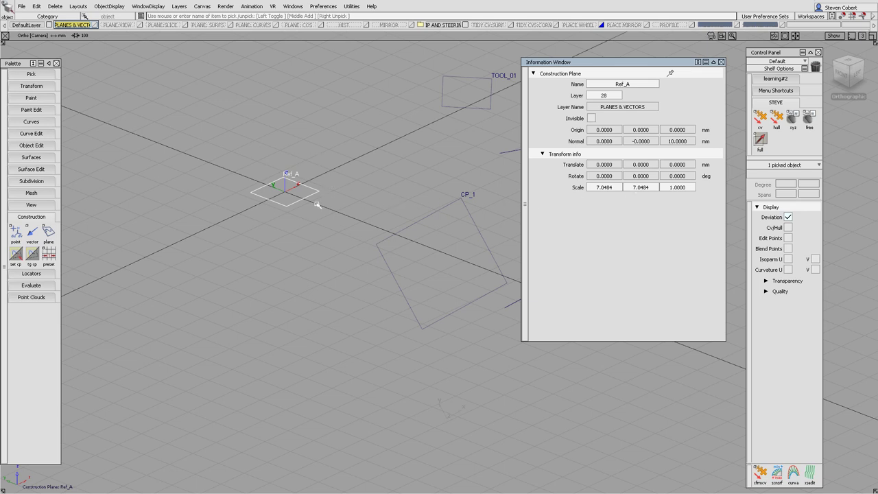
- Set the Ref_A plane's X and Y scale to 20
double_click(611, 186)
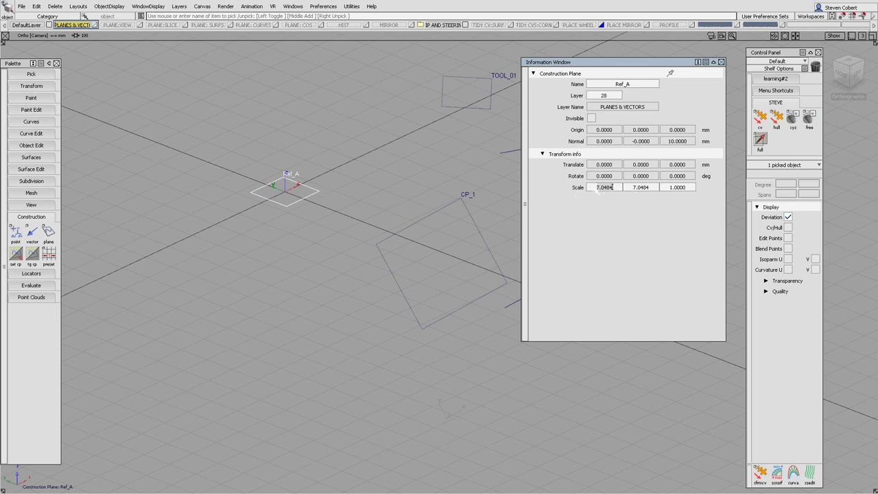
text(20)
key(Tab)
text(20)
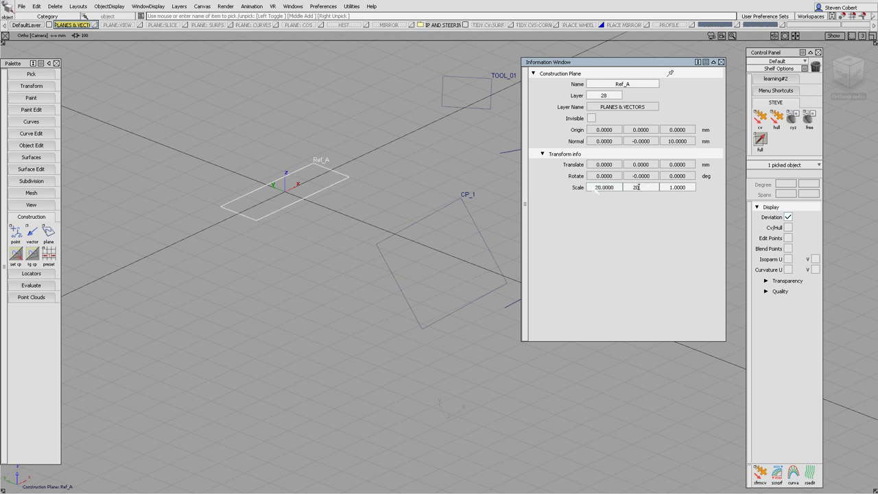
key(Tab)
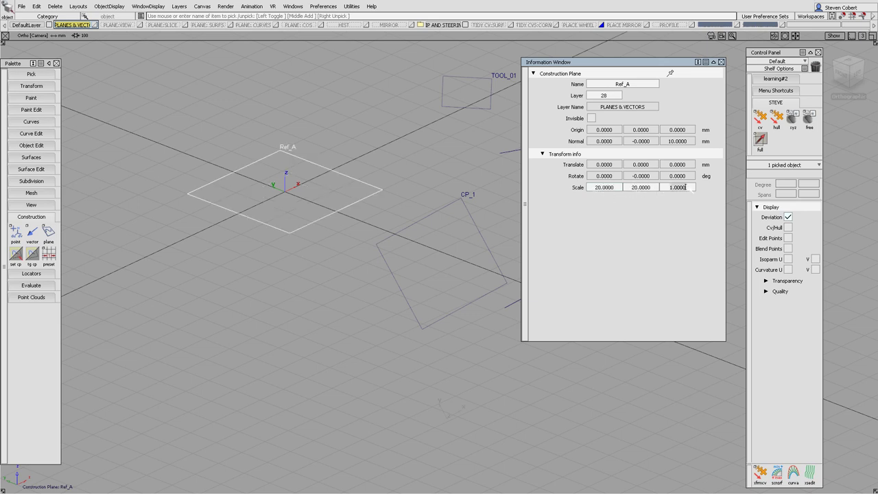
text(10)
key(Return)
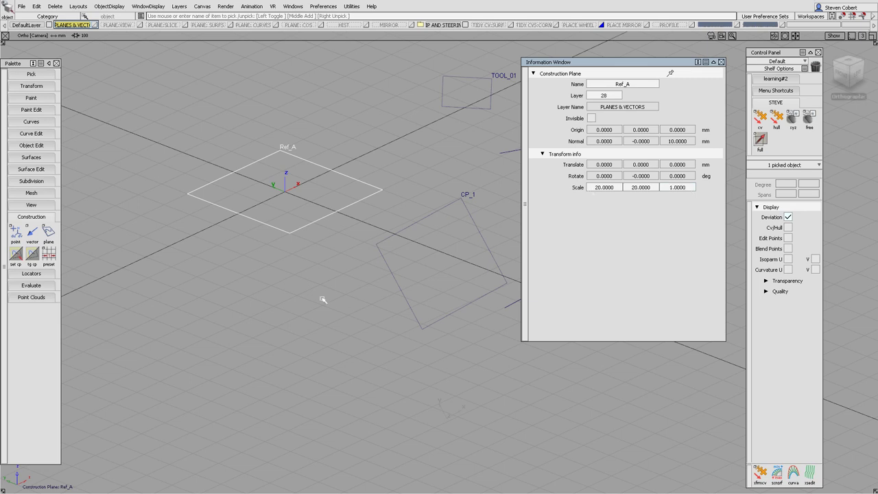
- Toggle the construction plane off and pick the CP_1 plane to show its transform information
ctrl+shift+right_drag(321, 288, 323, 360)
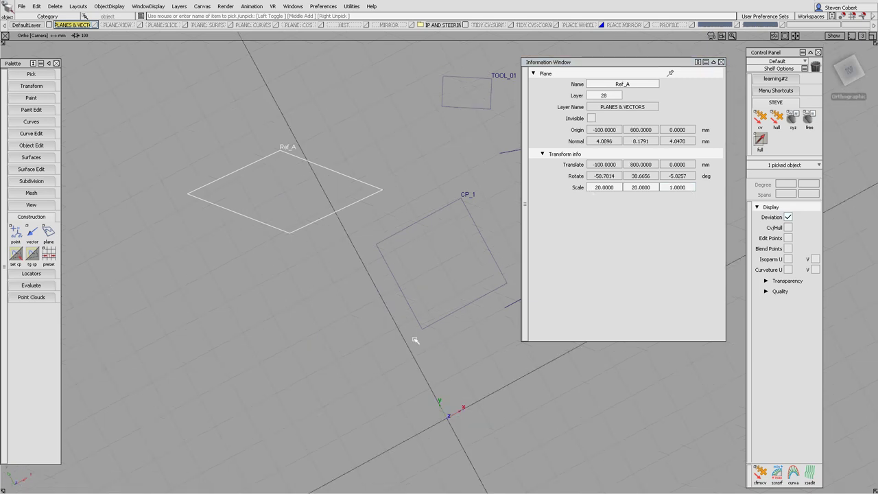
alt+shift+middle_drag(416, 339, 354, 314)
alt+shift+right_drag(355, 314, 357, 327)
alt+shift+drag(357, 327, 372, 346)
click(369, 275)
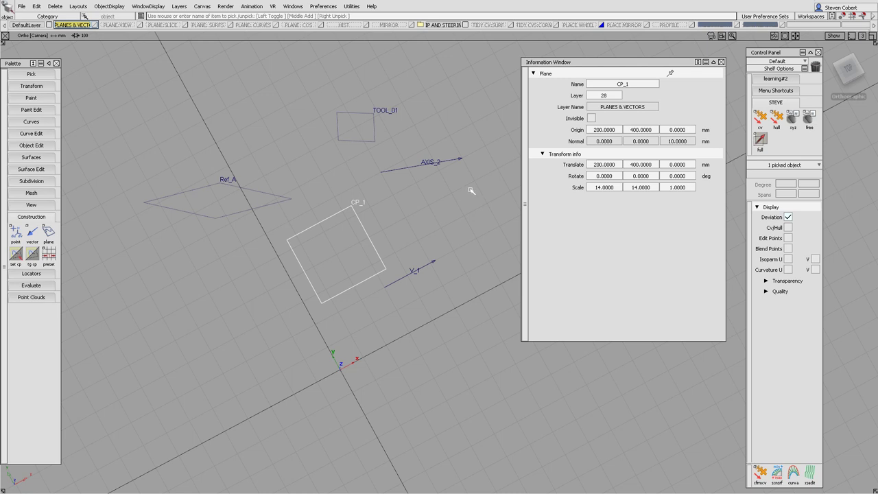
- Pick the AXIS_2 vector and inspect its direction as Rotation, restoring the direction type to Vector
ctrl+shift+drag(471, 265, 471, 205)
ctrl+shift+drag(446, 229, 447, 250)
drag(424, 139, 451, 187)
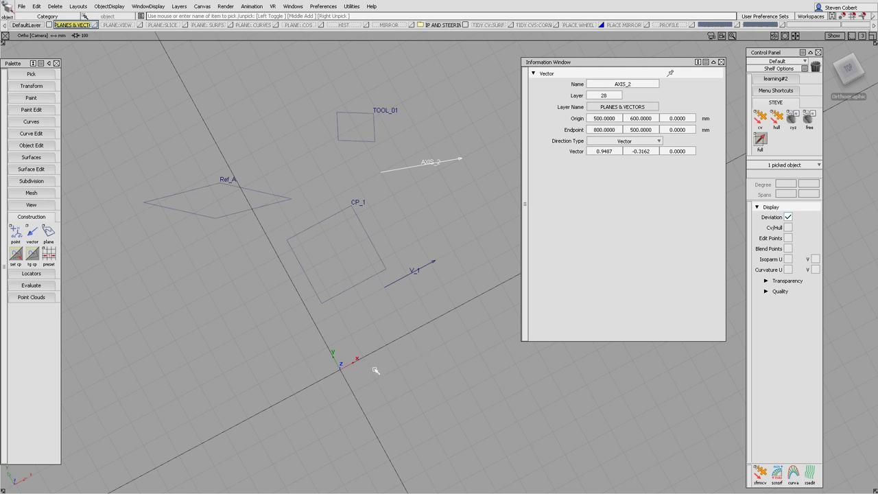
click(650, 141)
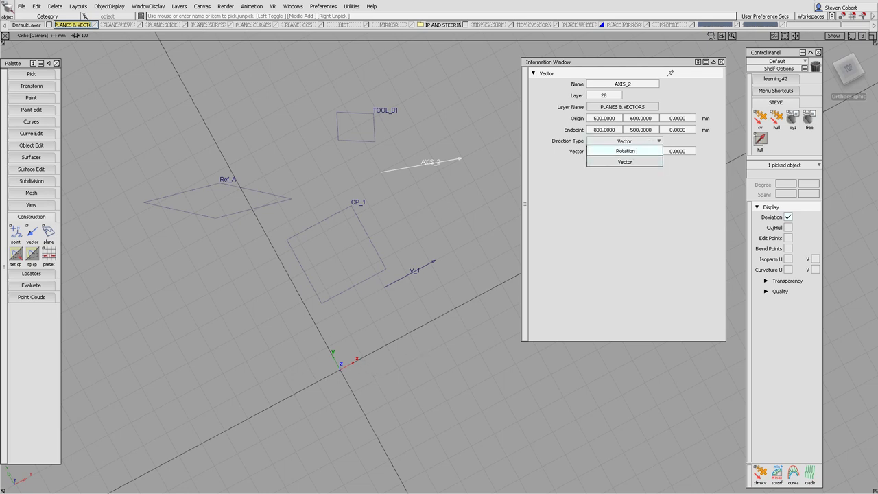
click(624, 160)
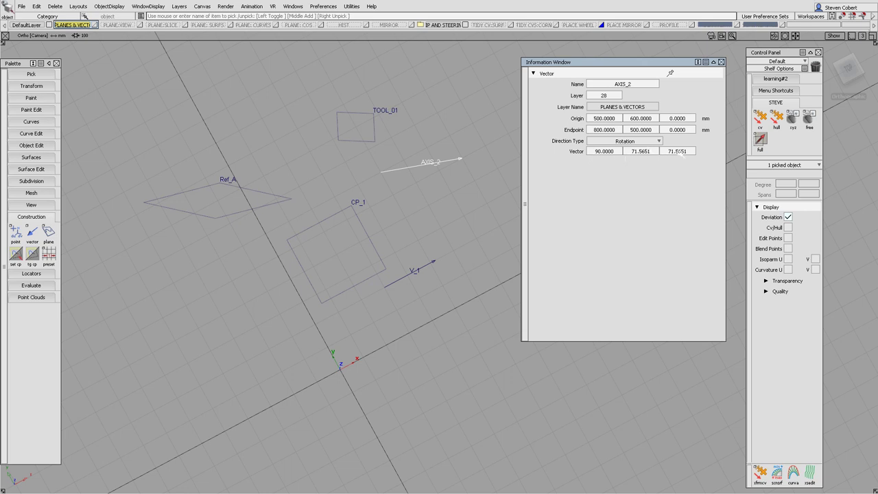
click(625, 140)
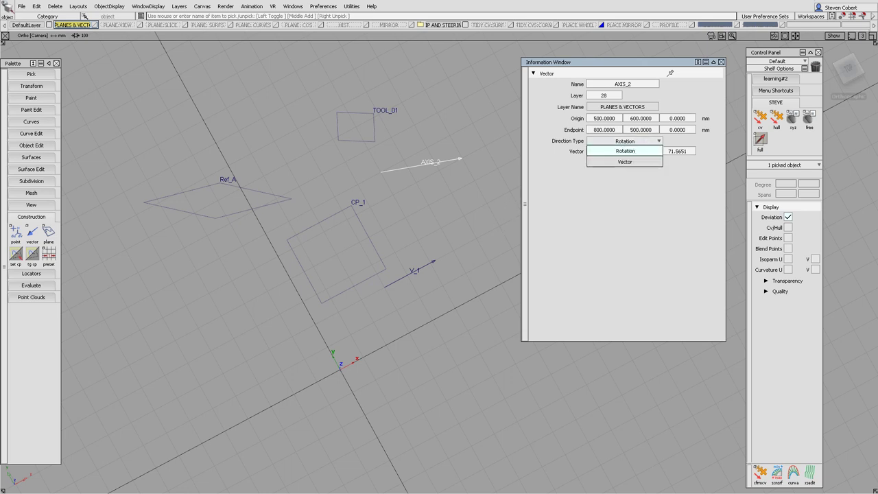
click(624, 161)
- Clear the selection and pick the V_1 vector to inspect its information
ctrl+shift+drag(459, 302, 458, 260)
ctrl+shift+click(444, 262)
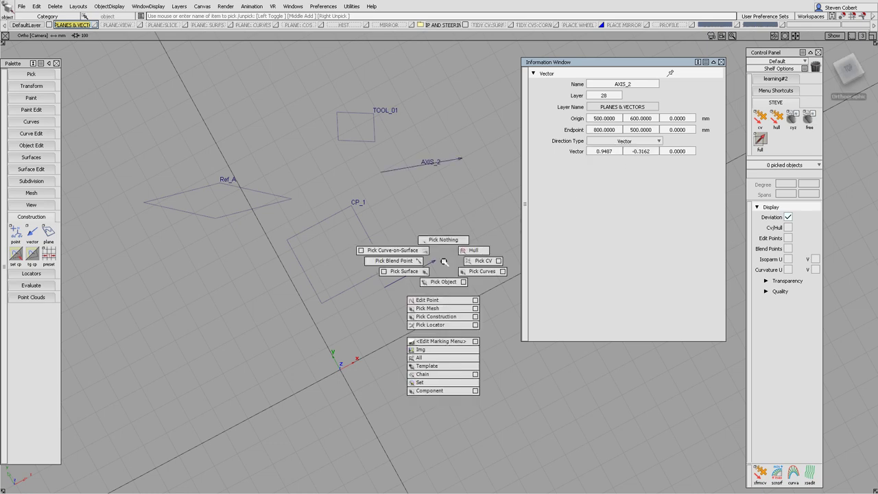
click(393, 283)
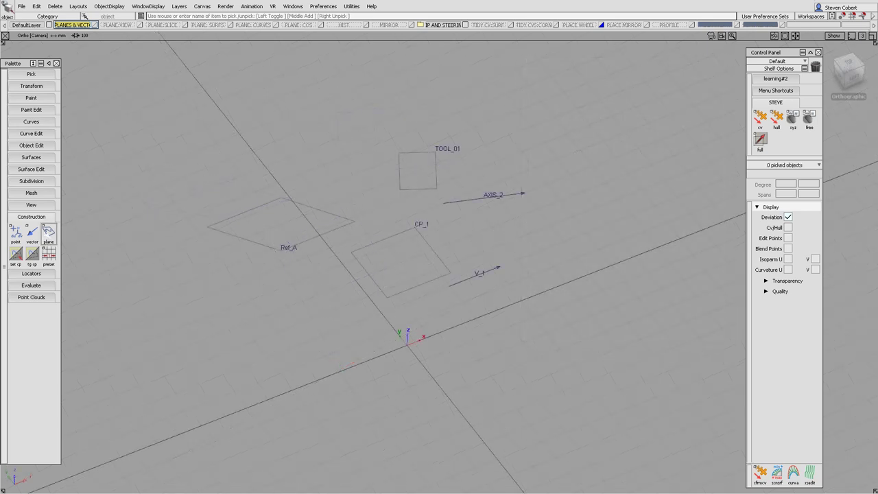
- Create a plane with the View creation type over CP_1's left corner and set it as the construction plane
double_click(48, 233)
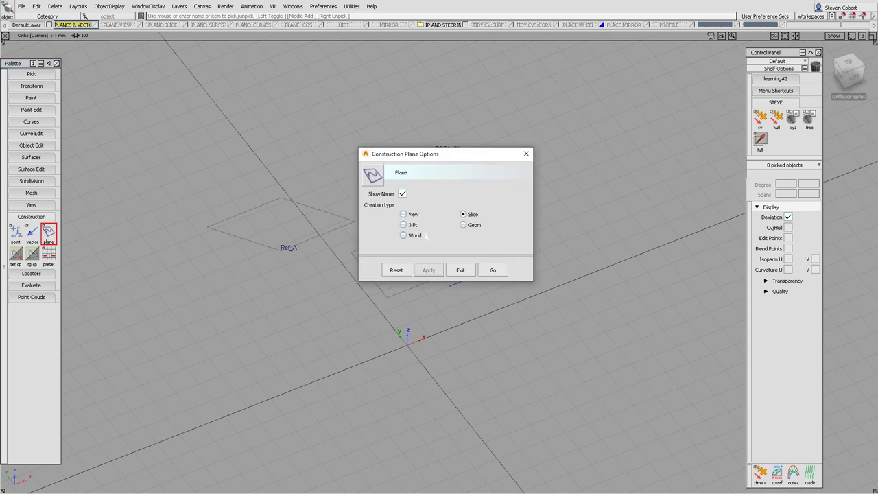
click(406, 215)
click(499, 271)
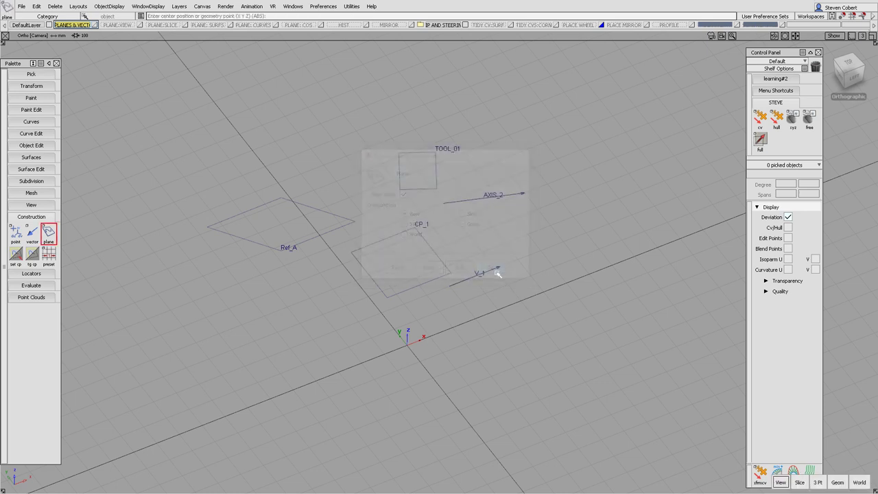
click(357, 281)
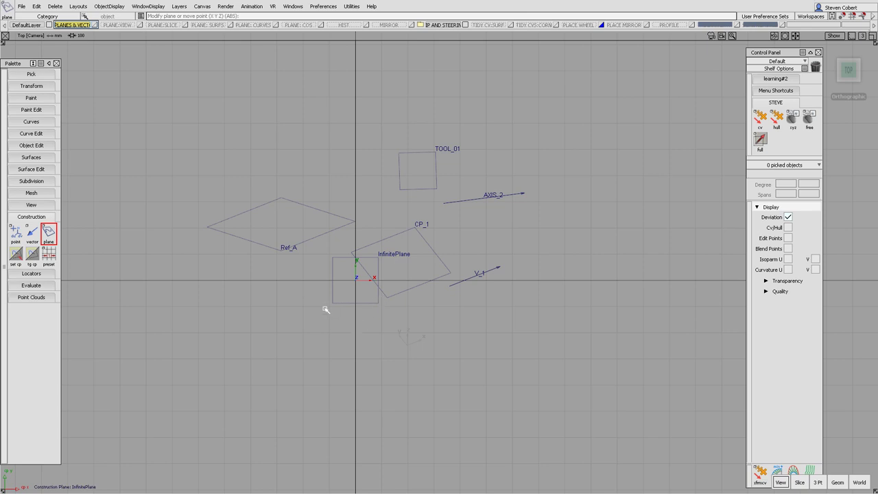
- Return to the world system and place a second View-type plane just below Ref_A, checking it from another angle
right_drag(385, 326, 387, 398)
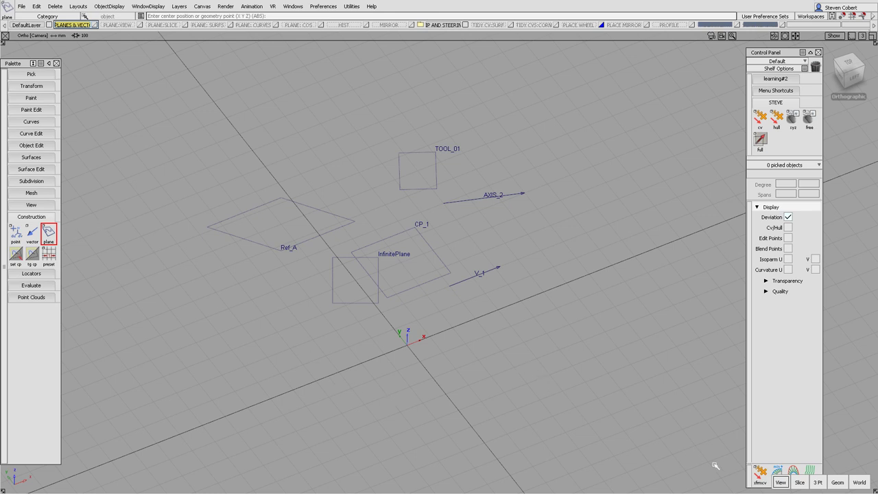
click(288, 304)
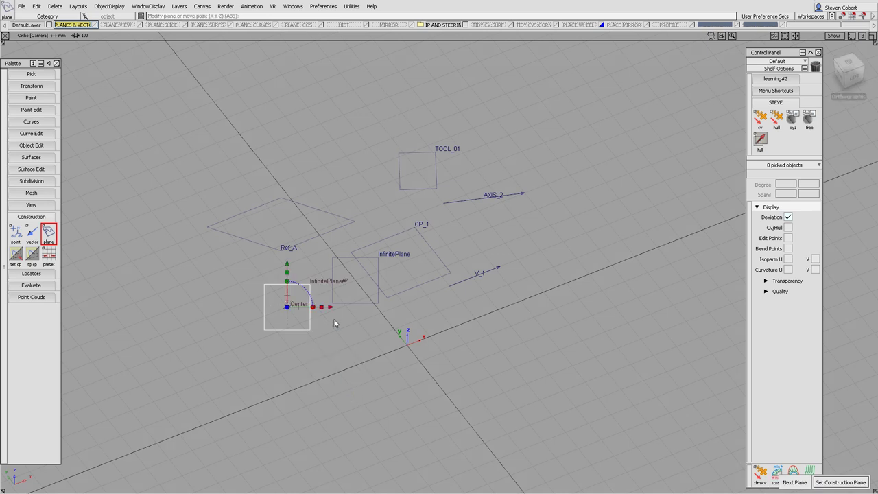
key(space)
alt+shift+drag(284, 314, 471, 325)
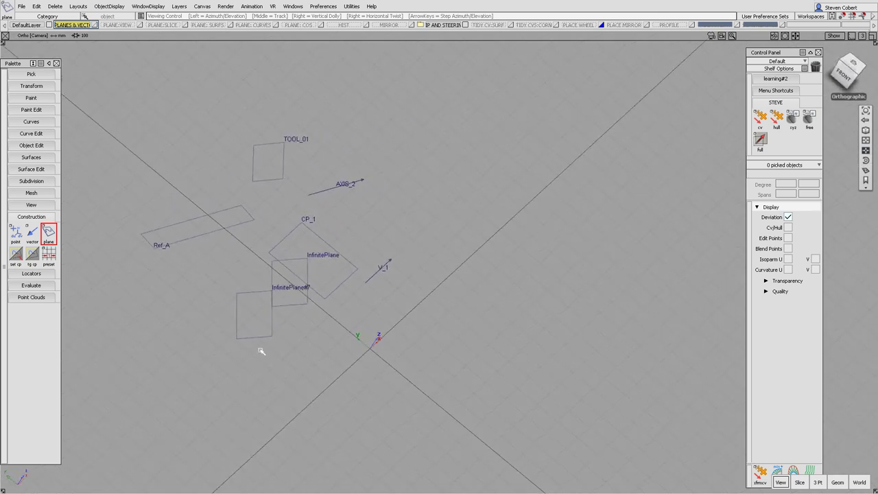
alt+shift+drag(261, 351, 371, 319)
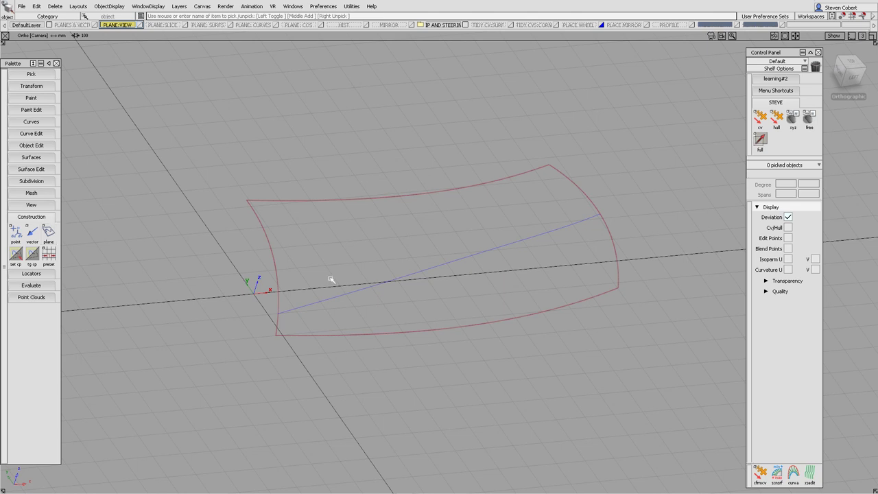
- Draw a straight two-CV curve joining the two ends of the curve on the surface
alt+shift+drag(431, 275, 482, 251)
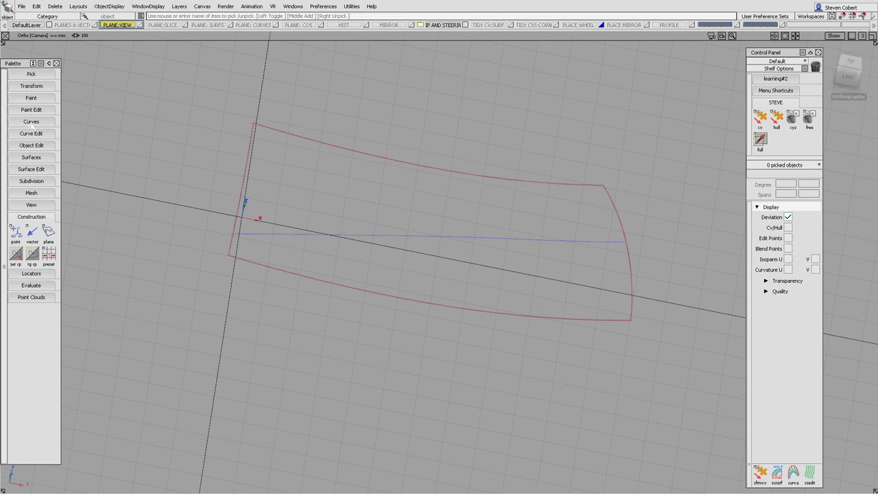
click(30, 122)
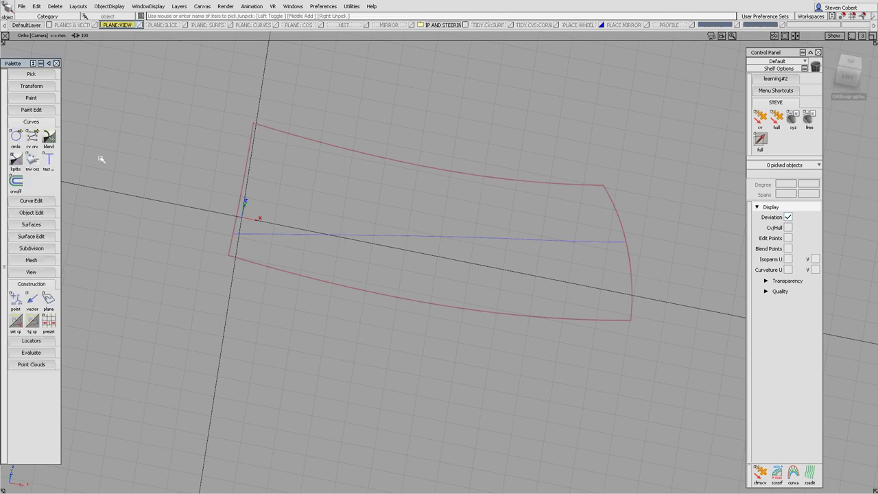
double_click(32, 137)
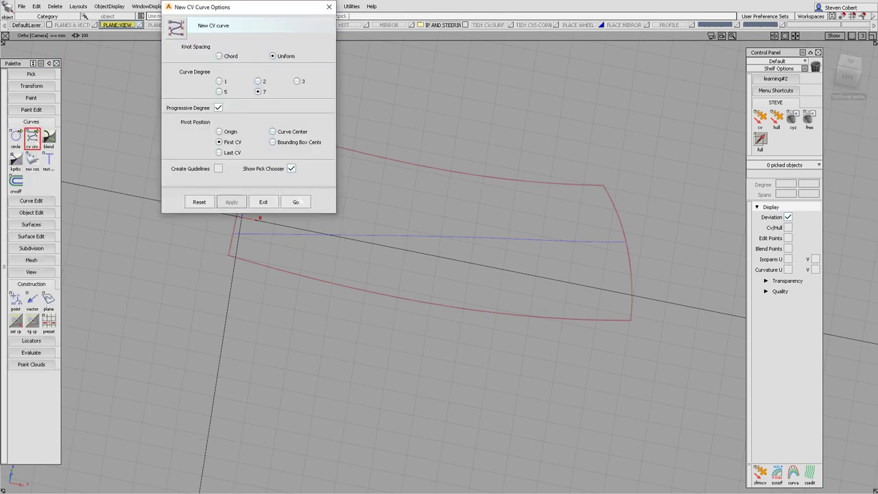
click(296, 201)
click(233, 234)
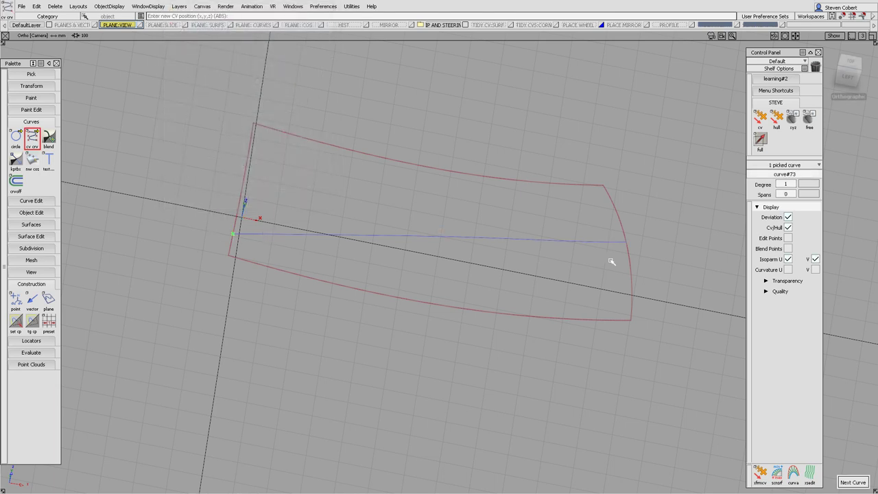
drag(594, 244, 627, 242)
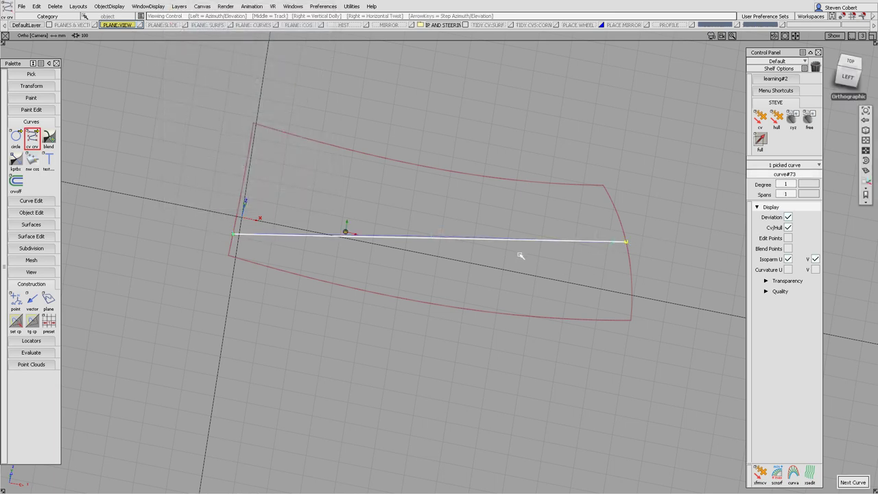
- Create a View-type plane on the surface edge near the straight curve's far end and set it as the construction plane
mouse_move(522, 254)
alt+shift+mouse_down()
mouse_move(520, 246)
mouse_move(521, 257)
alt+shift+mouse_up()
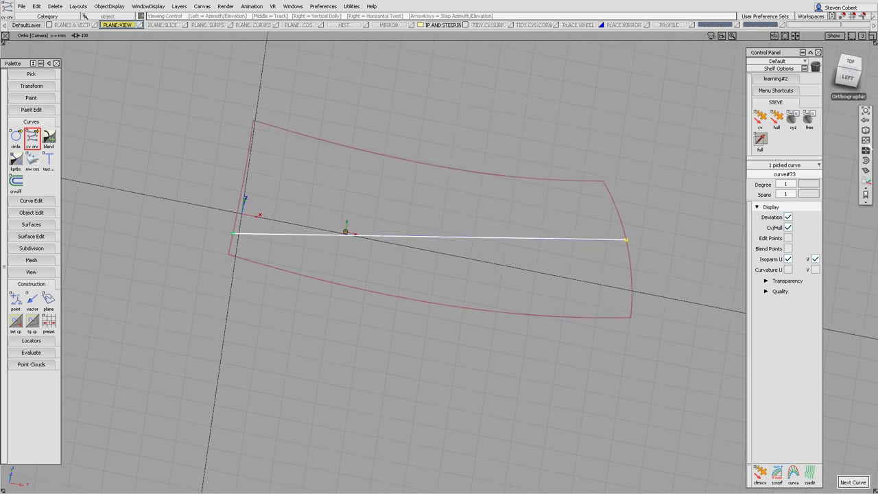
alt+shift+drag(832, 148, 549, 199)
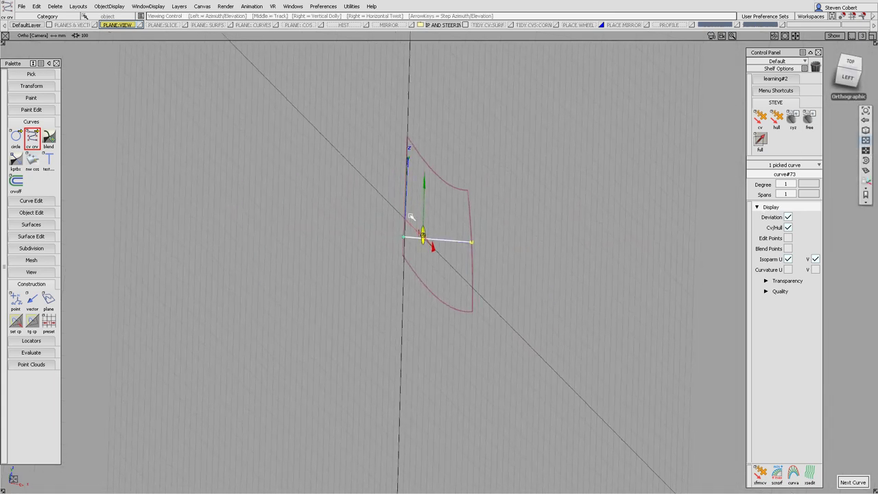
alt+shift+right_drag(410, 216, 435, 274)
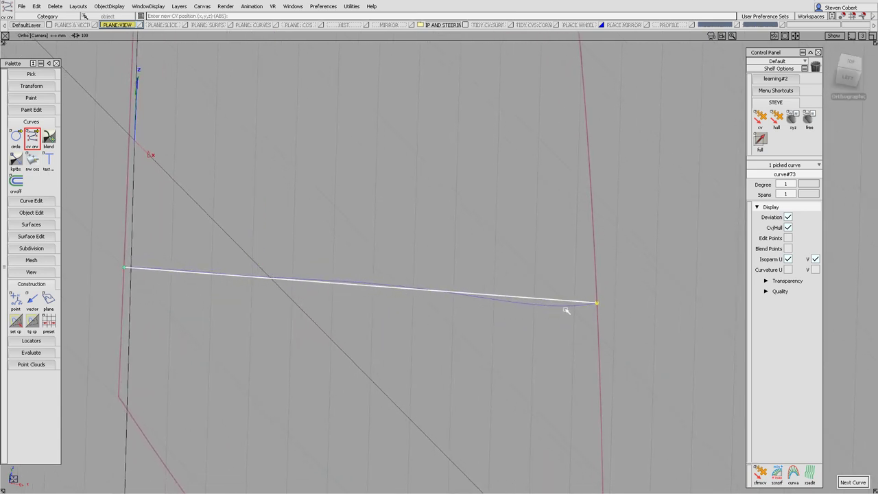
alt+shift+drag(496, 261, 494, 257)
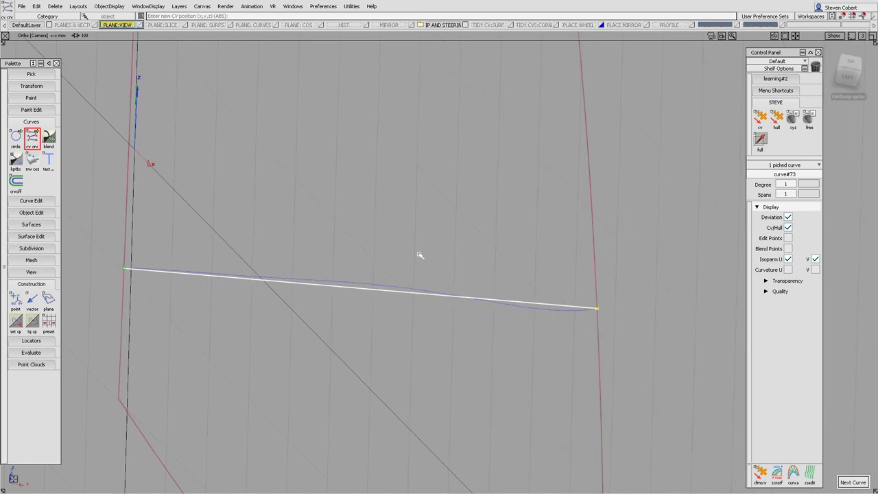
double_click(49, 301)
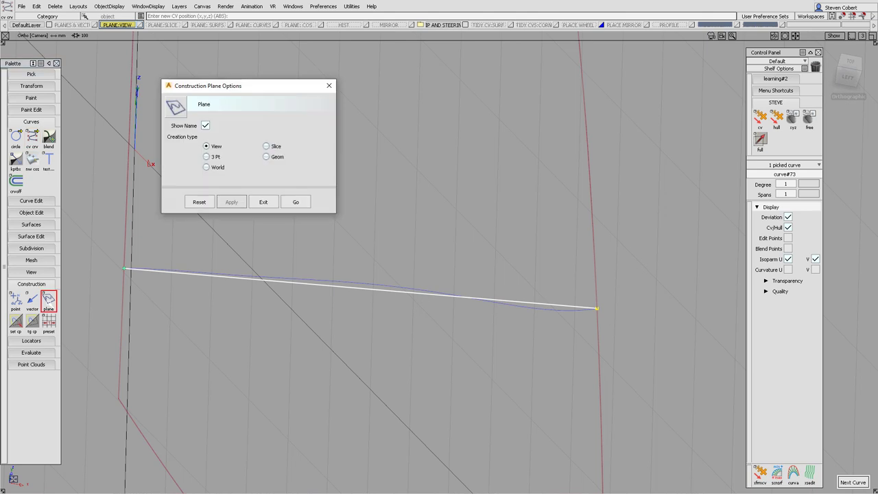
click(296, 202)
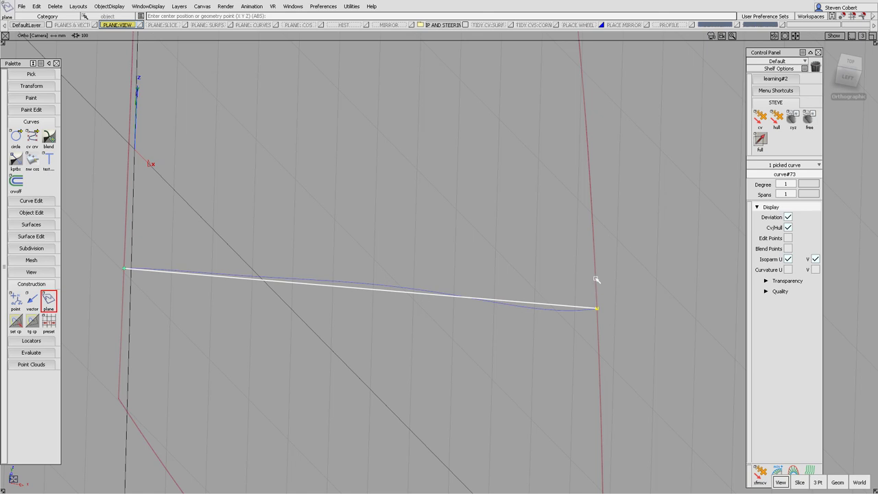
click(596, 264)
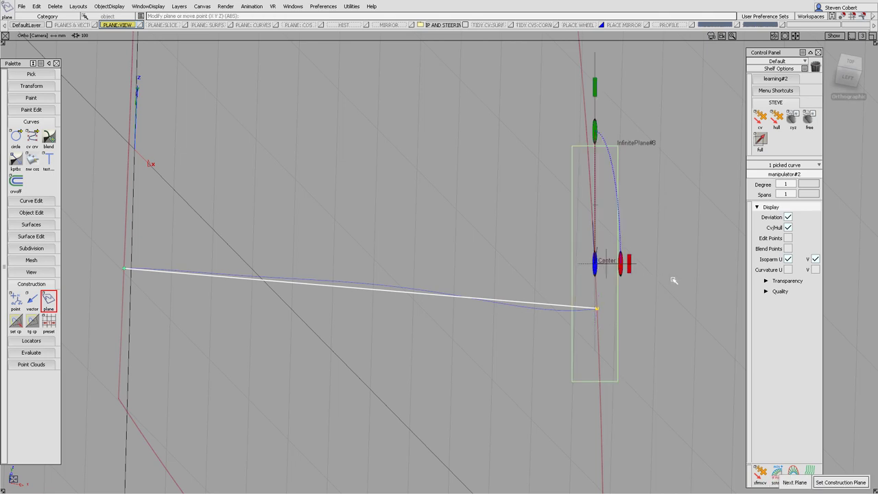
key(space)
alt+shift+right_drag(557, 273, 478, 308)
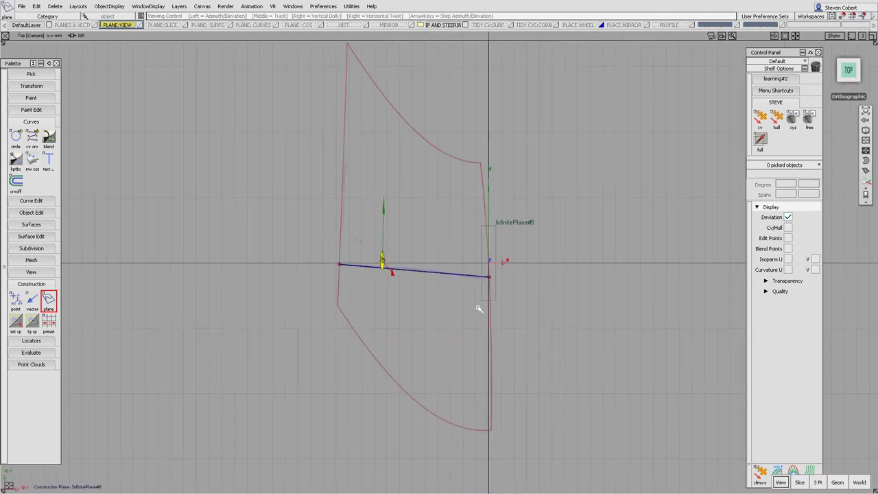
- Project the straight curve onto the surface along the construction plane's Z axis as a curve on surface
click(866, 150)
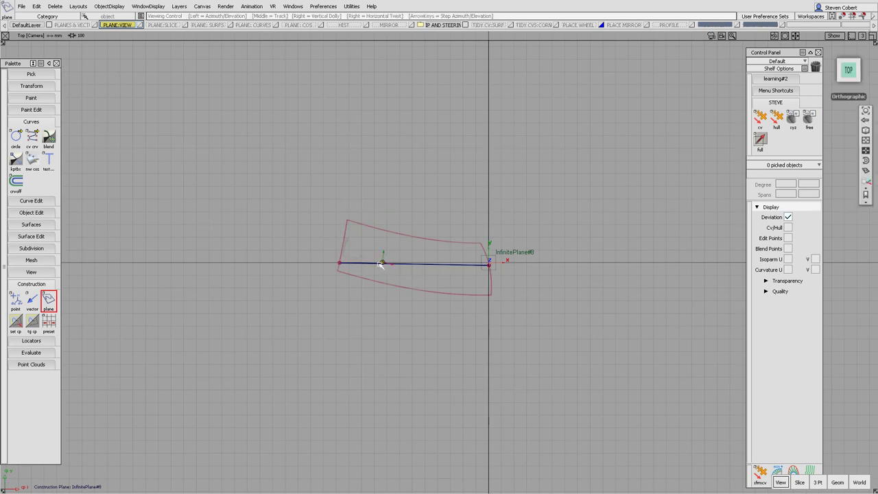
drag(383, 263, 492, 292)
alt+shift+drag(665, 304, 491, 220)
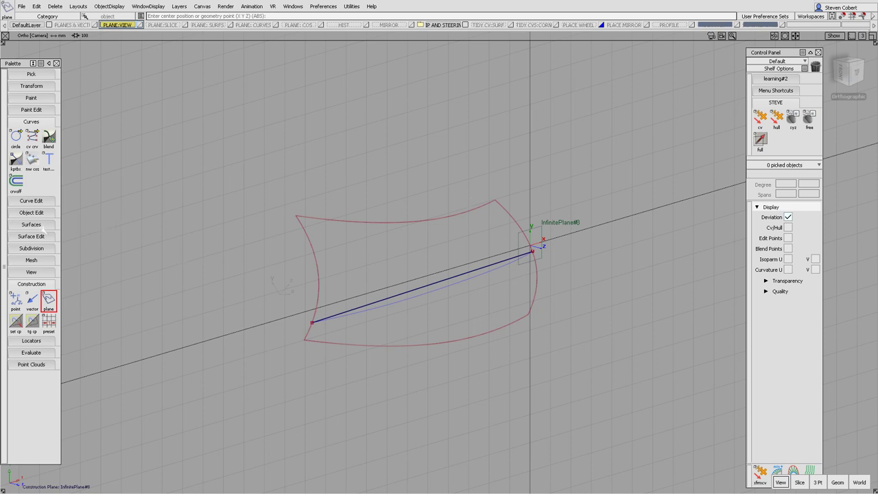
click(40, 236)
double_click(15, 253)
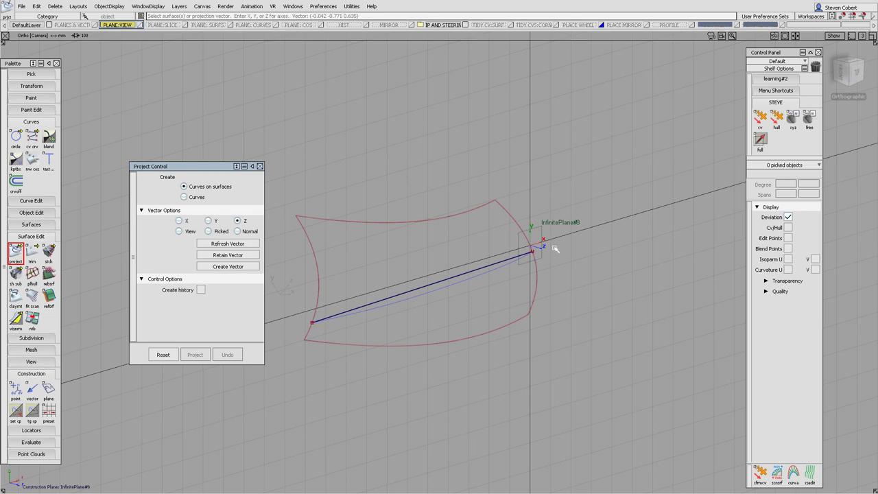
click(368, 223)
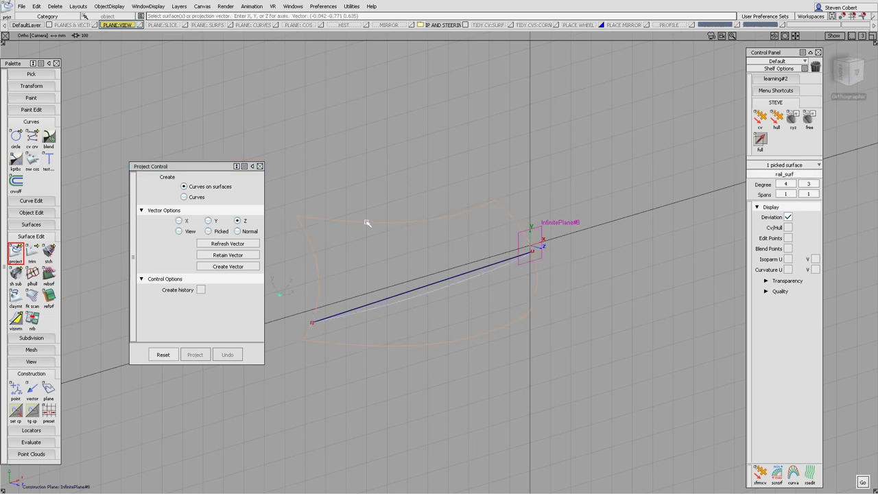
click(418, 291)
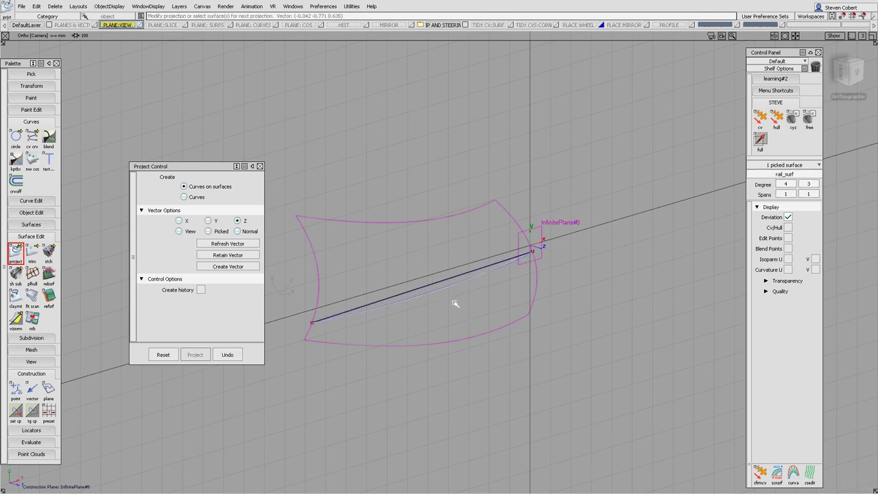
- Pick the curve on surface rail_surf.cos1 and delete it
ctrl+shift+drag(430, 357, 393, 347)
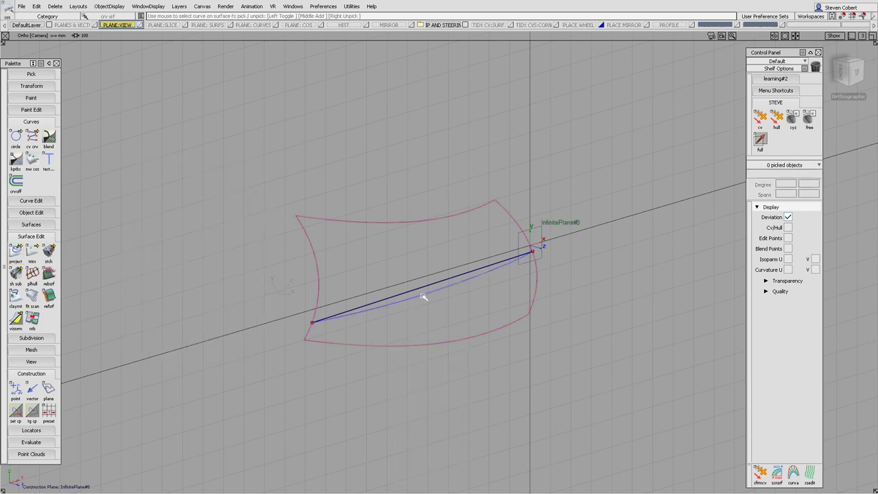
click(423, 295)
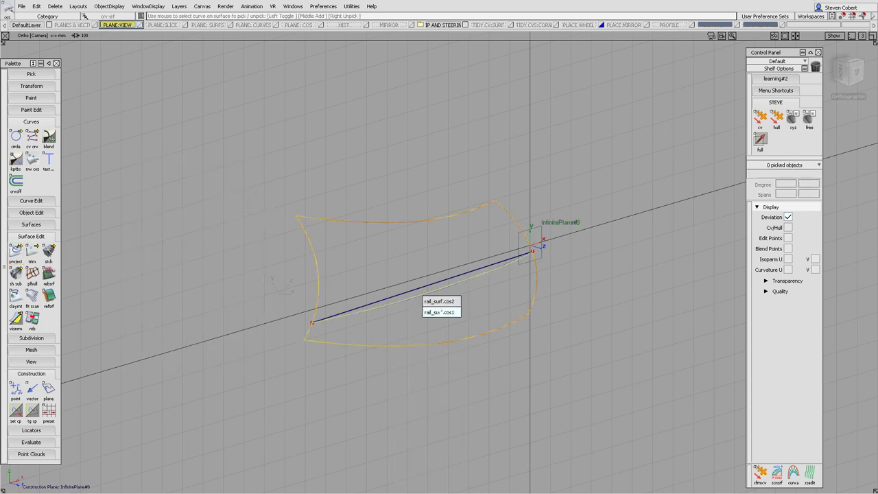
click(441, 312)
key(Delete)
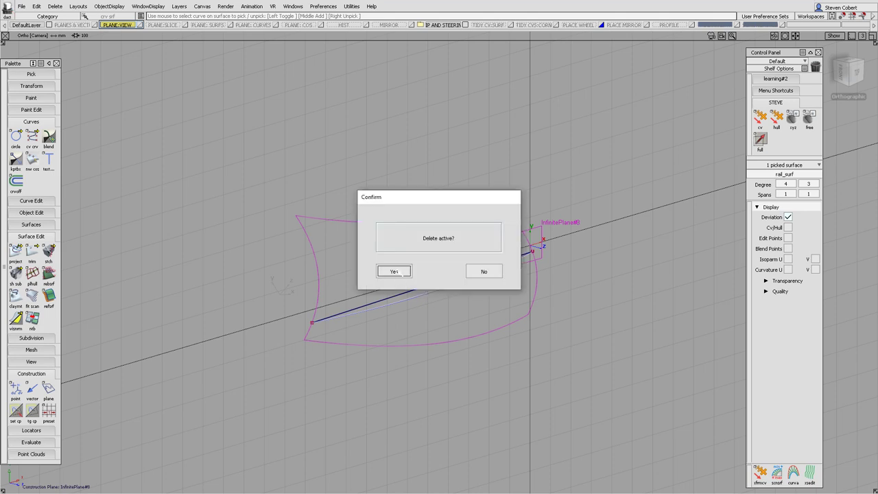
click(398, 272)
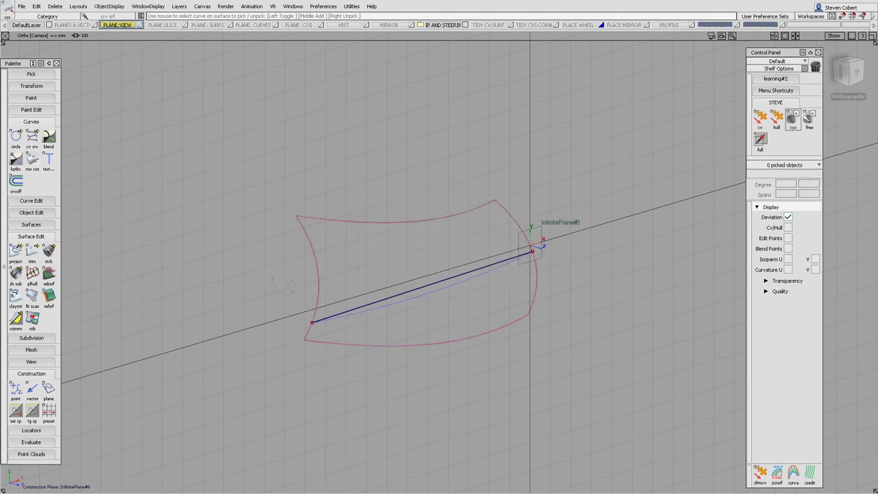
- Pick the straight curve spanning the surface and delete it
click(857, 72)
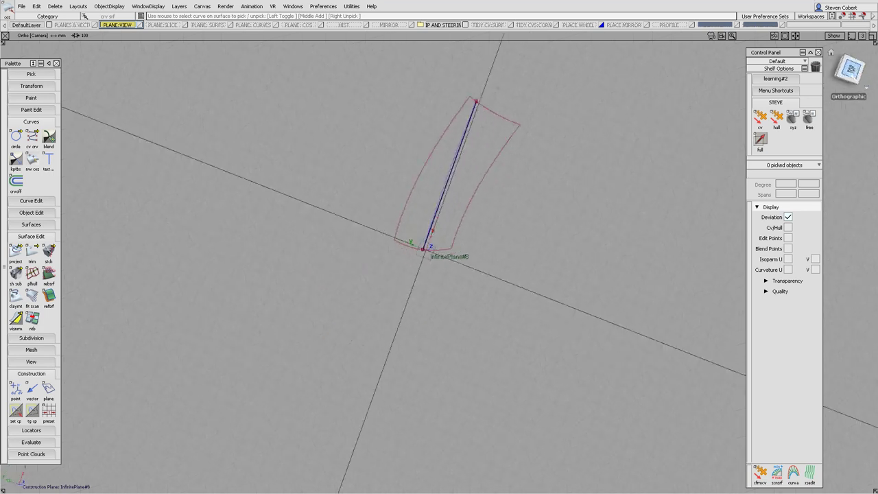
alt+shift+middle_drag(479, 201, 488, 286)
alt+shift+right_drag(488, 286, 487, 202)
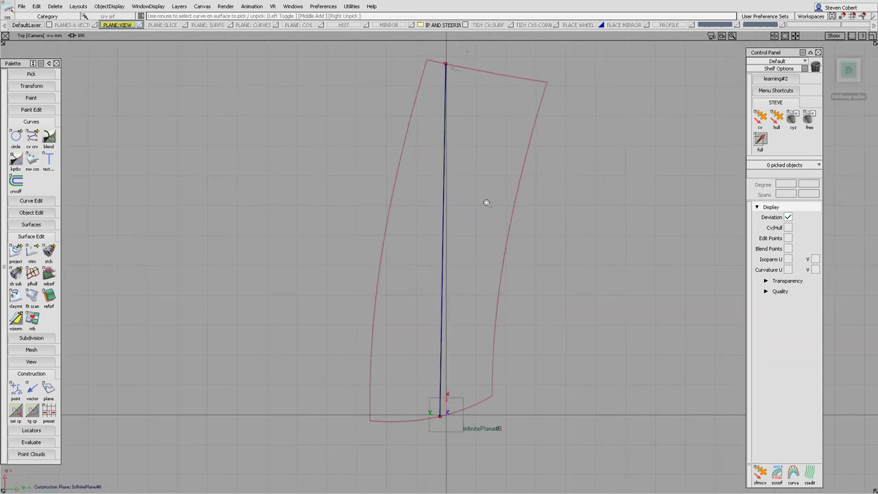
ctrl+shift+drag(472, 262, 492, 272)
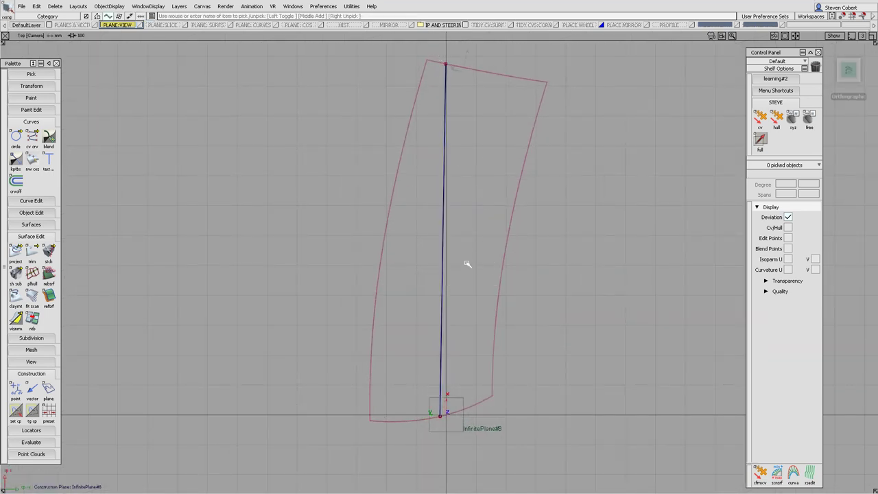
click(443, 253)
key(Delete)
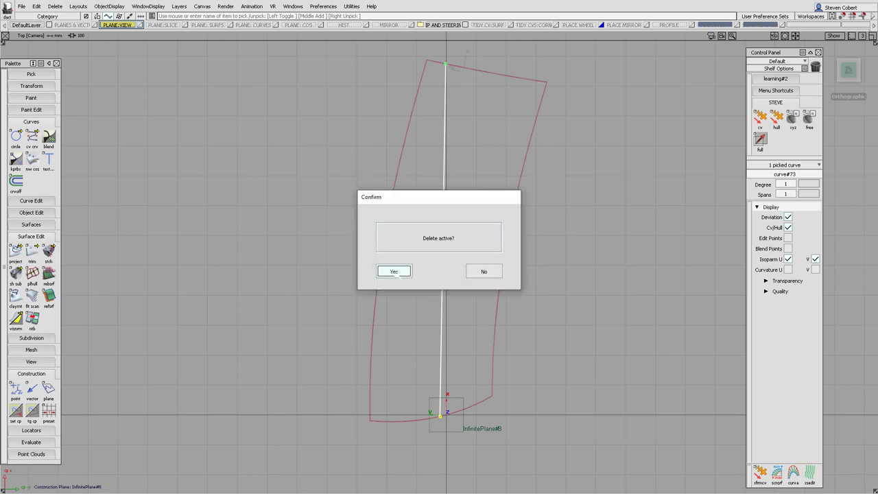
click(396, 274)
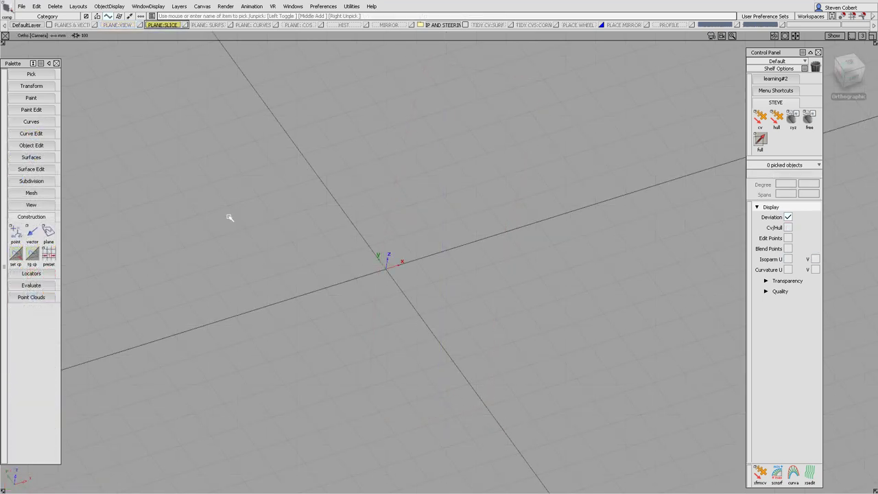
- Create a Slice-type plane centred near the Y axis with its second point level with it, and set it as the construction plane
double_click(49, 234)
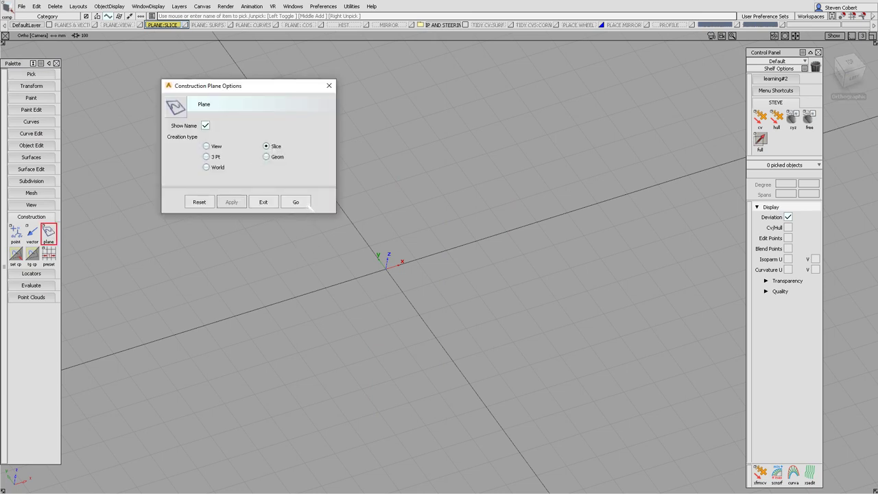
click(307, 203)
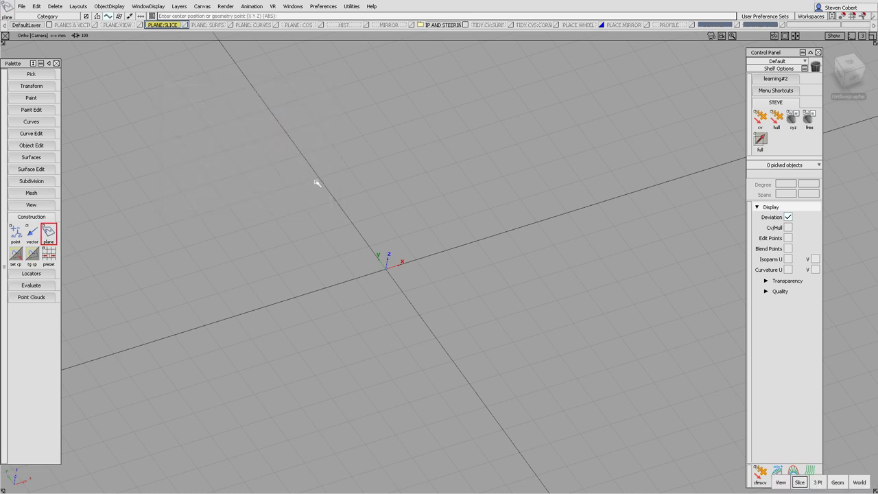
click(318, 178)
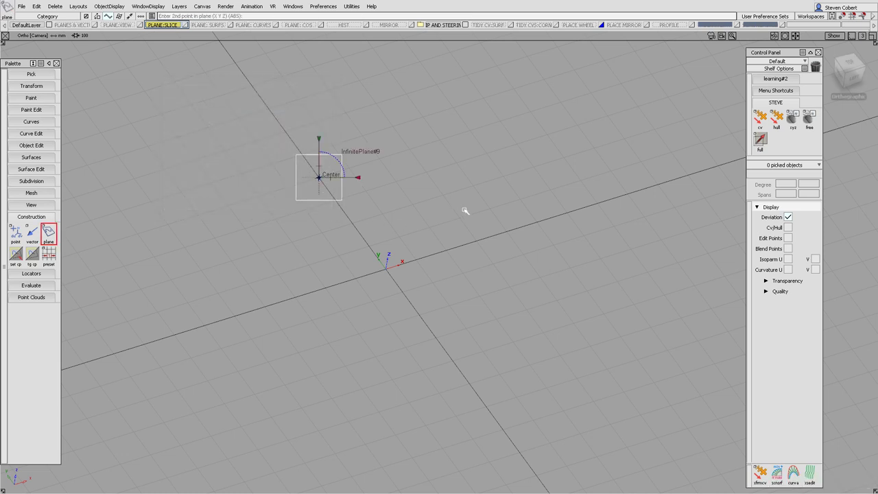
click(503, 177)
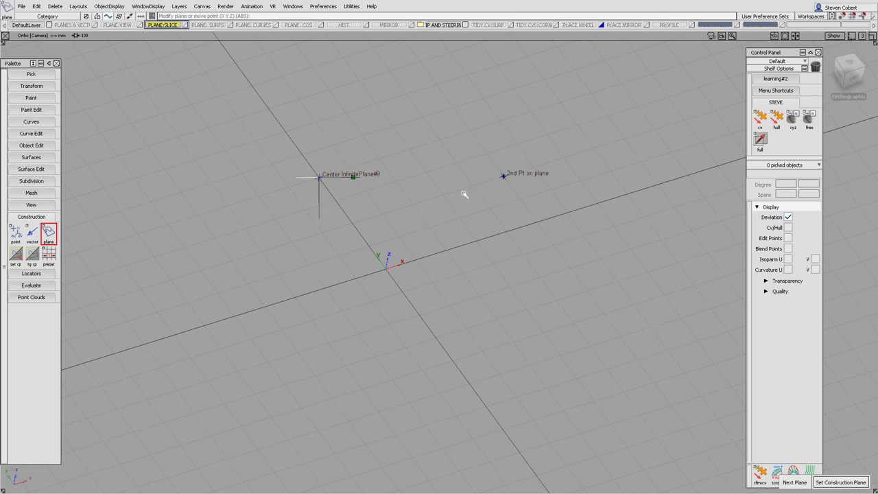
key(space)
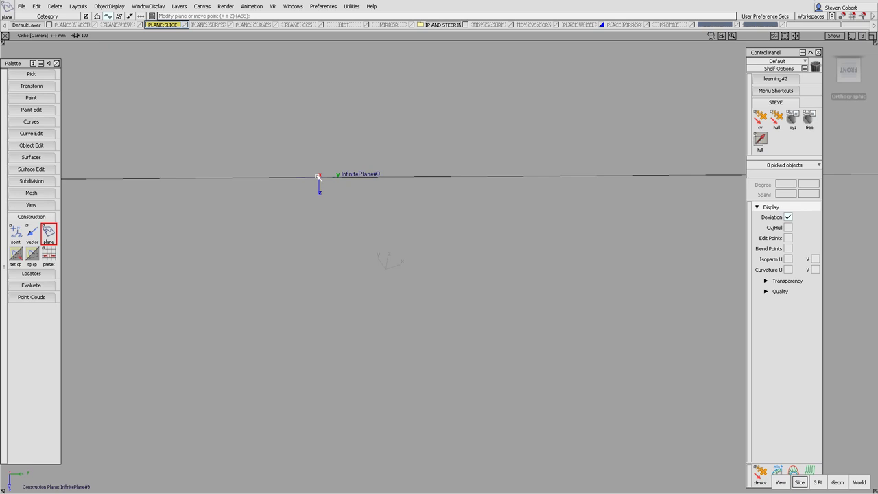
- Check the slice plane's orientation from another angle and return to the world system
alt+shift+drag(391, 249, 462, 192)
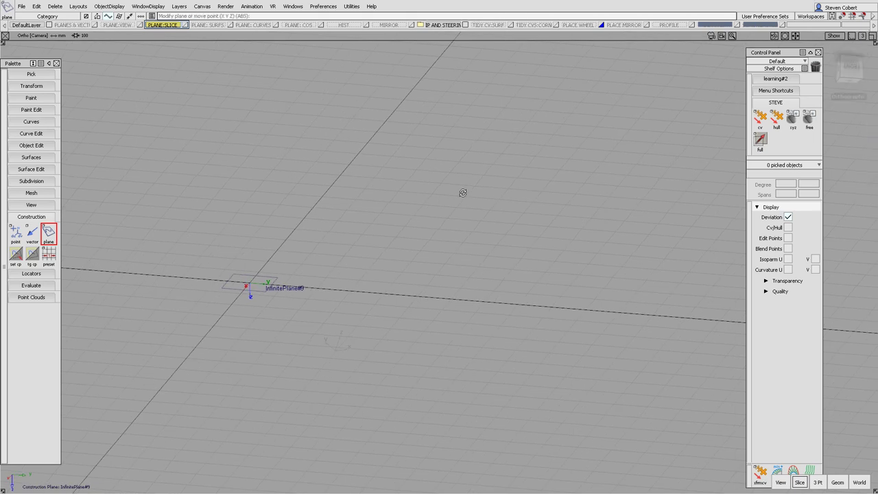
ctrl+shift+middle_drag(474, 282, 476, 351)
ctrl+shift+drag(477, 356, 476, 357)
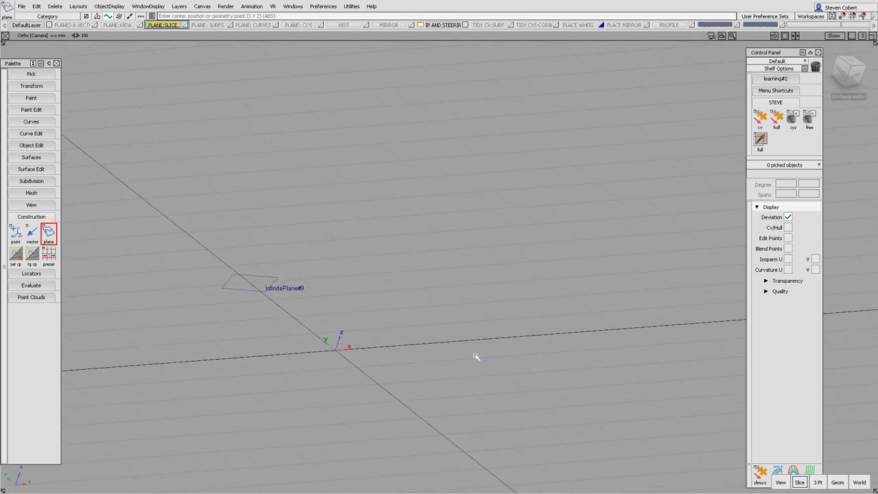
- Draw a straight CV curve joining the outer ends of the two connected curves
alt+shift+middle_drag(500, 407, 531, 125)
ctrl+shift+drag(501, 326, 497, 291)
ctrl+shift+drag(482, 306, 524, 249)
alt+shift+middle_drag(552, 225, 555, 264)
click(407, 342)
click(31, 122)
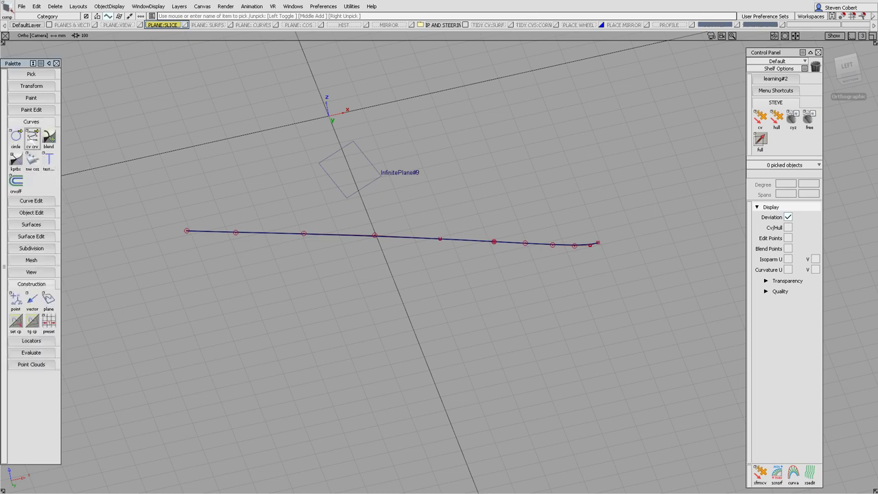
click(32, 137)
click(188, 233)
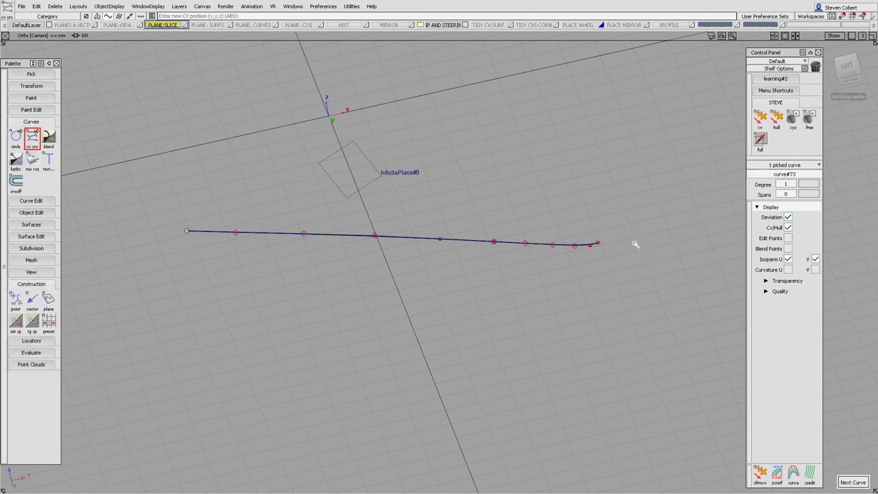
click(598, 243)
alt+shift+drag(551, 247, 513, 239)
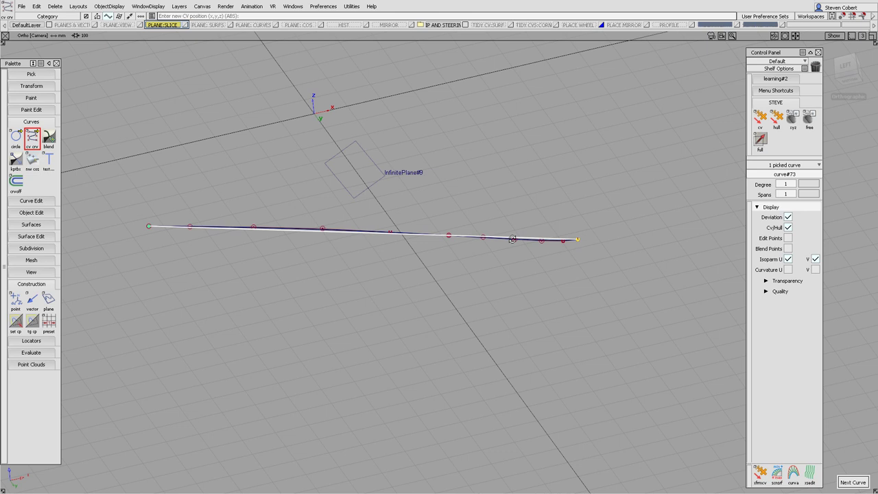
- Create a Slice-type plane from one end of the straight curve to the other and set it as the construction plane
double_click(49, 300)
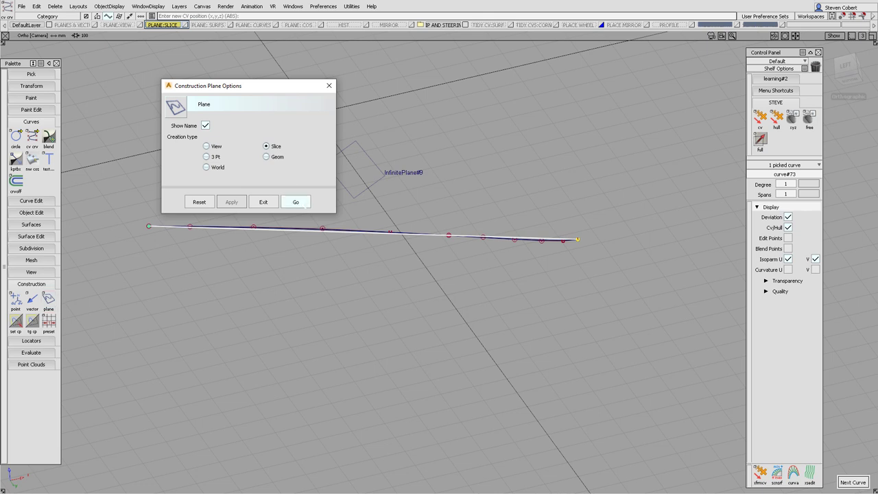
click(301, 201)
click(148, 227)
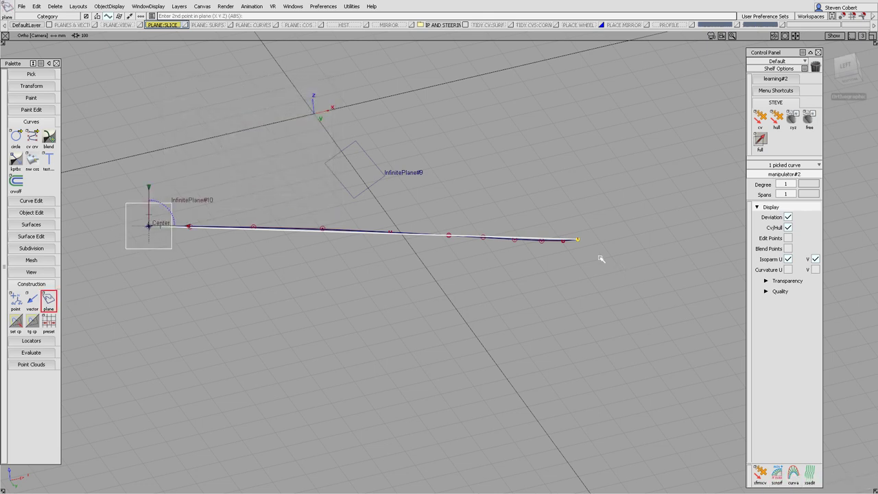
click(581, 246)
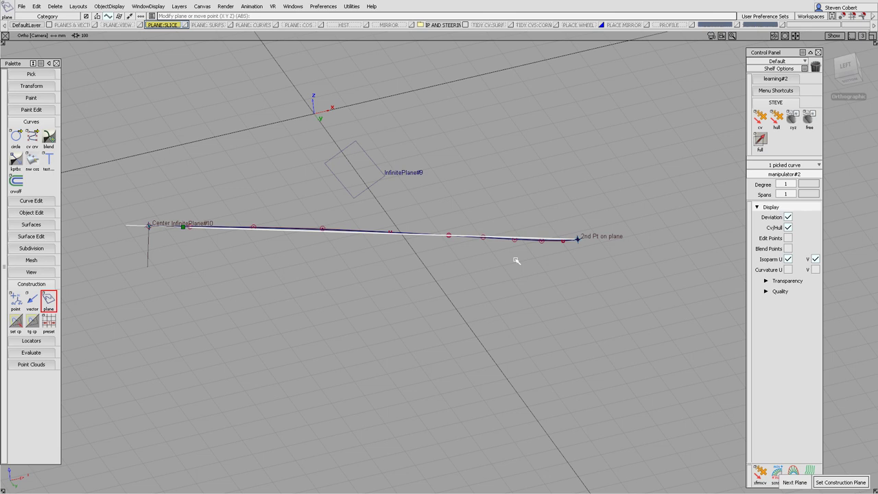
key(space)
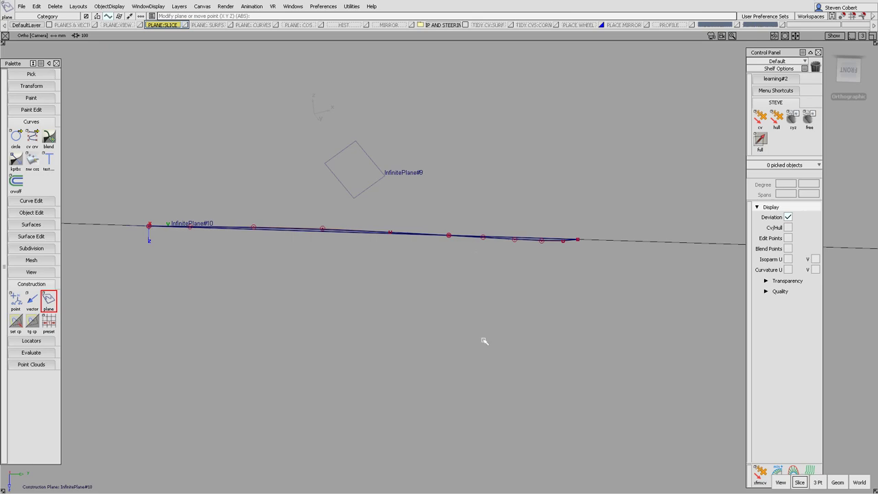
- Delete the straight curve connecting the two outer curve ends
alt+shift+drag(378, 221, 457, 280)
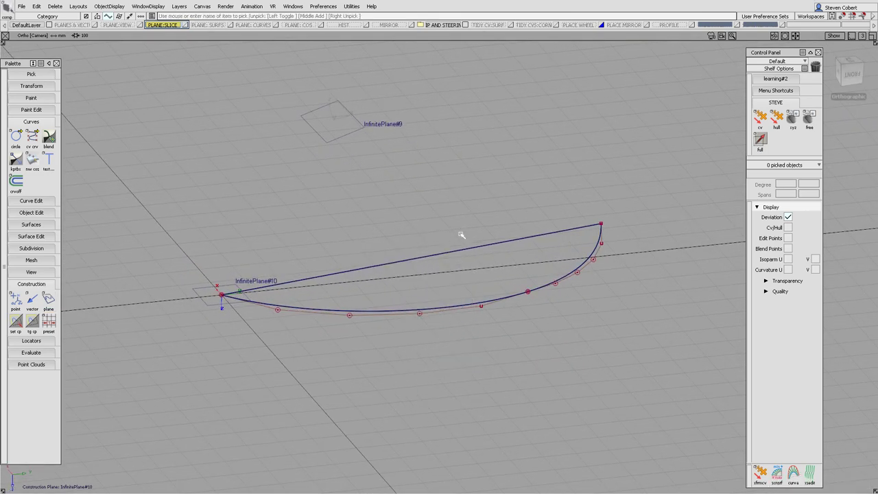
click(452, 251)
key(Delete)
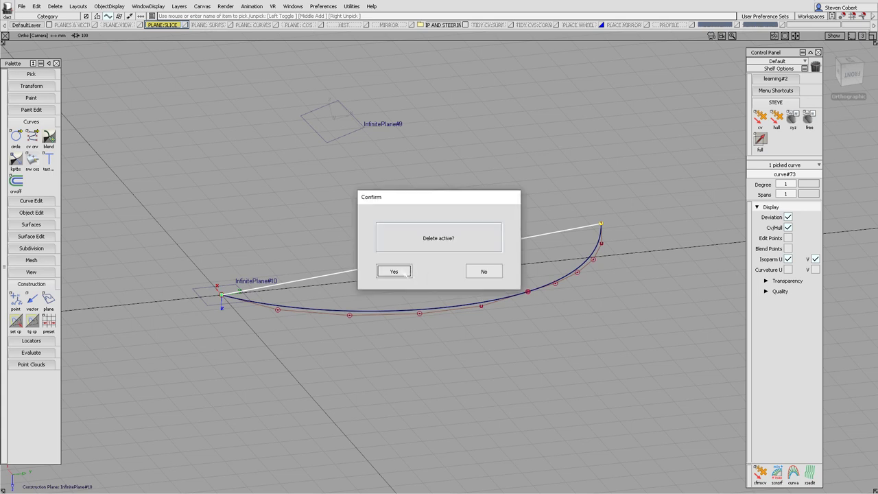
click(394, 271)
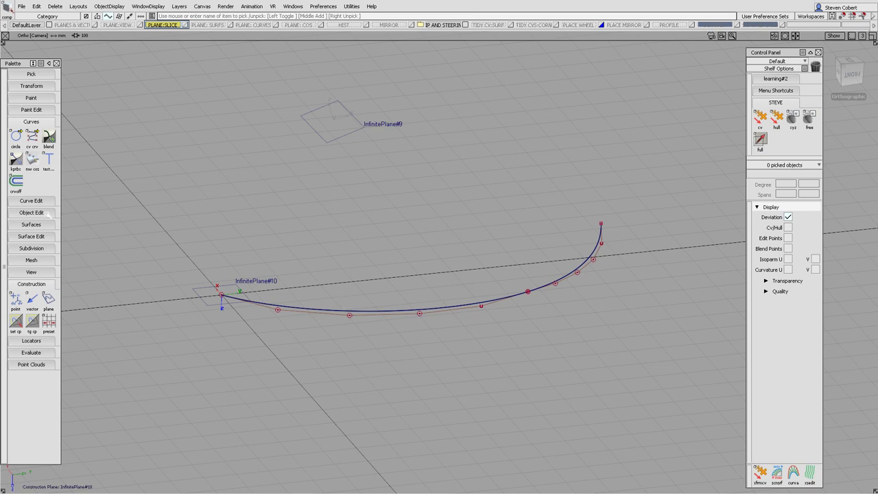
- Planarize both connected curves onto the new slice plane, using User Defined Plane with Keep Originals on
click(32, 200)
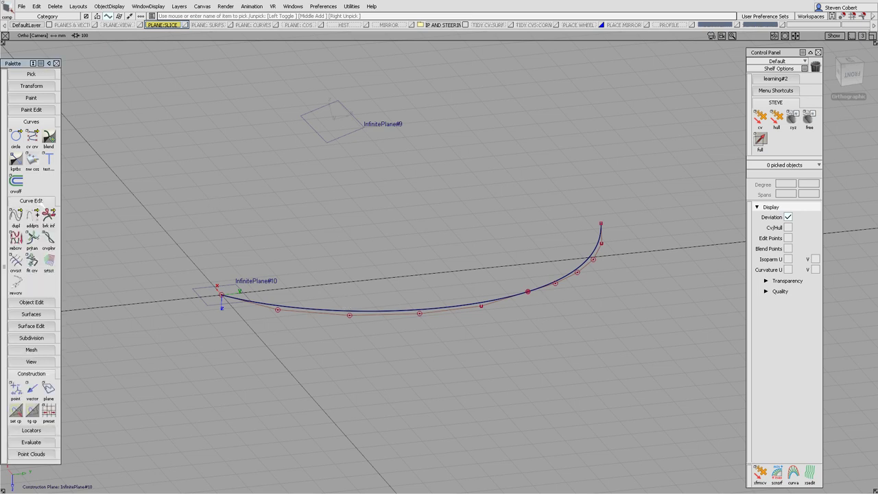
double_click(48, 239)
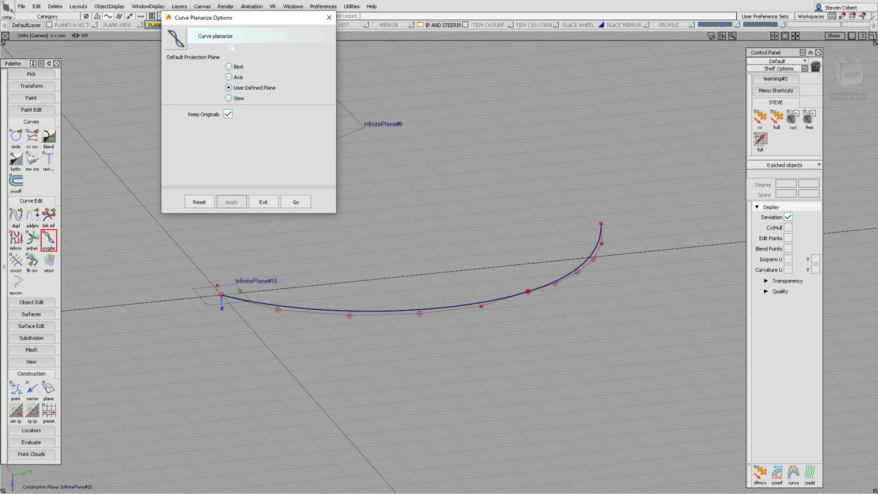
drag(253, 24, 207, 170)
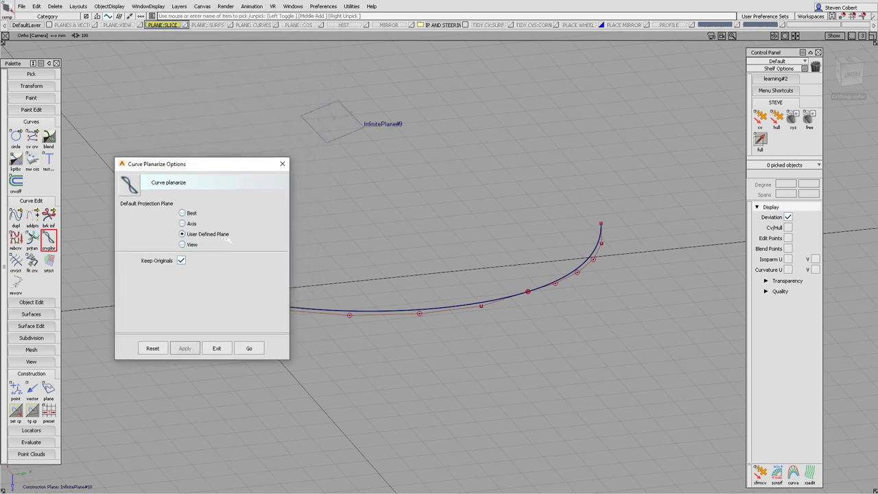
click(249, 348)
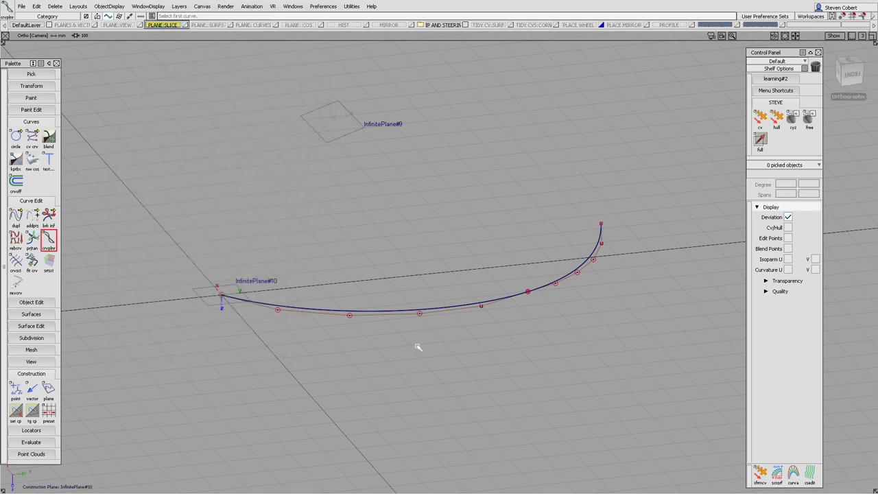
click(420, 313)
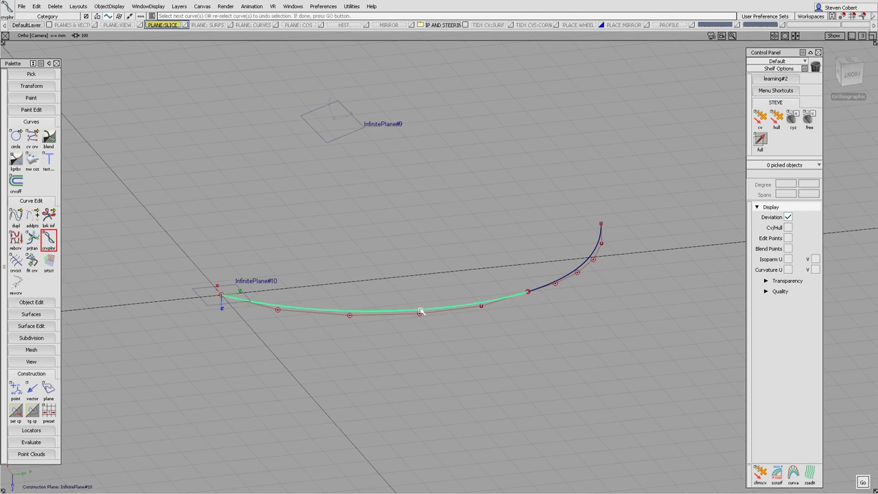
click(579, 267)
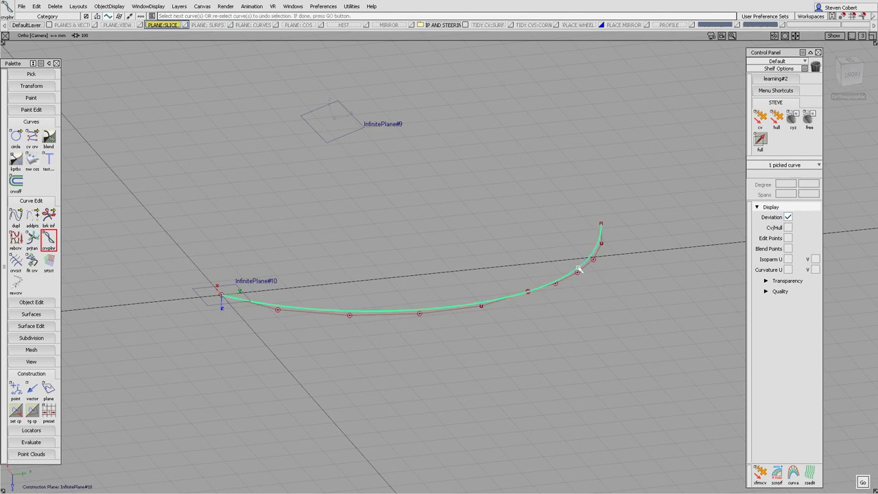
key(Return)
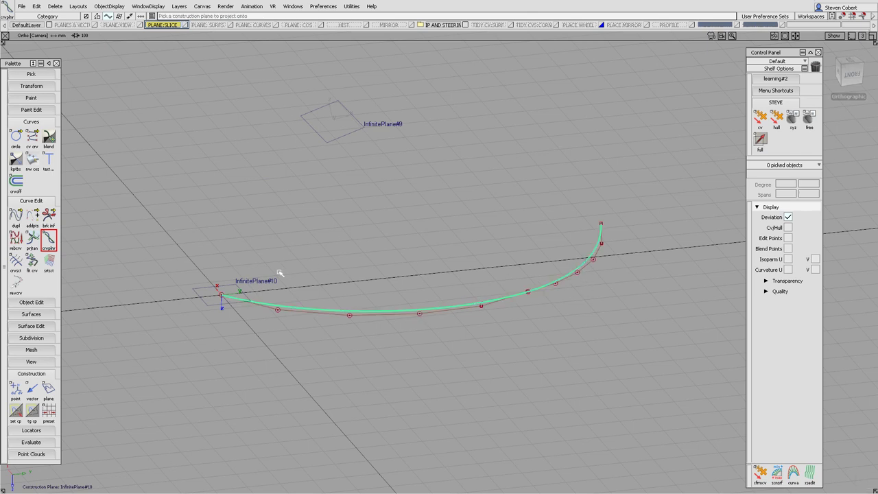
click(228, 286)
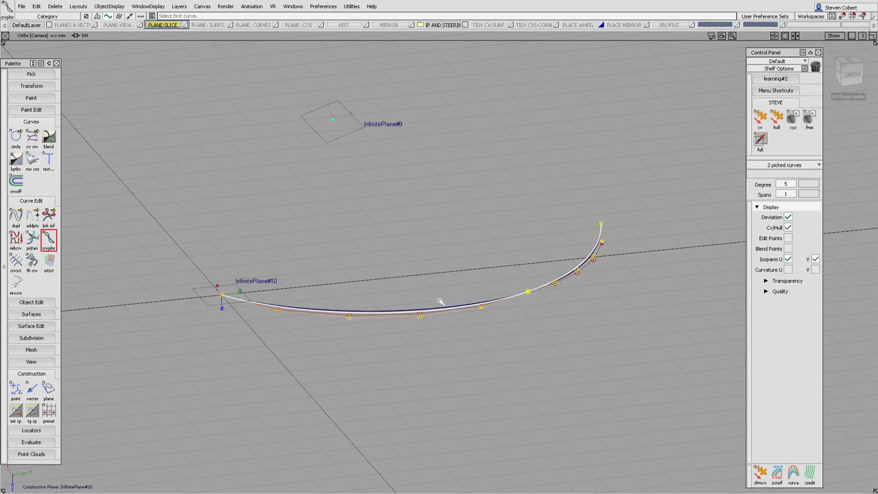
- Pick the two original non-planar curves and delete them, keeping the planarized copies
ctrl+shift+drag(524, 393, 522, 349)
ctrl+shift+drag(516, 357, 542, 370)
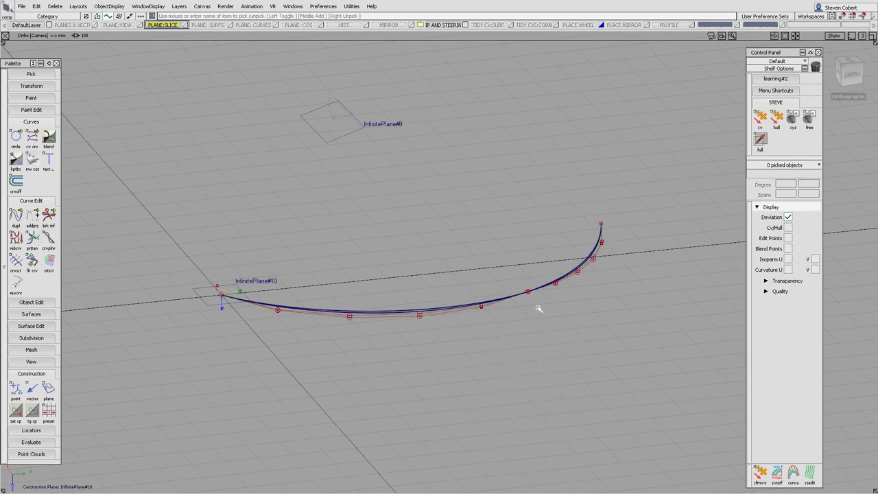
click(484, 306)
click(489, 310)
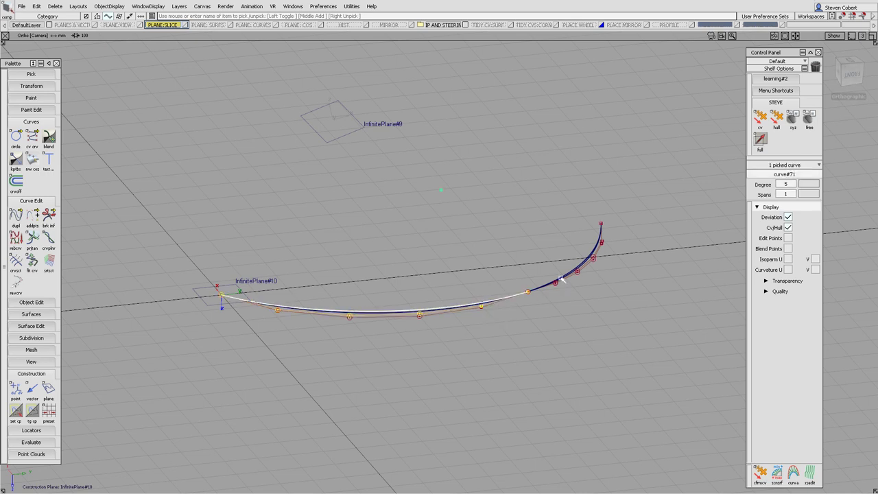
click(561, 278)
click(570, 282)
key(Delete)
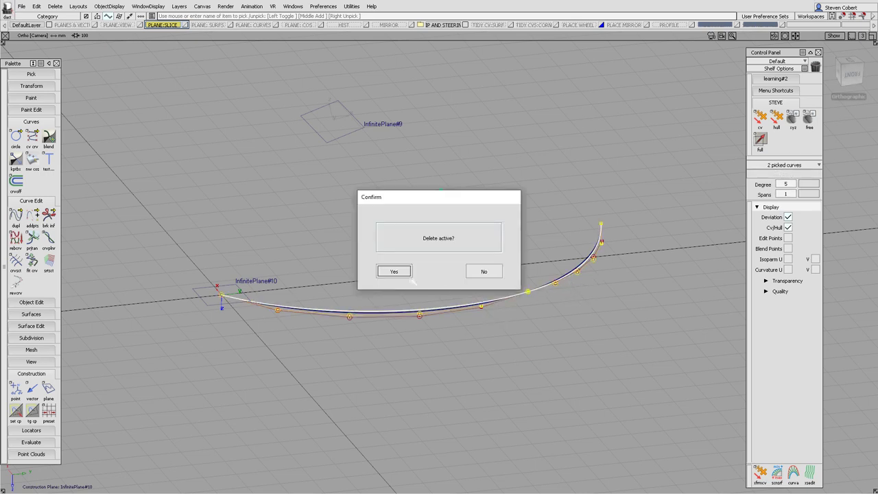
click(404, 273)
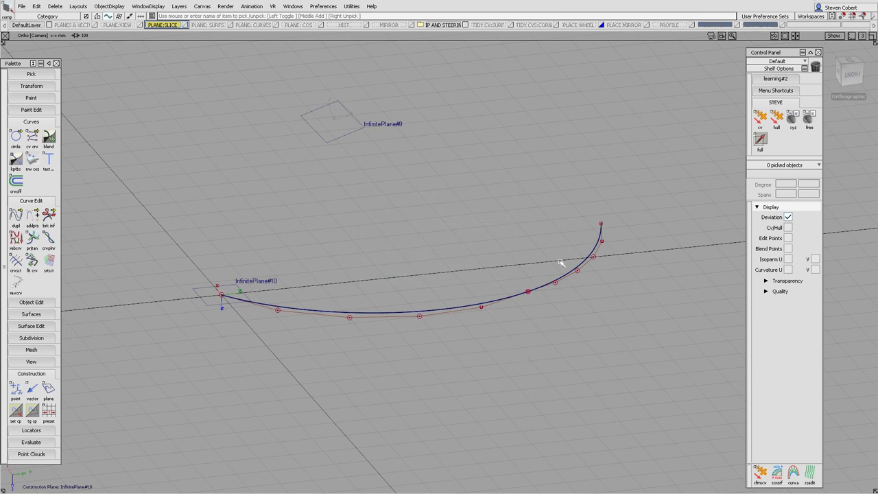
- Examine the planarized curves edge-on in the construction plane's Front view, checking that they lie flat on the plane
alt+shift+drag(561, 262, 467, 276)
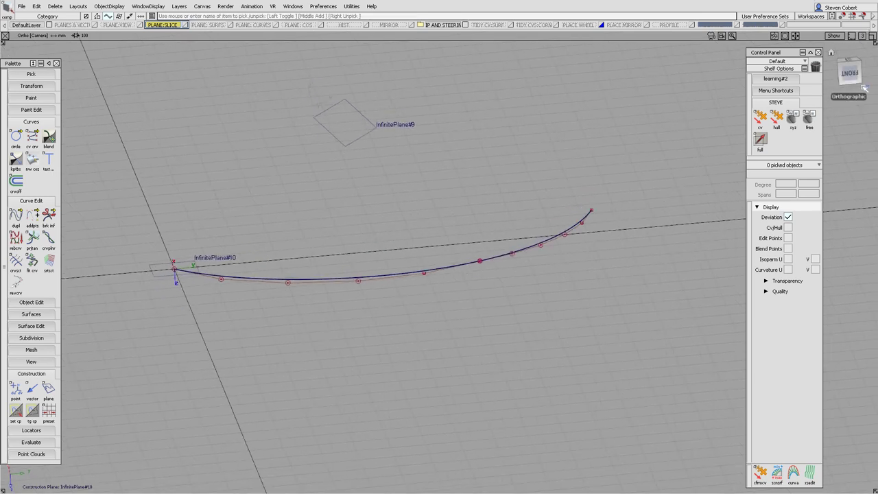
click(851, 73)
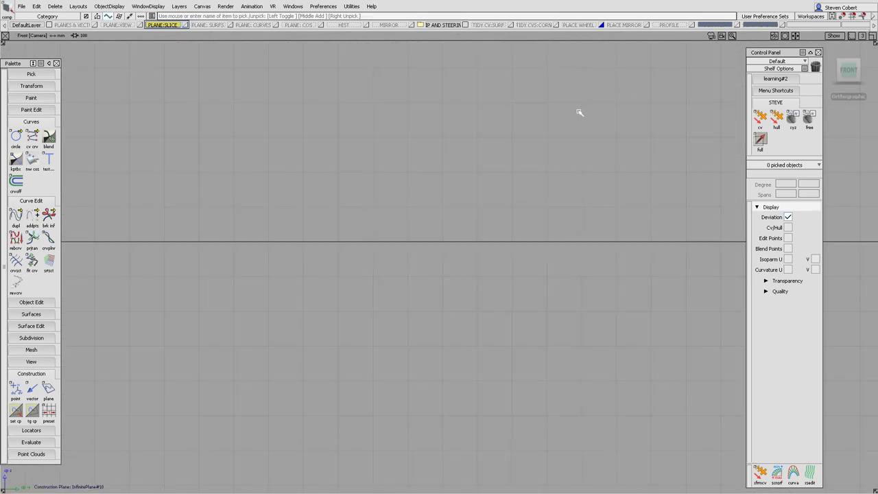
alt+shift+right_drag(578, 112, 542, 305)
alt+shift+middle_drag(425, 280, 533, 313)
alt+shift+right_drag(404, 323, 408, 162)
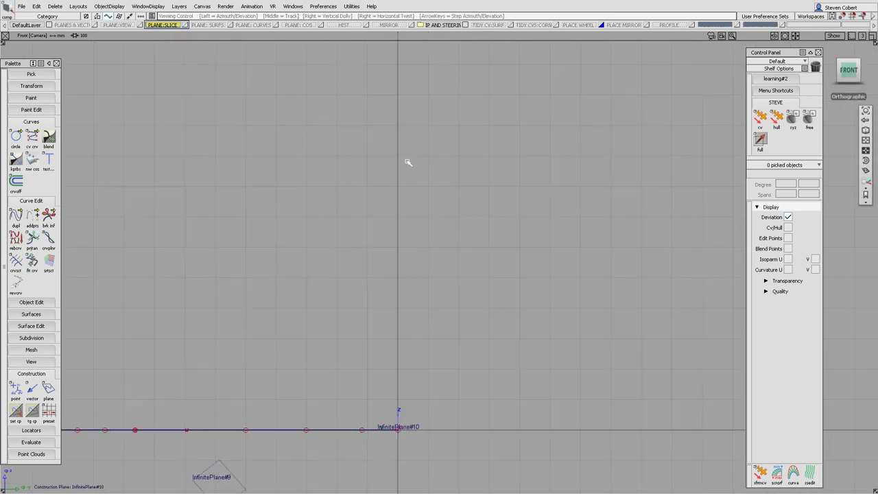
alt+shift+middle_drag(435, 308, 562, 191)
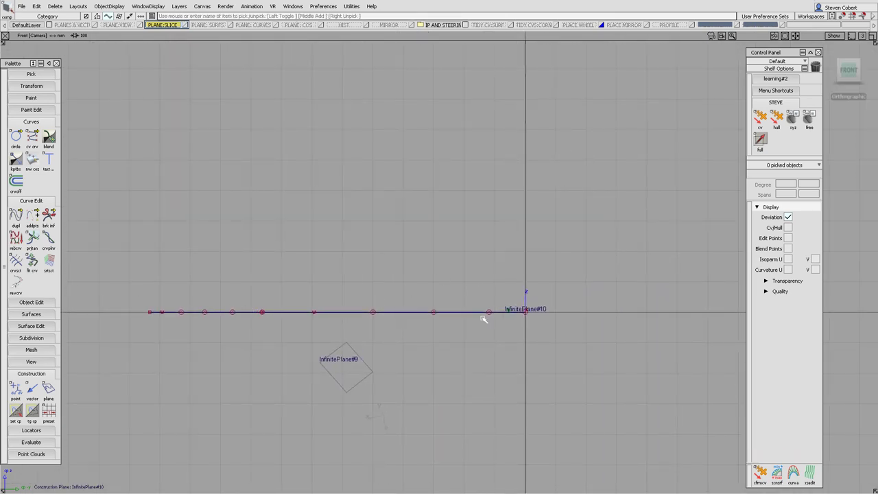
alt+shift+drag(353, 298, 471, 286)
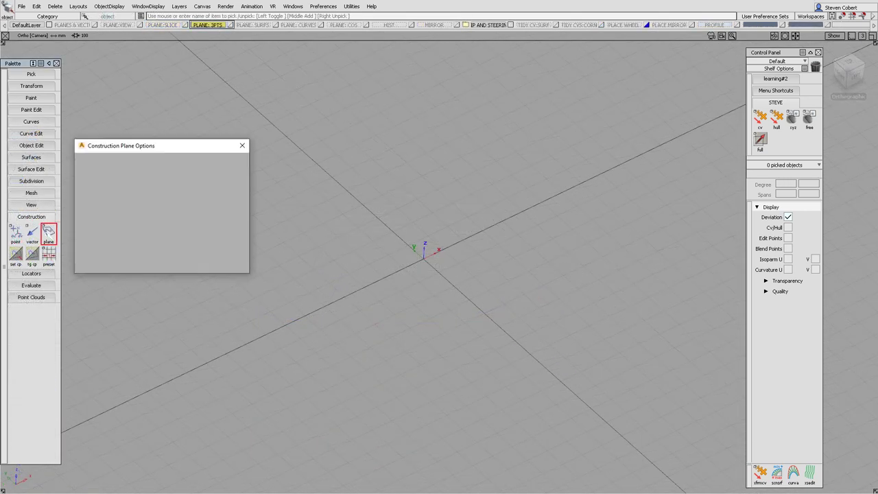
- Create a 3 Pt plane centred on the Y axis with freely placed second and third points, and set it as the construction plane
click(127, 216)
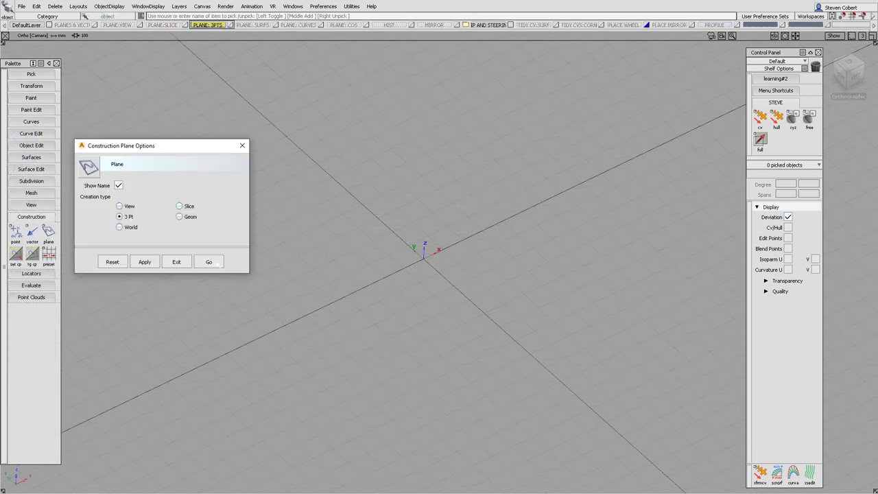
click(214, 263)
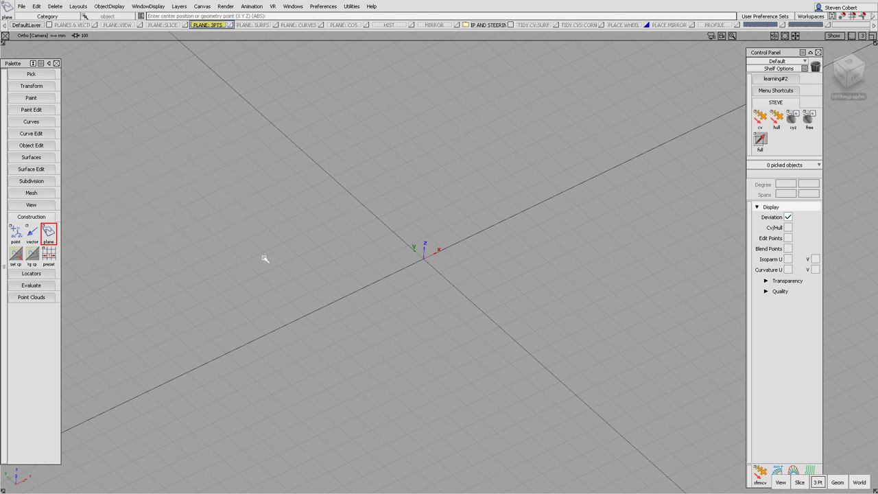
click(364, 206)
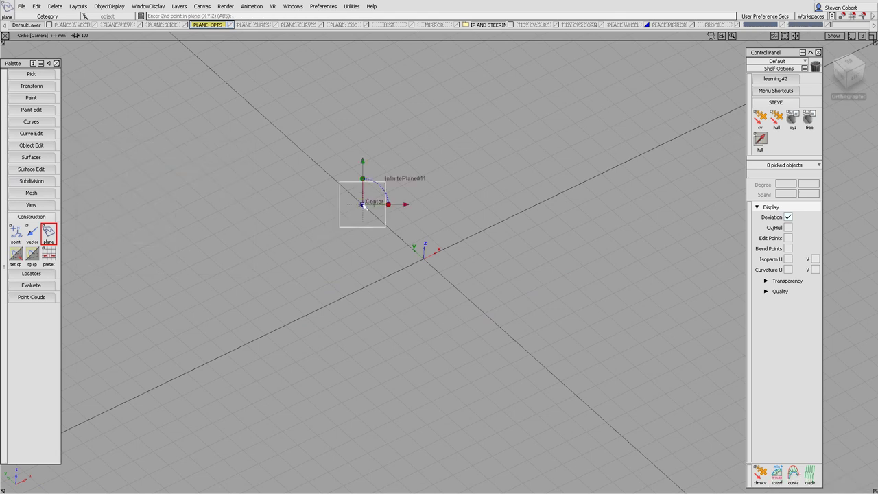
click(459, 158)
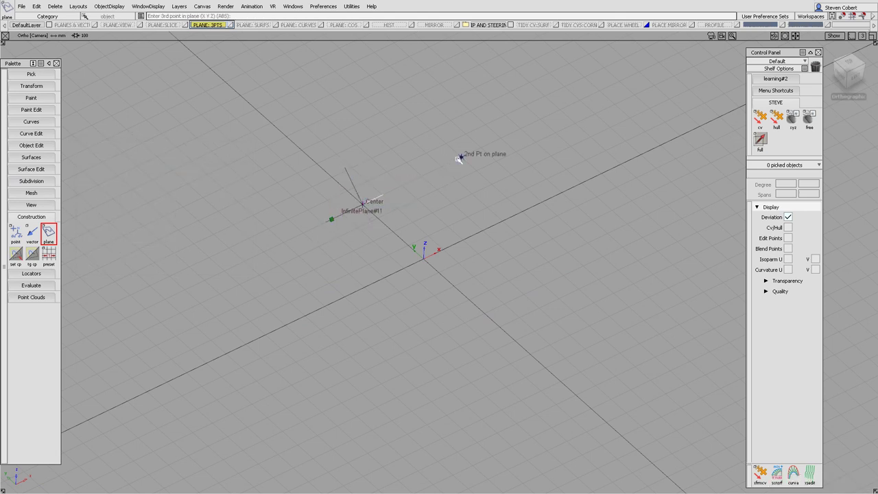
click(361, 120)
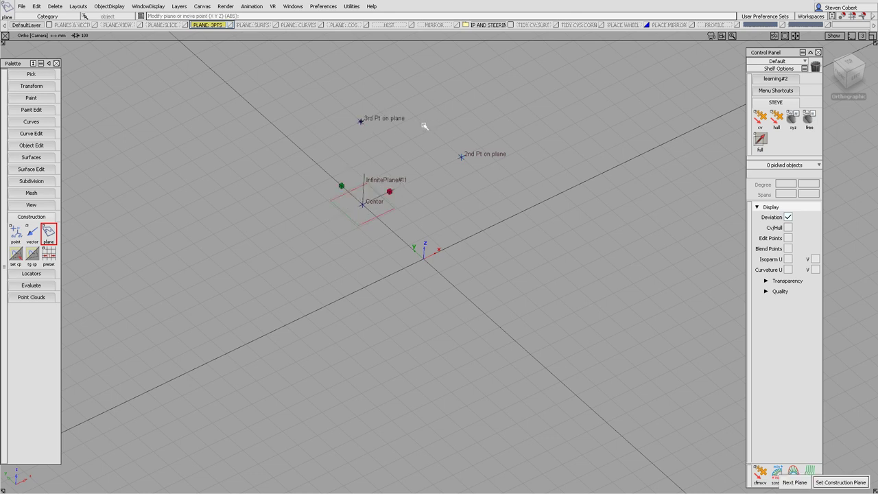
key(space)
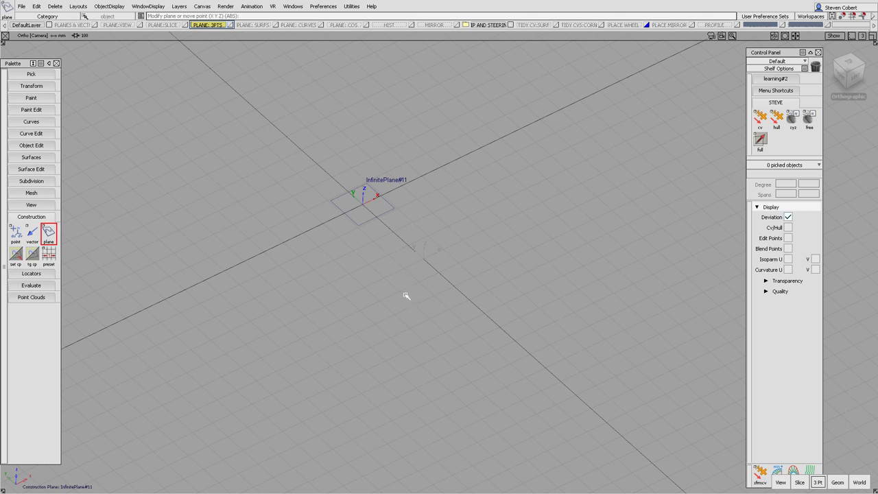
- Switch from the construction plane back to world space and review the 3 Pt plane's origin, normal and transform values in the Information Window
ctrl+shift+middle_drag(405, 295, 404, 369)
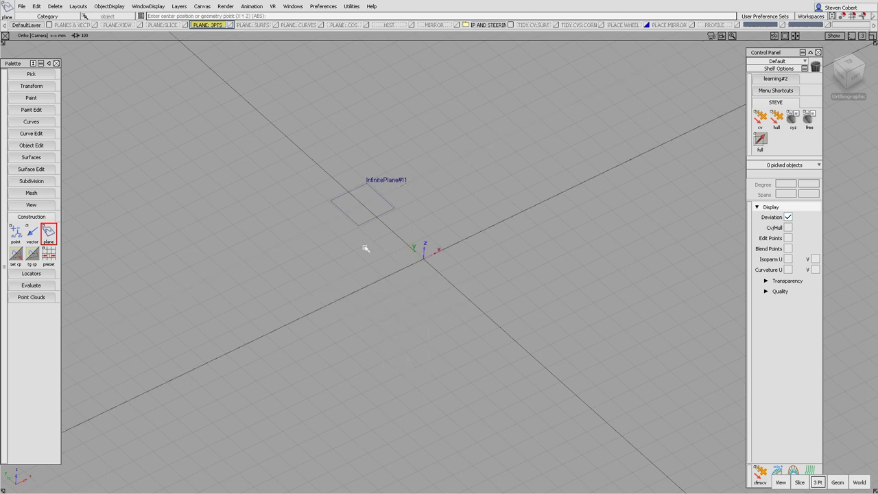
ctrl+shift+drag(364, 236, 365, 257)
click(360, 224)
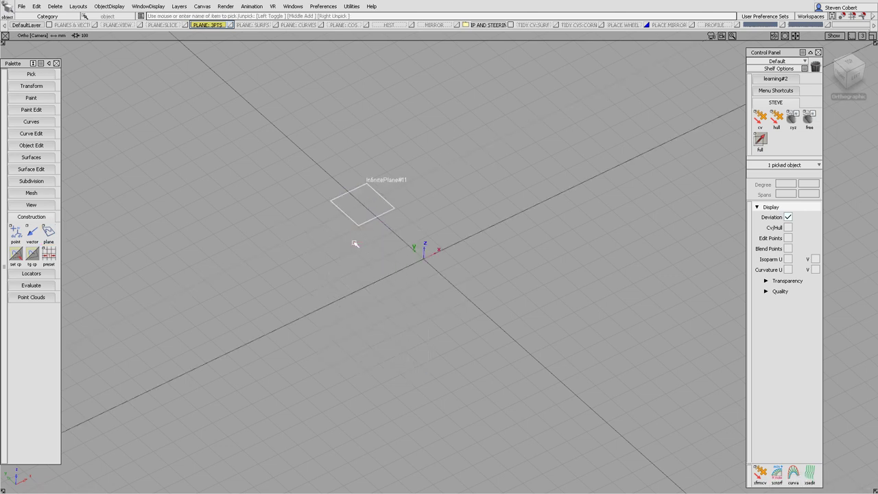
key(ctrl+5)
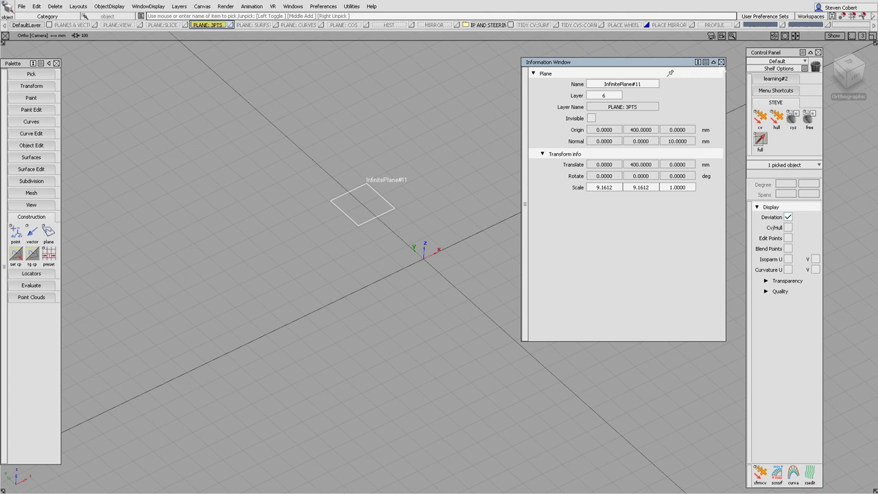
click(721, 62)
click(569, 170)
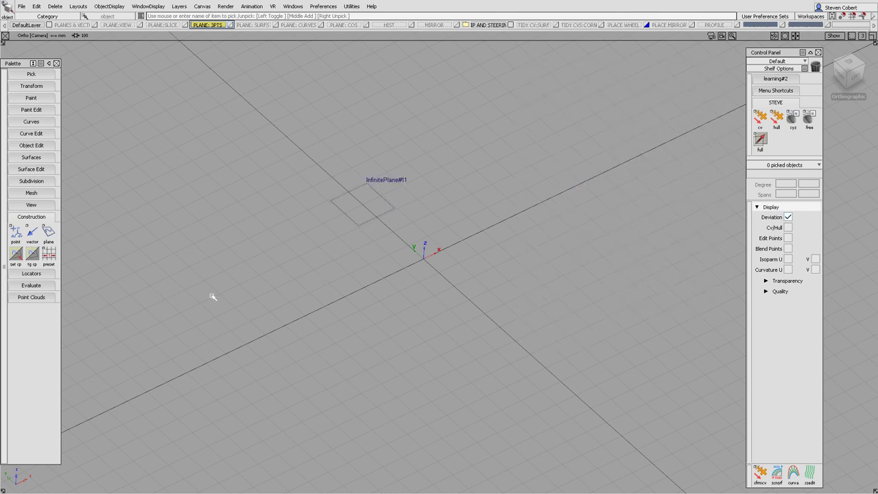
- Create a World type plane with its name shown, centred on the Y axis beyond the existing 3 Pt plane
double_click(45, 231)
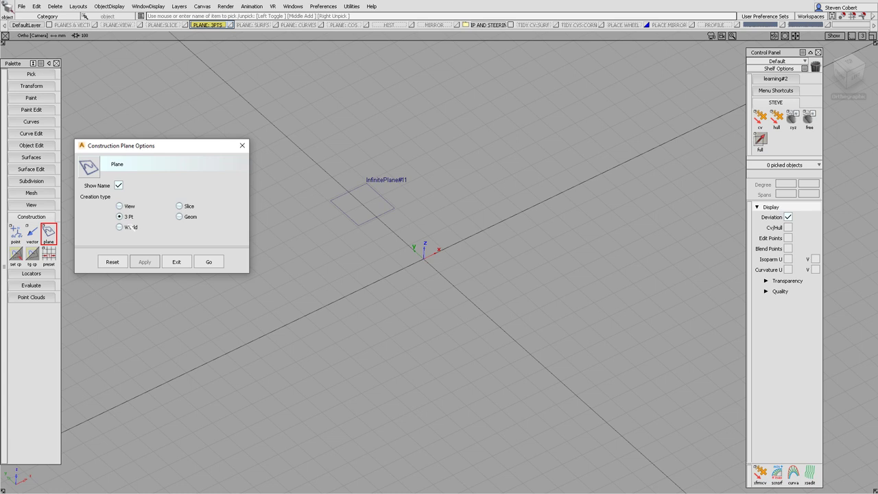
click(131, 227)
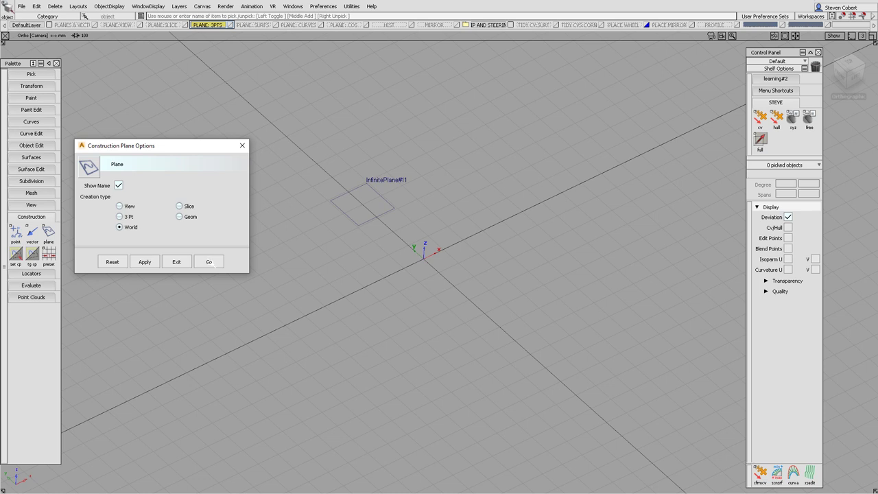
click(210, 263)
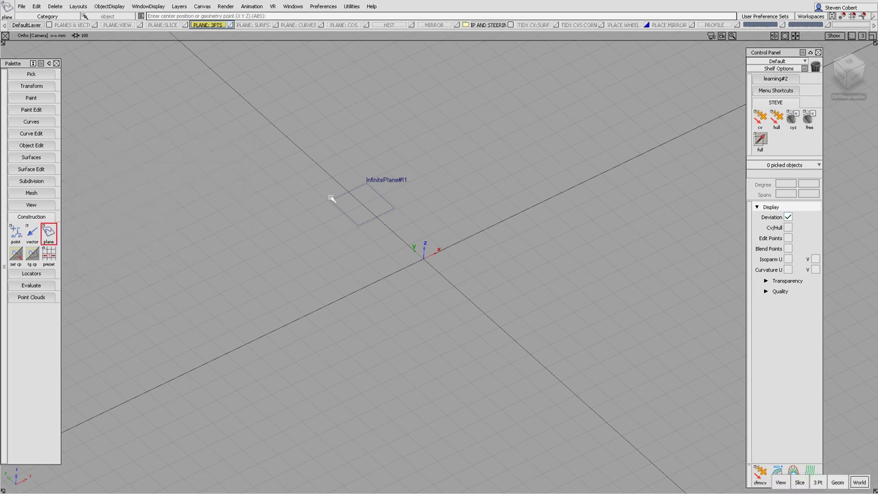
click(317, 171)
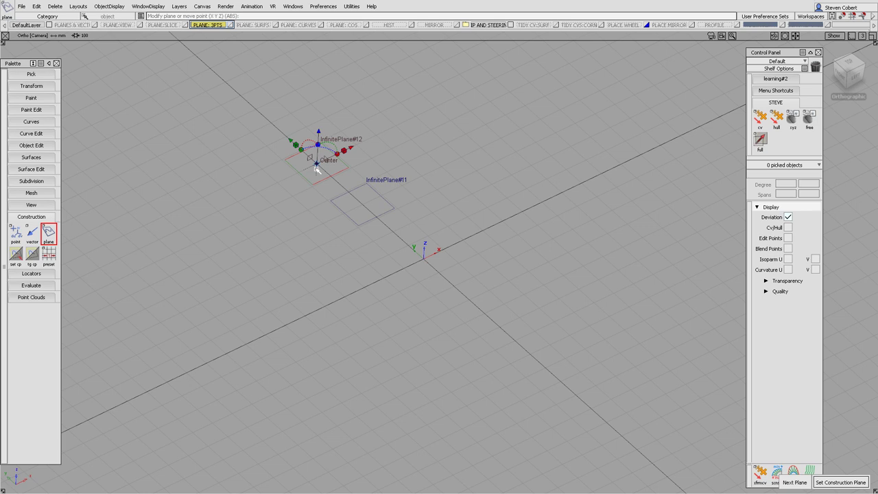
ctrl+shift+drag(372, 261, 371, 281)
drag(313, 172, 307, 206)
key(ctrl+i)
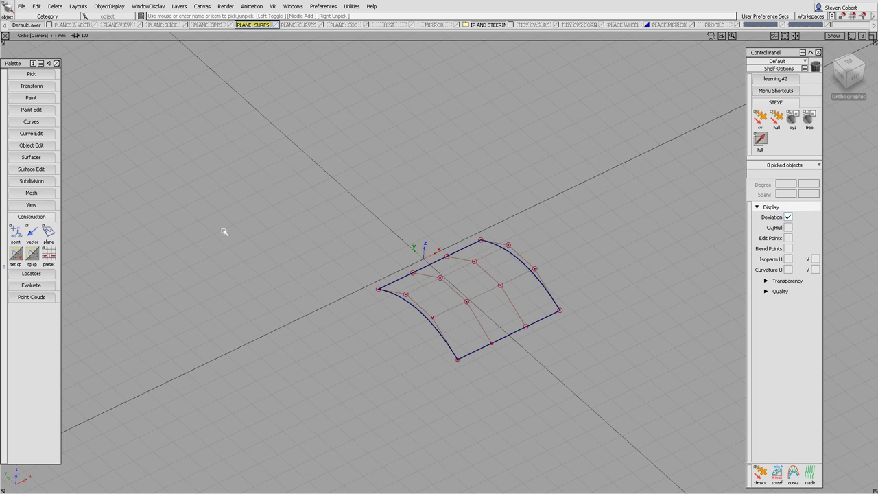
- Create a Geom type plane attached to the near curved edge of the surface
double_click(49, 233)
click(193, 217)
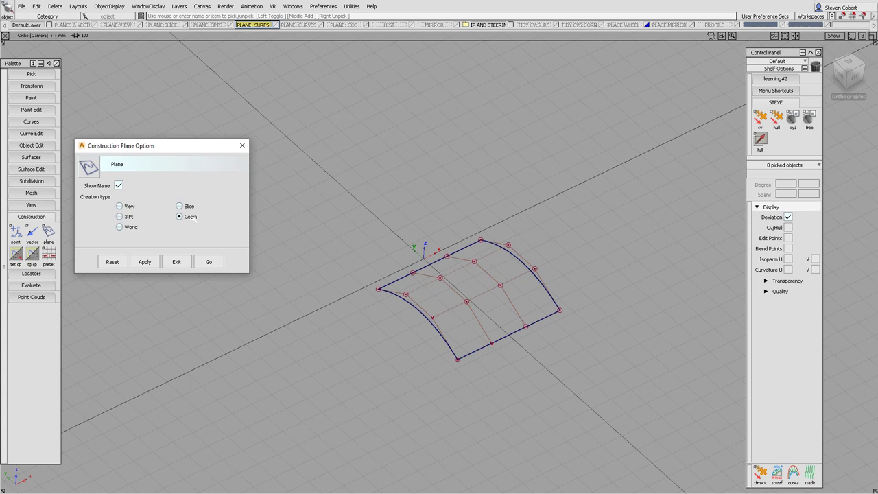
click(209, 262)
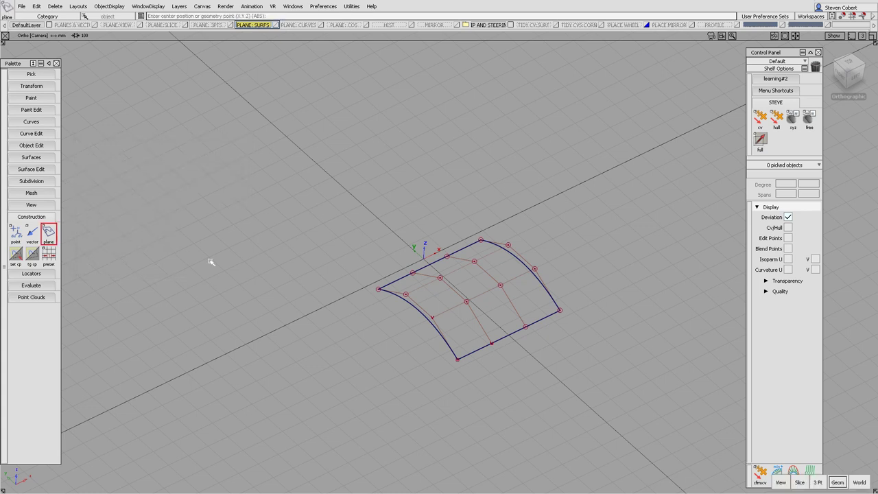
click(415, 308)
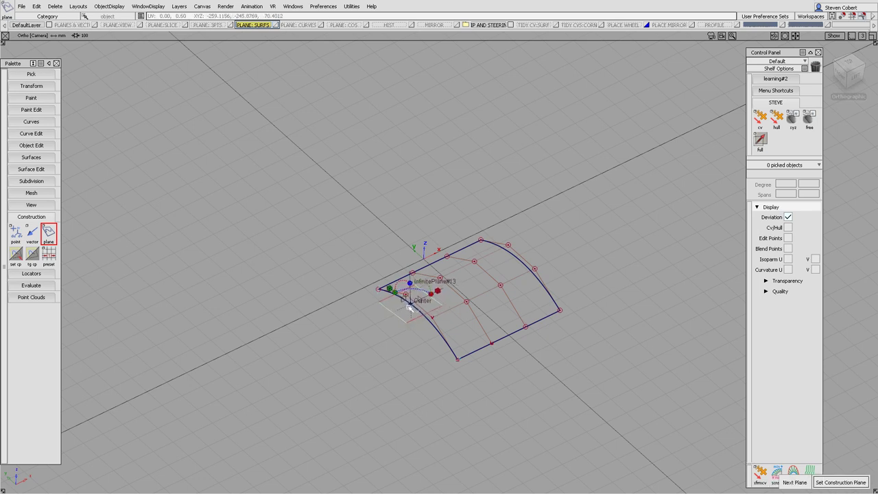
- Slide the Geom plane's centre from the curved edge onto the interior of the surface and accept it
alt+shift+right_drag(447, 327, 439, 213)
alt+shift+middle_drag(448, 253, 410, 106)
alt+shift+right_drag(378, 194, 465, 207)
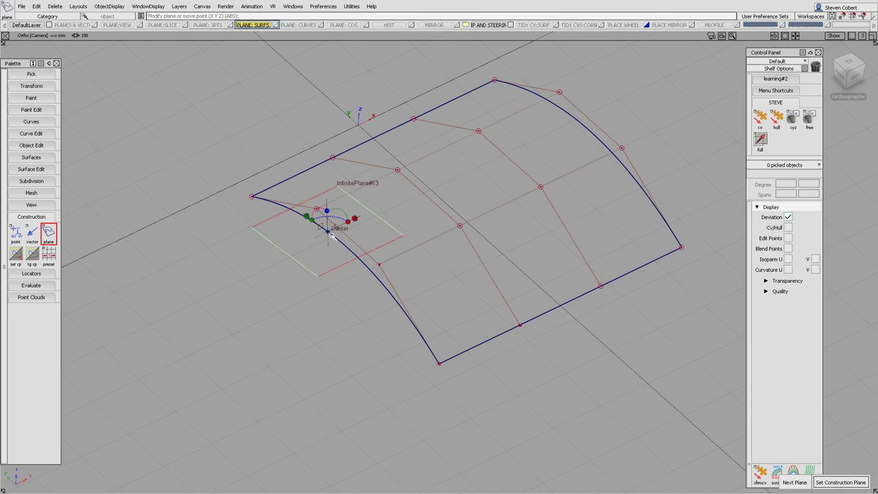
mouse_move(331, 236)
mouse_down()
mouse_move(339, 244)
mouse_move(396, 210)
mouse_move(447, 204)
mouse_move(559, 239)
mouse_move(599, 283)
mouse_move(617, 267)
mouse_move(590, 203)
mouse_move(529, 123)
mouse_move(484, 105)
mouse_move(476, 89)
mouse_move(484, 120)
mouse_move(530, 186)
mouse_up()
ctrl+shift+drag(419, 202, 395, 134)
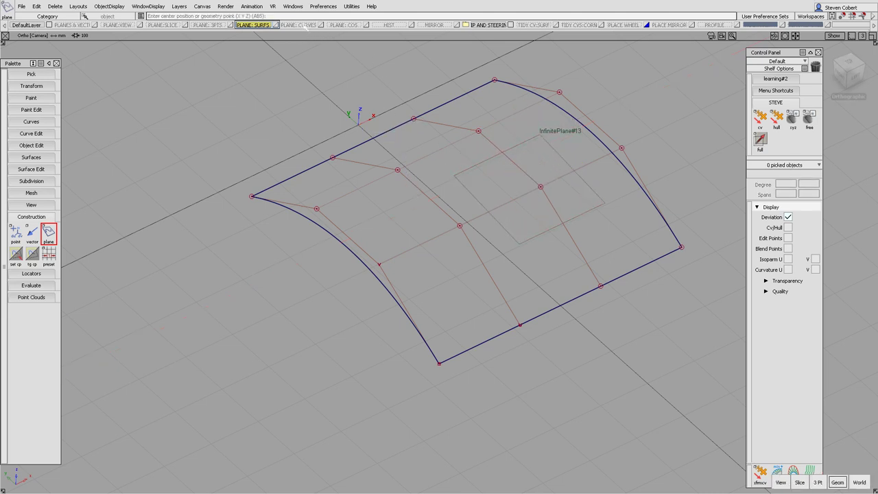
- Make PLANE: CURVES the active layer and place a Geom type plane on the curve
click(301, 25)
double_click(49, 233)
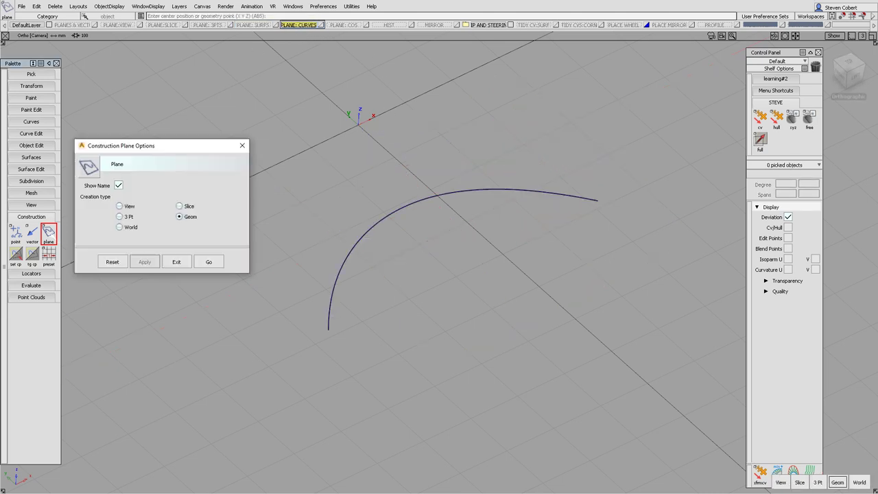
click(210, 262)
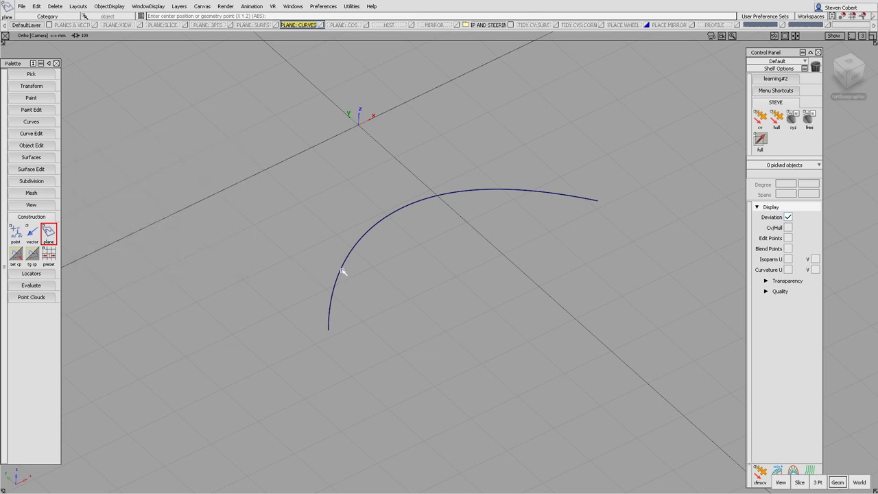
drag(342, 268, 352, 229)
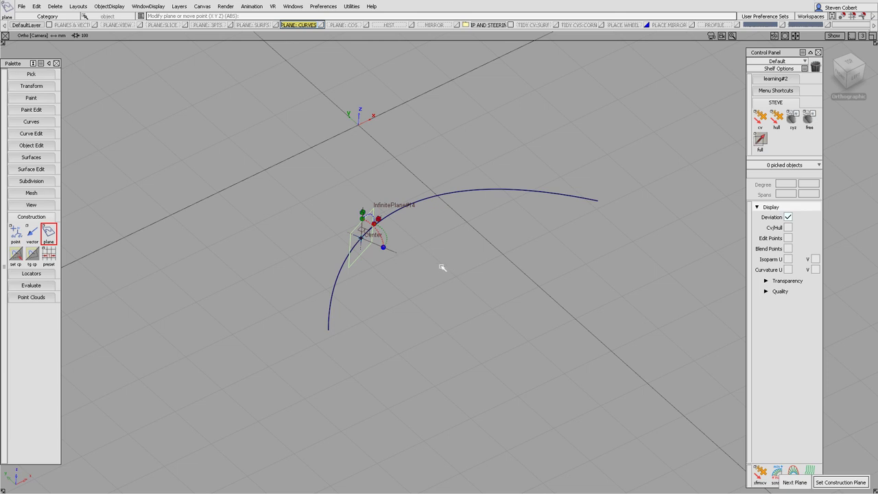
- Slide the Geom plane to the nearer end of the curve and swap its axes so its normal runs along the curve
alt+shift+drag(442, 268, 437, 278)
alt+shift+middle_drag(437, 278, 430, 251)
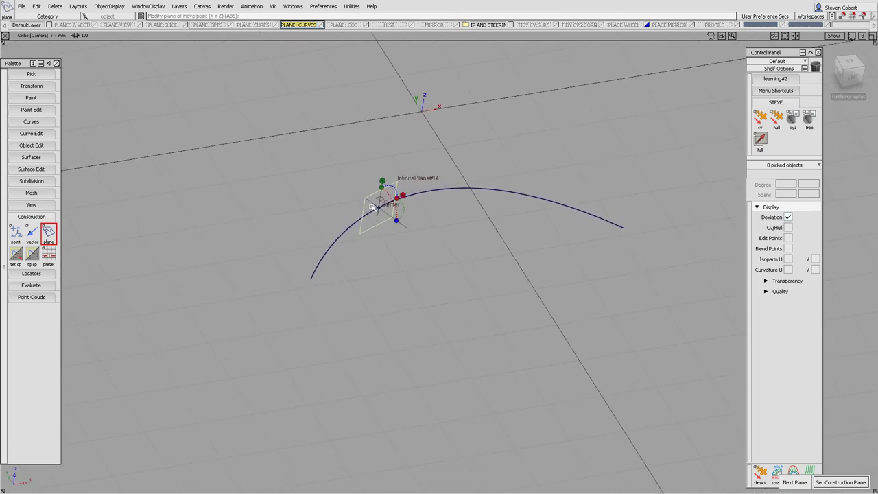
drag(389, 212, 304, 286)
alt+shift+right_drag(304, 286, 324, 289)
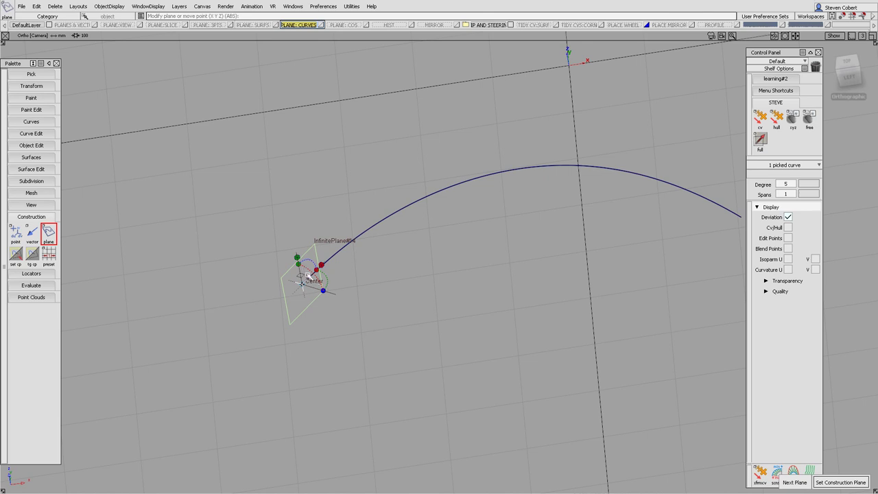
click(308, 277)
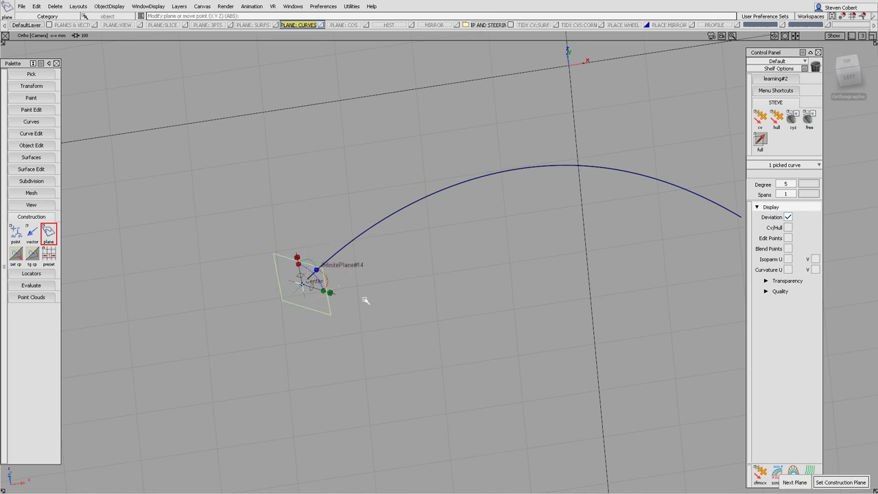
alt+shift+drag(380, 281, 394, 147)
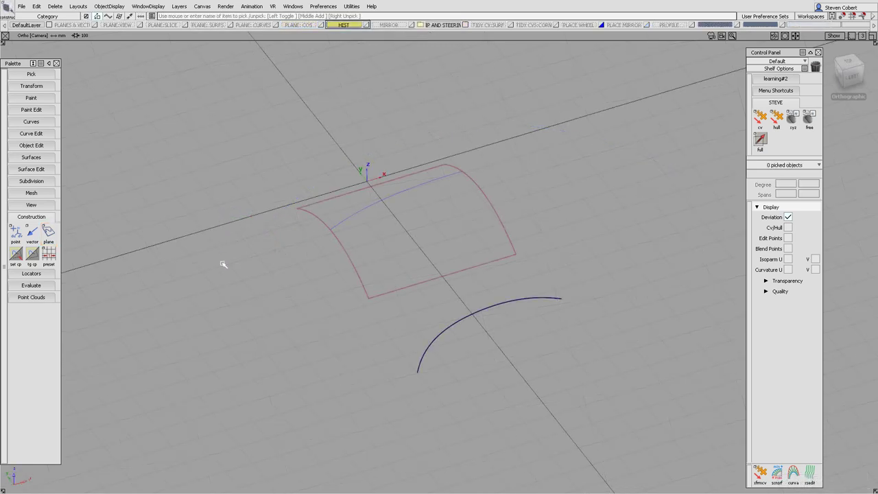
- Place a World type plane beside the curved surface and a View type plane just below it
double_click(48, 233)
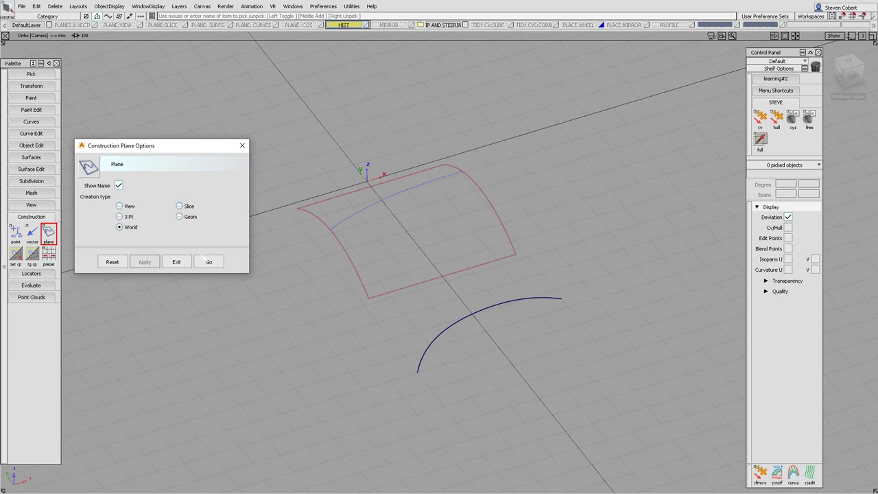
click(208, 261)
click(258, 257)
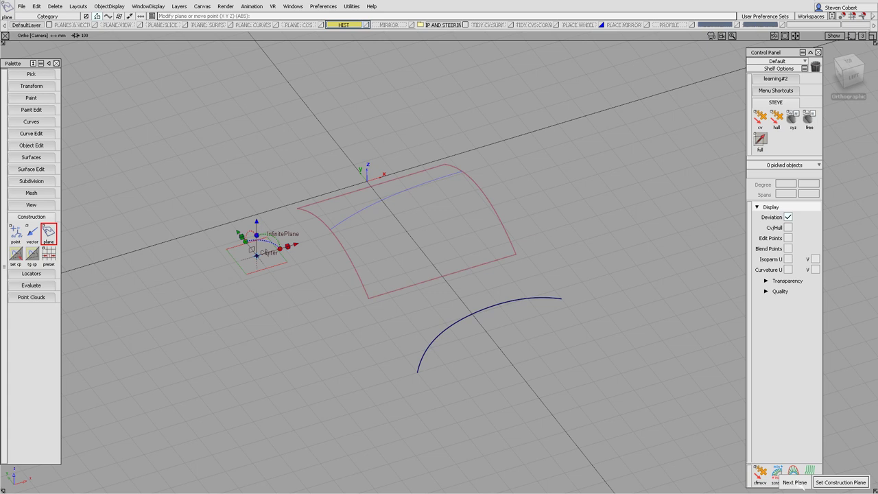
click(796, 483)
click(783, 482)
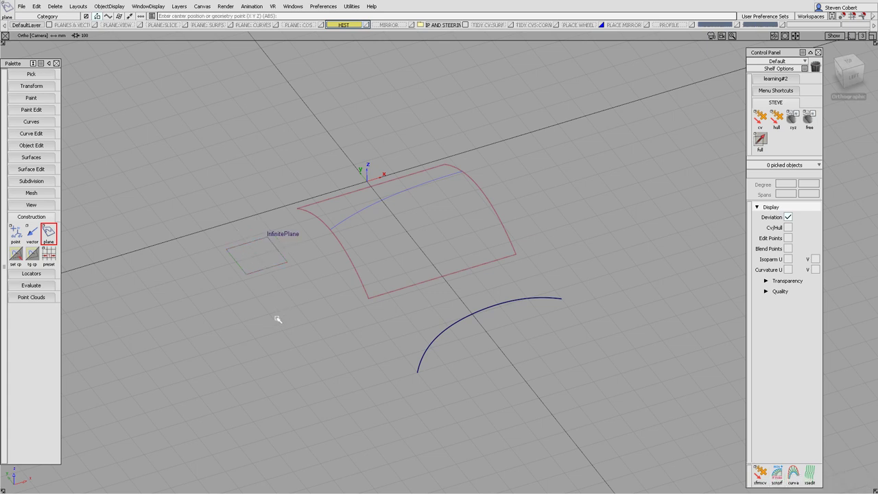
click(296, 310)
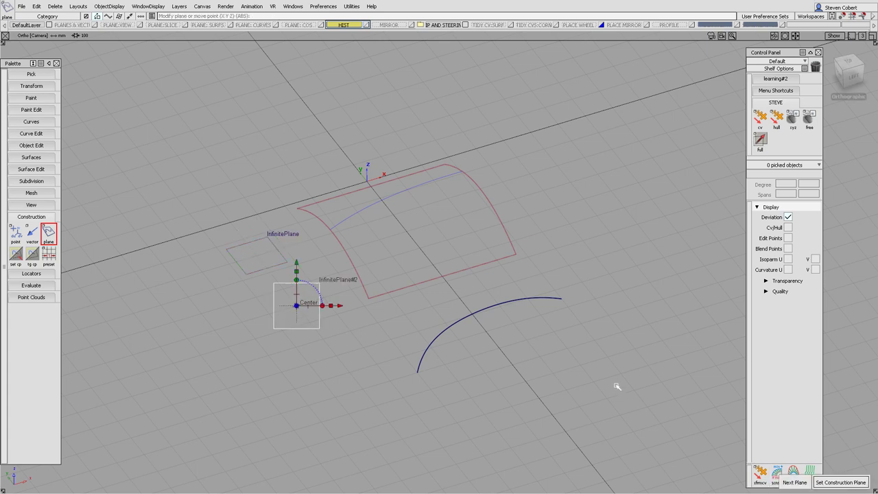
click(796, 483)
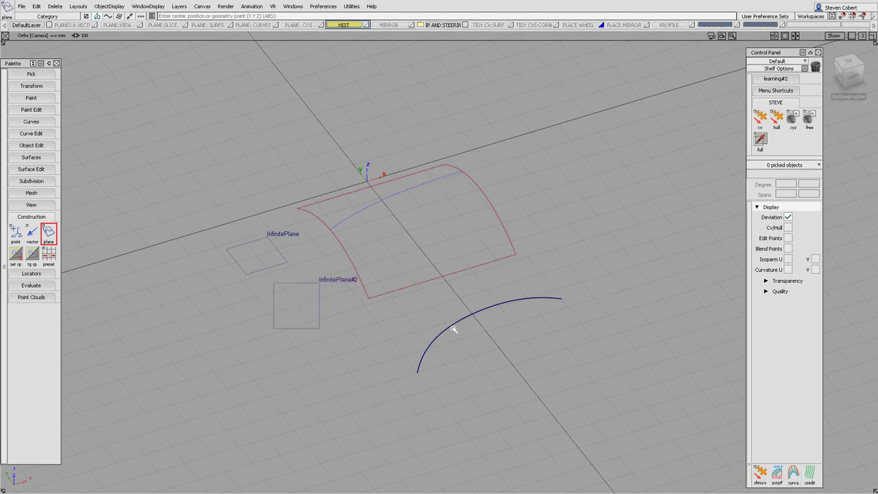
- Create a Slice type plane through the two end points of the free curve
drag(453, 325, 418, 372)
click(516, 300)
drag(516, 299, 570, 299)
click(793, 483)
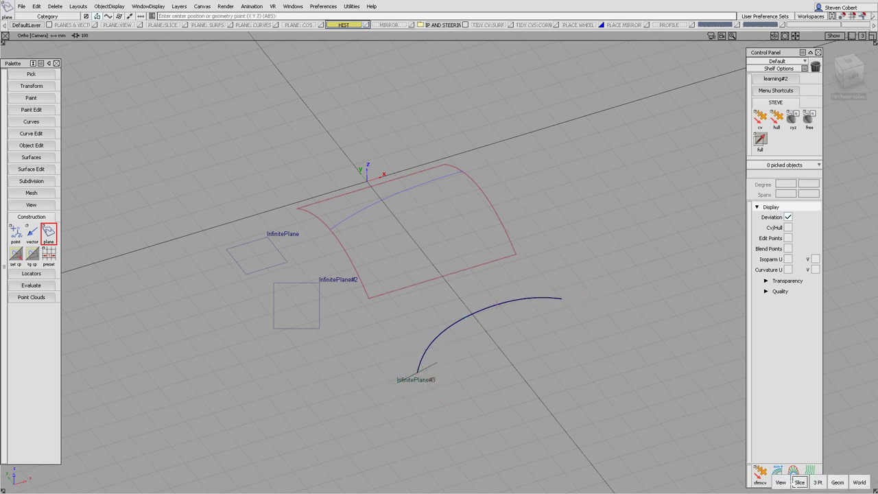
- Create a Geom type plane on the curved surface, near its front edge
click(838, 482)
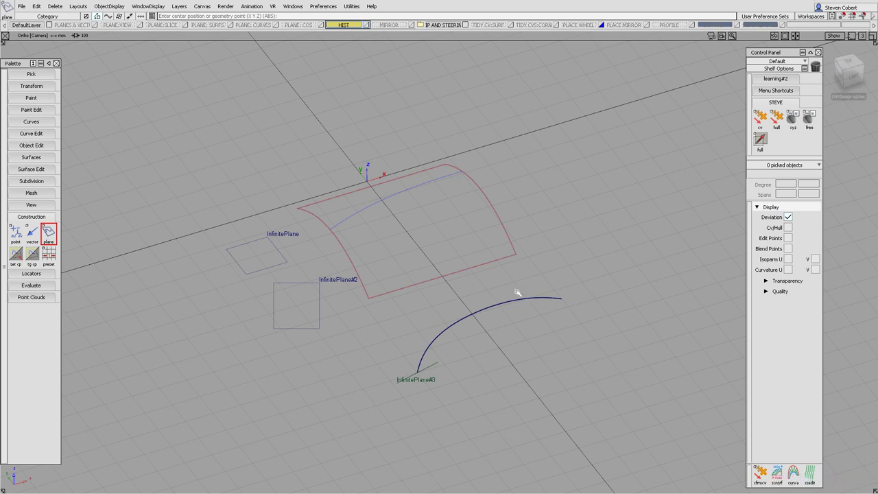
drag(483, 266, 397, 262)
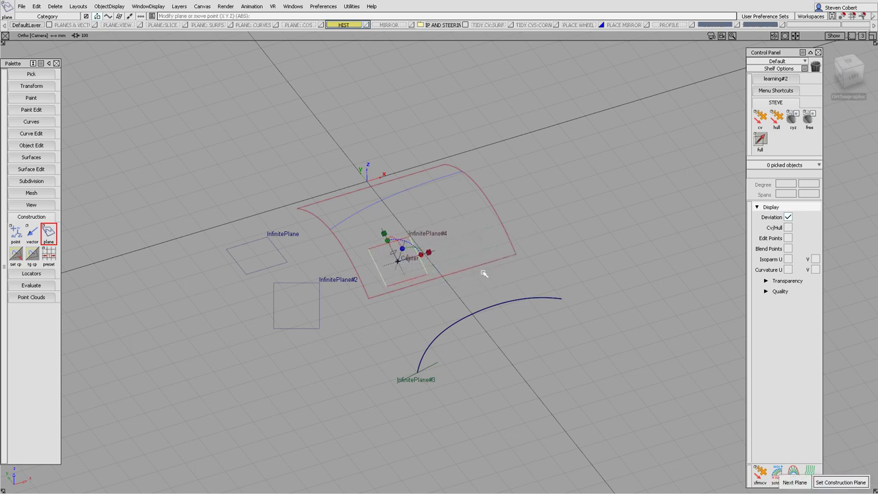
key(space)
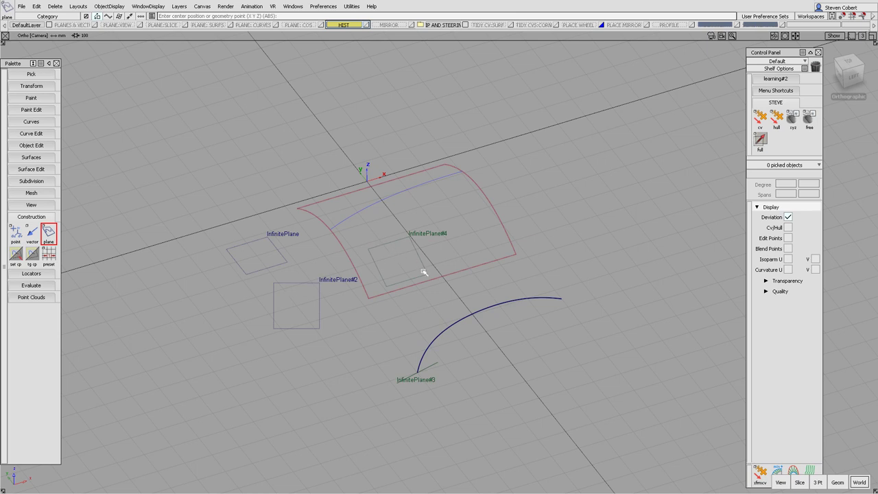
- Display the surface's CV/Hull and raise one front-edge CV slightly to test the attached Geom plane's history
ctrl+shift+drag(424, 274, 464, 288)
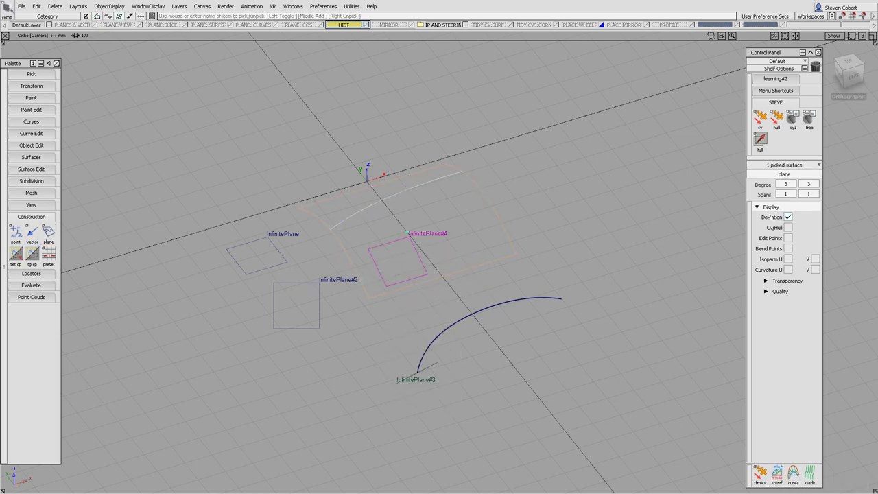
click(788, 227)
ctrl+shift+drag(590, 258, 590, 197)
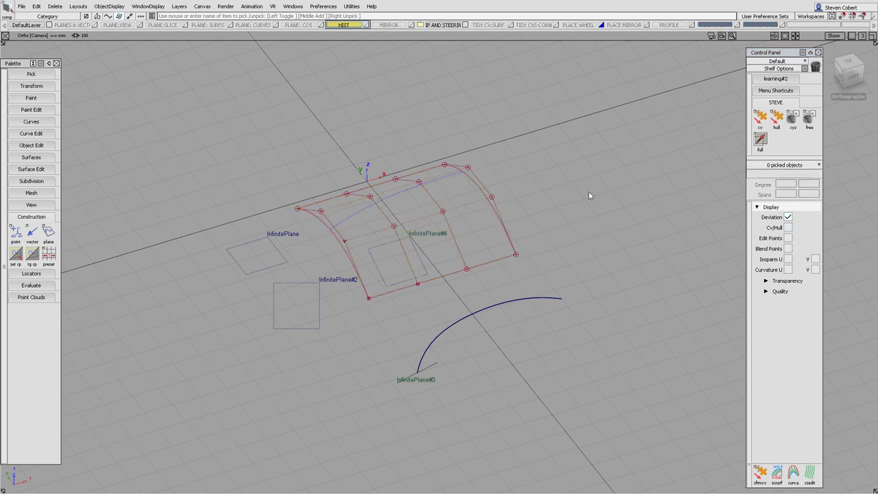
click(417, 284)
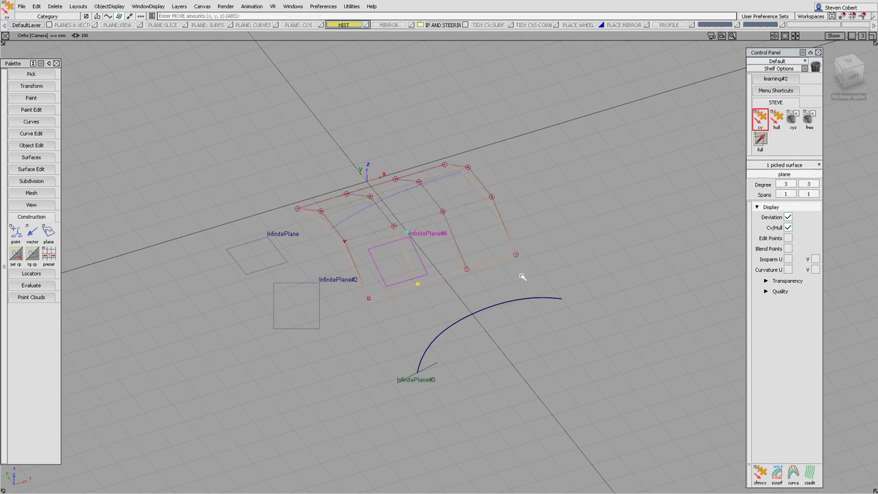
mouse_move(594, 266)
right_down()
mouse_move(593, 231)
mouse_move(594, 256)
right_up()
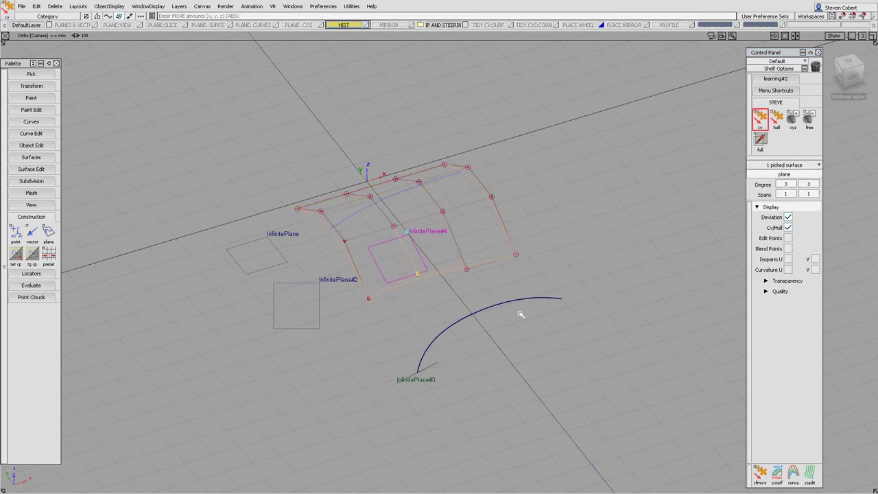
- Display the free curve's CV/Hull and raise its lower end CV slightly to test the attached Slice plane's history
ctrl+shift+drag(519, 326, 539, 325)
click(522, 311)
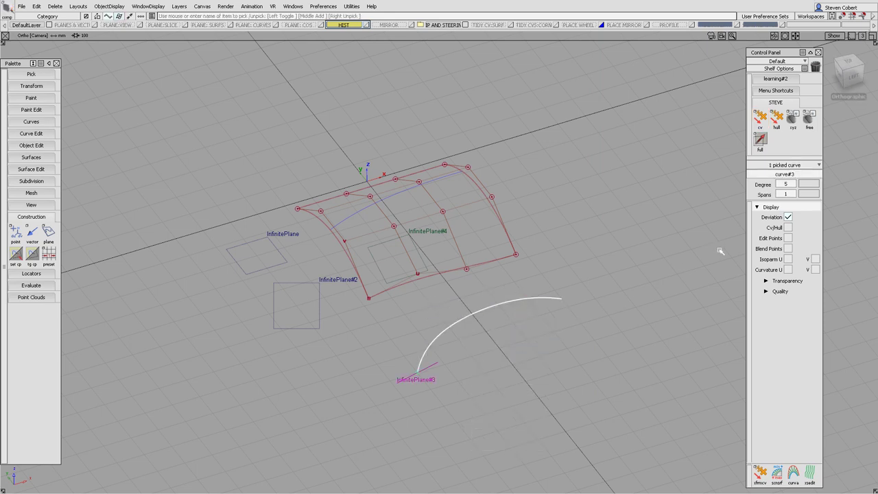
click(788, 227)
ctrl+shift+drag(620, 338, 504, 327)
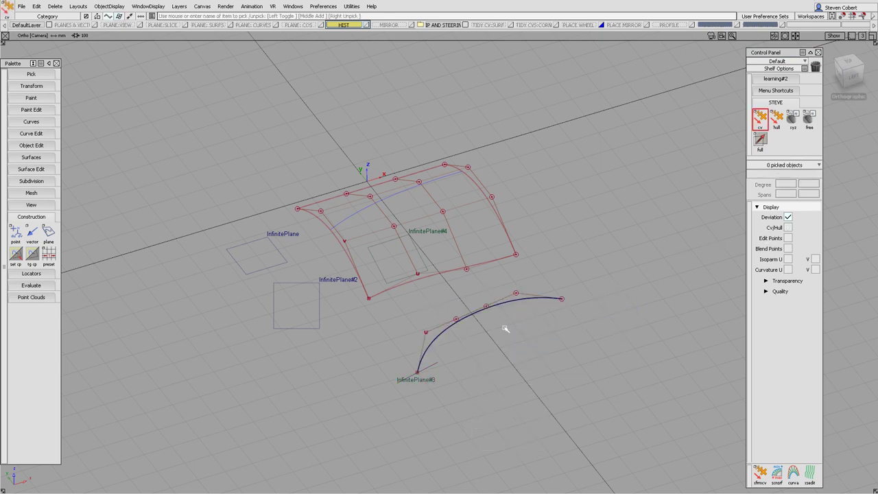
click(418, 372)
mouse_move(498, 374)
right_down()
mouse_move(498, 363)
mouse_move(505, 402)
mouse_move(497, 374)
right_up()
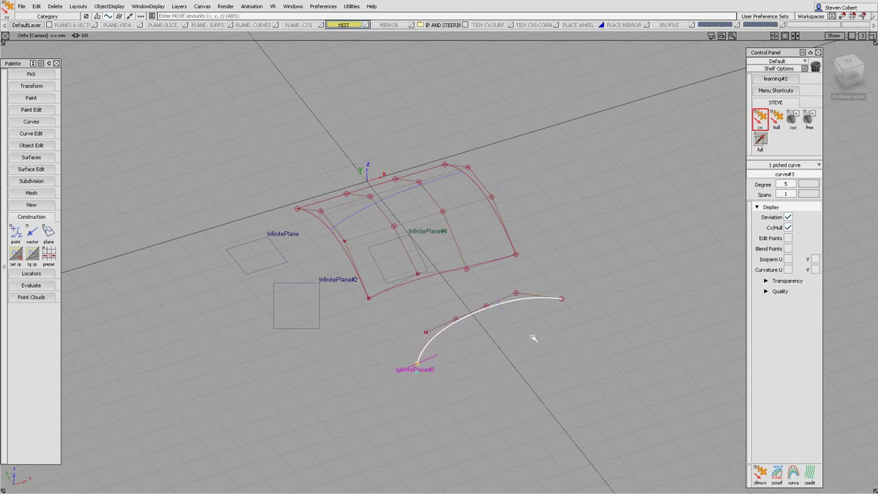
ctrl+shift+drag(534, 363, 523, 313)
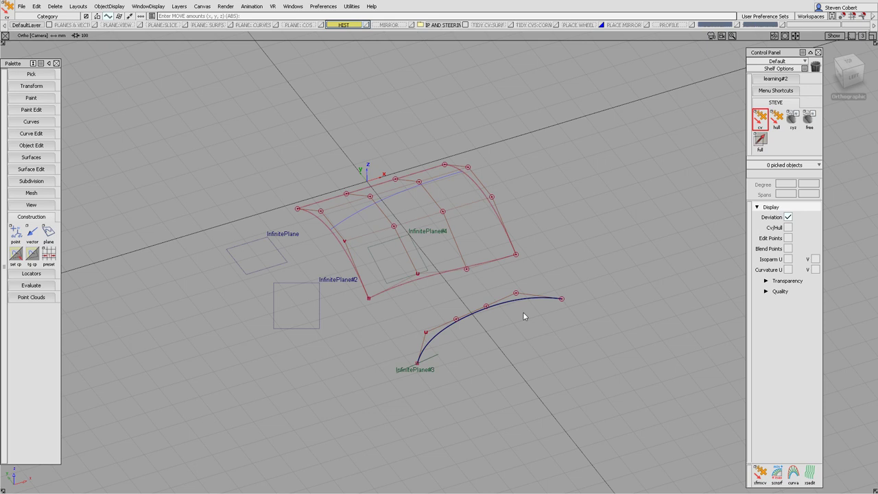
- Reopen the Geom type plane for editing and slide it back across the curved surface toward the middle
key(p)
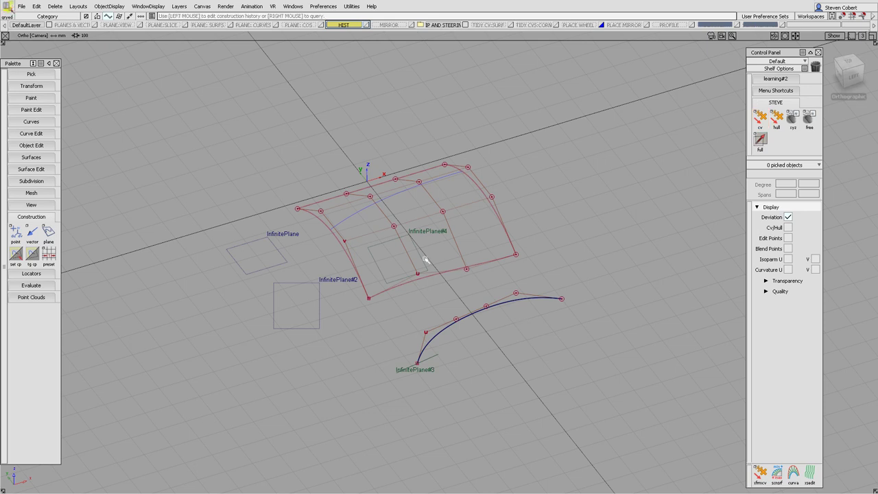
click(392, 245)
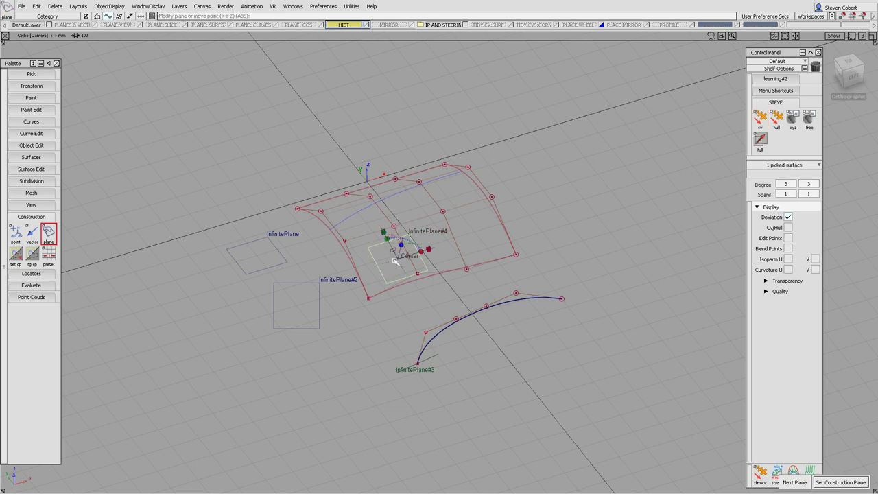
drag(397, 263, 433, 225)
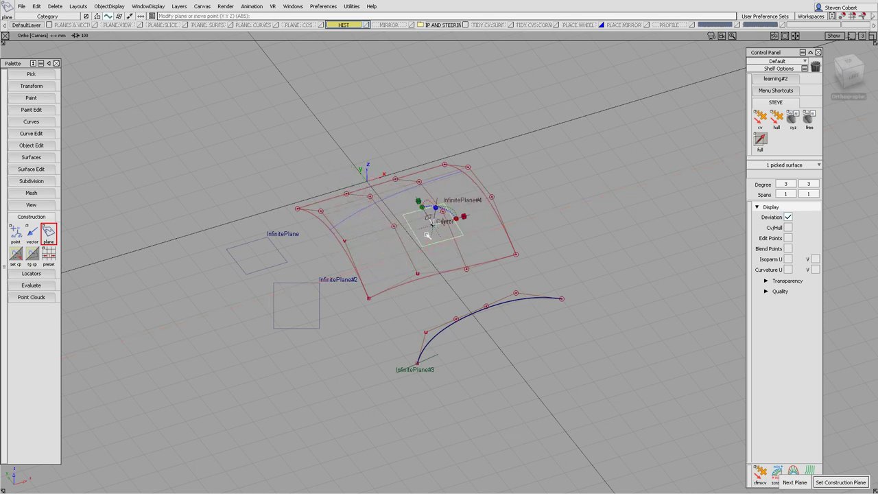
- Reopen the View type plane beside the surface for editing and shift it slightly along its normal
key(p)
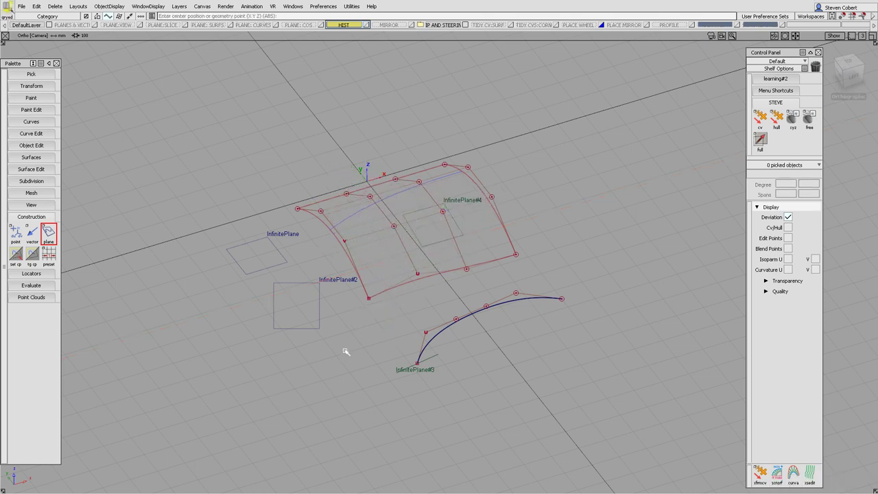
click(322, 300)
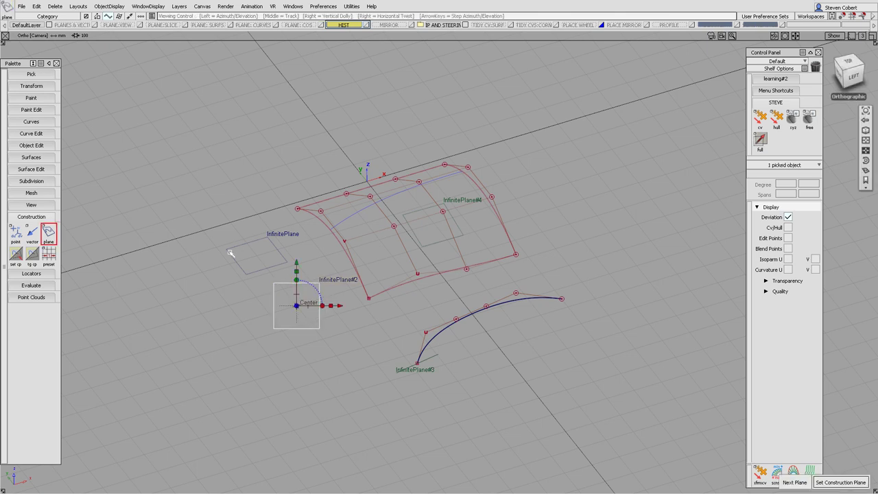
alt+shift+drag(322, 302, 446, 336)
alt+shift+middle_drag(445, 337, 440, 285)
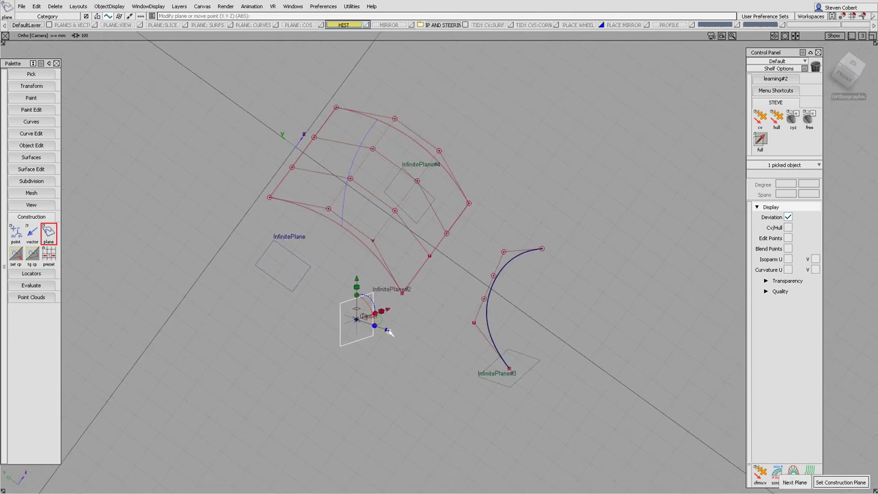
mouse_move(388, 331)
mouse_down()
mouse_move(432, 344)
mouse_move(333, 310)
mouse_move(418, 334)
mouse_move(385, 326)
mouse_up()
ctrl+shift+drag(451, 369, 439, 299)
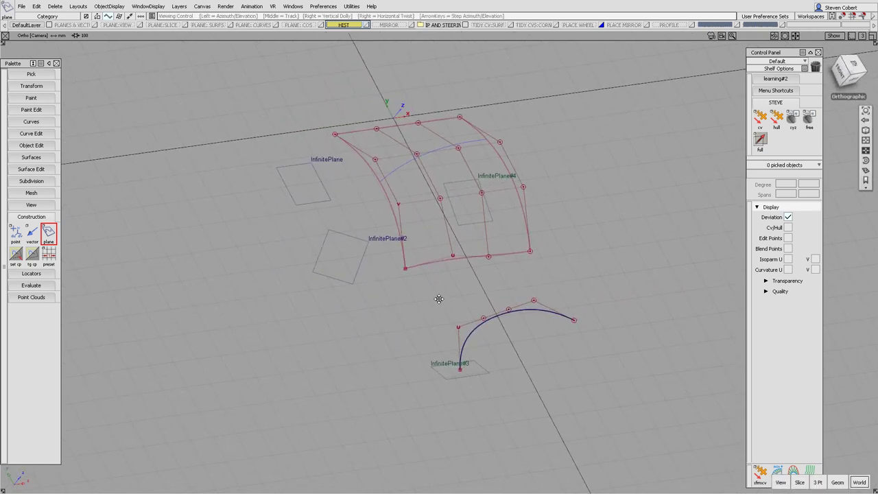
alt+shift+middle_drag(472, 294, 431, 290)
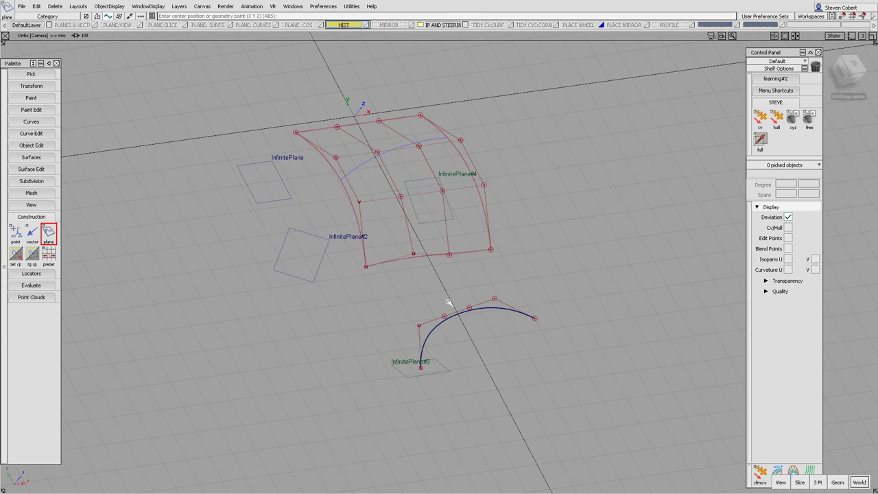
alt+shift+middle_drag(468, 323, 412, 302)
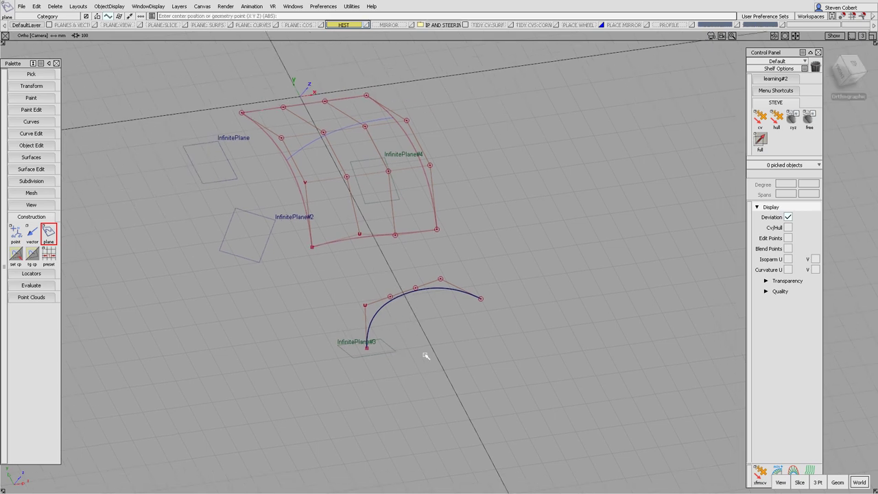
- Delete the Slice type plane attached to the lower end of the free curve
ctrl+shift+drag(402, 358, 403, 377)
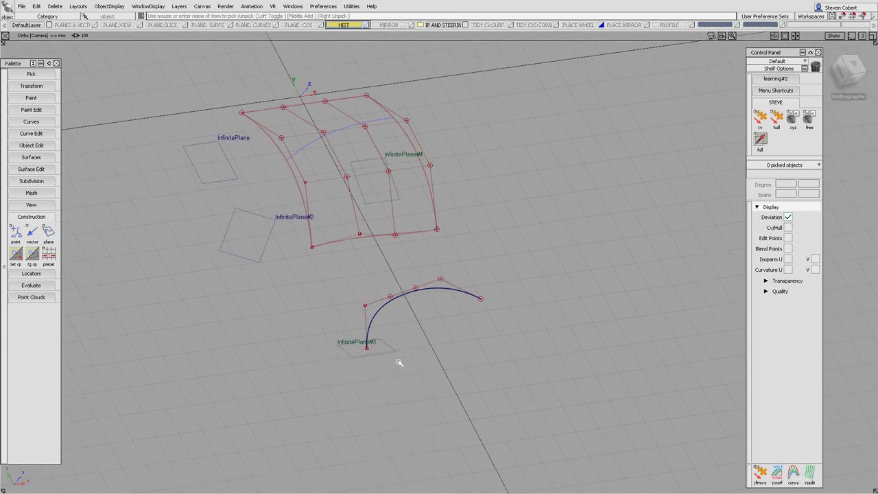
click(391, 345)
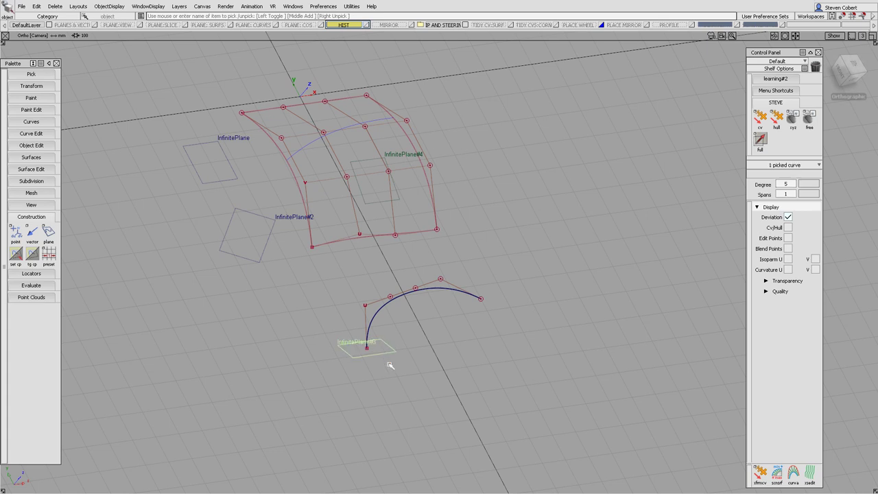
key(Delete)
click(395, 272)
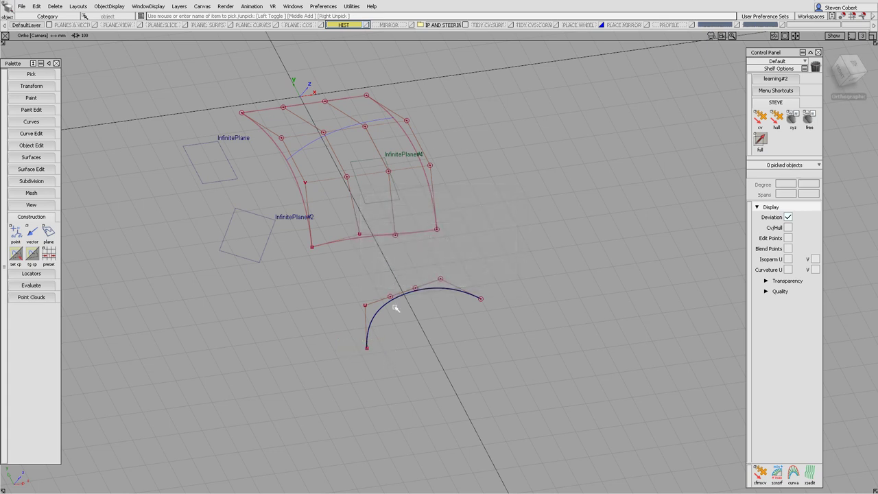
- Create a new Slice type plane from the free curve's lower end CV to its other end
double_click(48, 233)
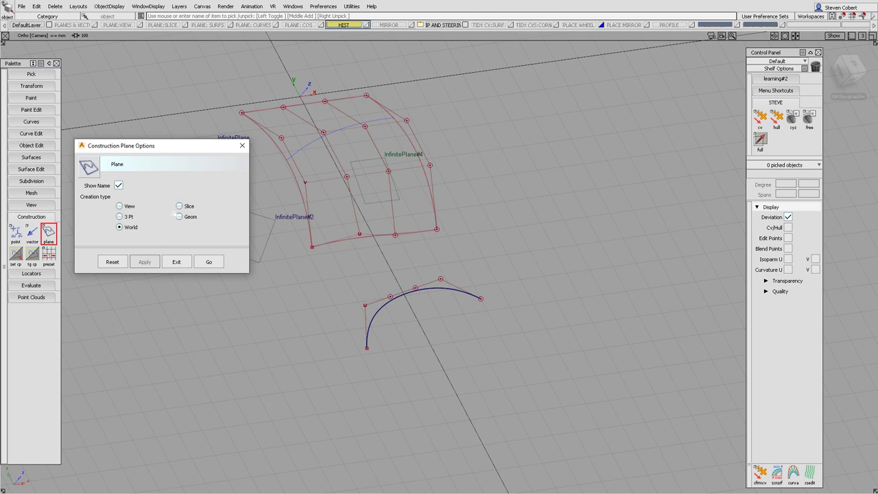
click(217, 266)
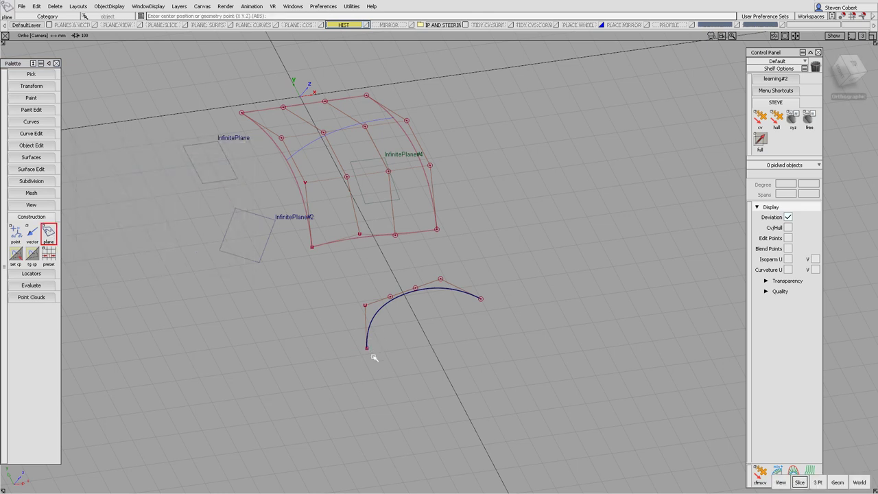
click(367, 348)
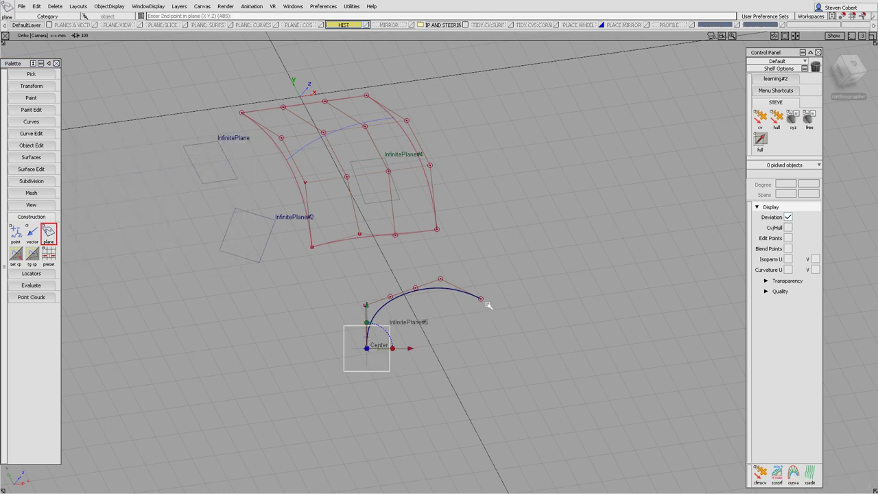
click(488, 306)
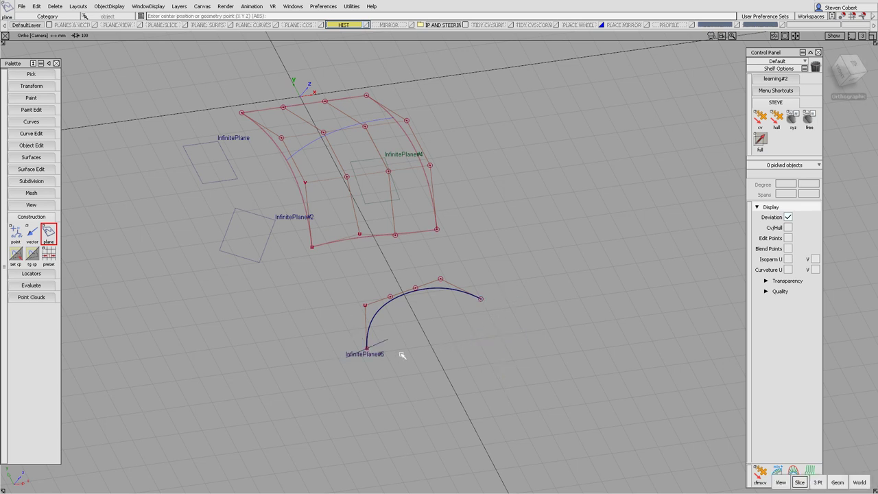
- Try moving the free curve's lower end CV in Z to test whether the new Slice plane has history
alt+shift+drag(362, 344, 367, 319)
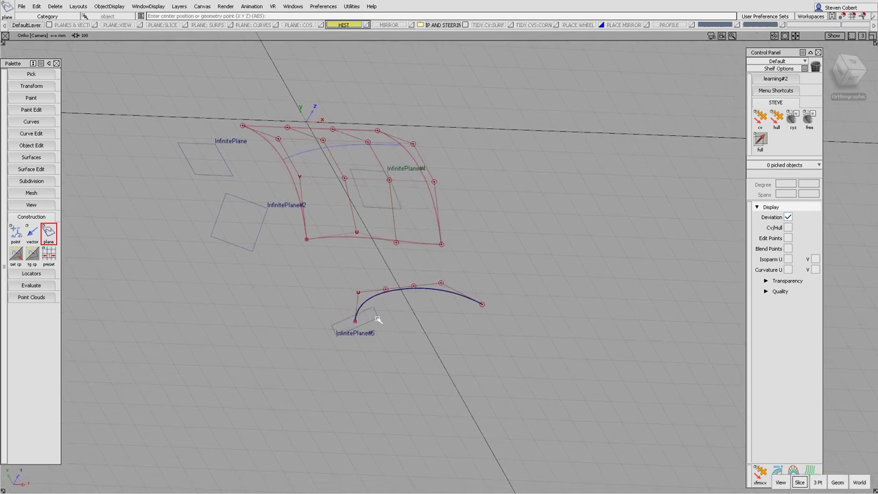
alt+shift+middle_drag(397, 299, 433, 323)
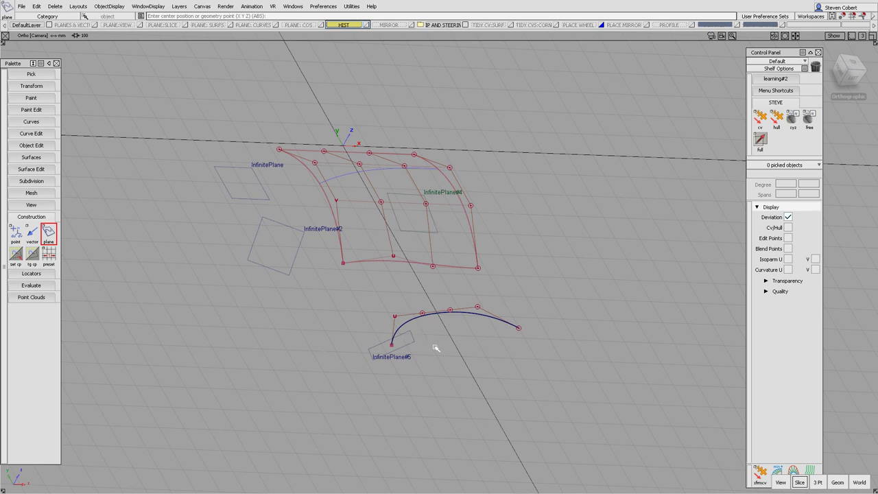
ctrl+shift+drag(464, 399, 433, 378)
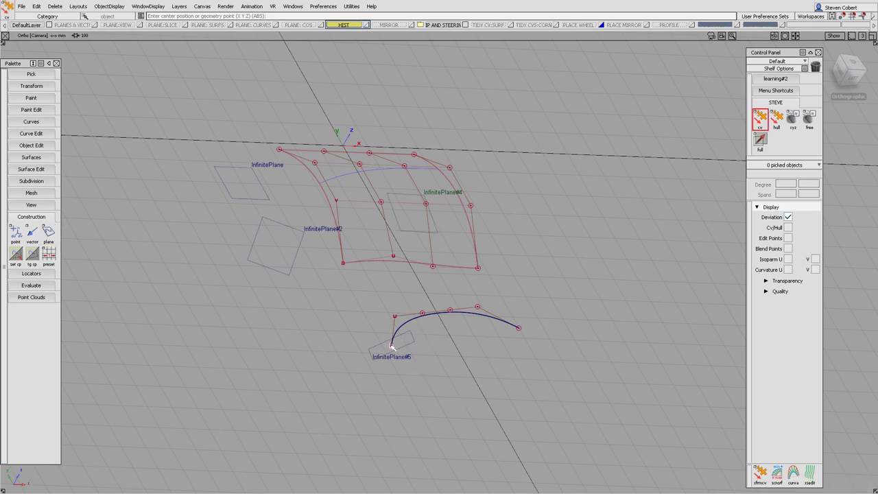
drag(392, 347, 433, 390)
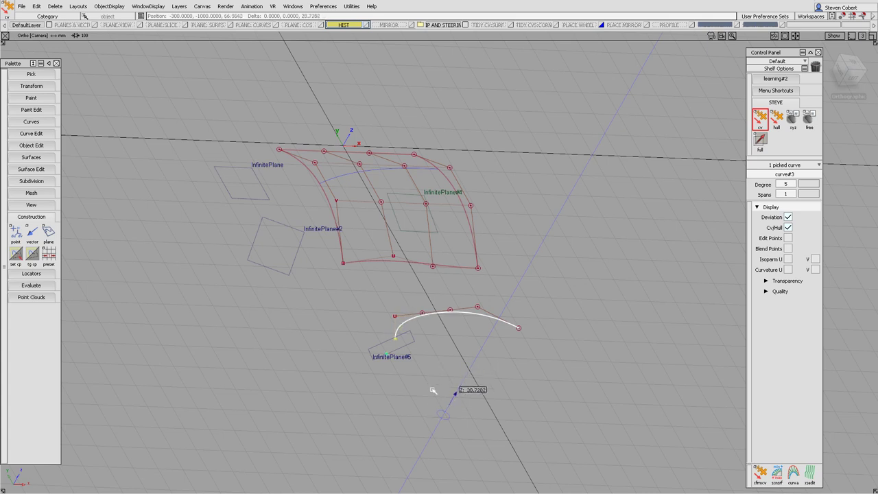
right_drag(433, 391, 432, 393)
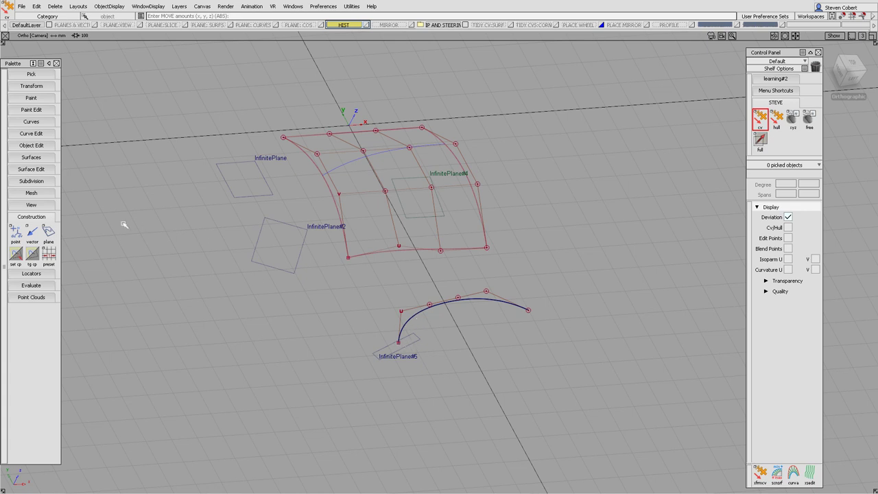
- Create a View type plane at the curved surface's left front corner CV
double_click(48, 232)
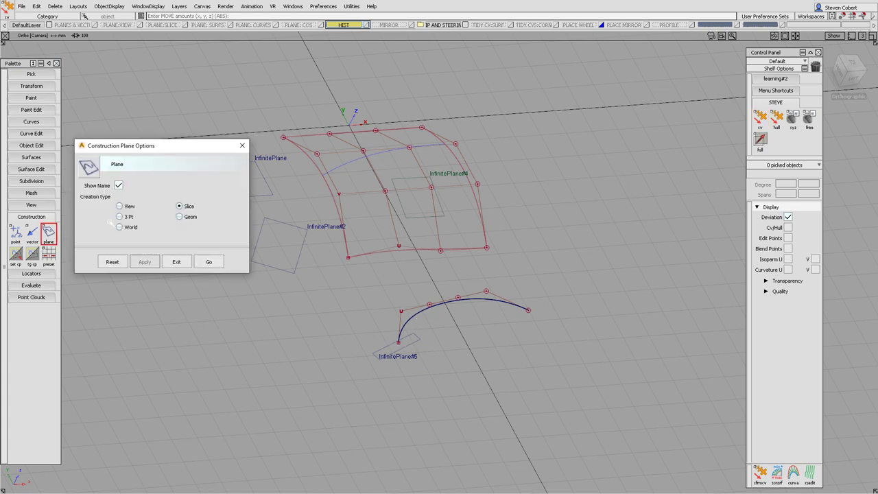
click(127, 206)
click(208, 261)
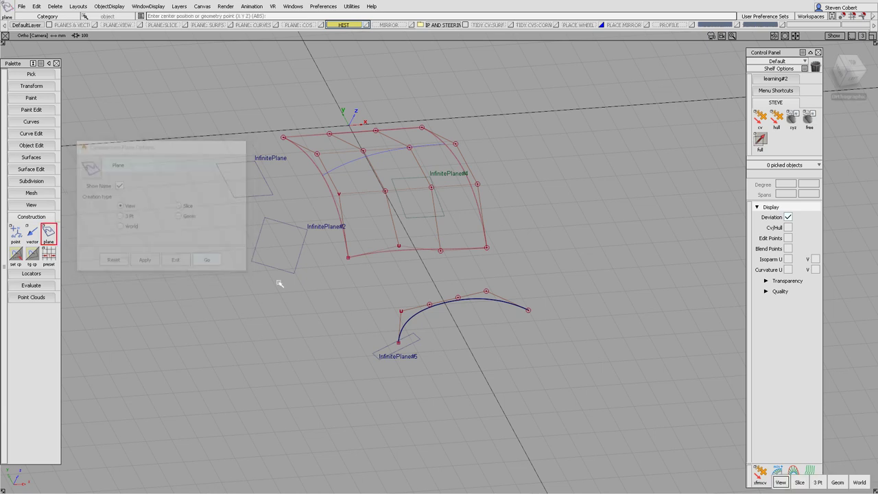
click(349, 263)
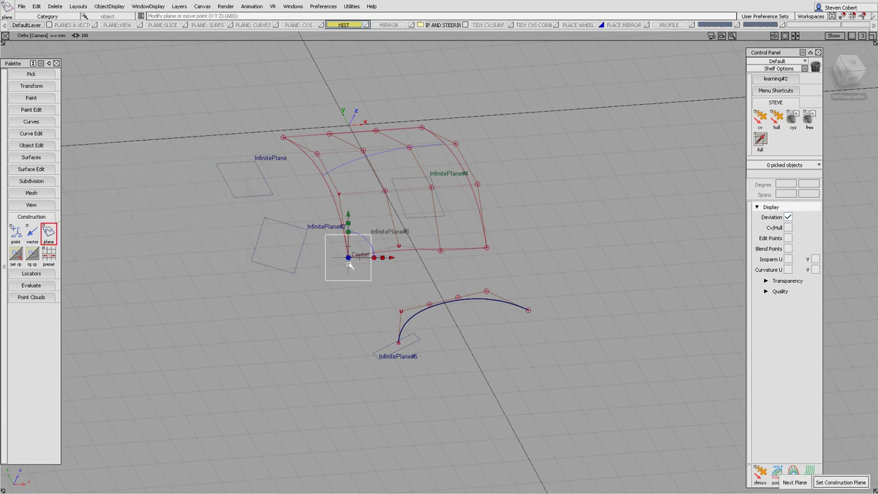
key(space)
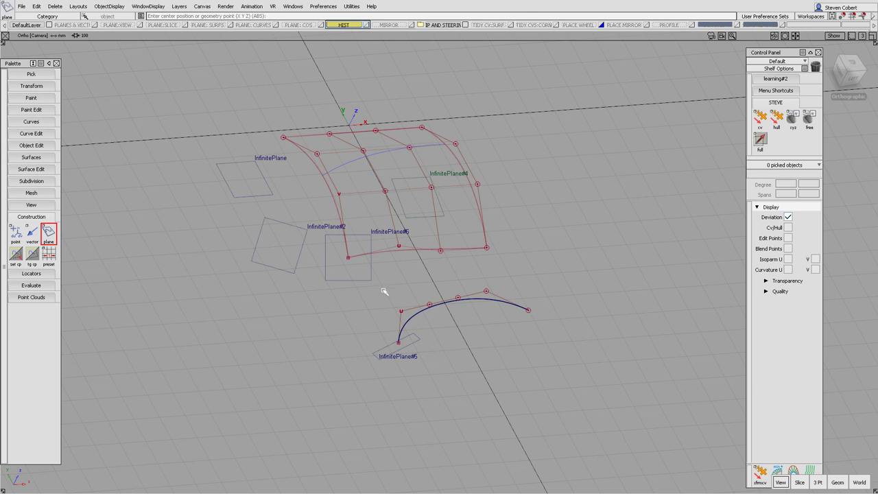
- Move the surface's left front corner CV to test the new View plane's history, and undo the move
key(c)
click(349, 257)
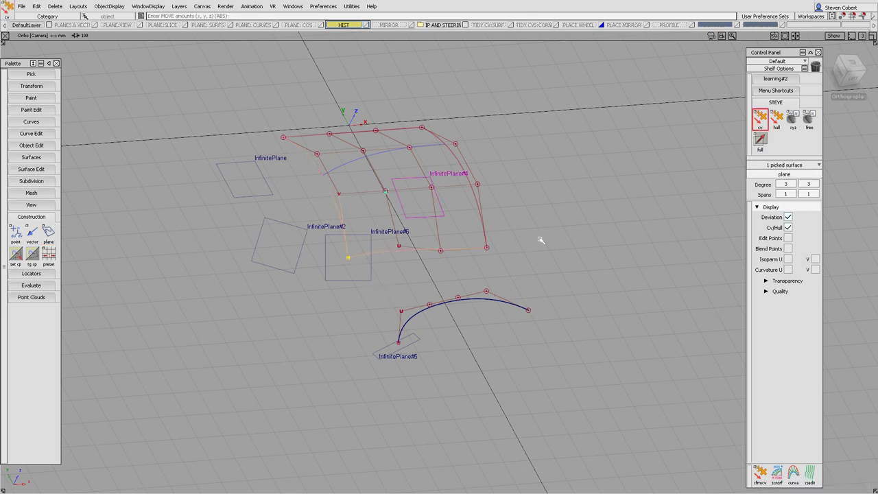
right_drag(539, 240, 537, 229)
drag(538, 228, 534, 229)
key(ctrl+z)
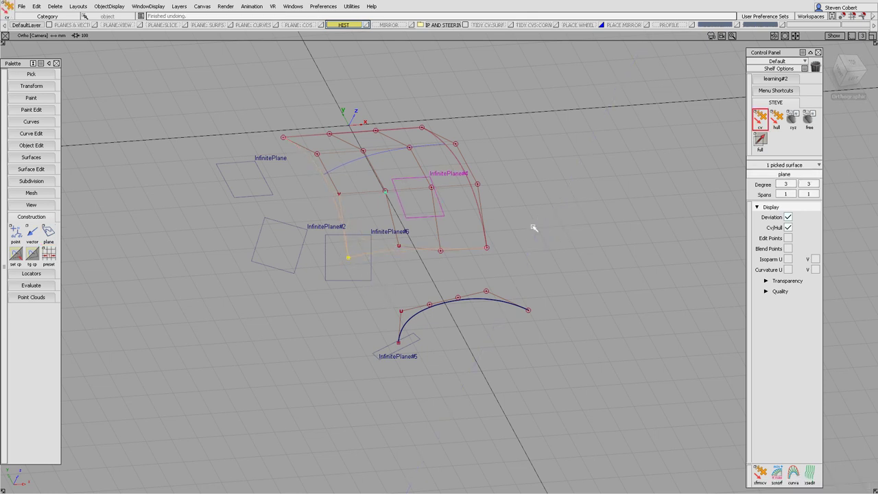
- Create another View type plane snapped to the curved surface's right front corner
double_click(48, 234)
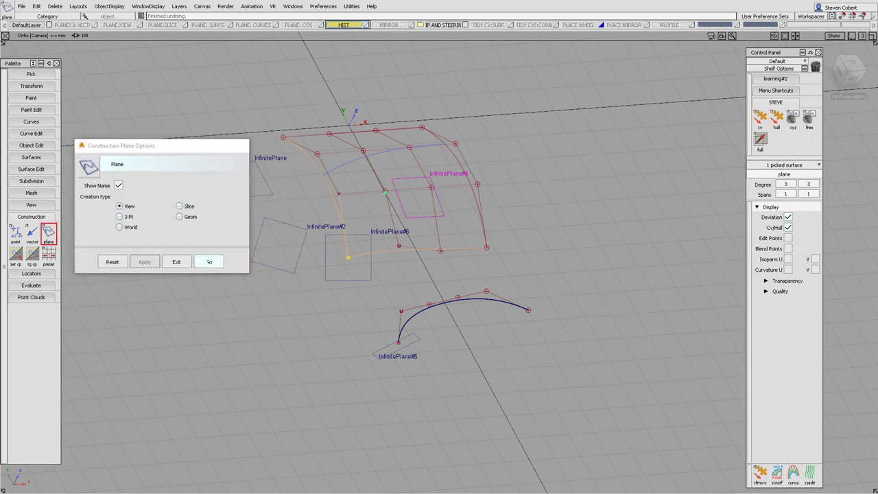
click(209, 262)
click(486, 247)
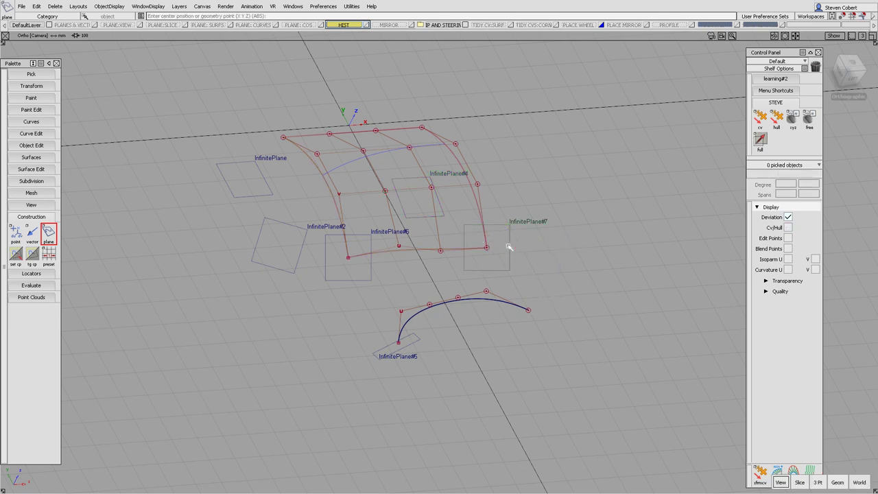
- Move the surface's right front corner CV to test the history of the View plane attached there, and undo the move
ctrl+shift+drag(510, 255, 487, 263)
click(487, 249)
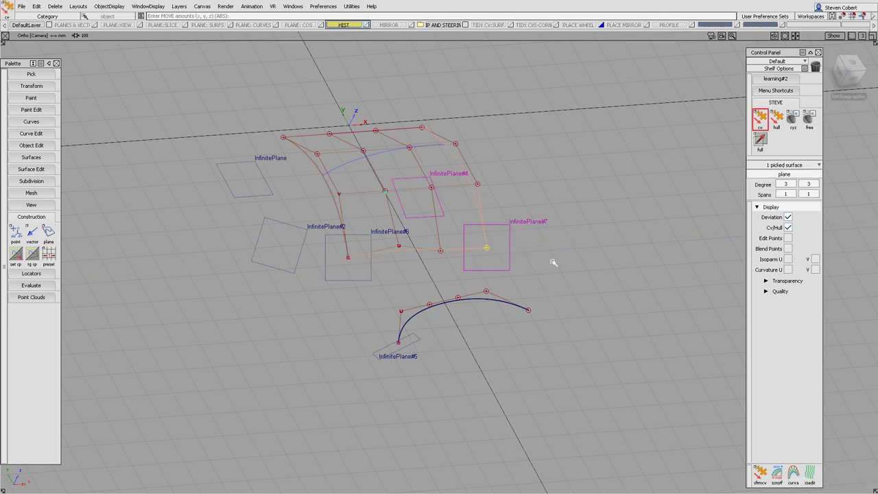
right_drag(573, 267, 569, 240)
key(ctrl+z)
key(ctrl+z)
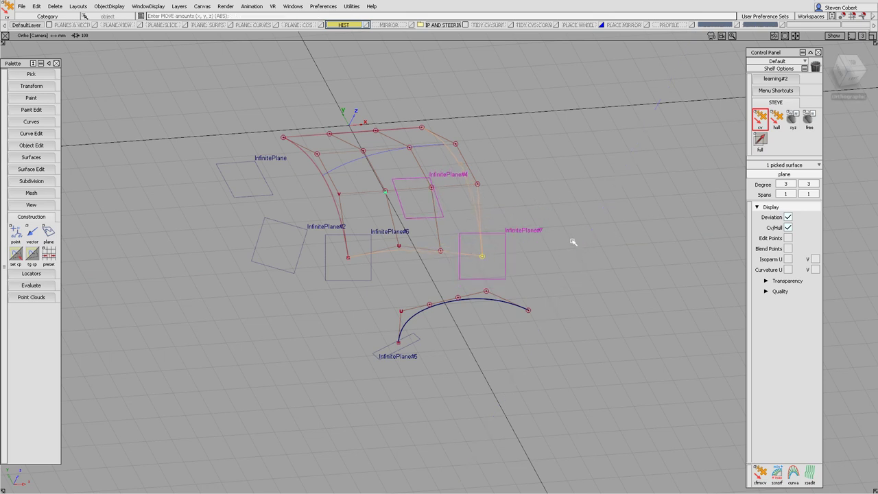
- Delete the construction history of the View plane at the surface's right front corner, and pick the CV at that corner
ctrl+shift+drag(588, 328, 584, 272)
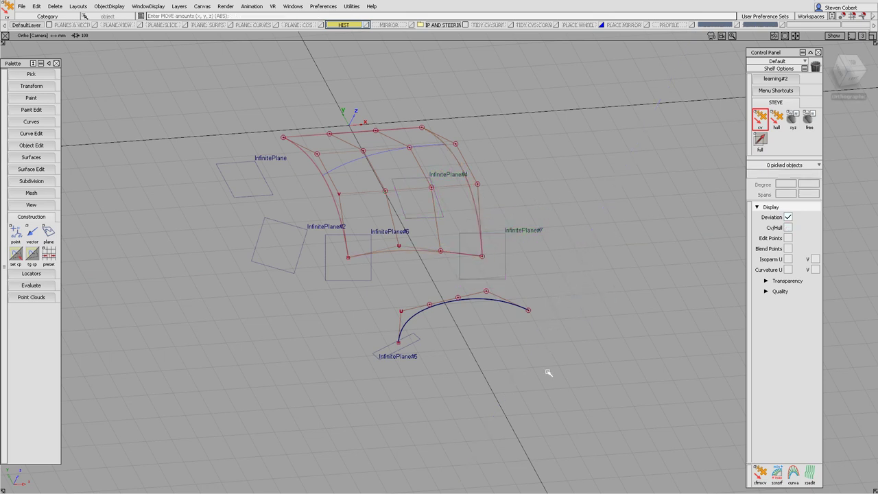
ctrl+shift+drag(543, 327, 543, 350)
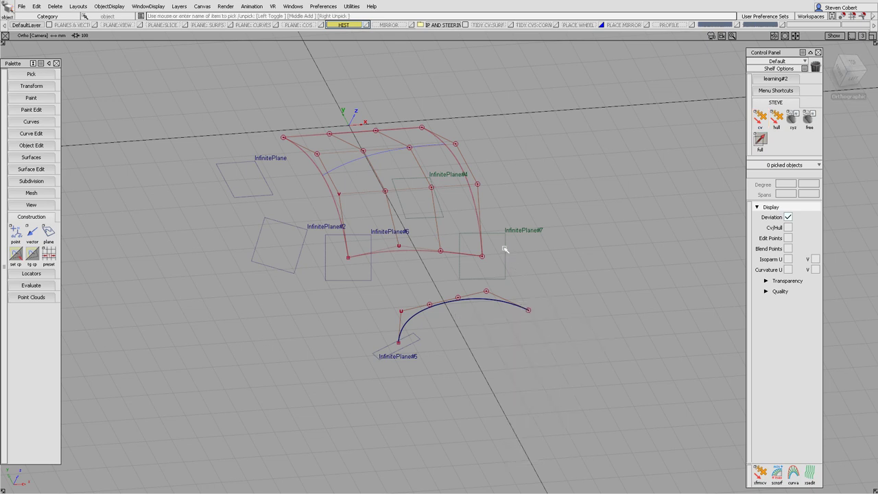
click(513, 259)
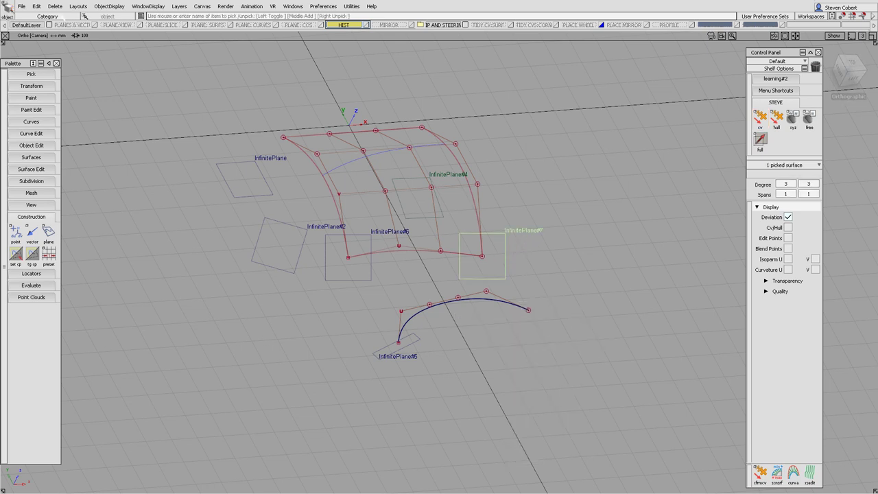
click(55, 6)
click(63, 28)
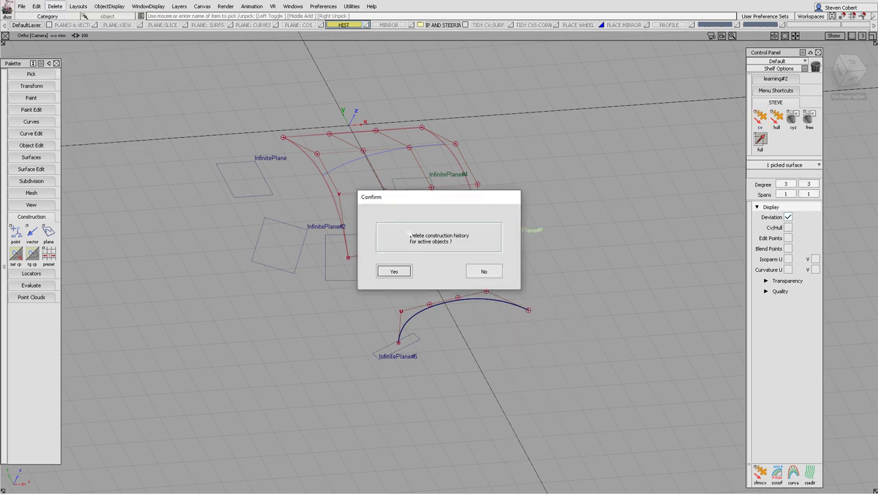
click(394, 270)
click(547, 217)
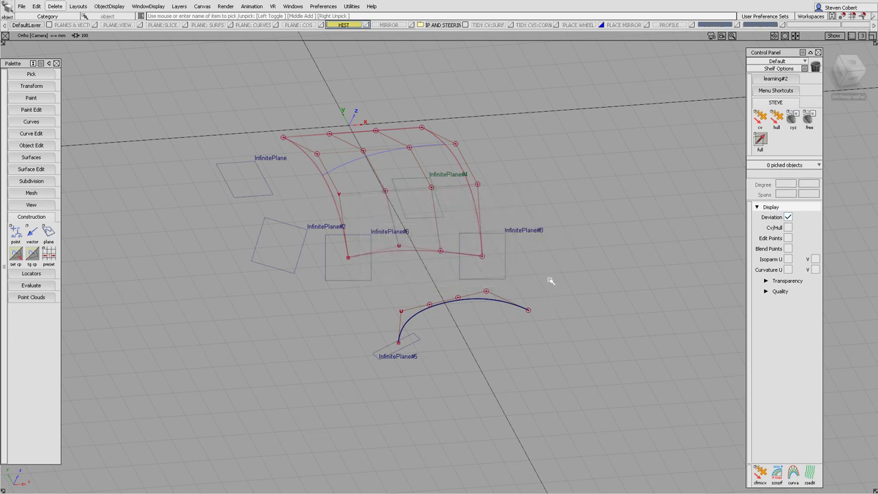
ctrl+shift+drag(551, 280, 505, 273)
click(482, 257)
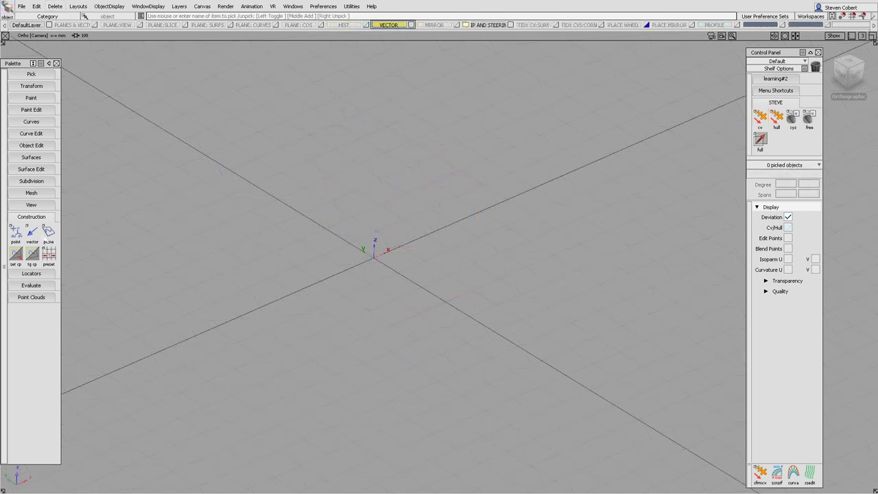
- Create a construction vector with its name shown, from 100, 400, 0 along the X axis
double_click(31, 232)
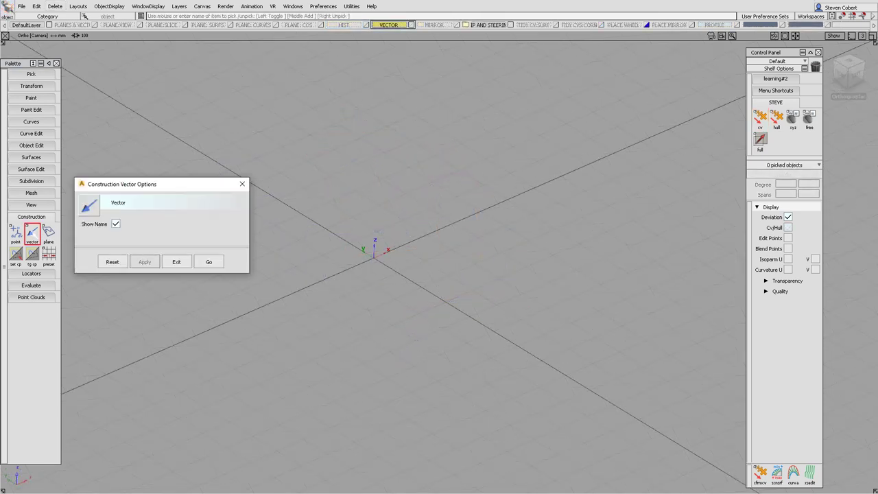
click(210, 262)
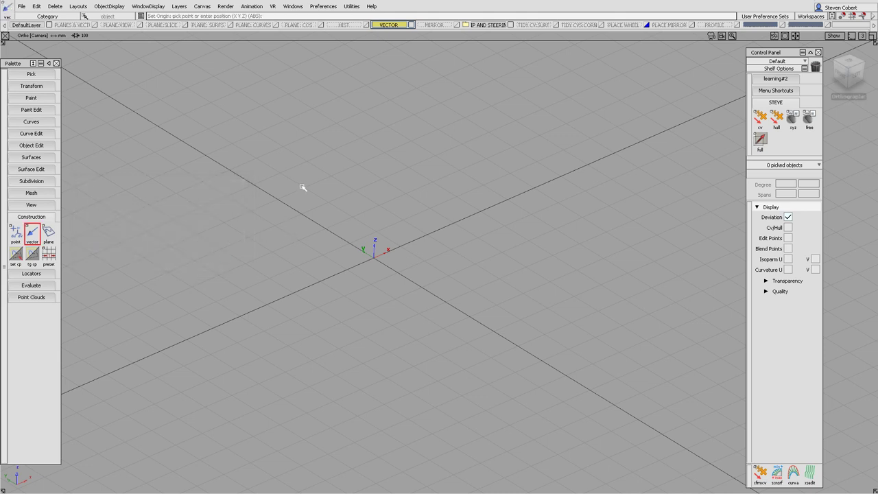
drag(302, 187, 334, 172)
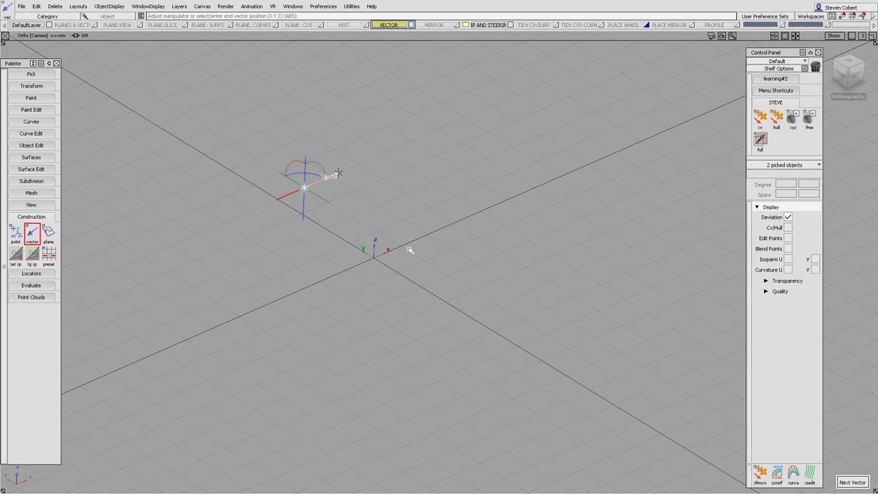
key(space)
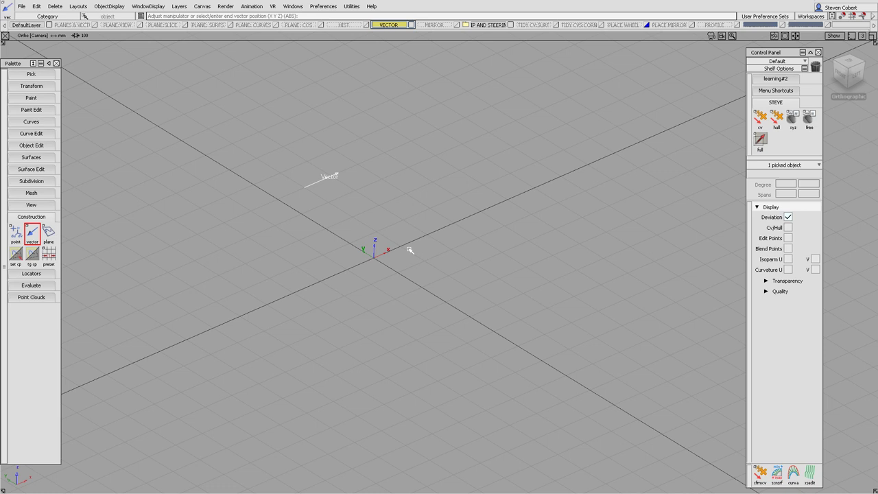
- Create a second construction vector from 300, 300, 0 along the Y axis to 300, 400, 0
click(382, 181)
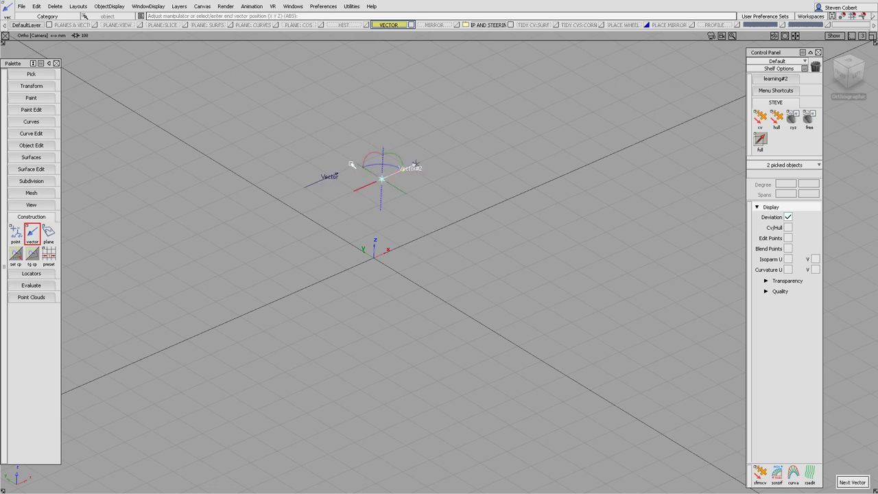
click(352, 165)
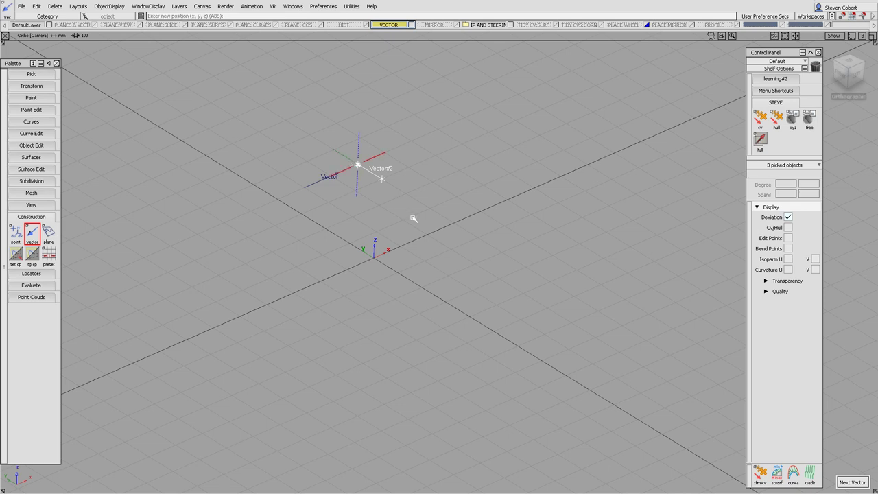
key(Escape)
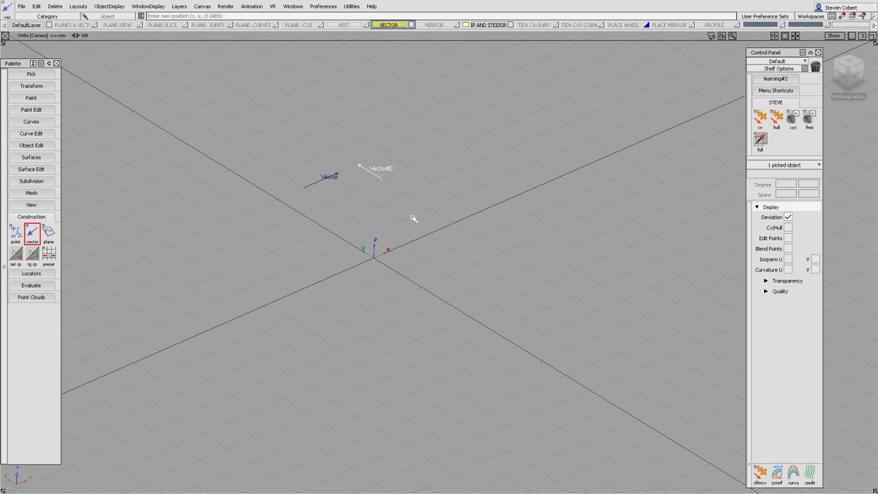
- Create a third construction vector running diagonally in the XY plane from 400, 200, 0 to about 565, 347, 0
click(433, 185)
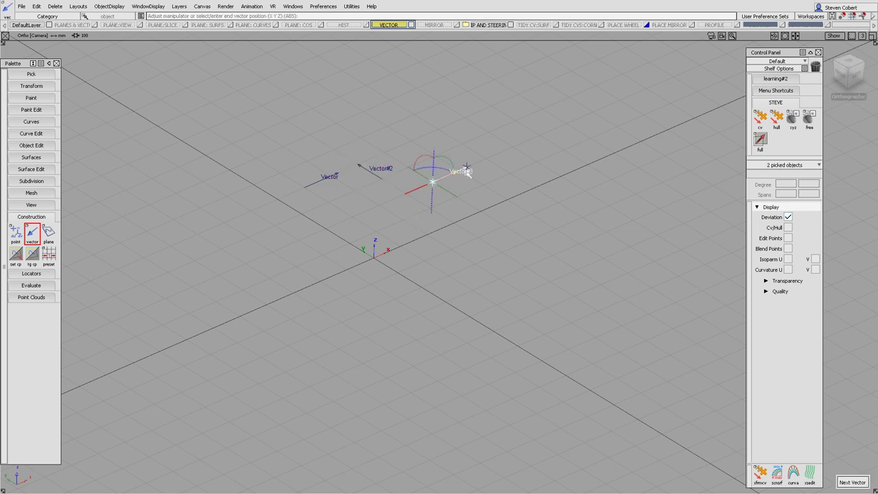
click(442, 142)
ctrl+shift+drag(476, 273, 465, 211)
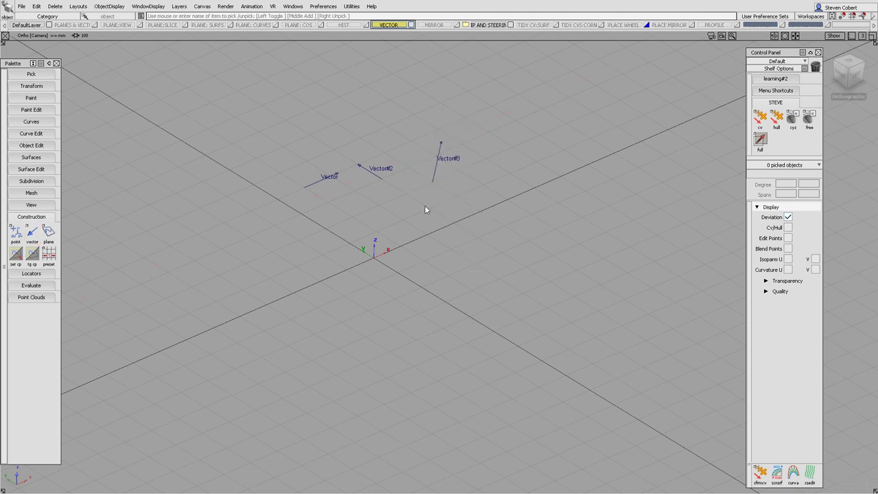
- Inspect the origin, endpoint and direction values of each of the three construction vectors in the Information Window
click(331, 177)
key(ctrl+5)
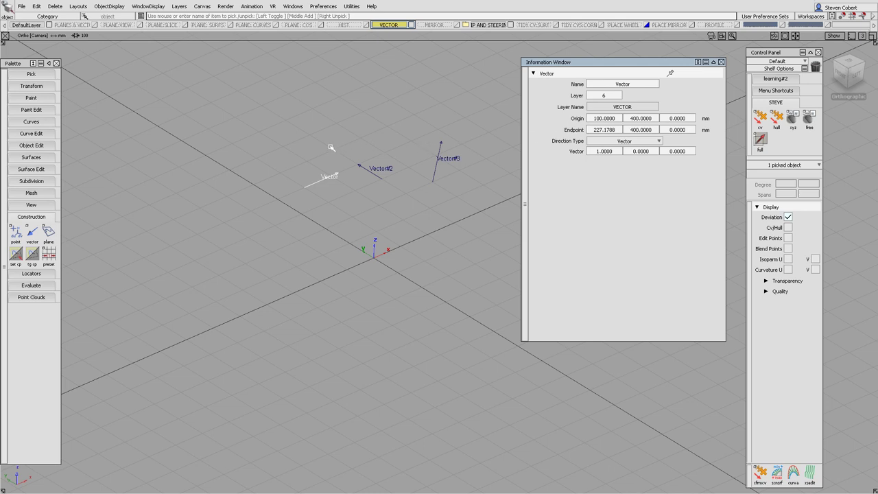
drag(331, 149, 389, 186)
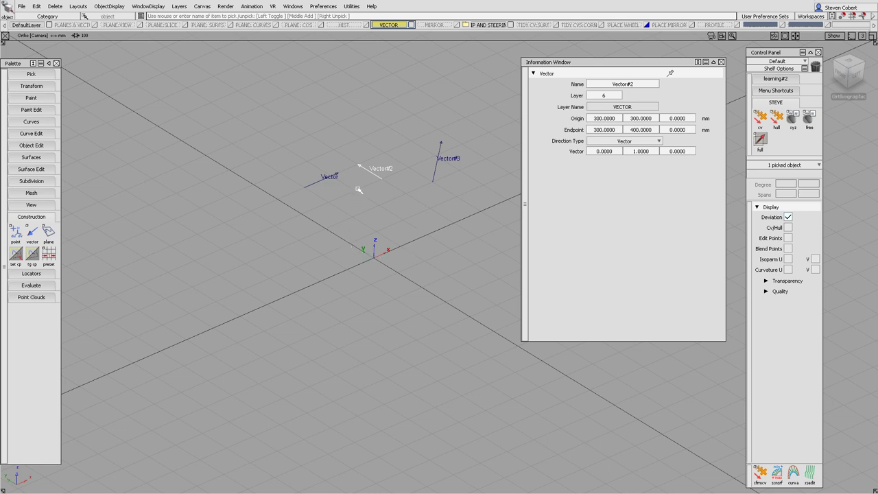
drag(360, 184, 457, 133)
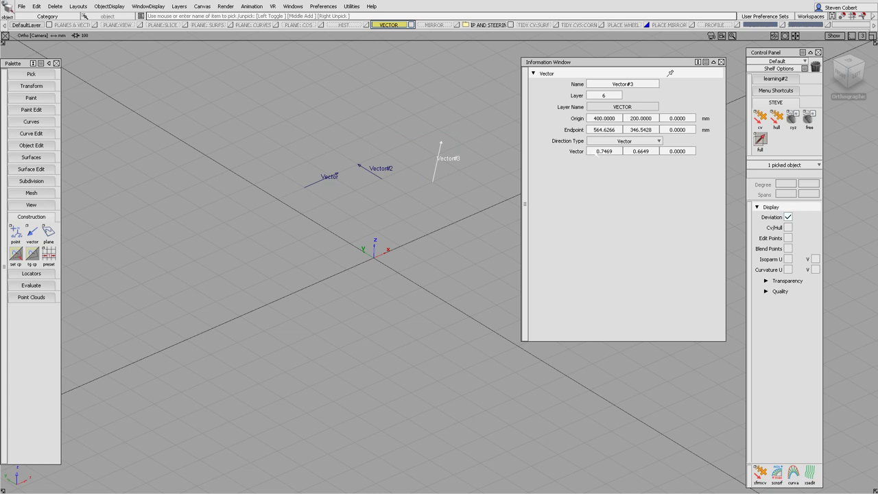
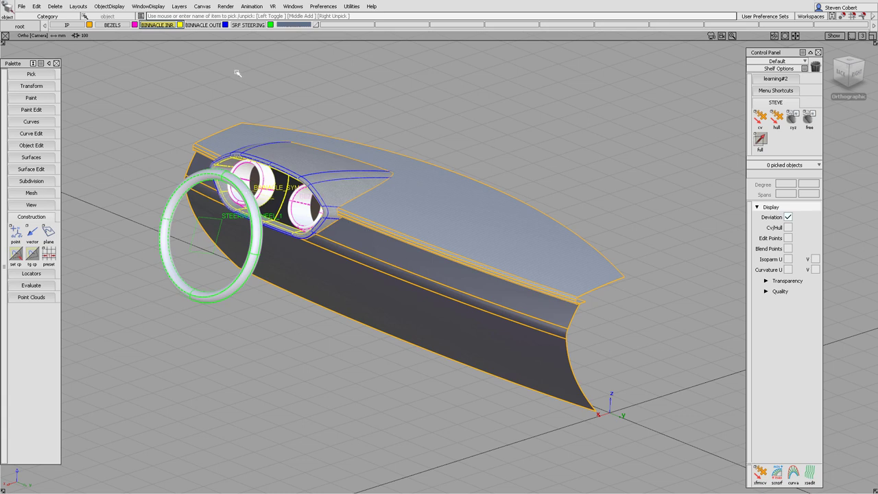
- Pick all objects on the BINNACLE INR layer, hide everything else, and clear the selection
right_click(164, 29)
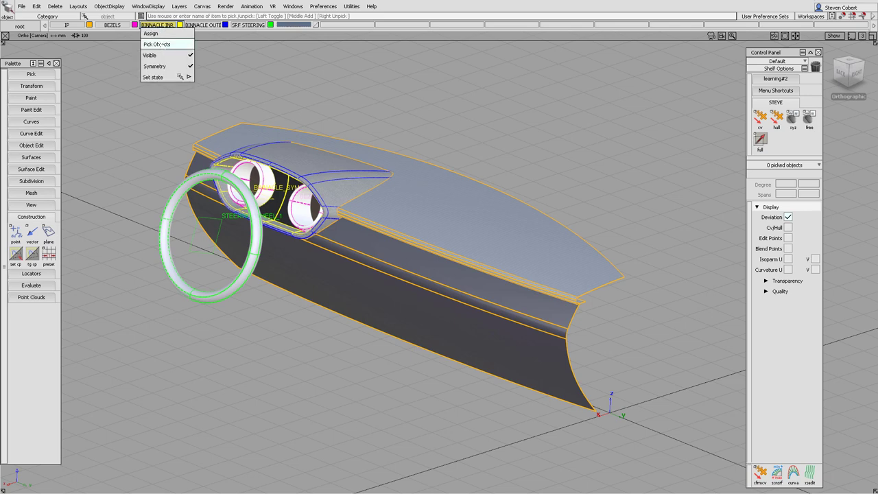
click(167, 43)
key(alt+h)
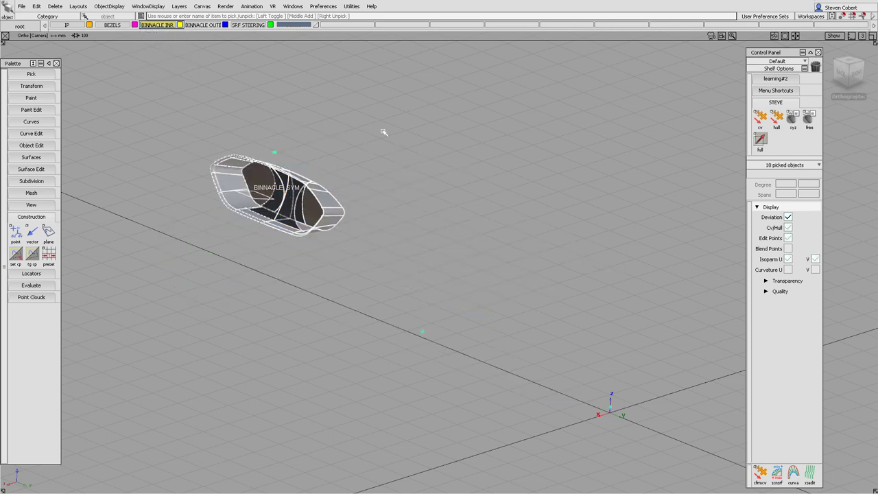
alt+shift+middle_drag(309, 129, 438, 171)
alt+shift+right_drag(438, 171, 459, 173)
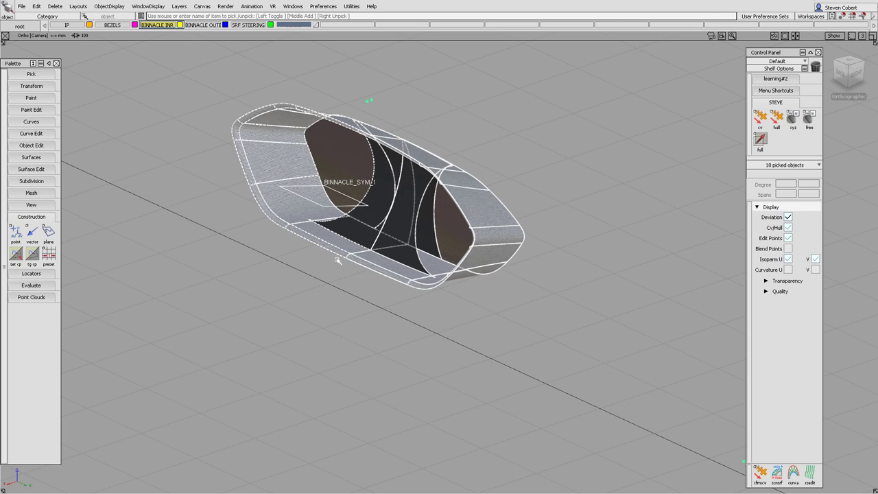
click(341, 284)
- Turn off symmetry for the BINNACLE INR layer
alt+shift+middle_drag(343, 245, 338, 283)
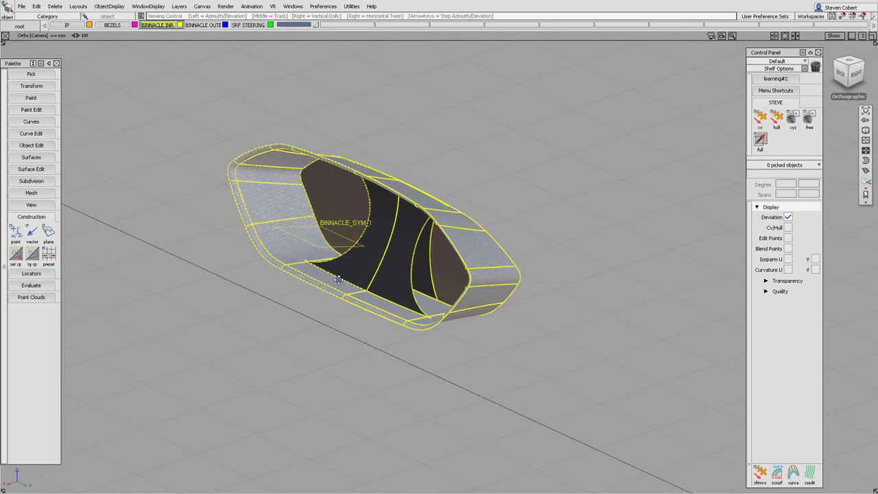
alt+shift+drag(338, 282, 291, 276)
alt+shift+right_drag(291, 276, 290, 278)
alt+shift+middle_drag(290, 277, 283, 264)
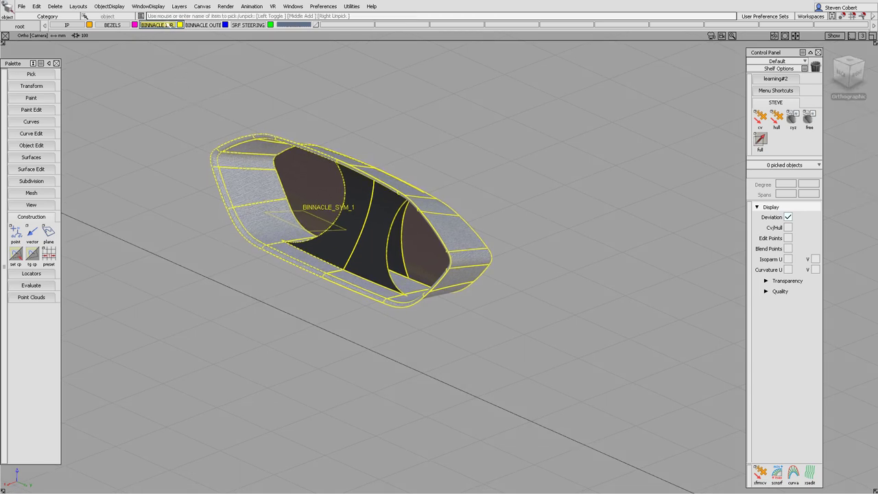
drag(167, 26, 166, 65)
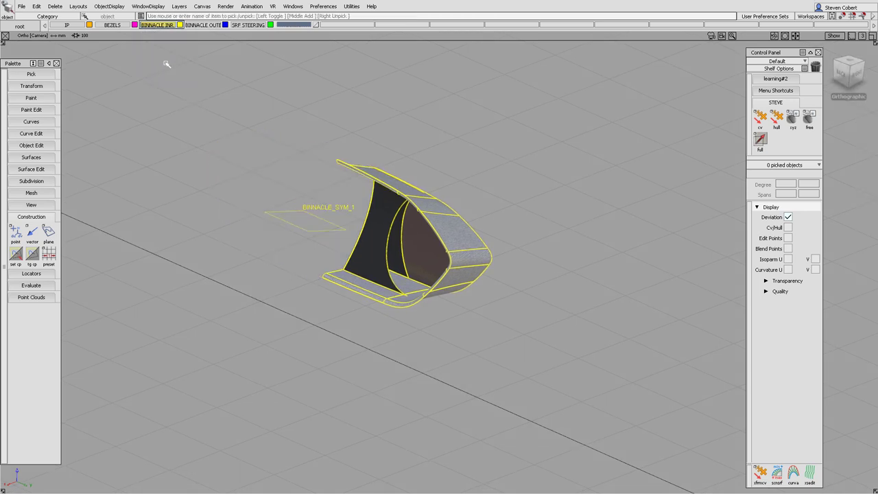
- Delete the BINNACLE_SYM_1 construction plane
ctrl+shift+drag(323, 201, 300, 245)
key(Delete)
click(395, 272)
- Examine the remaining half of the binnacle and its position relative to the world origin
alt+shift+drag(395, 271, 391, 238)
alt+shift+right_drag(391, 238, 405, 241)
alt+shift+middle_drag(440, 242, 398, 251)
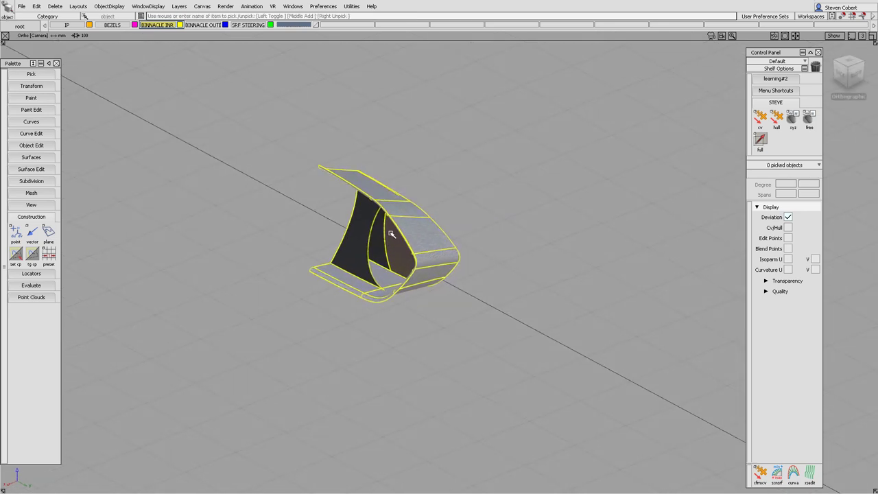
alt+shift+right_drag(392, 233, 398, 243)
alt+shift+middle_drag(412, 235, 382, 221)
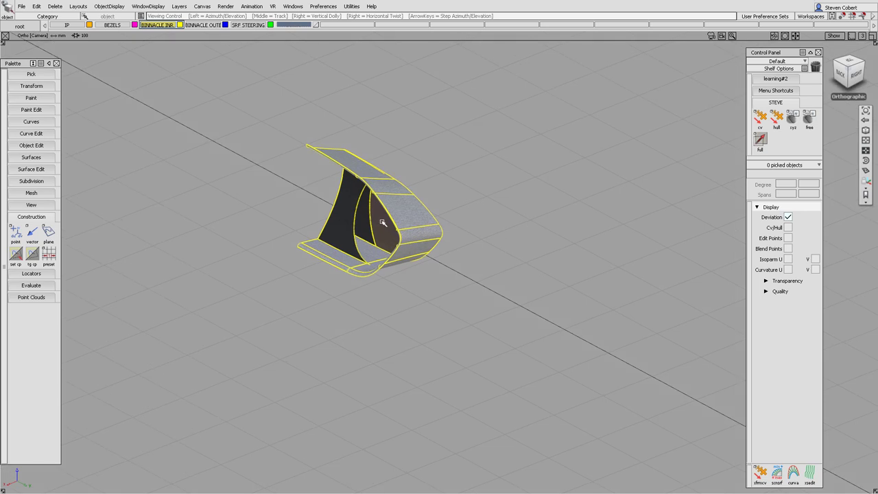
alt+shift+right_drag(383, 222, 382, 219)
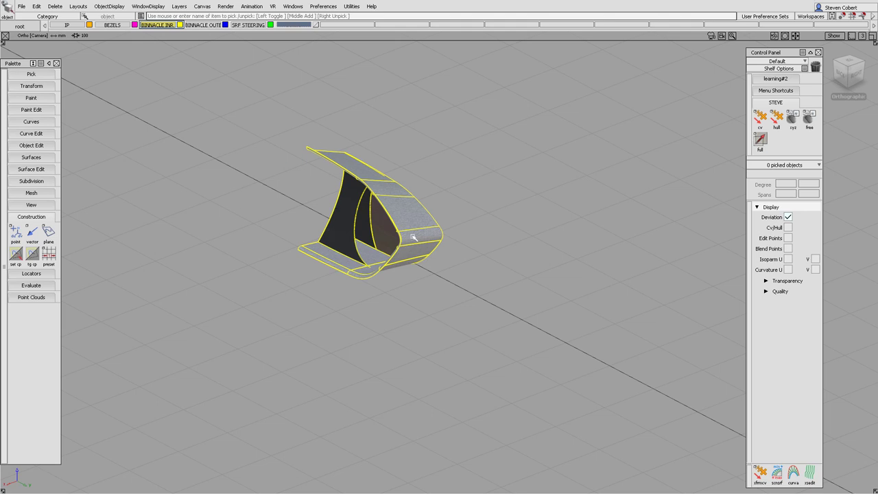
alt+shift+right_drag(406, 192, 476, 351)
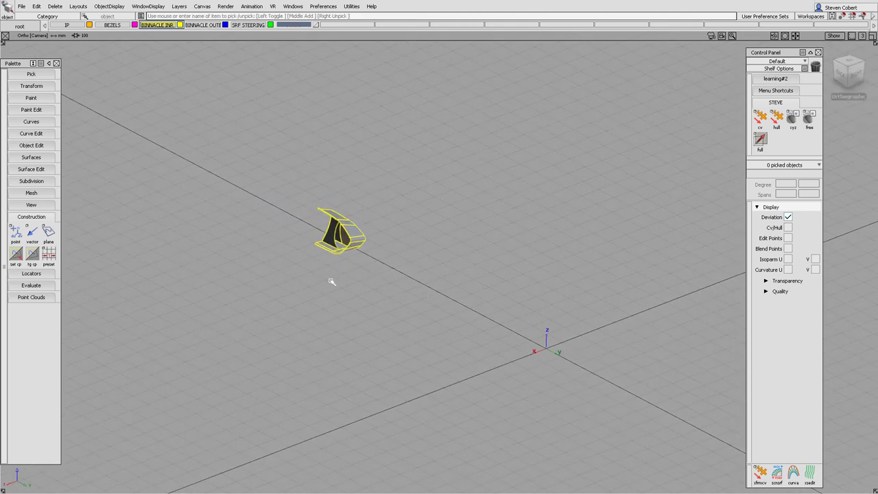
alt+shift+right_drag(333, 282, 333, 172)
alt+shift+middle_drag(256, 238, 394, 272)
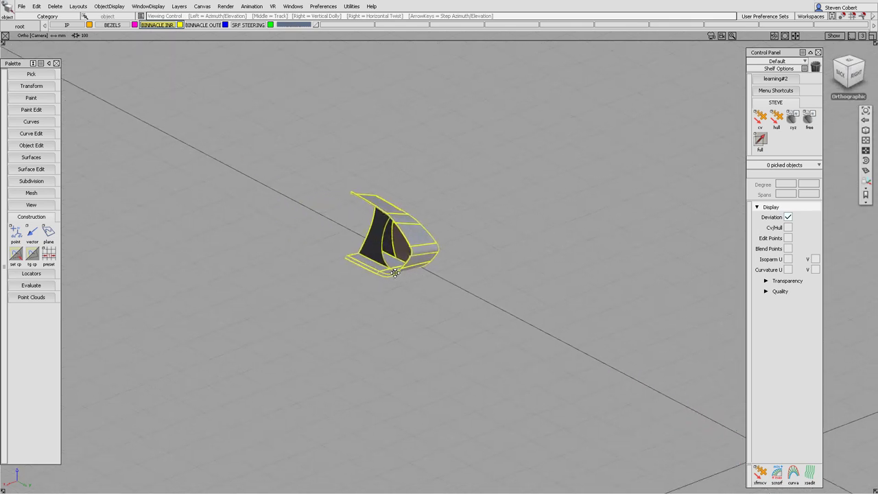
- Place a World-type construction plane on the binnacle's centre edge, with shading off, rotate it upright onto the mirror side, and make it current
double_click(48, 232)
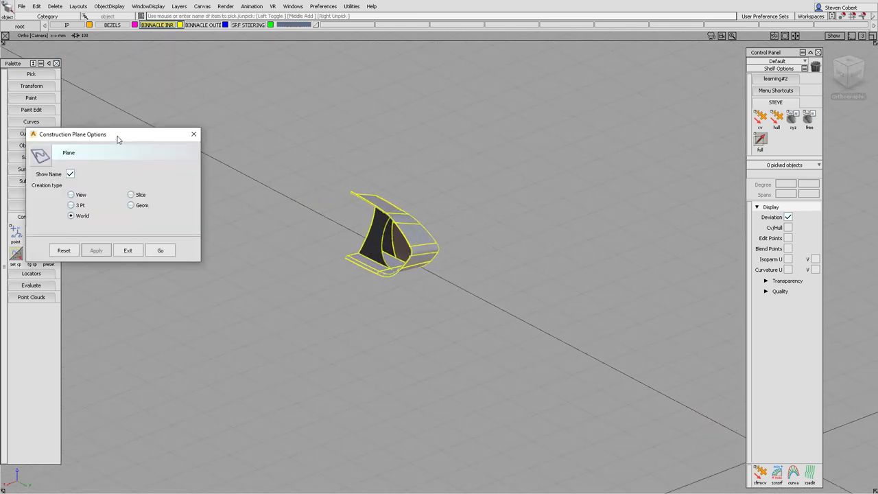
drag(117, 137, 157, 133)
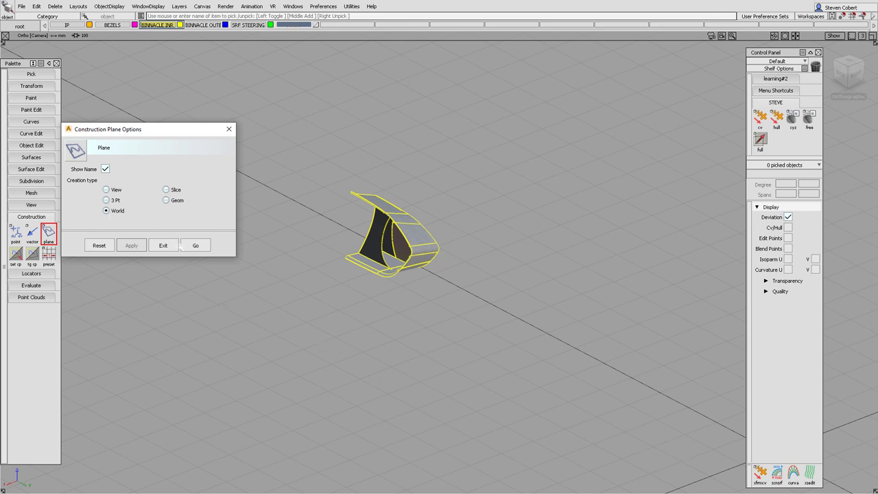
click(196, 246)
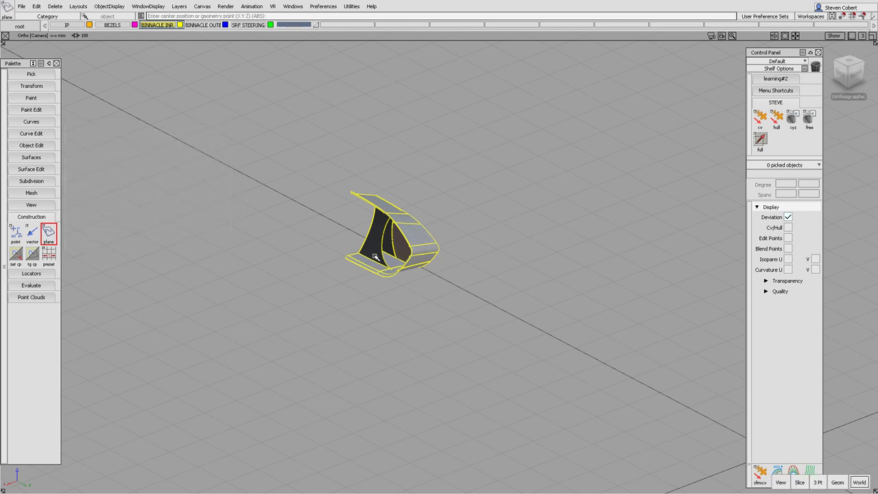
drag(318, 203, 306, 231)
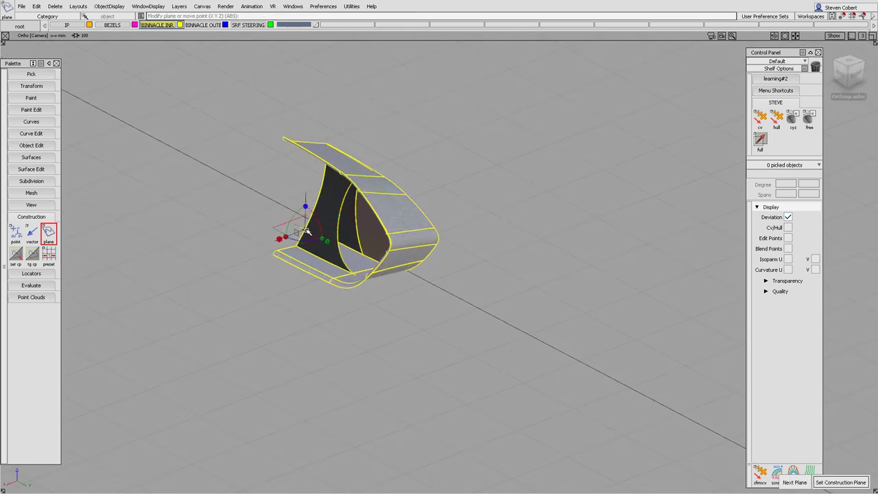
key(5)
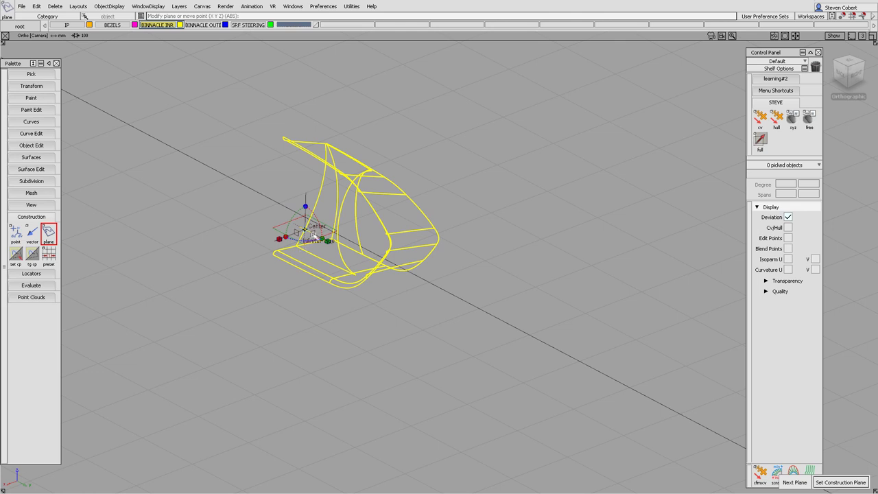
click(315, 232)
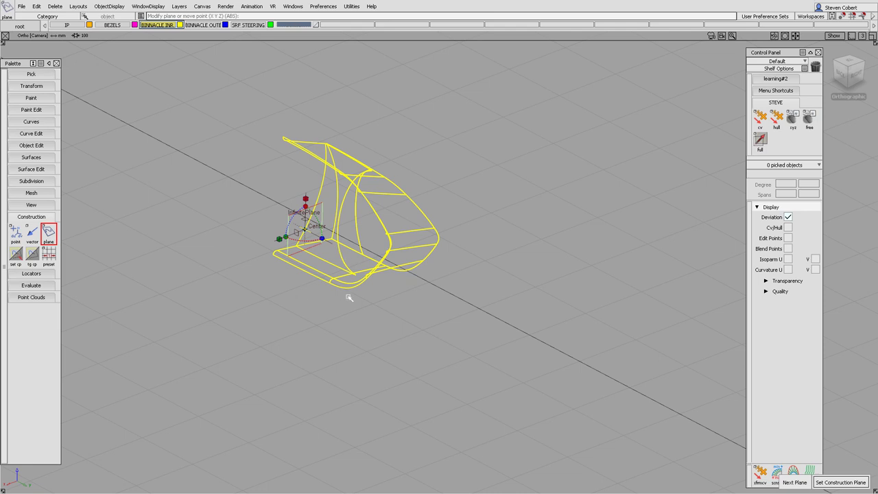
key(space)
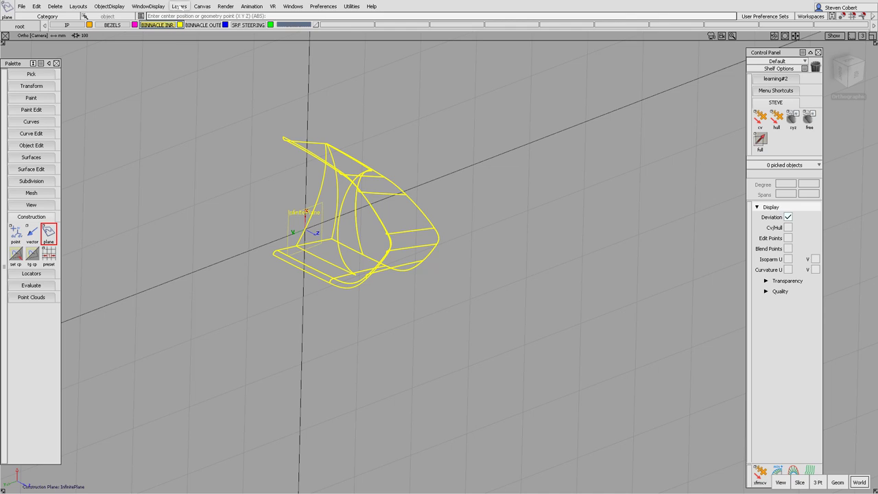
- Use the upright construction plane as the BINNACLE INR layer's symmetry plane and turn on symmetry for that layer
click(179, 6)
mouse_move(195, 96)
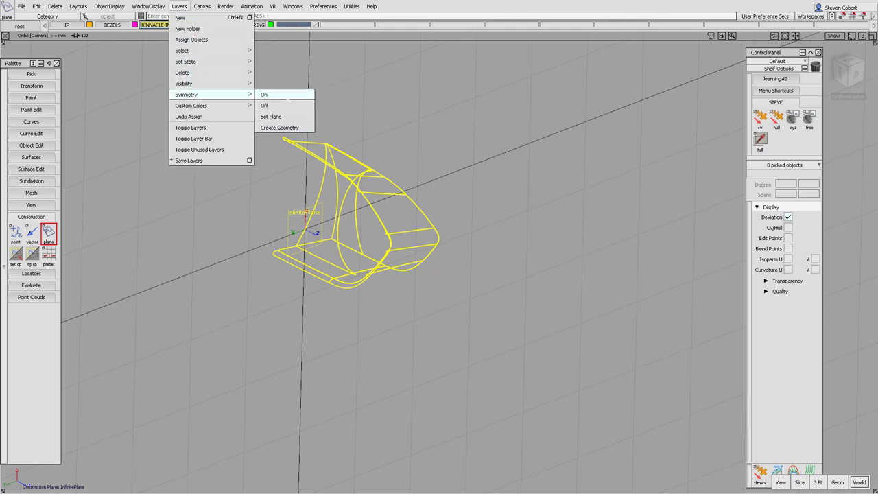
click(278, 117)
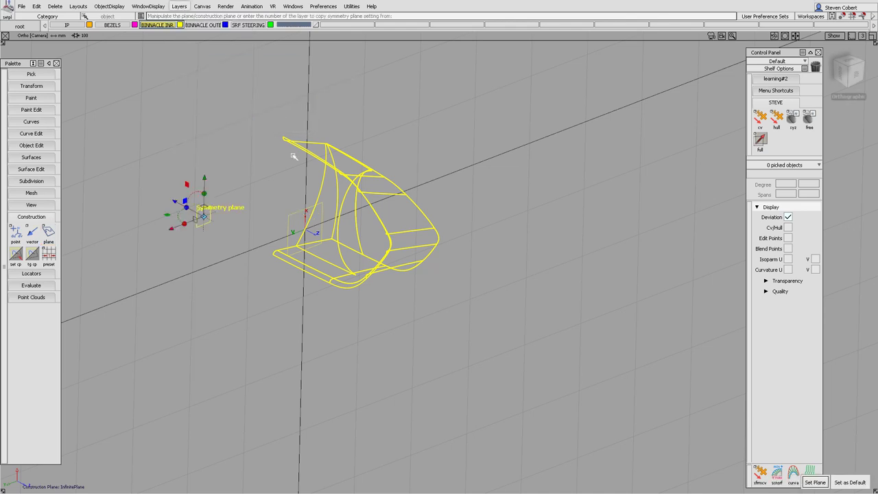
click(290, 216)
key(space)
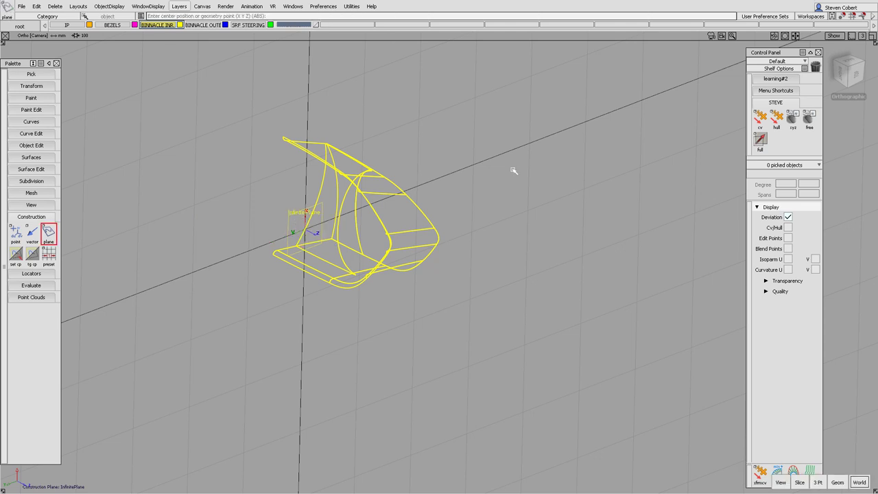
right_click(164, 27)
click(165, 66)
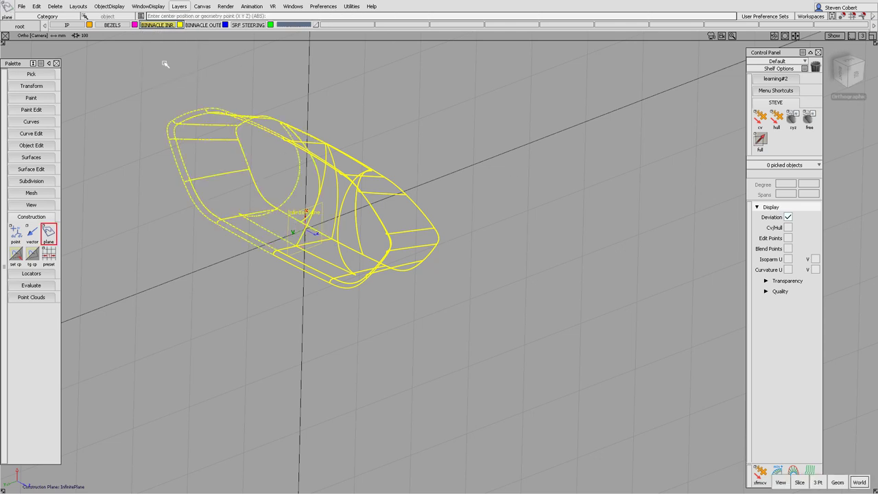
- Examine the mirrored binnacle and the orientation of the construction plane from the Top view and in perspective orientation
alt+shift+middle_drag(373, 159, 439, 175)
alt+shift+drag(392, 263, 384, 236)
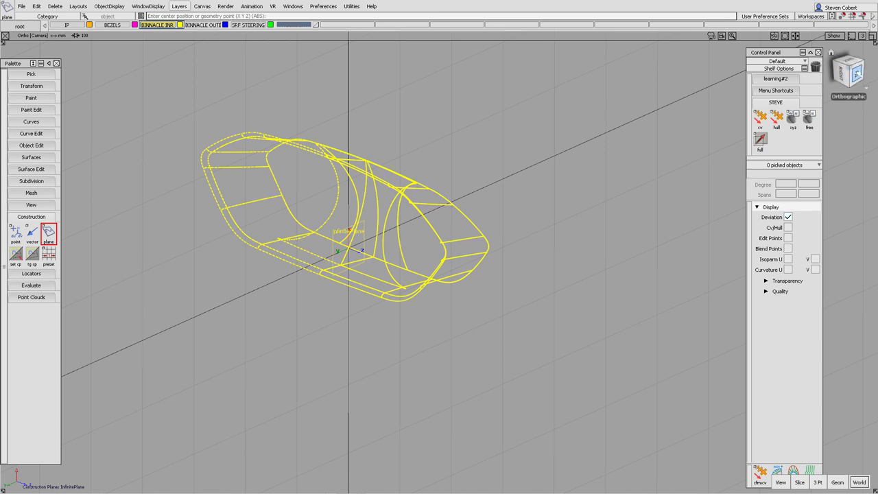
click(849, 64)
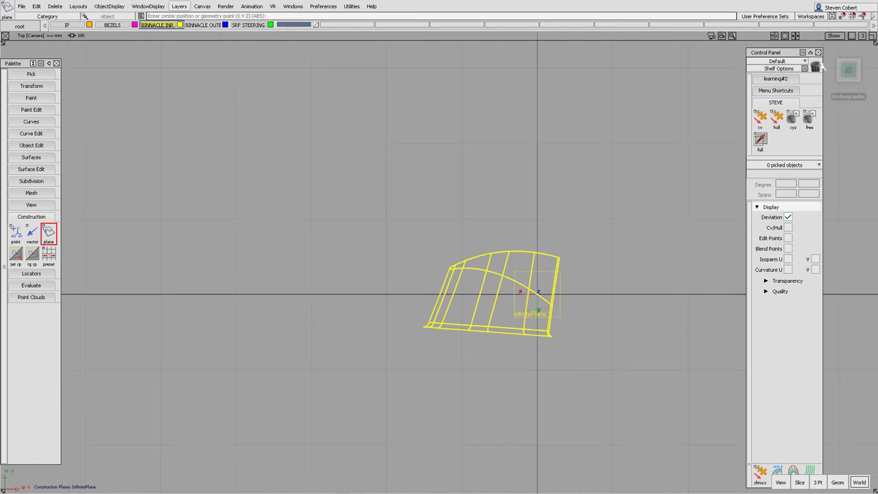
click(868, 59)
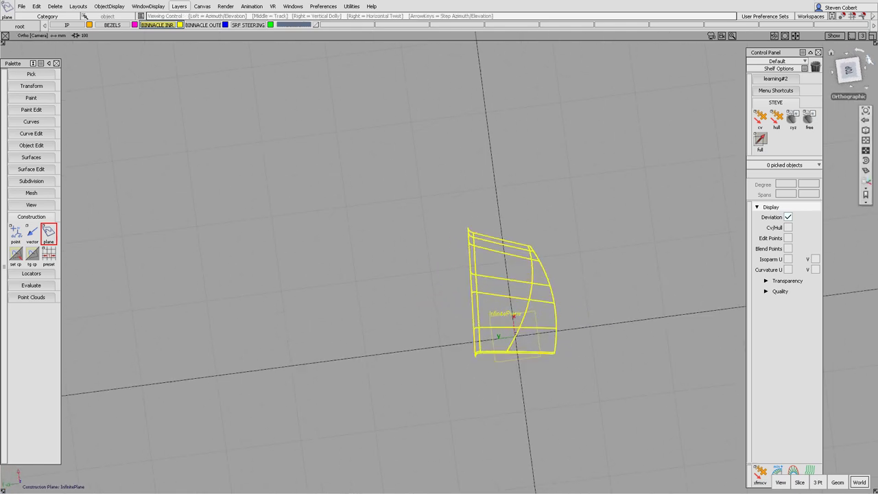
alt+shift+middle_drag(605, 201, 468, 200)
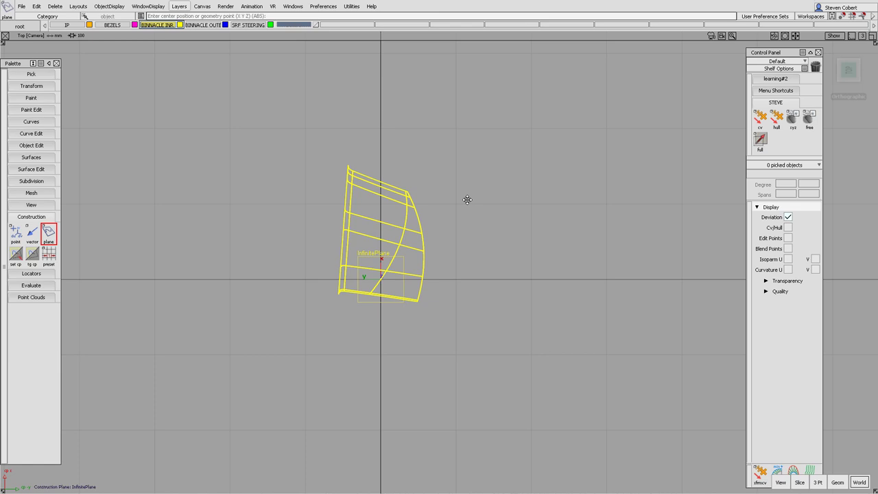
mouse_move(849, 70)
alt+shift+drag(378, 212, 416, 223)
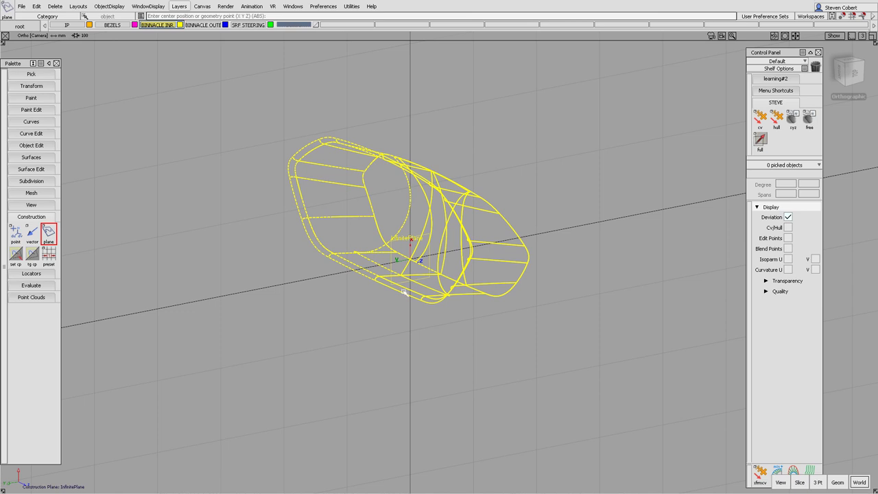
- Turn off symmetry for the BINNACLE INR layer and return the modelling space to the world coordinate system
right_click(166, 27)
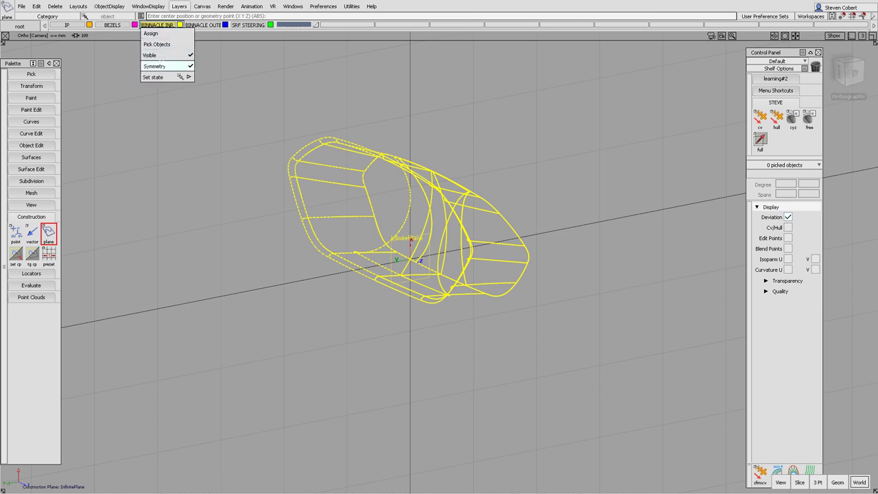
click(167, 66)
ctrl+shift+right_drag(242, 131, 244, 203)
alt+shift+right_drag(312, 250, 331, 286)
alt+shift+middle_drag(332, 287, 310, 216)
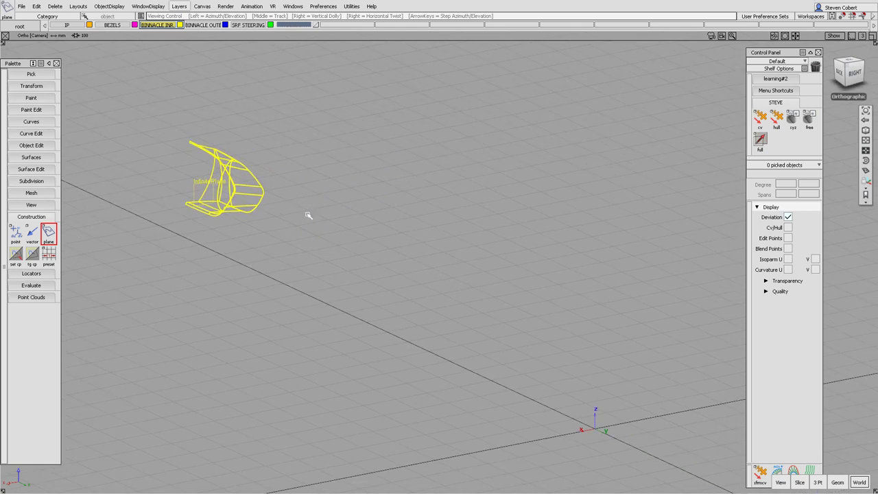
- Delete the upright construction plane at the binnacle's centre edge and clear the selection
ctrl+shift+drag(189, 234, 176, 237)
click(197, 187)
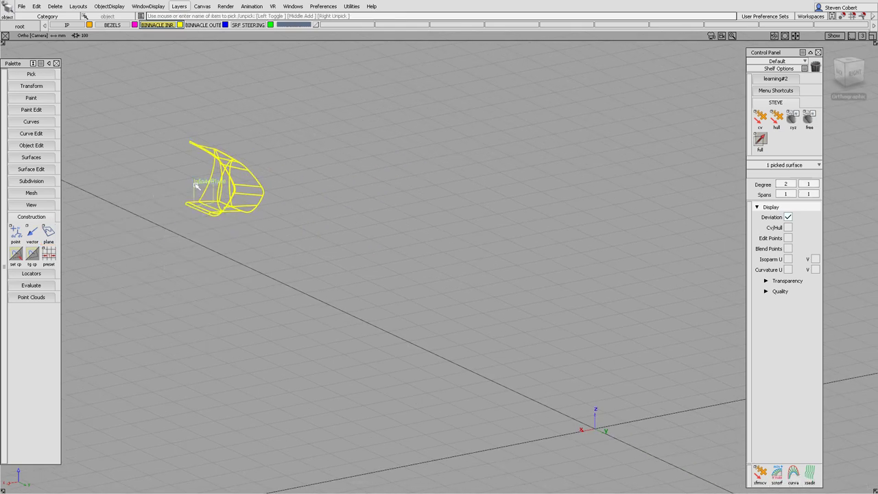
key(Delete)
click(394, 272)
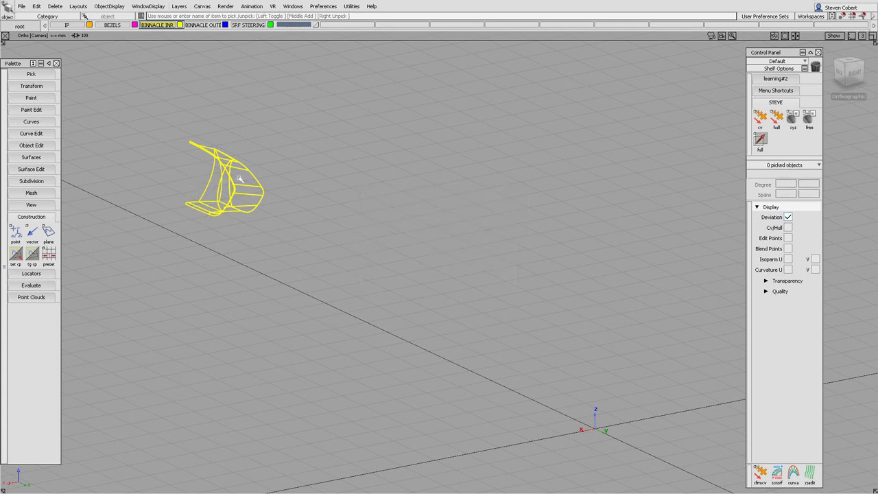
- Place a World-type construction plane on the binnacle's centre edge in its default horizontal orientation and set it as the current construction plane
alt+shift+drag(240, 180, 317, 203)
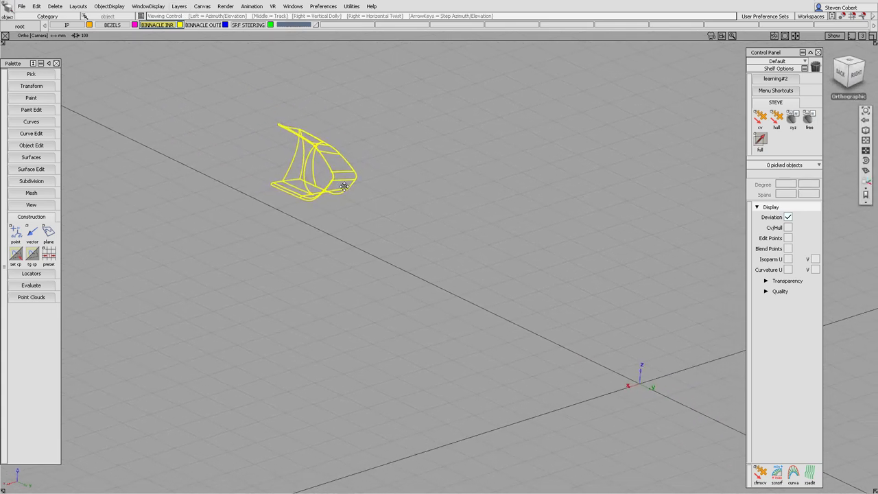
double_click(48, 232)
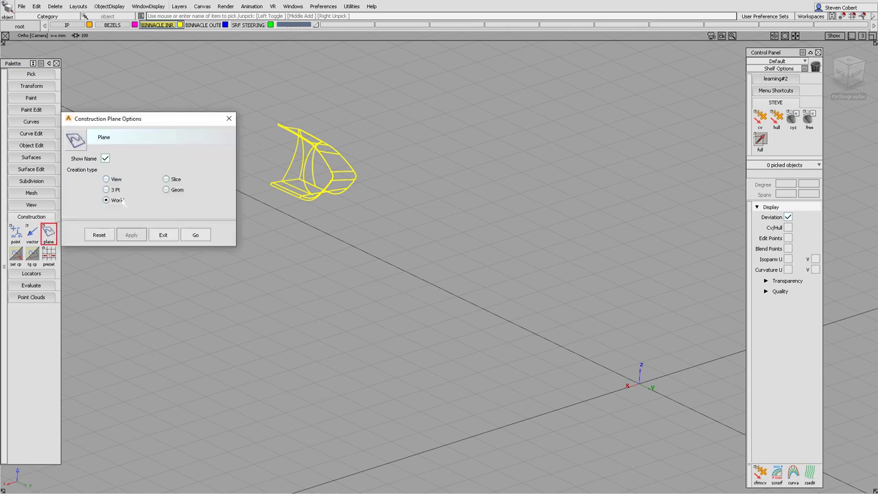
click(195, 234)
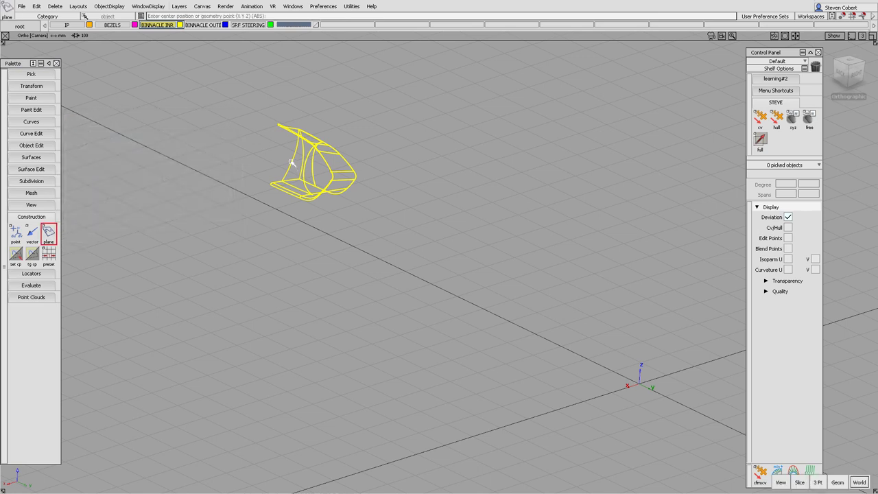
ctrl+alt+drag(291, 163, 287, 173)
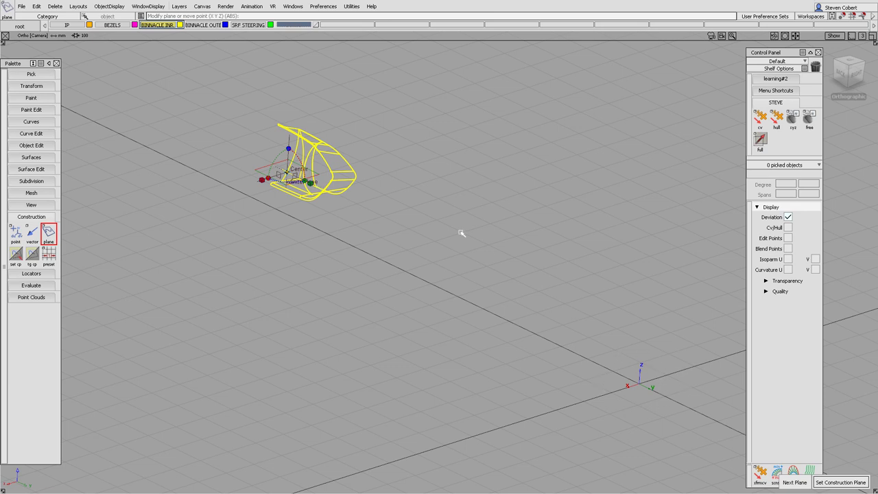
key(space)
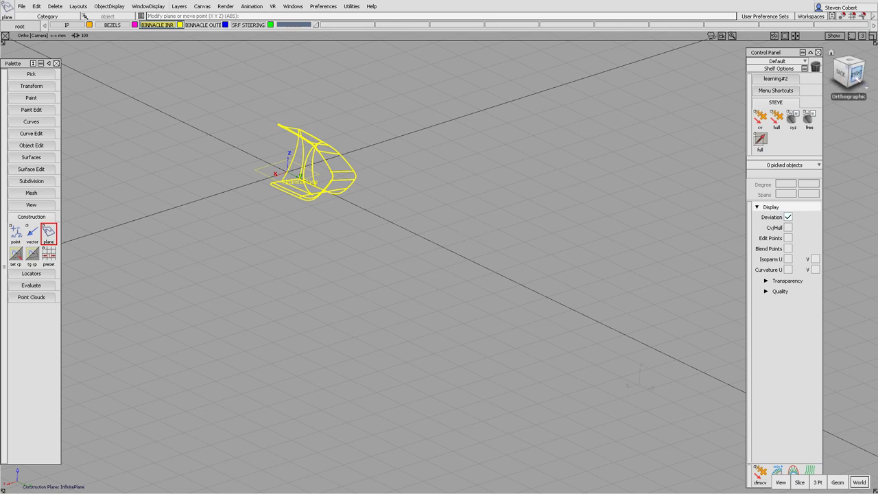
- Examine the binnacle half against the horizontal construction plane in the Right and Back views and at an angle
click(855, 73)
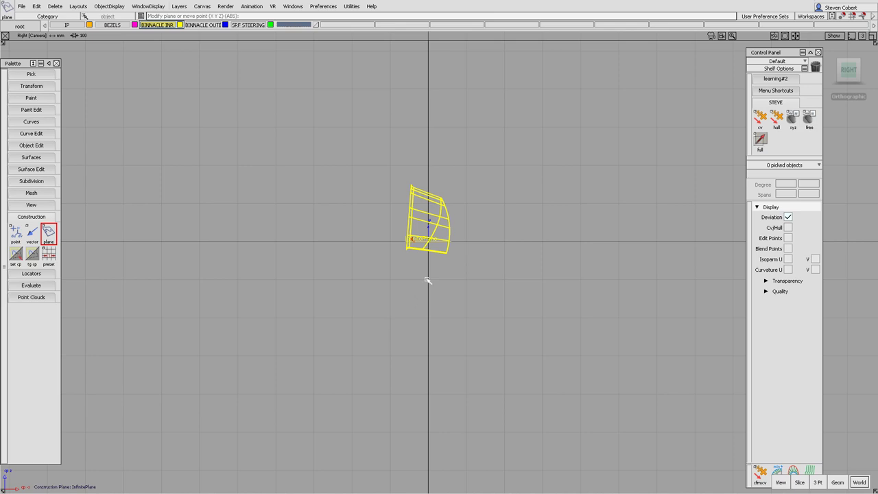
click(833, 69)
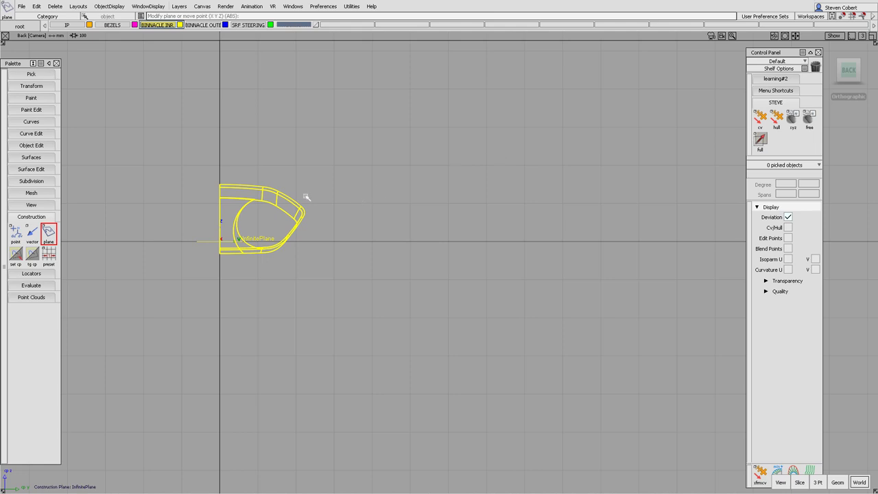
alt+shift+drag(308, 195, 388, 292)
alt+shift+middle_drag(388, 291, 368, 284)
alt+shift+right_drag(368, 284, 408, 263)
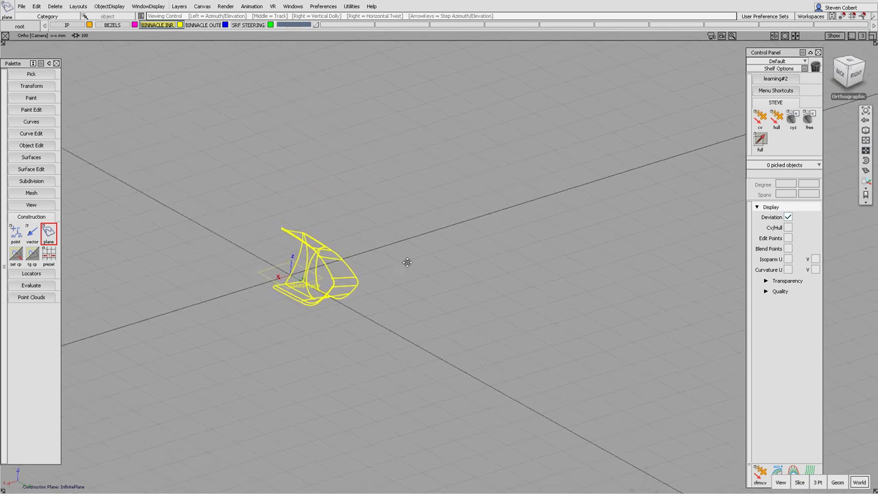
alt+shift+middle_drag(361, 288, 447, 257)
alt+shift+right_drag(446, 256, 446, 226)
alt+shift+middle_drag(446, 226, 466, 224)
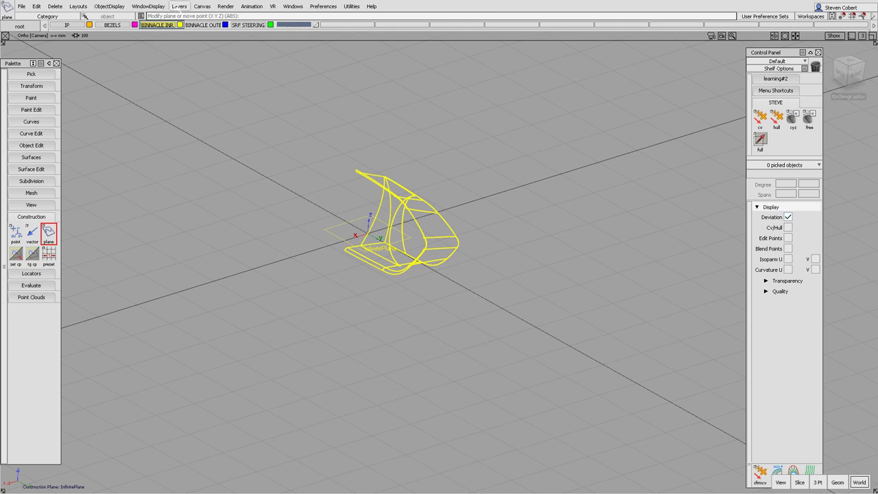
- Set the BINNACLE INR layer's symmetry plane from the horizontal construction plane, rotated upright along the binnacle's centre
click(179, 6)
mouse_move(196, 98)
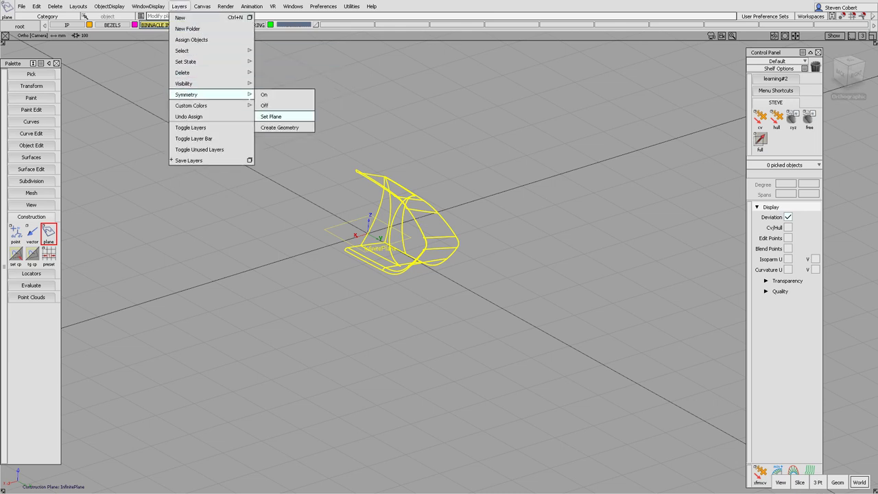
click(278, 116)
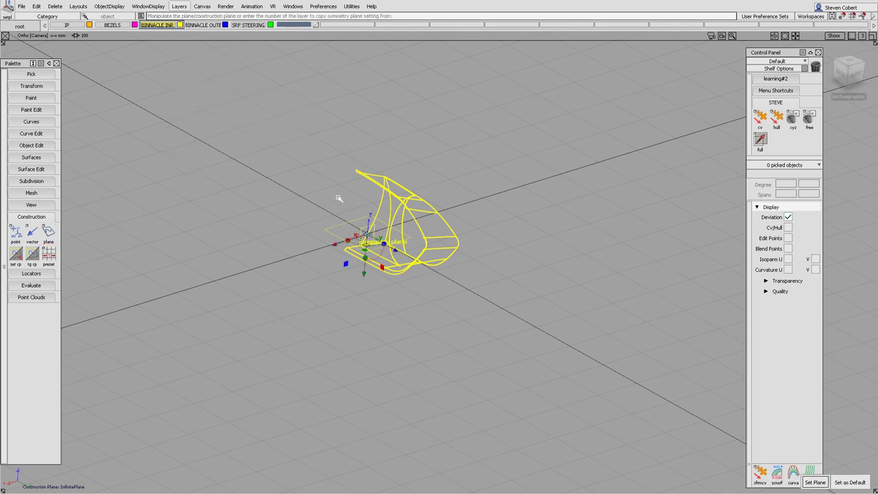
click(345, 227)
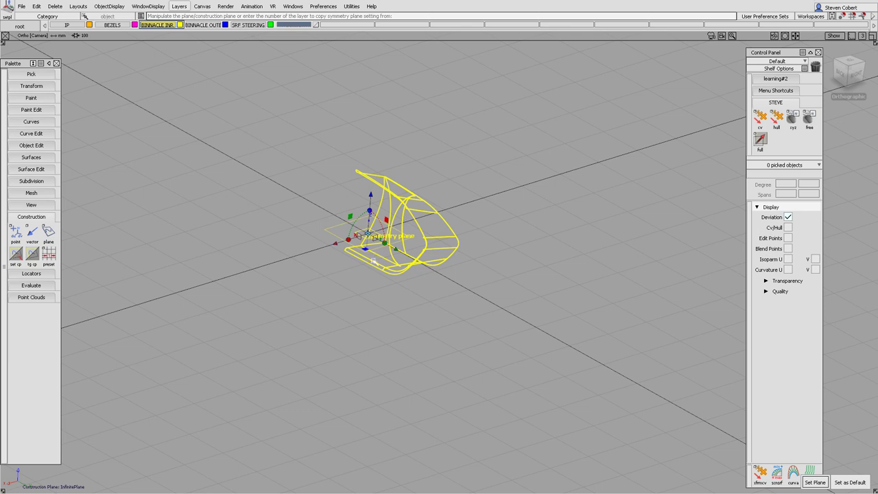
alt+shift+right_drag(369, 256, 416, 255)
alt+shift+middle_drag(350, 245, 409, 255)
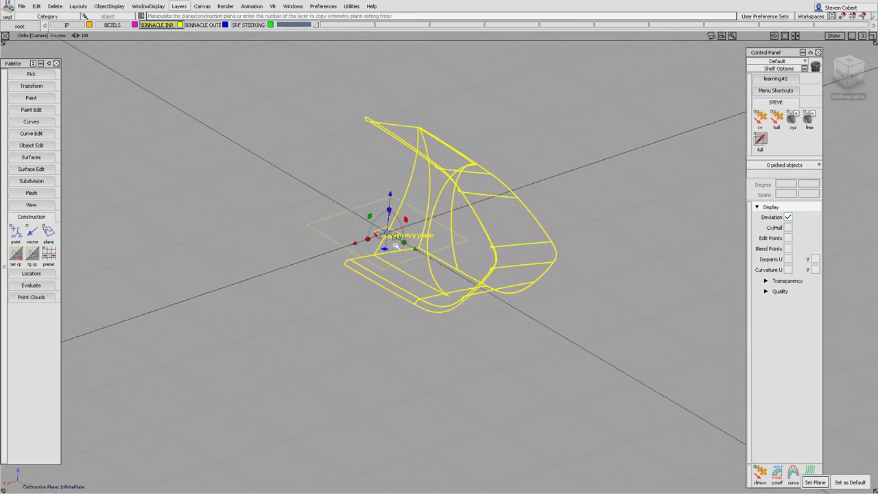
click(395, 243)
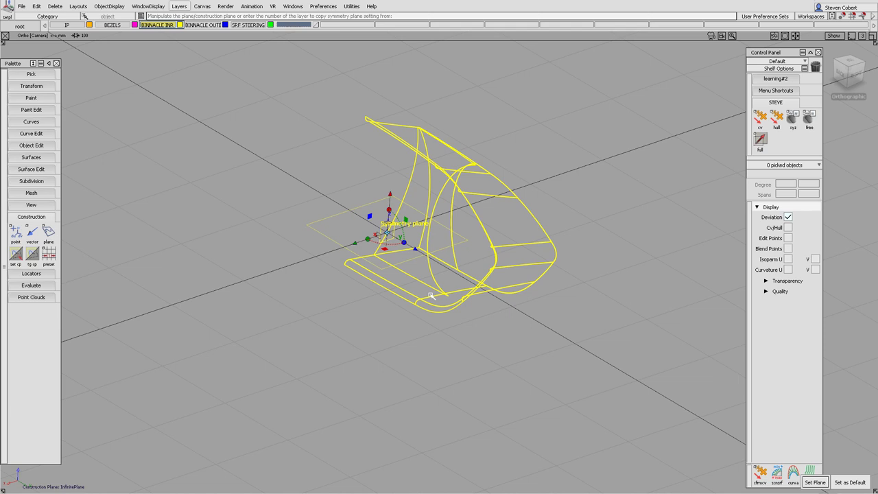
key(space)
- Turn on symmetry for the BINNACLE INR layer and examine the full binnacle at an angle and from the Right view
click(159, 26)
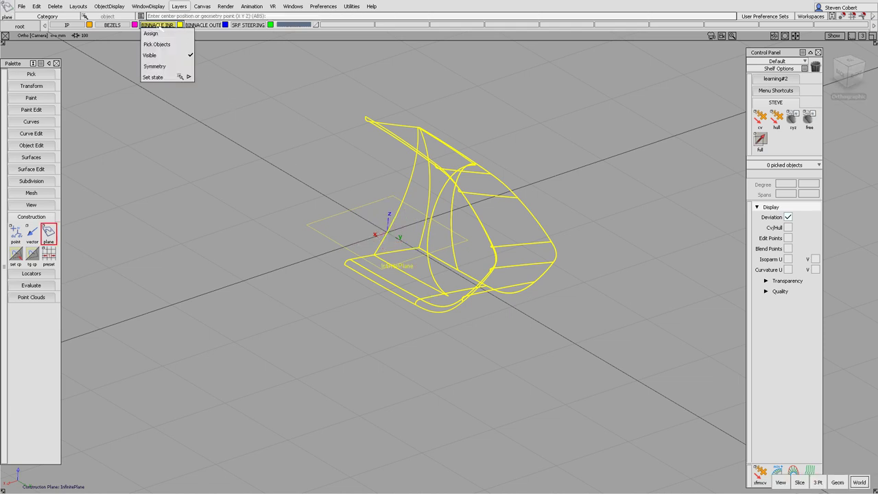
click(163, 66)
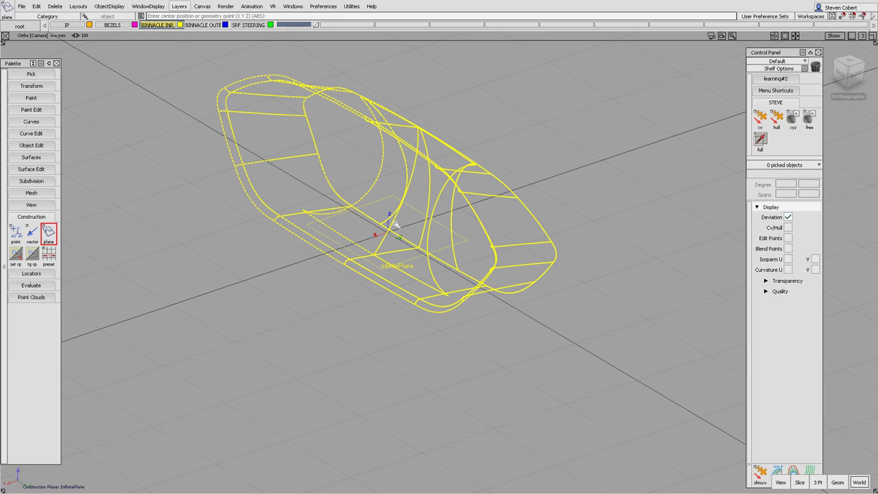
key(shift+alt)
alt+shift+drag(421, 190, 400, 224)
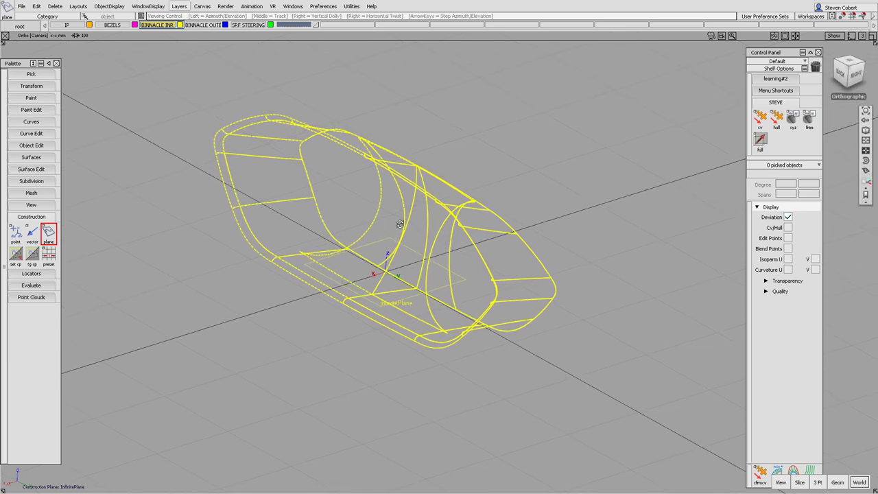
alt+shift+right_drag(417, 214, 426, 259)
alt+shift+middle_drag(425, 260, 423, 230)
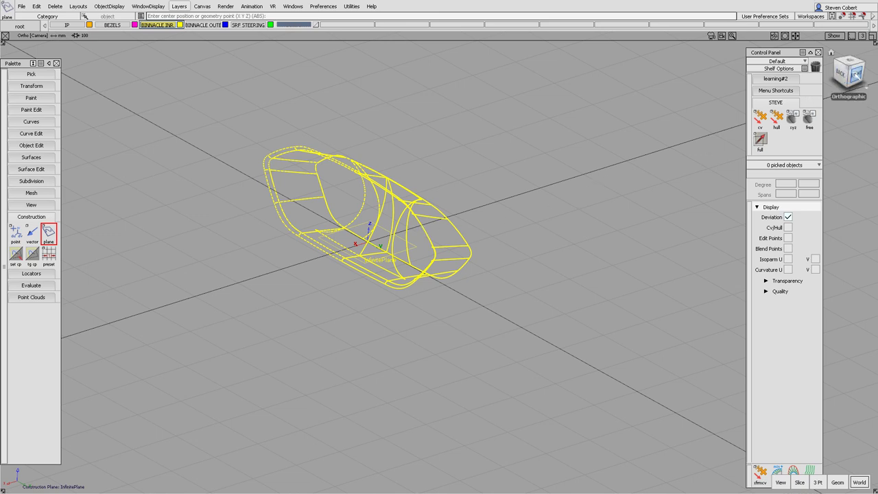
click(853, 73)
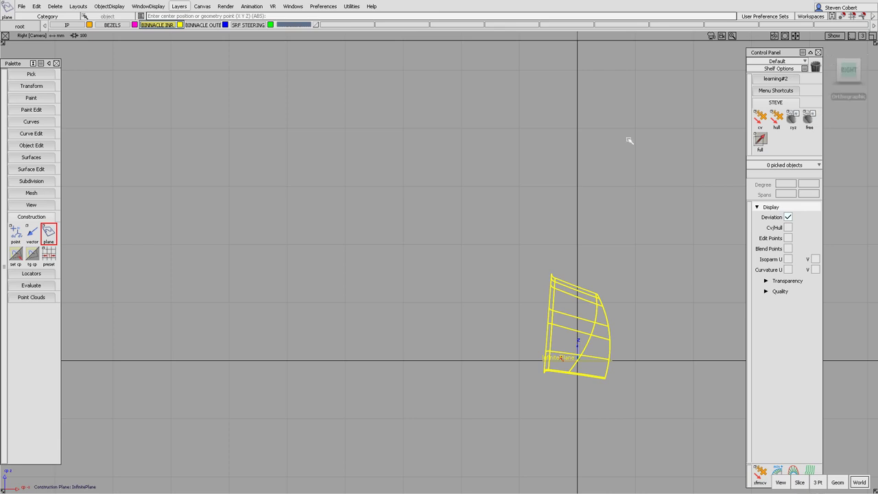
alt+shift+drag(524, 245, 496, 258)
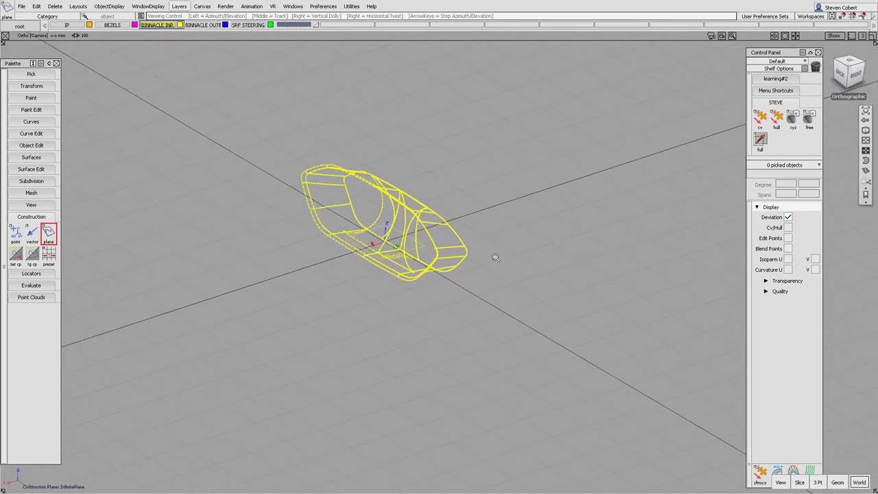
alt+shift+right_drag(496, 257, 496, 330)
alt+shift+middle_drag(496, 302, 381, 278)
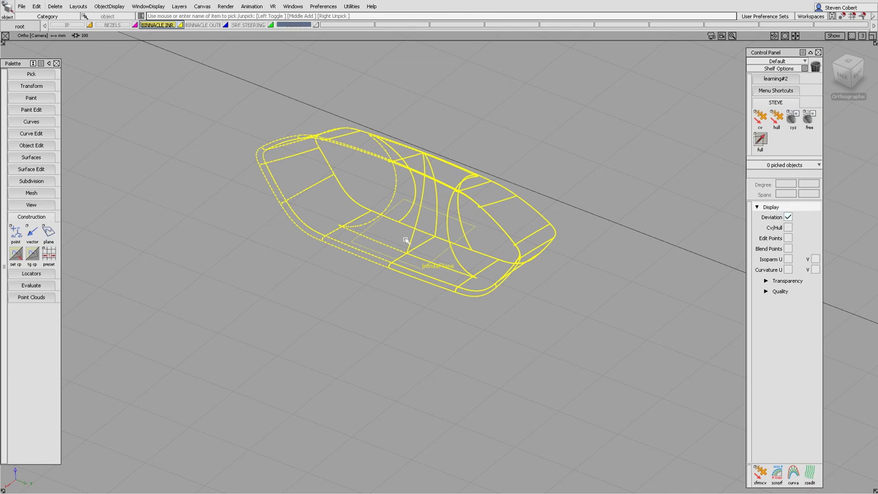
- Delete the construction history of the horizontal plane at the binnacle's centre edge
ctrl+shift+drag(431, 258, 433, 275)
click(427, 210)
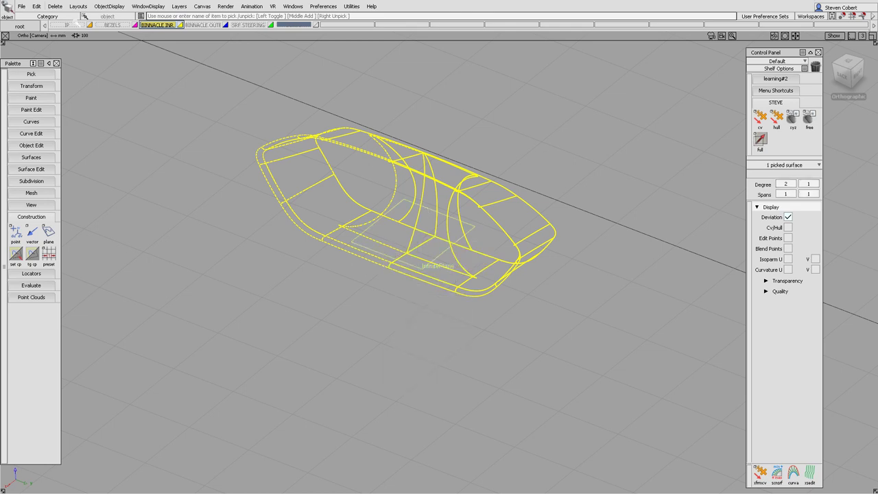
click(55, 7)
click(55, 29)
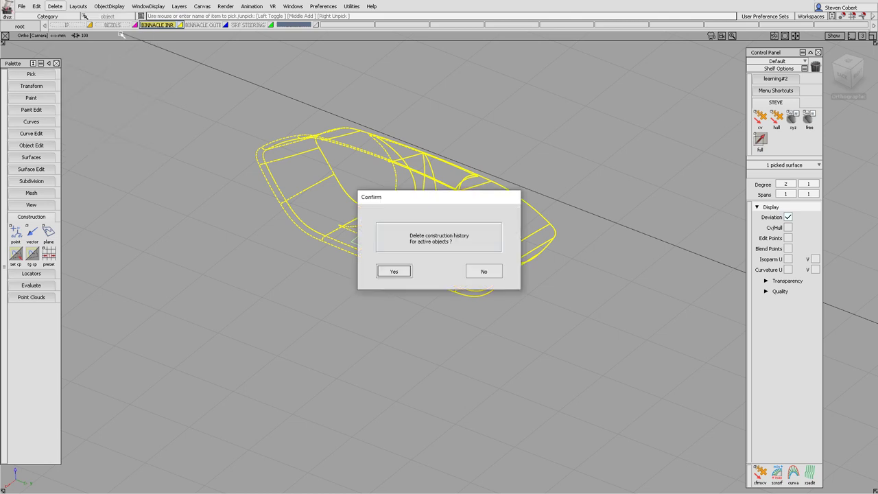
click(403, 271)
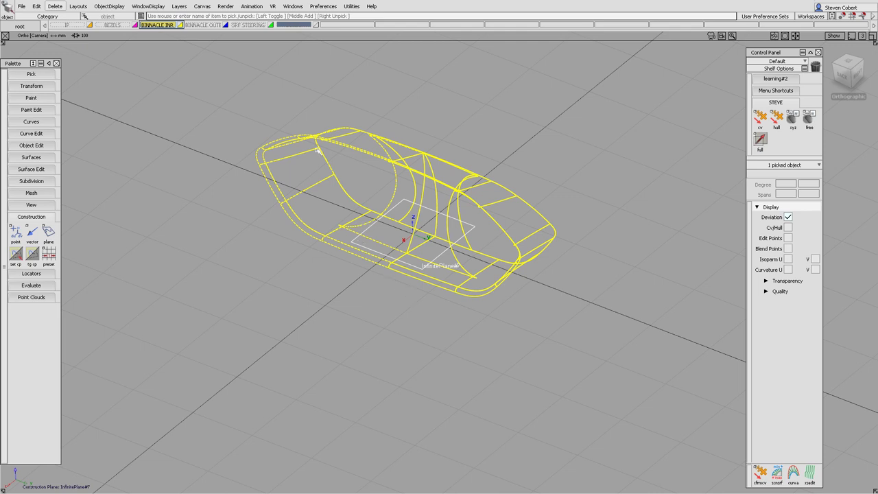
- Create real geometry from the BINNACLE INR layer's symmetry and display the binnacle shaded
click(180, 6)
mouse_move(184, 96)
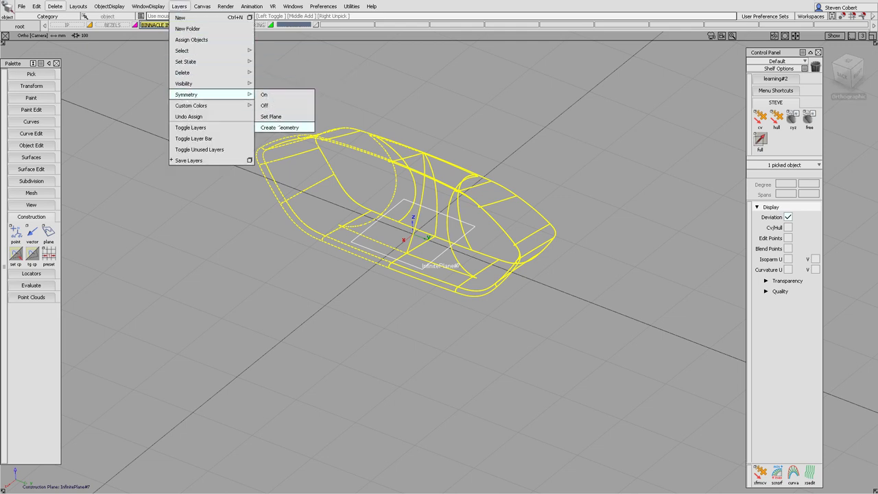
click(280, 128)
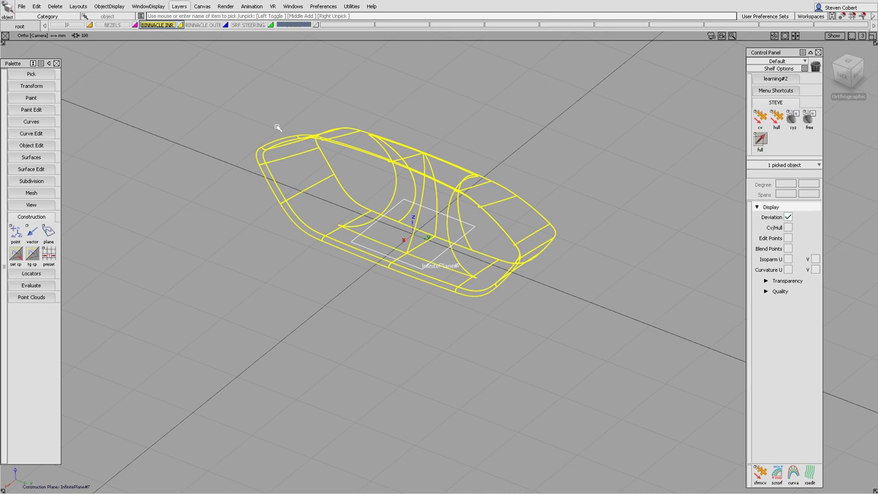
key(5)
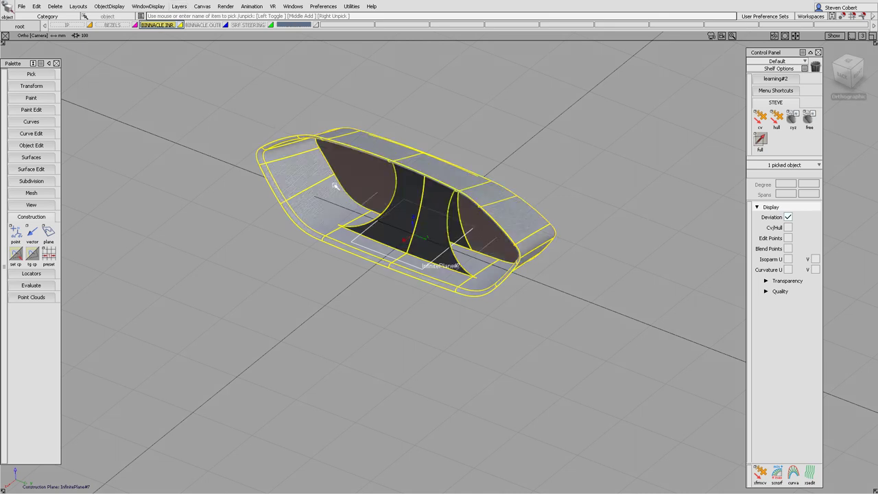
- Delete the upper side surface on the newly created half of the binnacle
ctrl+shift+drag(362, 328, 362, 260)
ctrl+shift+drag(327, 256, 306, 269)
click(297, 182)
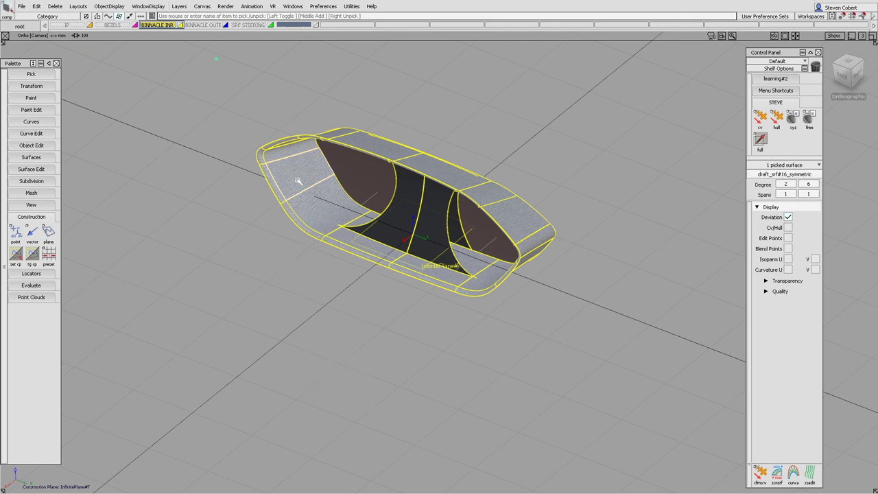
key(Delete)
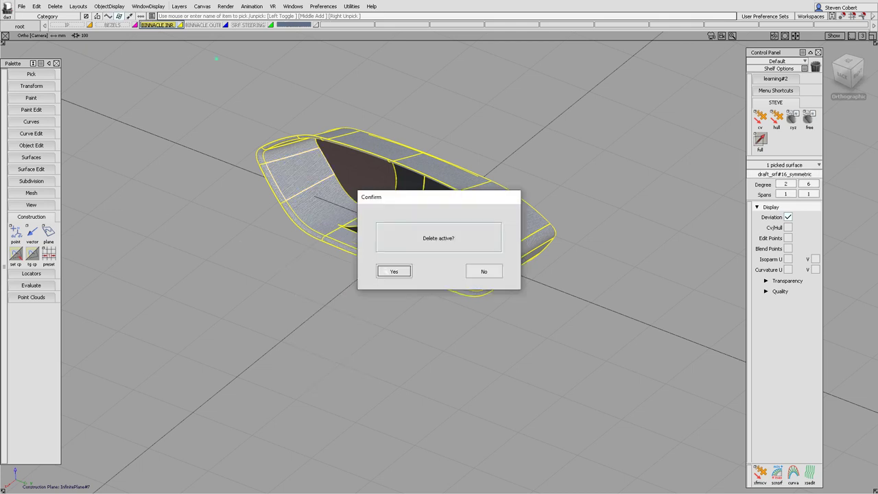
click(394, 272)
alt+shift+drag(583, 294, 309, 204)
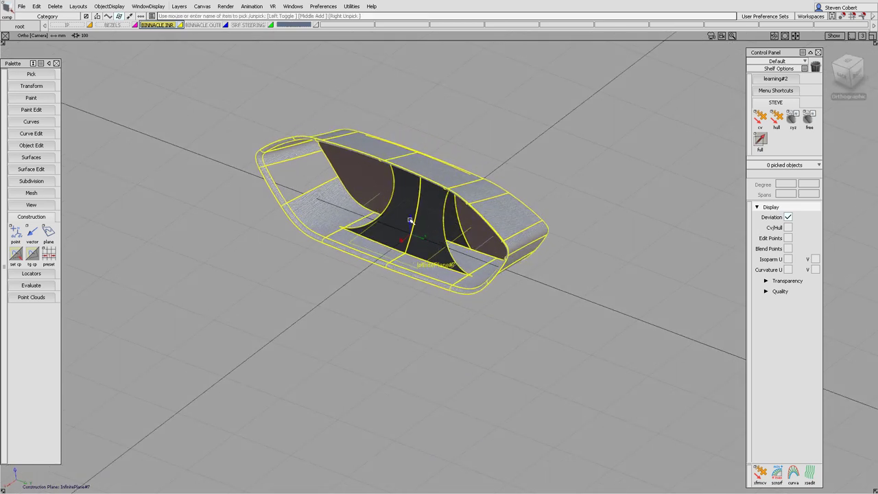
- Delete all remaining surfaces of the created symmetric half, keeping only the original half of the binnacle
alt+shift+drag(416, 208, 461, 215)
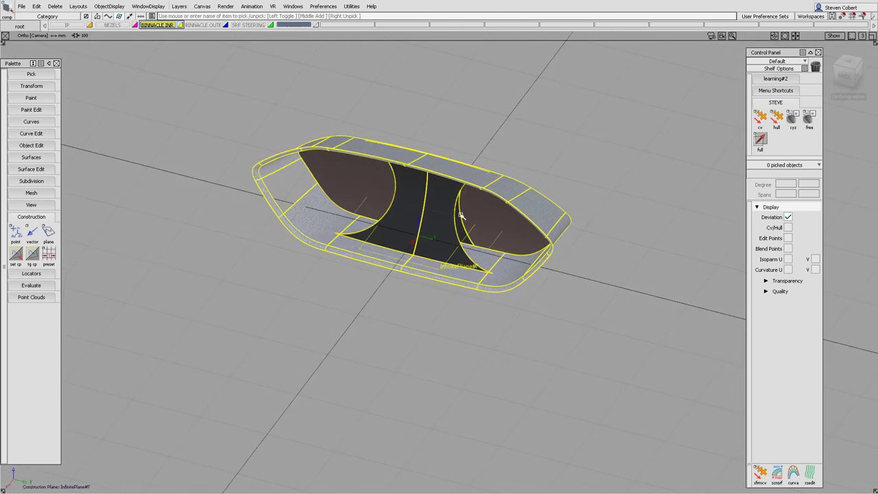
click(843, 79)
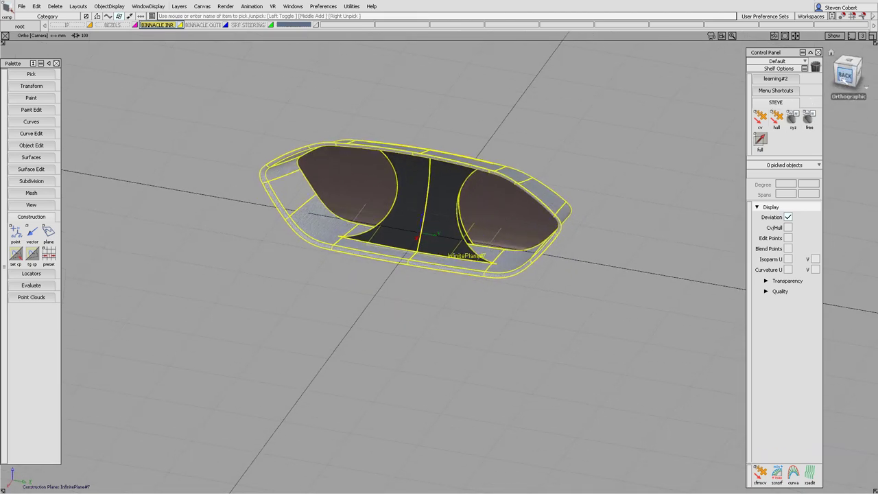
ctrl+shift+click(498, 199)
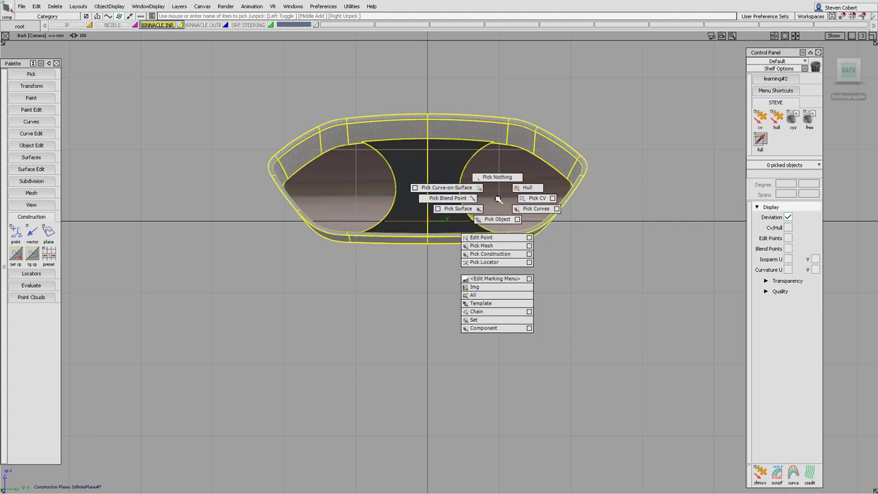
ctrl+shift+drag(499, 199, 461, 210)
drag(411, 100, 209, 280)
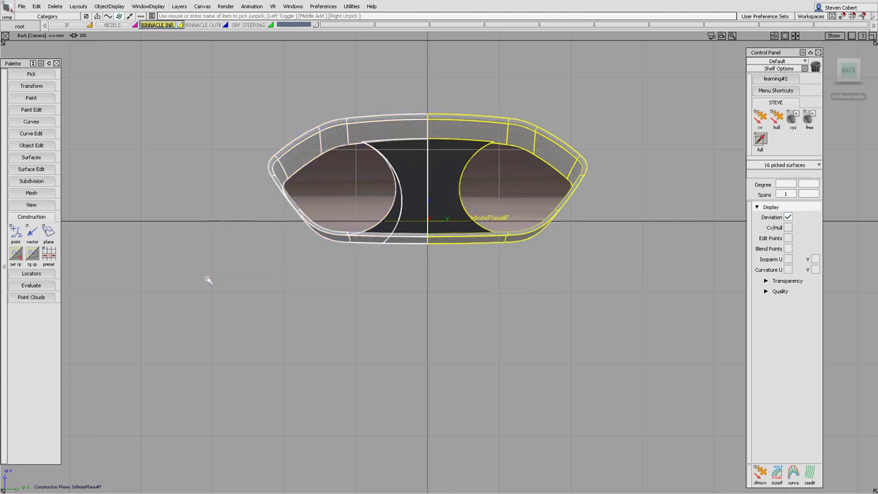
key(Delete)
click(393, 270)
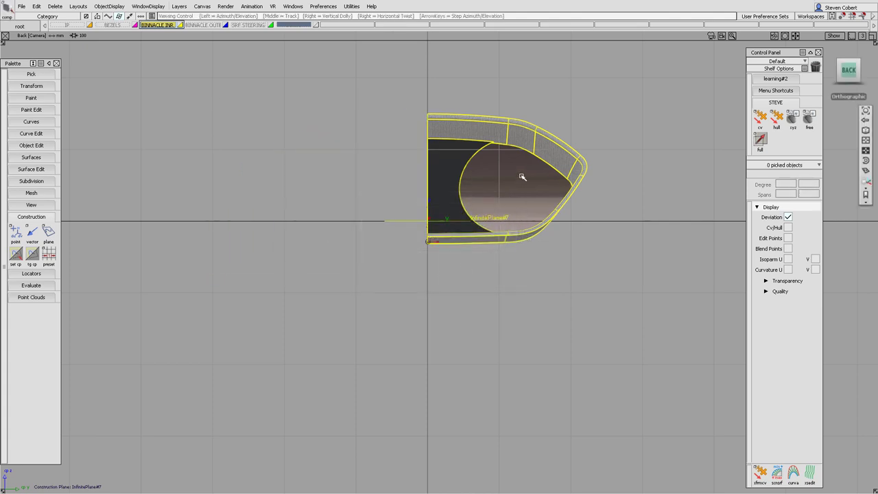
- Mirror all surfaces of the binnacle half as duplicates across XZ of the construction plane, and delete the mirrored surfaces
alt+shift+drag(524, 172, 298, 269)
ctrl+shift+drag(425, 249, 395, 258)
drag(345, 114, 602, 339)
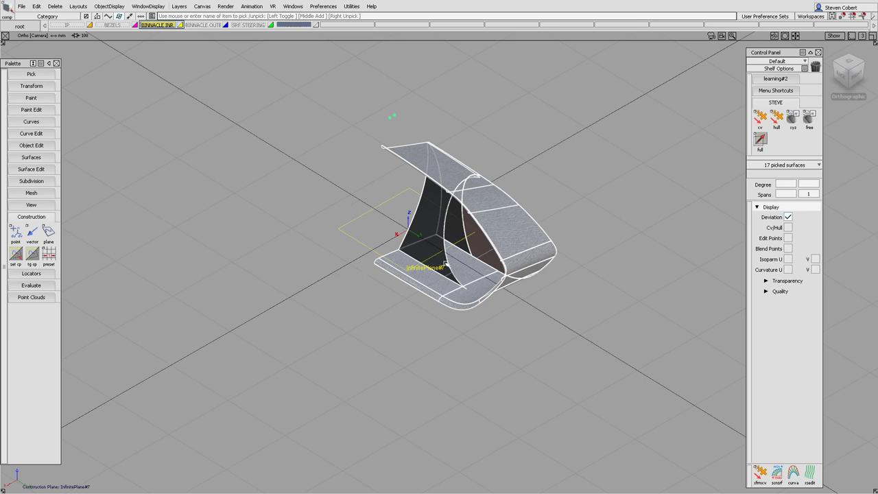
ctrl+shift+middle_click(243, 163)
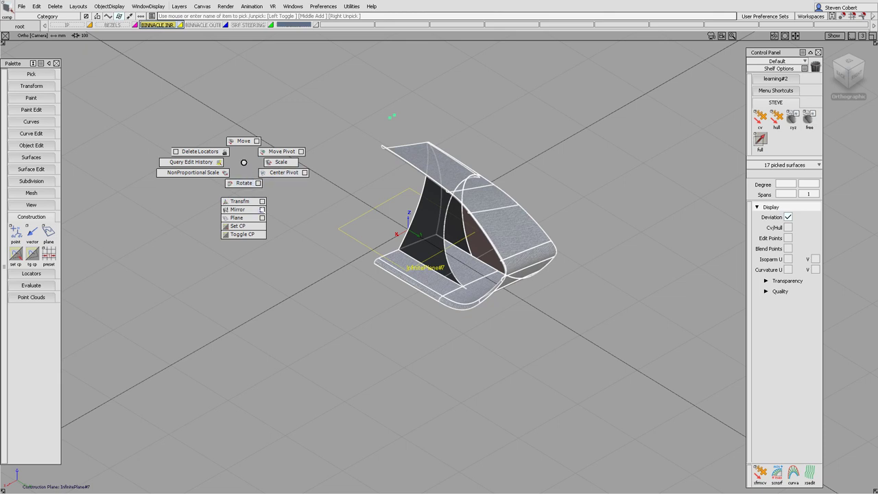
click(262, 209)
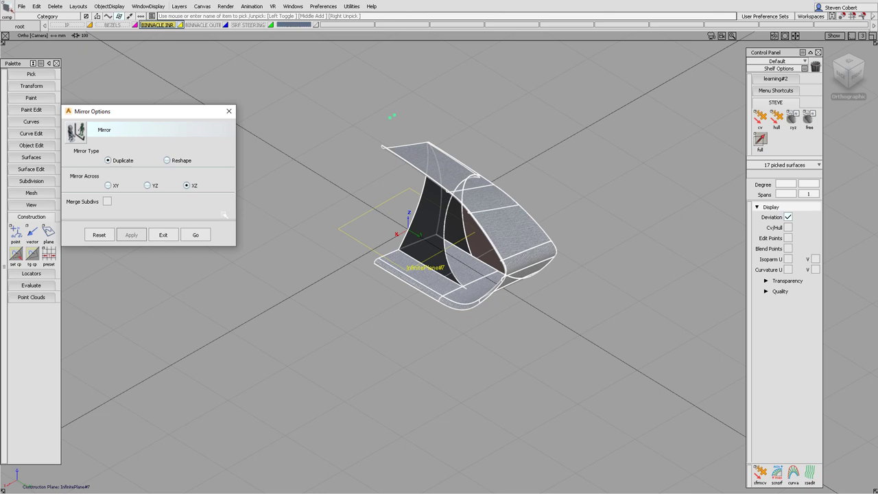
click(197, 235)
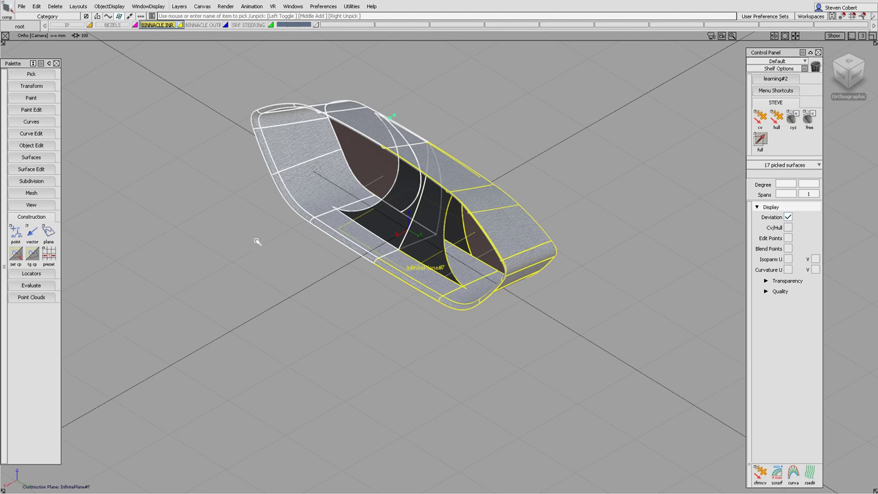
key(Delete)
click(394, 271)
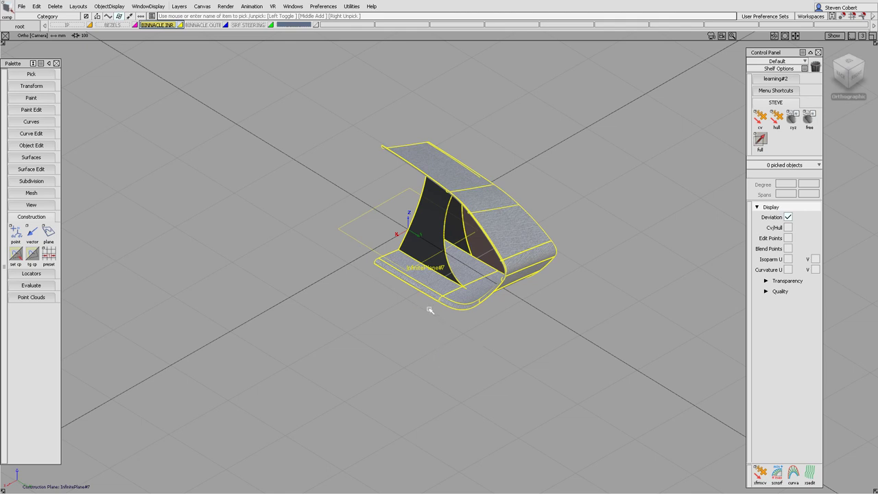
- Group all surfaces of the binnacle half and pick the group as one object
ctrl+shift+drag(379, 311, 366, 320)
drag(344, 125, 613, 327)
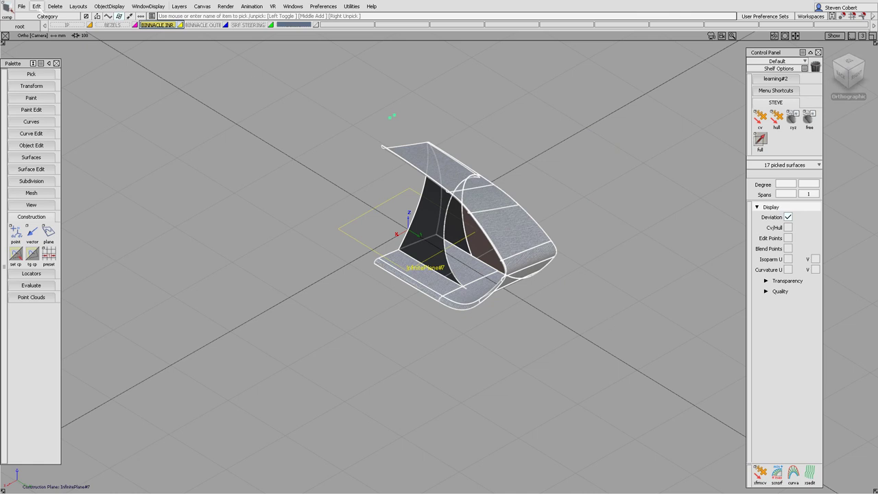
click(36, 6)
click(41, 149)
ctrl+shift+click(517, 239)
click(518, 260)
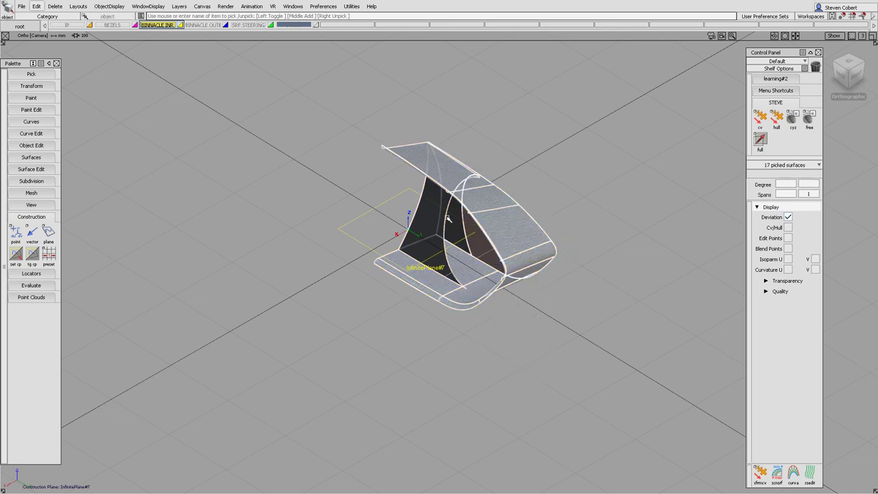
- Mirror the binnacle group as a duplicate across XZ, then delete the mirrored group
ctrl+shift+click(322, 153)
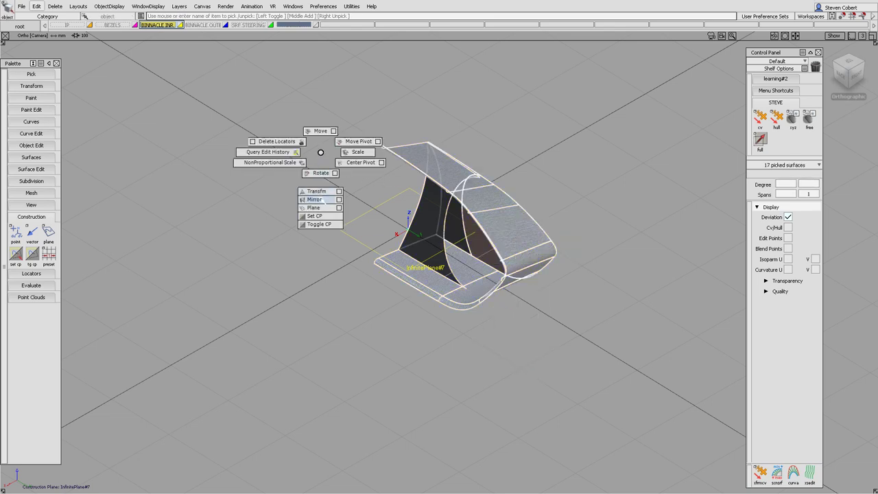
click(338, 200)
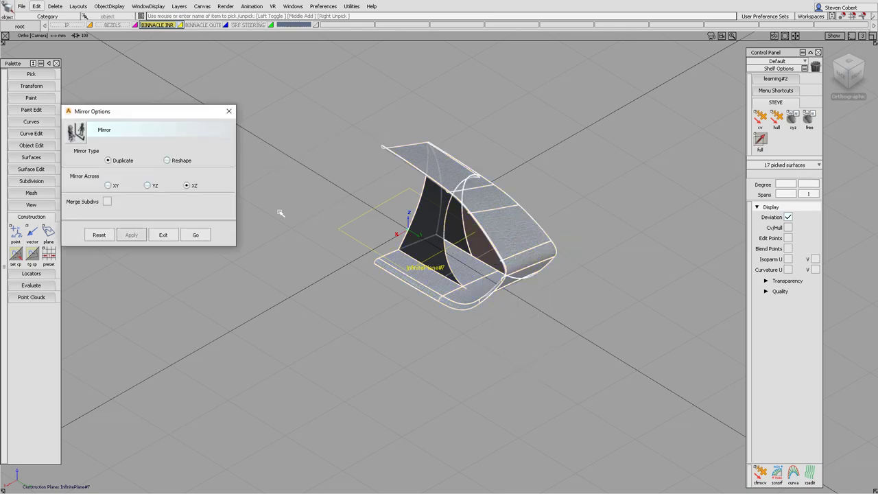
click(204, 236)
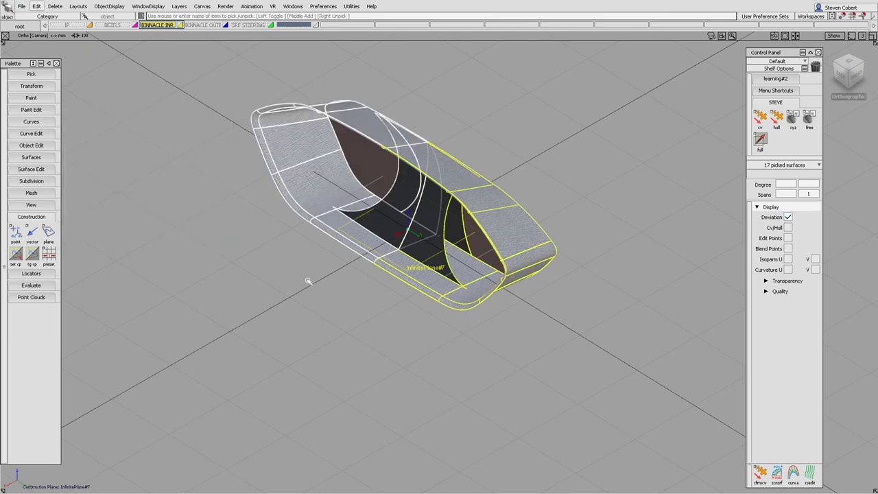
mouse_move(306, 277)
ctrl+shift+mouse_down()
mouse_move(304, 219)
mouse_move(302, 239)
ctrl+shift+mouse_up()
click(300, 216)
key(Delete)
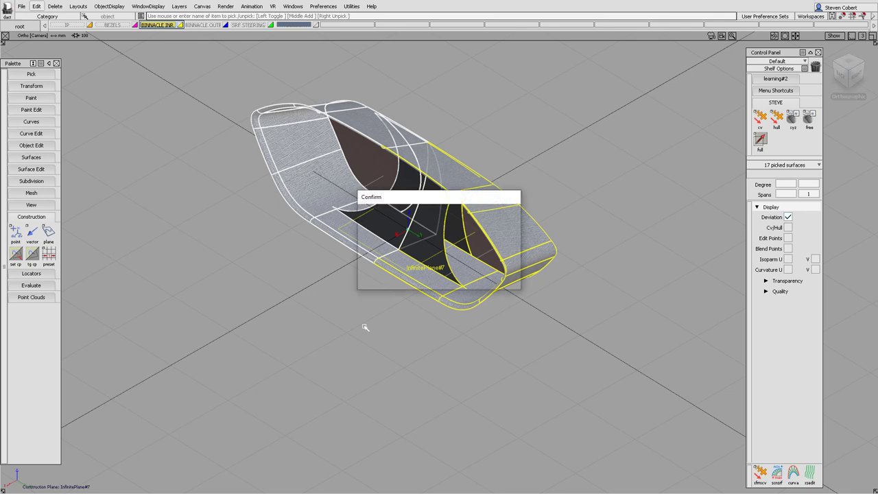
click(394, 272)
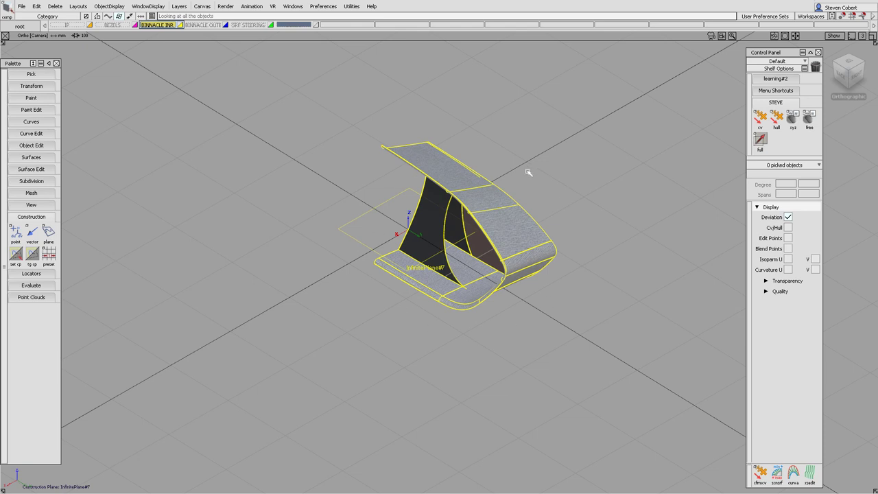
- Turn symmetry back on for the BINNACLE INR layer
right_click(157, 27)
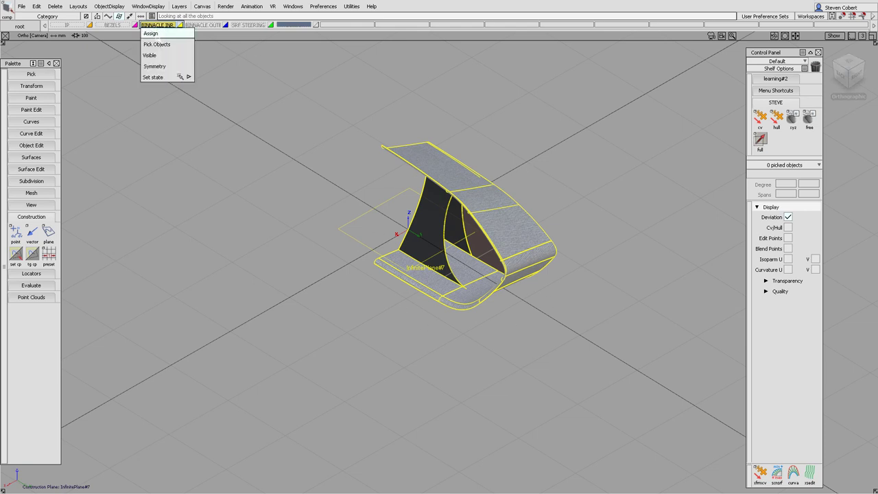
click(161, 66)
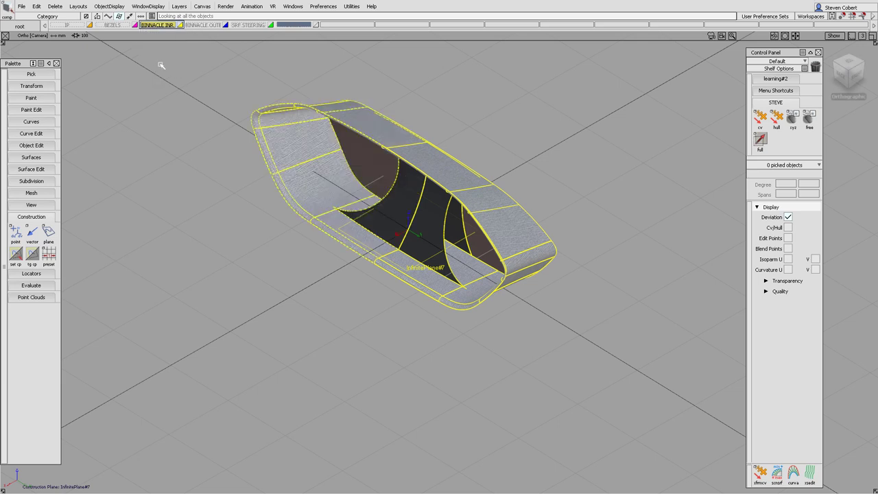
- Create real geometry from the BINNACLE INR layer's symmetry and pick the binnacle group as an object
click(179, 6)
mouse_move(196, 96)
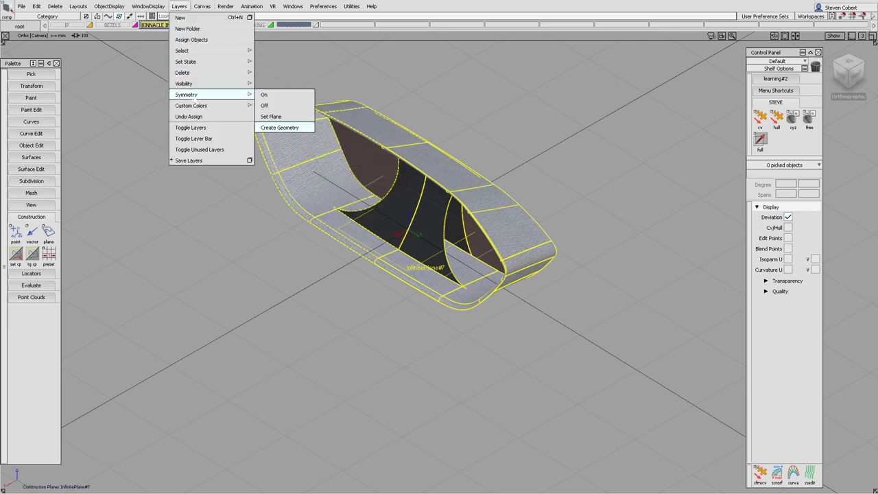
click(279, 128)
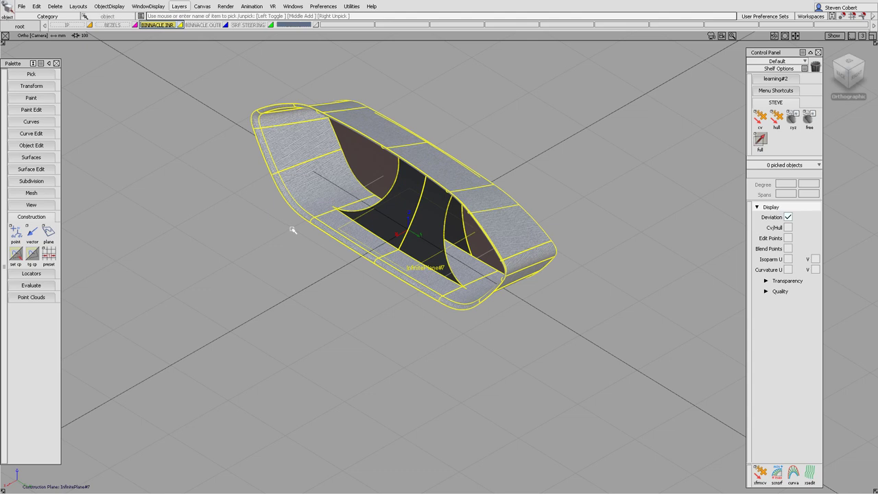
ctrl+shift+drag(292, 230, 292, 250)
ctrl+shift+drag(292, 250, 292, 251)
click(294, 200)
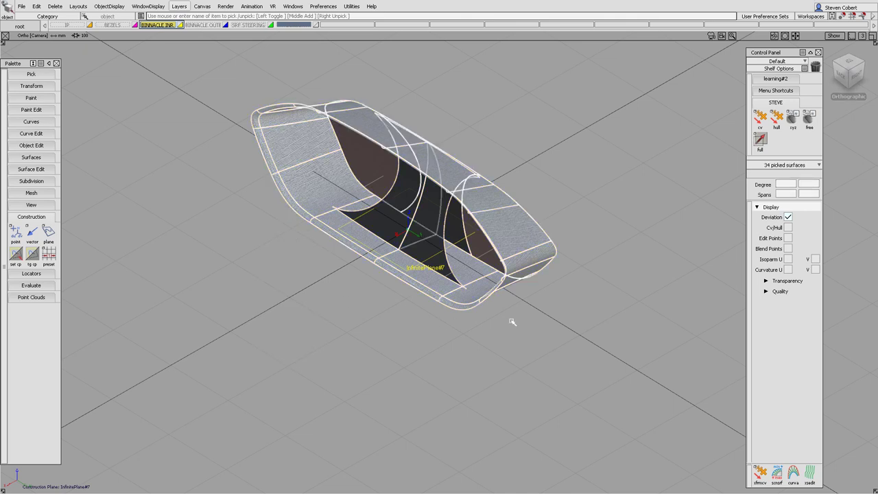
- Examine the picked binnacle group's node hierarchy in the SBD window, then close that window
click(351, 7)
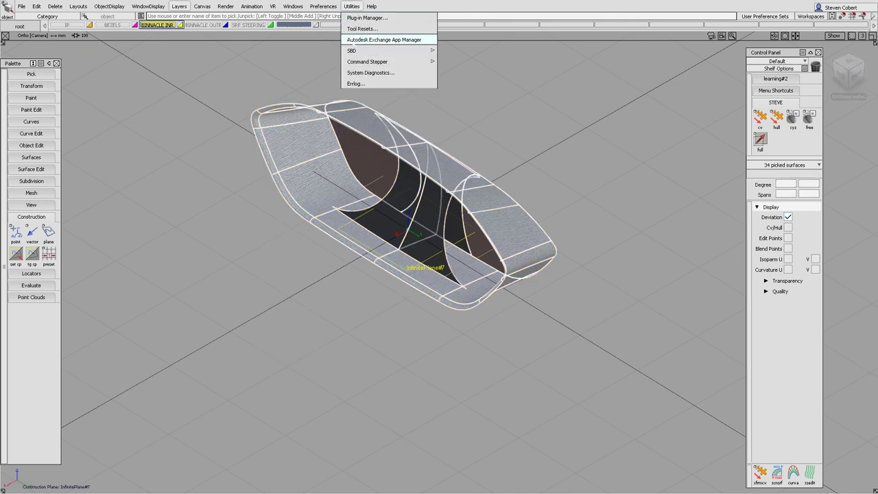
mouse_move(385, 51)
click(457, 51)
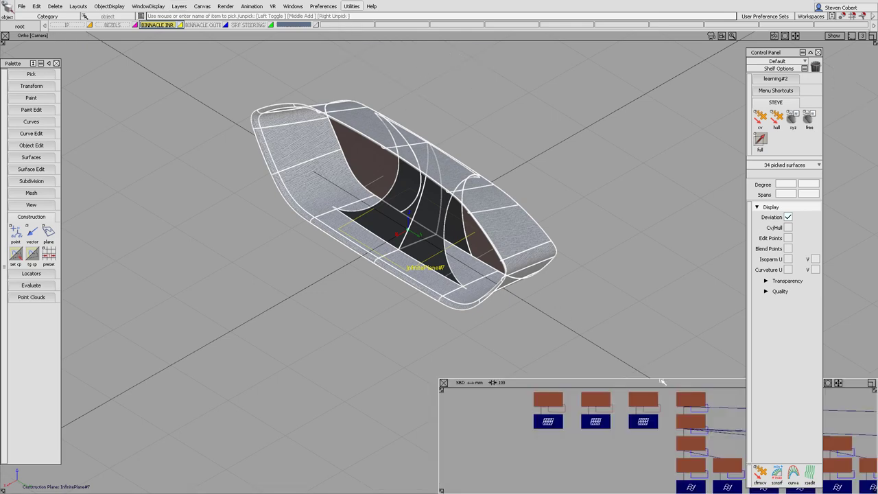
drag(663, 382, 380, 142)
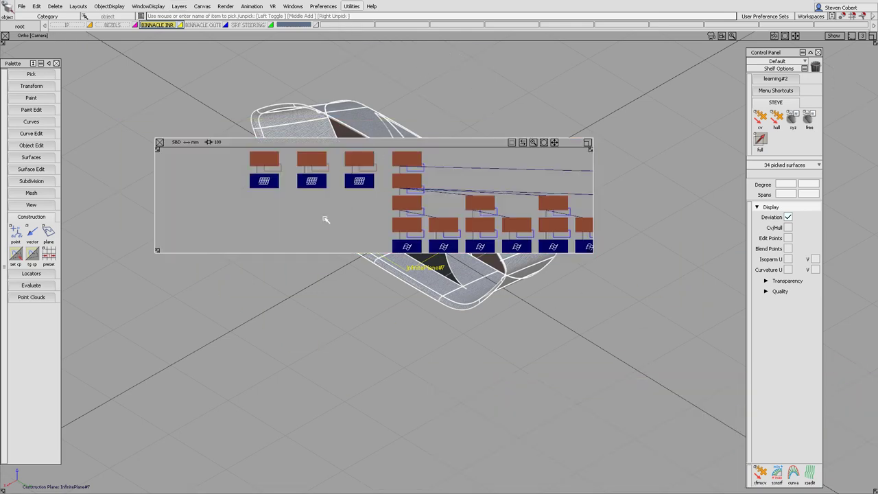
key(f)
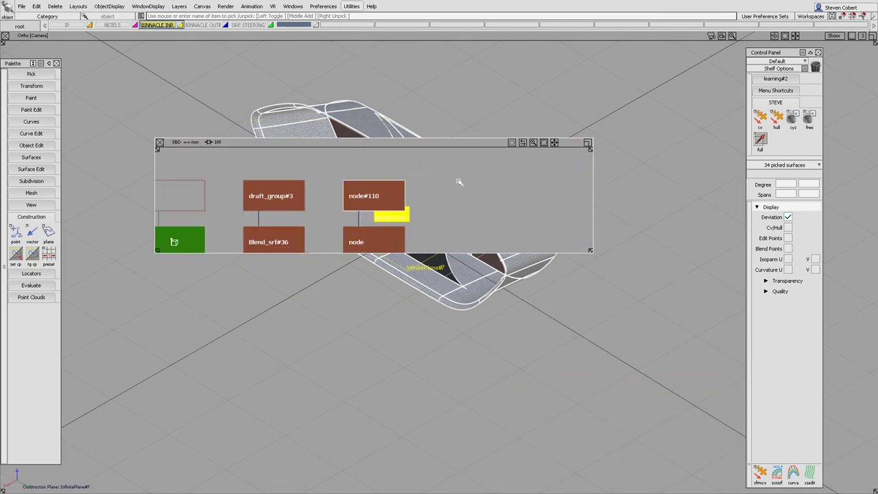
scroll(494, 231, down, 8)
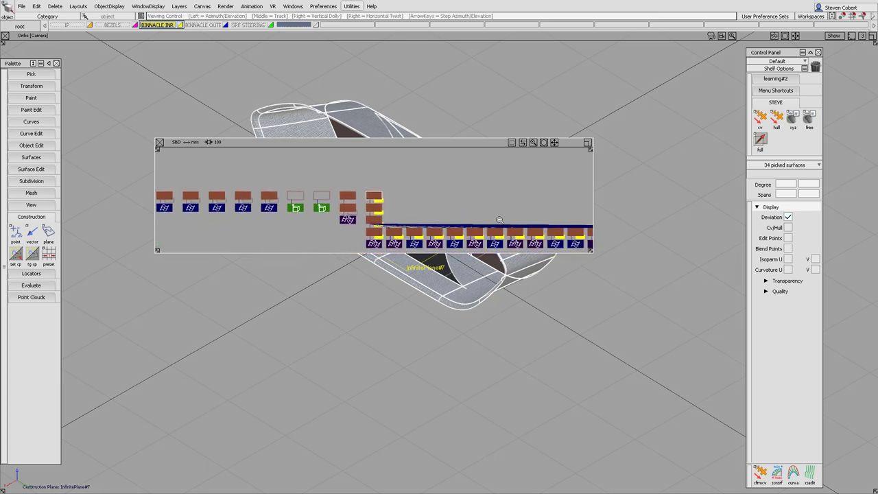
scroll(505, 218, down, 6)
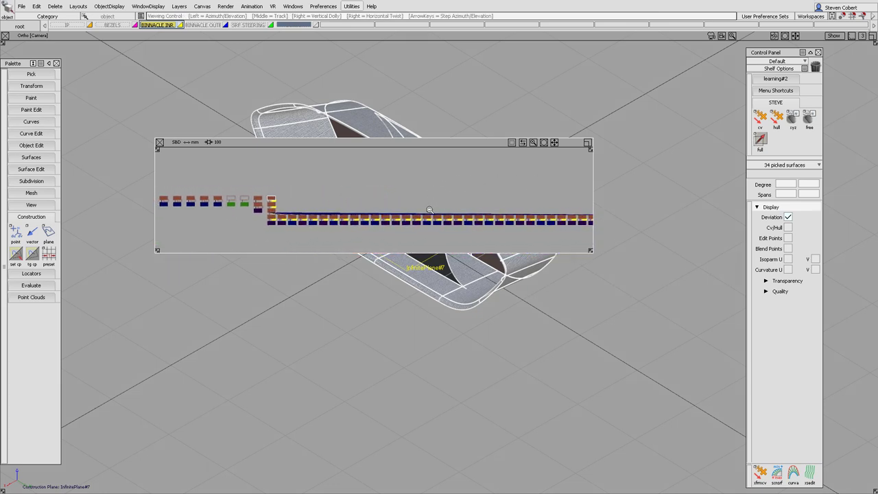
alt+shift+right_drag(423, 226, 409, 226)
alt+shift+middle_drag(481, 190, 453, 192)
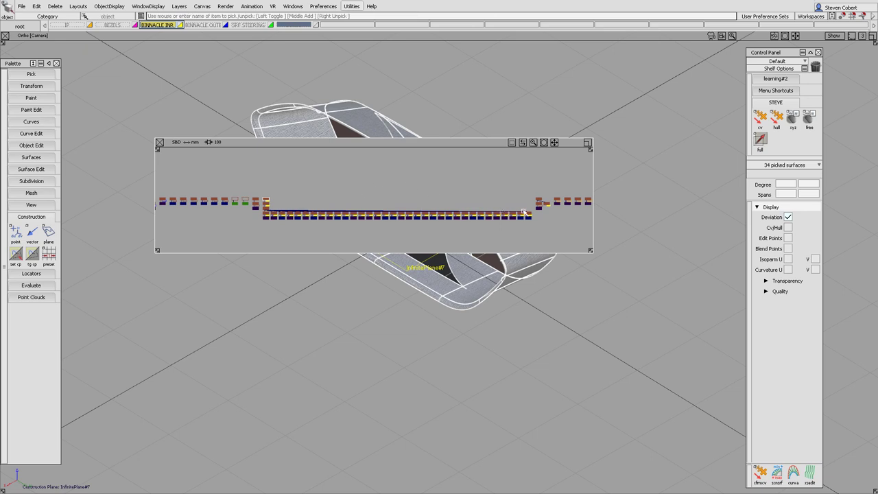
click(160, 142)
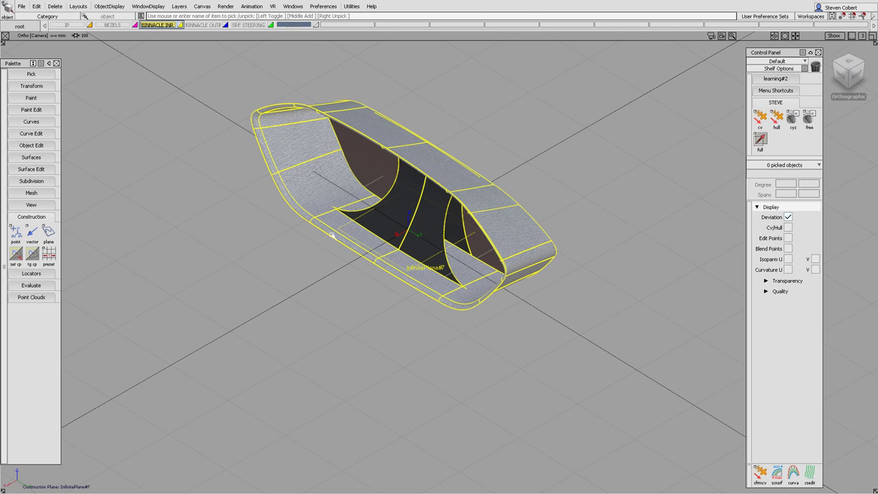
ctrl+shift+drag(333, 235, 315, 282)
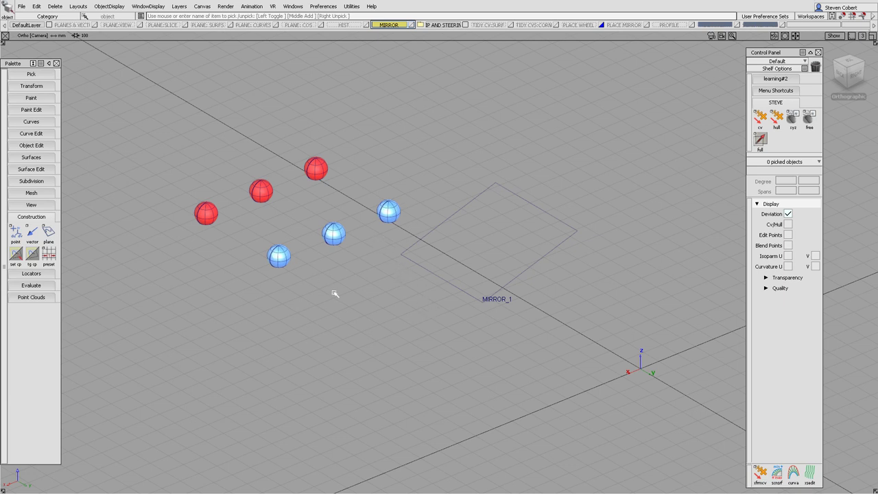
- Pick the three blue spheres on the MIRROR layer and group them
ctrl+shift+drag(334, 293, 294, 302)
drag(270, 258, 381, 216)
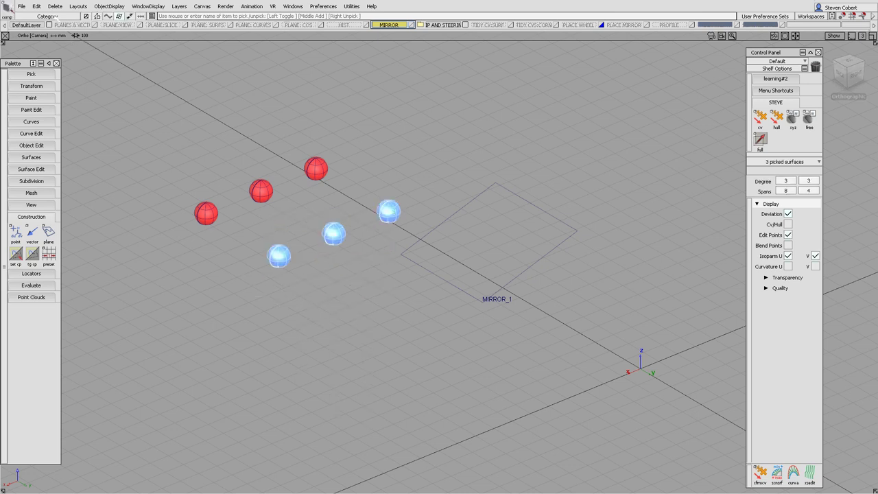
click(37, 6)
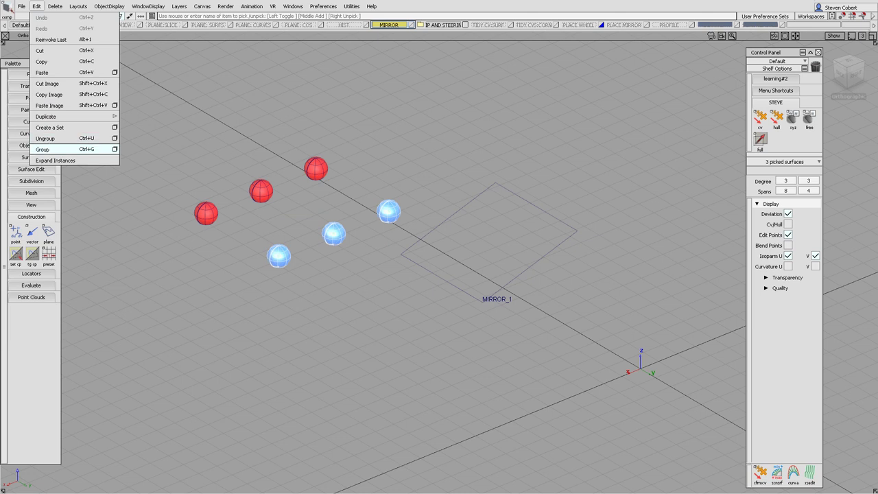
click(43, 149)
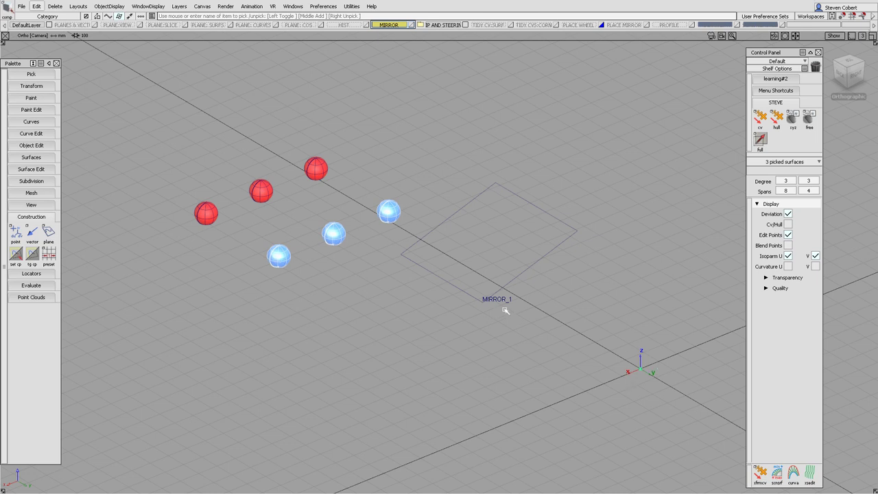
- Set MIRROR_1 as the active construction plane
click(432, 255)
ctrl+shift+middle_drag(432, 255, 432, 323)
click(459, 289)
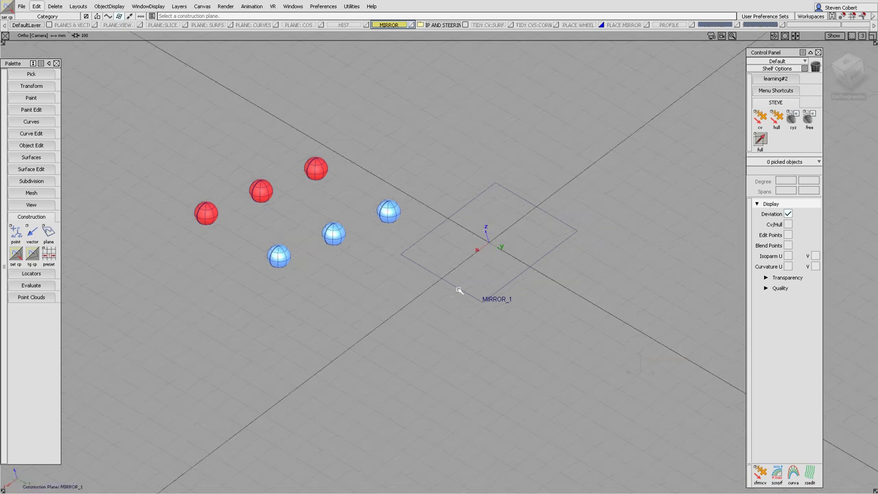
- Pick the three red spheres and group them with the MIRROR_1 construction plane active
ctrl+shift+drag(284, 197, 282, 200)
drag(313, 157, 197, 218)
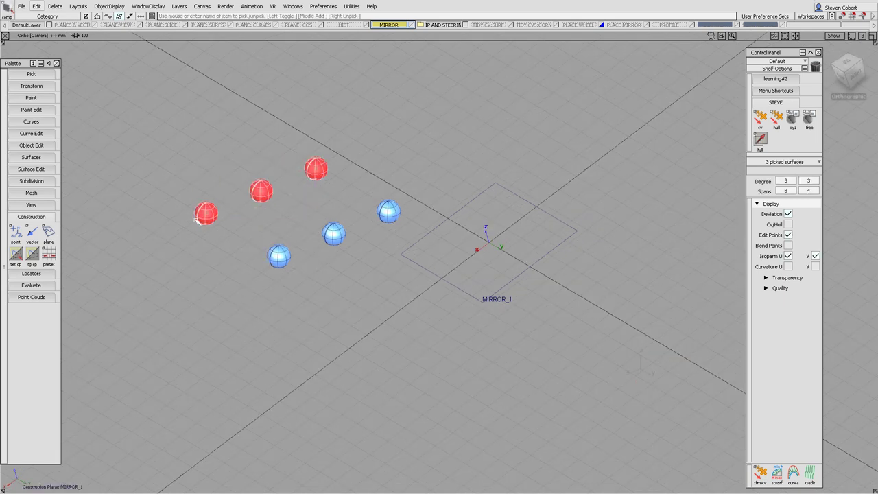
click(37, 6)
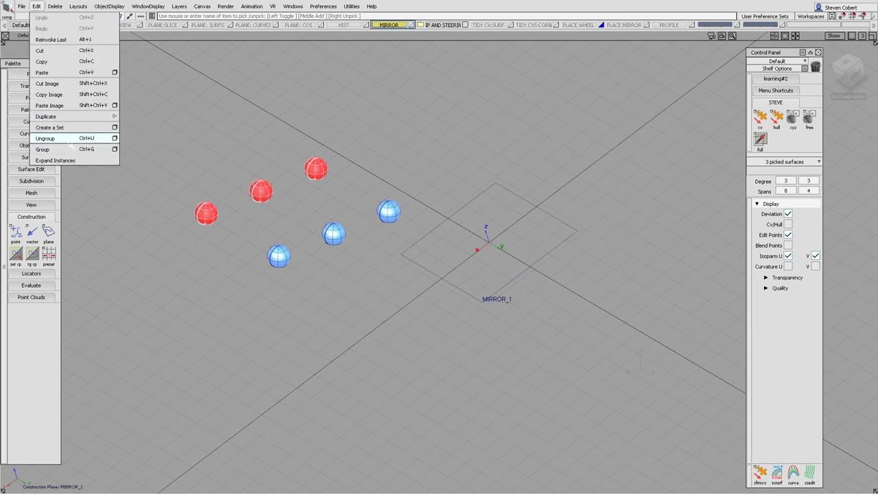
click(43, 148)
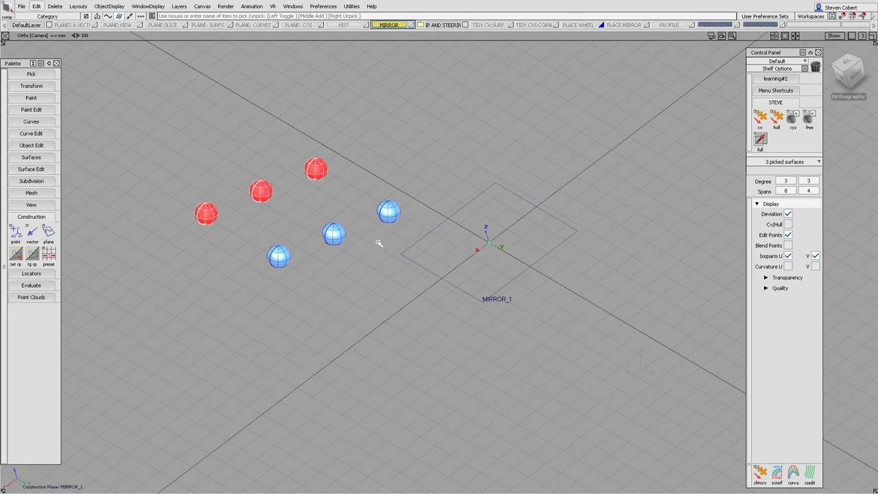
- Pick both sphere groups and mirror them as duplicates across XY of the MIRROR_1 construction plane
ctrl+shift+drag(377, 245, 376, 267)
click(385, 205)
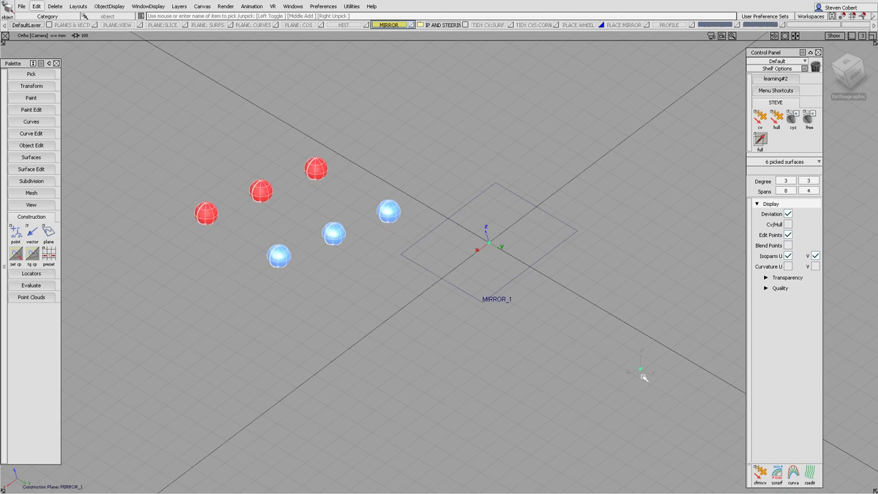
ctrl+shift+drag(410, 306, 383, 208)
mouse_move(326, 220)
ctrl+shift+mouse_down()
mouse_move(325, 236)
mouse_move(325, 219)
ctrl+shift+mouse_up()
drag(314, 162, 356, 253)
ctrl+shift+drag(397, 278, 414, 324)
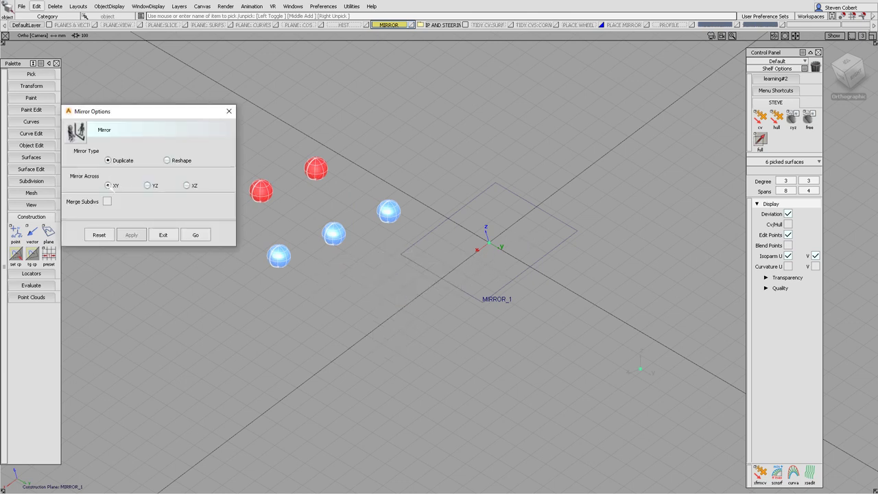
click(196, 235)
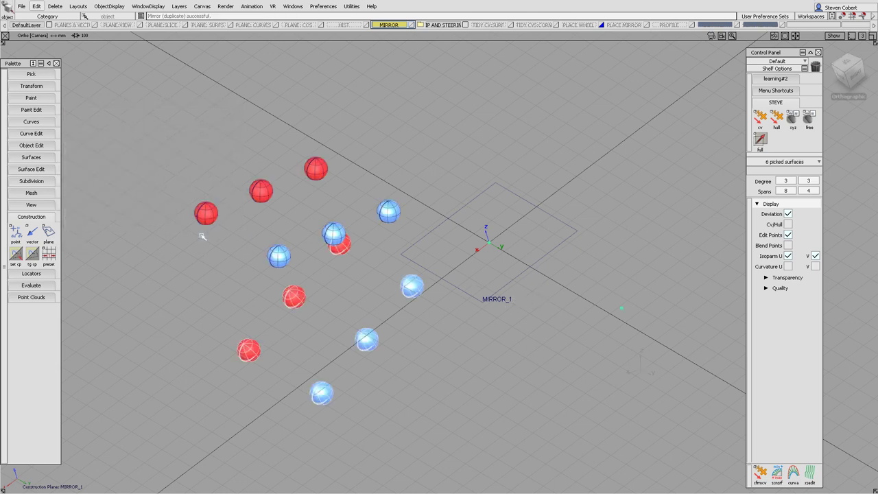
click(855, 77)
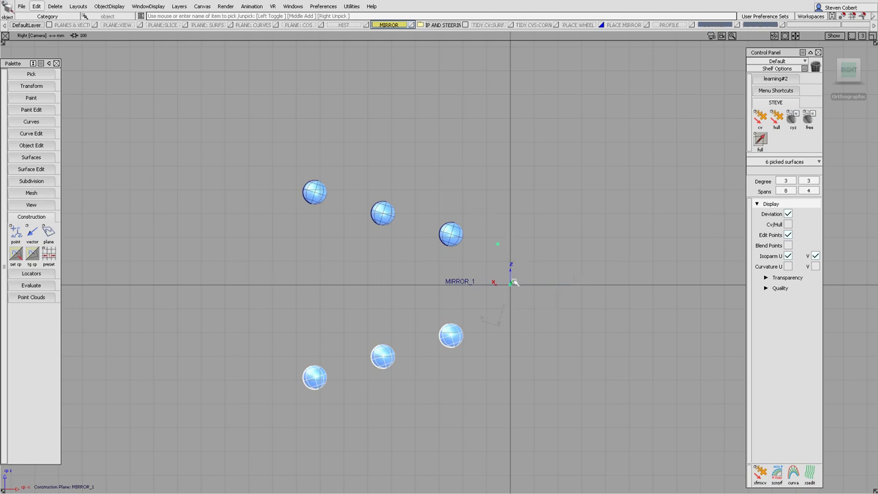
- Delete the six mirrored sphere copies
alt+shift+drag(361, 253, 495, 305)
alt+shift+middle_drag(495, 305, 461, 262)
alt+shift+right_drag(460, 262, 471, 311)
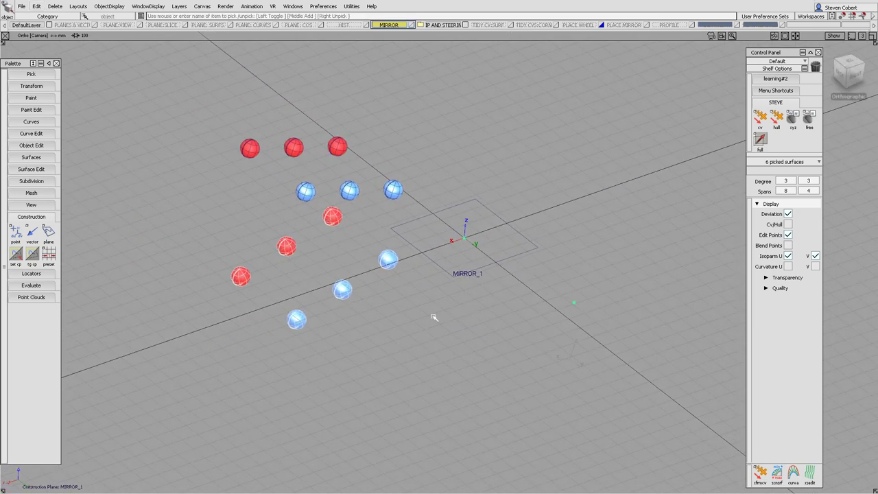
key(Delete)
click(397, 272)
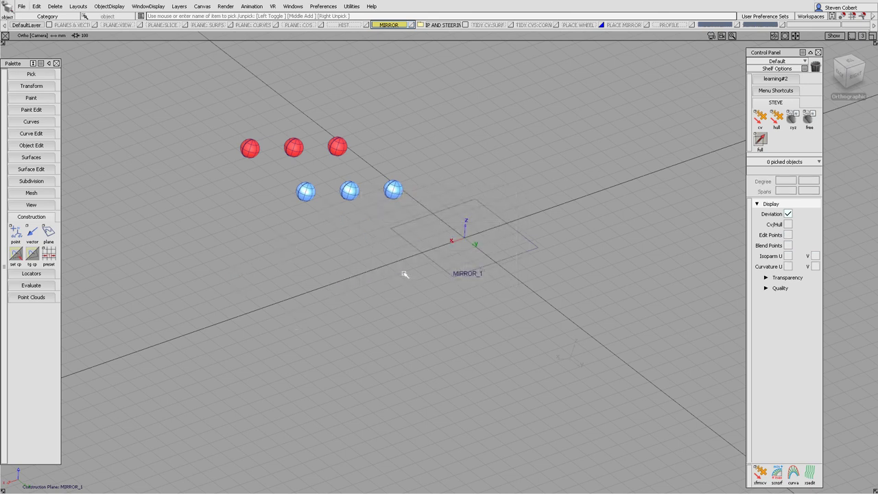
- Deactivate the MIRROR_1 construction plane and mirror all six spheres as objects across the world ground plane
ctrl+shift+middle_drag(405, 274, 406, 348)
ctrl+shift+drag(341, 209, 341, 229)
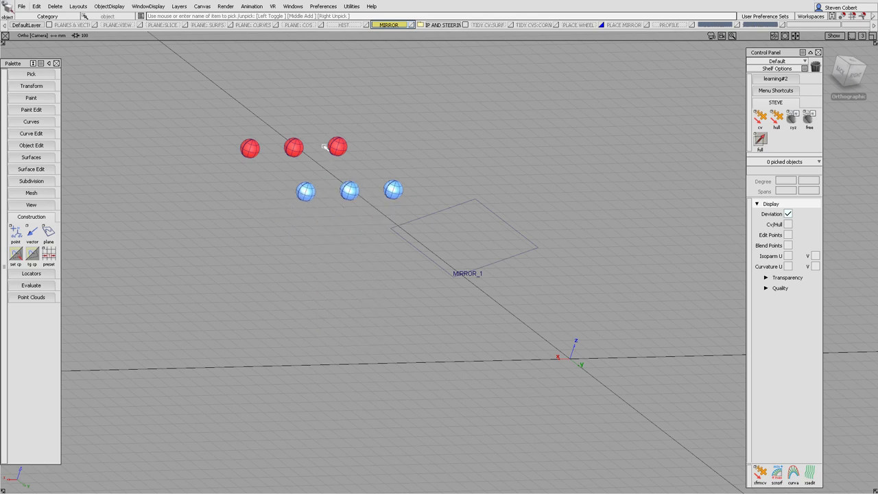
drag(328, 138, 359, 208)
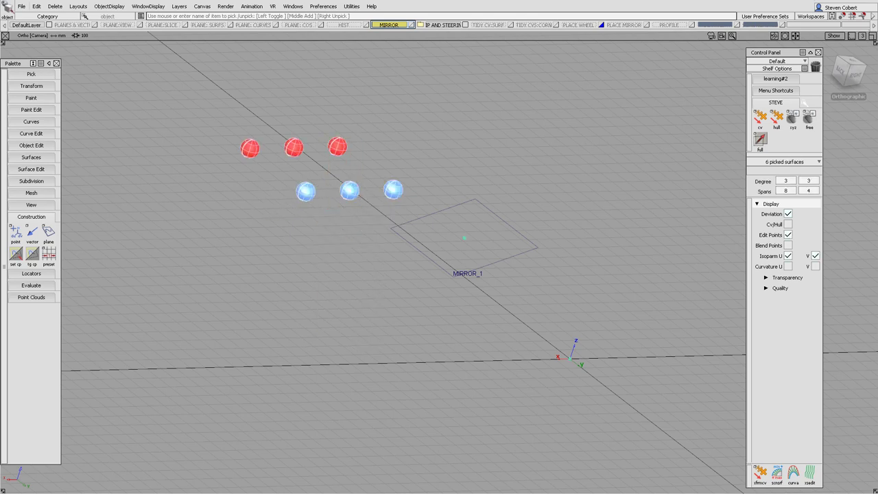
click(854, 74)
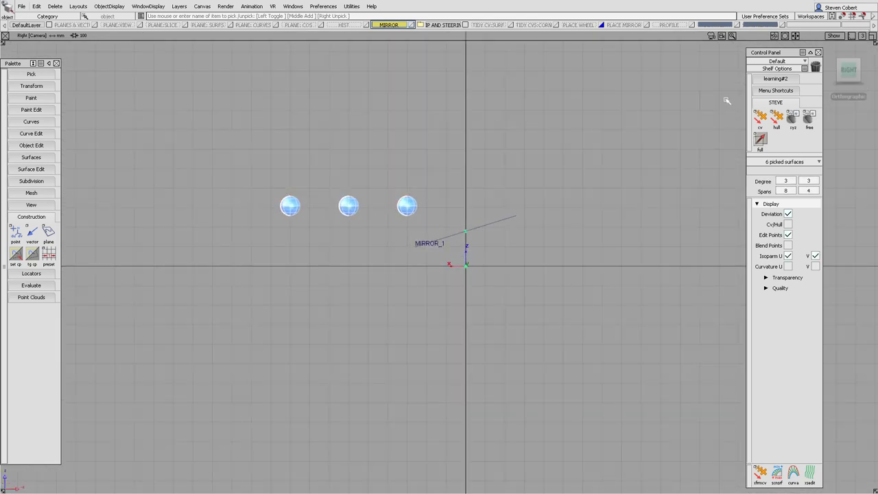
ctrl+shift+middle_drag(334, 153, 341, 199)
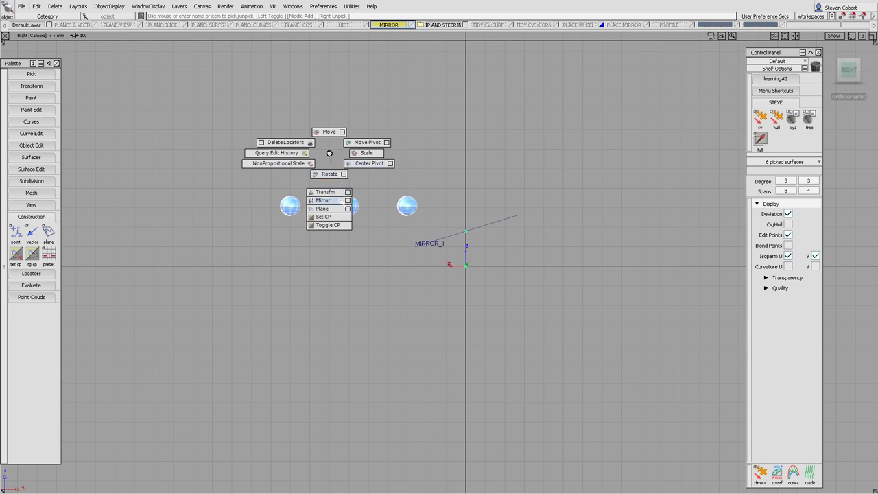
ctrl+shift+middle_drag(329, 154, 322, 201)
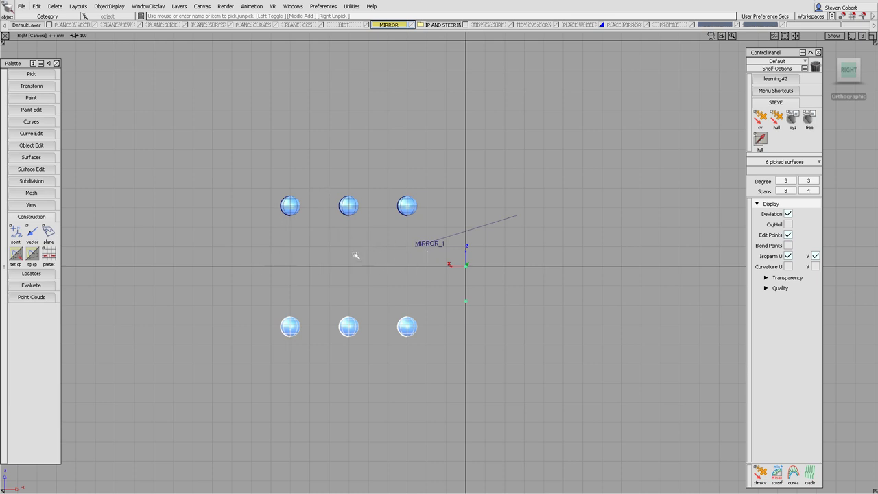
- Delete the six sphere copies mirrored below the world ground plane
alt+shift+drag(355, 253, 454, 297)
alt+shift+middle_drag(453, 296, 432, 268)
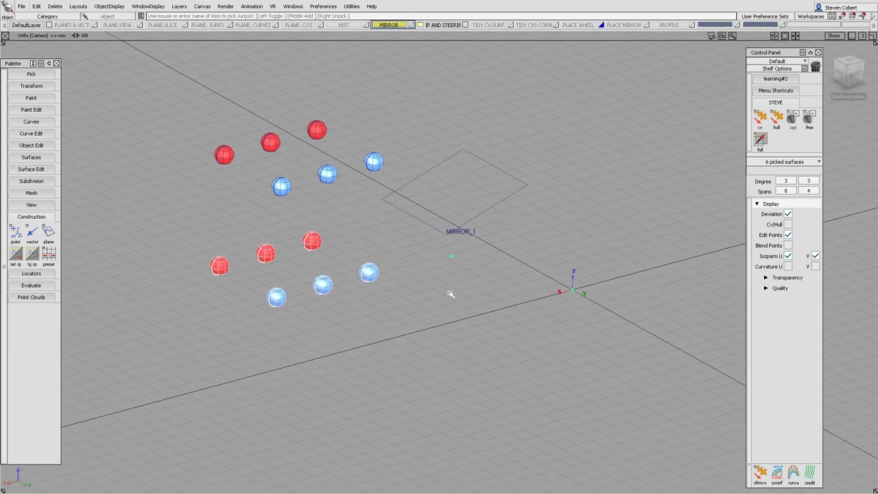
key(Delete)
click(395, 272)
- Pick all six original spheres as components, mirror-duplicate them and check the copies in the right view
mouse_move(394, 273)
alt+shift+middle_down()
mouse_move(357, 259)
mouse_move(391, 286)
alt+shift+middle_up()
ctrl+shift+drag(383, 216, 362, 223)
drag(435, 124, 234, 245)
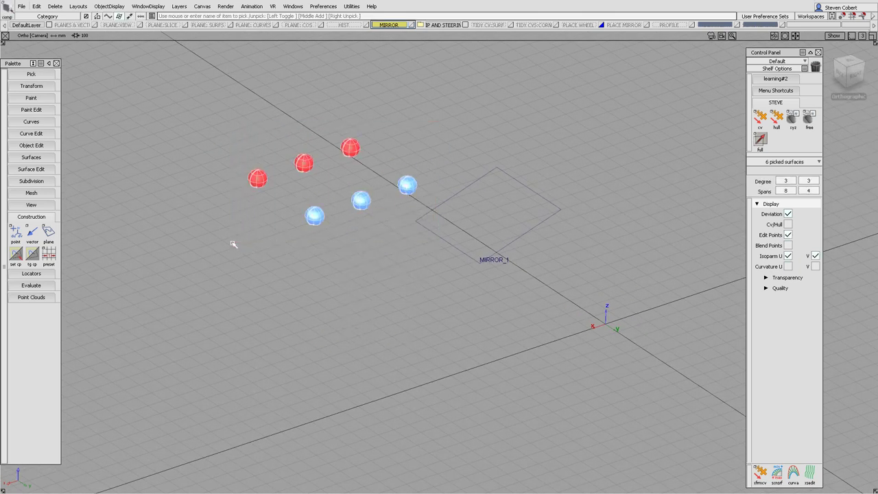
ctrl+shift+drag(401, 279, 403, 323)
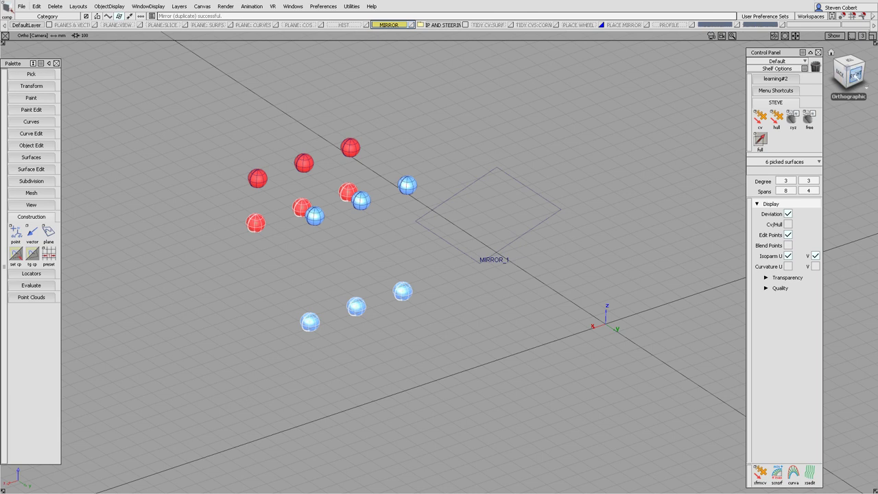
click(856, 74)
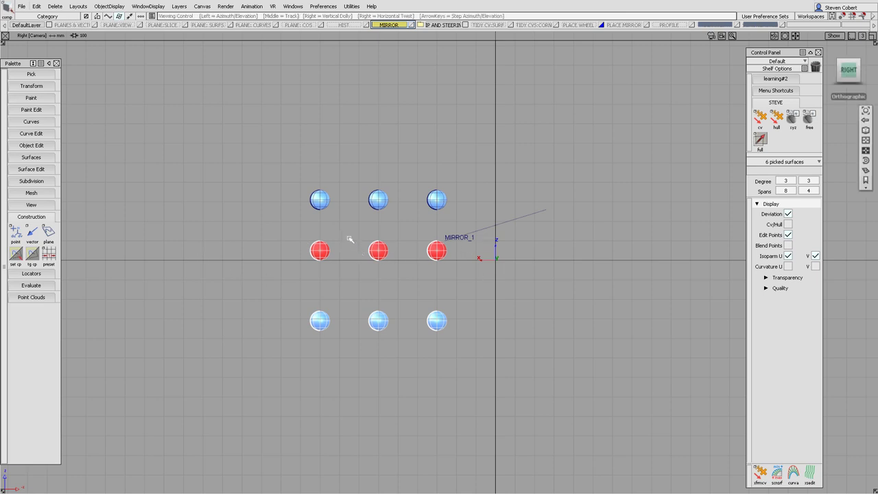
- Pick the red spheres and the blue spheres in turn to inspect where their pivots lie
alt+shift+drag(351, 240, 328, 238)
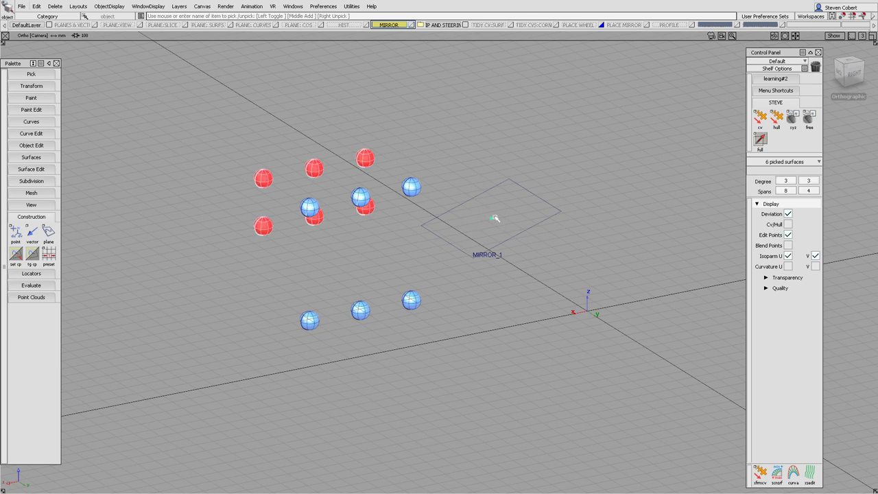
click(854, 73)
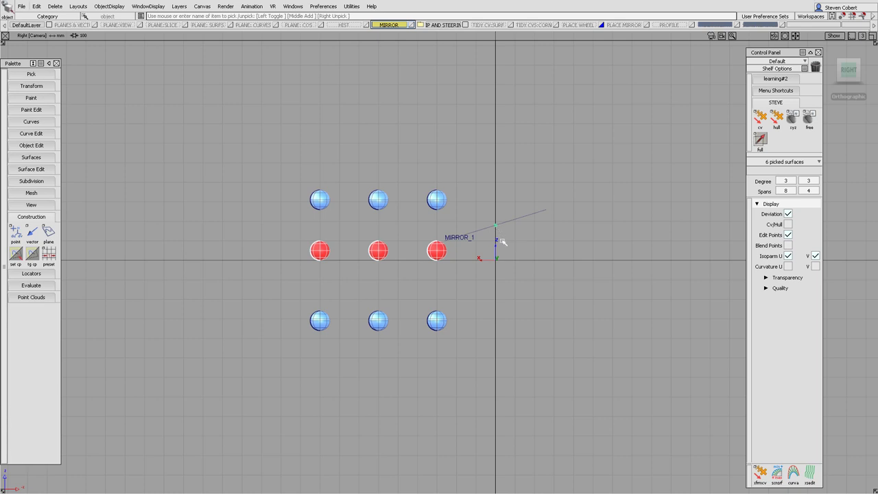
ctrl+shift+drag(465, 321, 461, 258)
ctrl+shift+drag(450, 256, 449, 276)
click(438, 203)
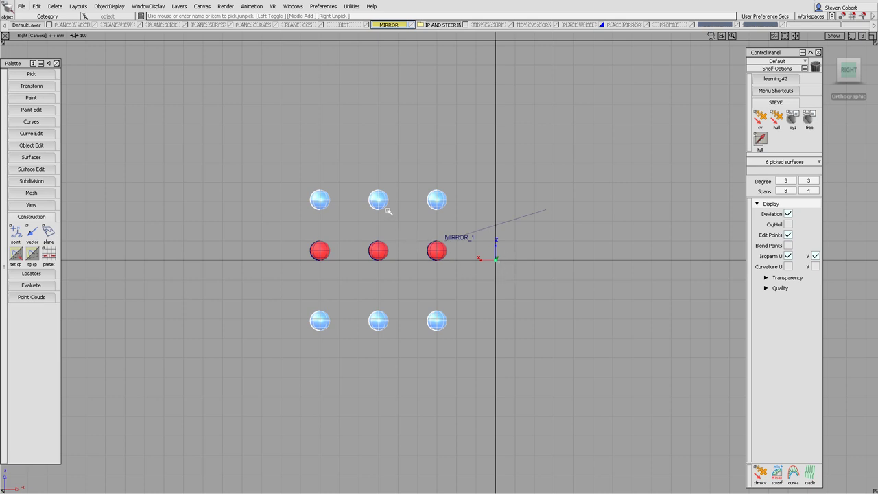
alt+shift+drag(362, 199, 391, 233)
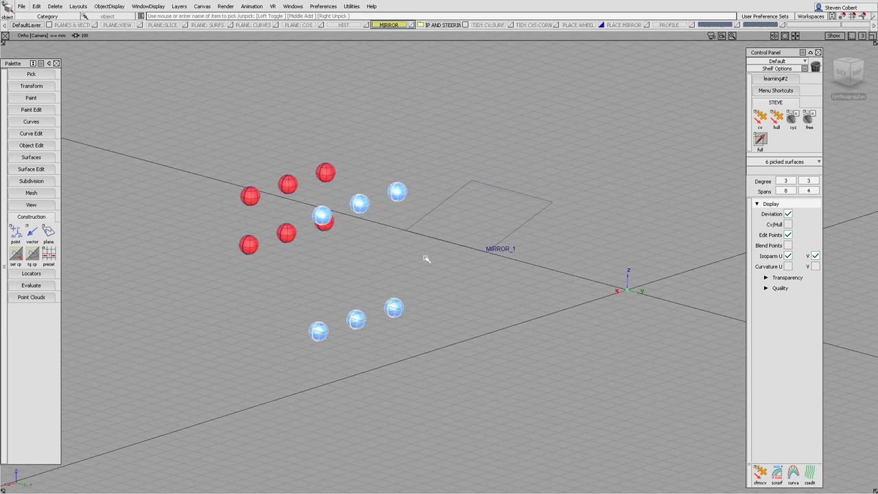
- Delete the mirrored copies and set MIRROR_1 as the active construction plane
ctrl+shift+drag(393, 268, 392, 269)
alt+shift+drag(392, 269, 427, 227)
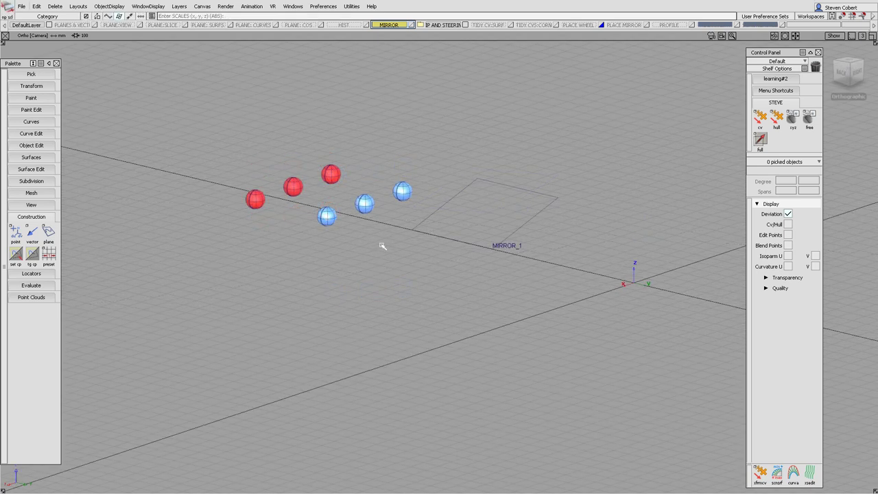
ctrl+shift+drag(382, 246, 392, 304)
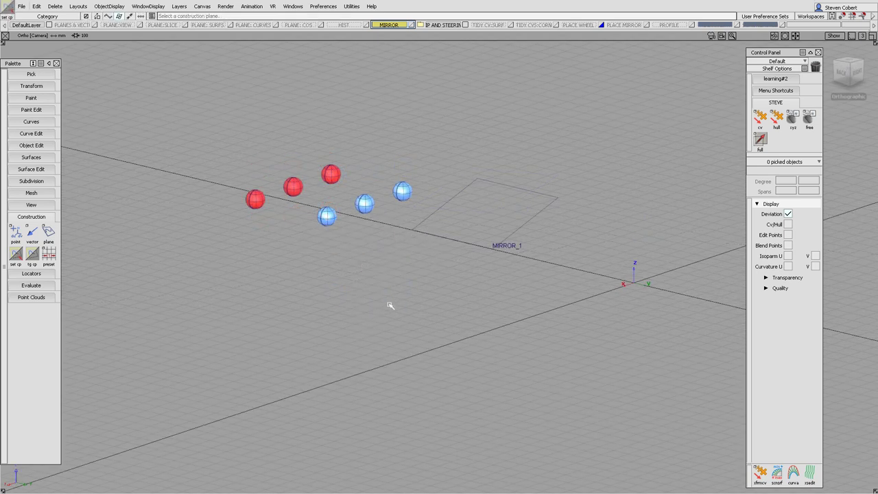
click(440, 209)
- Move the pivot of the three blue spheres to the origin of the MIRROR_1 plane
ctrl+shift+drag(391, 221, 364, 203)
drag(307, 162, 379, 225)
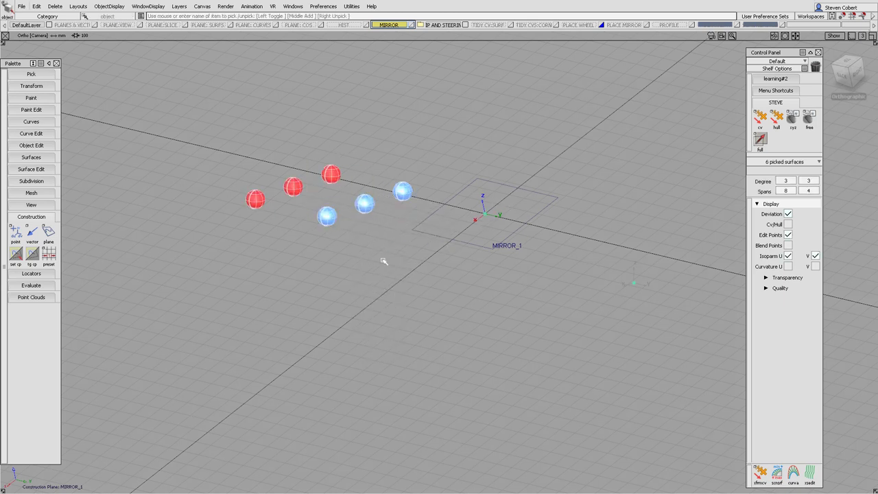
ctrl+shift+drag(376, 227, 376, 245)
click(367, 207)
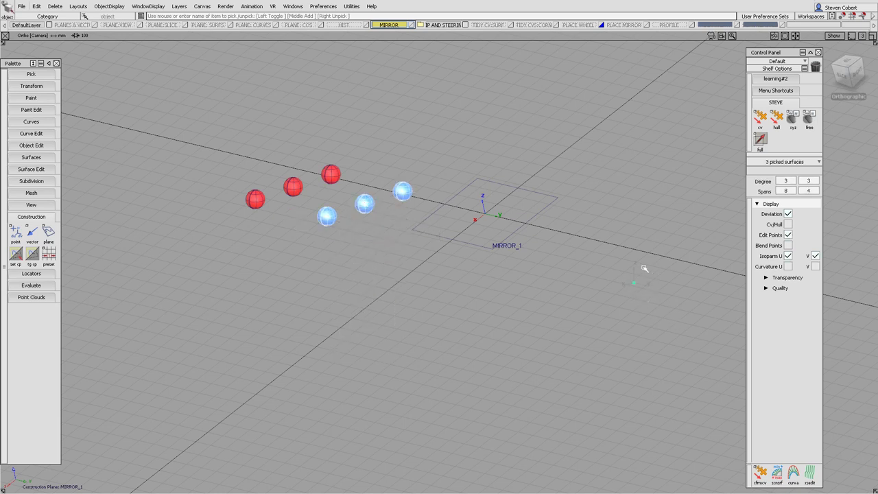
ctrl+shift+middle_drag(432, 289, 457, 276)
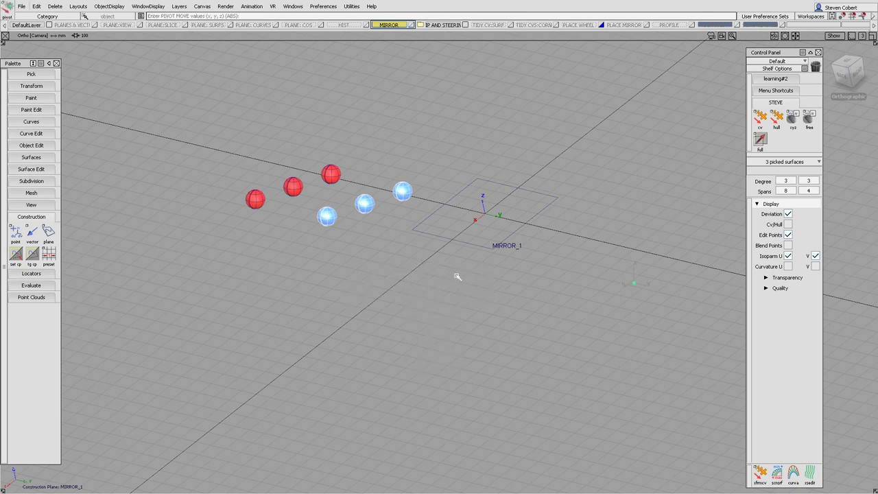
click(488, 218)
- Mirror the three blue spheres as components across the MIRROR_1 plane and delete the mirrored copies
ctrl+shift+drag(486, 320, 361, 256)
alt+shift+drag(313, 240, 400, 235)
drag(416, 173, 343, 246)
ctrl+shift+drag(397, 277, 398, 323)
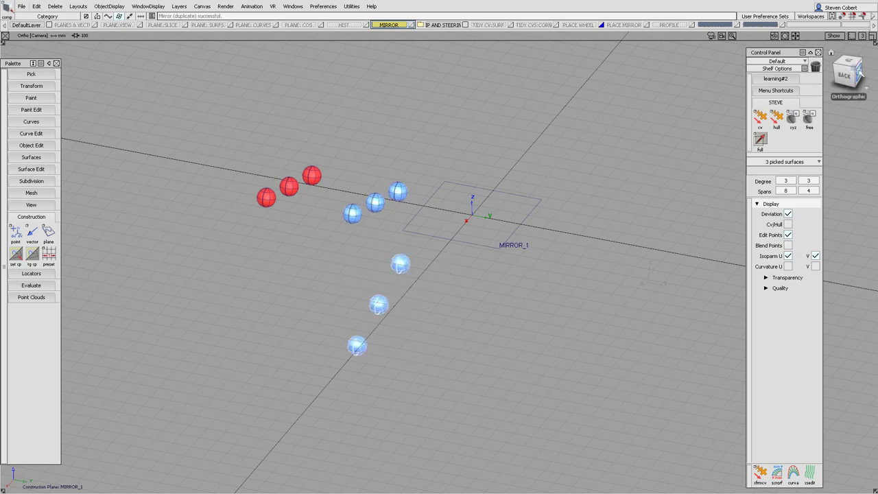
click(858, 72)
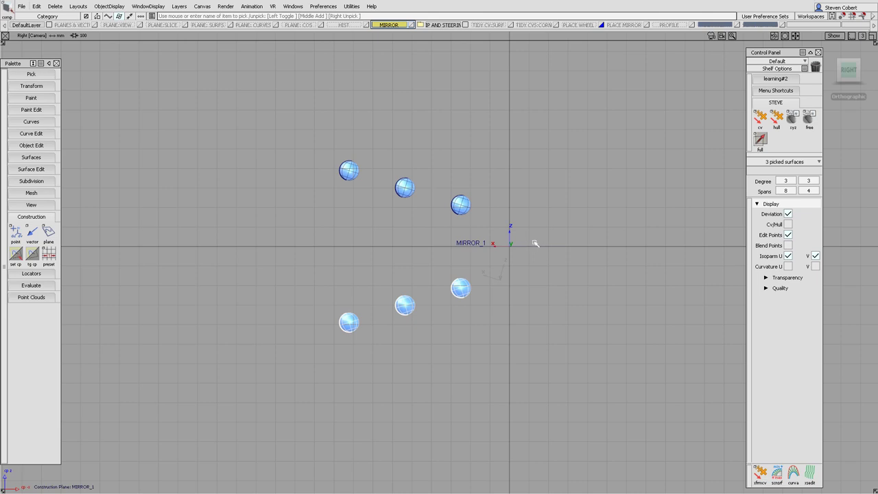
key(Delete)
click(394, 271)
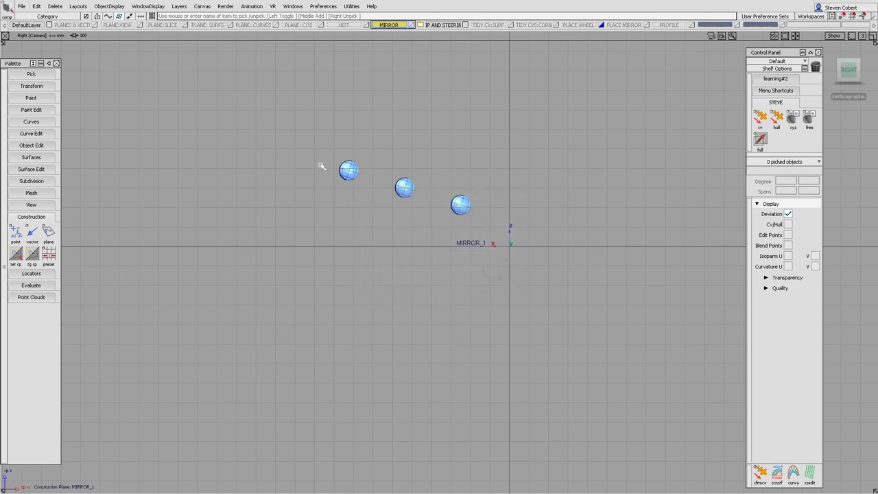
- Mirror all six red and blue spheres as components across the MIRROR_1 plane and delete the mirrored copies
alt+shift+drag(320, 166, 386, 213)
drag(216, 114, 492, 222)
ctrl+shift+drag(468, 185, 461, 233)
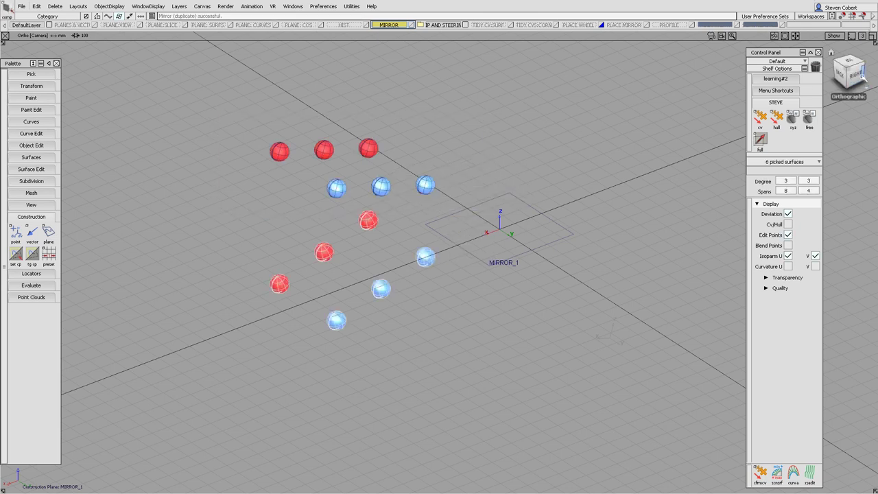
click(857, 75)
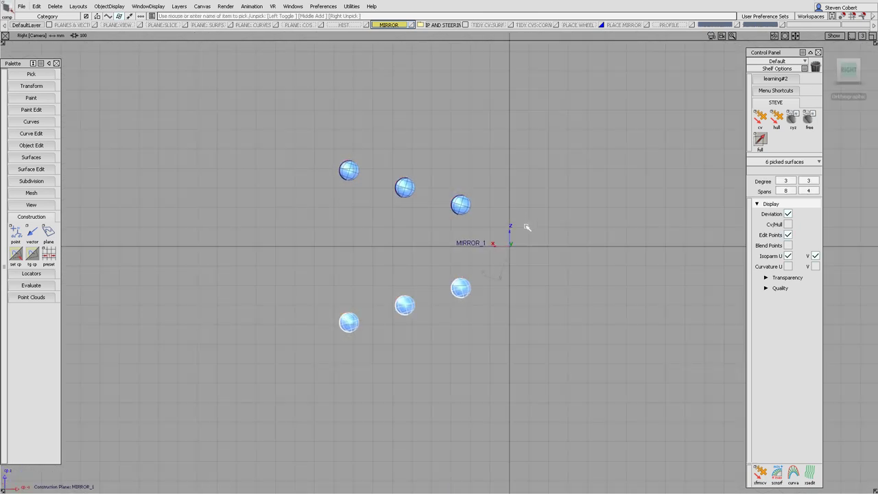
key(Delete)
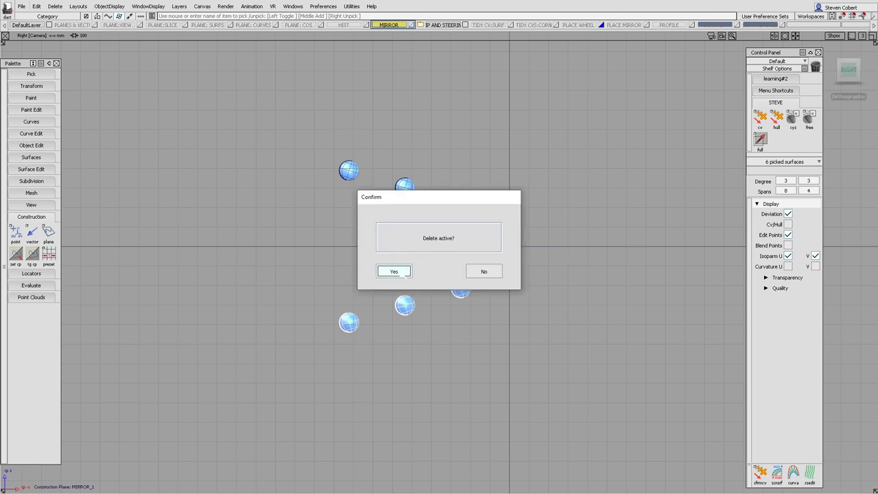
click(394, 271)
- Mirror all six spheres as whole objects across the MIRROR_1 plane and delete the mirrored copies
ctrl+shift+drag(420, 228, 418, 249)
drag(398, 161, 409, 279)
mouse_move(402, 233)
alt+shift+mouse_down()
mouse_move(467, 255)
mouse_move(435, 268)
alt+shift+mouse_up()
mouse_move(453, 332)
ctrl+shift+mouse_down()
mouse_move(438, 285)
mouse_move(376, 306)
mouse_move(405, 265)
mouse_move(284, 345)
mouse_move(234, 354)
ctrl+shift+mouse_up()
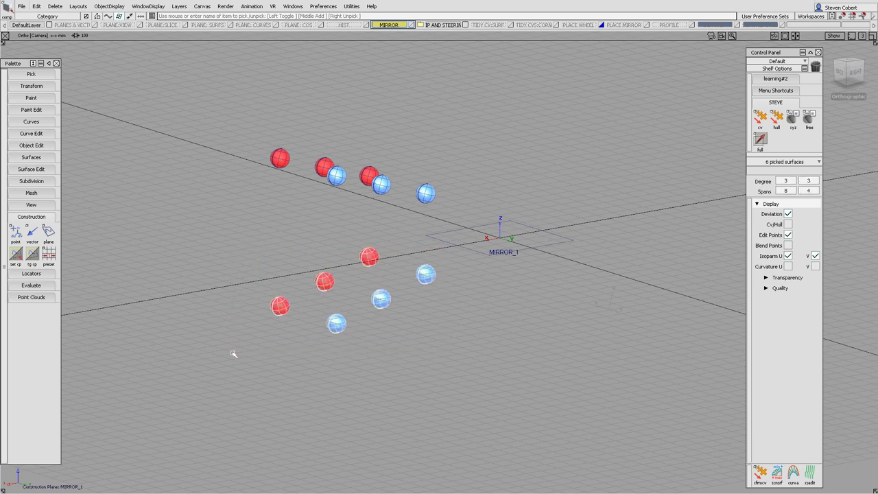
key(Delete)
click(390, 271)
alt+shift+drag(389, 273, 461, 297)
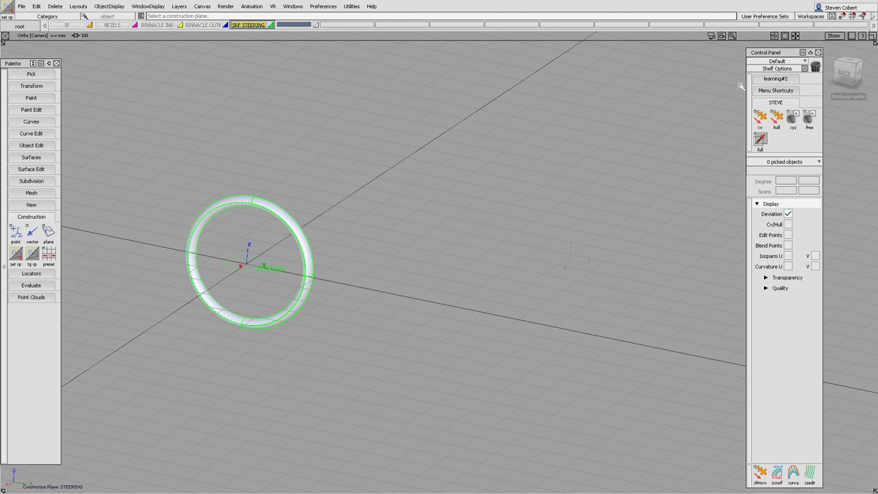
- Examine the steering wheel and its STEERING construction plane from the back and from the right
click(848, 73)
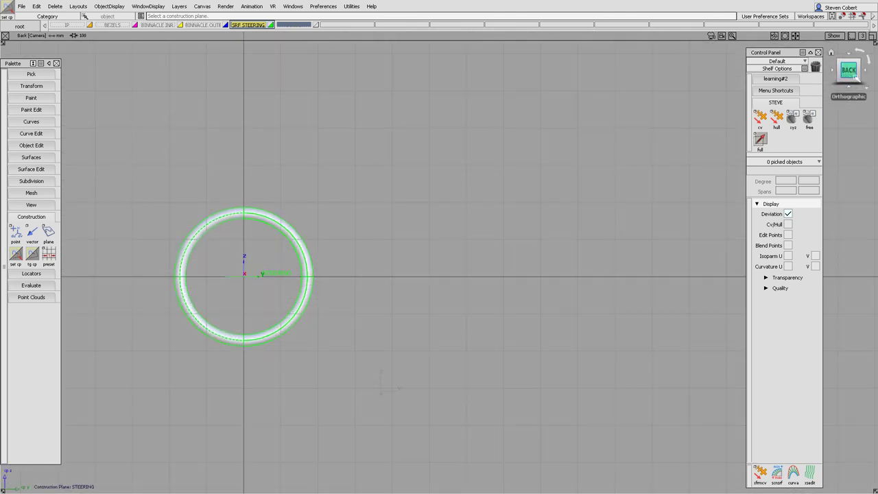
click(864, 71)
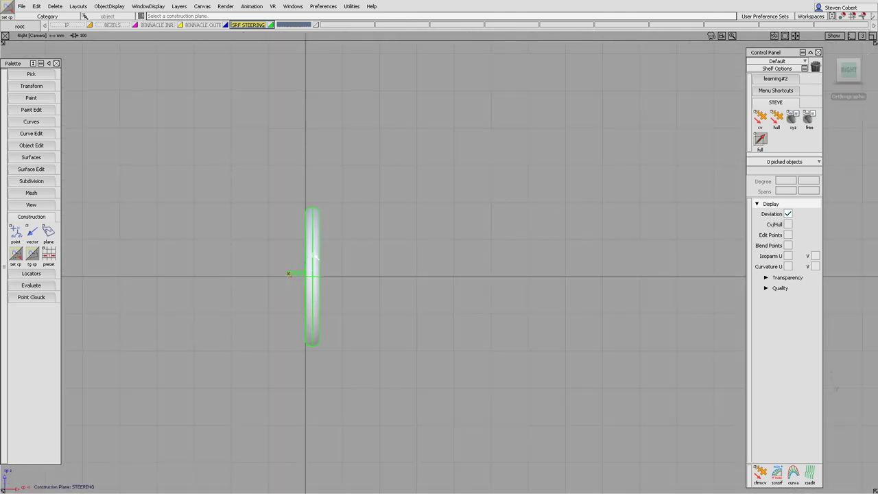
key(alt+shift)
alt+shift+drag(293, 251, 339, 276)
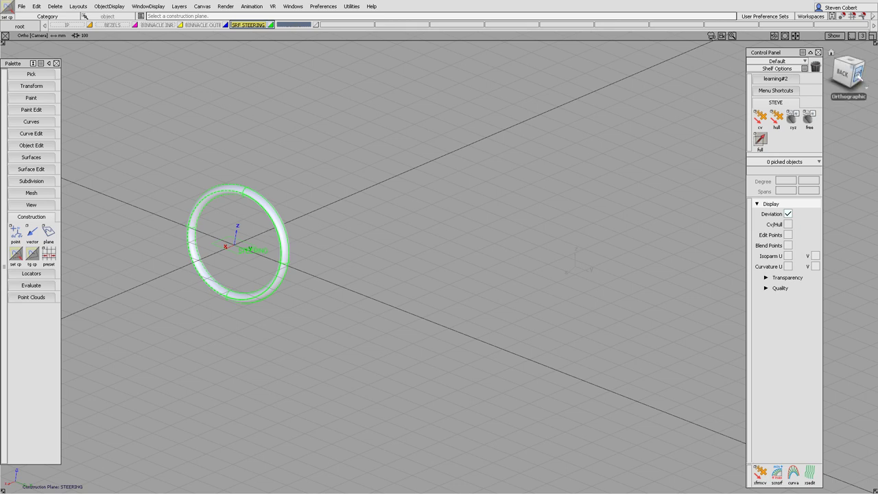
- Pick the four section curves at the top of the steering wheel rim in the right view
click(859, 77)
ctrl+shift+drag(359, 227, 375, 236)
drag(312, 192, 252, 232)
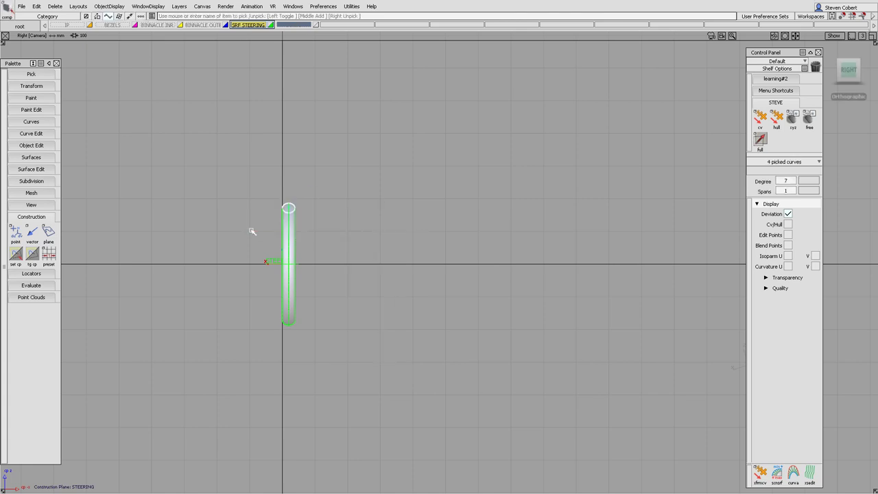
alt+shift+drag(258, 236, 348, 265)
alt+shift+middle_drag(349, 265, 432, 313)
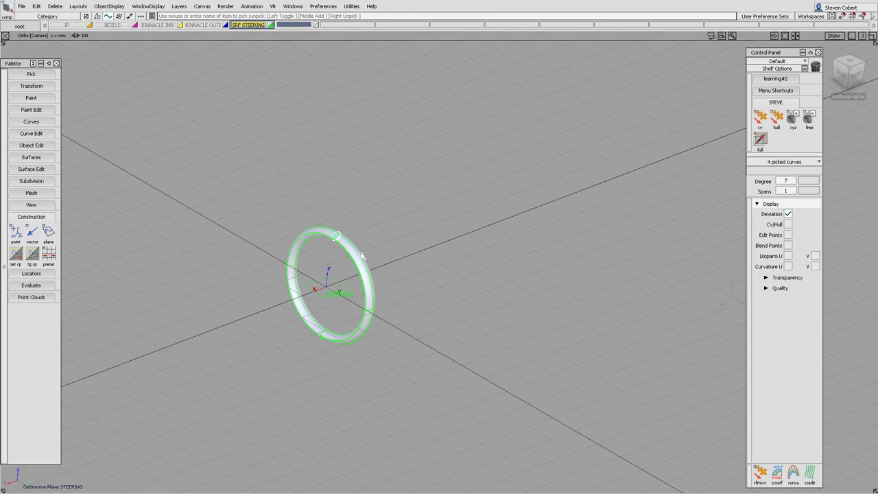
alt+shift+drag(372, 253, 398, 247)
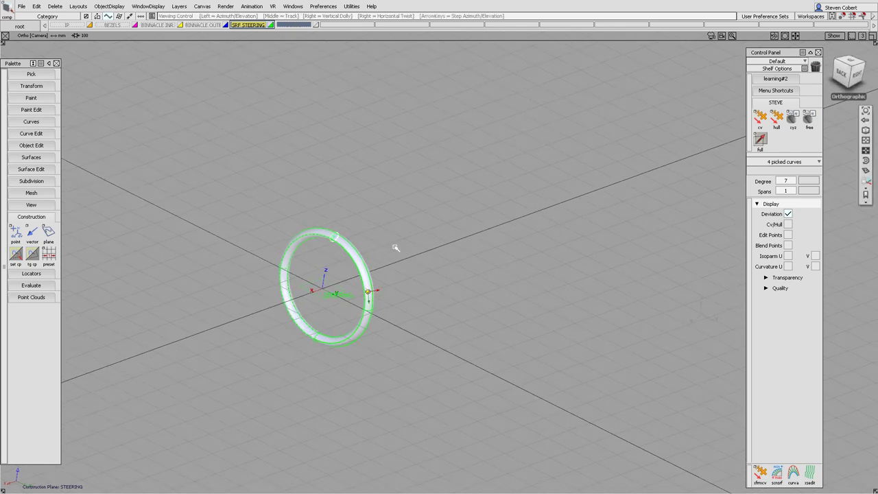
alt+shift+middle_drag(481, 247, 441, 222)
alt+shift+drag(441, 221, 343, 246)
alt+shift+middle_drag(343, 247, 382, 228)
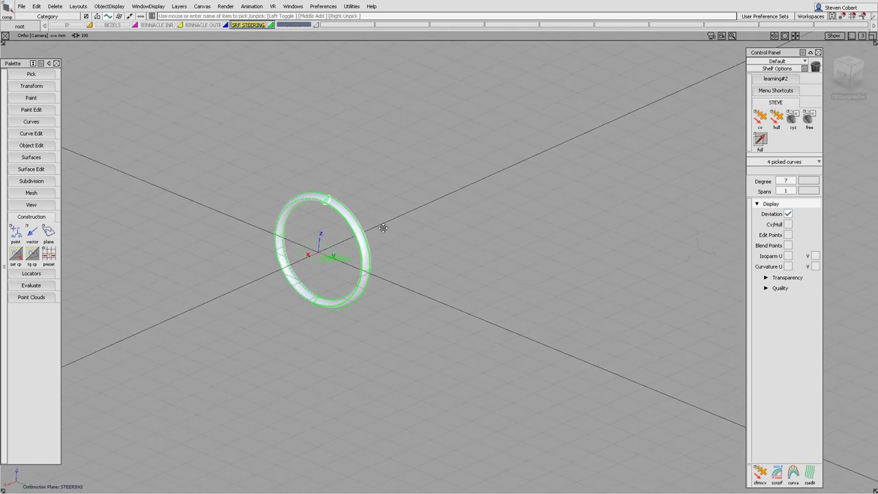
- Delete the eight surfaces of the steering wheel rim, keeping the section curves
mouse_move(388, 323)
ctrl+shift+mouse_down()
mouse_move(382, 267)
mouse_move(365, 281)
mouse_move(398, 293)
ctrl+shift+mouse_up()
key(Delete)
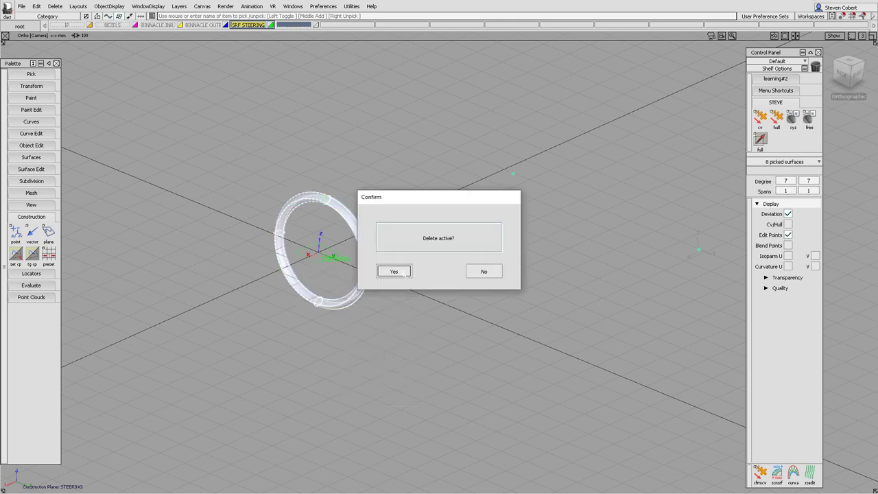
click(404, 273)
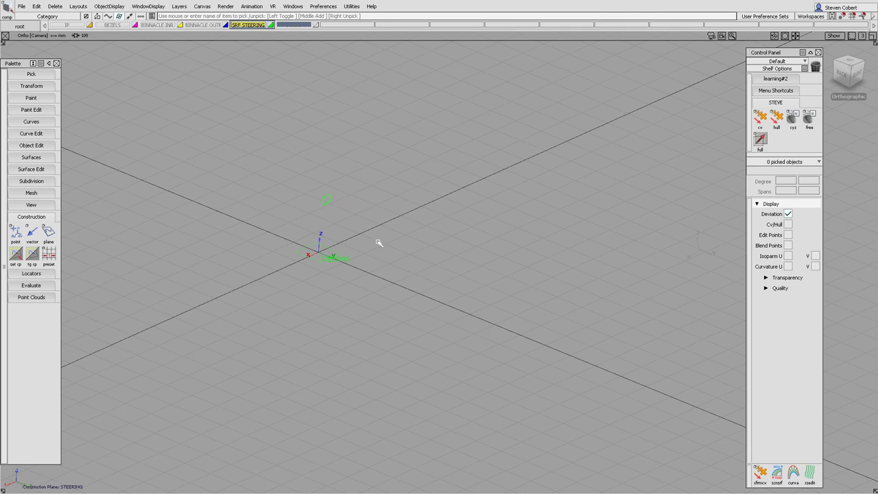
- Revolve the four rim section curves about the X axis of the active STEERING construction plane
click(31, 158)
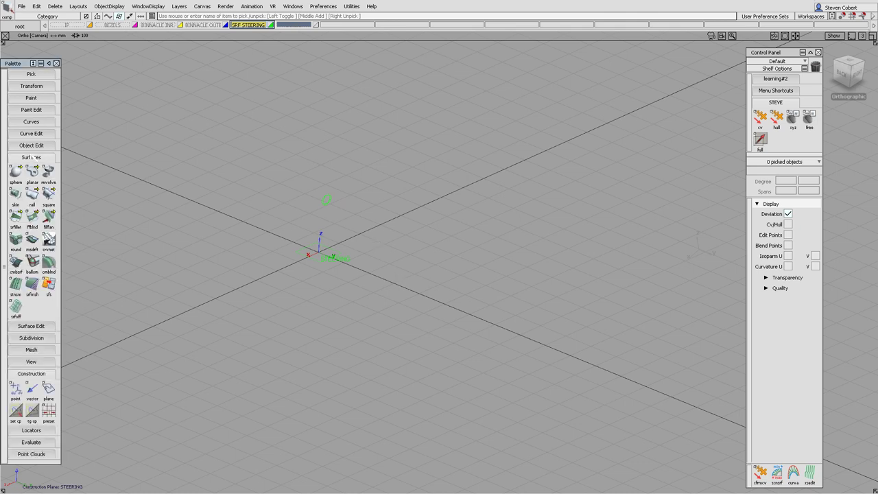
double_click(48, 173)
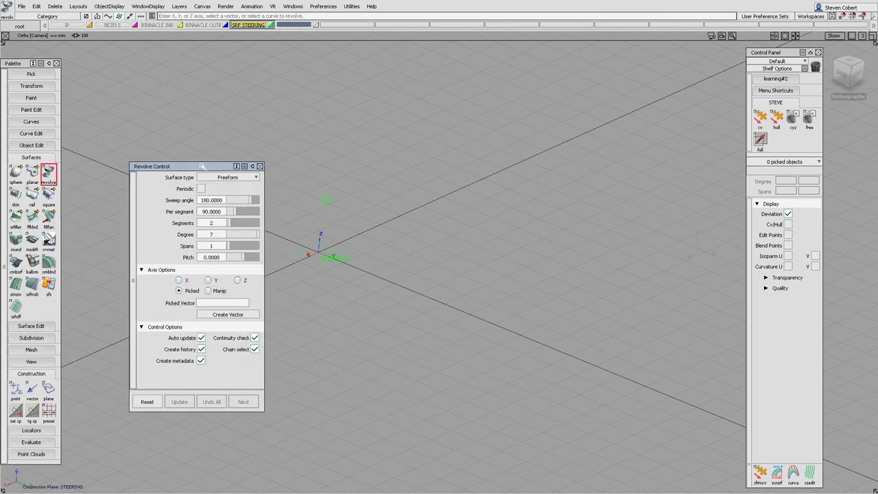
drag(201, 167, 193, 94)
drag(285, 169, 357, 221)
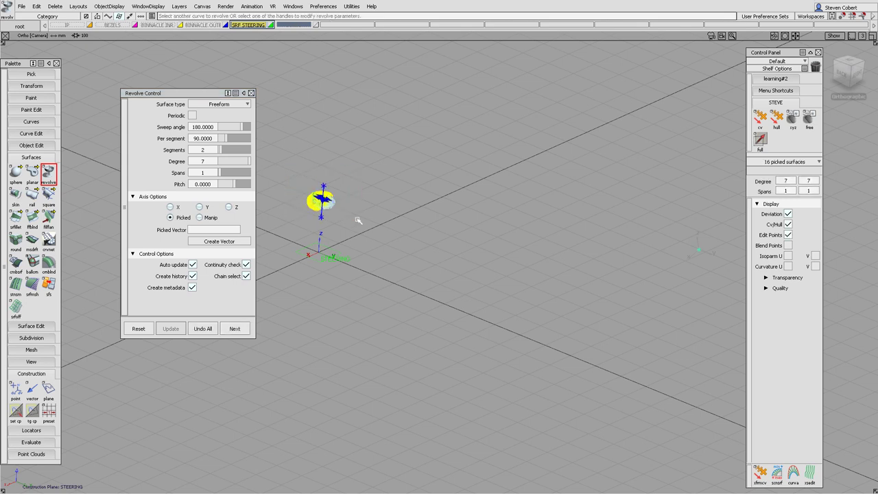
alt+shift+drag(354, 227, 479, 187)
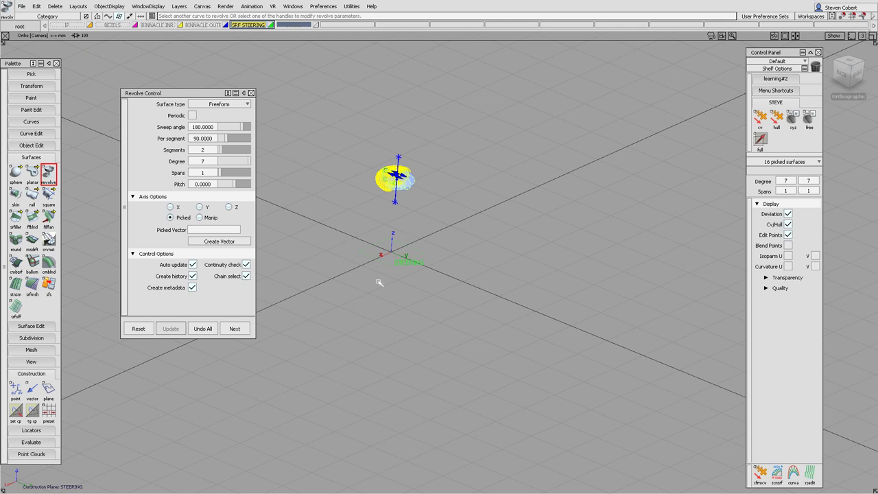
click(170, 207)
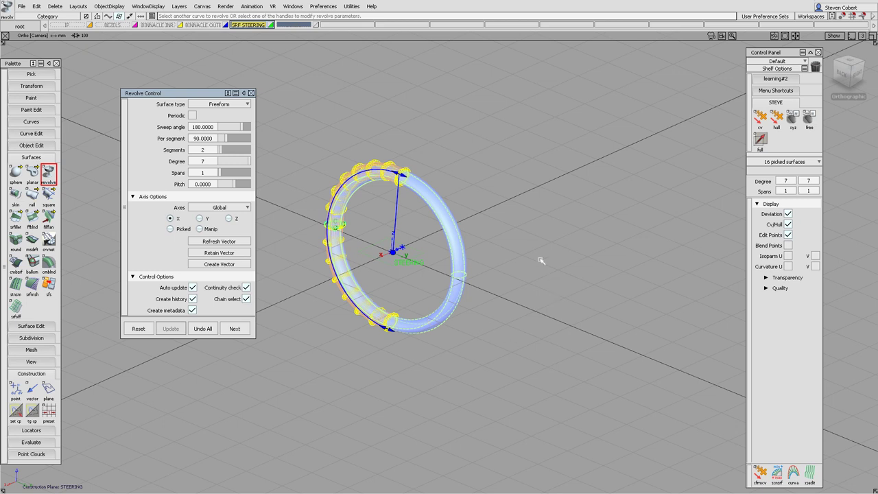
- Switch from the STEERING plane back to the world coordinate system and delete the revolved rim surfaces
ctrl+shift+middle_drag(537, 248, 541, 317)
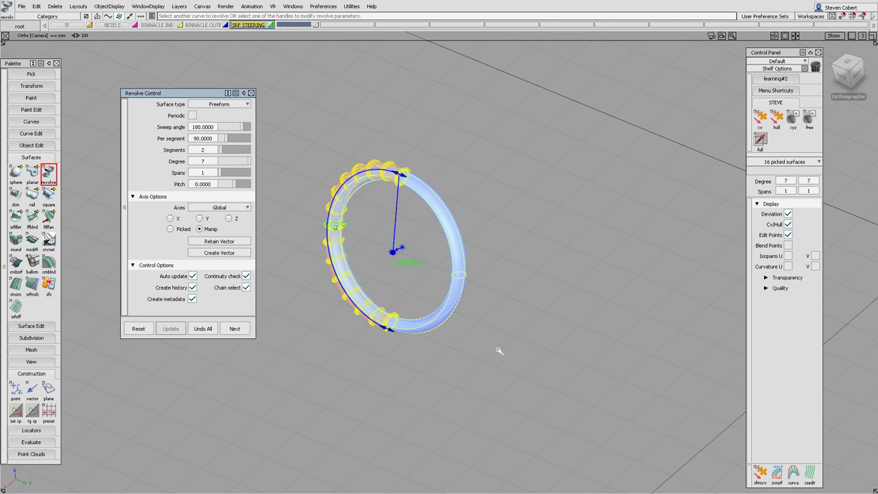
ctrl+shift+drag(400, 298, 393, 275)
drag(367, 233, 320, 263)
drag(367, 198, 314, 210)
key(Delete)
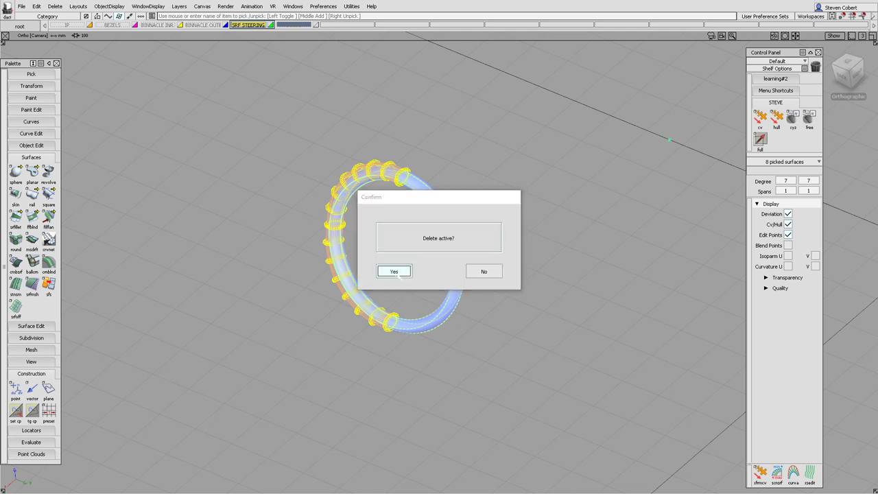
click(394, 269)
- Revolve the four section curves about the world X axis, inspect the shape and delete the resulting surfaces
alt+shift+drag(419, 245, 391, 234)
click(50, 175)
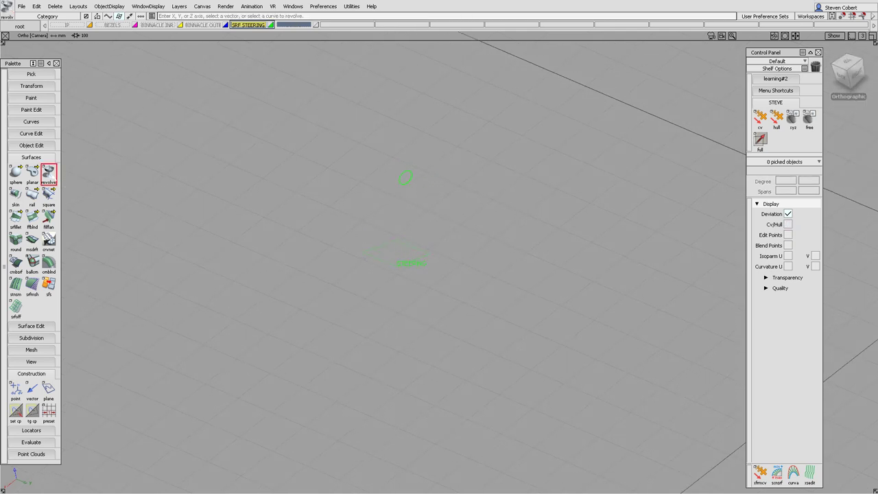
drag(379, 159, 403, 186)
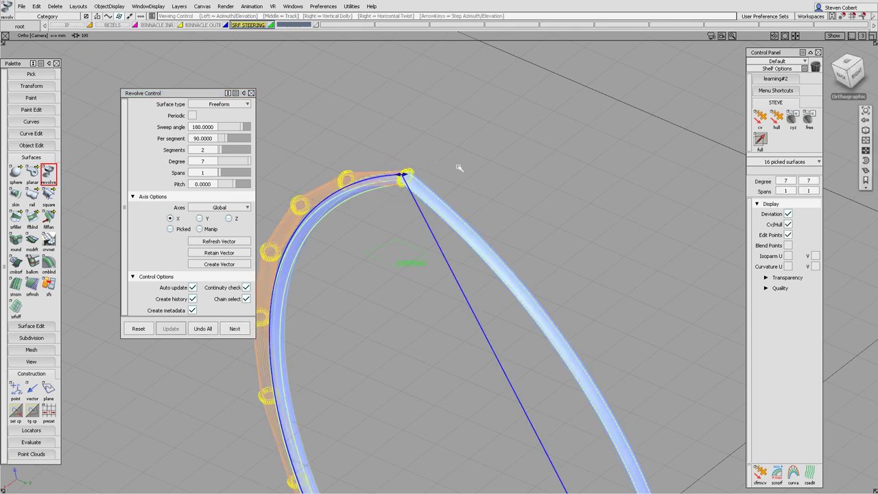
alt+shift+right_drag(459, 170, 477, 282)
alt+shift+middle_drag(477, 283, 404, 173)
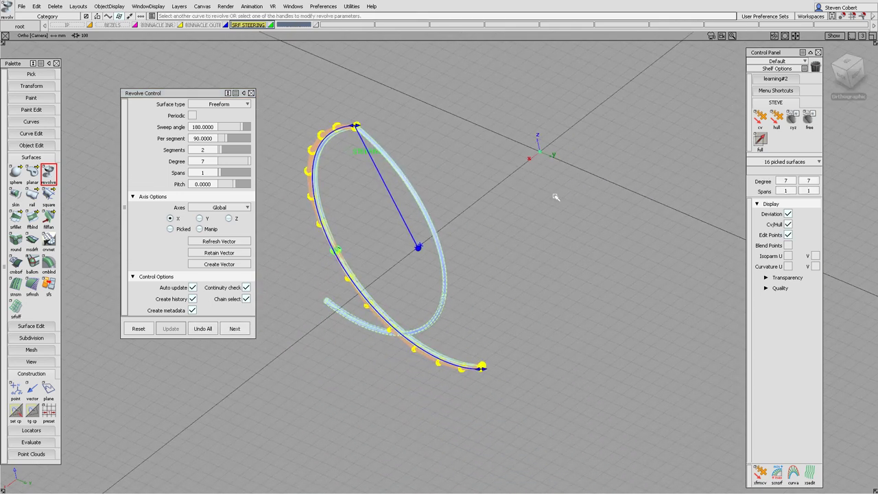
key(shift+alt)
alt+shift+drag(381, 175, 412, 268)
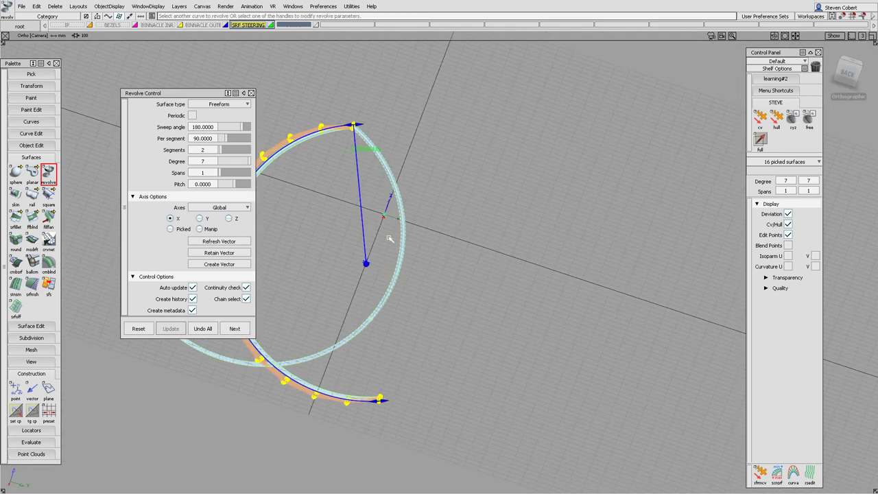
alt+shift+drag(506, 215, 371, 184)
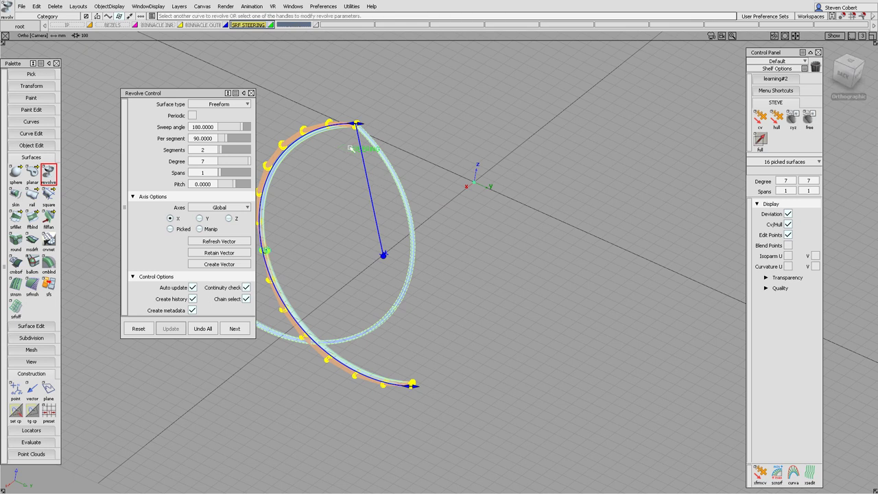
key(Delete)
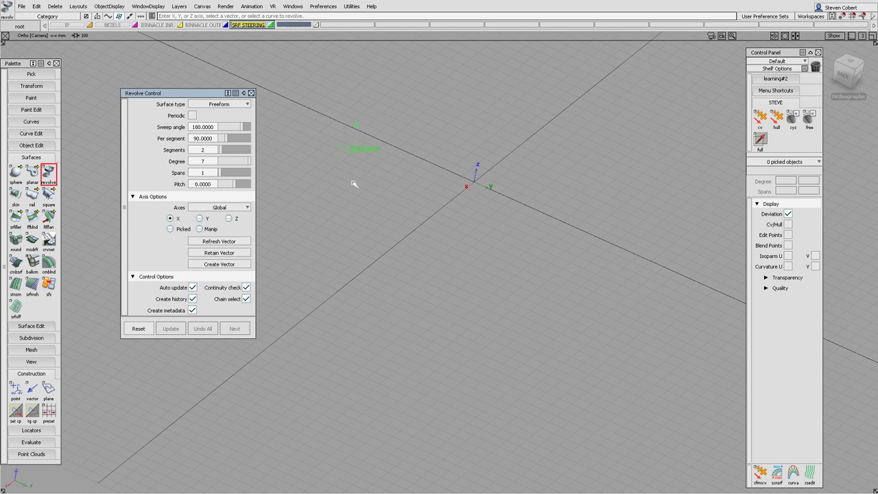
- Set STEERING as the active construction plane
ctrl+shift+middle_drag(352, 182, 357, 247)
ctrl+shift+drag(354, 247, 354, 247)
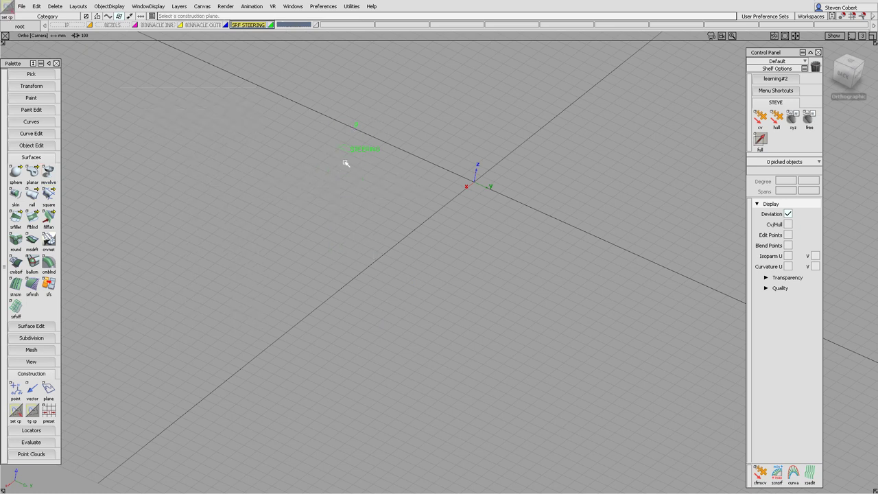
click(351, 151)
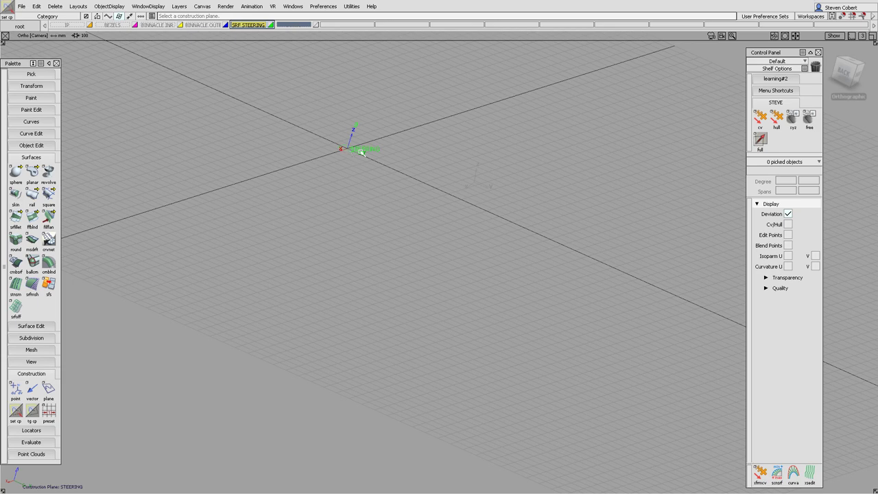
- Create a construction vector with its name shown at the STEERING plane's origin, pointing along the plane's X axis
alt+shift+drag(362, 153, 394, 206)
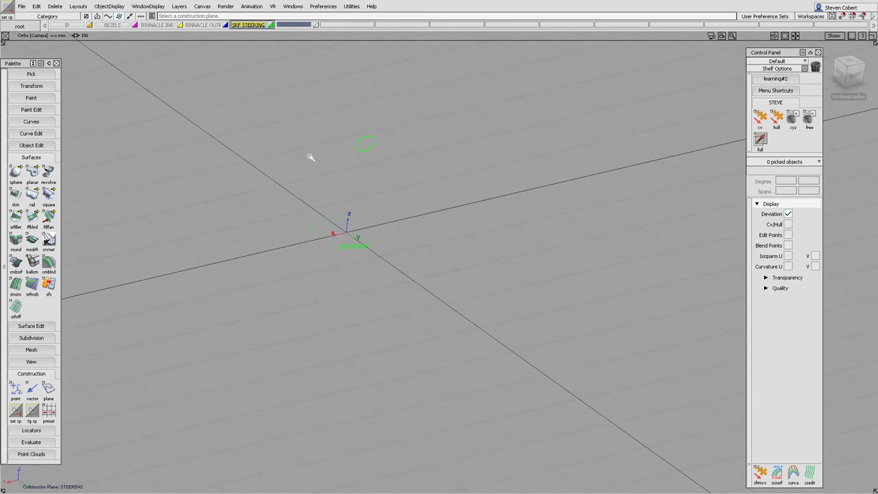
click(40, 157)
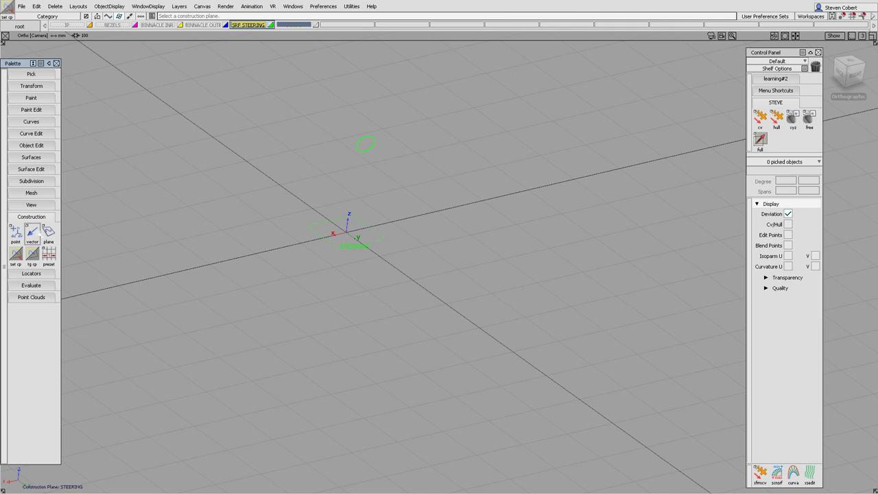
double_click(32, 234)
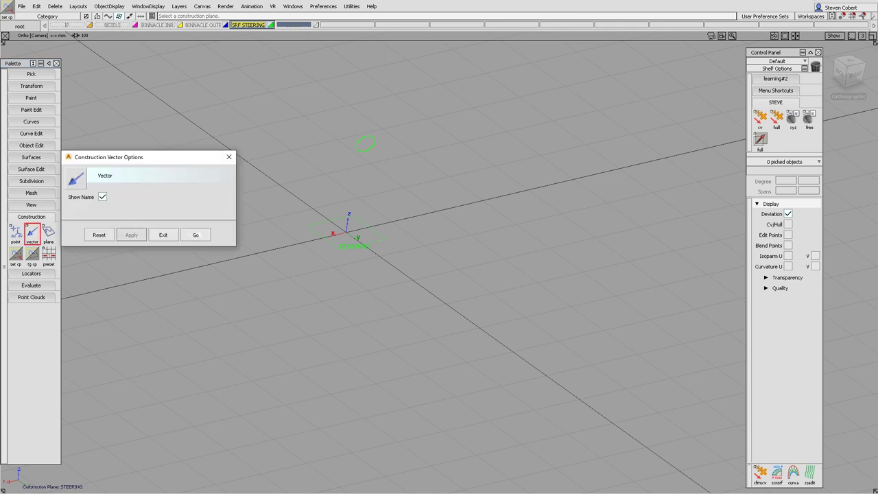
click(196, 235)
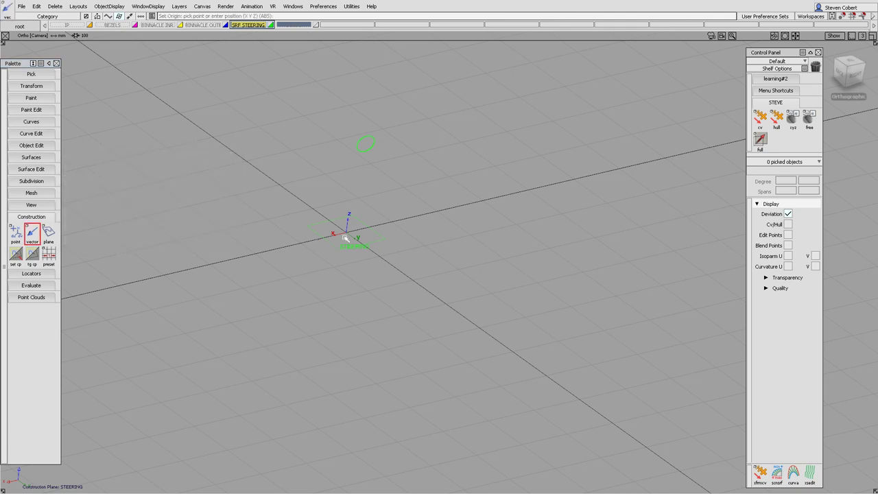
click(345, 238)
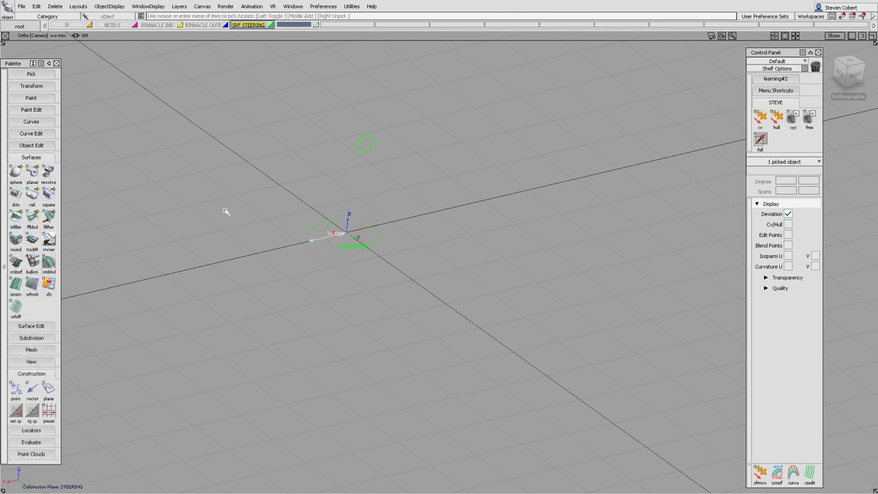
- Unpick the vector and switch from the STEERING plane back to the world coordinate system
ctrl+shift+click(226, 211)
ctrl+shift+drag(226, 211, 226, 192)
ctrl+shift+middle_drag(252, 201, 253, 278)
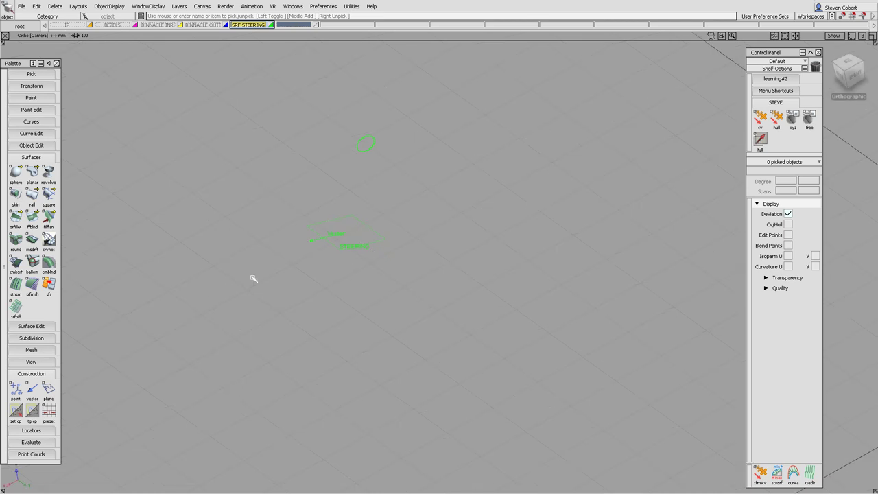
- Revolve the four rim section curves around the construction vector, using the Picked axis option
double_click(49, 172)
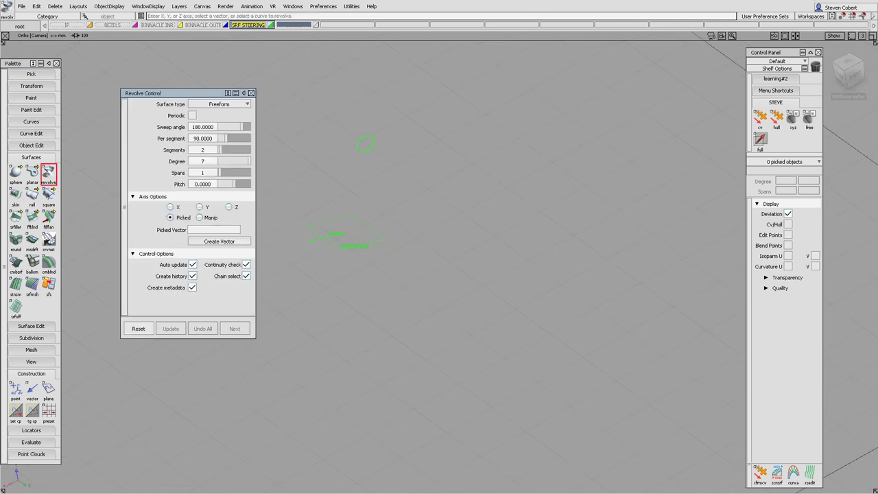
drag(345, 121, 378, 161)
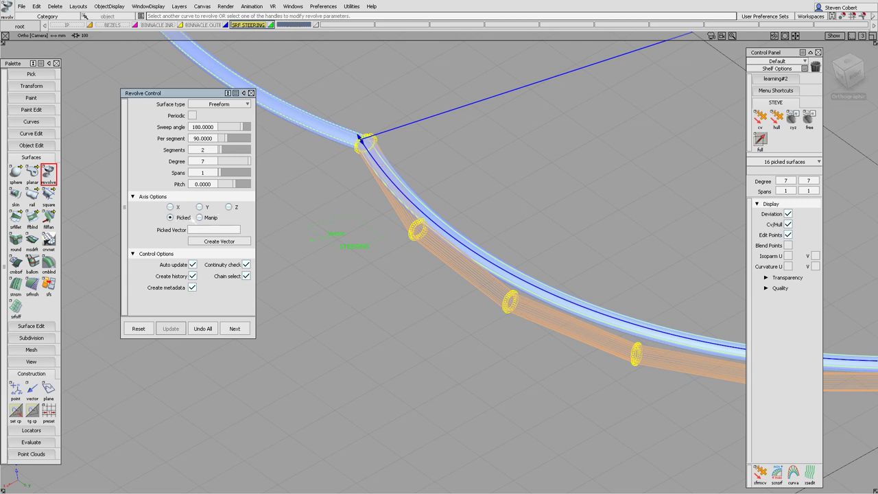
click(312, 240)
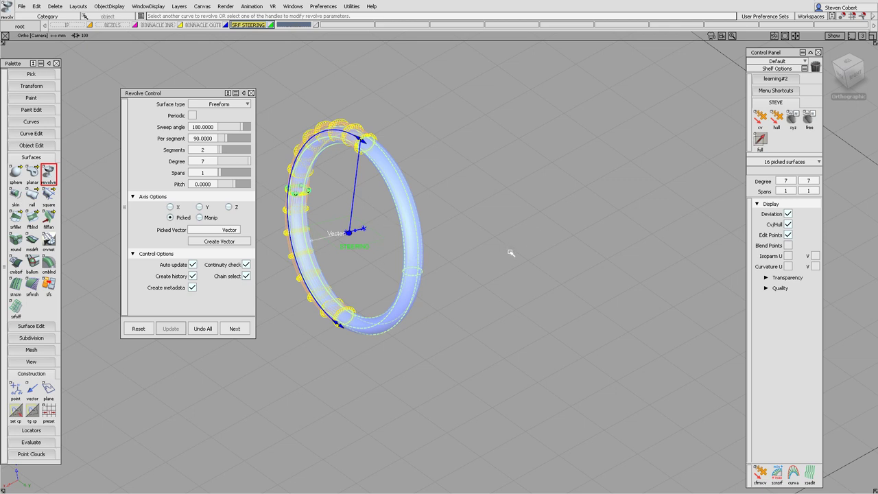
- Pick the construction vector and examine its name, origin and endpoint in the Information Window
ctrl+shift+drag(471, 322, 466, 302)
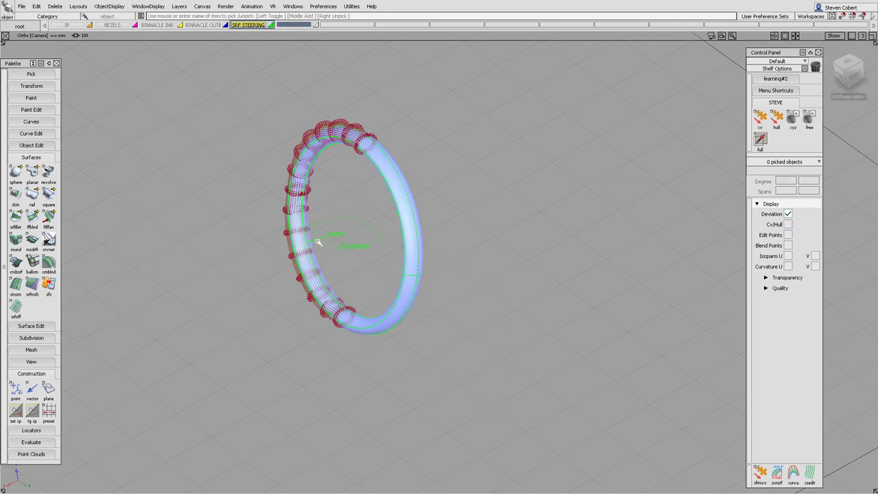
click(318, 242)
key(ctrl+5)
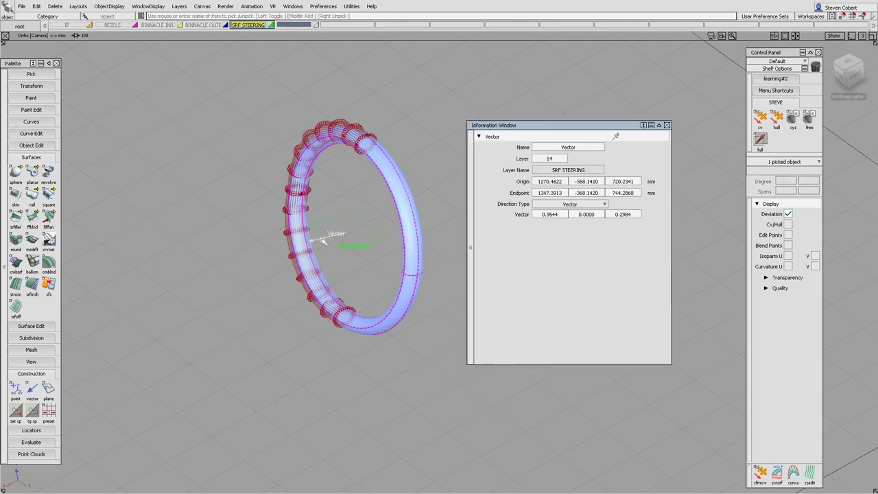
drag(576, 147, 564, 146)
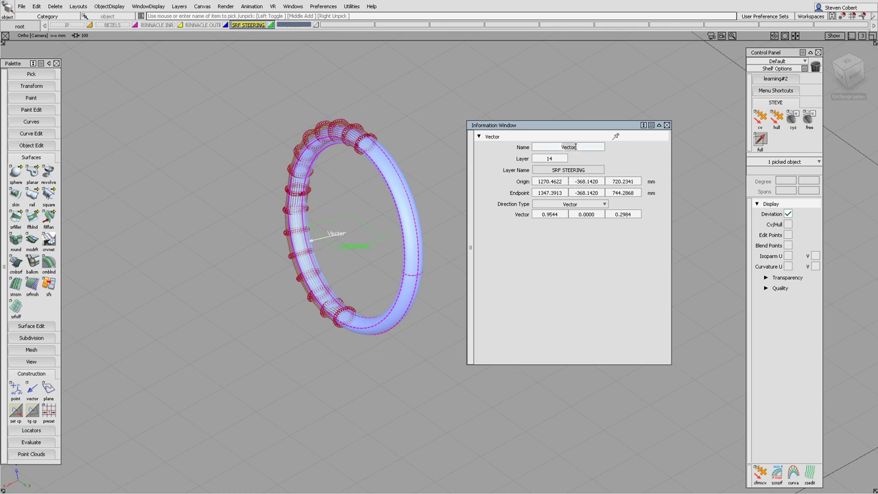
key(BackSpace)
key(Return)
click(667, 125)
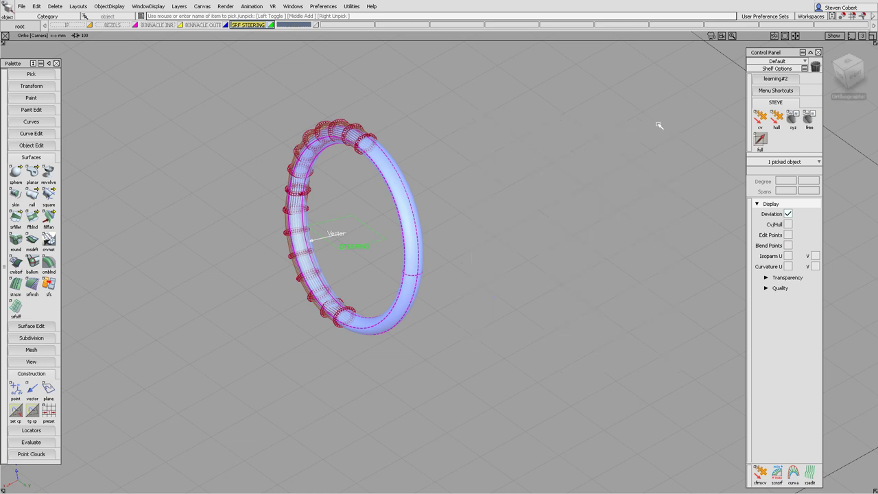
ctrl+shift+drag(479, 254, 479, 232)
alt+shift+drag(372, 235, 411, 231)
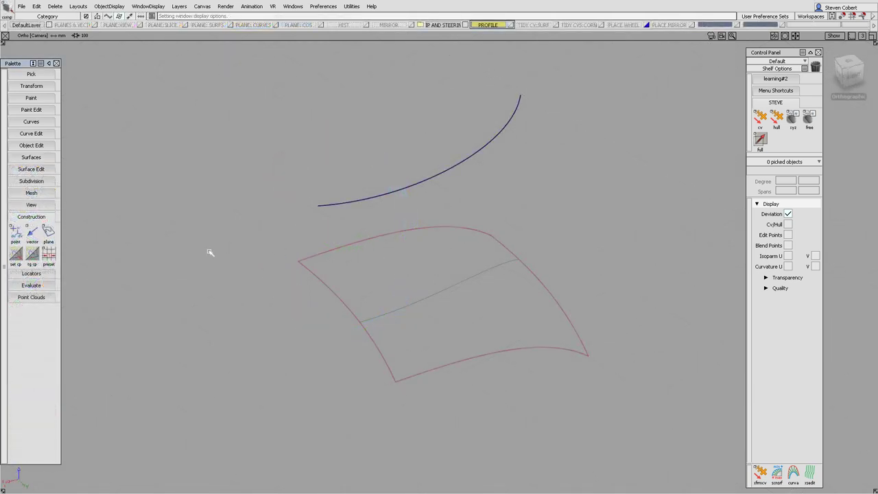
- Create a Geom construction plane at the lower end of the dark blue curve, perpendicular to the curve, and set it as current
double_click(48, 234)
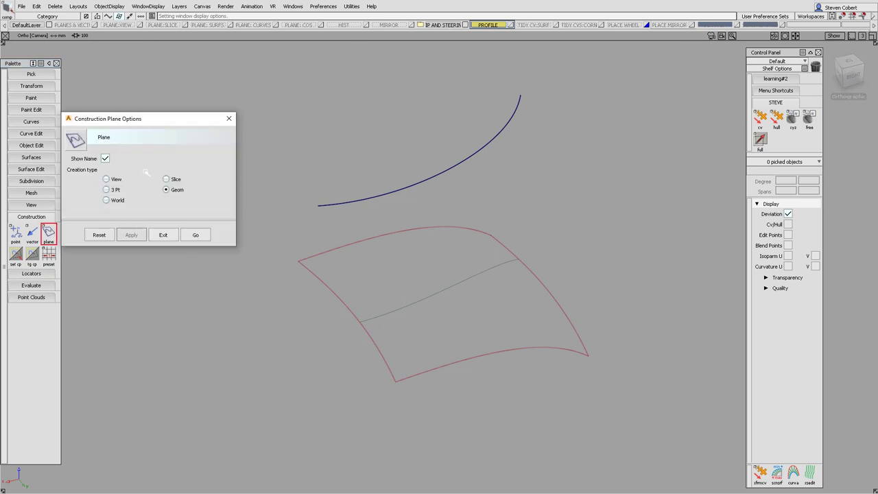
click(204, 234)
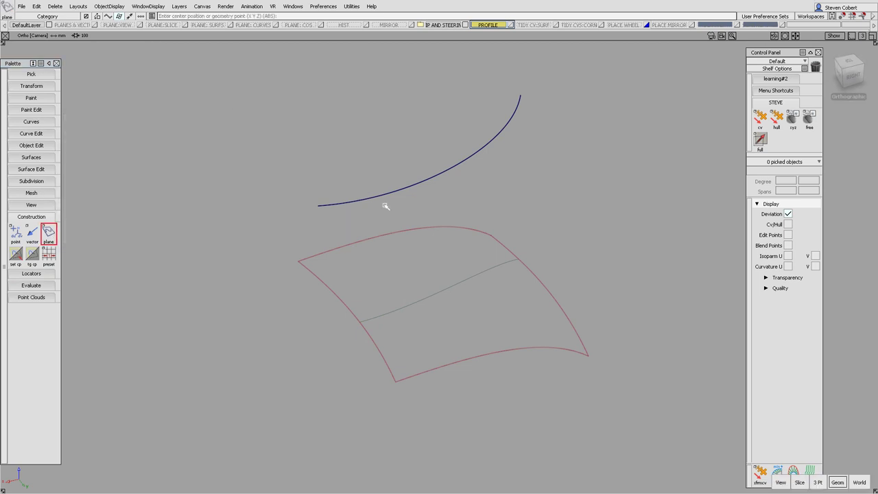
drag(406, 190, 312, 202)
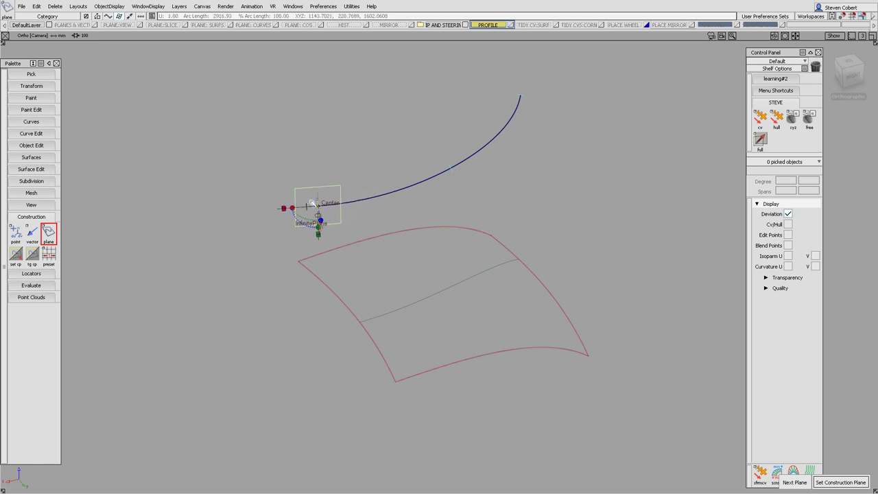
alt+shift+drag(304, 151, 453, 138)
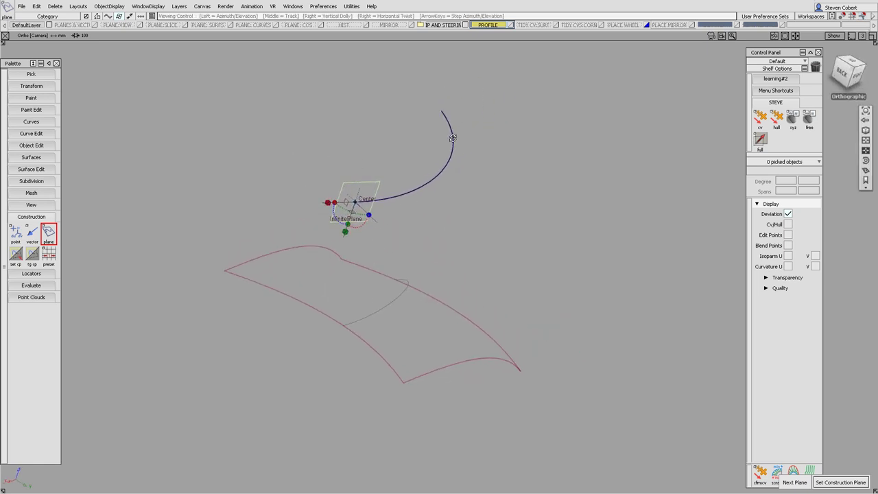
click(347, 201)
mouse_move(408, 210)
alt+shift+mouse_down()
mouse_move(382, 211)
mouse_move(398, 204)
mouse_move(406, 217)
alt+shift+mouse_up()
alt+shift+right_drag(406, 217, 420, 191)
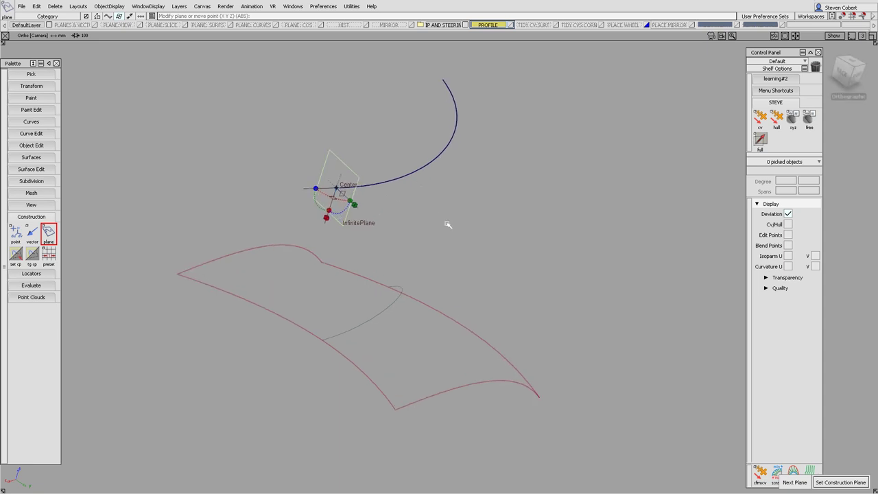
key(space)
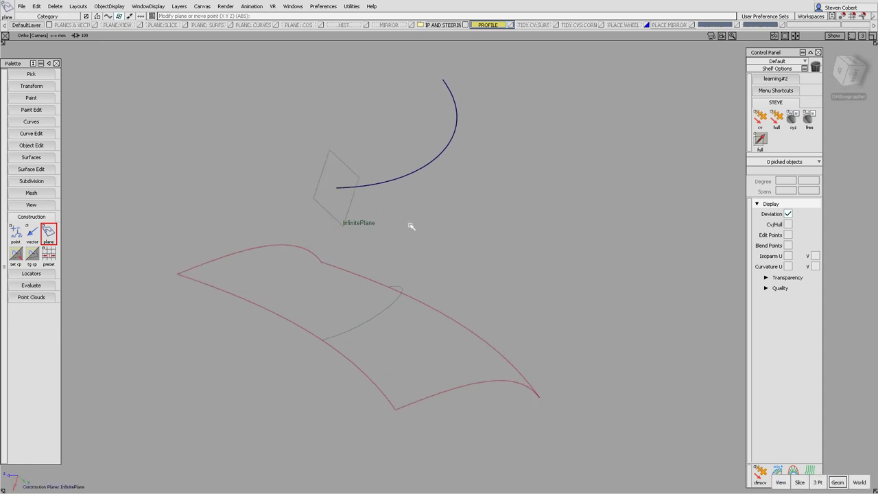
- Create a four-segment, degree 7 circle at the plane's origin, scale it uniformly to about 459, and unpick it
click(31, 122)
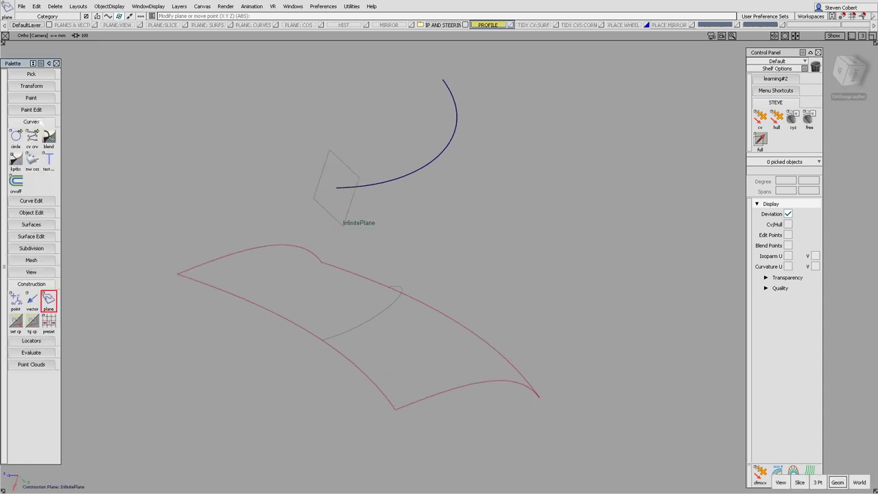
double_click(16, 138)
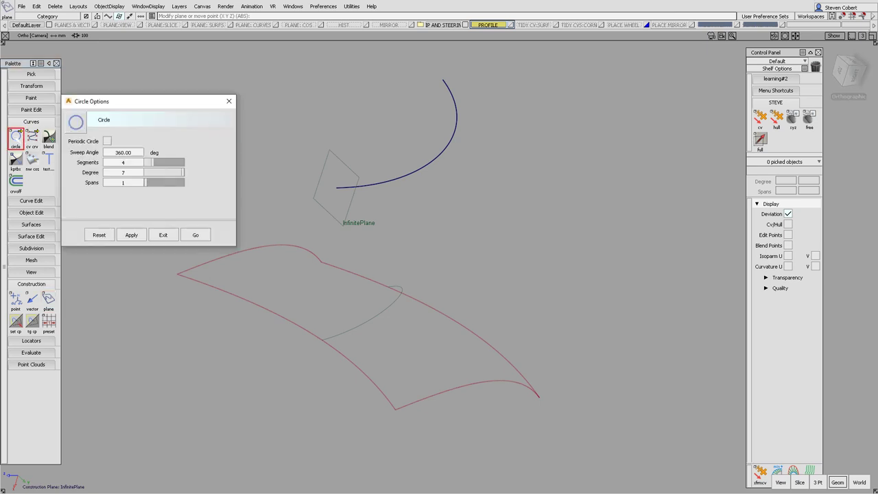
click(195, 235)
click(339, 188)
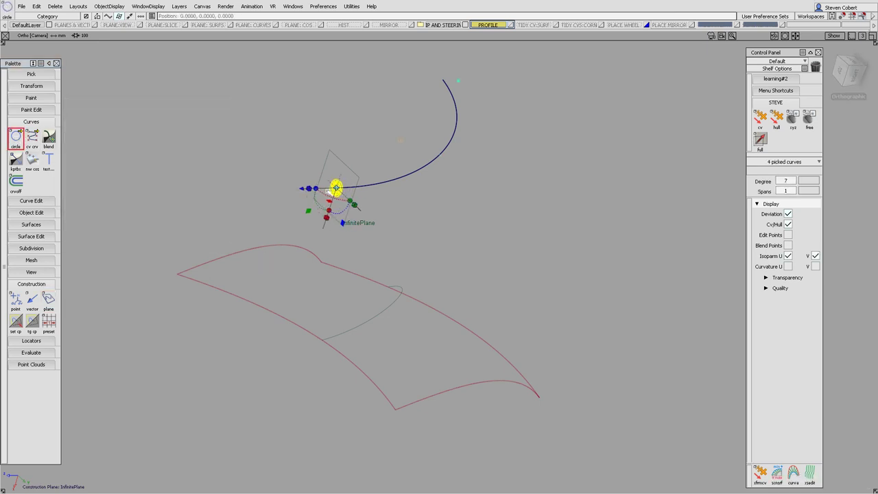
click(354, 204)
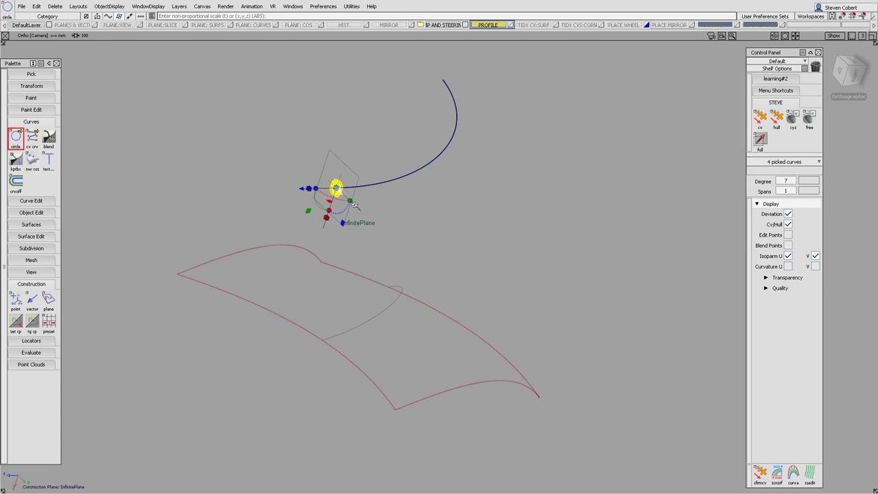
drag(354, 205, 471, 198)
ctrl+shift+drag(469, 232, 468, 169)
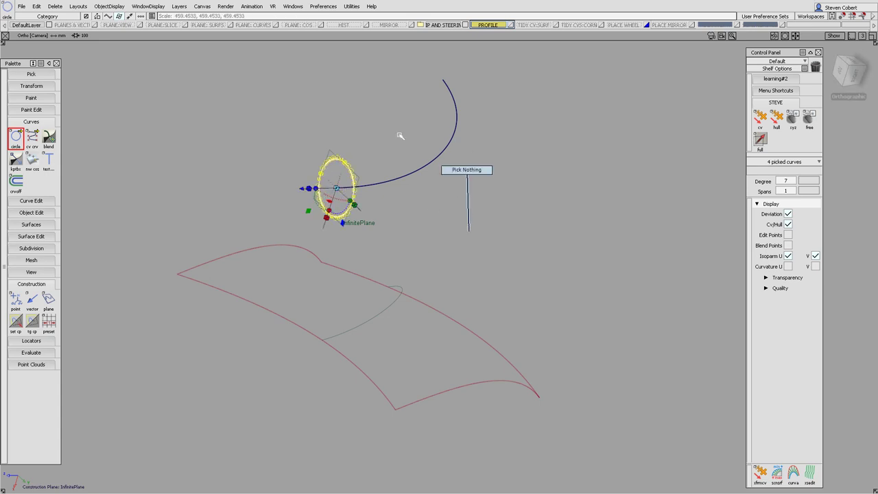
- Sweep the circle along the dark blue curve with the Profile tool, using Natural orientation, to form a tube
click(48, 226)
click(31, 263)
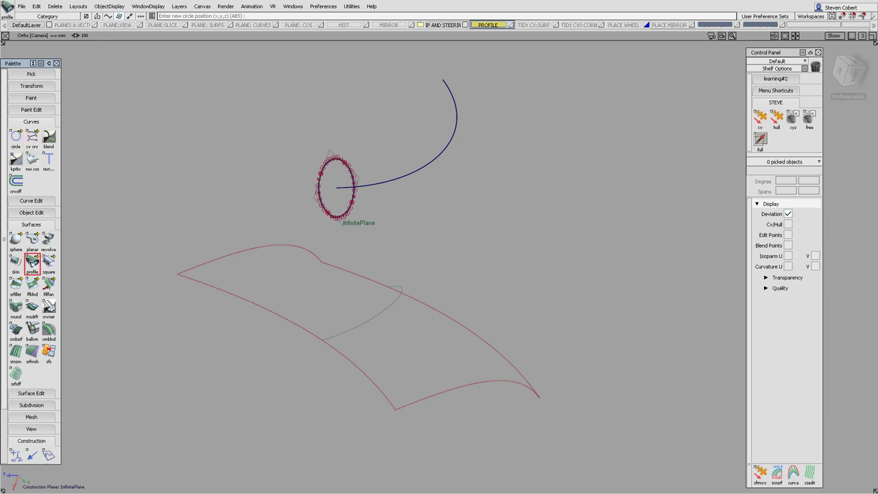
click(331, 162)
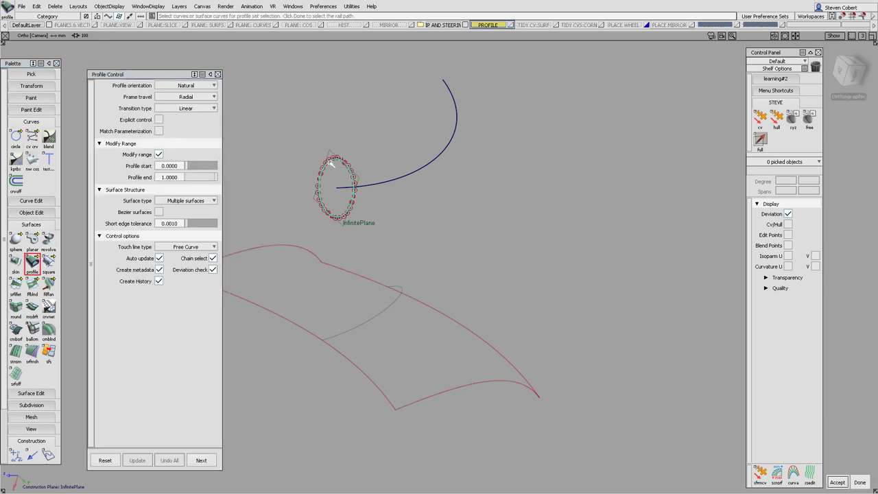
key(Return)
click(409, 177)
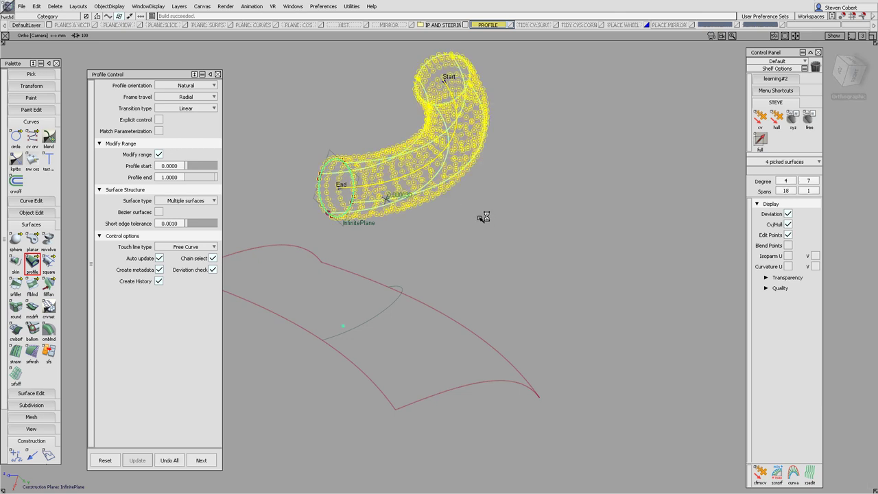
alt+shift+drag(483, 214, 411, 206)
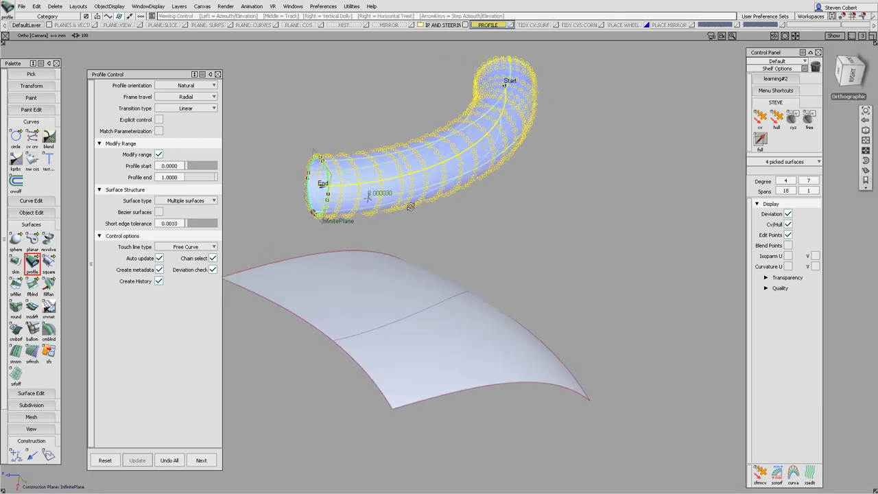
click(164, 315)
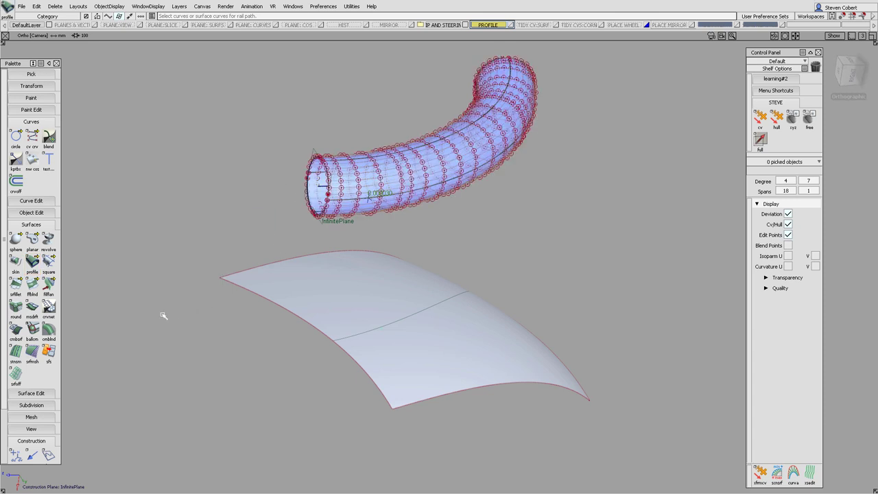
- Set a new Geom construction plane at the surface-edge end of the curve lying on the curved surface, and check its grid
double_click(48, 455)
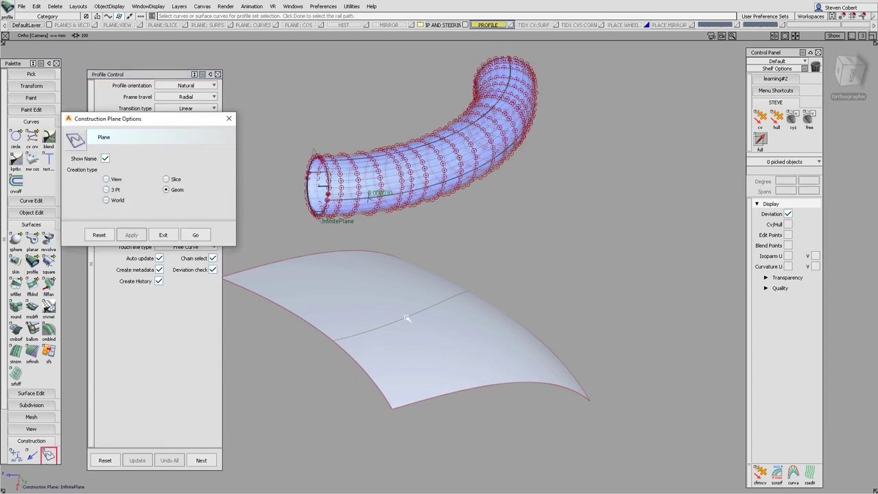
click(195, 234)
drag(398, 320, 399, 230)
key(space)
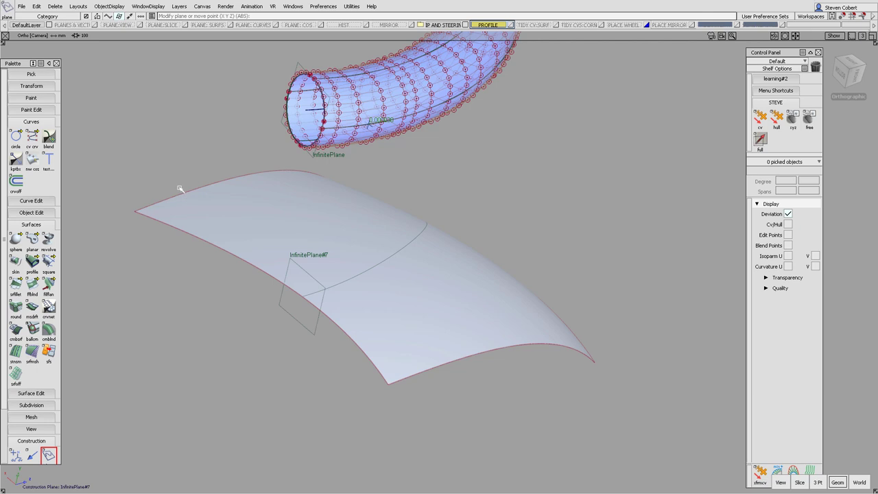
key(g)
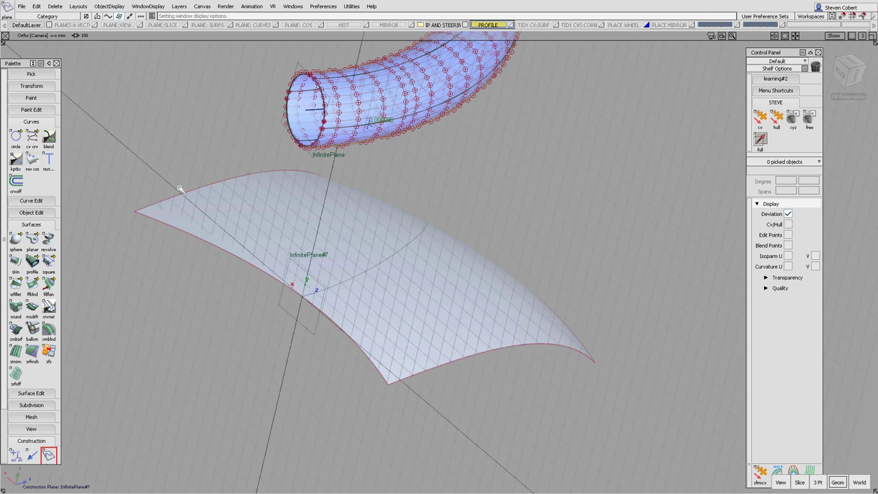
key(ctrl+g)
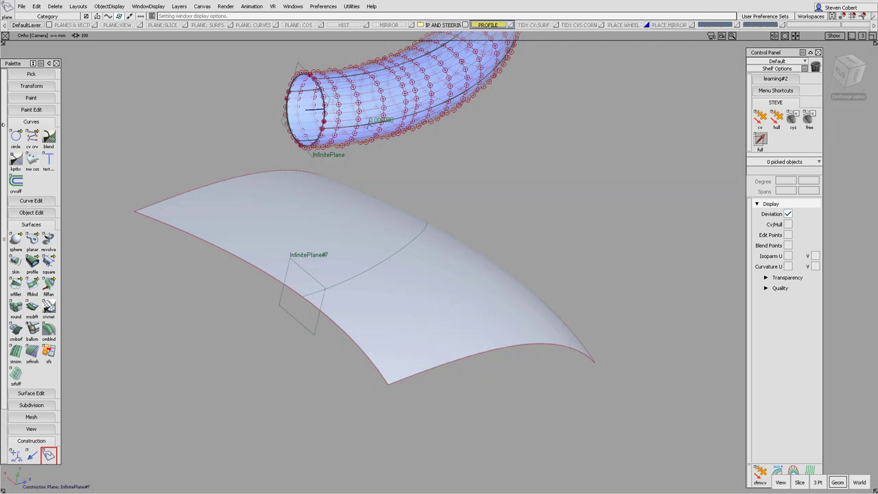
- Create a four-segment, degree 7 circle at the new plane's origin on the surface edge, scale it up uniformly, and unpick it
double_click(15, 137)
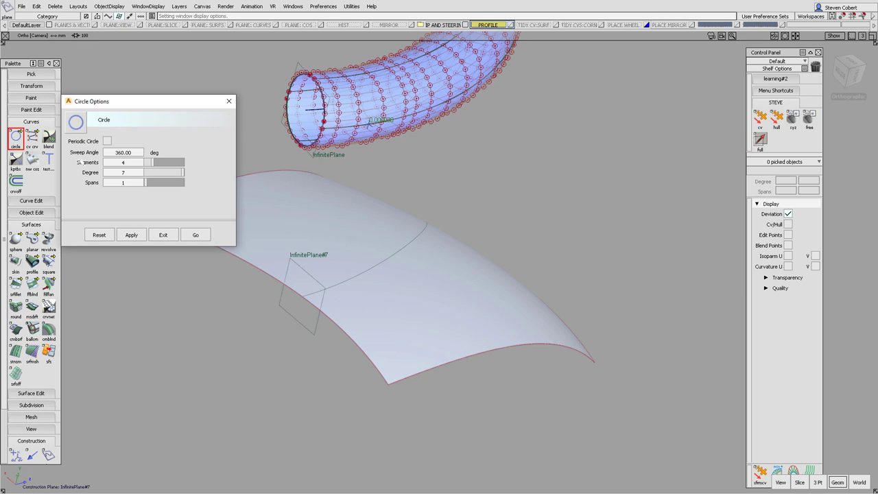
click(196, 235)
click(299, 302)
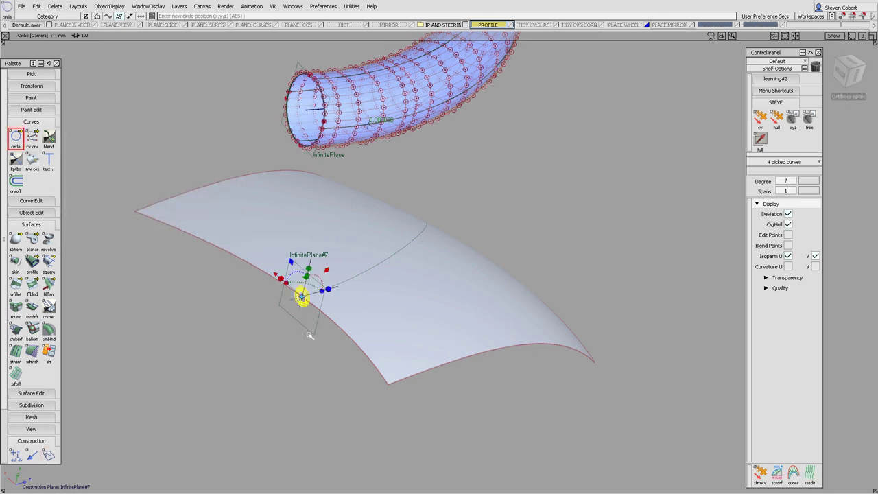
click(282, 278)
click(302, 297)
drag(251, 310, 284, 287)
ctrl+shift+drag(417, 291, 357, 233)
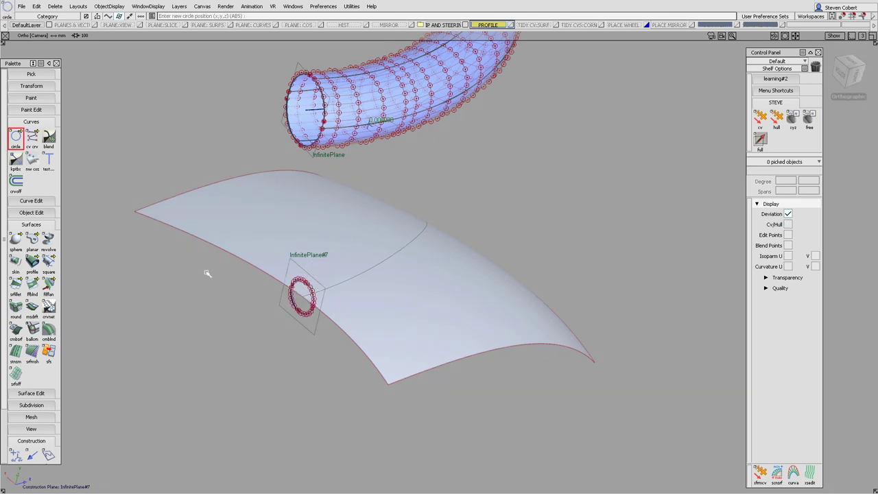
- Sweep the new circle along the curve on the surface with the Profile tool, setting the profile orientation to Surface Normal
click(32, 265)
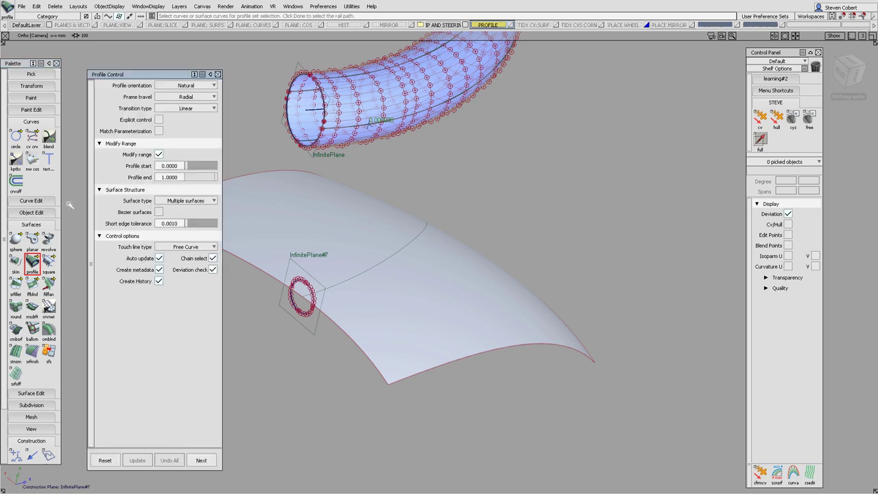
click(187, 85)
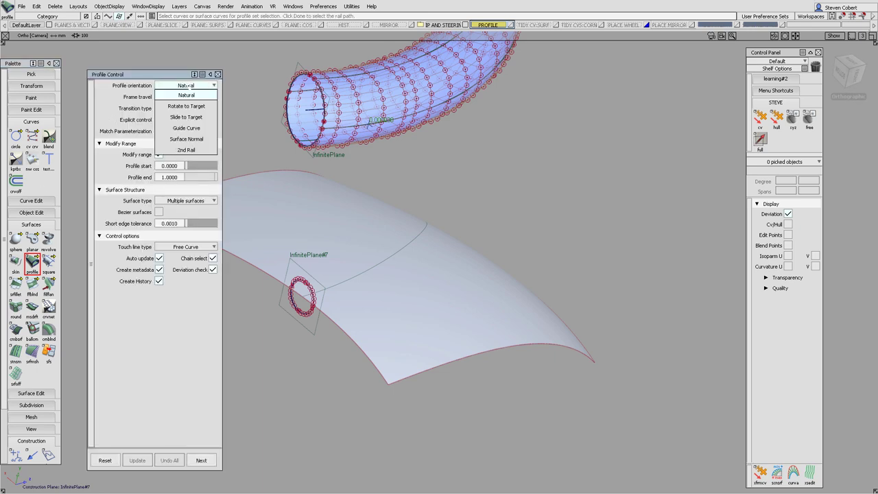
click(200, 139)
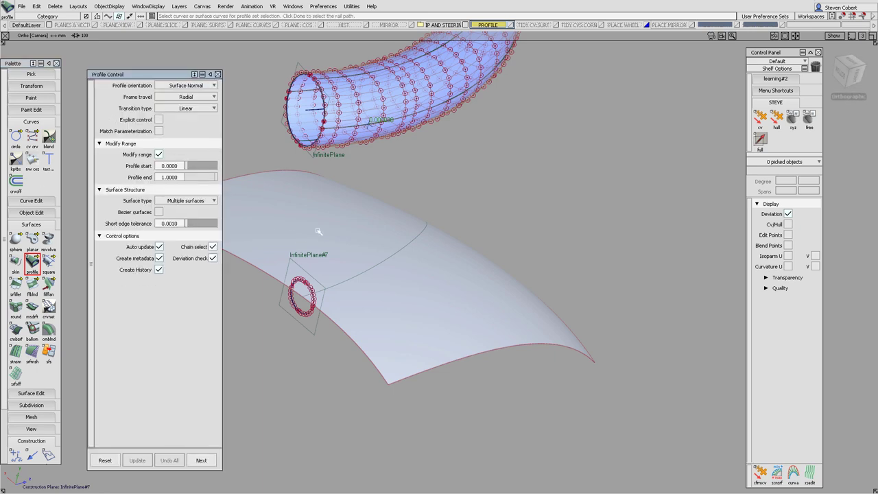
click(371, 271)
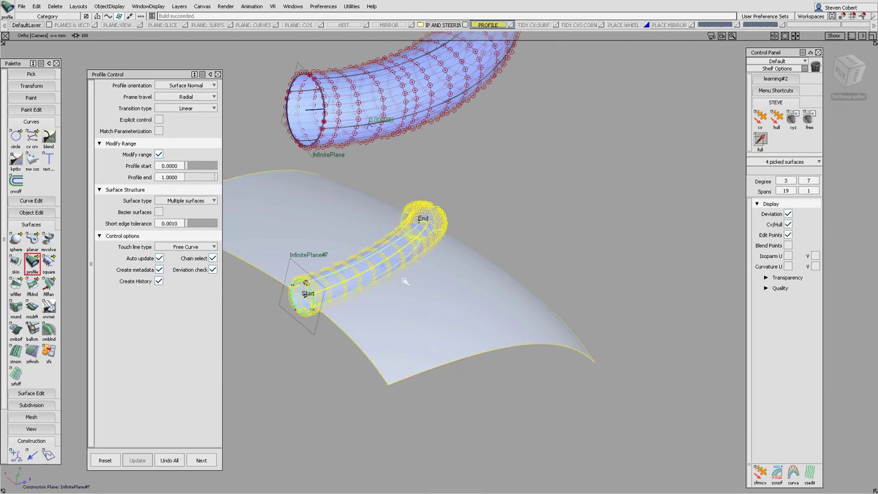
alt+shift+right_drag(409, 290, 433, 275)
alt+shift+middle_drag(406, 241, 542, 212)
ctrl+shift+drag(507, 312, 446, 247)
- In the instrument panel model, pick the BEZELS layer's objects, hide everything else, and unpick them
alt+shift+middle_drag(490, 247, 418, 242)
alt+shift+drag(418, 242, 412, 240)
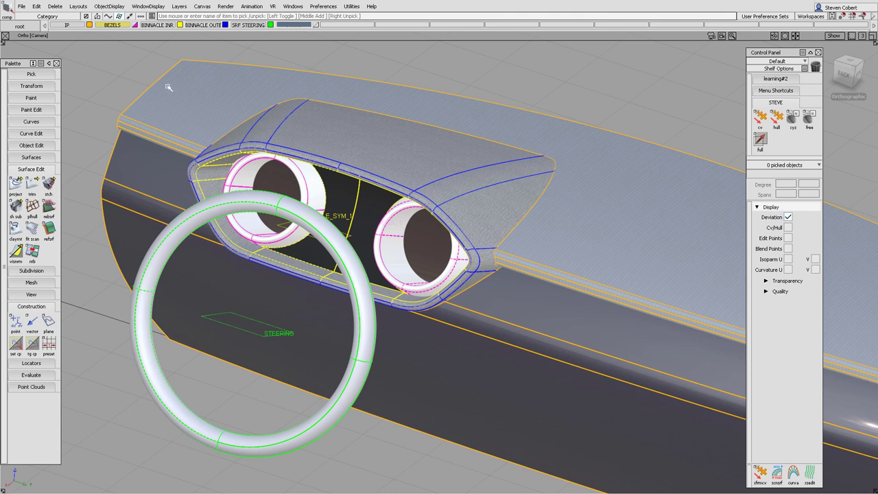
right_click(110, 25)
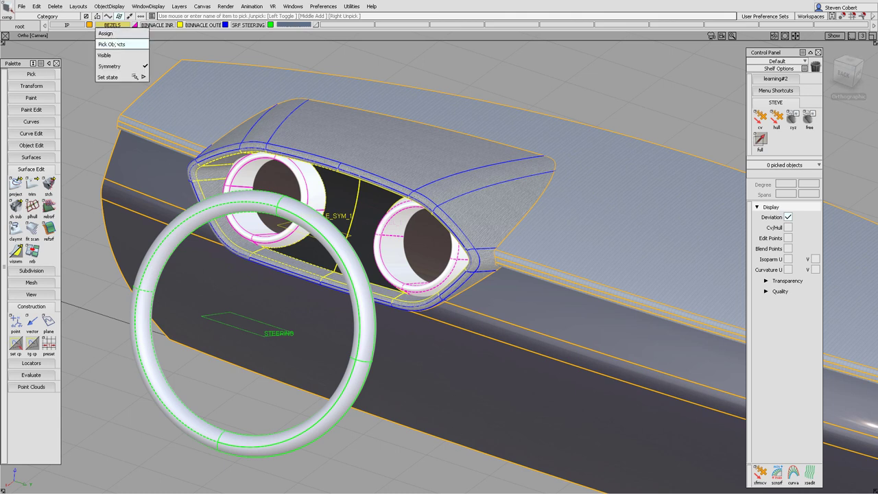
click(116, 43)
key(alt+h)
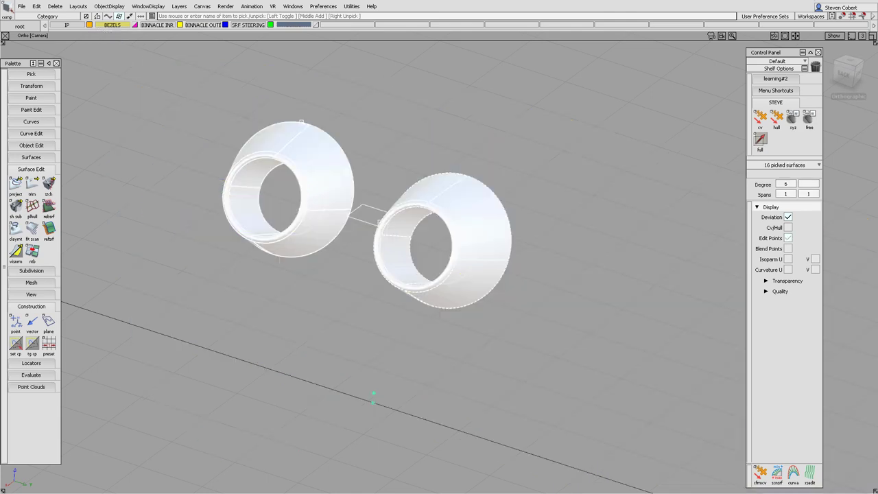
alt+shift+middle_drag(443, 165, 448, 190)
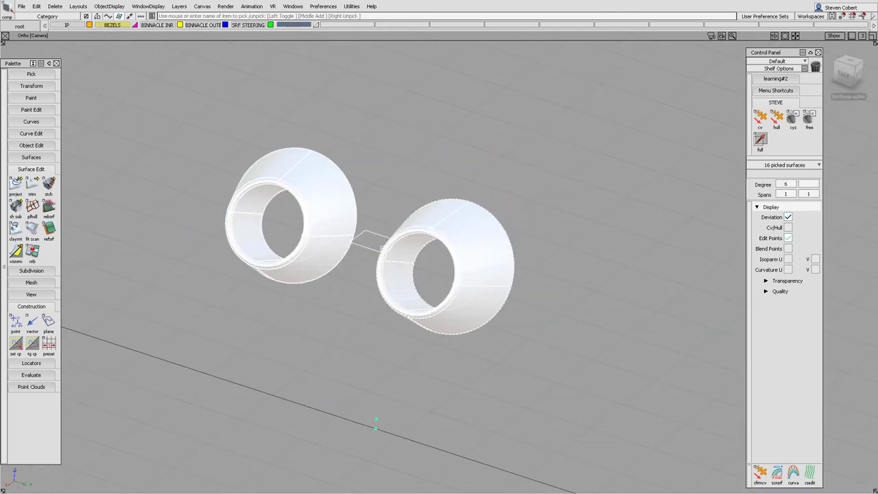
click(390, 223)
- Examine the tilt of the isolated bezels against the world axes, from the right side and in an orbited view
alt+shift+drag(392, 223, 389, 246)
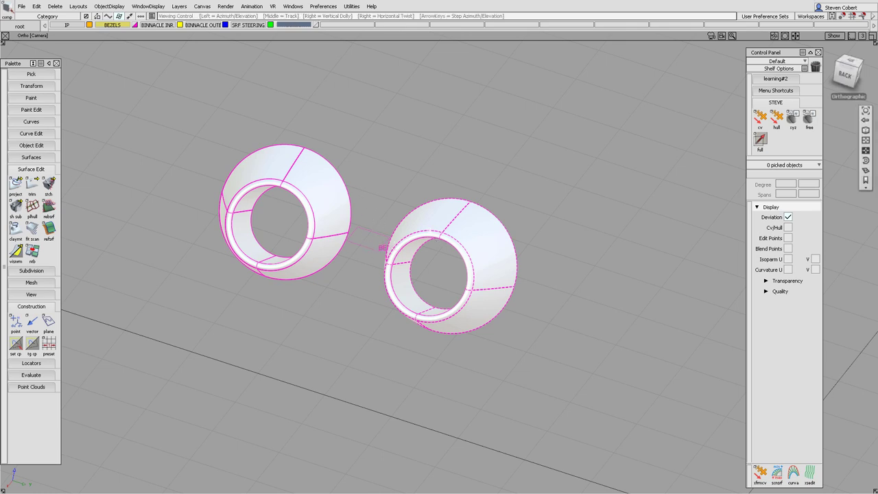
alt+shift+drag(434, 238, 404, 229)
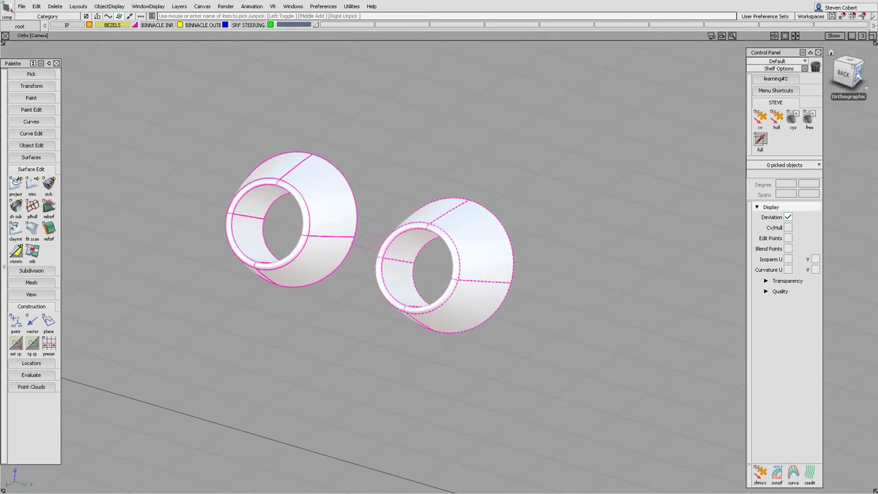
click(858, 75)
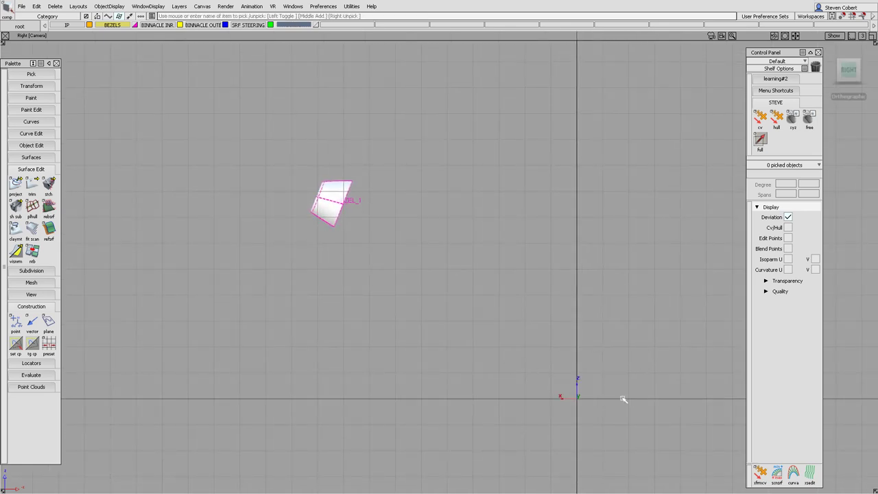
alt+shift+drag(412, 243, 369, 267)
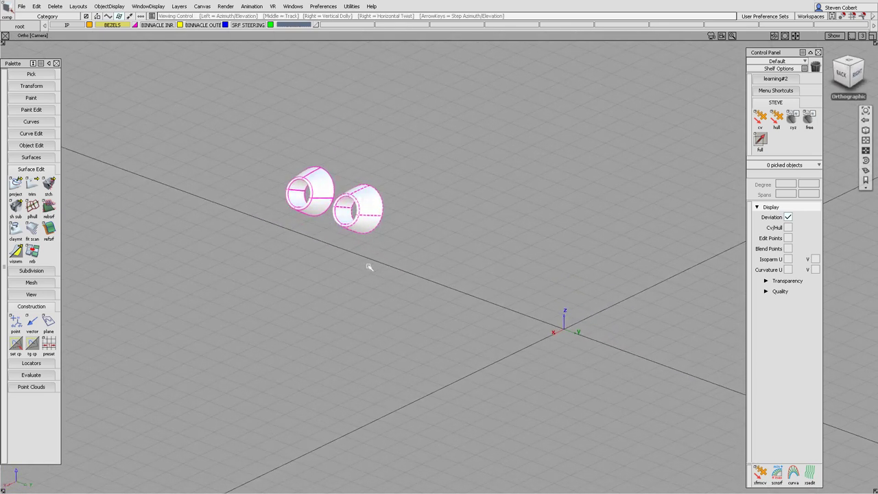
- Check the surface orientation of both bezels with the visual normals tool, viewing the inner and outer faces up close
alt+shift+right_drag(370, 266, 335, 226)
alt+shift+middle_drag(335, 225, 392, 247)
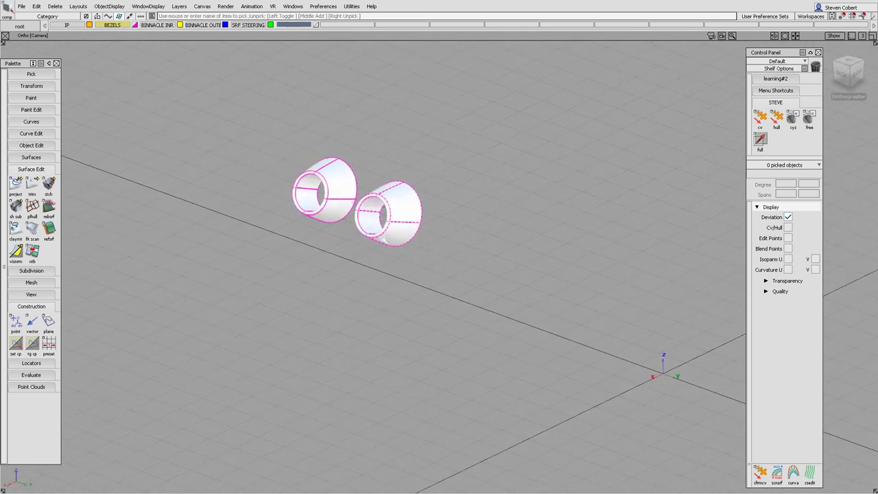
alt+shift+right_drag(383, 263, 359, 210)
alt+shift+middle_drag(359, 210, 436, 285)
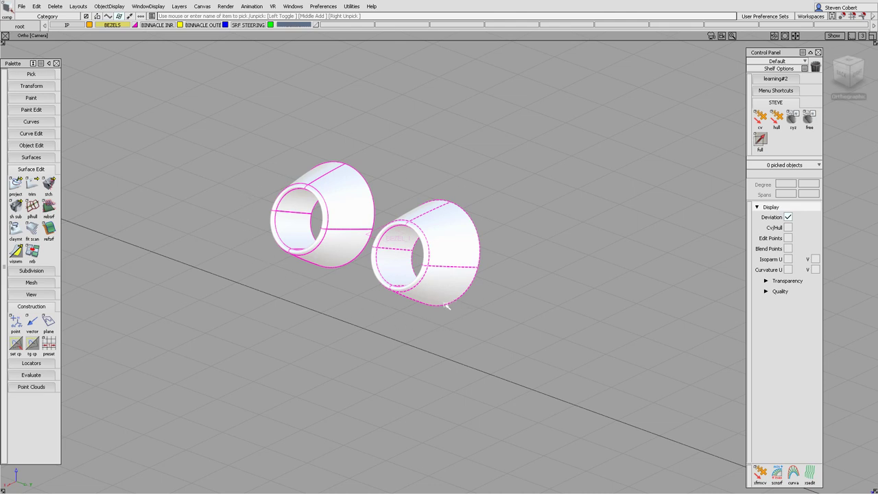
click(15, 252)
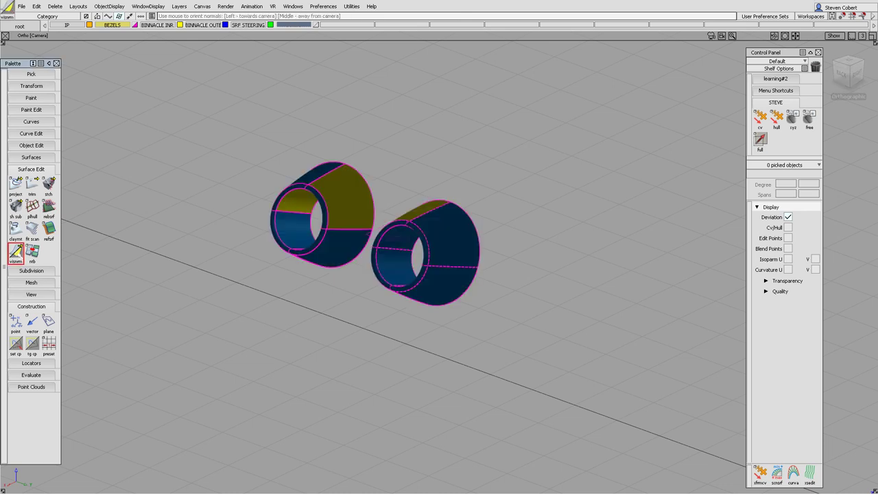
alt+shift+drag(334, 202, 138, 267)
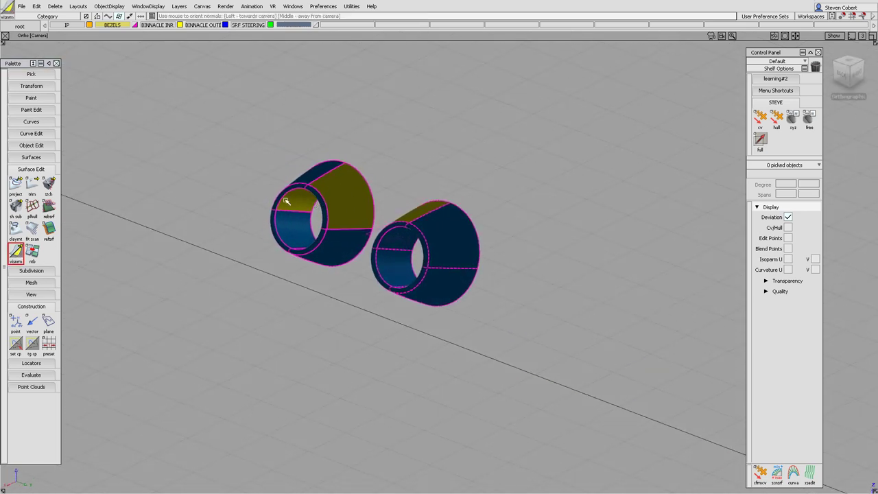
- Unify the surface orientation of the solid-line bezel's surfaces, accepting the removal of their construction history
drag(15, 255, 65, 254)
drag(232, 131, 406, 288)
key(space)
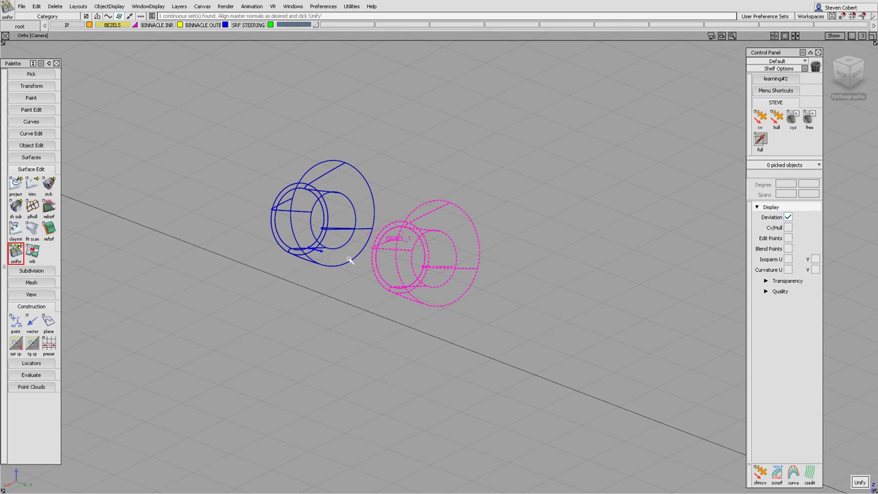
alt+shift+drag(329, 248, 373, 277)
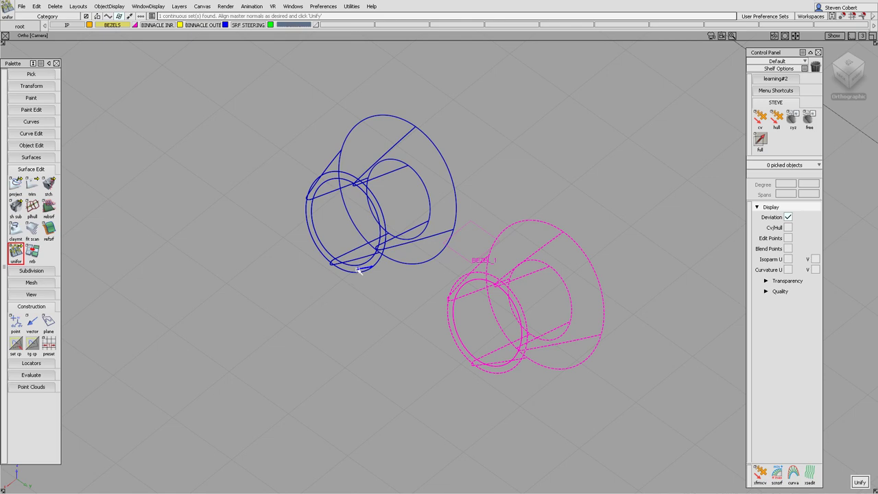
alt+shift+drag(382, 309, 423, 219)
alt+shift+middle_drag(423, 220, 413, 216)
key(space)
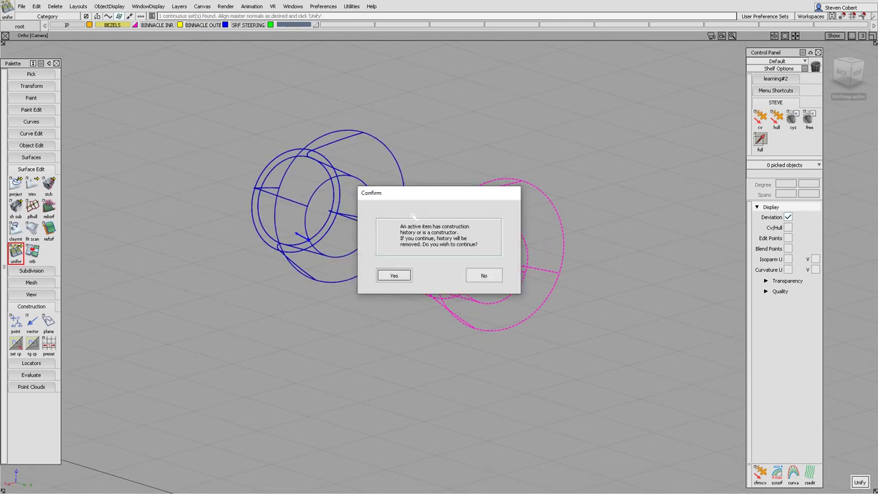
click(406, 277)
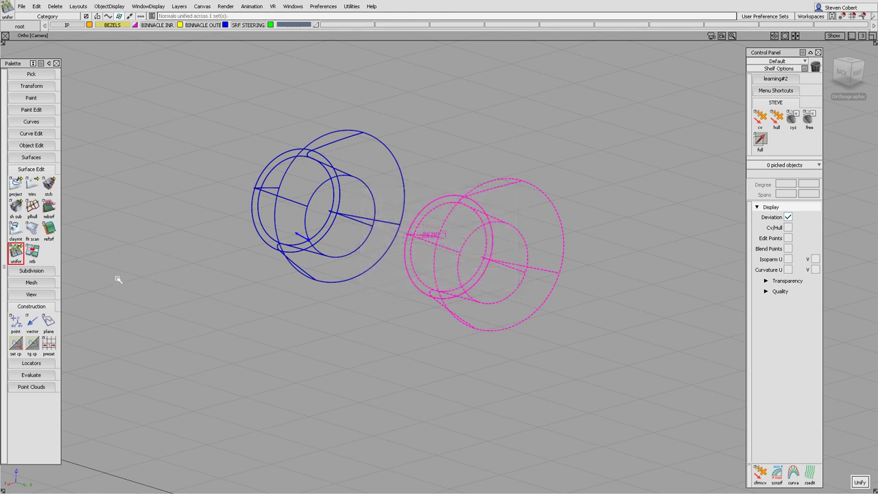
- Apply the Surface Evaluation diagnostic shader to the bezels with Draft Angle as the evaluation type, and inspect them
key(ctrl+d)
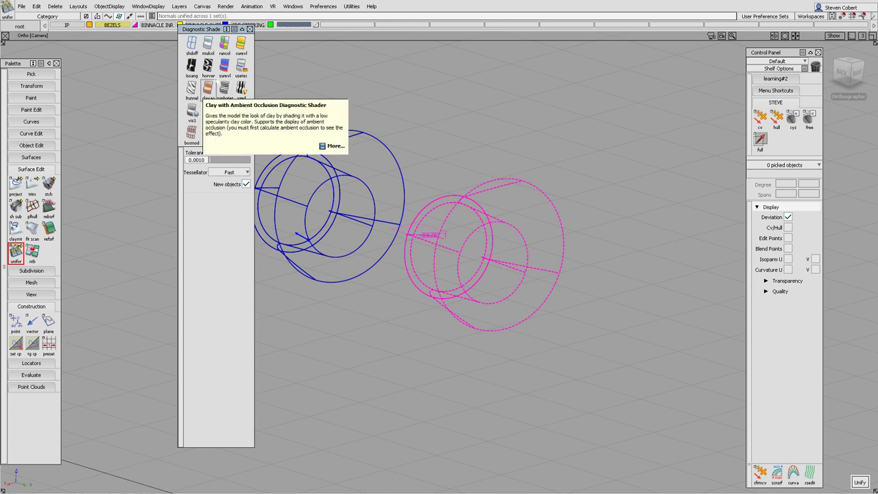
click(224, 65)
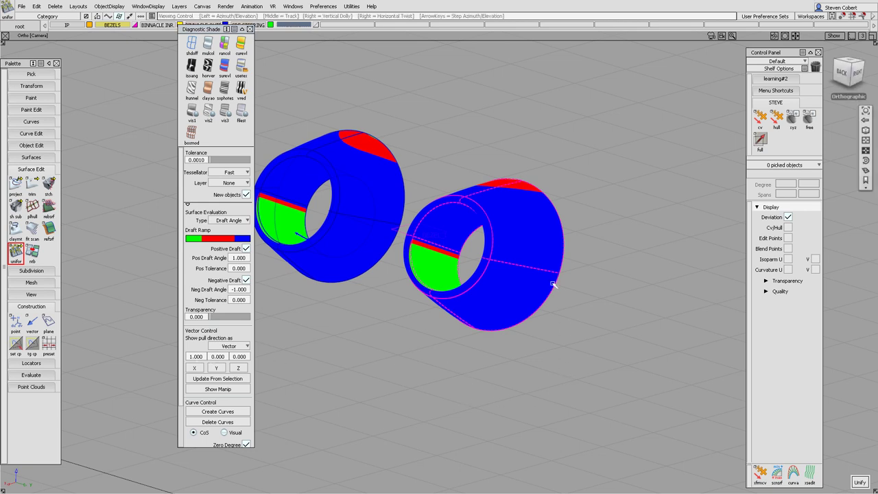
alt+shift+right_drag(554, 289, 586, 374)
alt+shift+middle_drag(586, 374, 450, 309)
alt+shift+middle_drag(391, 237, 471, 278)
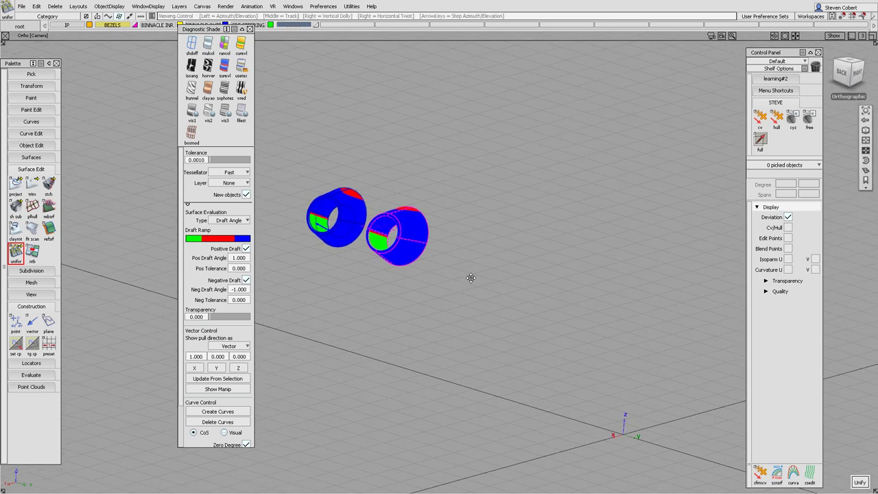
alt+shift+middle_drag(341, 258, 449, 294)
alt+shift+right_drag(450, 295, 493, 243)
alt+shift+middle_drag(493, 244, 426, 239)
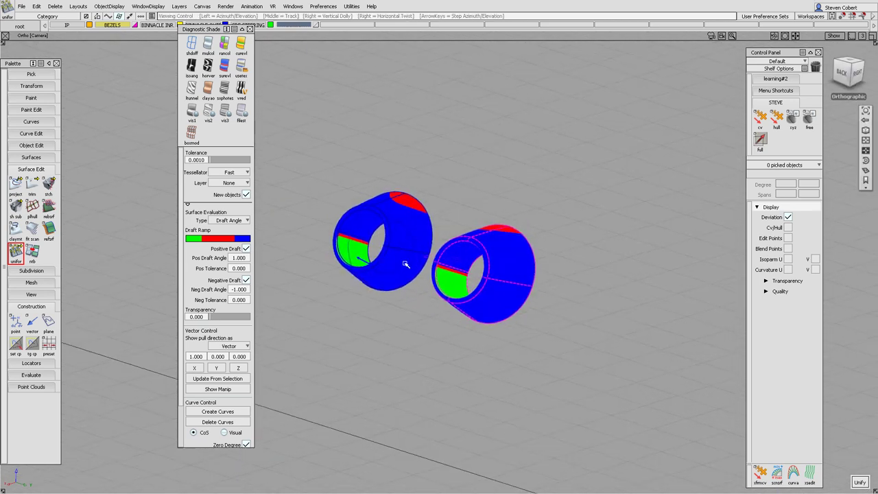
alt+shift+drag(404, 263, 431, 275)
alt+shift+middle_drag(431, 275, 423, 265)
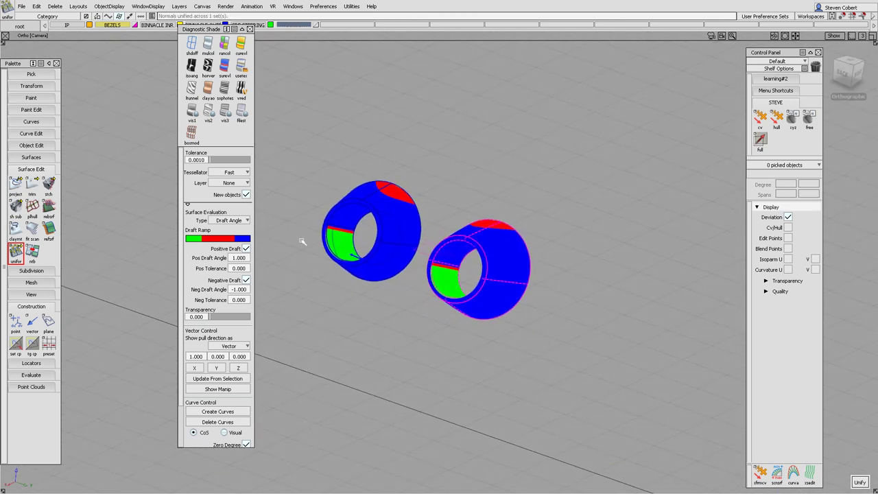
- Set the positive draft angle to 2 and the negative draft angle to -2 for the surface evaluation
click(245, 257)
text(2)
key(Return)
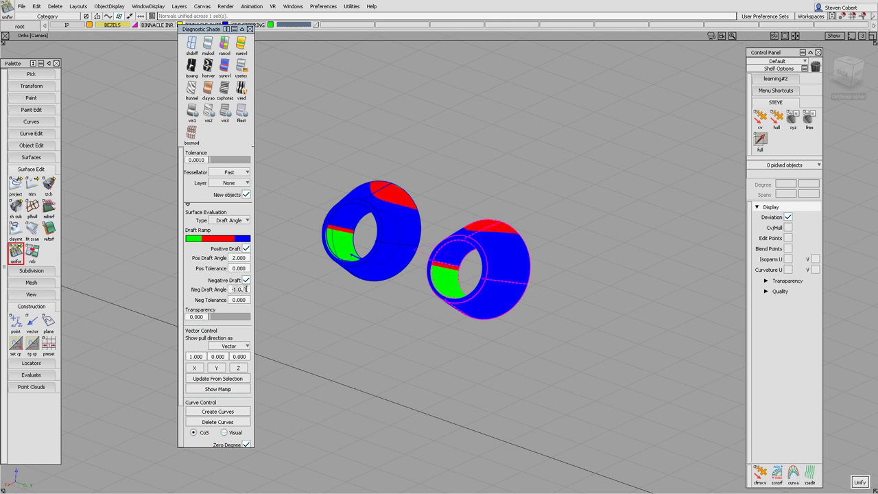
click(239, 289)
text(-2)
key(Return)
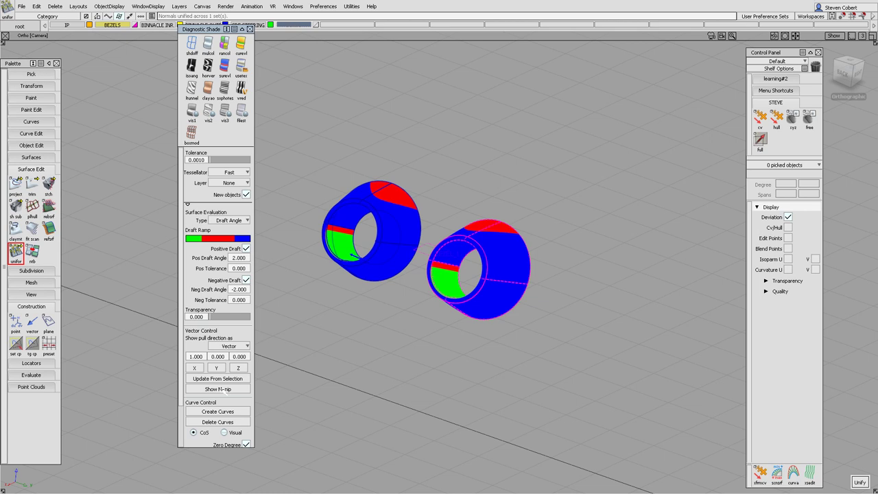
- Show the pull direction manipulator and rotate the vector about Y to about -22 degrees, towards the bezels' axis
click(221, 389)
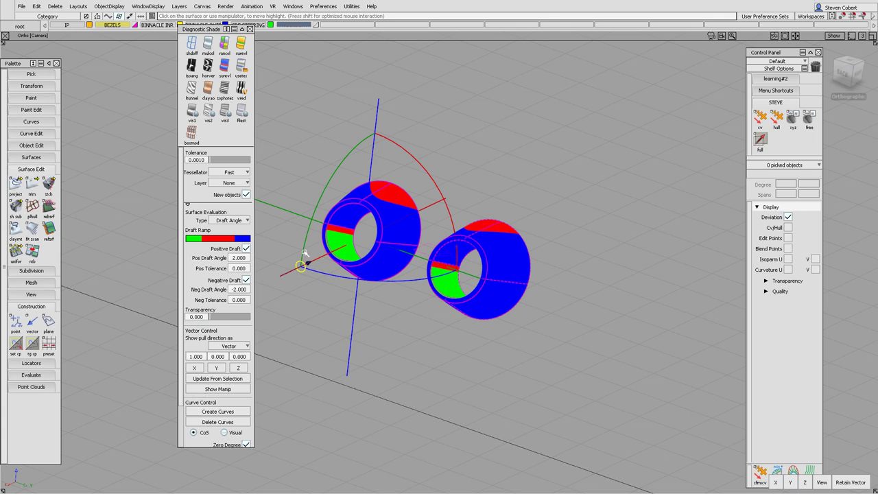
drag(304, 254, 313, 208)
mouse_move(318, 180)
alt+shift+mouse_down()
mouse_move(323, 162)
mouse_move(470, 183)
mouse_move(400, 147)
mouse_move(324, 167)
alt+shift+mouse_up()
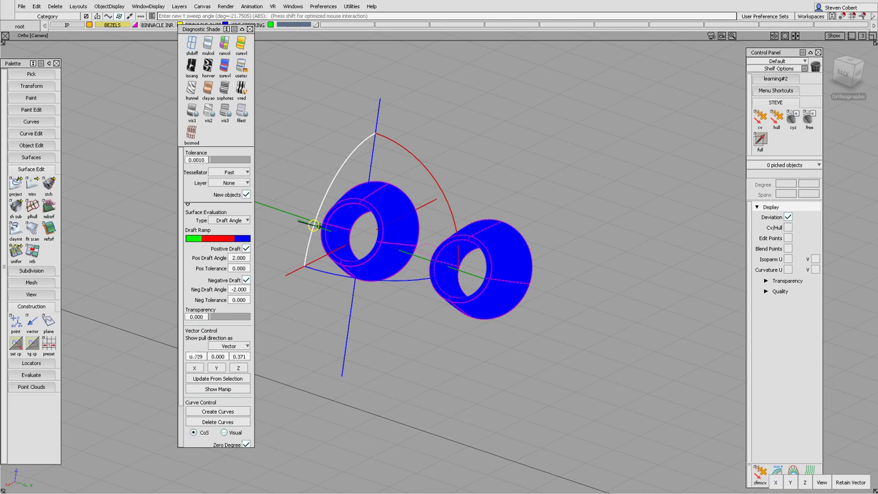
- Display the draft pull direction as Rotation and round its Y rotation to 68 degrees
click(237, 346)
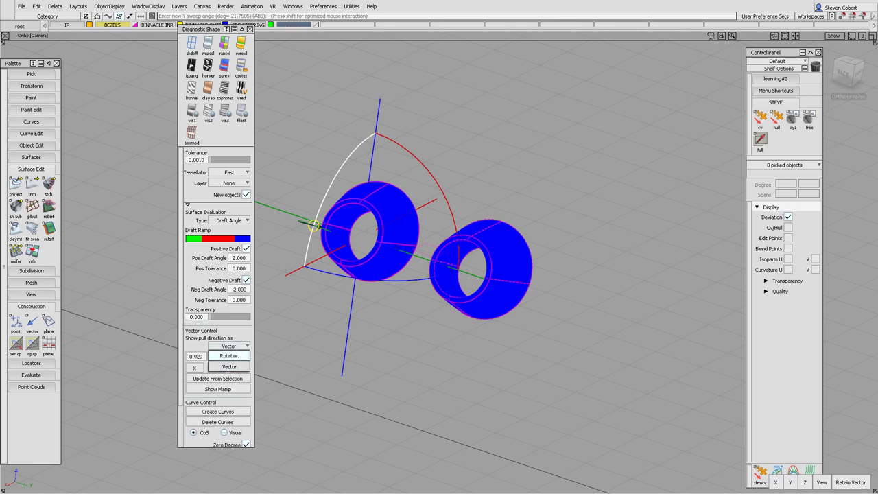
click(230, 355)
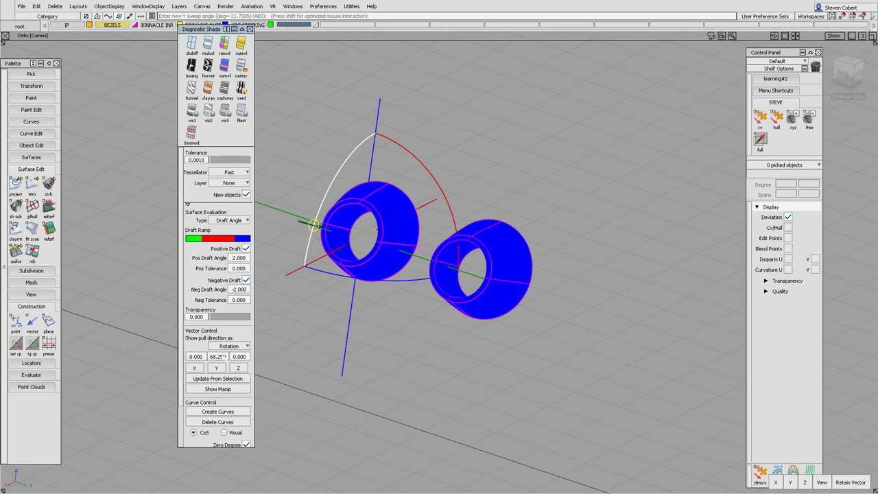
click(224, 356)
text(66)
key(Return)
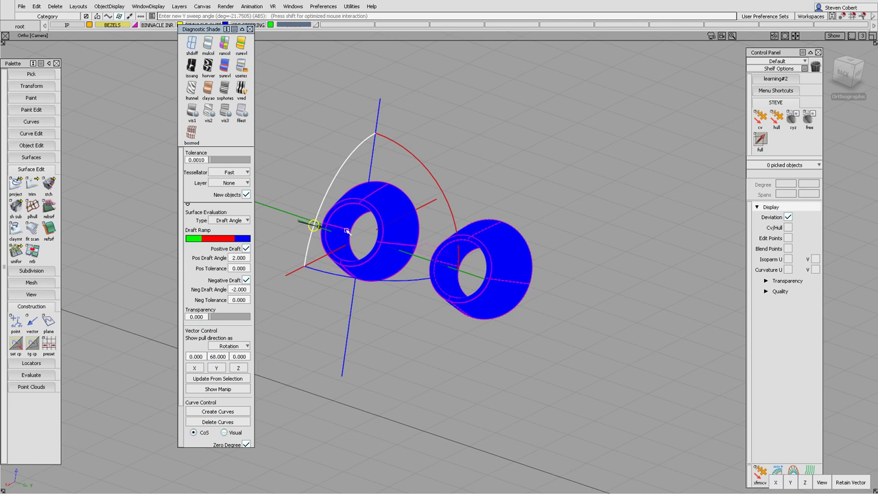
- Try a Y rotation of 40 degrees for the pull direction and refresh its manipulator
click(218, 356)
text(40)
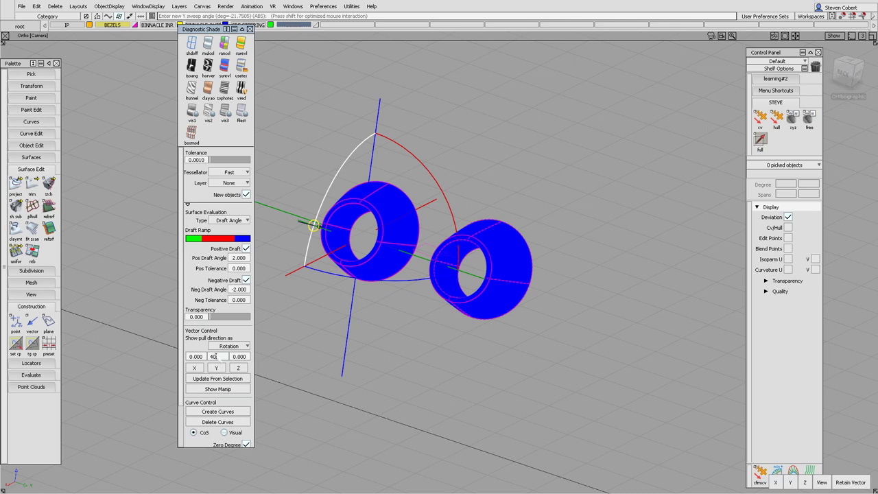
key(Return)
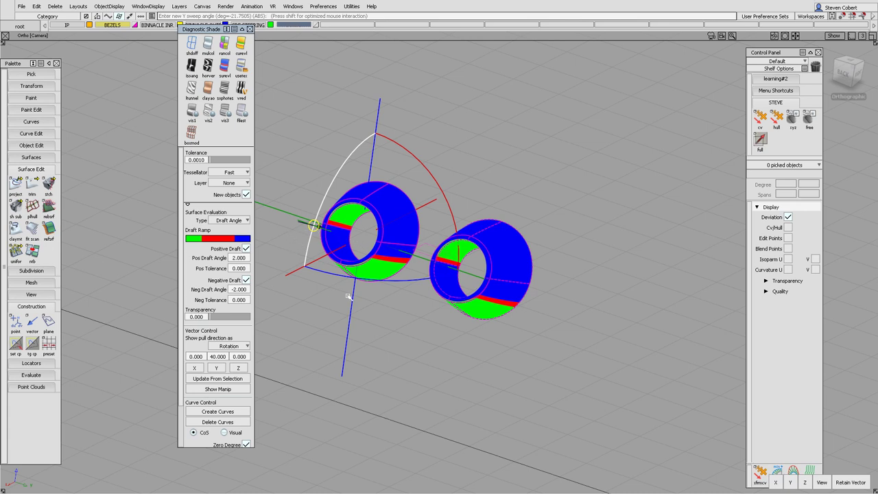
click(234, 389)
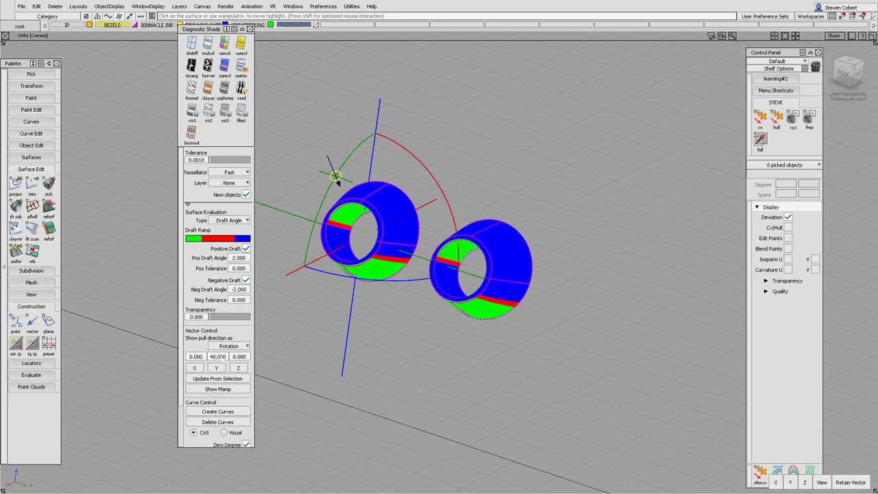
- Set the pull direction's Y rotation back to 68 degrees and realign the manipulator with it
click(226, 356)
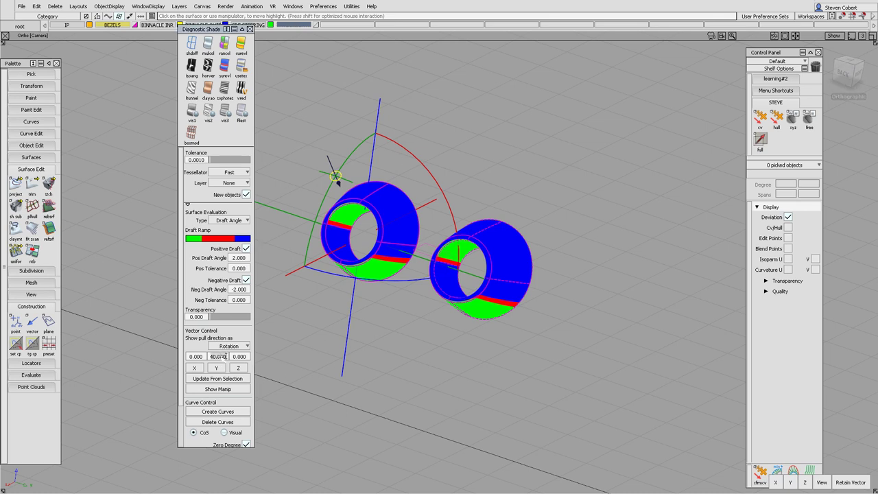
text(68)
key(Return)
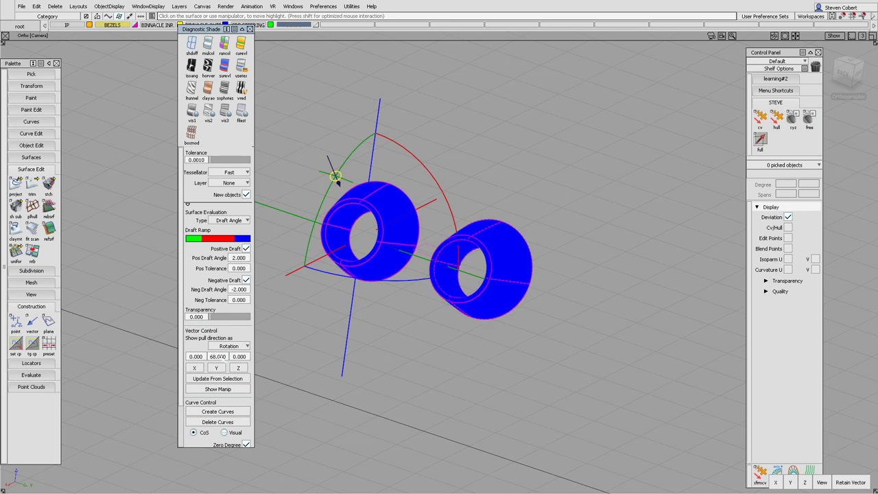
click(225, 389)
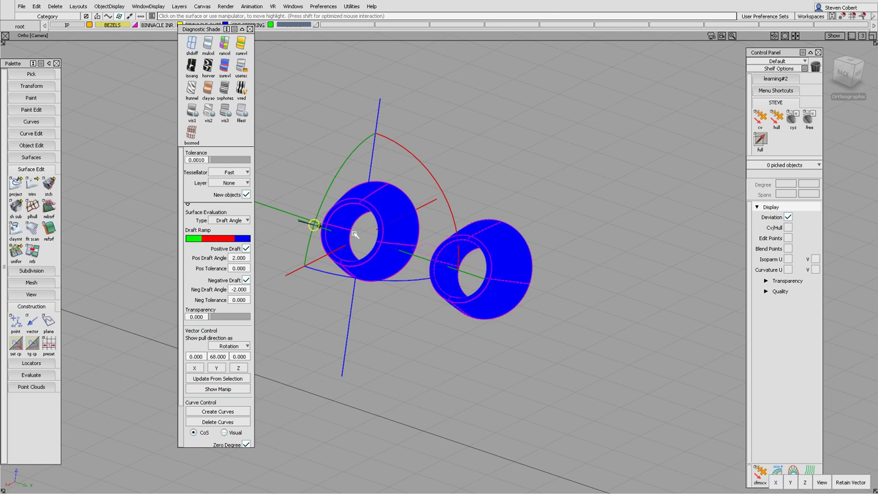
alt+shift+drag(370, 233, 435, 249)
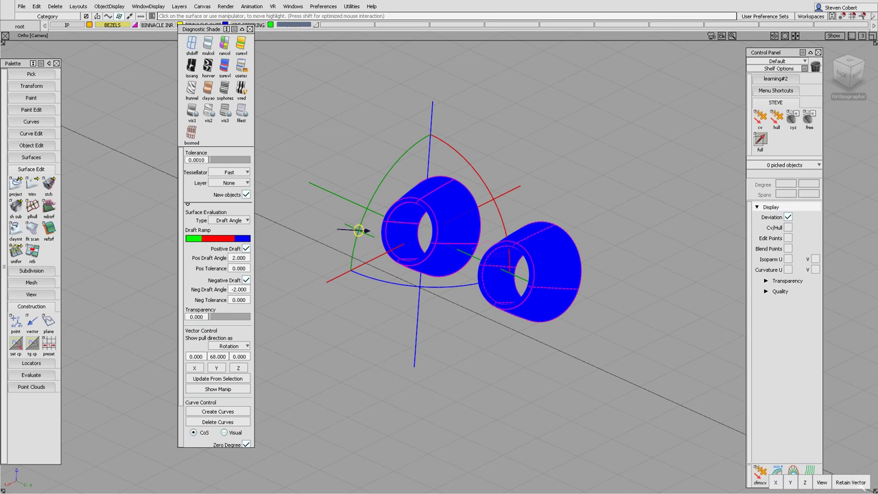
- Retain the pull direction as a construction vector in the scene and close the diagnostic shading controls
click(866, 486)
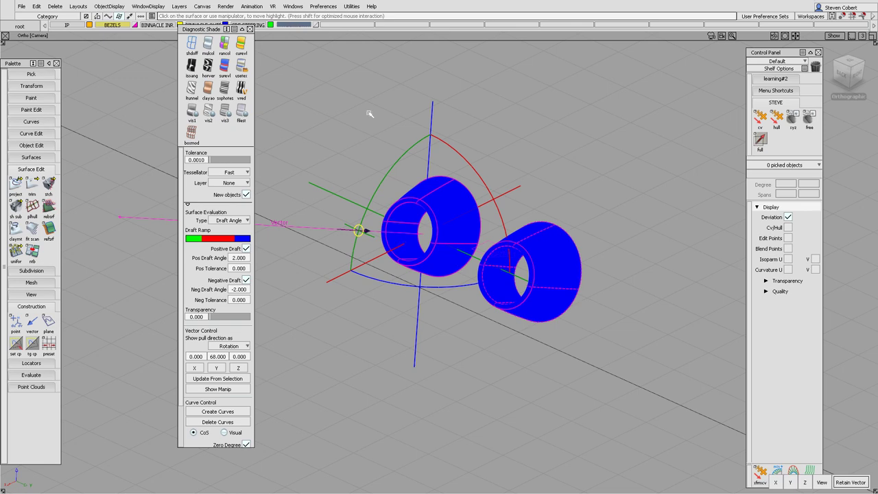
click(251, 31)
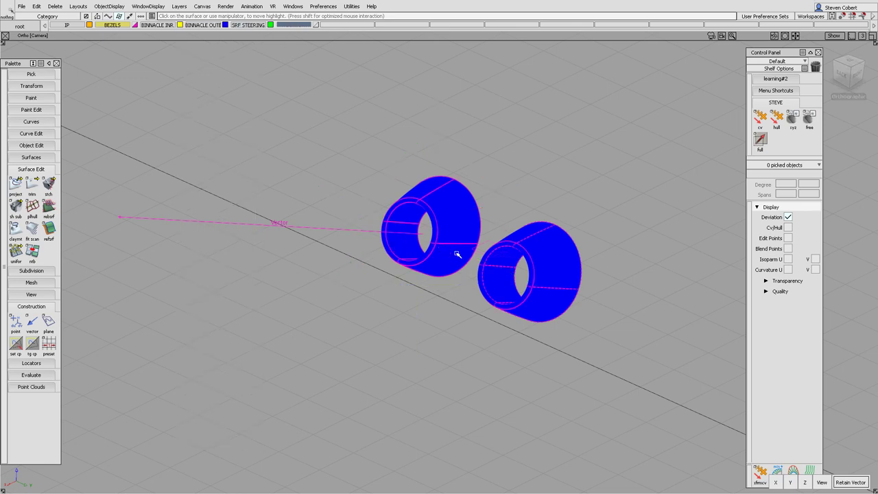
alt+shift+drag(459, 251, 429, 251)
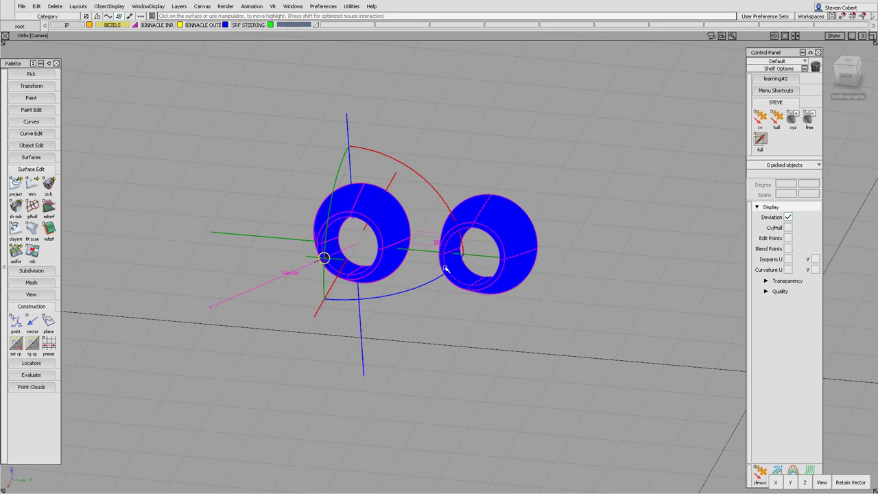
- Activate the BEZEL_1 construction plane between the bezels and move the retained vector onto its origin with grid snapping
ctrl+shift+drag(446, 268, 455, 325)
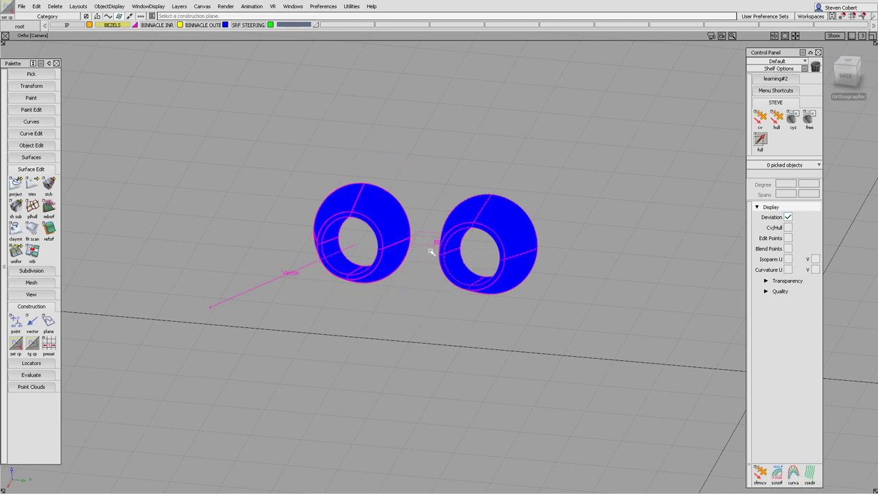
click(422, 245)
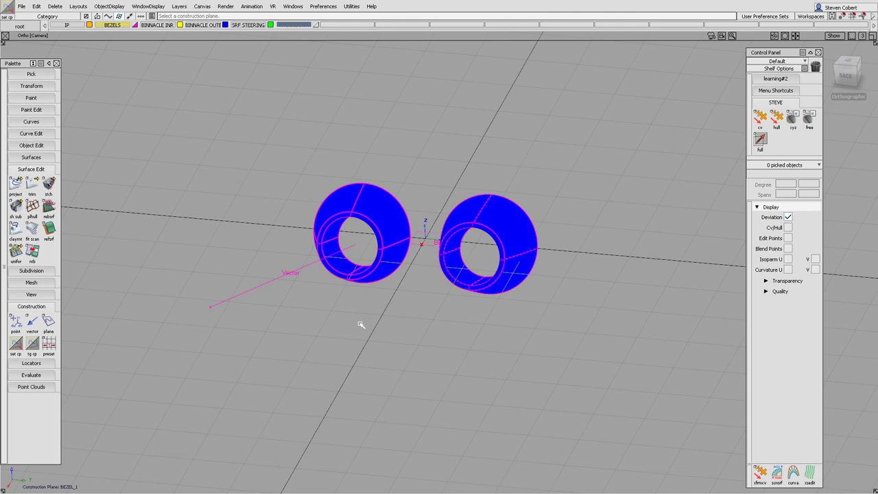
ctrl+shift+drag(329, 314, 330, 335)
click(289, 270)
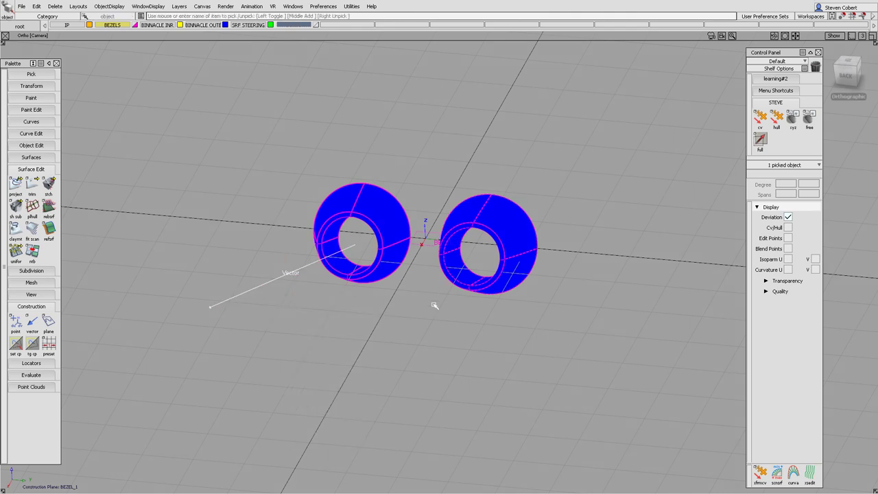
ctrl+shift+middle_drag(434, 305, 432, 281)
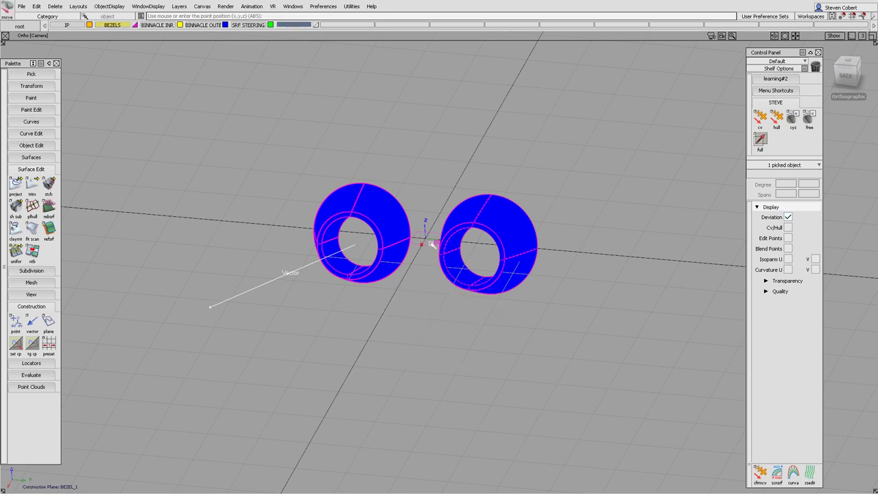
alt+click(432, 244)
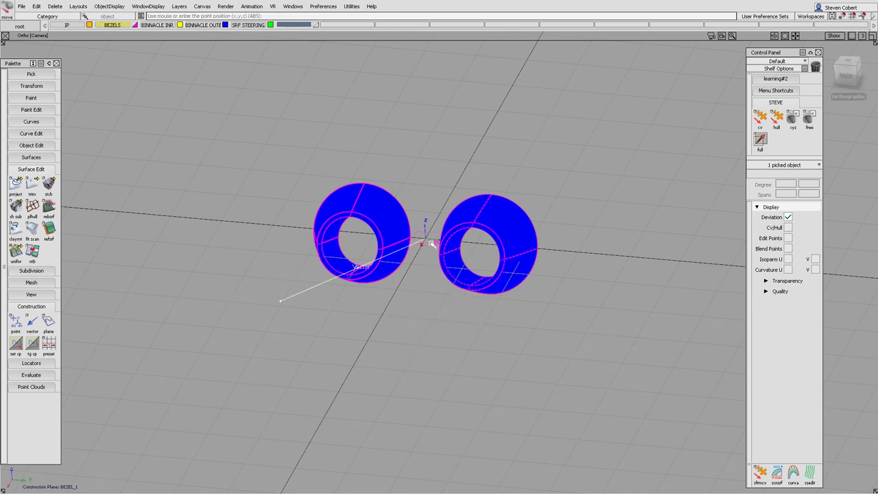
- Create a Geom-type construction plane at the vector's start point between the two bezels
alt+shift+drag(414, 283, 421, 257)
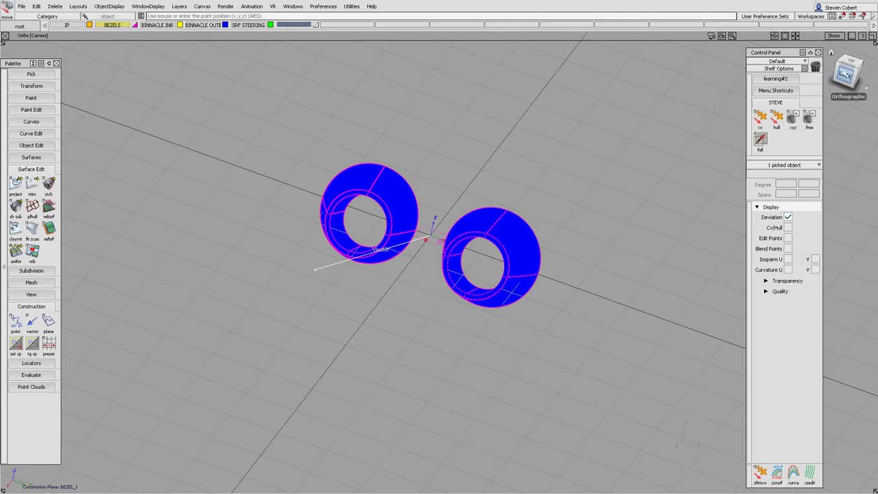
click(839, 77)
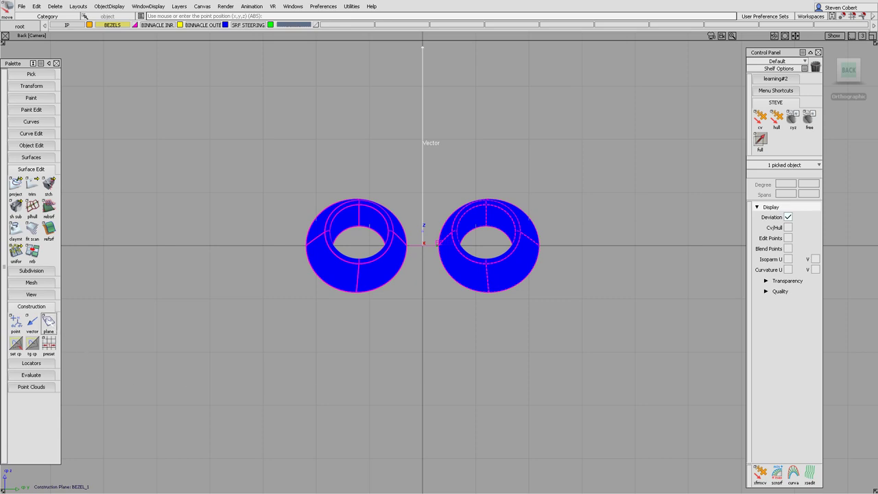
double_click(48, 323)
click(391, 288)
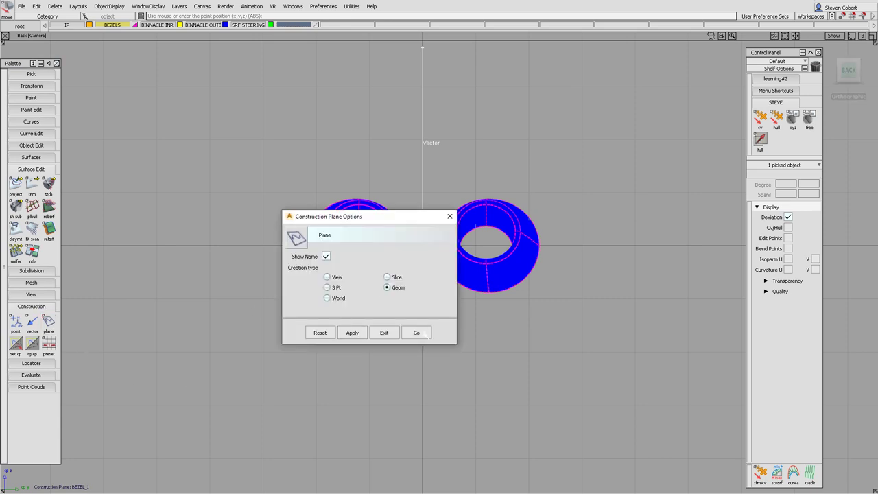
click(416, 333)
alt+shift+drag(460, 208, 513, 206)
alt+shift+right_drag(513, 207, 492, 214)
alt+shift+drag(491, 214, 490, 235)
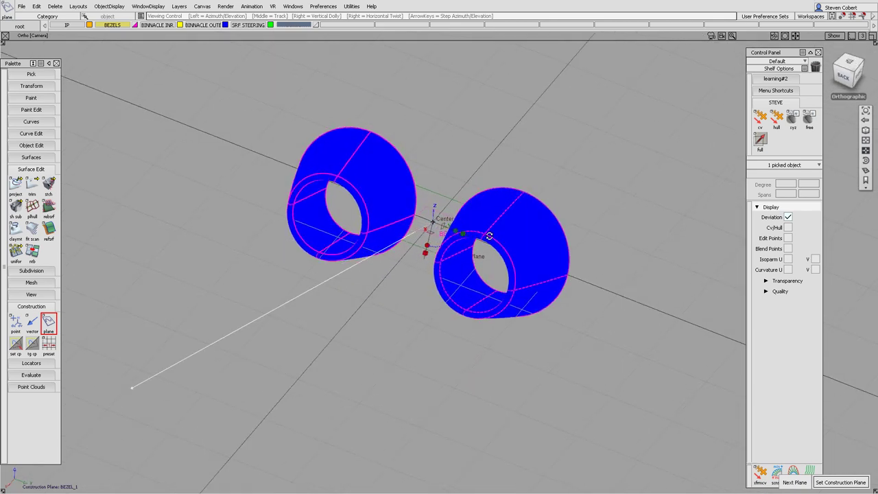
alt+shift+right_drag(490, 235, 490, 218)
alt+shift+middle_drag(490, 219, 457, 222)
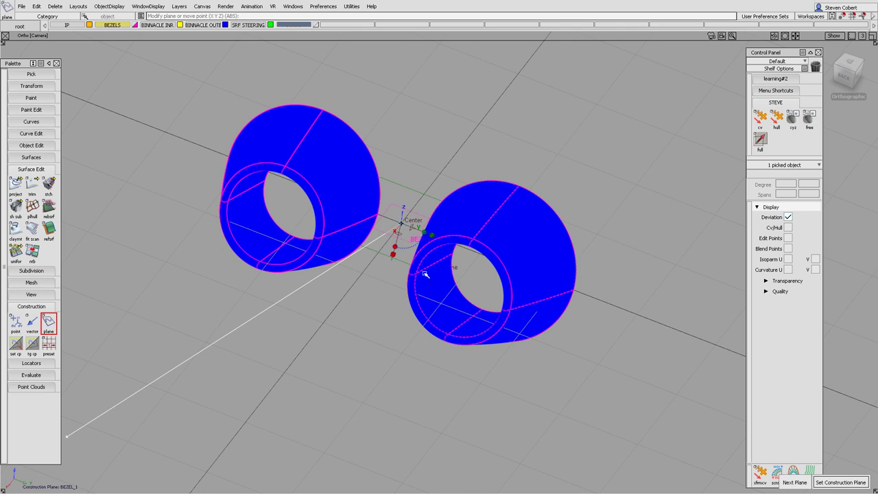
- Make the plane at the vector's start the active construction plane
alt+shift+right_drag(505, 198, 576, 274)
alt+shift+middle_drag(577, 274, 544, 277)
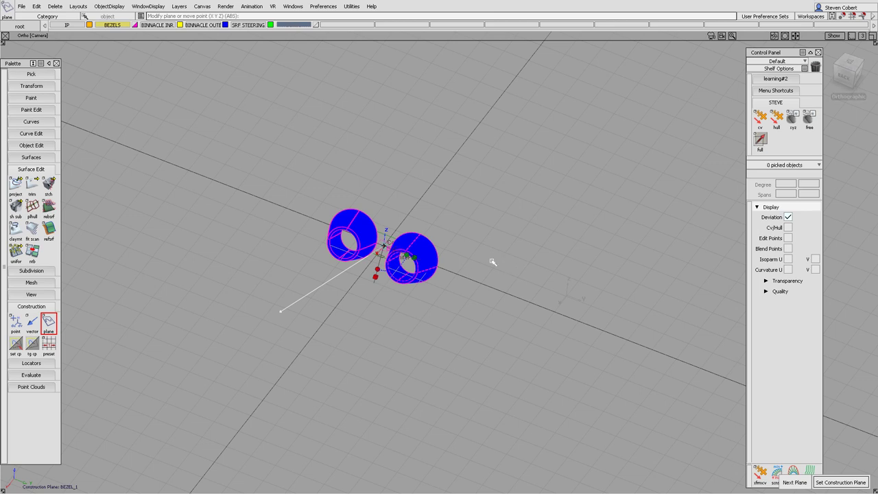
key(space)
alt+shift+right_drag(378, 288, 399, 219)
alt+shift+middle_drag(398, 218, 457, 249)
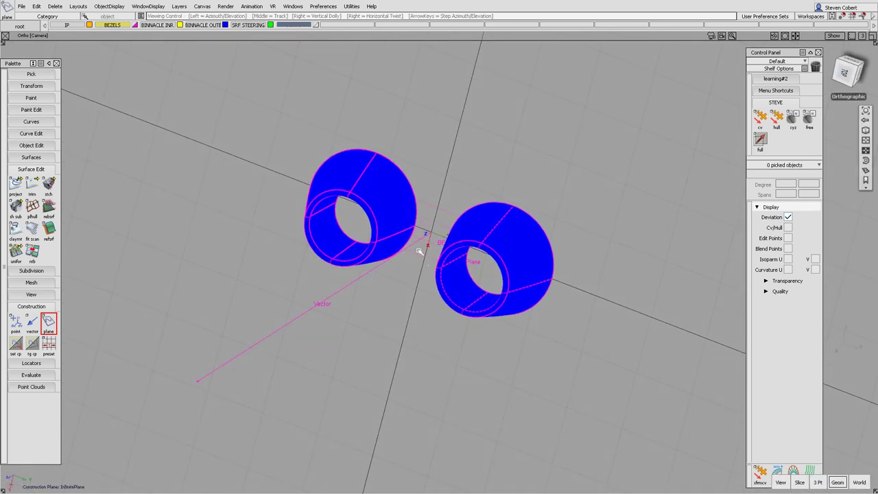
alt+shift+right_drag(458, 249, 469, 247)
- Turn off the bezels' diagnostic shading and close its controls
key(ctrl+d)
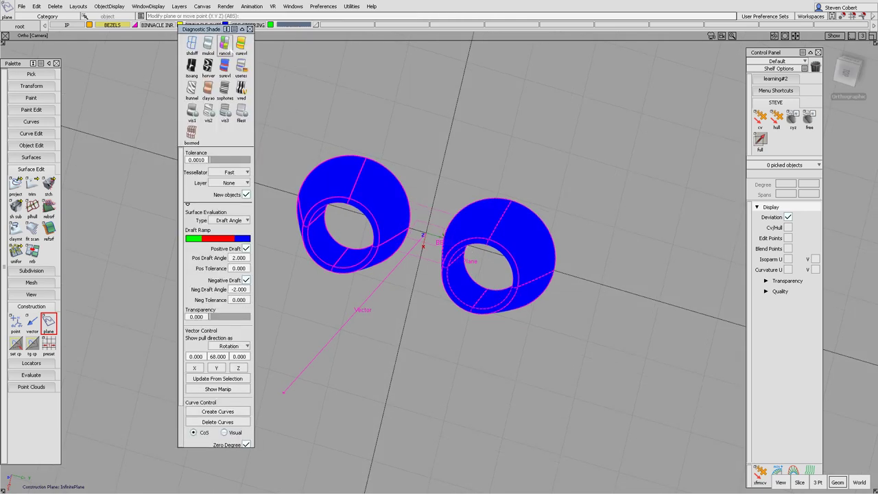
click(191, 46)
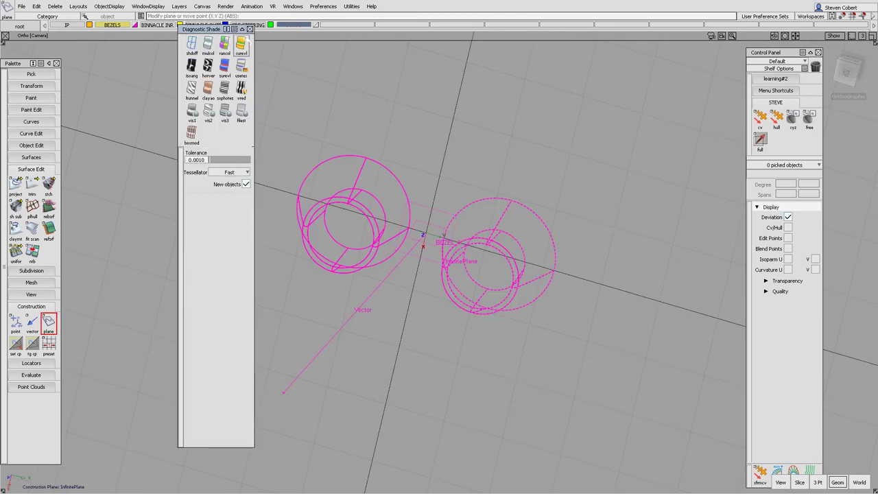
click(250, 29)
- Delete the old BEZEL_1 construction plane between the bezels
ctrl+shift+drag(516, 292, 519, 255)
ctrl+shift+drag(483, 252, 483, 273)
click(440, 230)
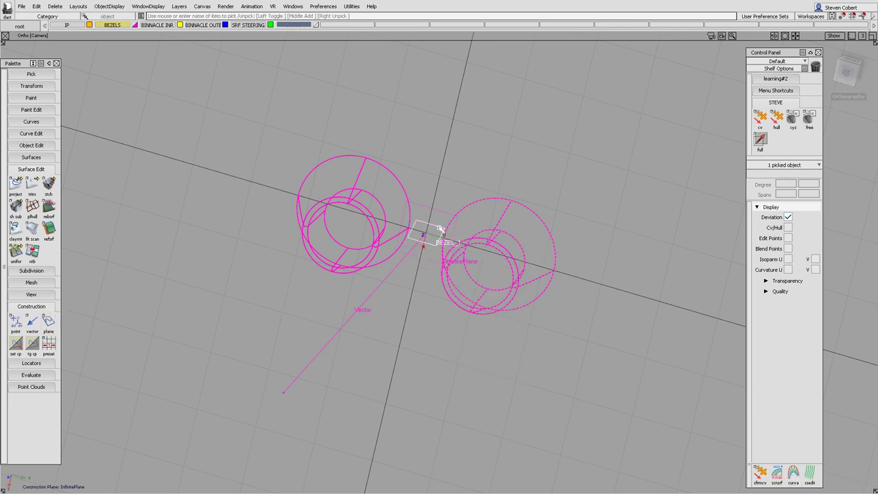
key(Delete)
click(402, 271)
- Pick the vector and the plane at its start, delete their construction history and clear the selection
alt+shift+drag(439, 254, 338, 307)
click(335, 258)
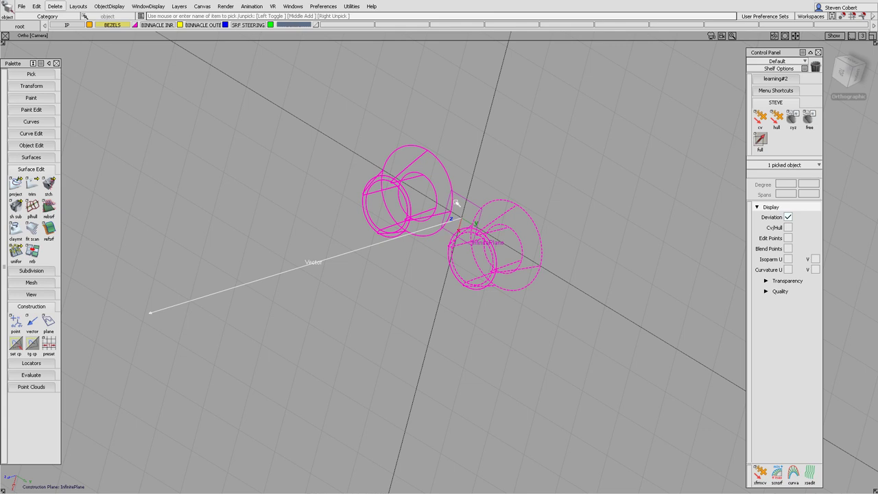
ctrl+shift+drag(471, 201, 471, 224)
click(475, 206)
click(58, 8)
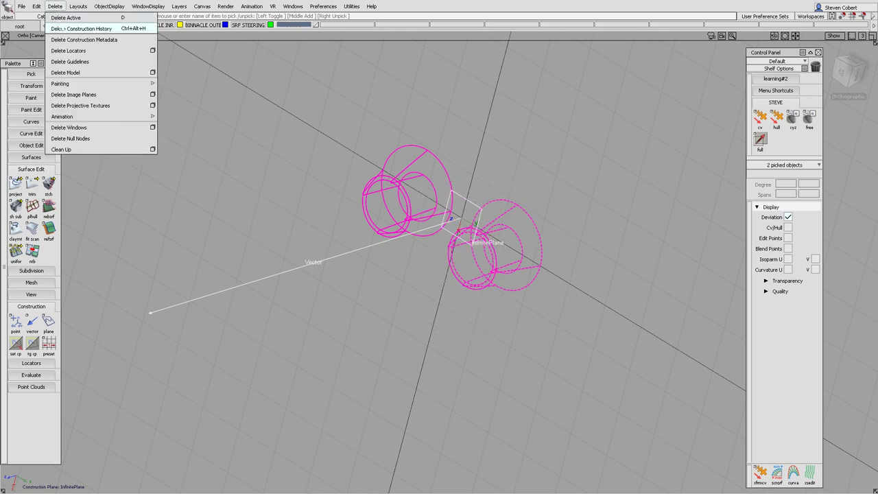
click(64, 28)
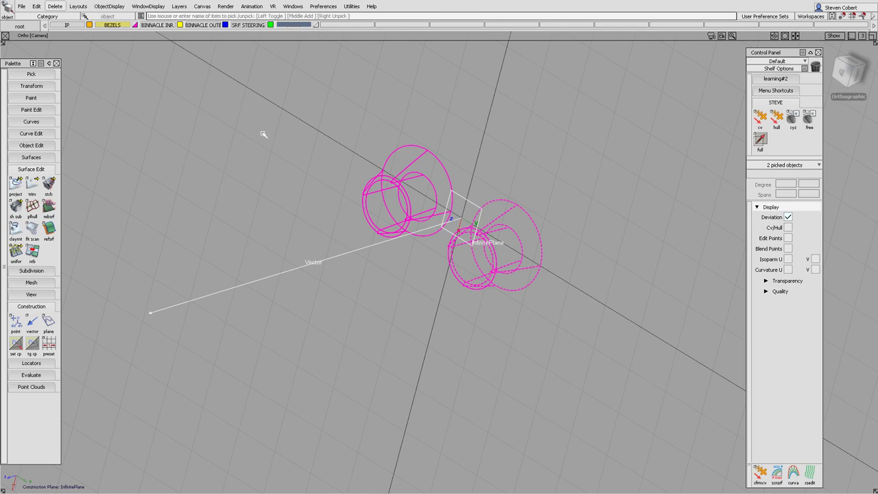
click(319, 287)
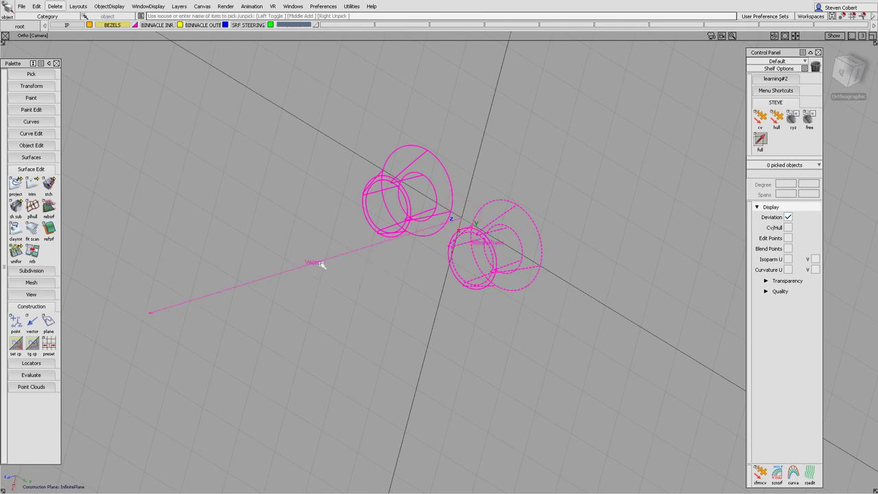
- In the front view, create a 3 Pt plane from the origin with points along the vector and the horizontal axis, and make it active
mouse_move(387, 268)
alt+shift+mouse_down()
mouse_move(416, 257)
mouse_move(373, 325)
mouse_move(389, 278)
alt+shift+mouse_up()
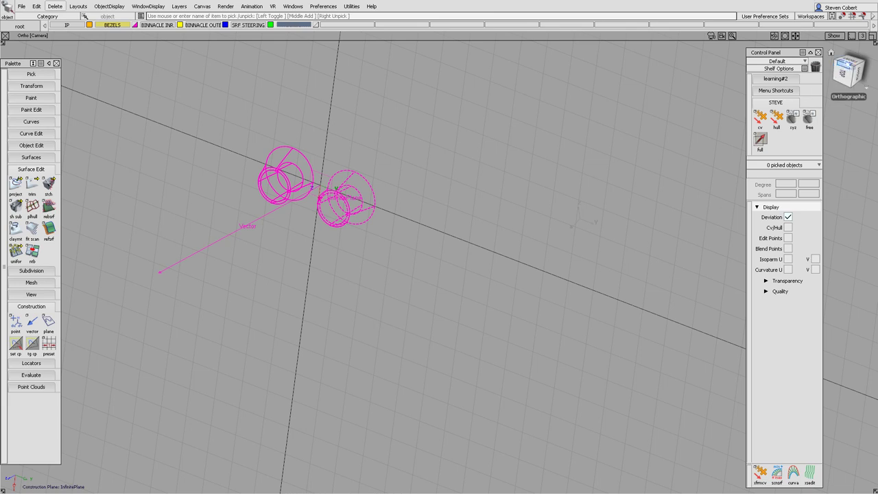
click(850, 66)
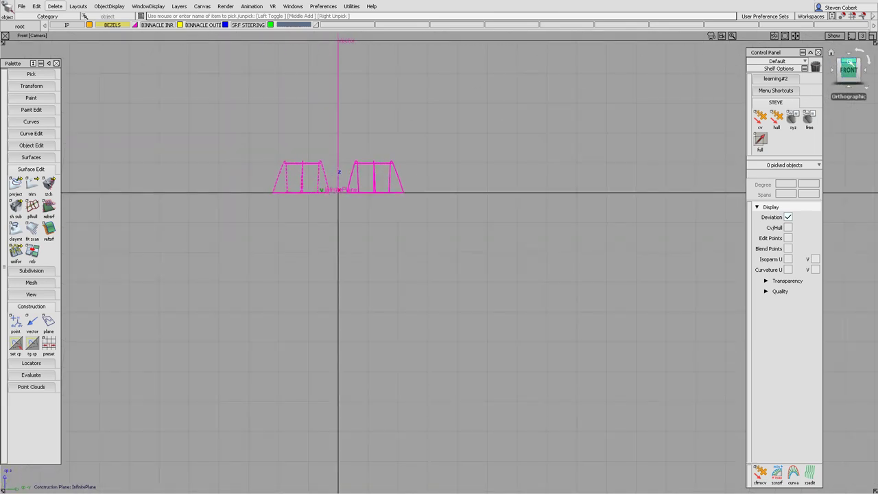
alt+shift+middle_drag(476, 185, 540, 312)
alt+shift+right_drag(528, 271, 319, 367)
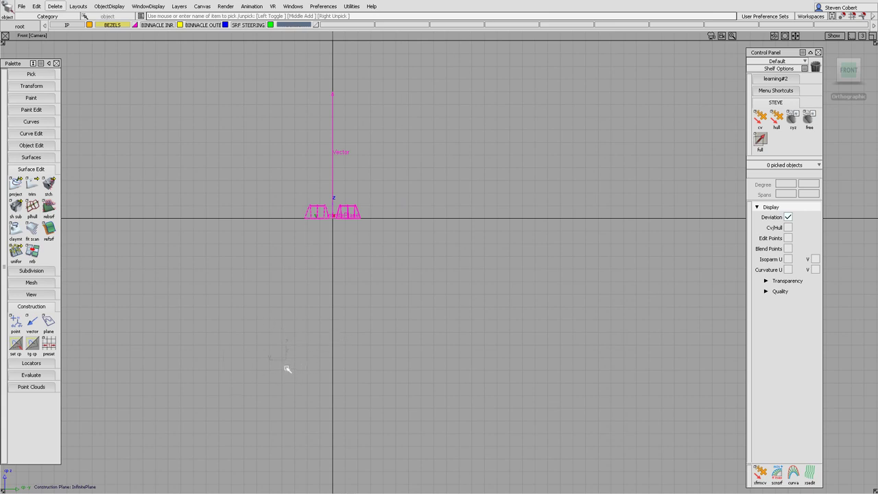
click(48, 323)
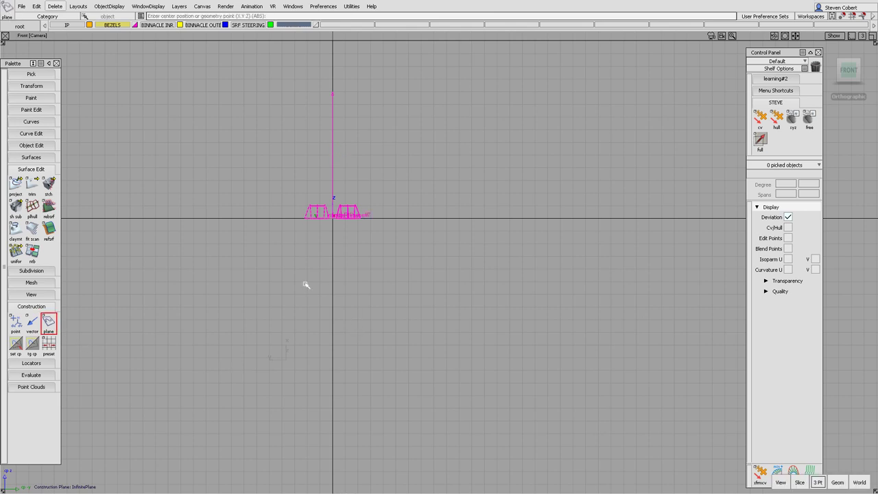
double_click(48, 323)
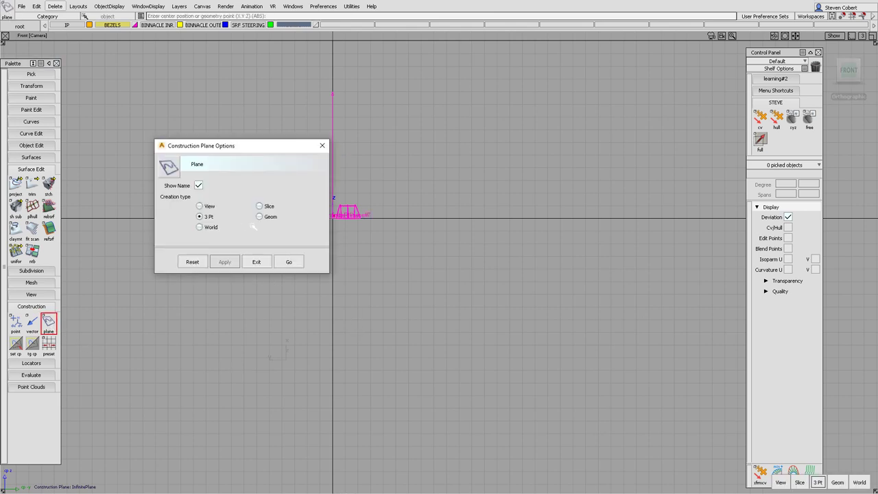
click(293, 263)
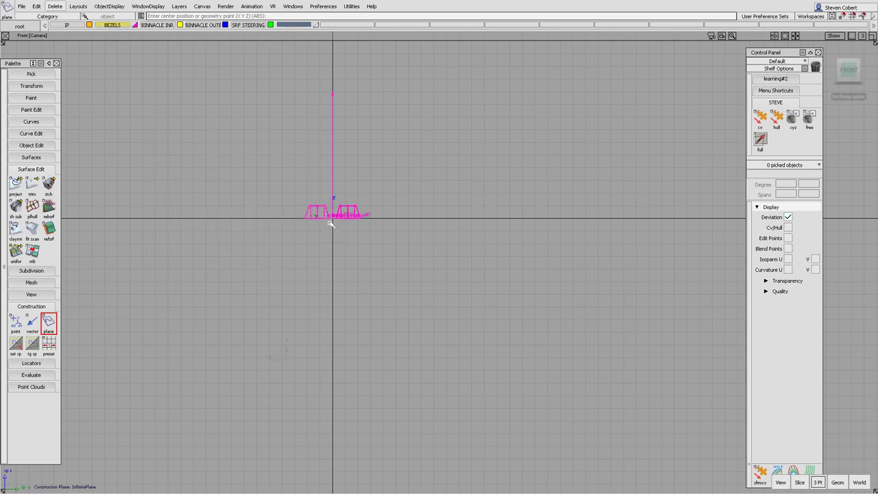
click(331, 223)
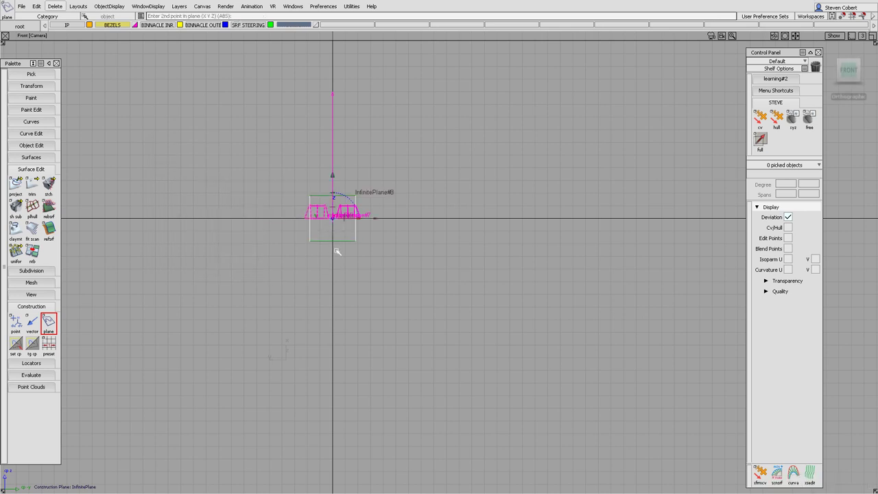
click(328, 68)
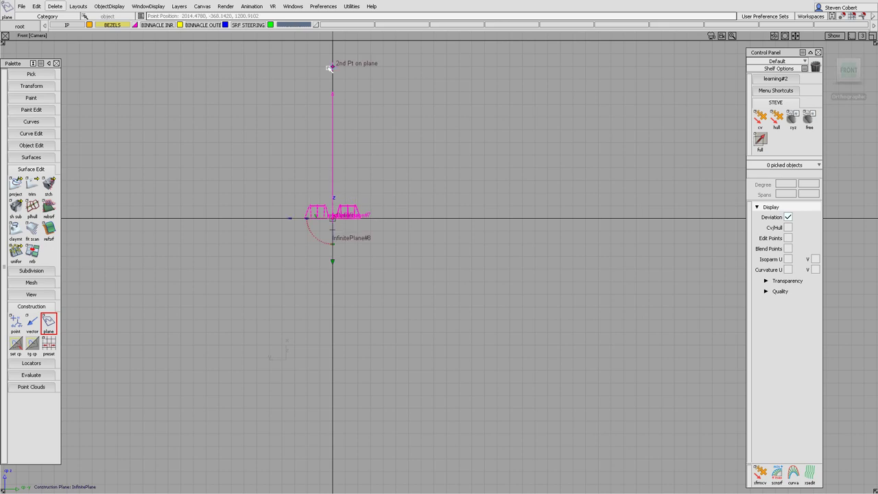
click(245, 218)
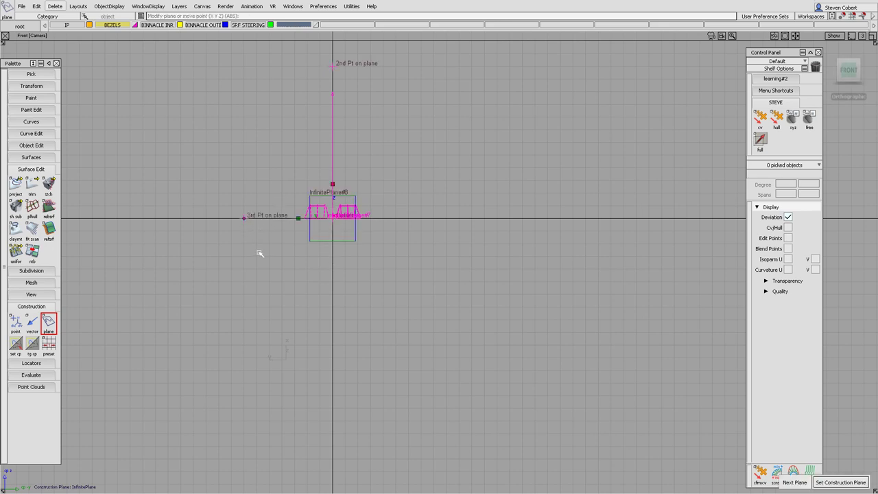
key(space)
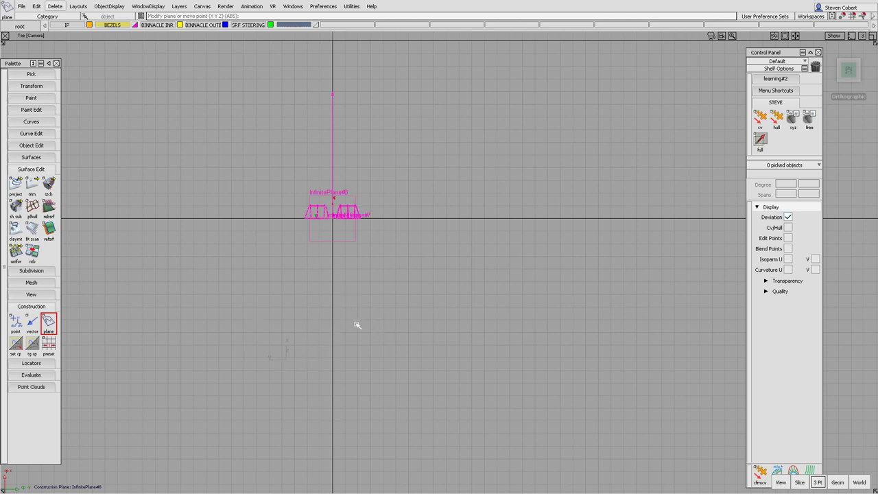
- Examine how the new active plane aligns with the bezels and vector from the right, back and orthographic views
alt+shift+drag(308, 308, 511, 316)
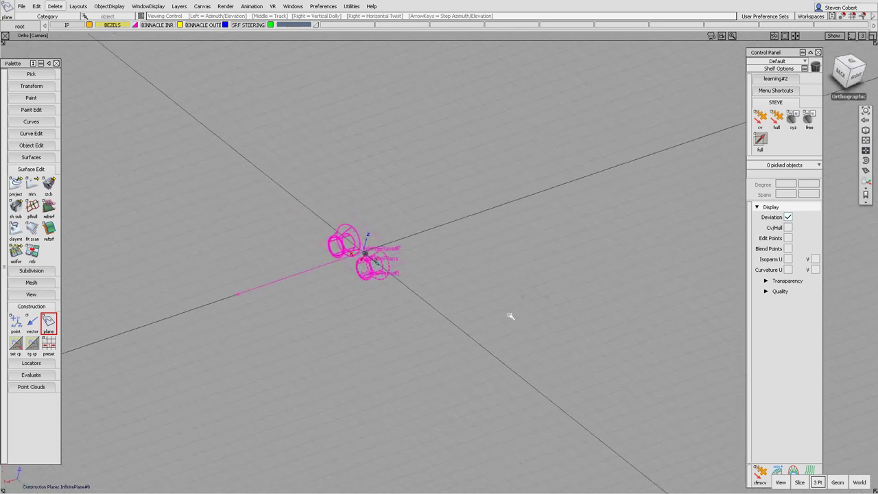
ctrl+shift+drag(386, 310, 421, 247)
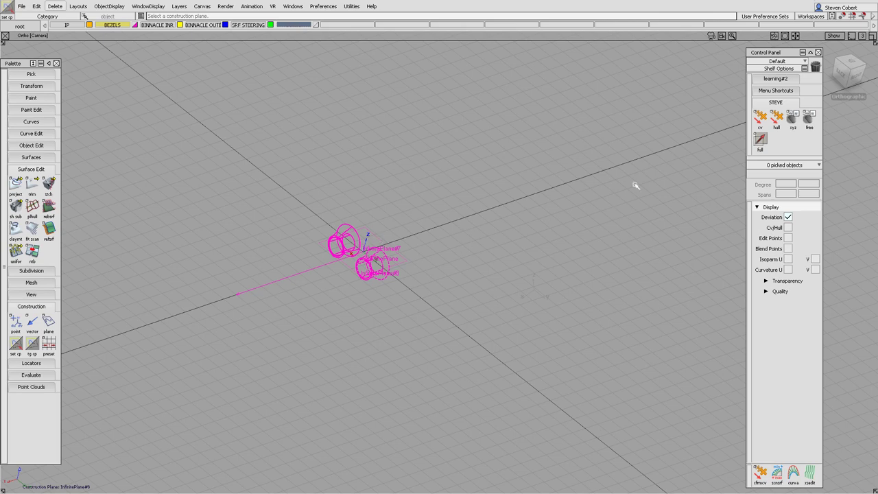
click(855, 75)
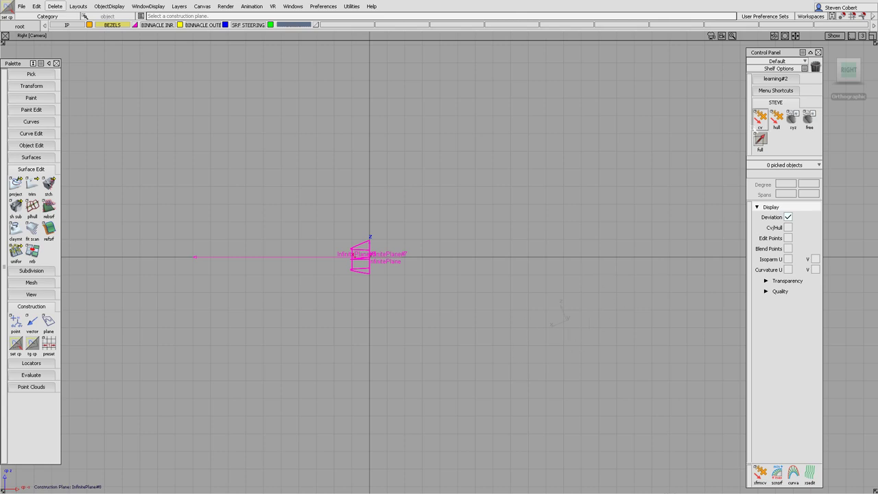
click(831, 69)
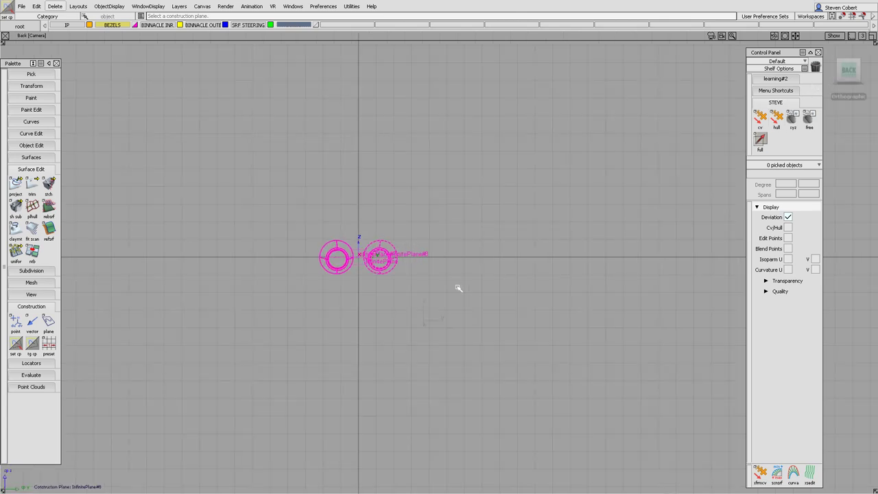
alt+shift+drag(391, 249, 428, 271)
alt+shift+right_drag(441, 274, 424, 197)
alt+shift+drag(423, 196, 476, 251)
alt+shift+middle_drag(476, 250, 475, 246)
- Delete the Geom-created plane perpendicular to the vector between the bezels
ctrl+shift+drag(419, 225, 421, 249)
click(410, 206)
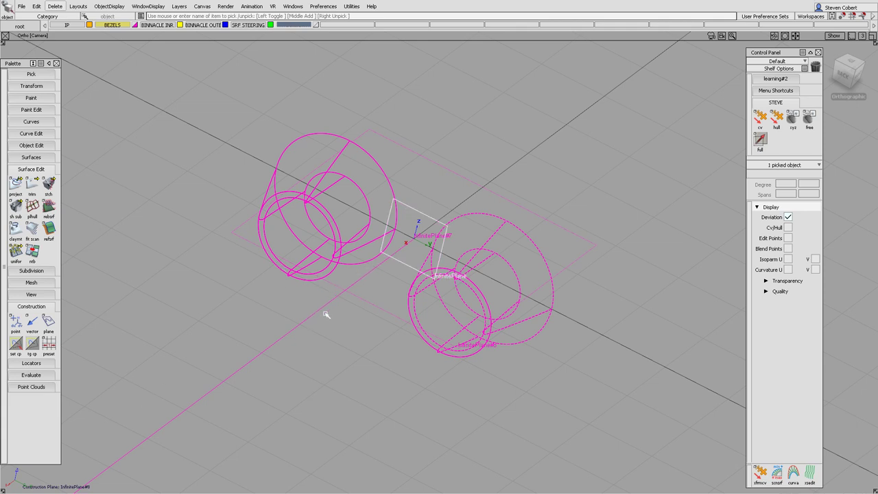
key(Delete)
click(394, 273)
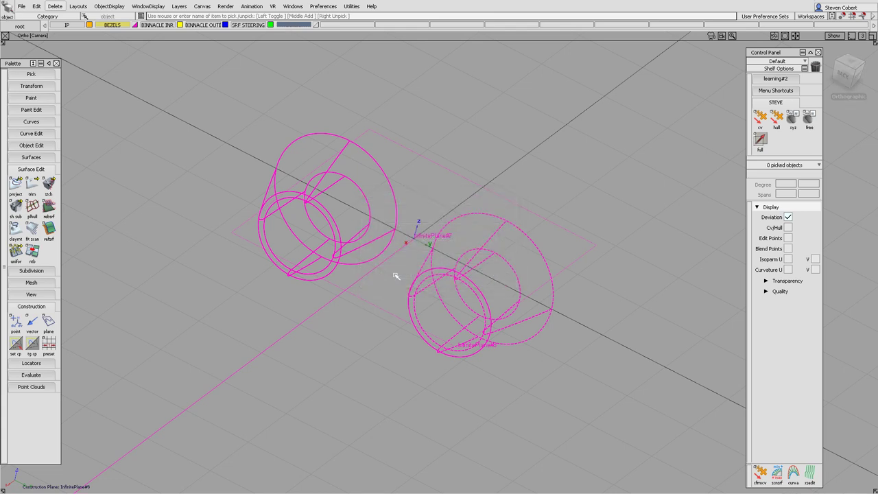
- Switch off the active construction plane to return to the world coordinate system
alt+shift+right_drag(431, 245, 422, 271)
mouse_move(421, 270)
alt+shift+mouse_down()
mouse_move(429, 251)
mouse_move(412, 281)
alt+shift+mouse_up()
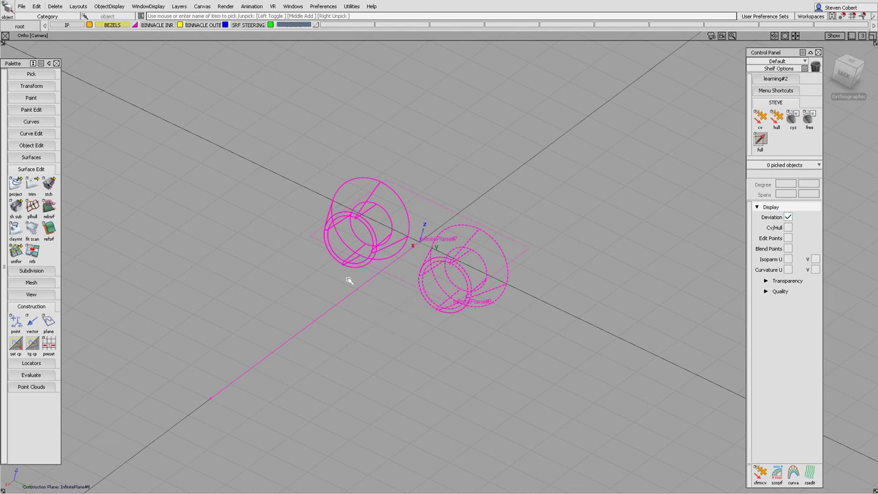
ctrl+shift+drag(343, 279, 350, 351)
drag(350, 351, 349, 352)
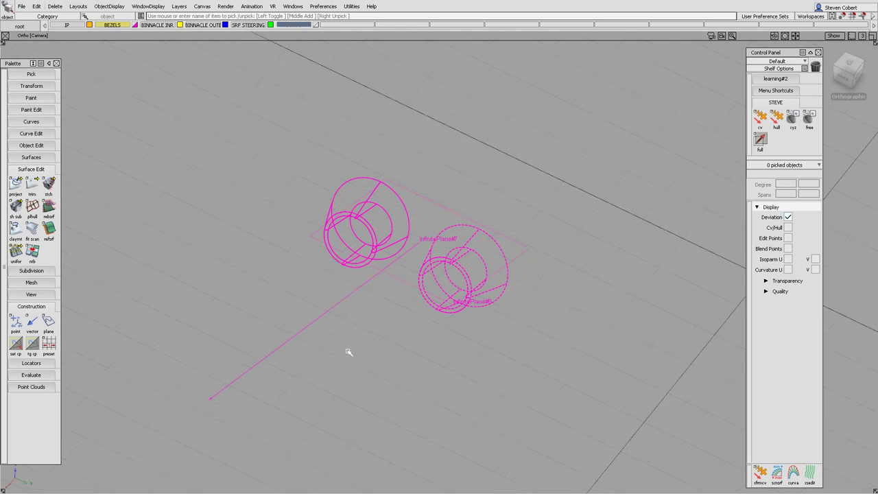
- Pick the vector and the 3-point plane and inspect their rotations in the information window relative to the world origin
ctrl+shift+drag(384, 296, 377, 314)
drag(386, 267, 377, 280)
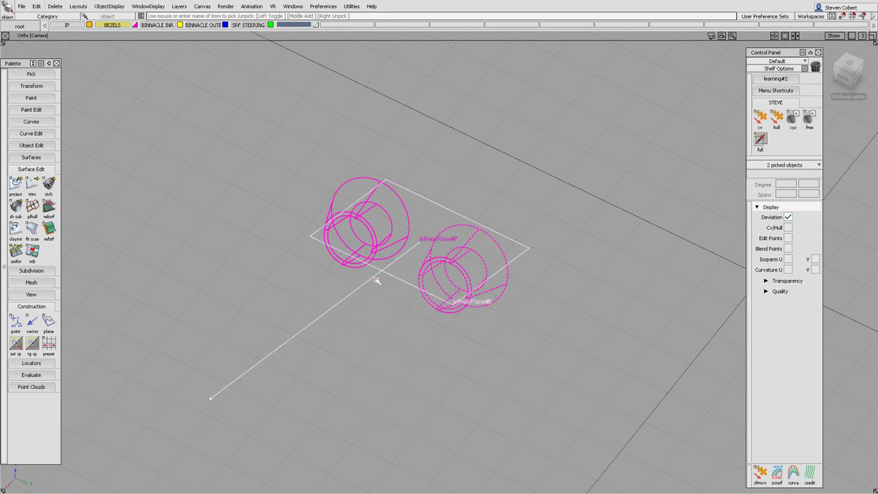
key(ctrl+i)
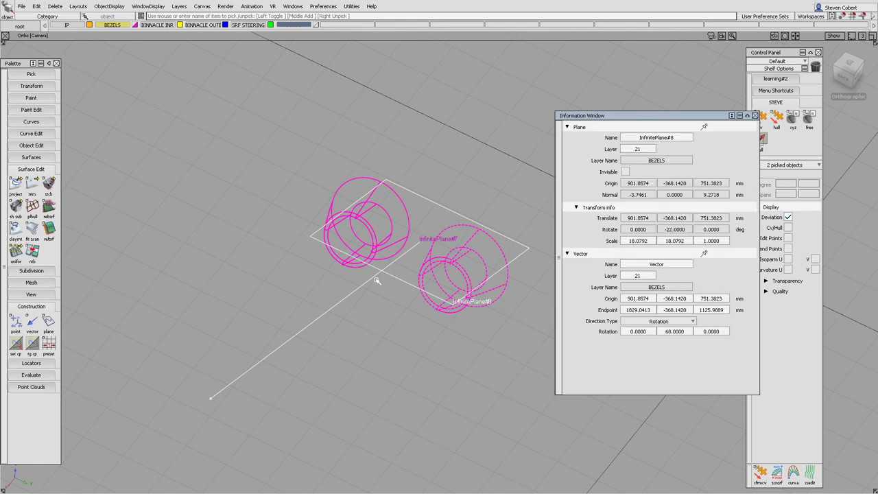
alt+shift+right_drag(381, 199, 415, 282)
alt+shift+middle_drag(415, 282, 230, 265)
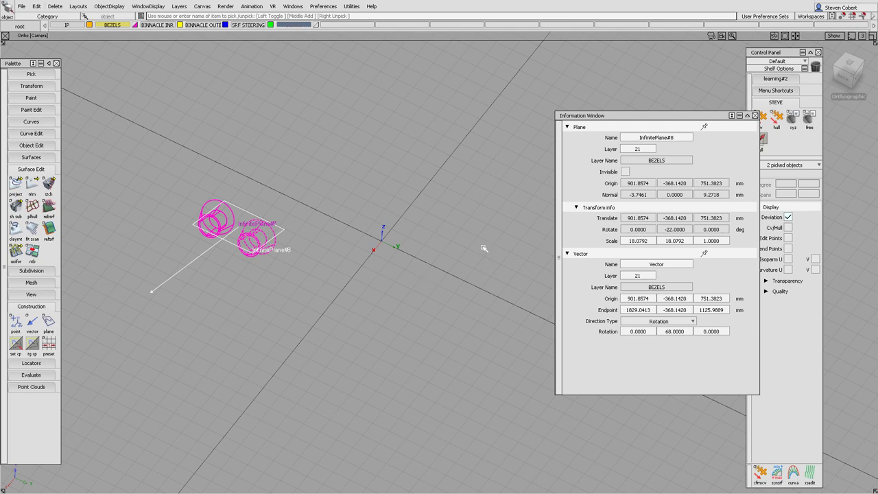
- Compare the tilt of the picked plane and vector with the world axes from the right and orthographic views
click(858, 79)
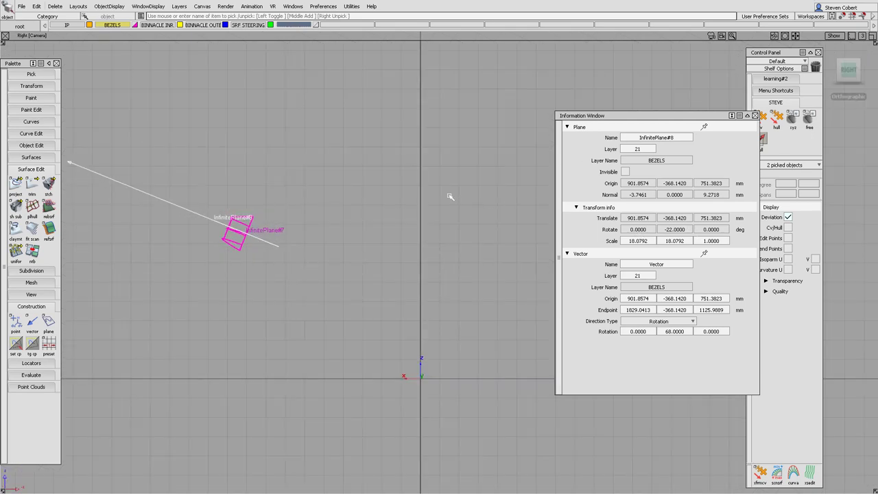
alt+shift+right_drag(350, 235, 384, 252)
alt+shift+middle_drag(384, 252, 371, 194)
alt+shift+drag(225, 200, 331, 269)
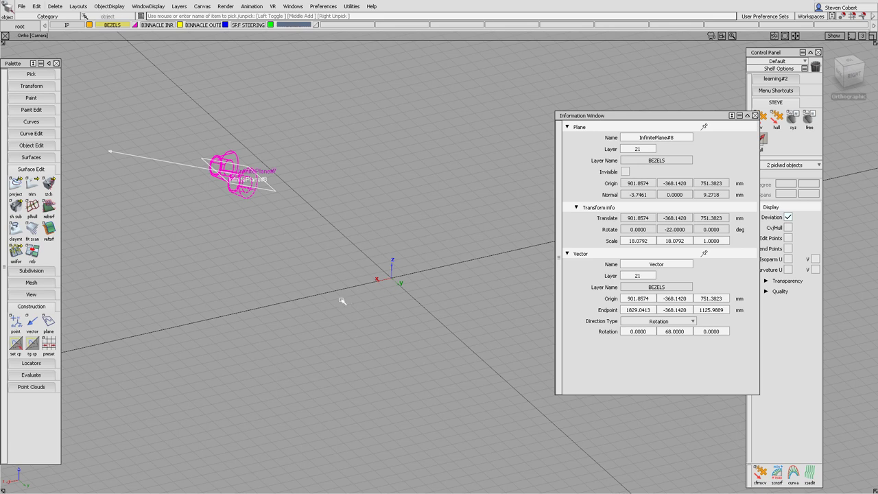
- Place a new construction vector at the world origin and set its Y rotation to 0 so it points straight up
click(333, 334)
double_click(33, 323)
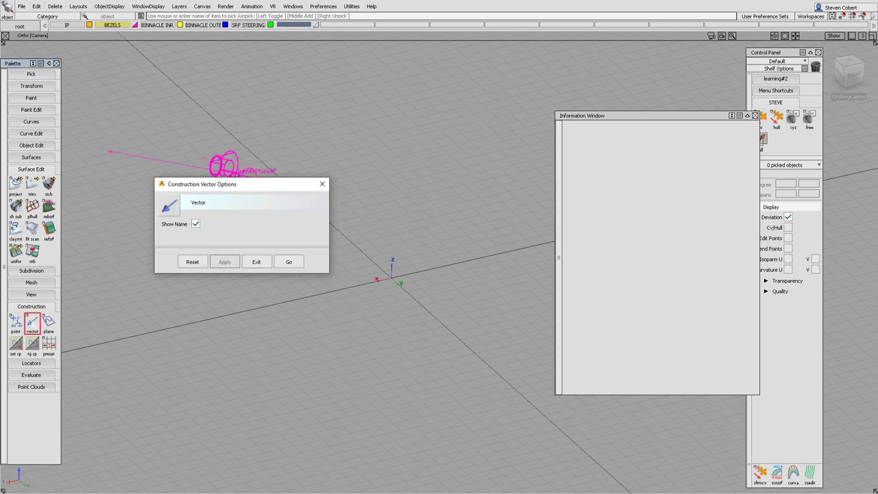
click(289, 263)
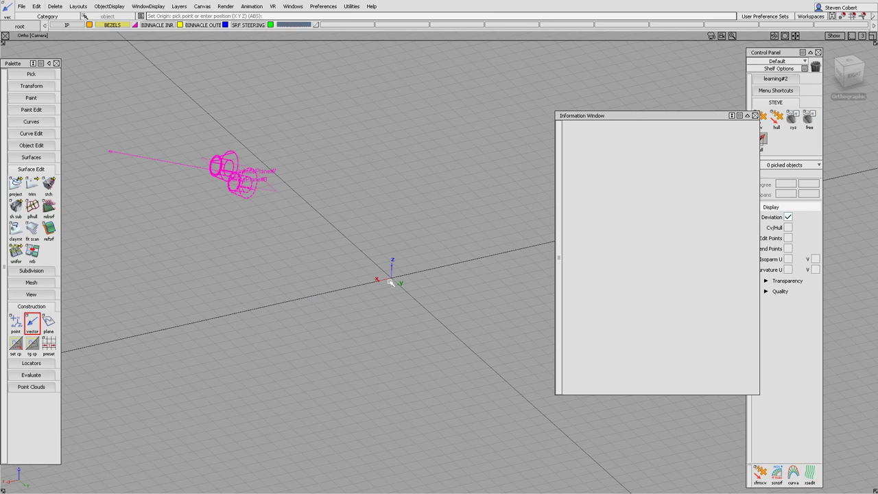
click(390, 282)
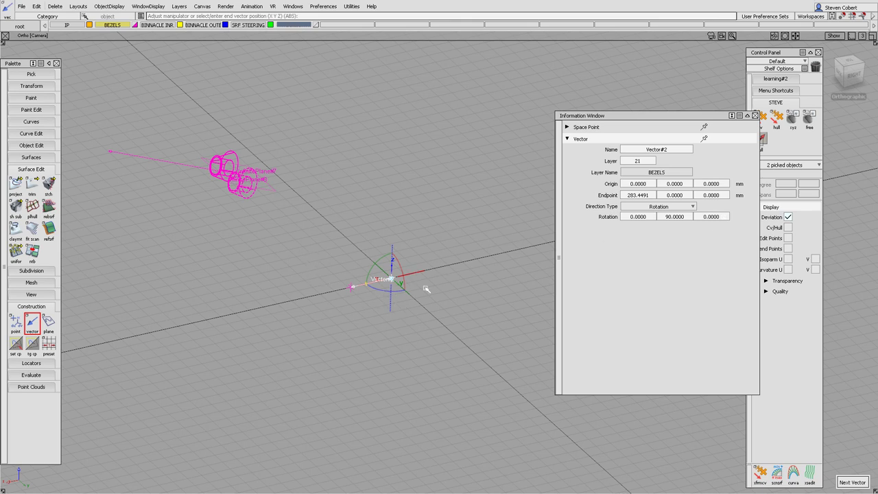
double_click(684, 216)
text(0)
key(Return)
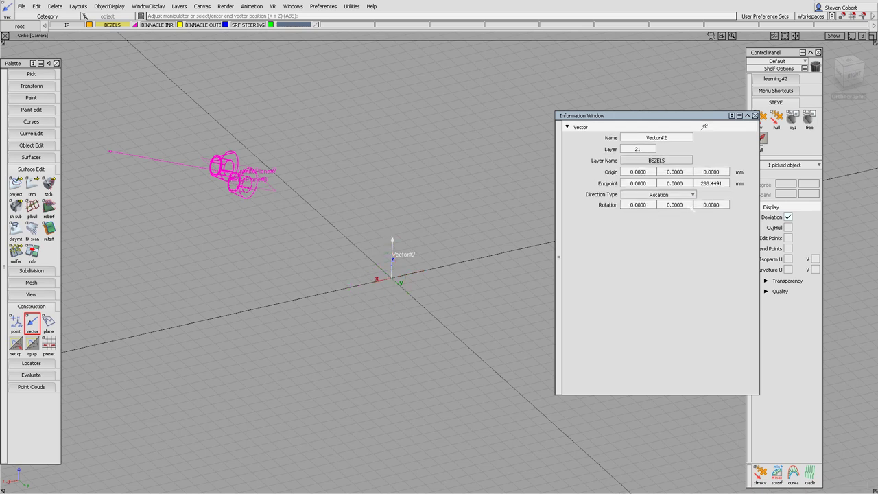
- Pick the bezel vector and compare its rotation with that of the vertical vector at the origin
ctrl+shift+drag(504, 267, 501, 223)
ctrl+shift+drag(217, 189, 217, 209)
click(181, 161)
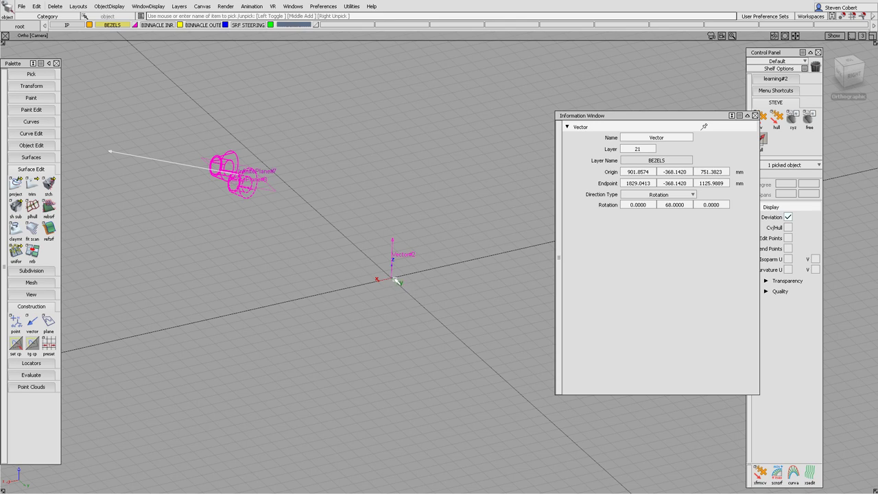
- Delete the vertical construction vector at the world origin
click(418, 304)
ctrl+shift+drag(418, 297, 418, 317)
click(392, 244)
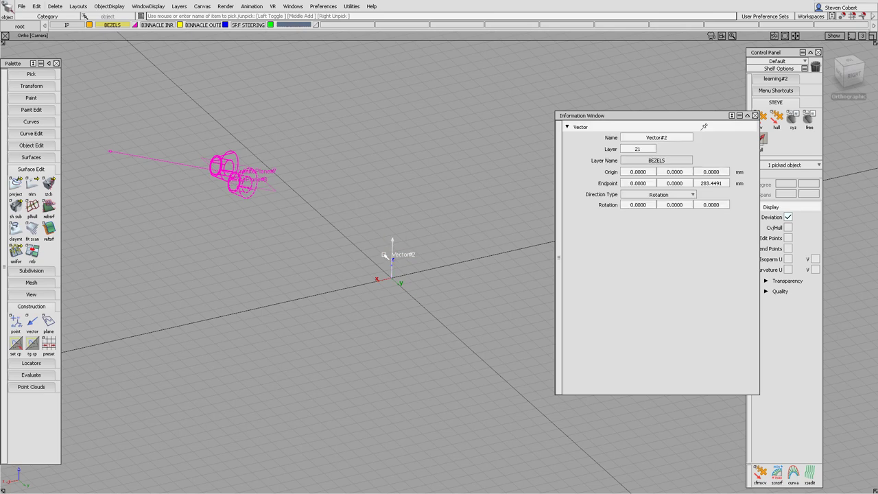
key(Delete)
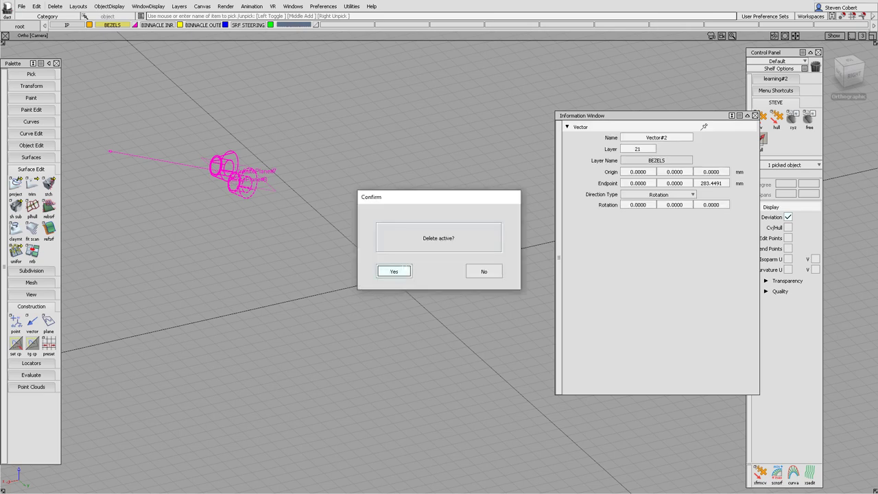
click(393, 270)
- Close the information window
alt+shift+middle_drag(282, 199, 410, 244)
alt+shift+drag(411, 244, 430, 275)
alt+shift+right_drag(429, 274, 452, 173)
alt+shift+drag(288, 231, 381, 224)
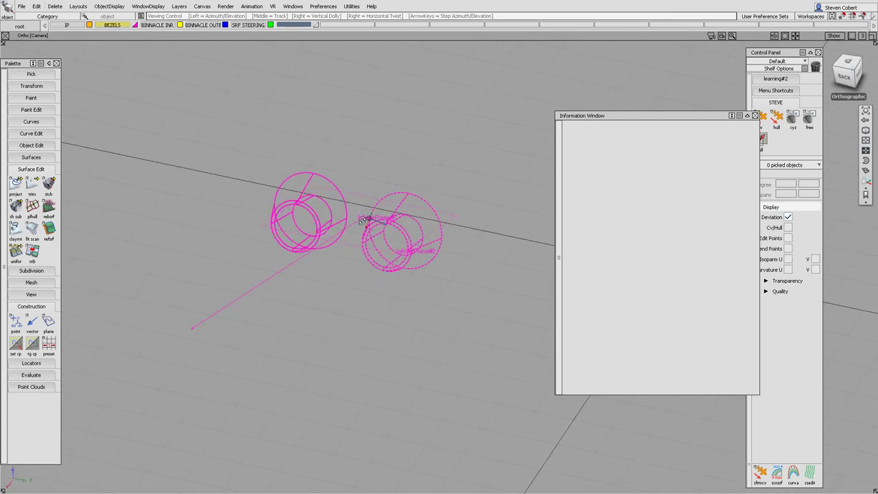
click(754, 115)
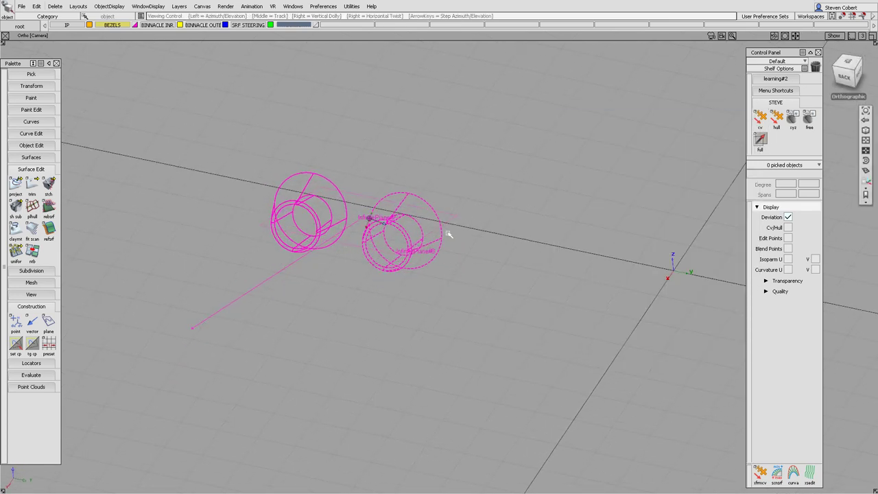
- Shade both bezels with the Draft Angle surface evaluation and move the Diagnostic Shade window clear of the vector
alt+shift+drag(447, 232, 319, 280)
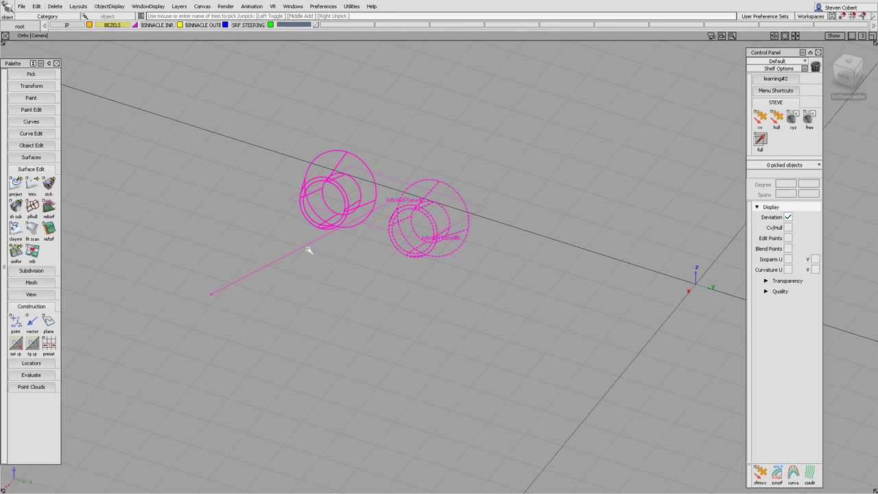
alt+shift+drag(309, 251, 416, 197)
alt+shift+drag(357, 151, 398, 183)
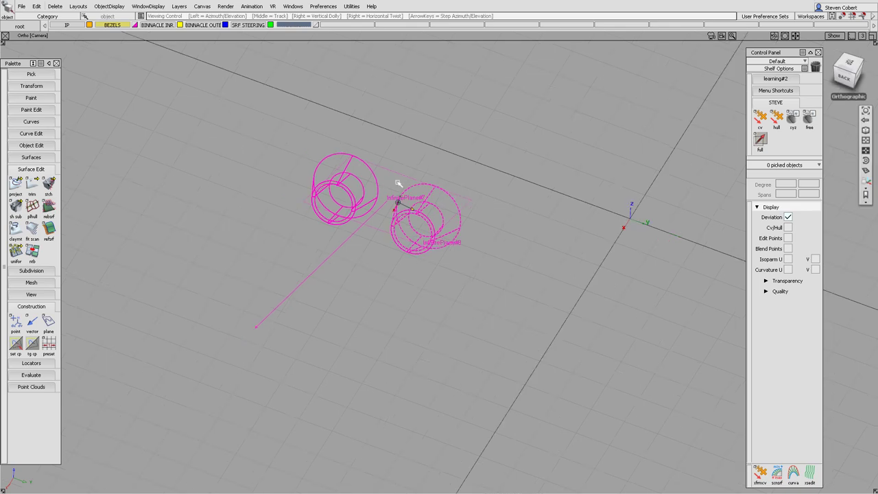
alt+shift+middle_drag(398, 183, 355, 183)
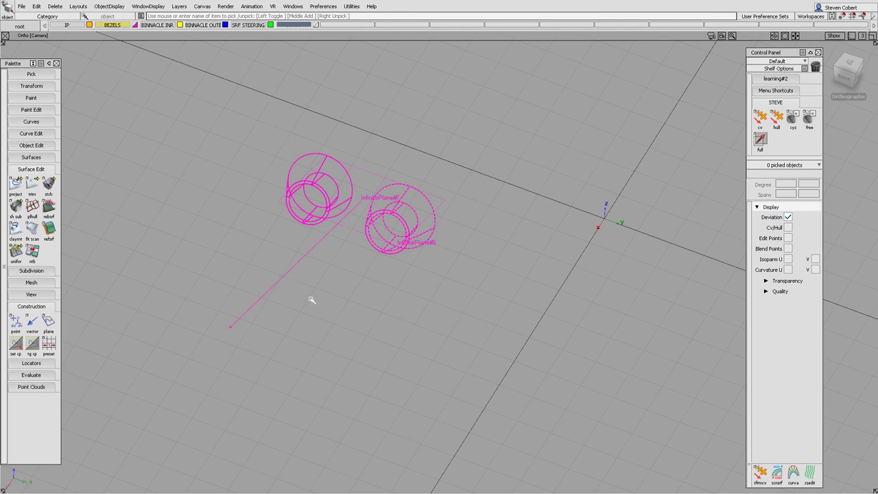
key(ctrl+d)
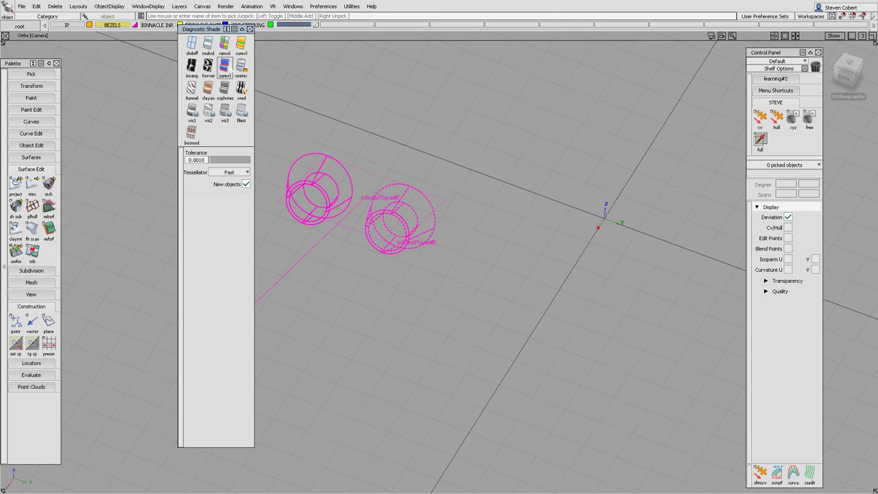
click(225, 67)
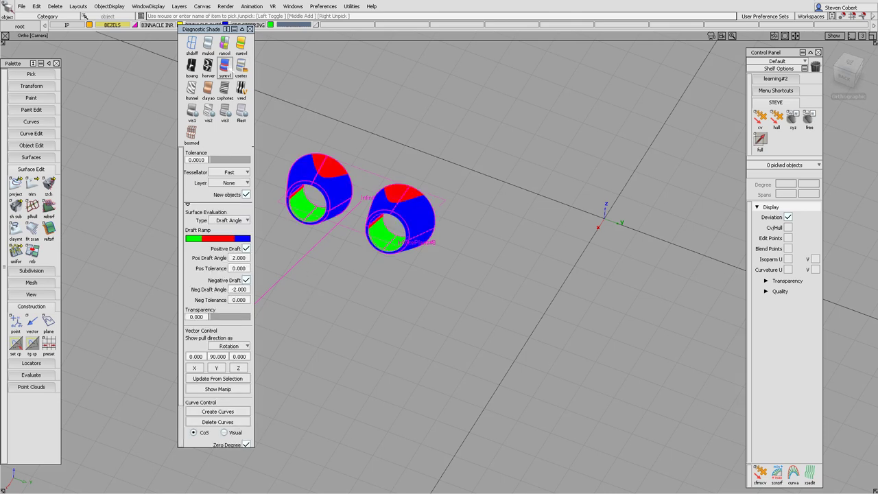
drag(217, 29, 142, 66)
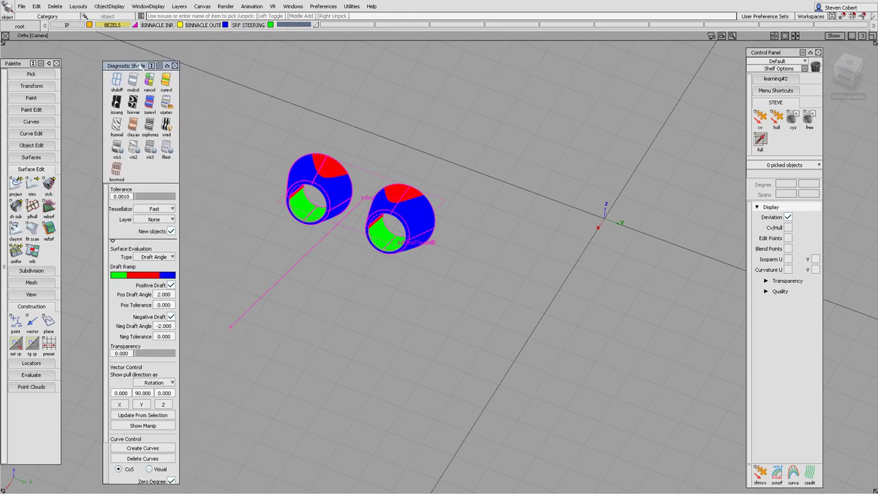
- Pick the bezel vector and update the draft evaluation's pull direction from it
ctrl+shift+drag(284, 272, 284, 292)
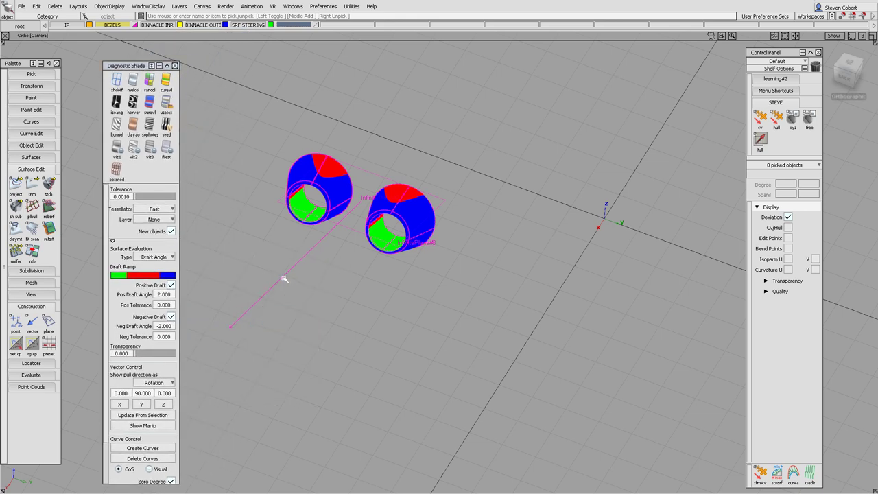
click(285, 279)
click(158, 416)
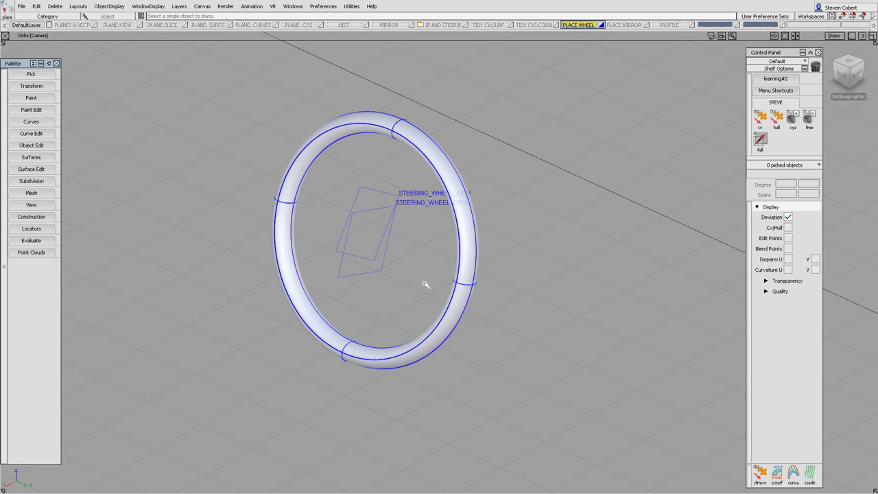
- Pick the lower of the two steering wheel construction planes to identify it, and clear the selection
ctrl+shift+drag(402, 259, 402, 280)
click(355, 275)
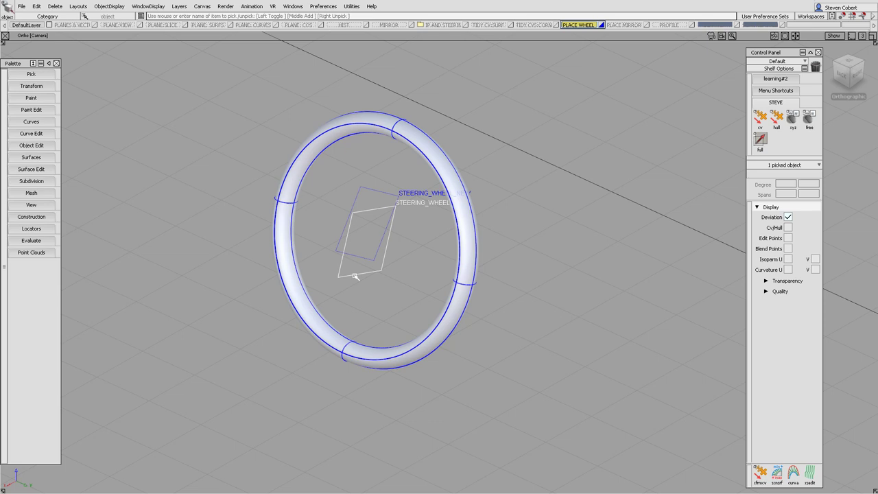
drag(360, 246, 390, 281)
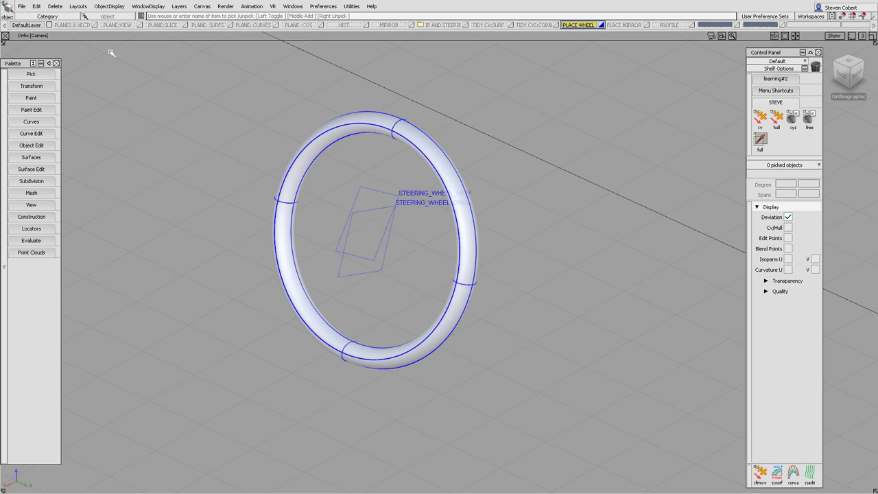
- Reposition the steering wheel with the Place tool, from the lower steering wheel construction plane to the upper one
click(31, 86)
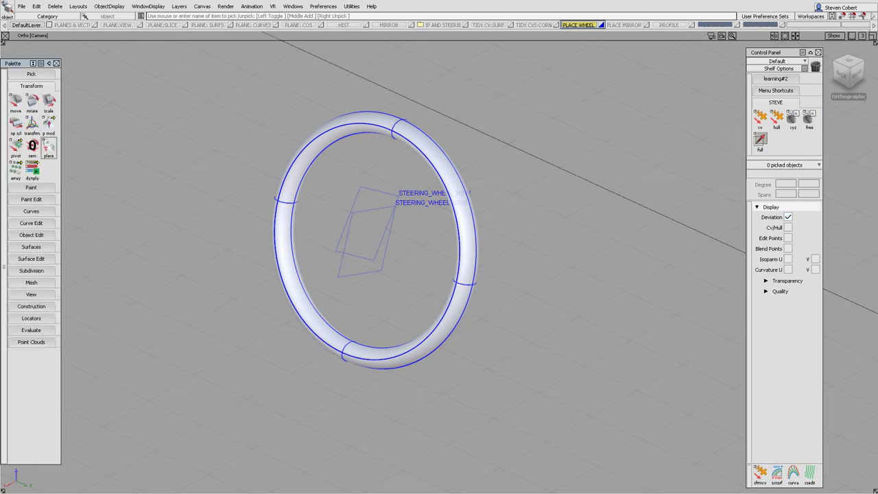
click(48, 147)
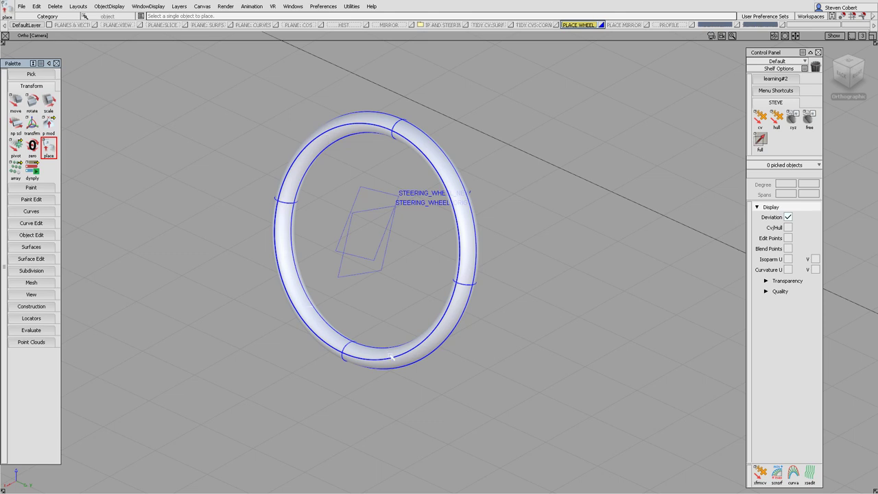
click(328, 132)
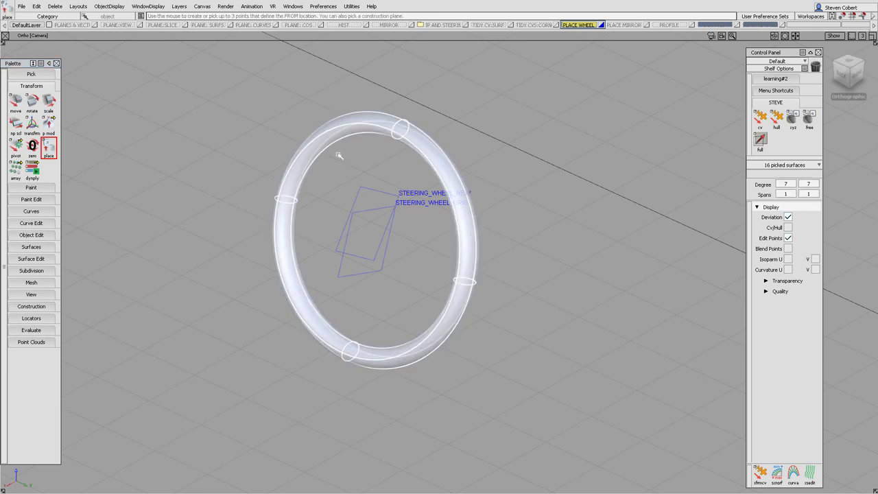
click(376, 273)
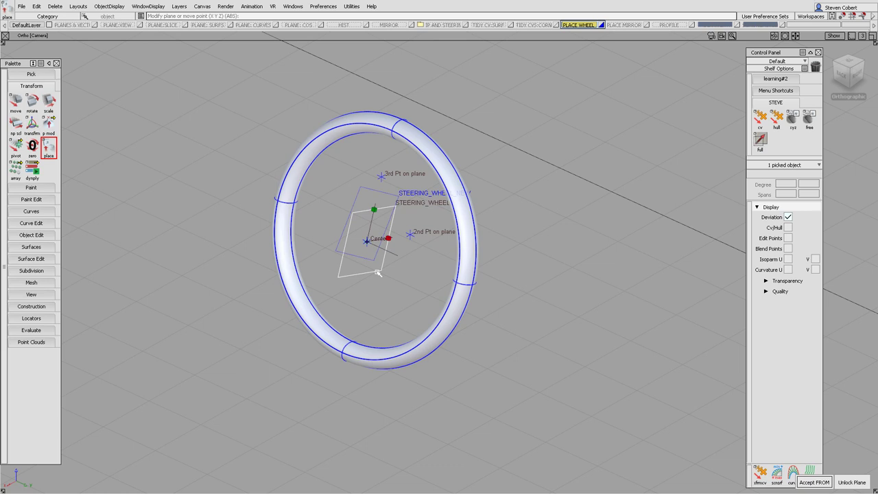
key(space)
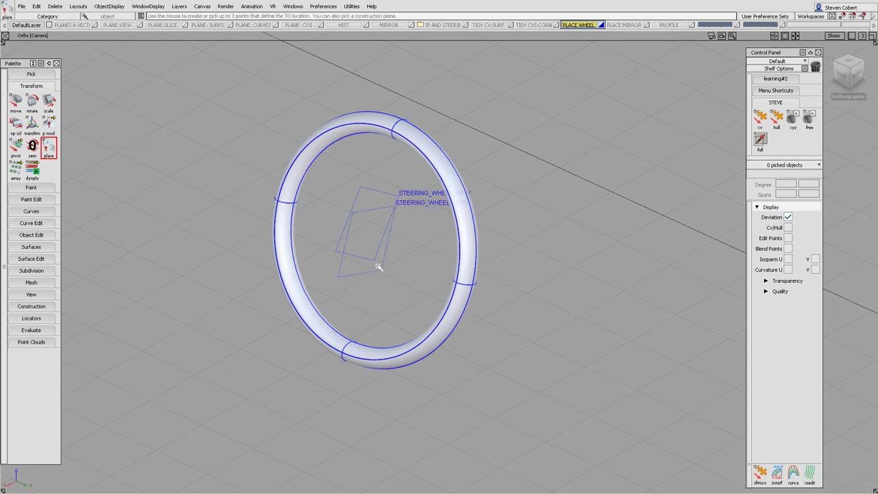
click(376, 264)
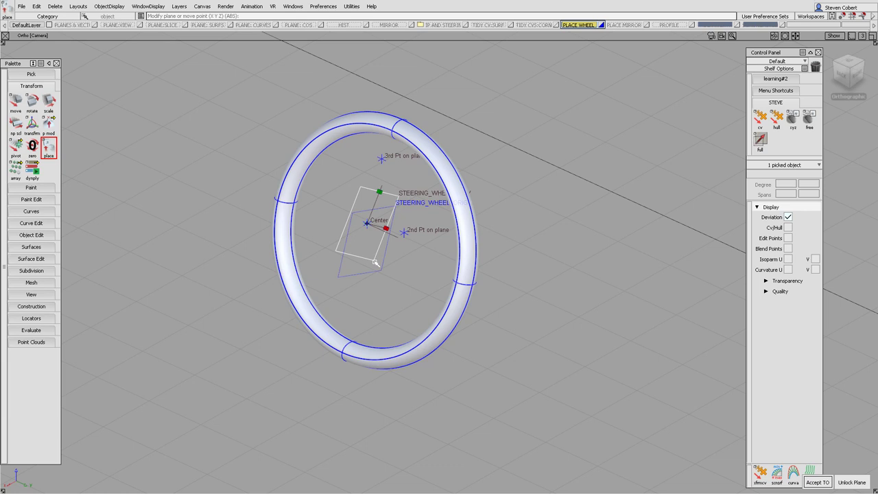
key(Return)
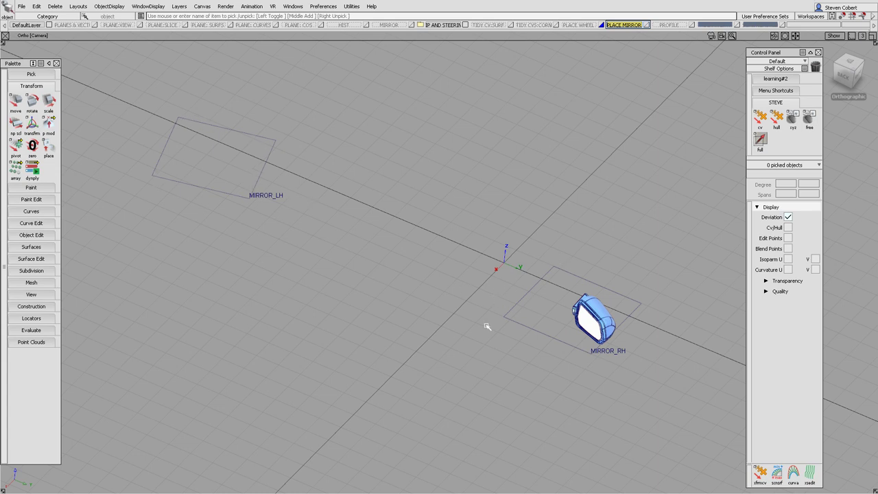
- Set the MIRROR_RH plane as the active construction plane
ctrl+shift+click(585, 325)
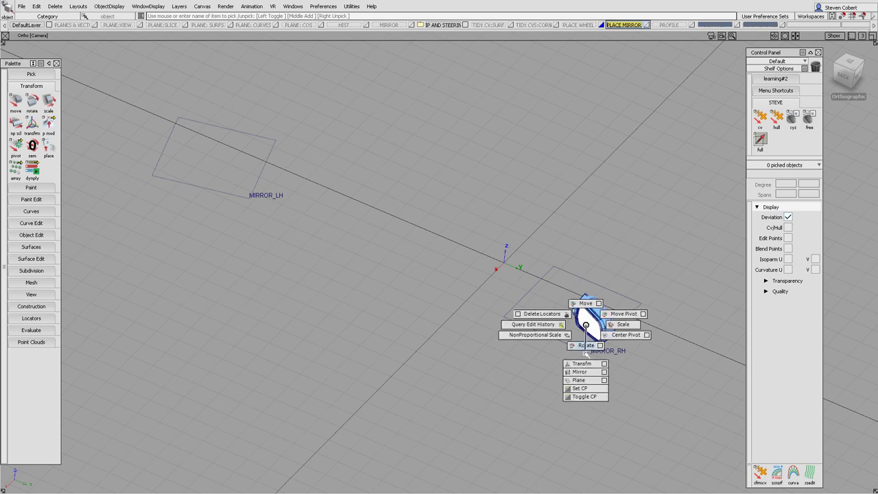
ctrl+shift+drag(586, 375, 564, 384)
click(576, 347)
- Mirror the door mirror surfaces as a duplicate across the XZ plane of the active construction plane
click(607, 309)
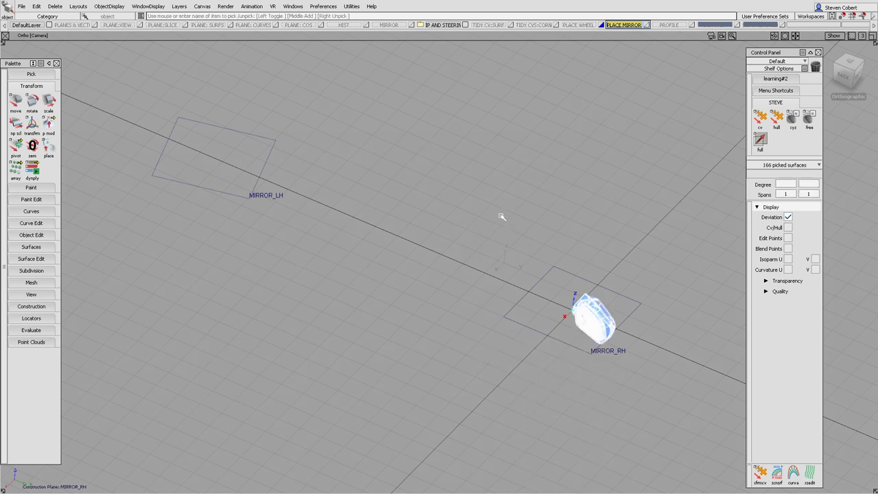
ctrl+shift+middle_drag(502, 216, 501, 216)
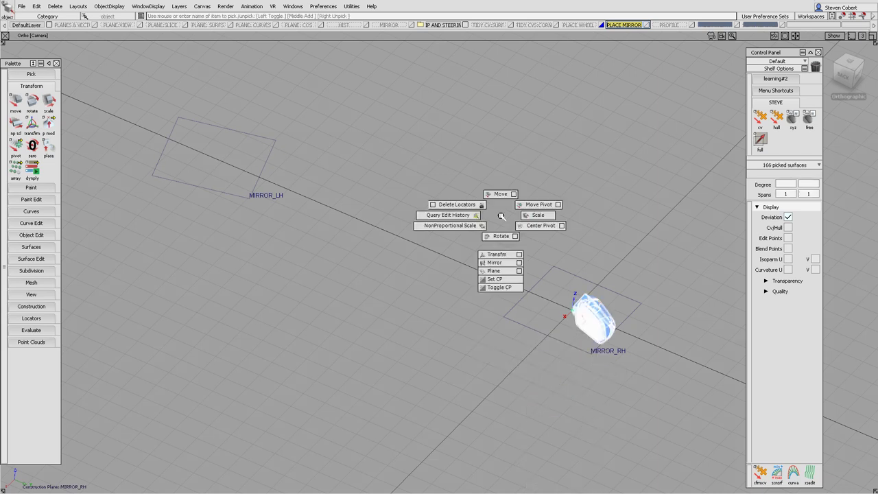
ctrl+shift+middle_drag(502, 218, 519, 262)
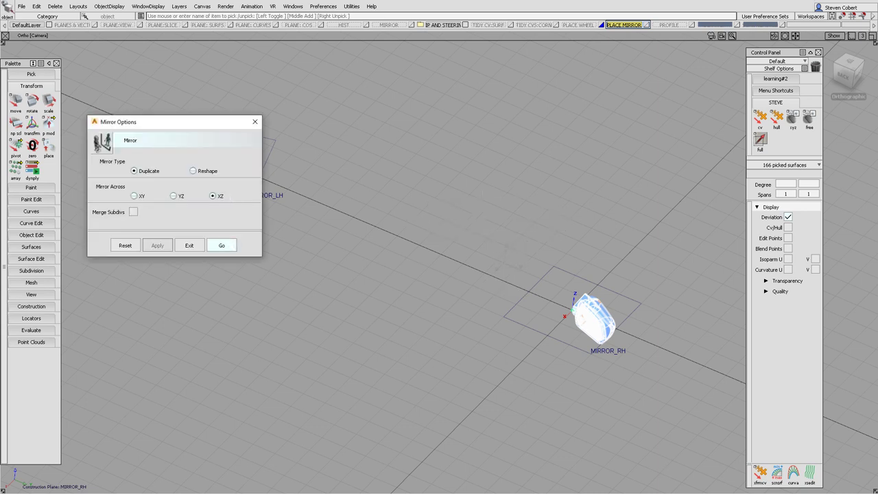
click(229, 245)
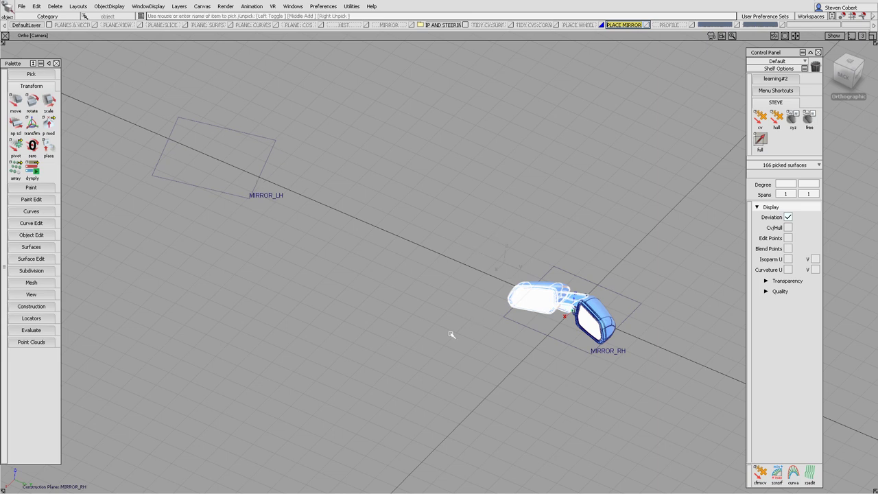
- Reposition the mirrored door mirror copy with the Place tool, from the MIRROR_RH construction plane to the MIRROR_LH construction plane
click(49, 147)
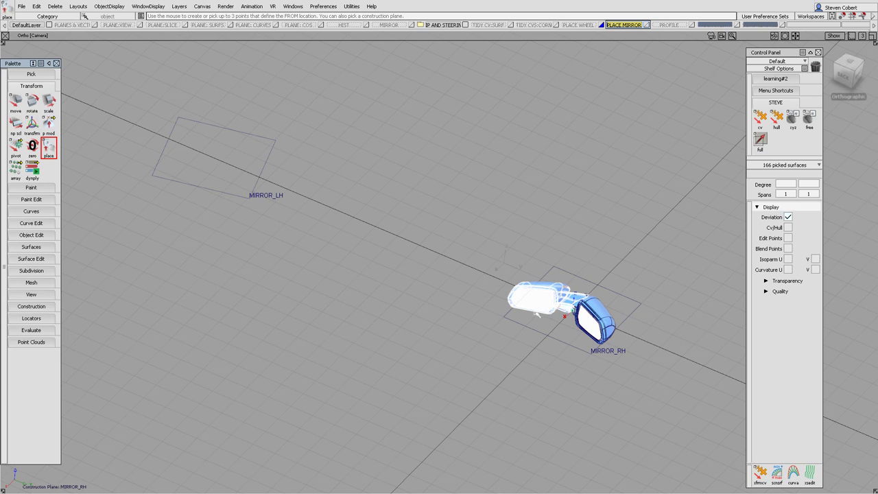
click(540, 333)
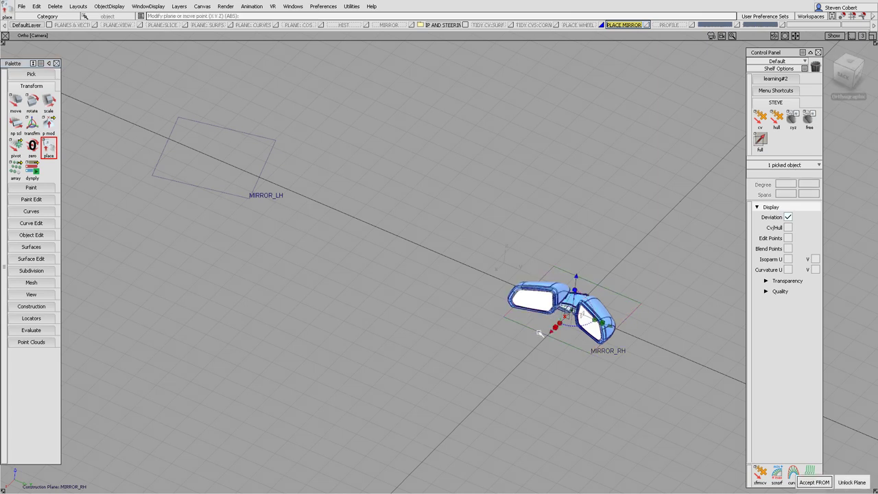
key(space)
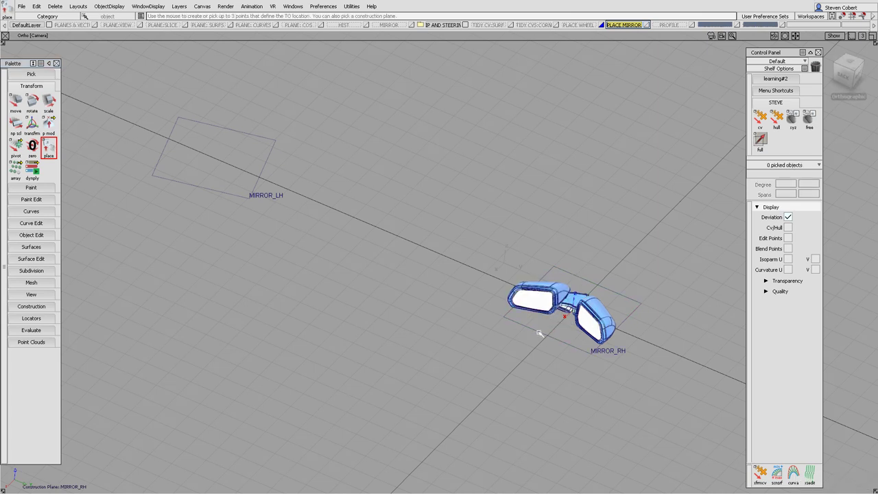
click(273, 145)
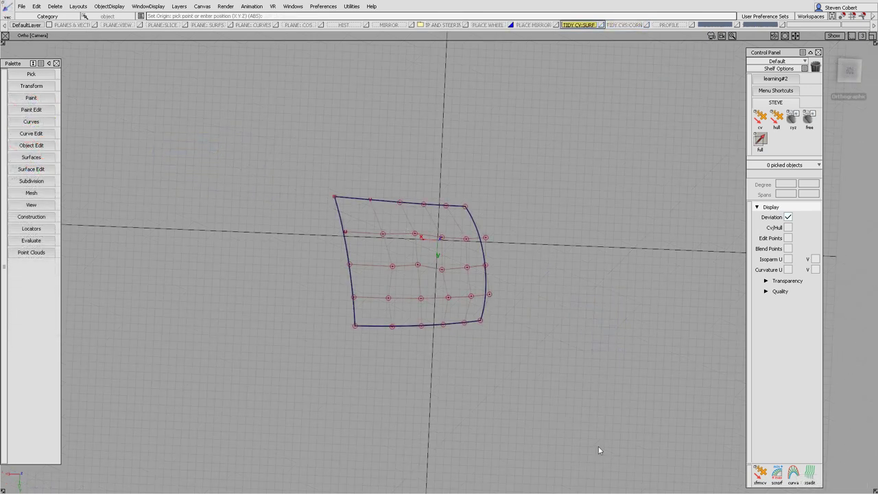
- Examine the CV and hull layout of the curved surface from several angles, including edge-on along its hulls
alt+shift+drag(474, 277, 362, 236)
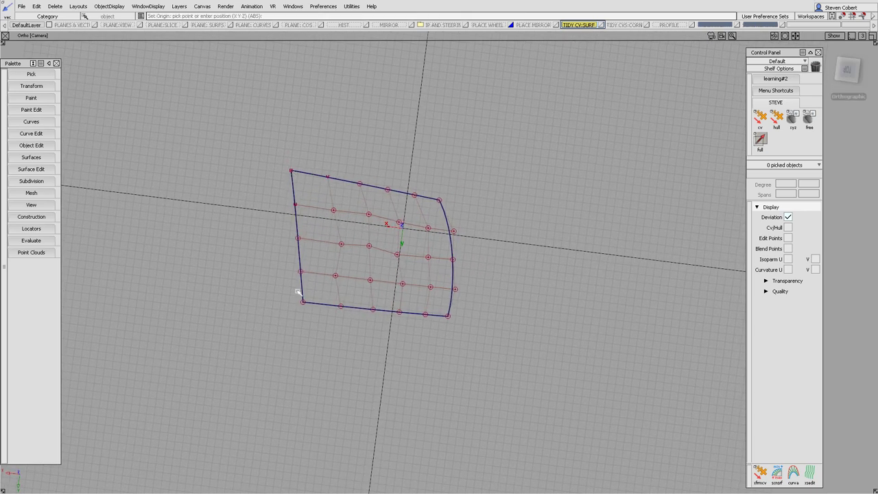
alt+shift+drag(449, 255, 402, 260)
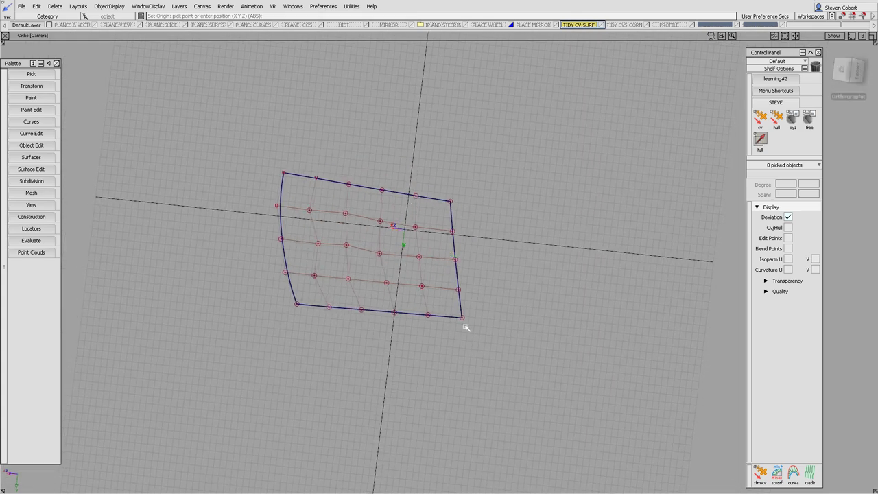
alt+shift+drag(361, 255, 280, 145)
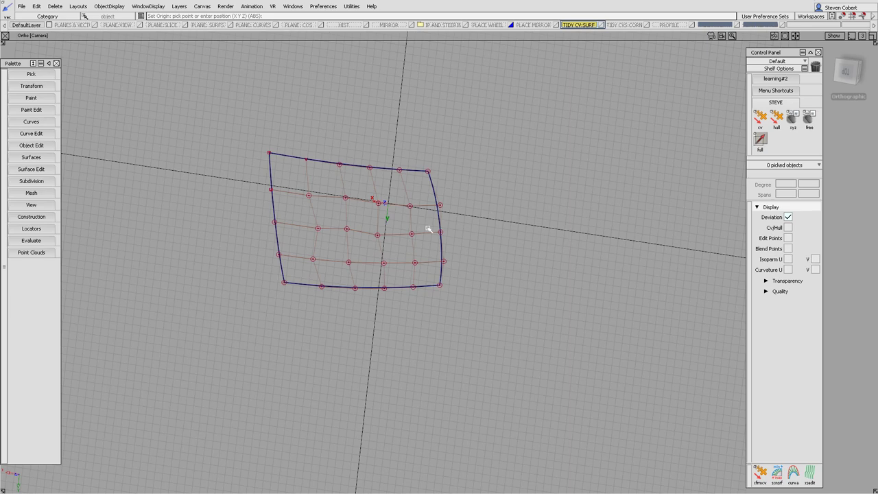
alt+shift+drag(449, 194, 414, 250)
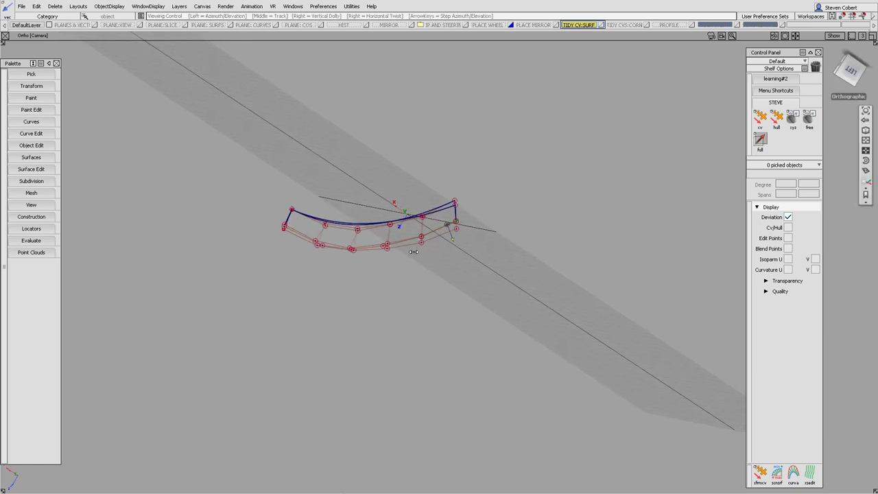
alt+shift+right_drag(411, 272, 417, 209)
alt+shift+middle_drag(416, 210, 465, 218)
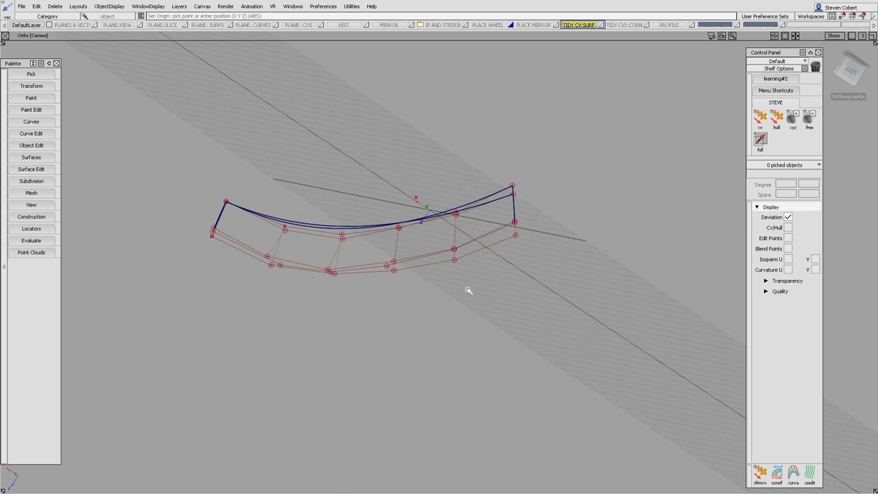
- Try Hull Planarize on the surface with type All V, a best-fit plane and closest-boundary projection, and undo the change
click(39, 169)
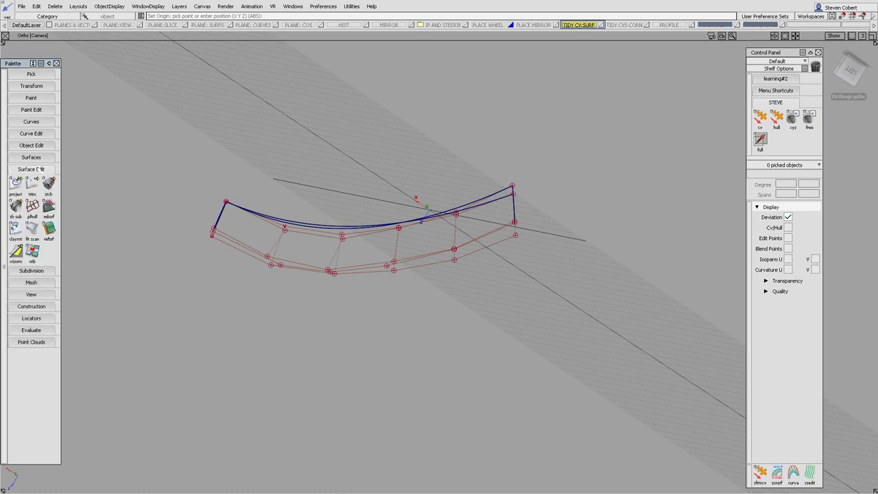
double_click(32, 207)
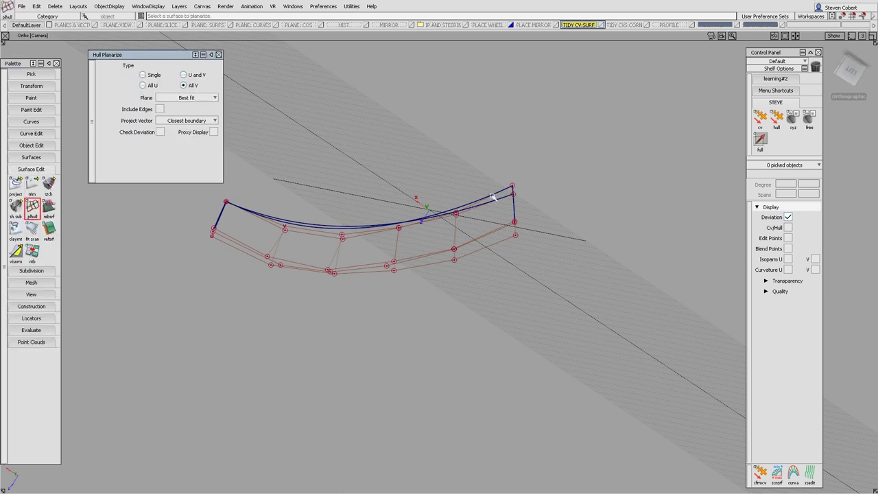
click(398, 238)
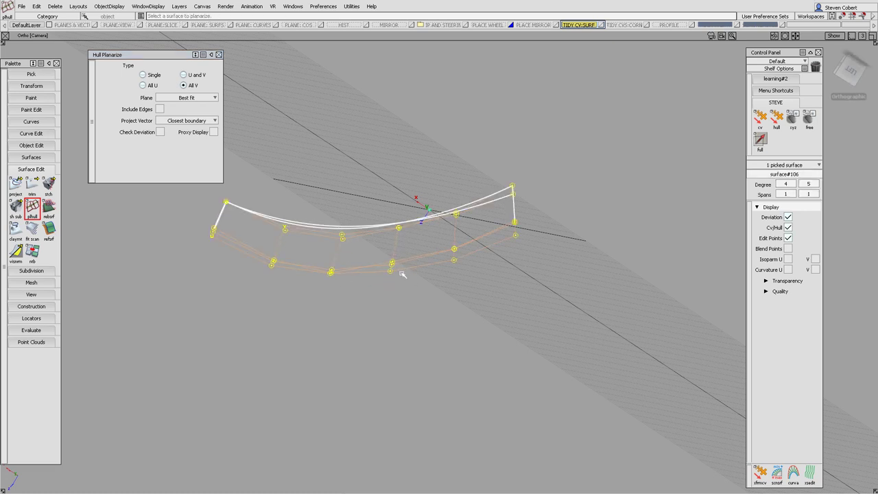
alt+shift+right_drag(402, 273, 446, 229)
alt+shift+right_drag(386, 256, 372, 237)
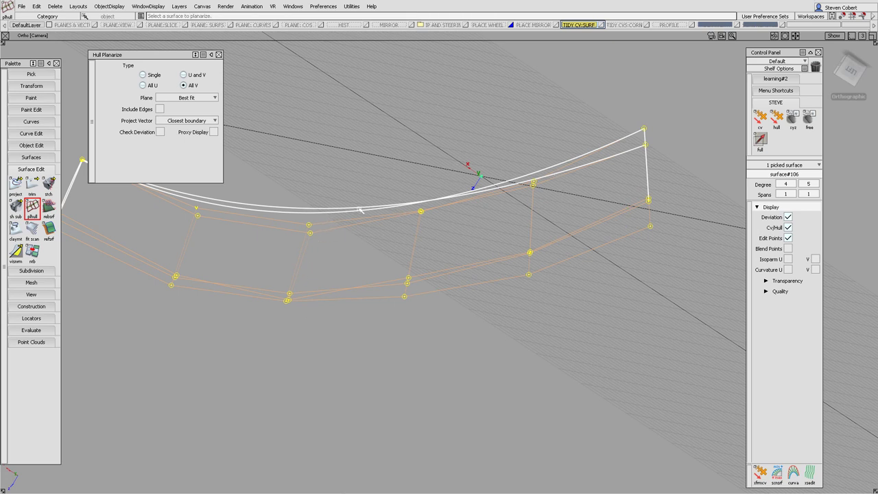
alt+shift+right_drag(618, 212, 479, 200)
alt+shift+middle_drag(478, 200, 425, 212)
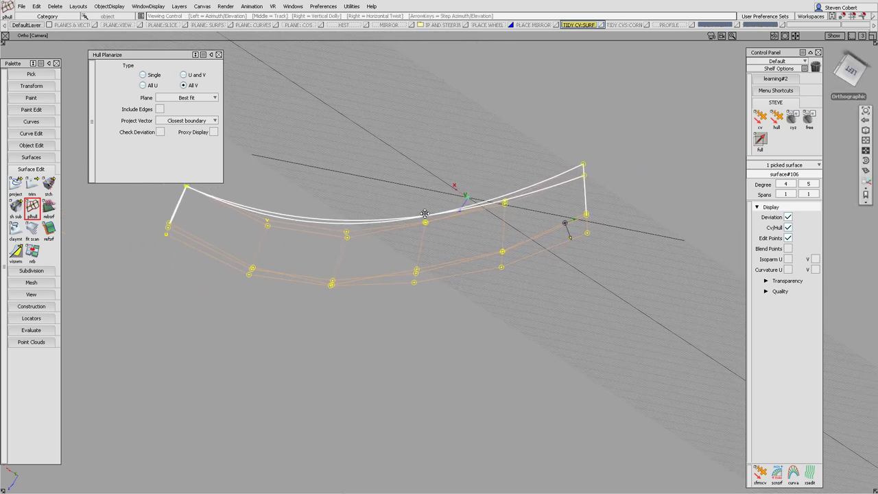
click(218, 55)
ctrl+shift+drag(365, 286, 366, 267)
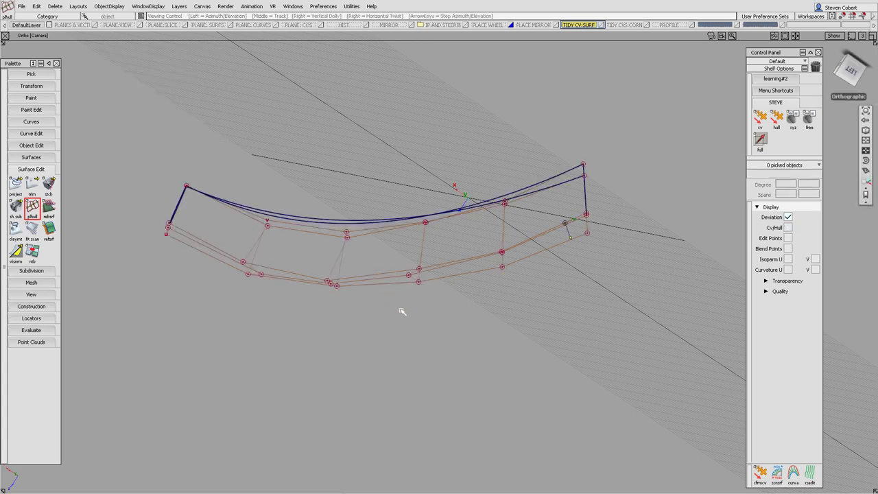
- Create a 3 Pt construction plane through both corners and a middle point of the surface's U-marked side edge, and make it active
alt+shift+drag(401, 311, 408, 249)
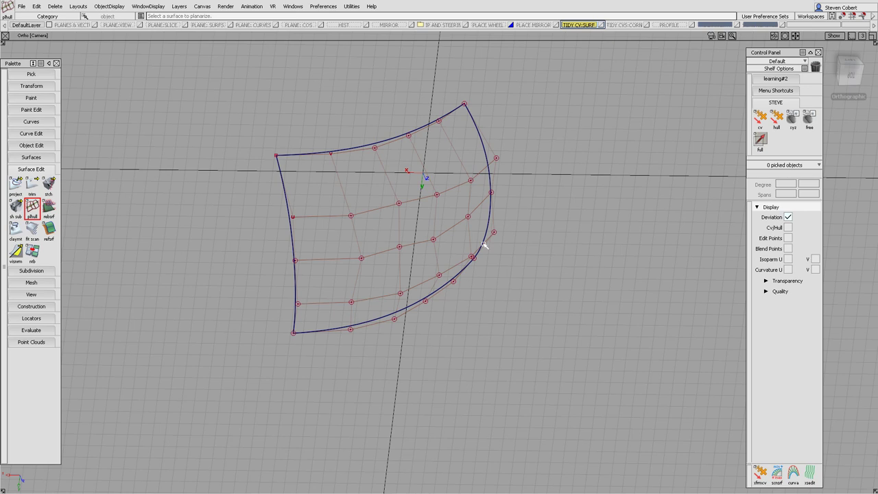
alt+shift+middle_drag(481, 220, 479, 237)
alt+shift+drag(479, 243, 476, 269)
alt+shift+middle_drag(477, 268, 497, 265)
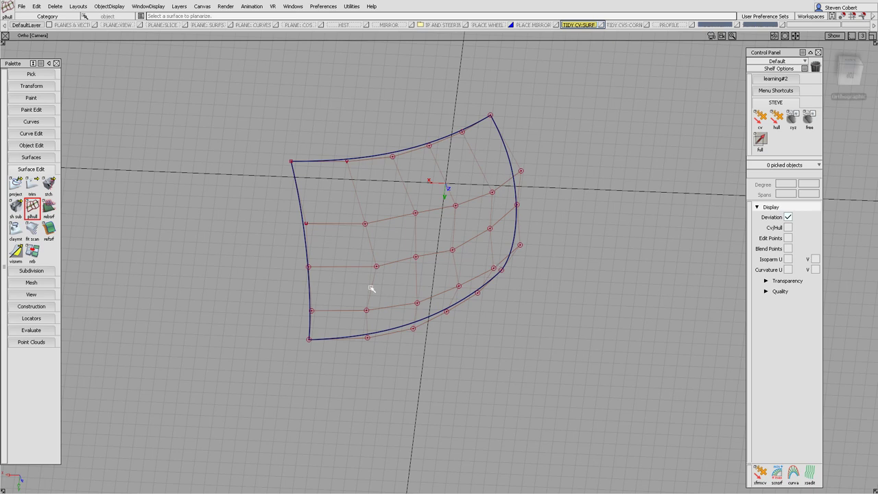
click(31, 306)
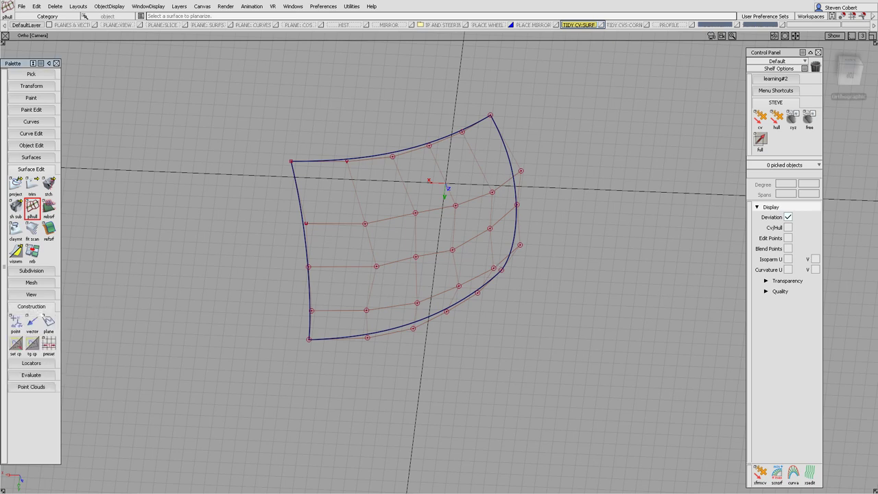
double_click(48, 322)
click(417, 231)
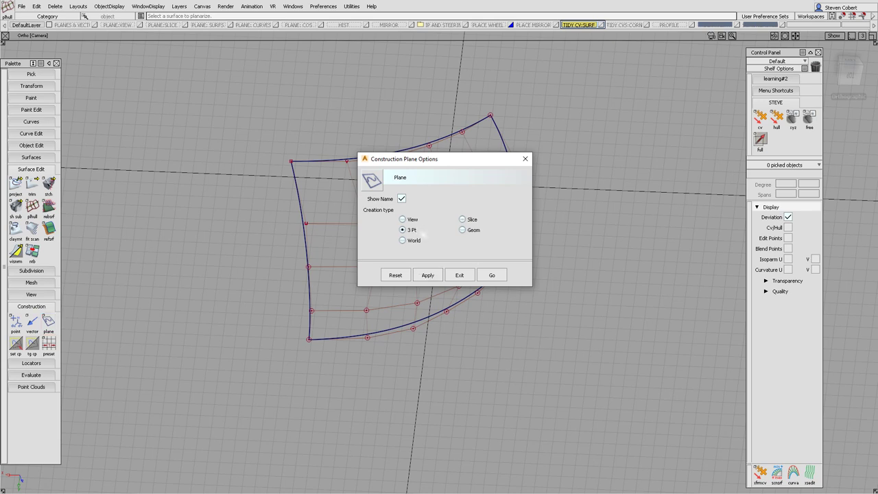
click(492, 275)
click(307, 342)
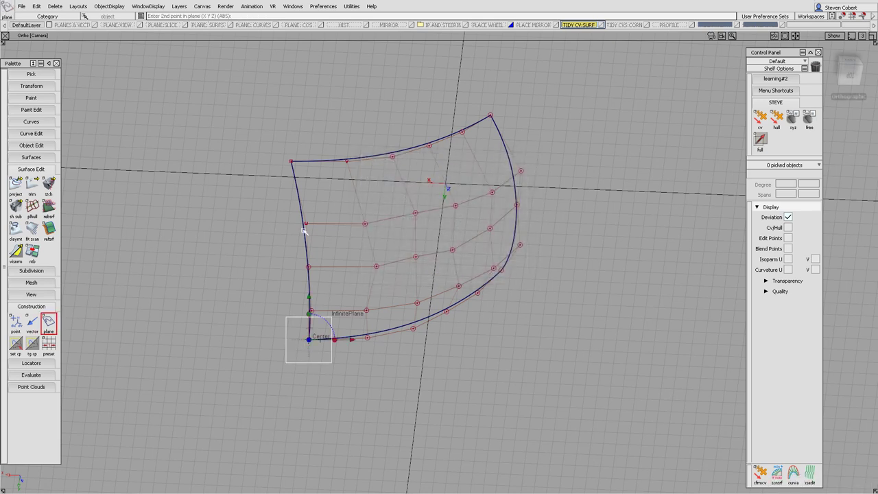
click(291, 162)
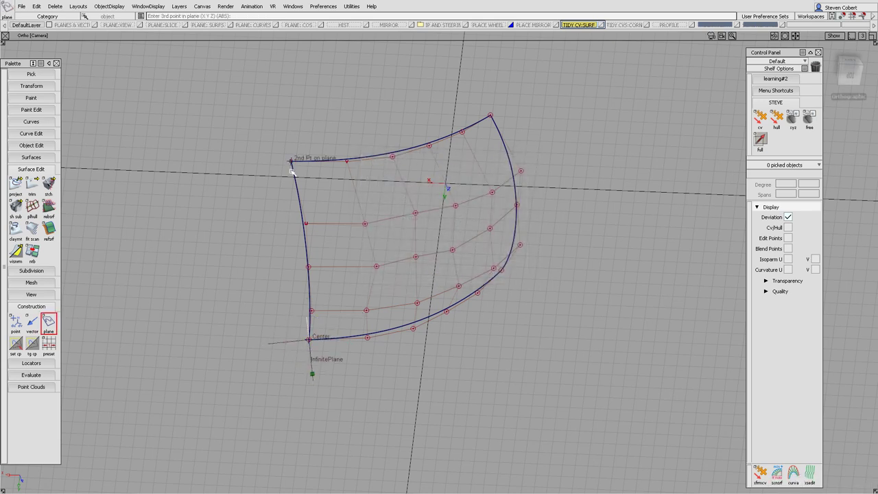
click(307, 249)
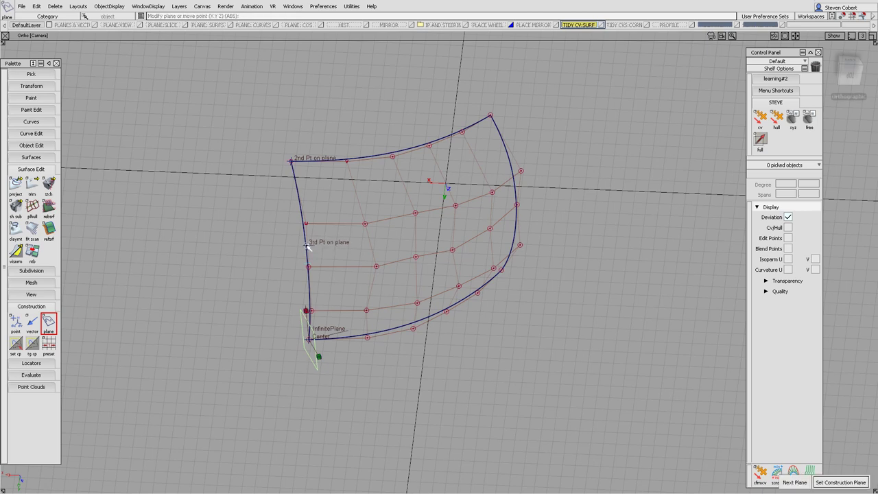
key(space)
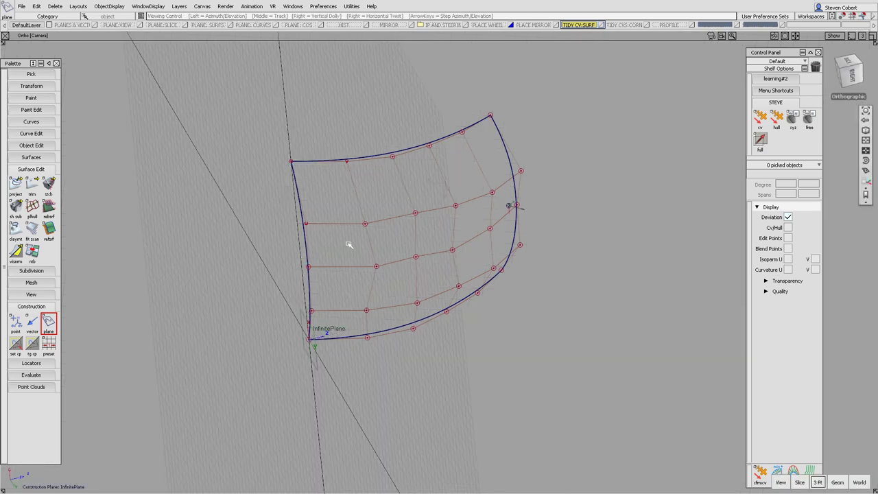
- Create a second 3 Pt construction plane through both corners and a middle point of the opposite side edge, and make it active
alt+shift+drag(349, 244, 368, 236)
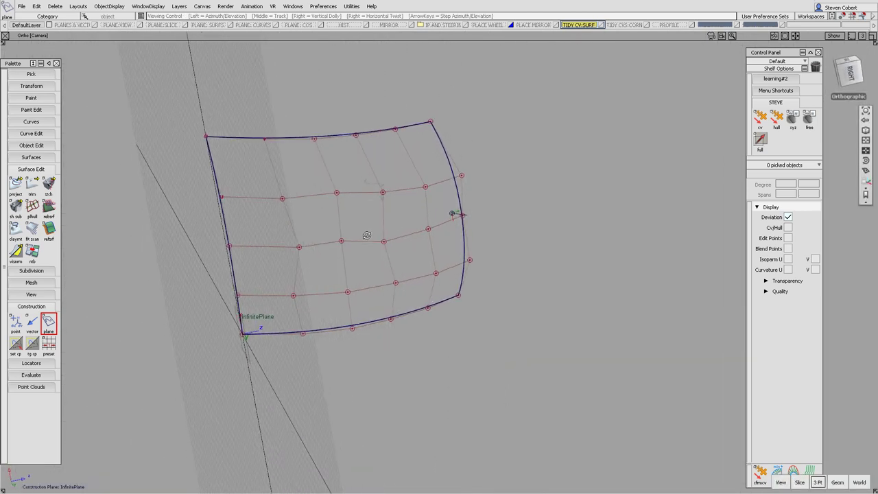
click(458, 296)
click(431, 121)
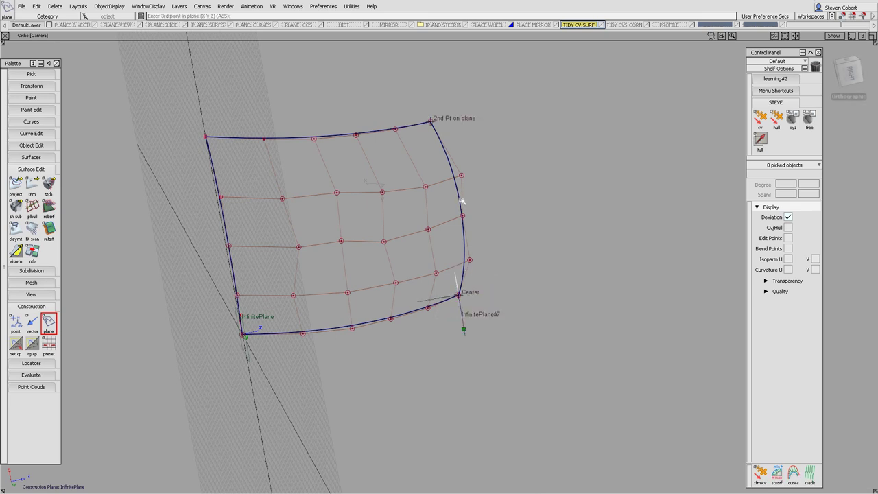
click(459, 193)
key(space)
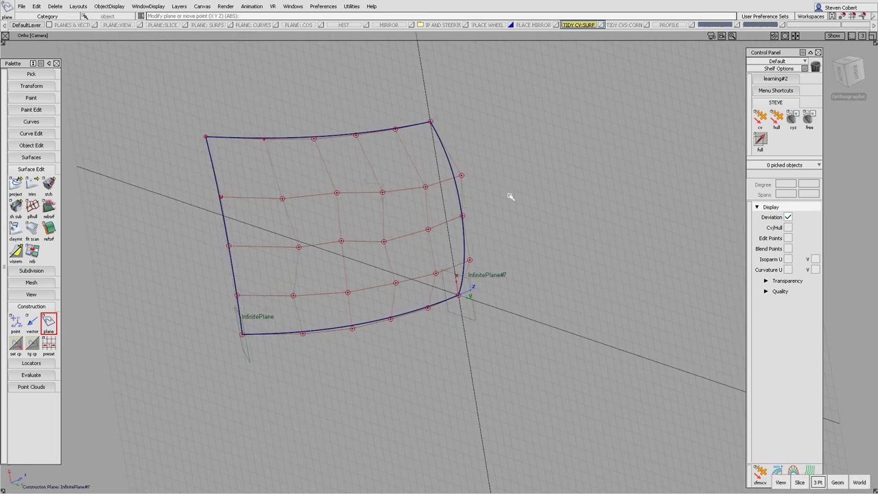
alt+shift+drag(519, 245, 515, 260)
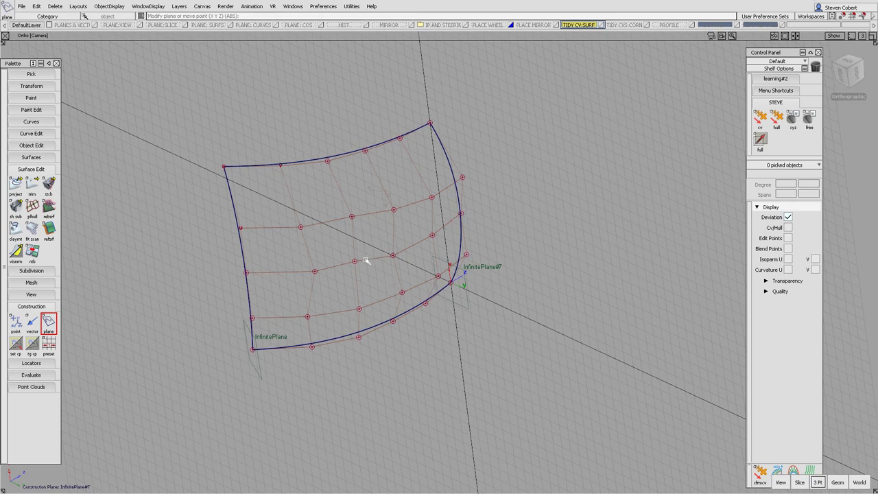
ctrl+shift+drag(325, 278, 321, 258)
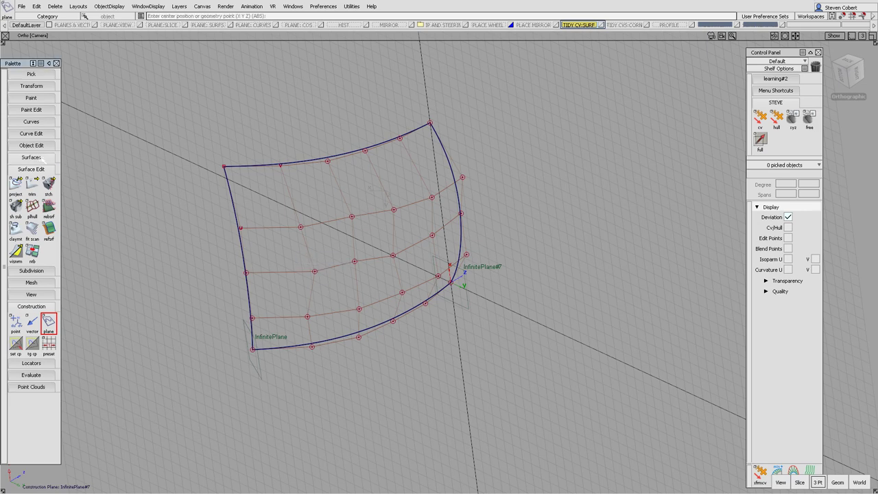
- Place a degree 1 plane surface on the active construction plane near the curved side edge and scale it well beyond the surface
click(42, 157)
alt+shift+drag(464, 278, 465, 265)
alt+shift+middle_drag(471, 259, 464, 222)
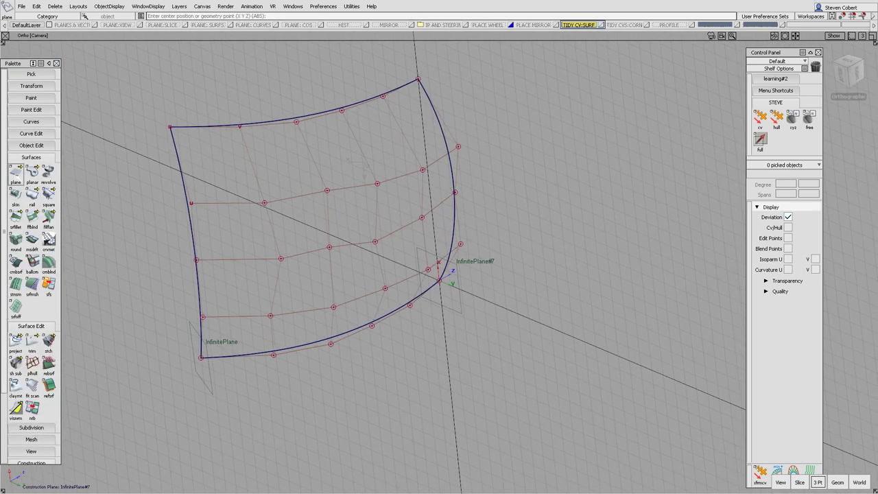
double_click(16, 174)
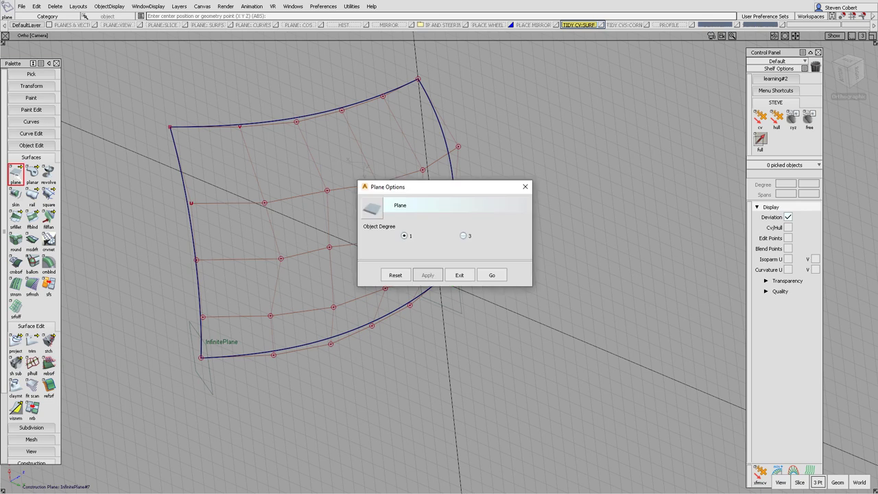
click(492, 275)
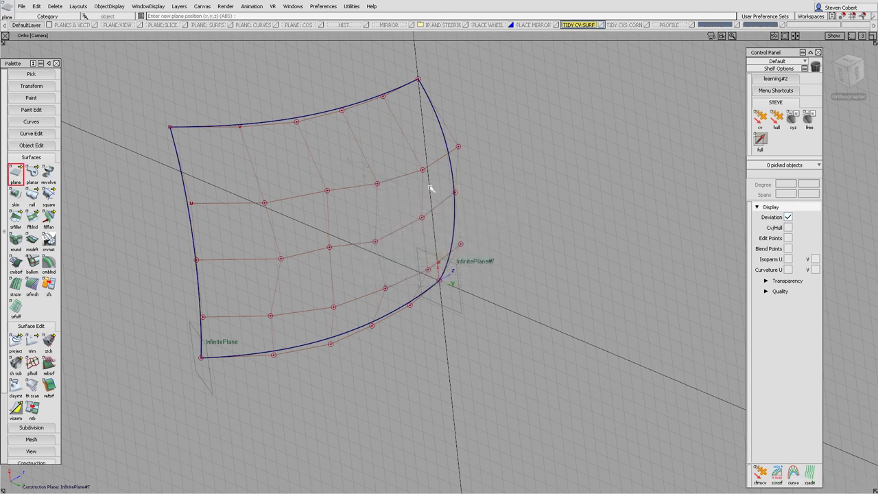
click(429, 185)
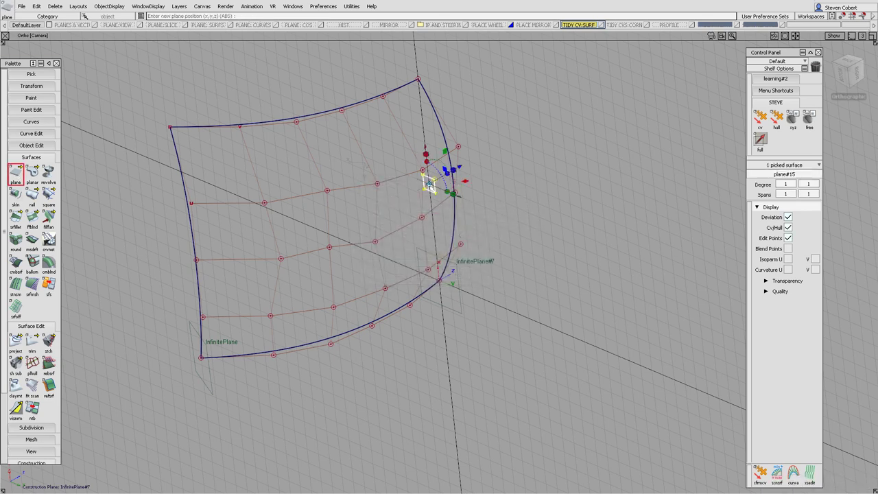
click(455, 195)
drag(476, 275, 675, 171)
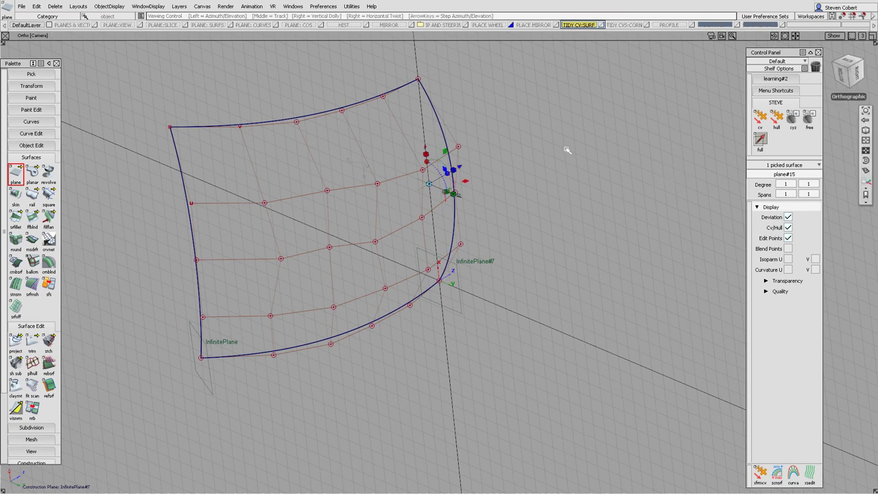
alt+shift+right_drag(567, 149, 557, 265)
alt+shift+drag(557, 265, 567, 286)
alt+shift+middle_drag(567, 286, 558, 312)
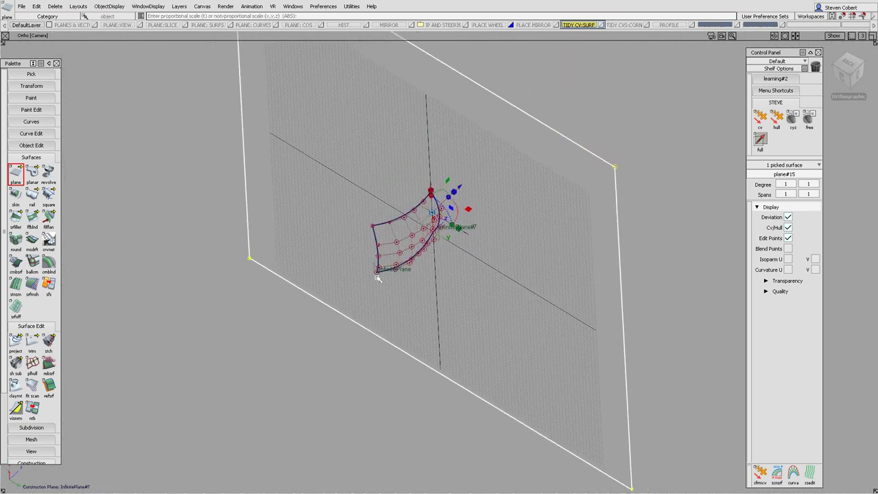
alt+shift+drag(389, 208, 472, 247)
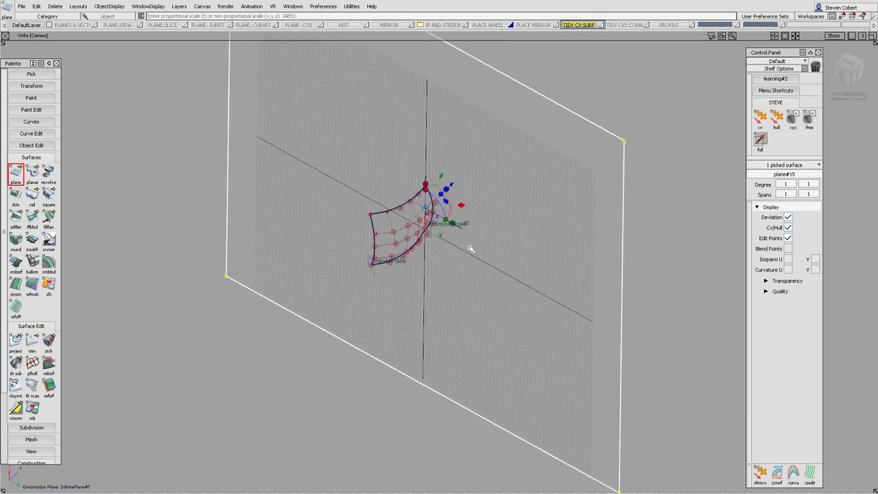
- Make the construction plane on the surface's U-marked side edge the active one again
ctrl+shift+right_drag(460, 337, 449, 302)
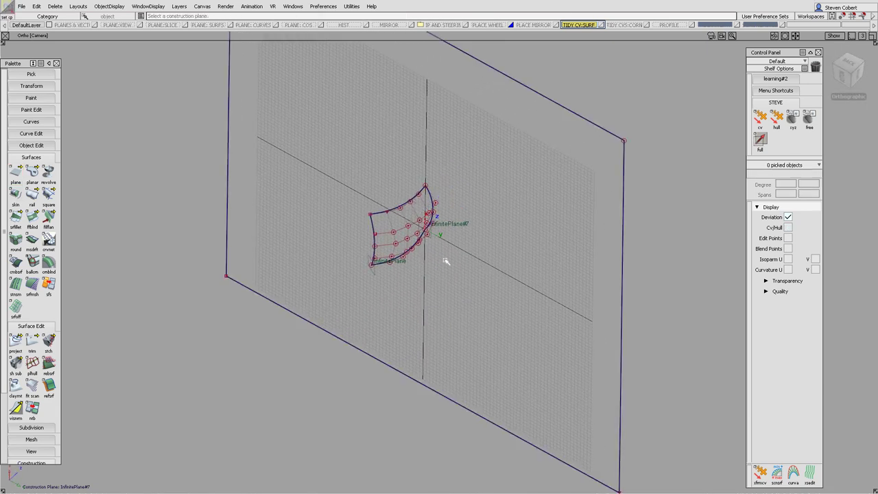
ctrl+shift+right_drag(419, 262, 420, 326)
click(376, 274)
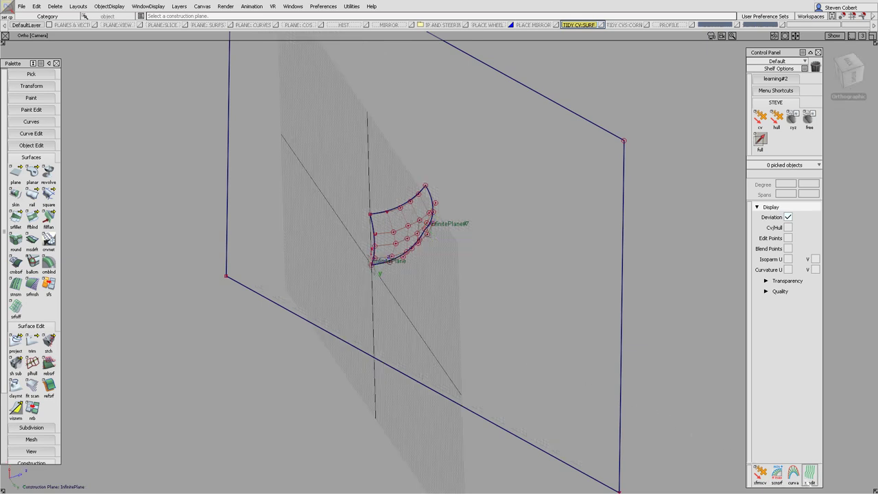
- Display the Z 5000.00 mm cross section on all objects to get the intersection line on the large plane surface
click(810, 475)
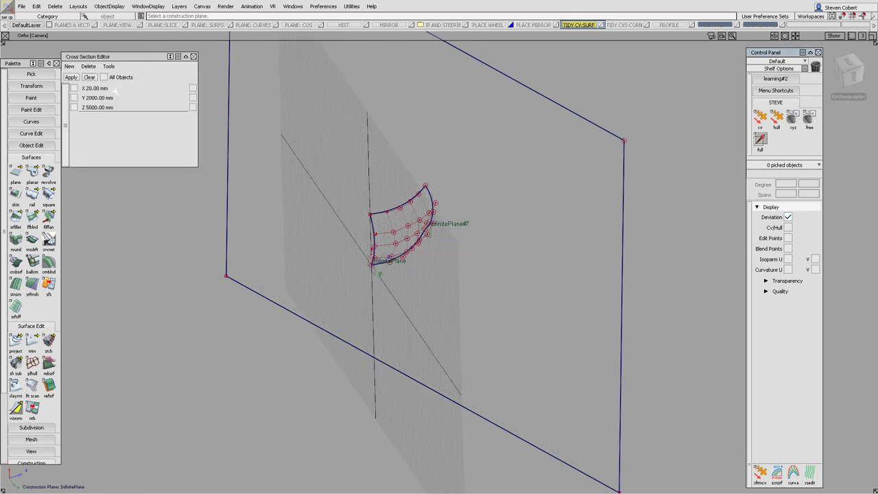
click(74, 107)
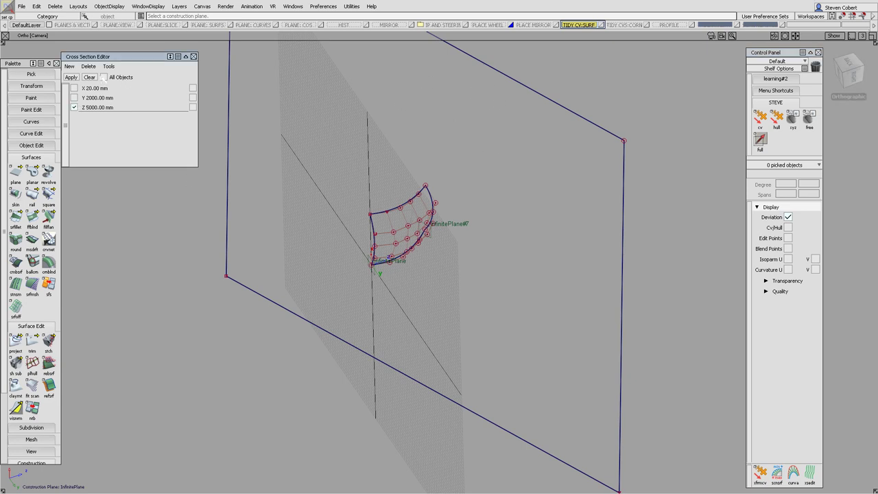
click(103, 77)
alt+shift+middle_drag(351, 103, 408, 208)
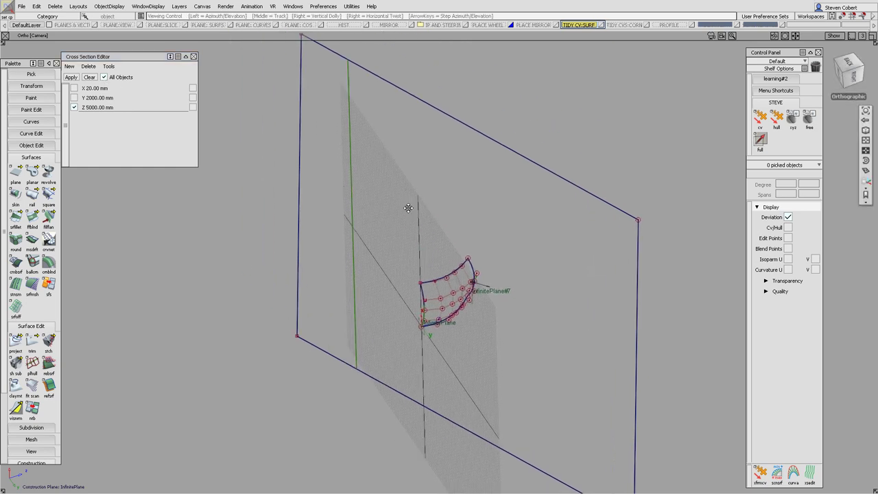
alt+shift+drag(408, 208, 415, 142)
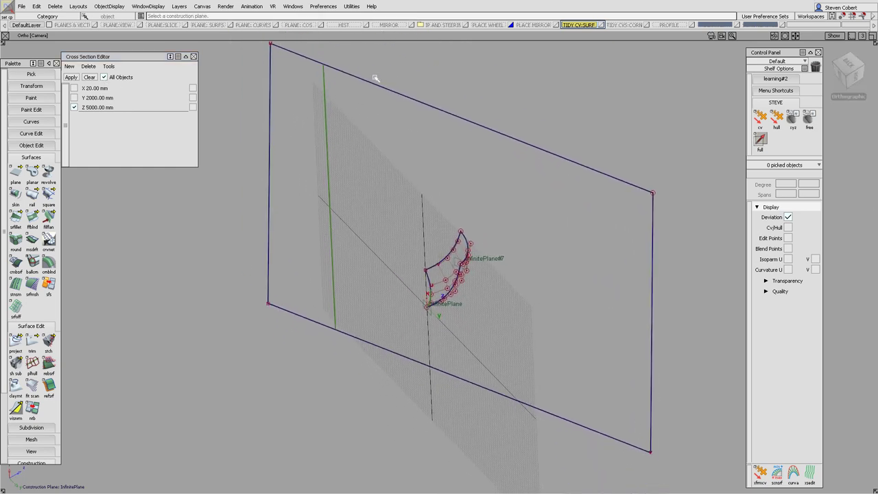
alt+shift+drag(376, 79, 386, 177)
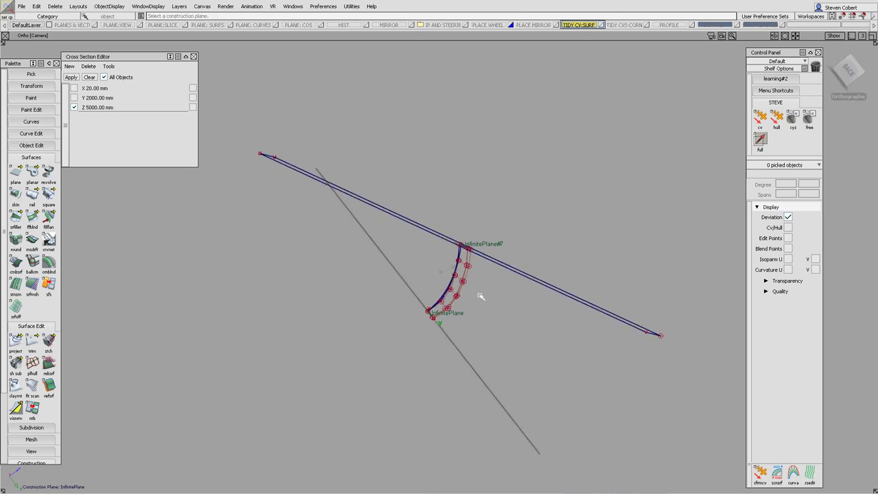
alt+shift+drag(441, 316, 473, 244)
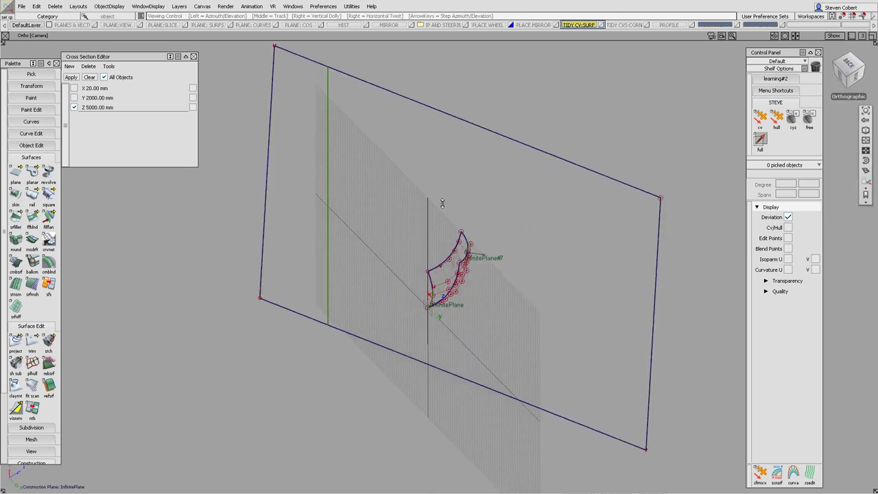
alt+shift+middle_drag(473, 244, 456, 221)
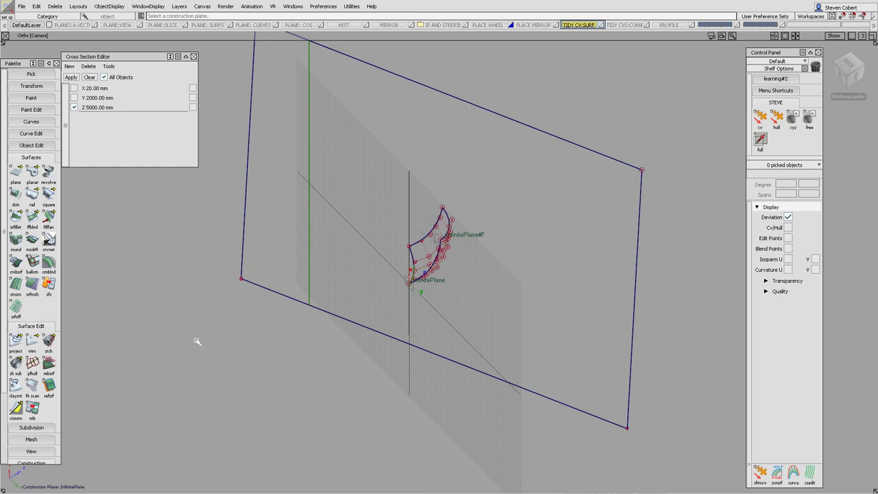
- Create a Geom construction plane, slide its centre down the cross-section line on the large plane surface, and make it active
click(31, 327)
click(34, 157)
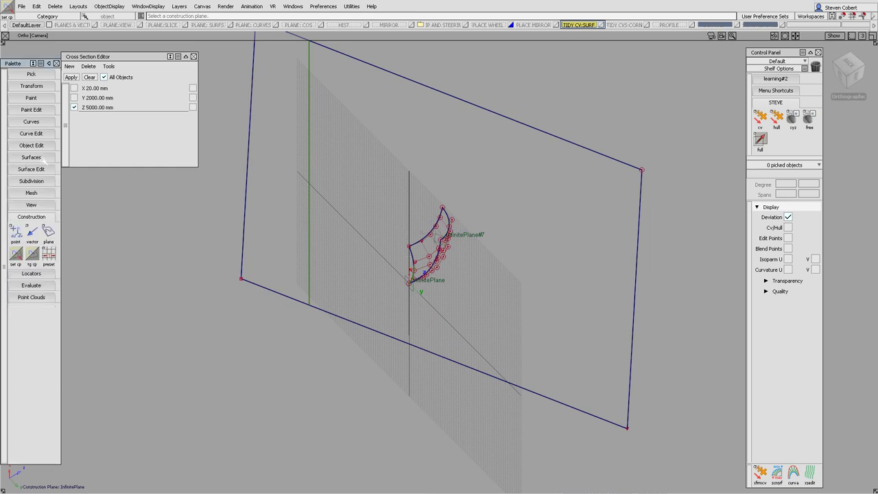
double_click(48, 233)
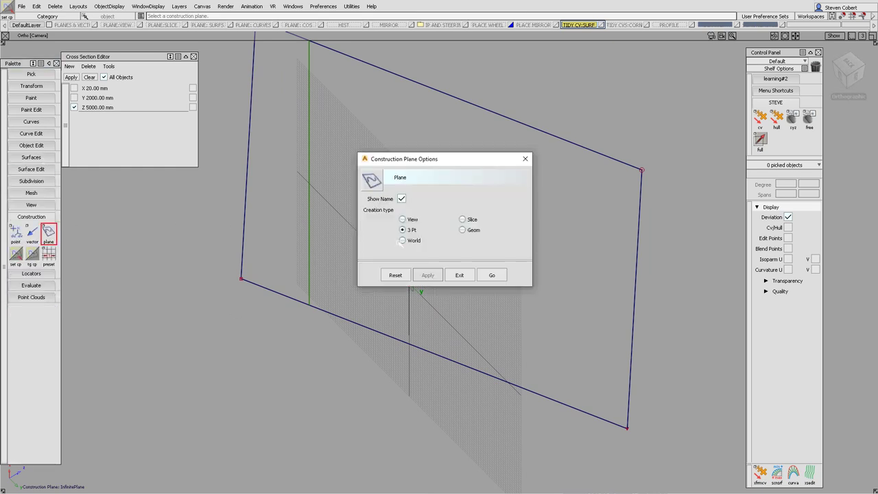
click(474, 231)
click(492, 275)
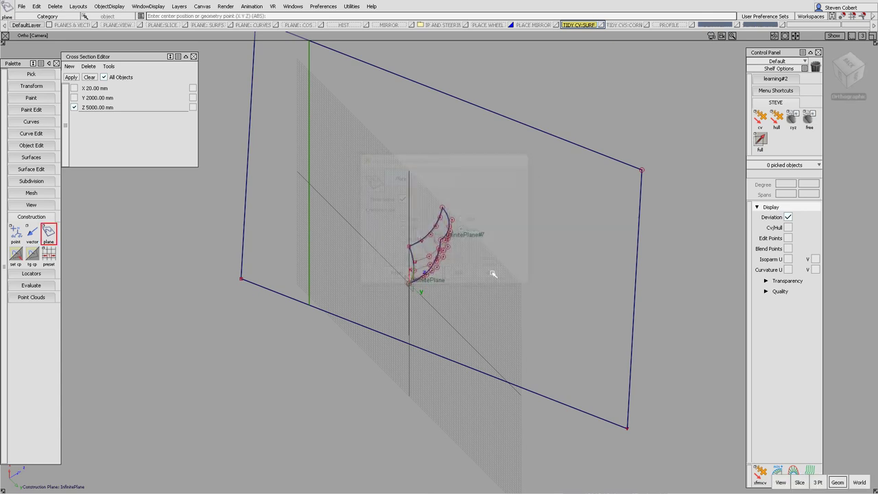
click(311, 57)
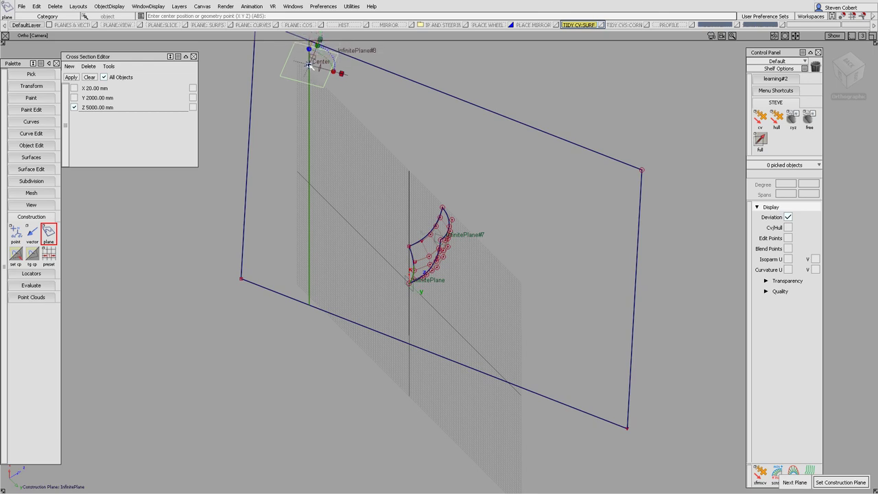
drag(310, 57, 333, 197)
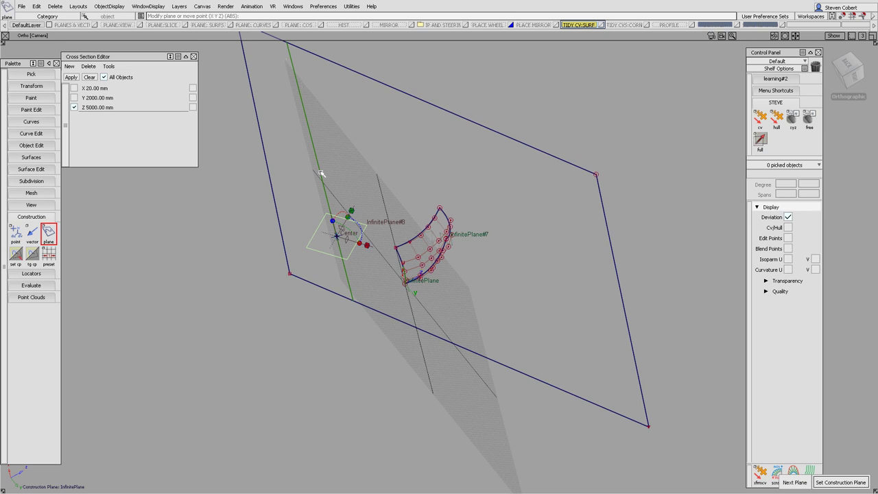
key(space)
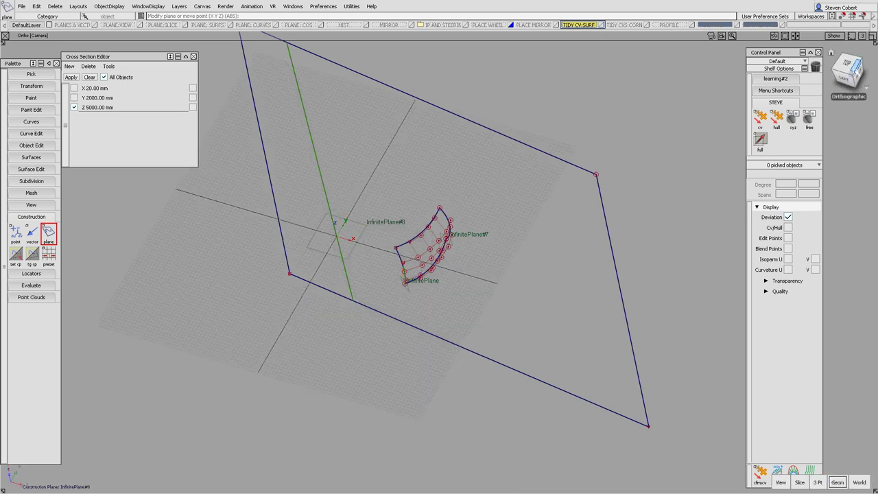
- Check the setup looking straight down on the new plane, and delete the construction history of that plane
click(847, 64)
alt+shift+right_drag(514, 266, 572, 227)
alt+shift+middle_drag(572, 227, 601, 196)
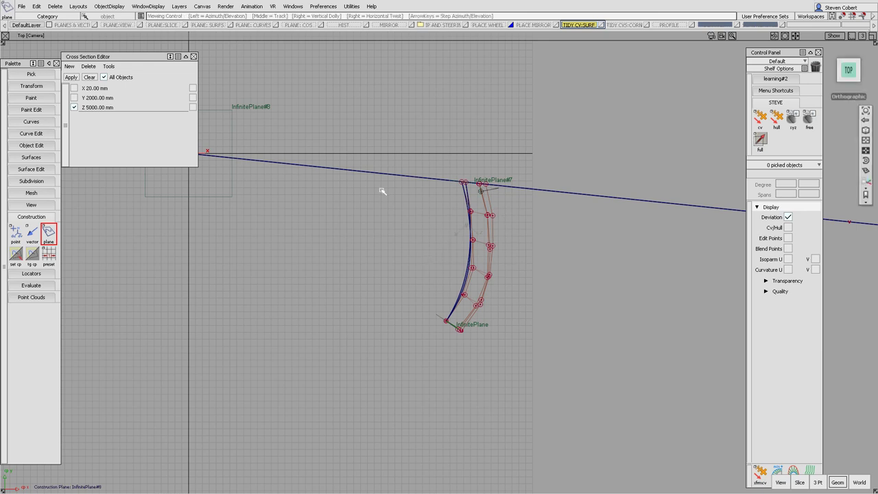
alt+shift+drag(382, 190, 376, 261)
ctrl+shift+click(376, 261)
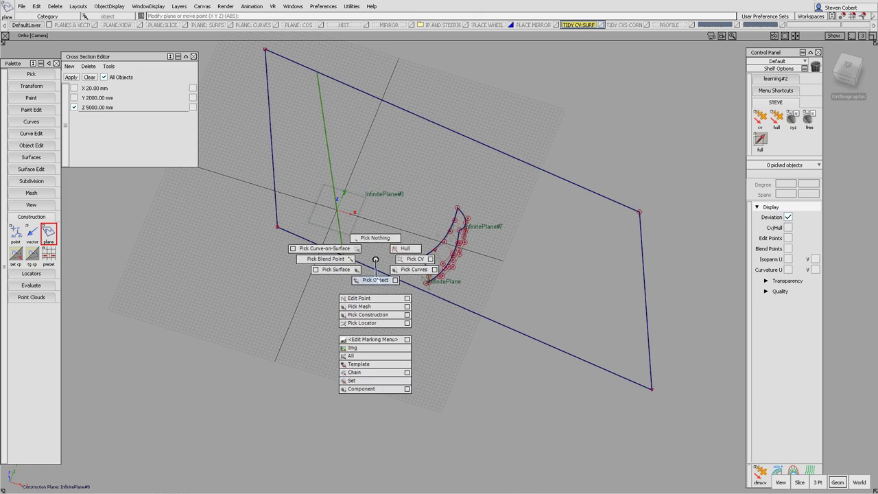
click(375, 278)
click(354, 231)
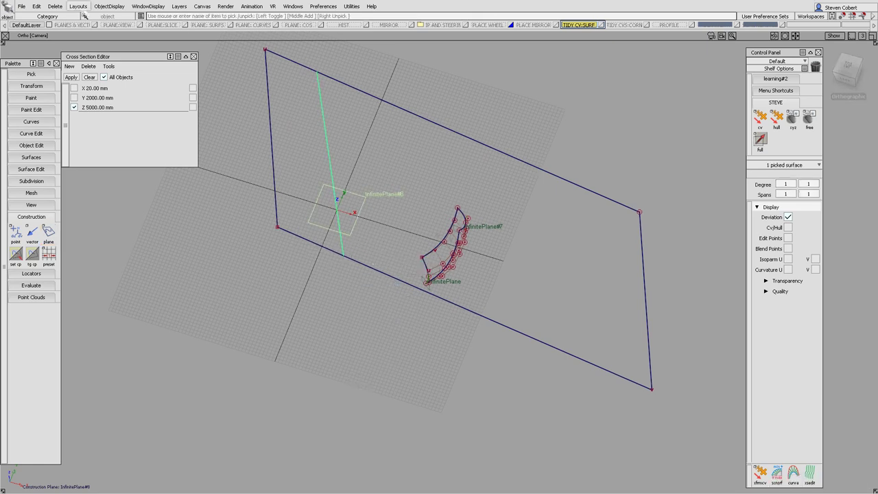
click(54, 7)
click(81, 28)
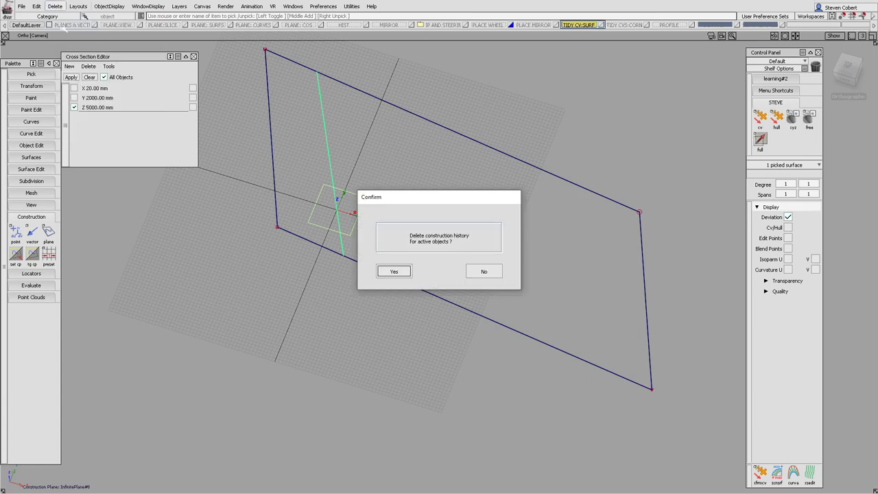
click(388, 271)
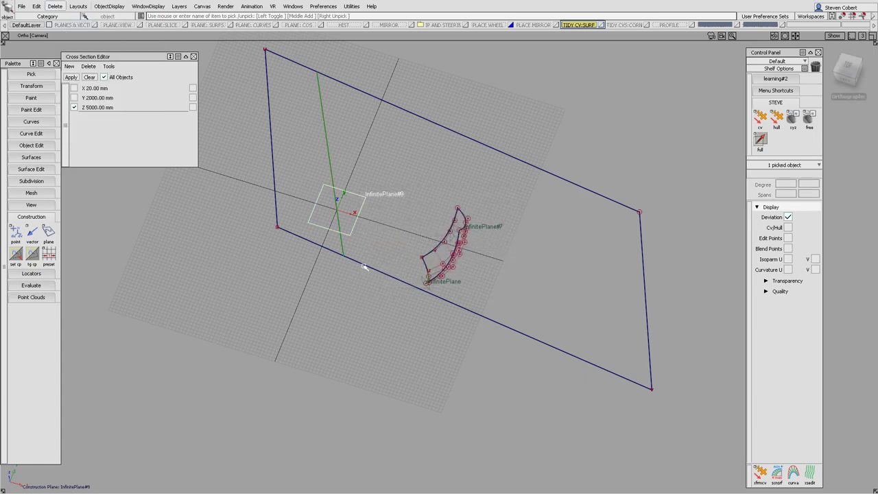
- Delete the large plane surface, including its construction history
ctrl+shift+click(371, 263)
ctrl+shift+drag(372, 263, 347, 273)
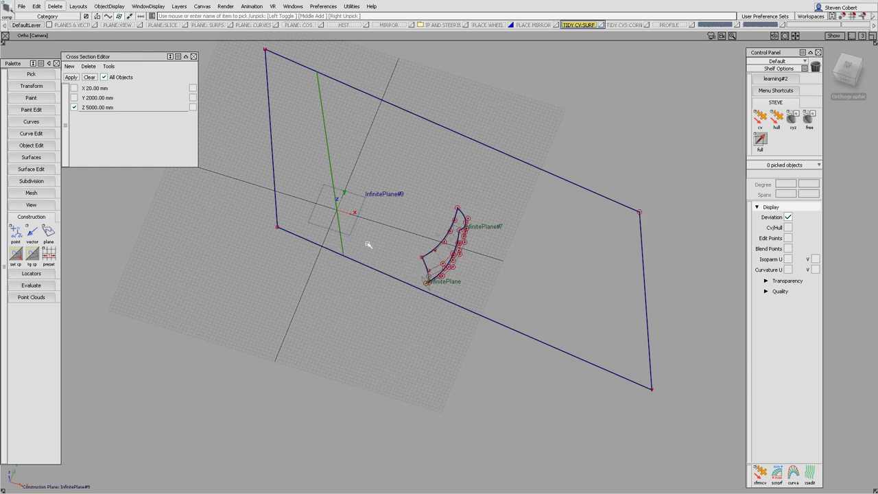
drag(369, 245, 368, 289)
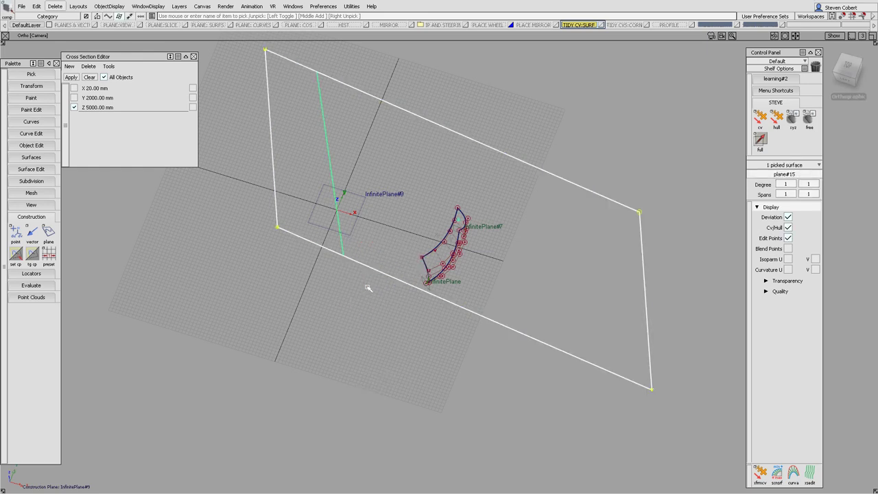
key(Delete)
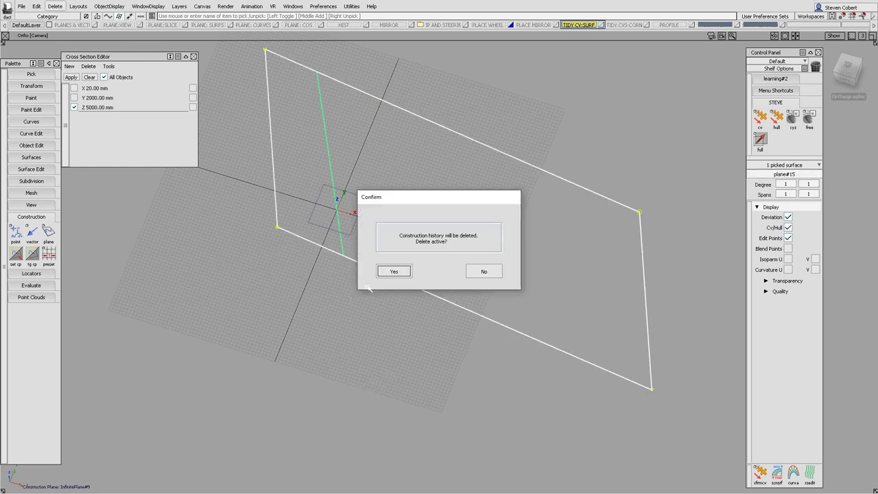
click(397, 271)
- Clear the cross sections from all objects and close the Cross Section Editor
alt+shift+drag(382, 247, 456, 226)
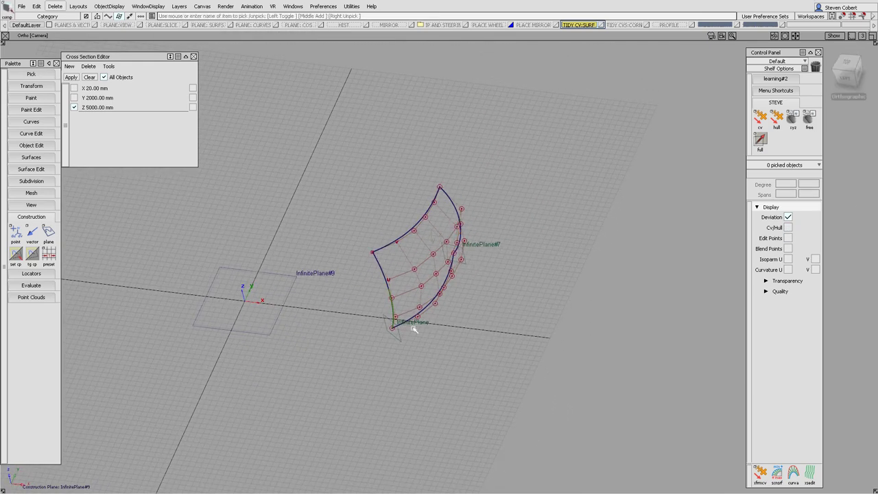
alt+shift+drag(438, 313, 419, 313)
alt+shift+drag(412, 282, 447, 184)
alt+shift+drag(449, 284, 460, 211)
alt+shift+drag(459, 250, 460, 207)
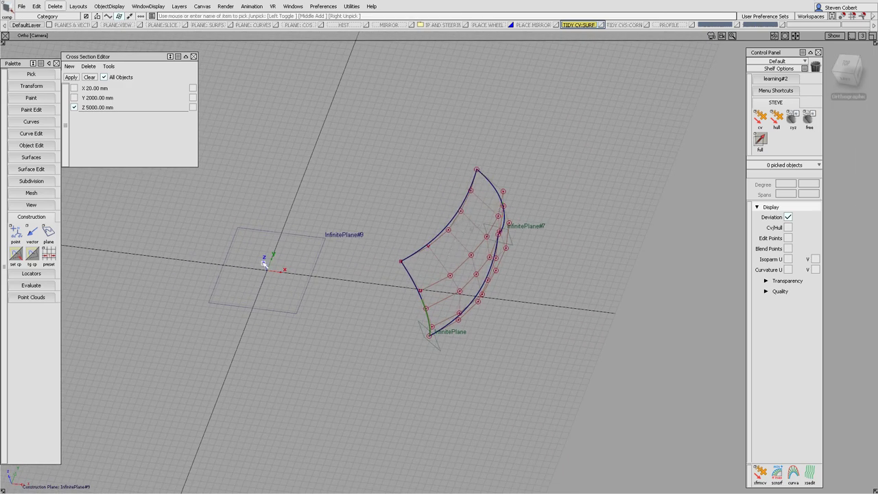
click(848, 64)
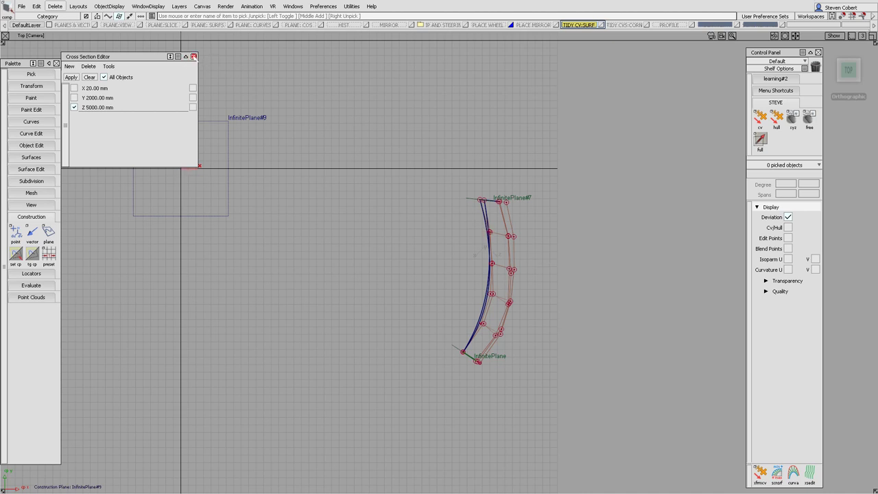
click(90, 77)
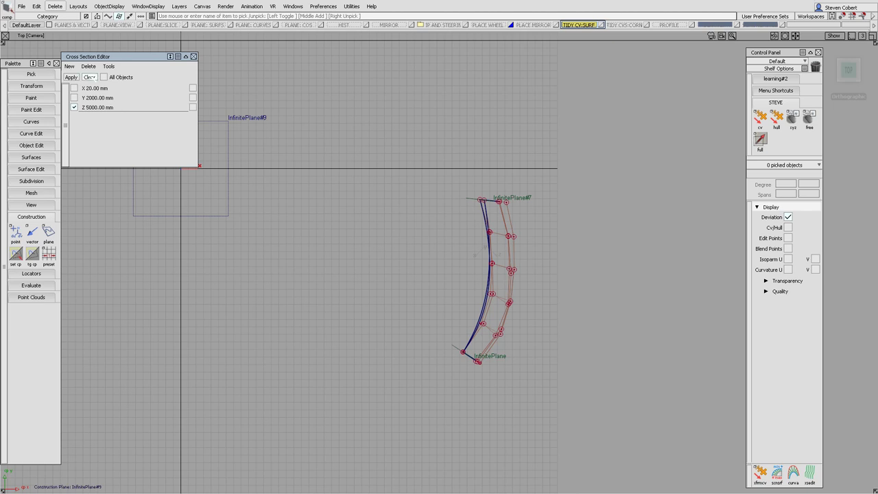
click(194, 57)
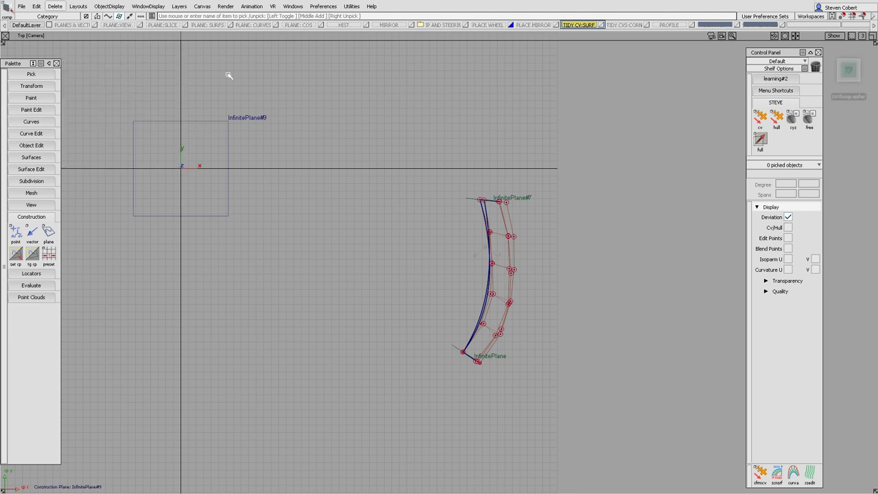
- Draw a straight New CV curve from the active construction plane's origin to the second CV along the surface's inner edge
alt+shift+drag(231, 131, 254, 179)
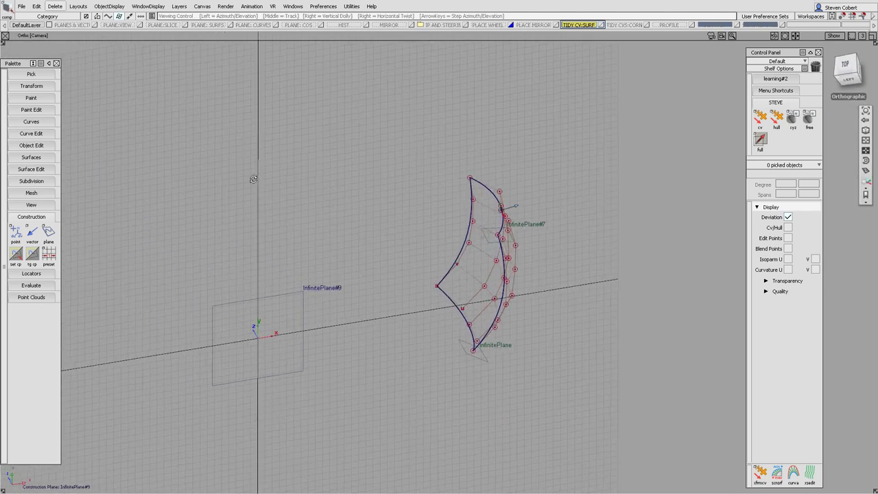
click(31, 121)
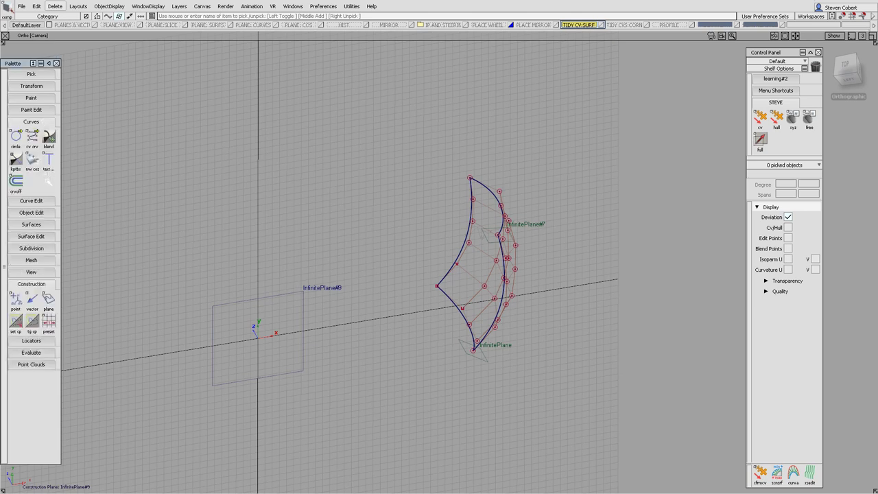
double_click(32, 138)
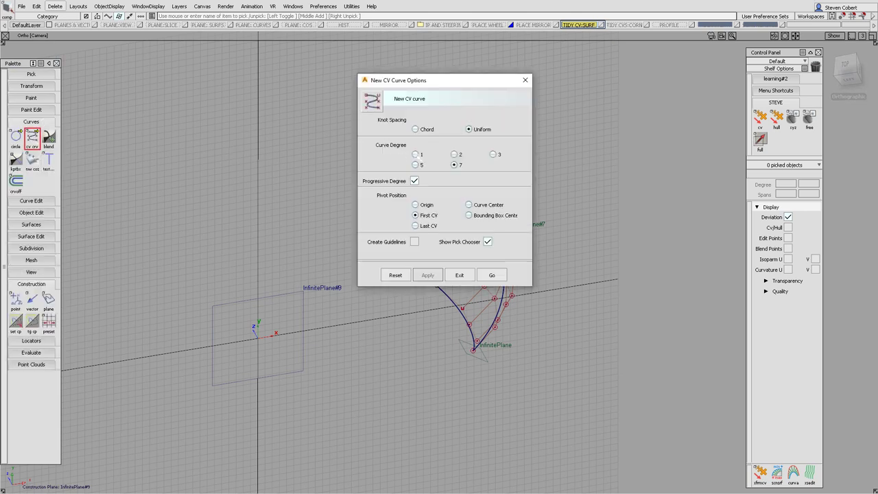
click(503, 275)
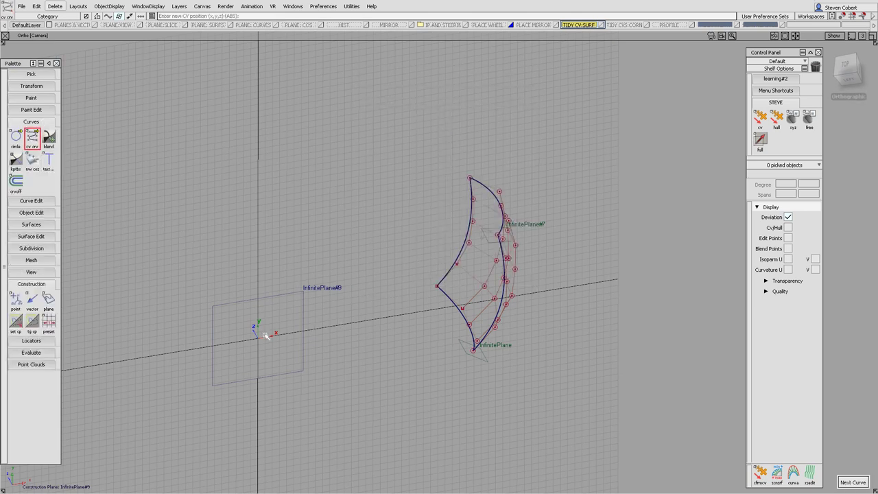
click(257, 337)
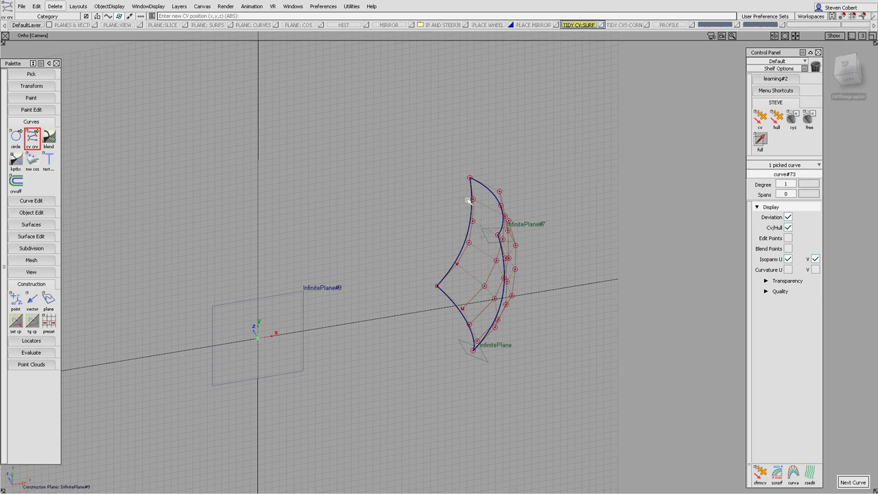
click(472, 200)
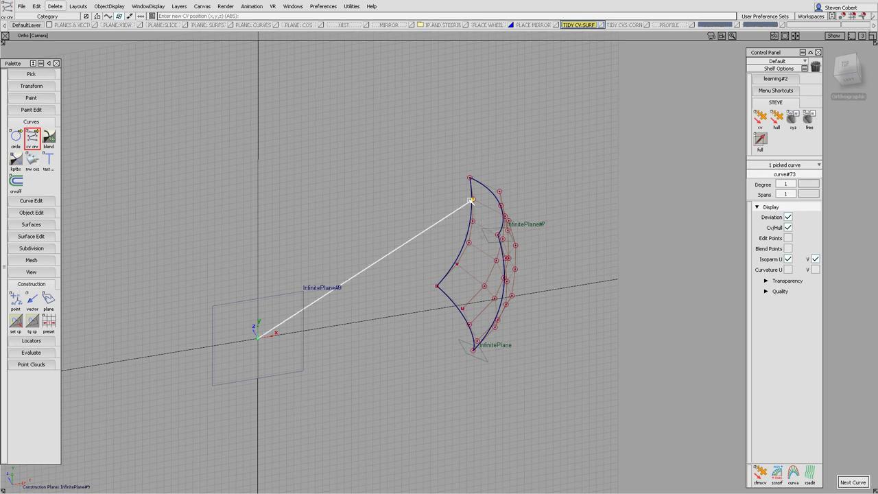
key(space)
- Draw three more straight CV curves between the plane's origin and the next three CVs along the surface's inner edge
click(472, 221)
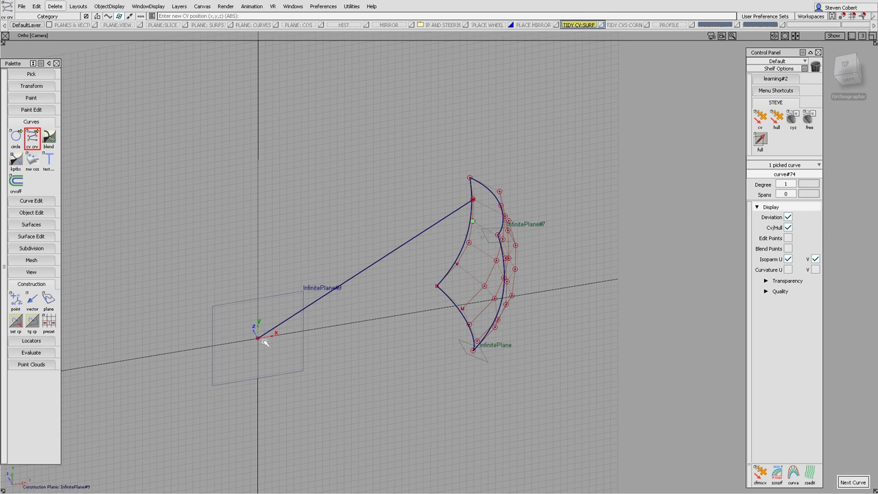
click(259, 339)
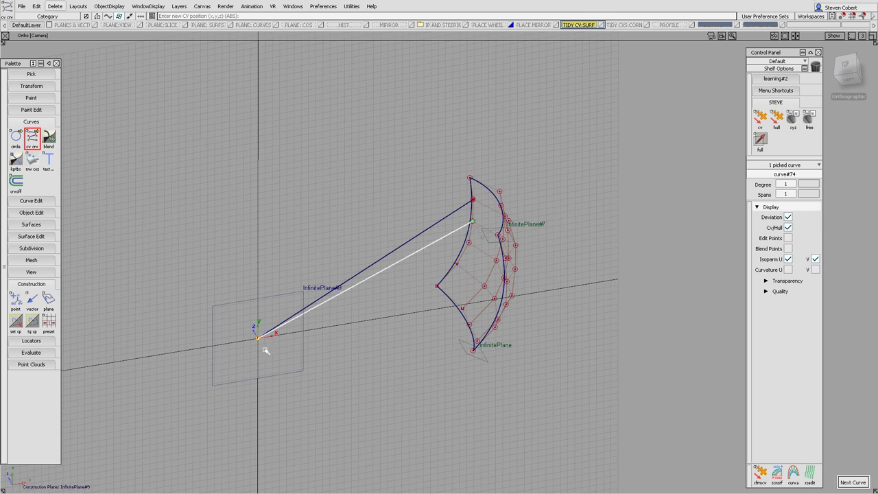
key(space)
click(262, 346)
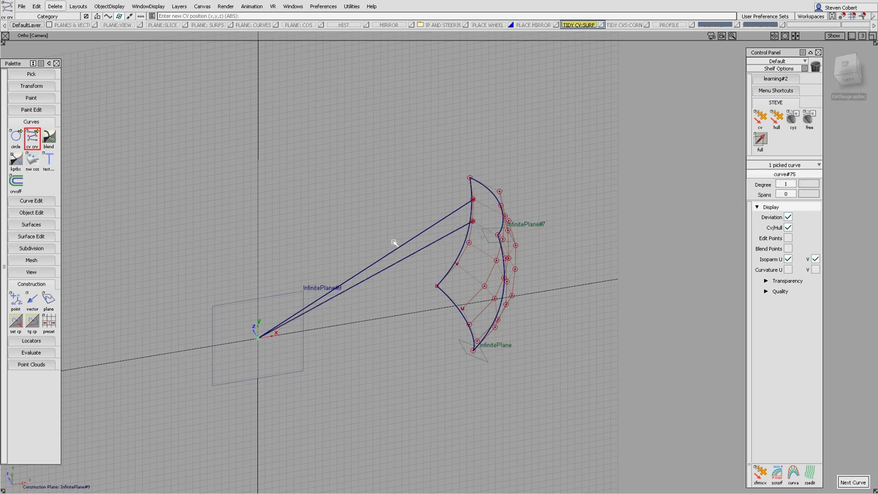
click(463, 245)
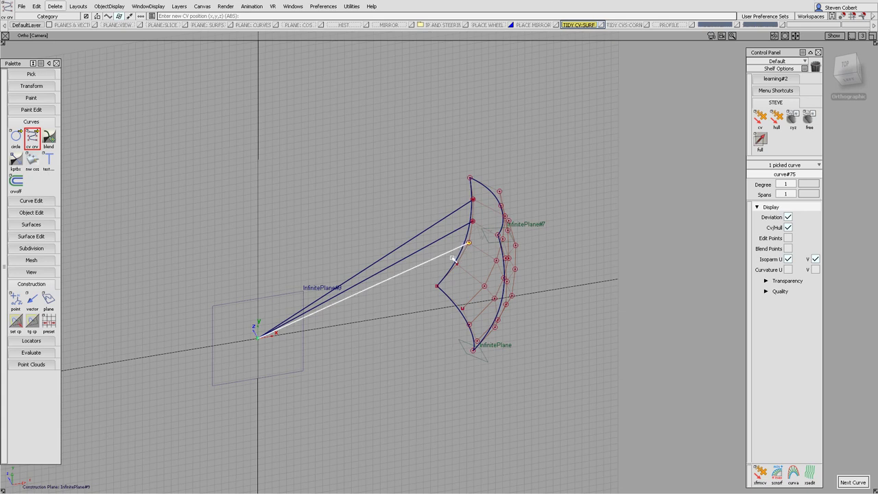
key(space)
click(453, 265)
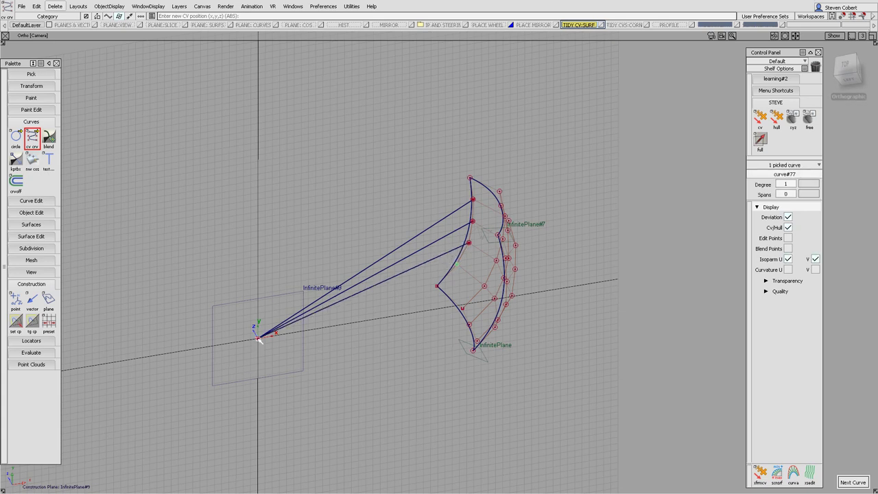
click(259, 338)
key(space)
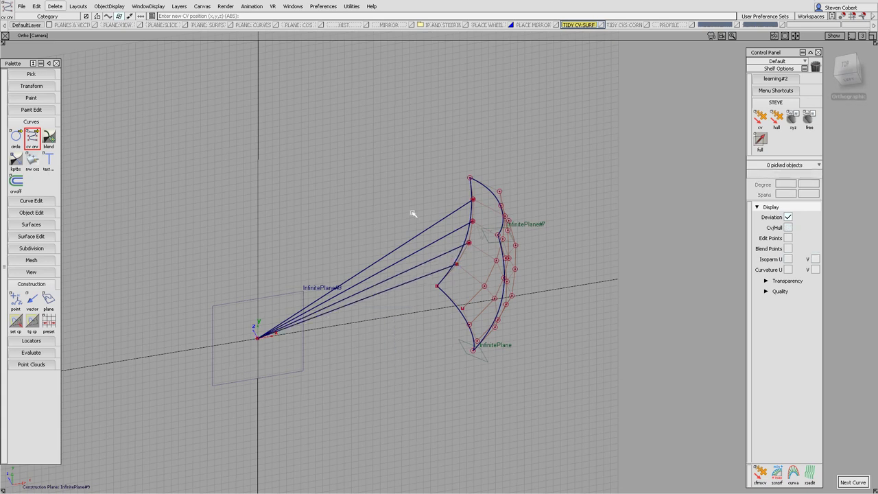
- Look straight down on the active plane, pick the four radiating lines and hide everything else
alt+shift+drag(411, 212, 469, 263)
alt+shift+middle_drag(645, 179, 650, 185)
click(848, 67)
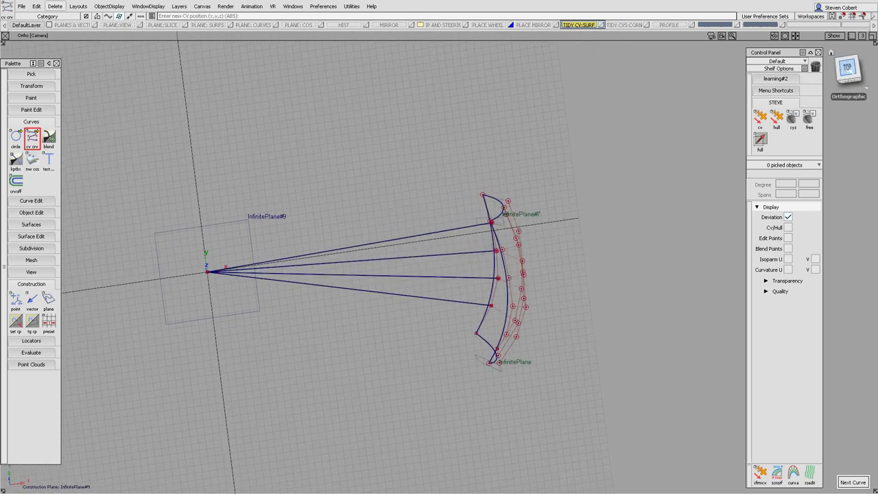
ctrl+shift+click(389, 223)
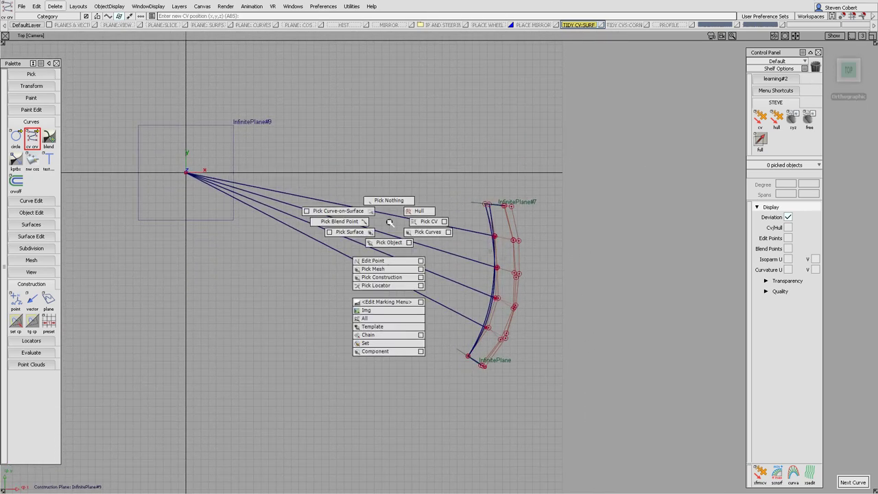
ctrl+shift+drag(389, 223, 388, 317)
key(alt+h)
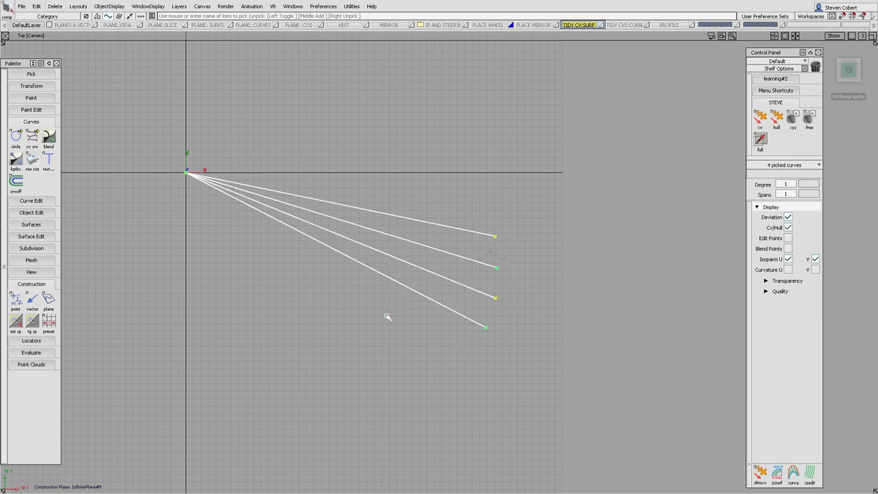
- Create a Slice construction plane centred on the uppermost line's outer end, aligned along that line, and set it as the active plane
alt+shift+right_drag(603, 271, 574, 296)
alt+shift+middle_drag(574, 296, 527, 232)
double_click(48, 299)
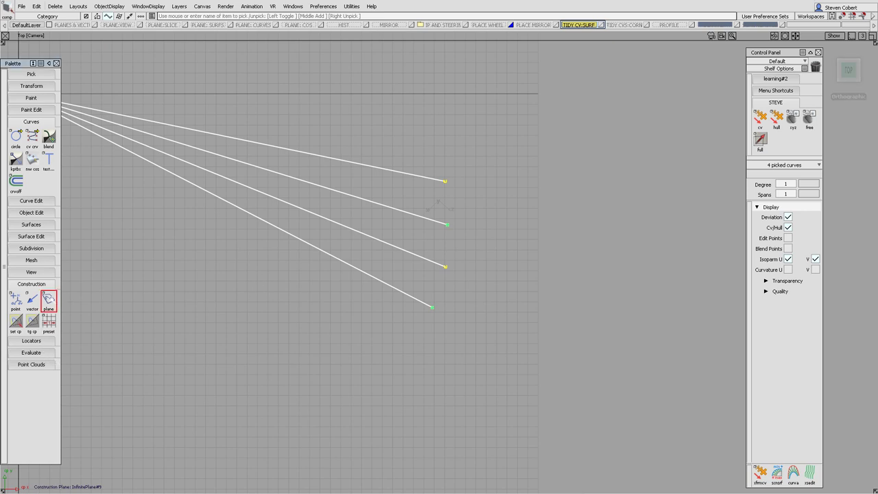
click(473, 219)
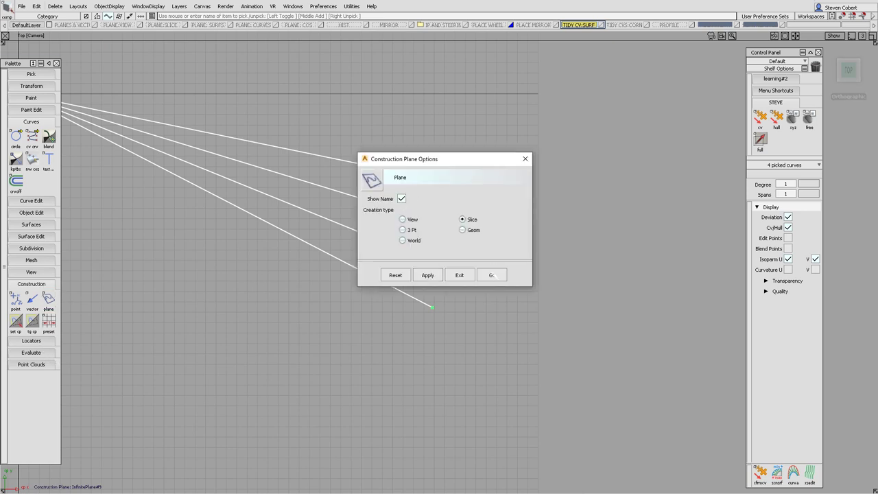
click(491, 276)
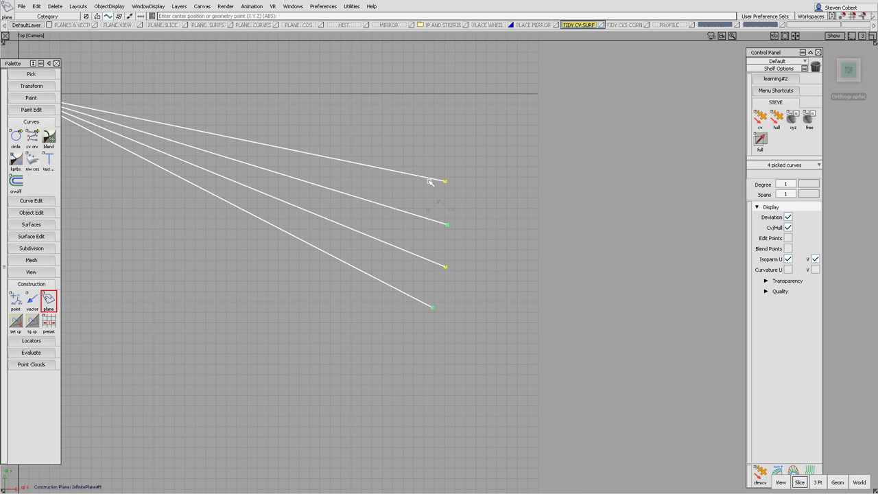
ctrl+shift+drag(446, 182, 405, 269)
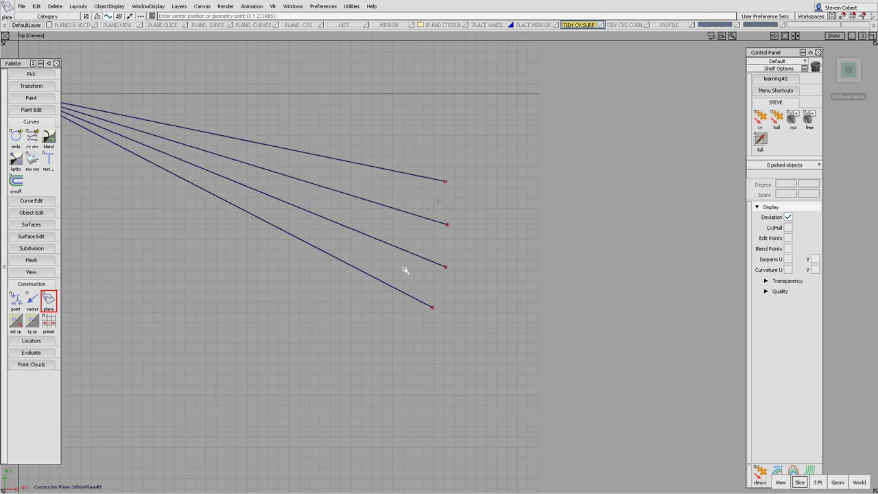
click(446, 181)
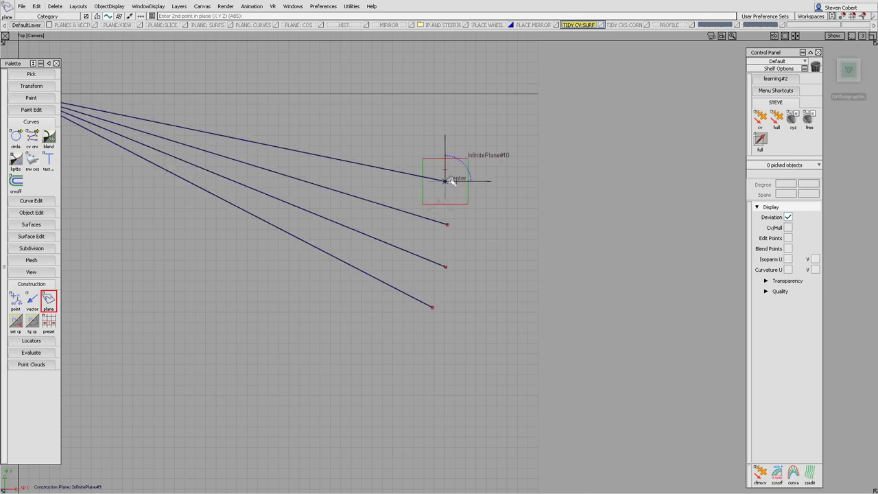
click(375, 168)
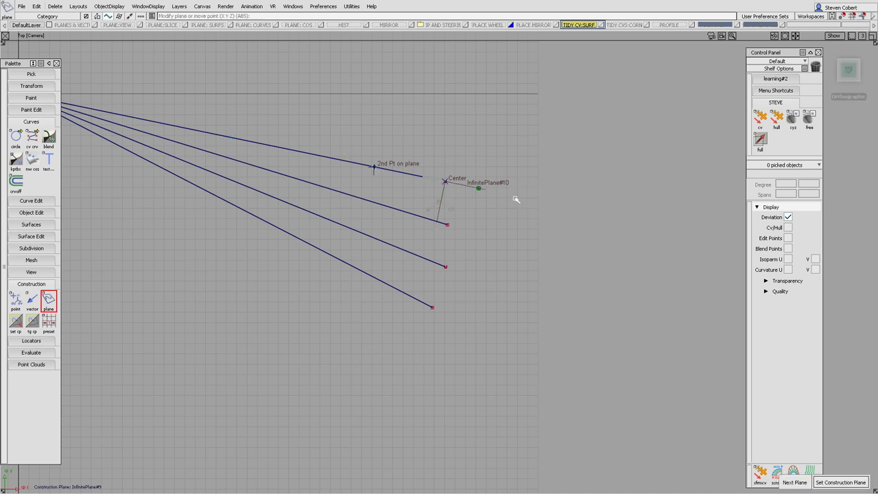
key(space)
- Place a Slice construction plane centred on the second line's outer end, with its second point further along that line
click(459, 227)
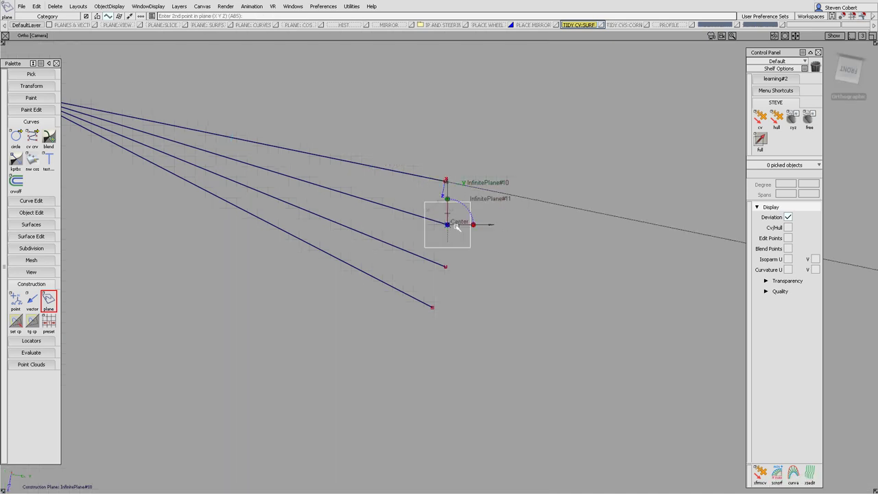
click(391, 209)
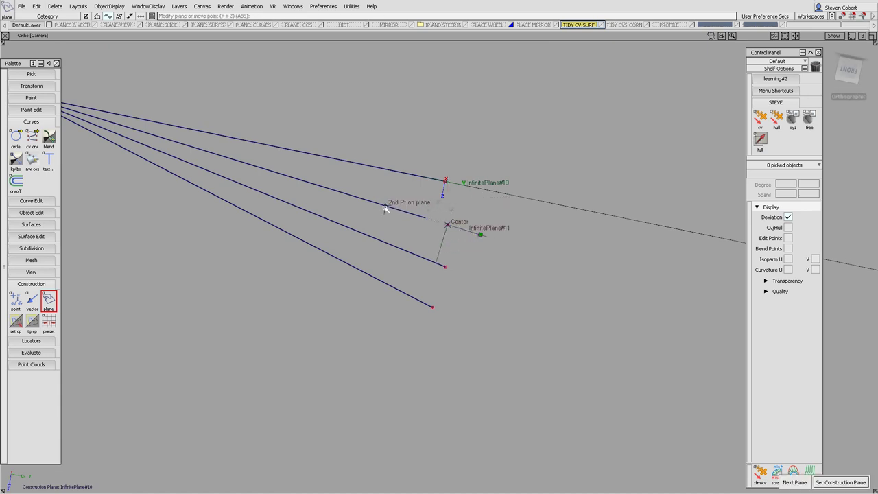
- Place reference planes at the ends of the two lower construction lines, each aligned along its line
key(Return)
click(447, 268)
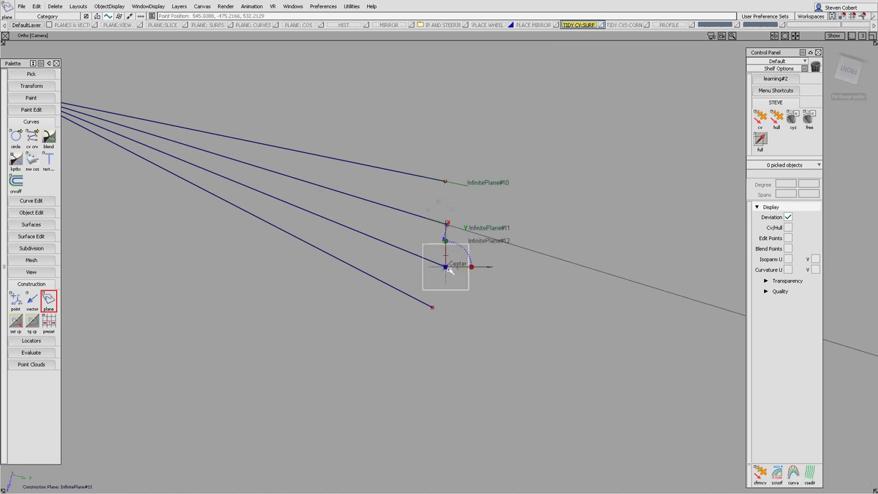
click(391, 247)
key(Return)
click(431, 308)
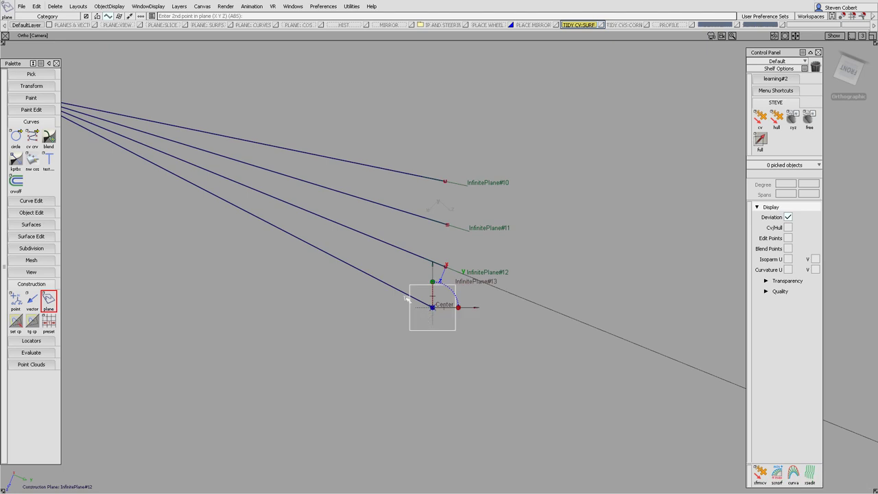
drag(382, 283, 371, 277)
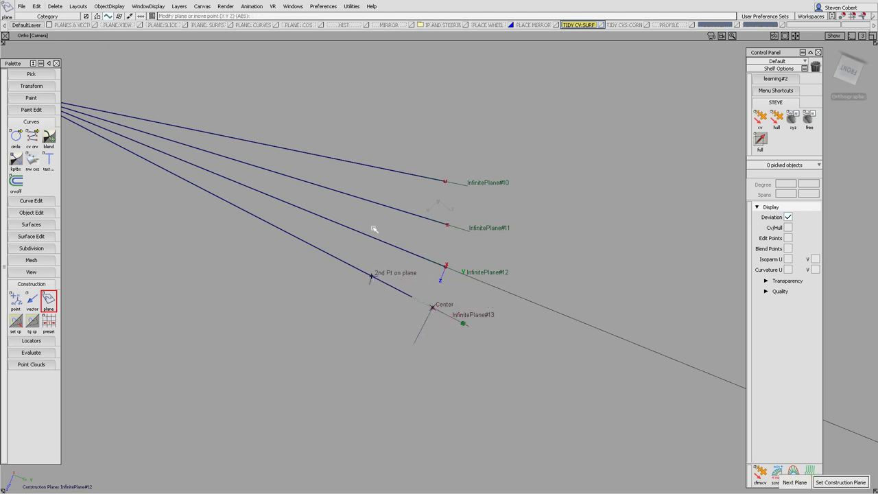
key(Return)
- Delete the four straight construction lines fanning out from the centre of InfinitePlane#9 to the surface
ctrl+shift+middle_drag(404, 210, 404, 282)
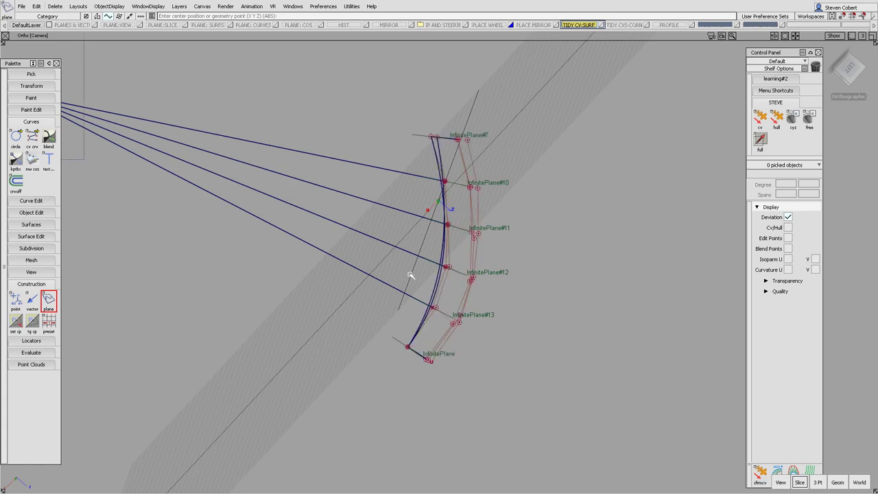
alt+shift+drag(504, 240, 420, 196)
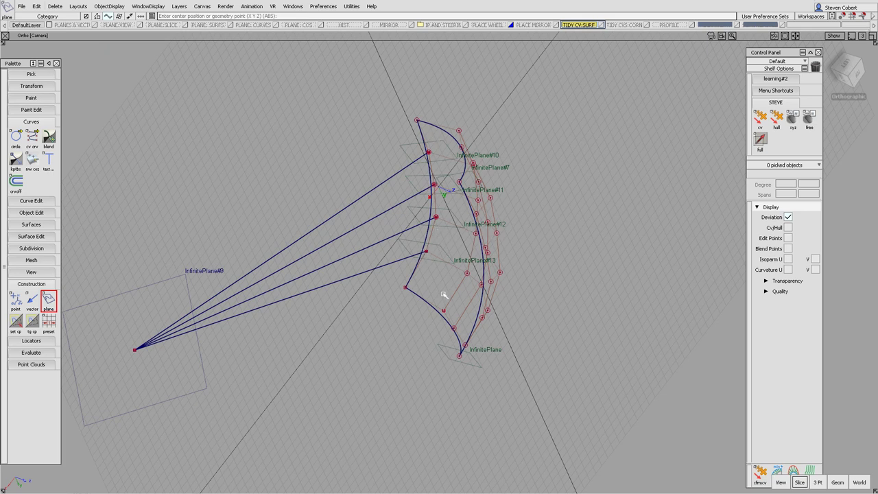
ctrl+shift+drag(306, 304, 338, 314)
drag(352, 175, 288, 327)
key(Delete)
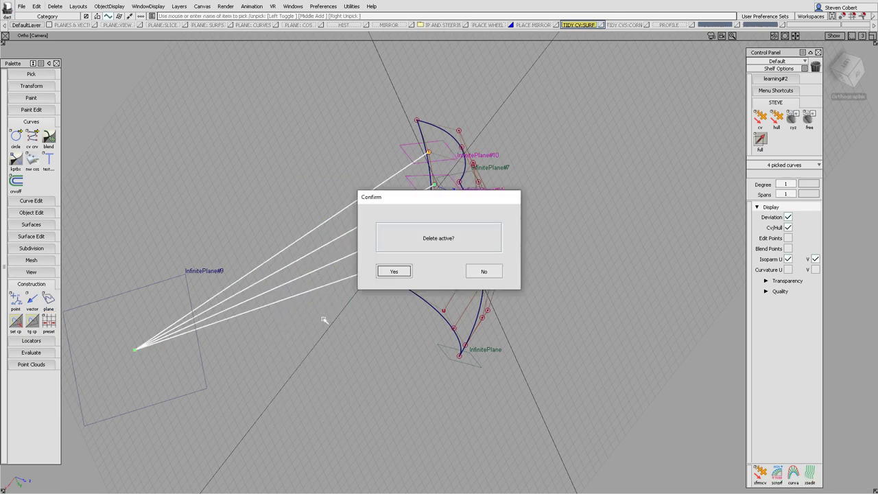
click(392, 270)
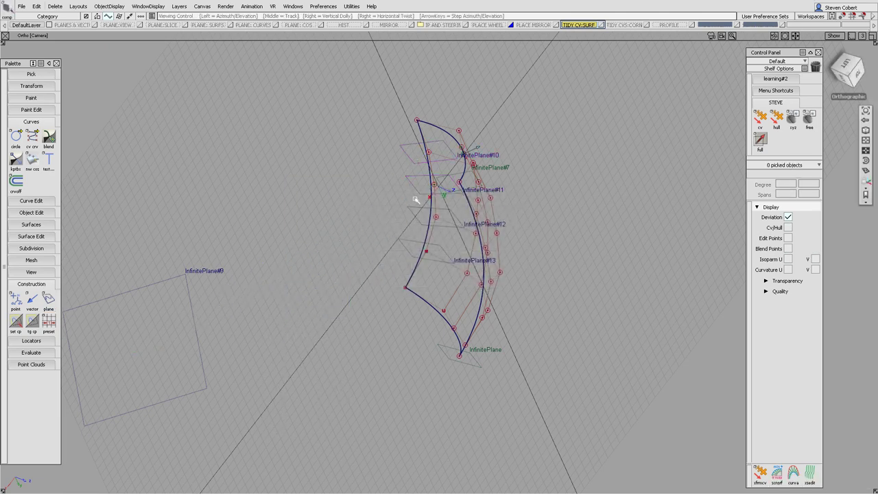
- Move InfinitePlane#7 so it snaps to the corner CV at the upper end of the surface's inner edge
alt+shift+drag(414, 152, 437, 163)
alt+shift+drag(517, 207, 427, 206)
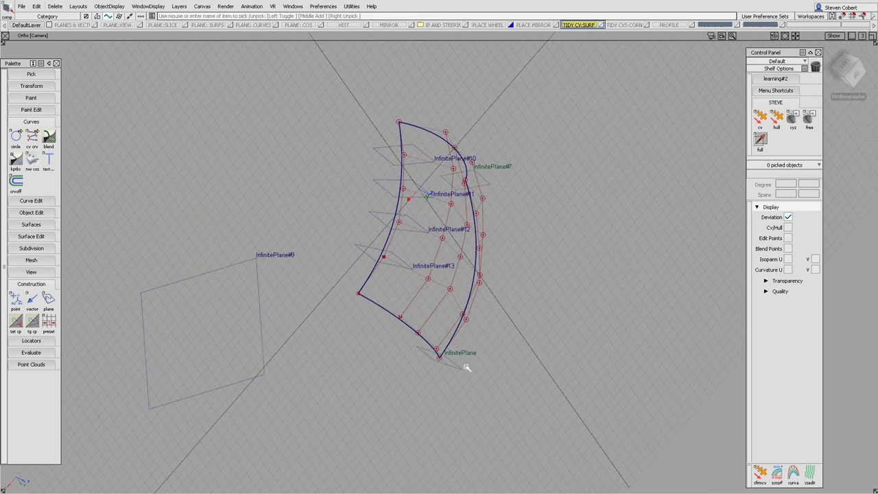
ctrl+shift+click(518, 239)
ctrl+shift+drag(518, 239, 518, 264)
click(489, 186)
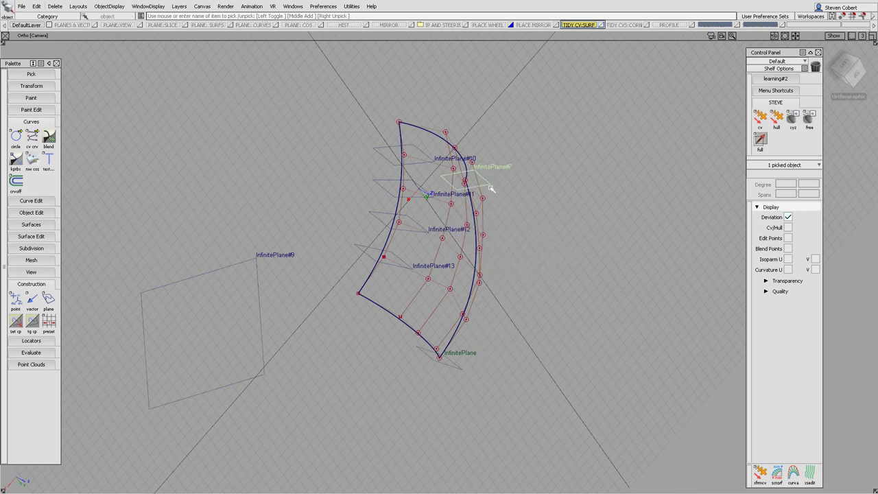
ctrl+shift+middle_drag(516, 199, 518, 180)
click(403, 116)
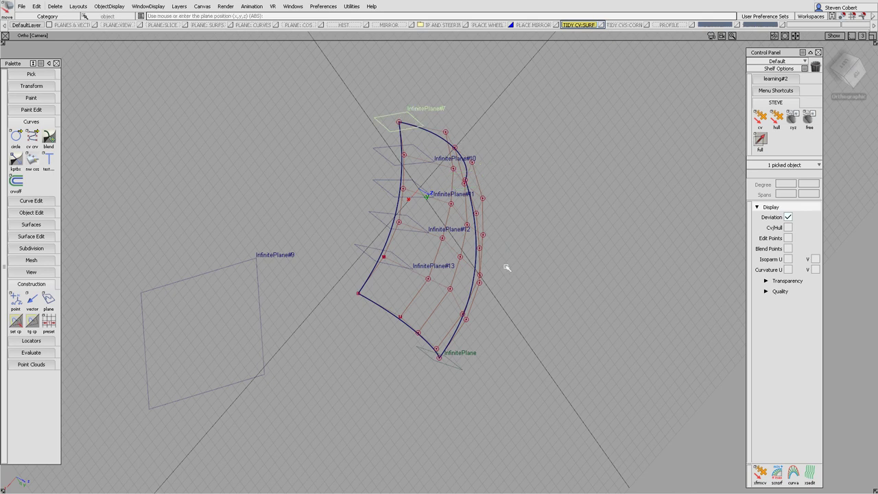
- Move InfinitePlane onto the corner CV at the lower end of the surface's inner edge, then deselect it
ctrl+shift+drag(487, 354, 483, 320)
ctrl+shift+drag(482, 319, 483, 343)
click(448, 361)
ctrl+shift+middle_drag(520, 349, 520, 328)
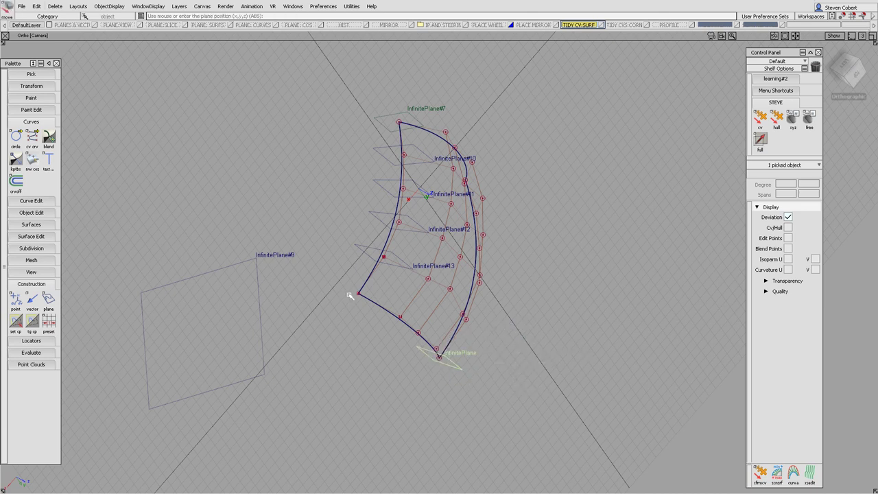
alt+click(350, 295)
ctrl+shift+drag(405, 306, 412, 151)
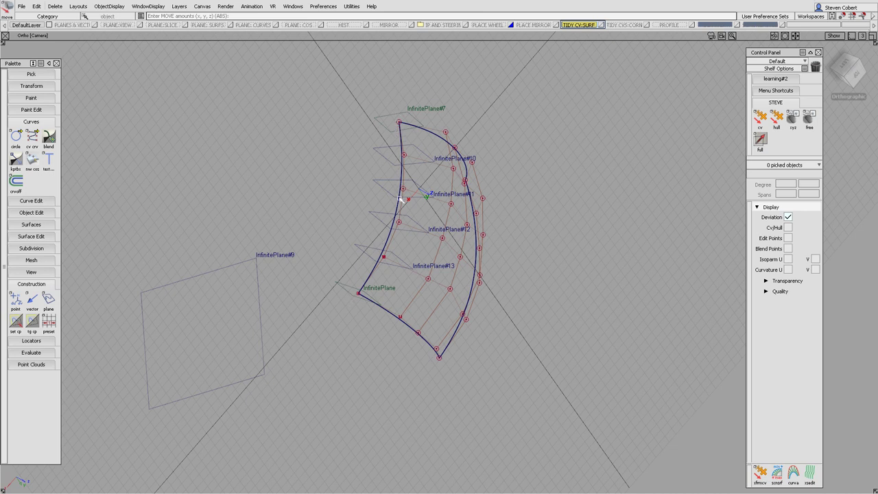
- Delete the construction history of the two relocated planes at the ends of the surface's inner edge
ctrl+shift+drag(399, 232, 382, 125)
click(382, 125)
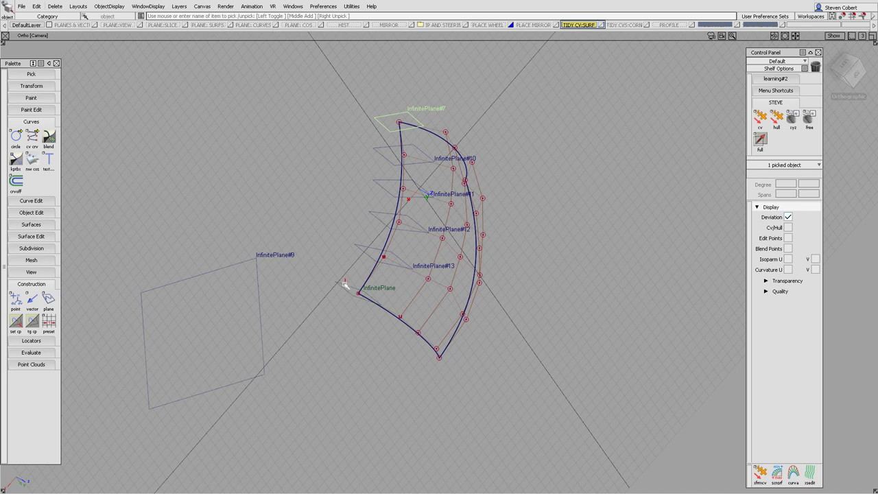
click(341, 291)
click(55, 6)
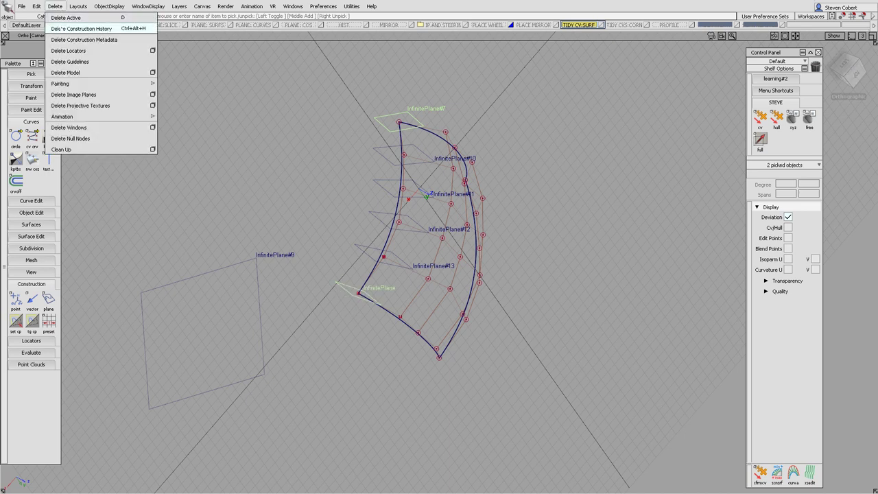
click(72, 29)
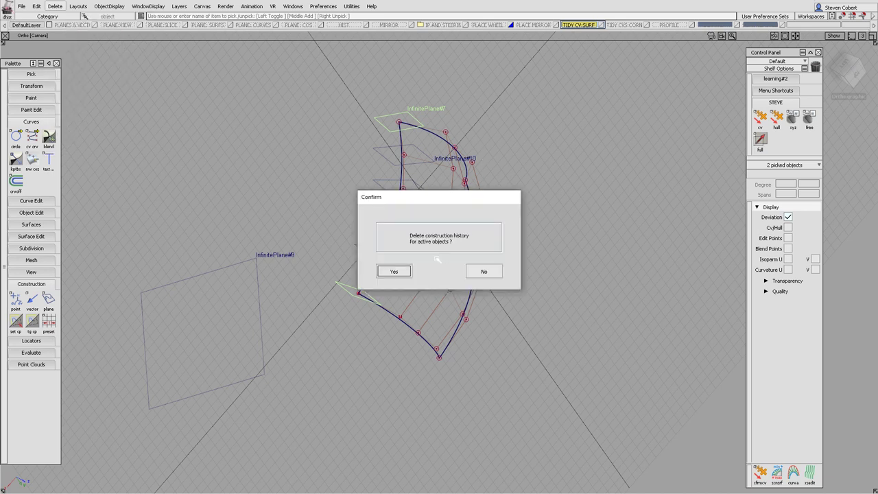
click(396, 271)
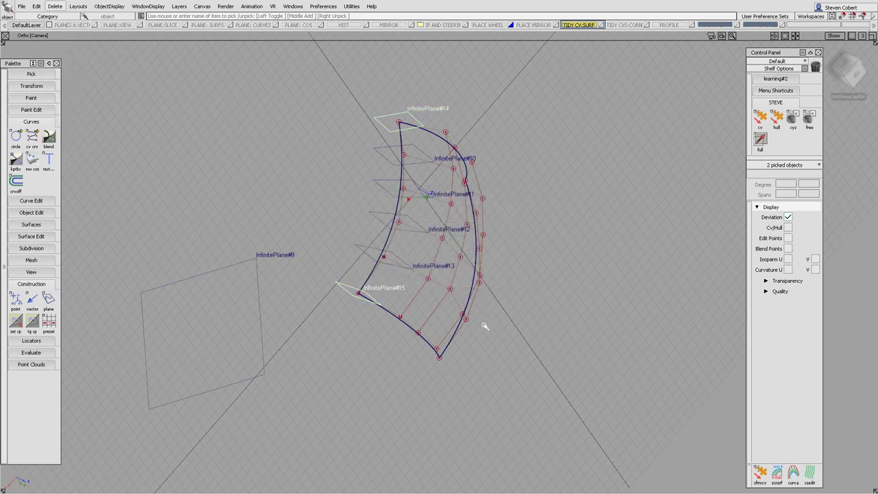
- Clear the selection and set InfinitePlane#9 as the active construction plane
ctrl+shift+drag(493, 325, 504, 253)
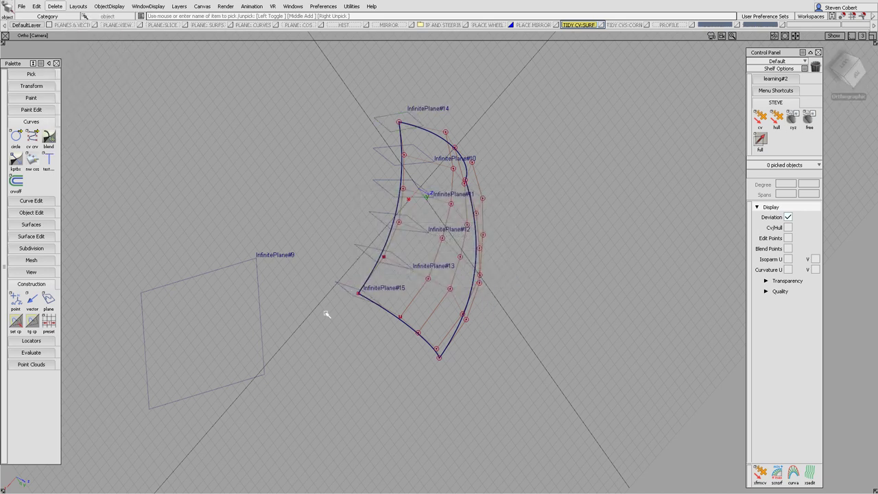
ctrl+shift+middle_drag(310, 306, 312, 369)
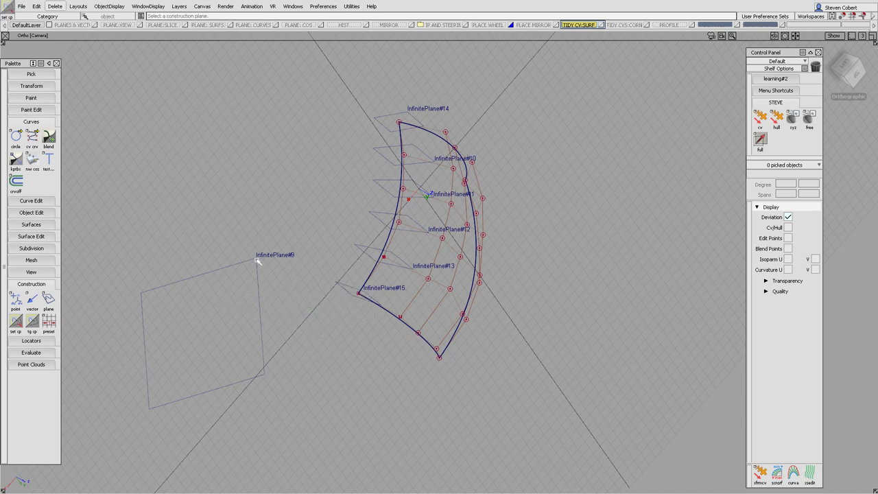
click(258, 261)
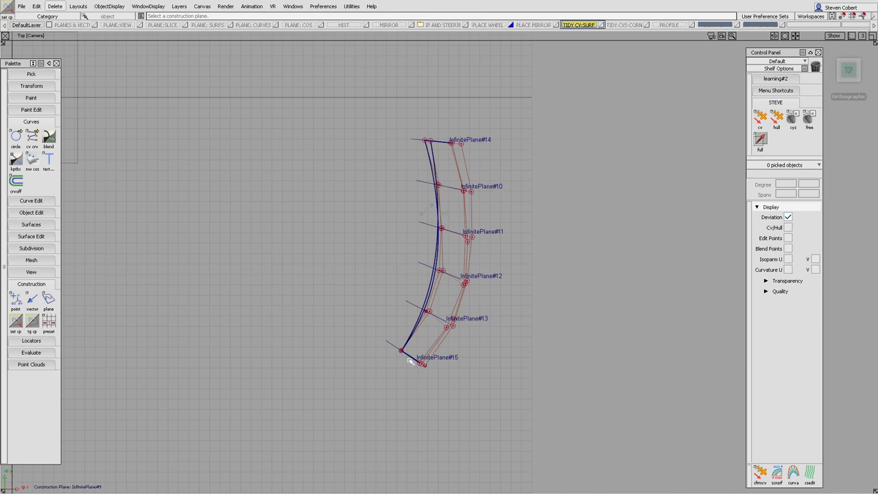
- Examine how the planes line up with the surface's CV rows in the top view and at an angle
alt+shift+drag(477, 264, 412, 199)
alt+shift+middle_drag(411, 200, 448, 198)
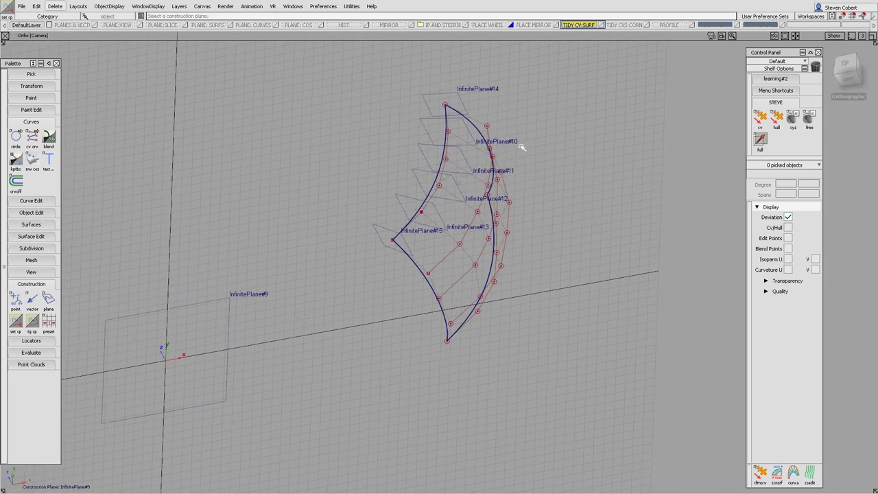
click(845, 63)
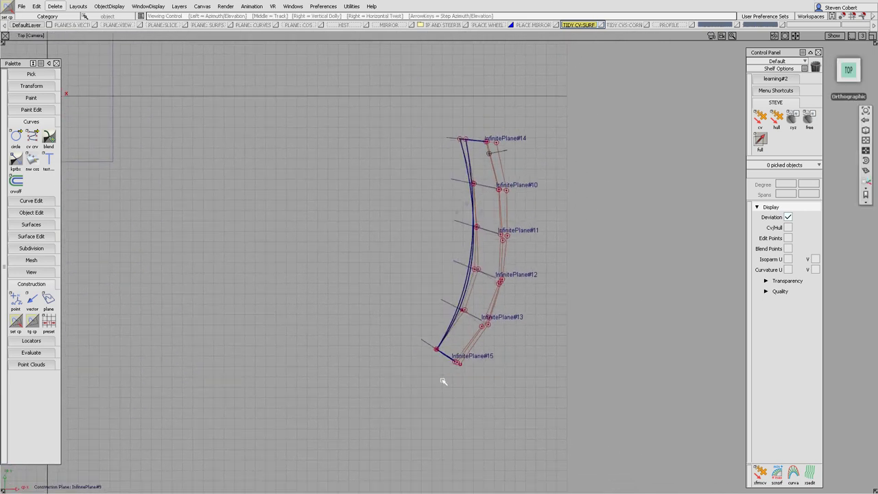
alt+shift+right_drag(443, 382, 477, 347)
alt+shift+middle_drag(477, 347, 453, 201)
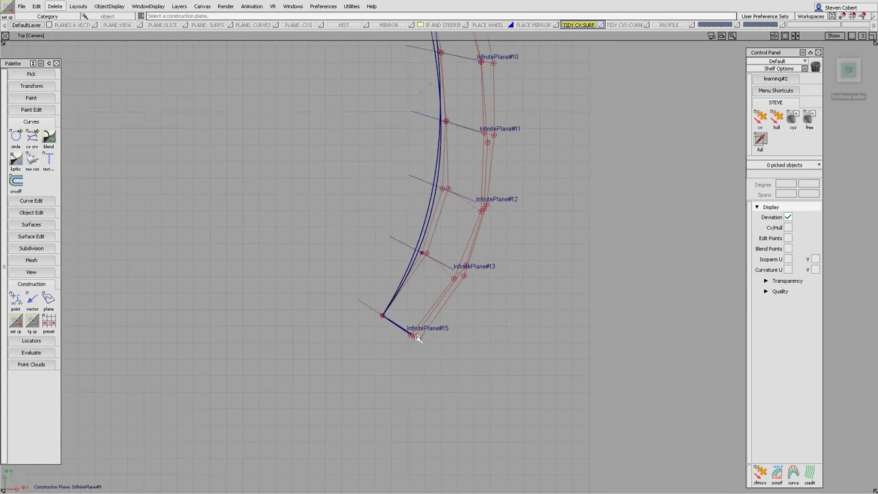
alt+shift+right_drag(444, 239, 474, 275)
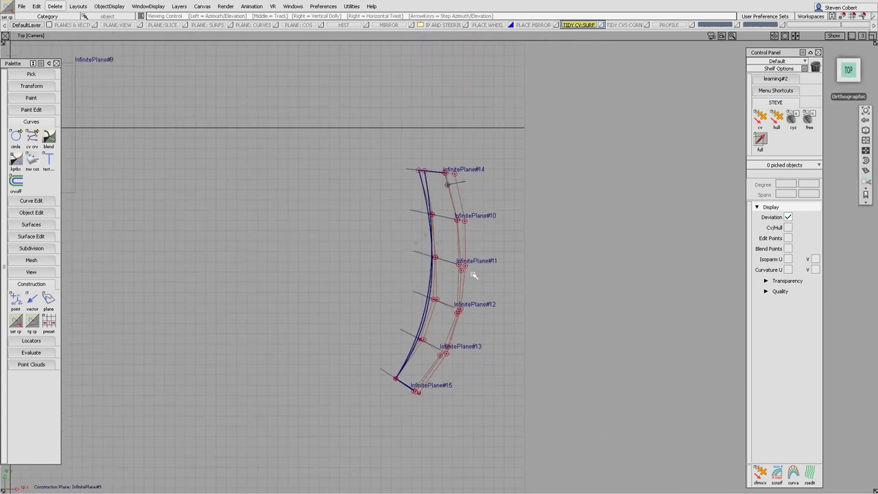
alt+shift+middle_drag(481, 267, 462, 242)
alt+shift+drag(450, 291, 366, 231)
alt+shift+drag(377, 289, 408, 295)
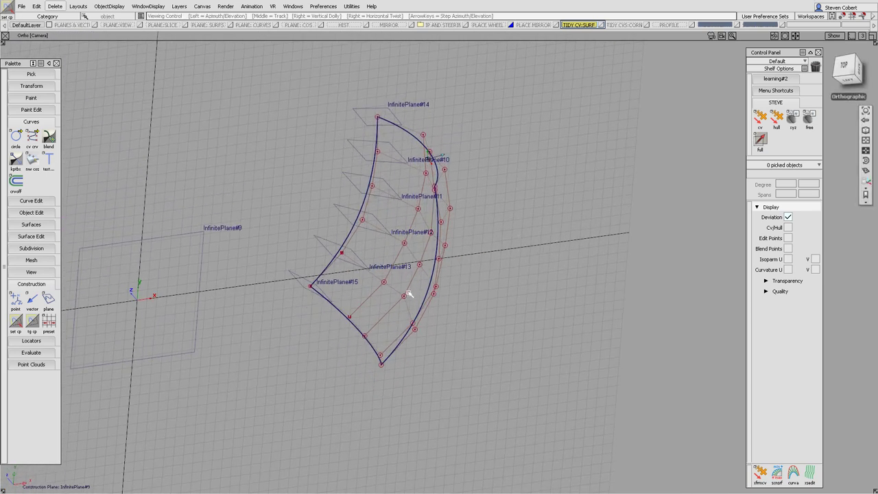
alt+shift+middle_drag(408, 296, 415, 259)
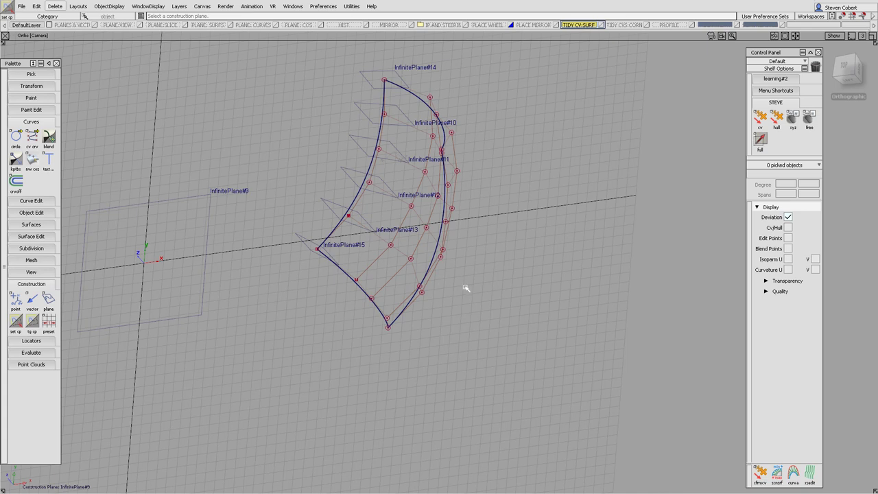
- Project the CV row along the surface's lower edge onto InfinitePlane#15, using CV move in Projected mode
ctrl+shift+drag(466, 288, 476, 289)
key(space)
key(space)
key(space)
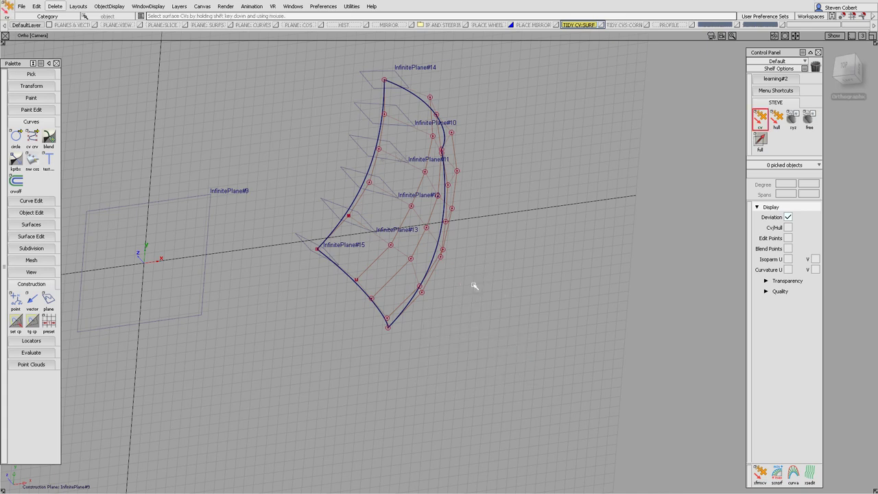
click(459, 293)
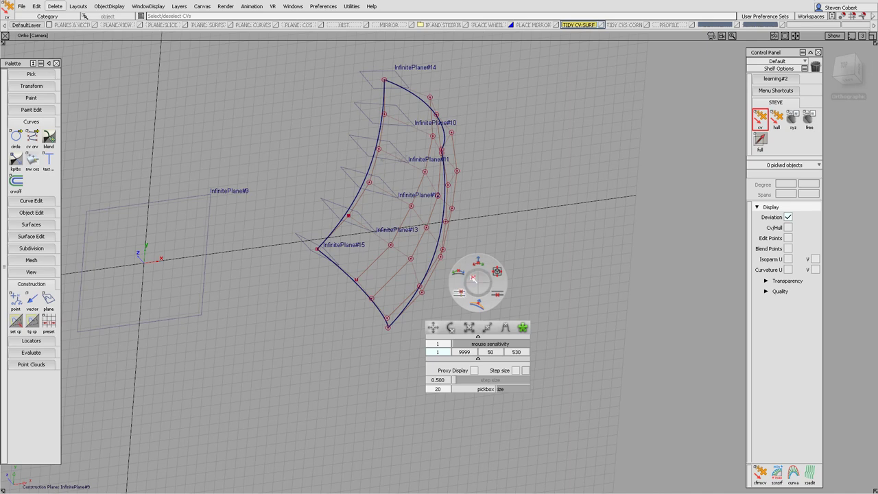
alt+shift+drag(355, 295, 461, 242)
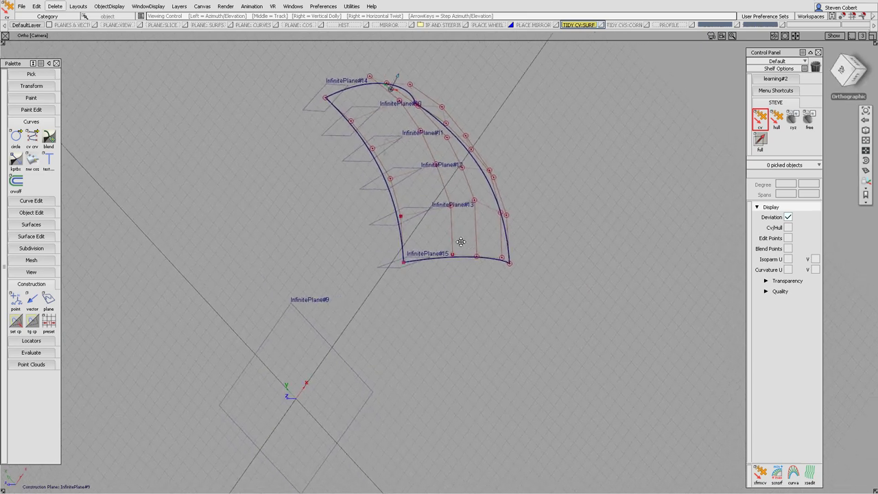
alt+shift+middle_drag(461, 241, 415, 239)
ctrl+shift+drag(425, 294, 446, 293)
drag(488, 248, 336, 295)
key(c)
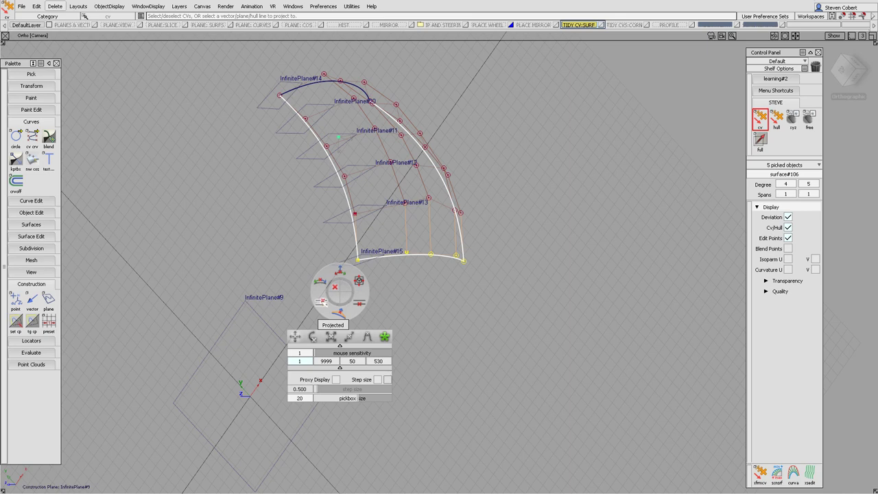
click(322, 302)
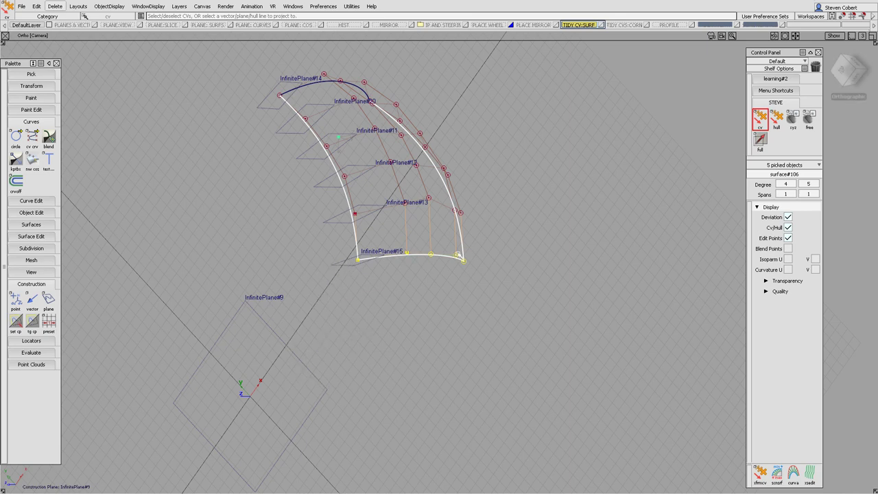
click(494, 294)
- Project the second CV row from the surface's lower edge onto InfinitePlane#13
alt+shift+drag(494, 294, 336, 283)
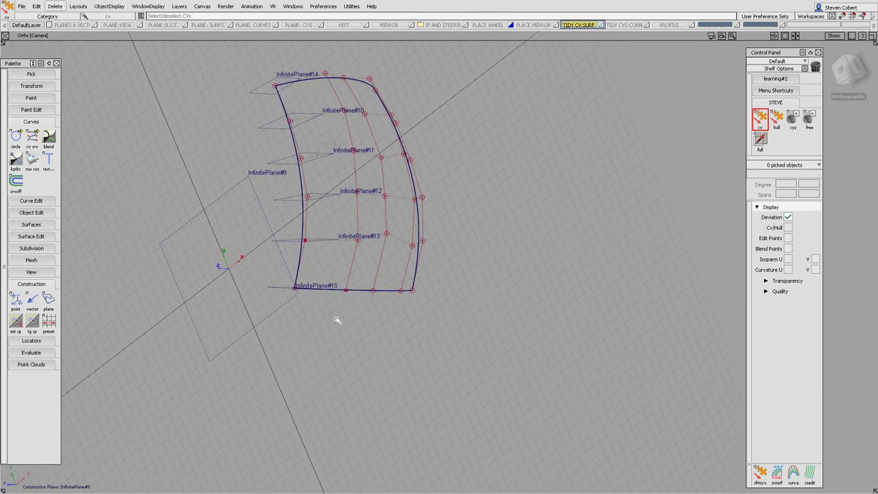
ctrl+shift+drag(337, 319, 373, 320)
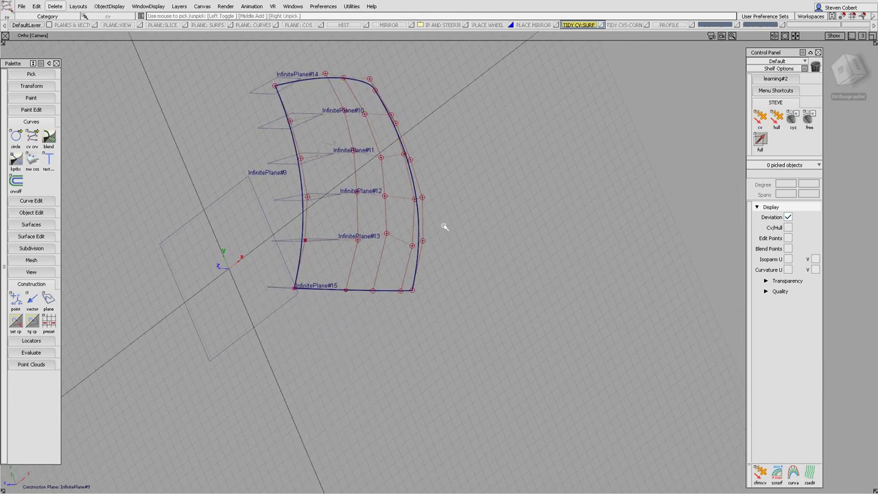
drag(446, 222, 288, 256)
key(c)
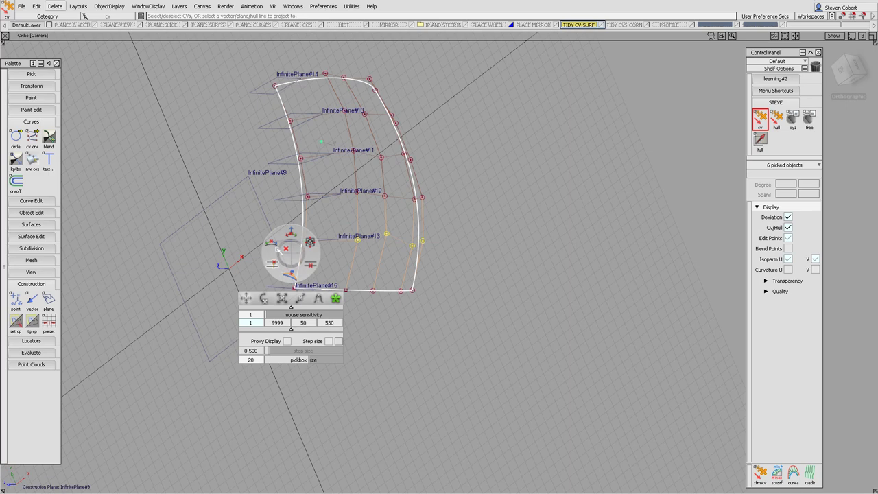
click(289, 242)
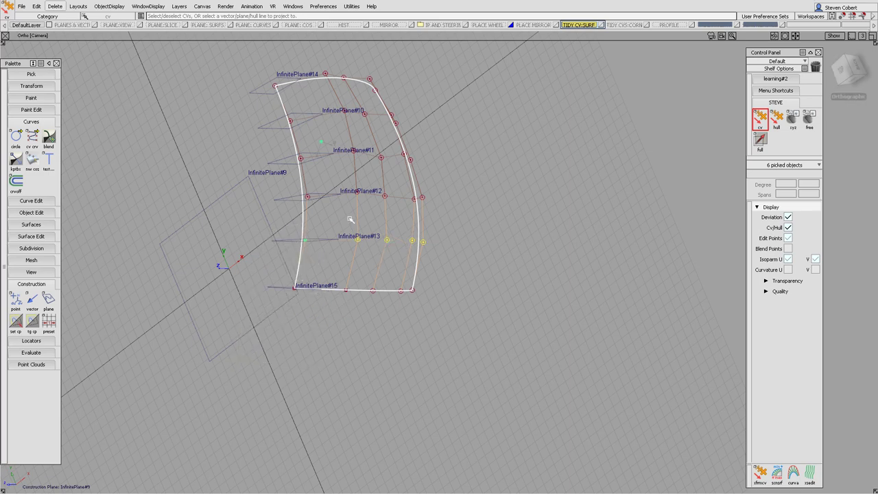
alt+shift+drag(350, 220, 450, 266)
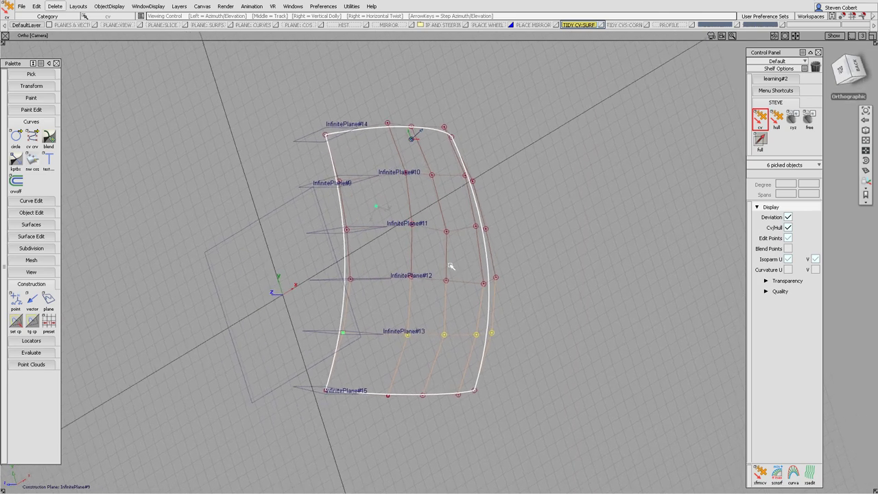
- Project the third CV row from the surface's lower edge onto InfinitePlane#12
alt+shift+middle_drag(472, 279, 445, 248)
ctrl+shift+drag(430, 288, 424, 254)
ctrl+shift+drag(415, 266, 454, 266)
drag(484, 231, 321, 273)
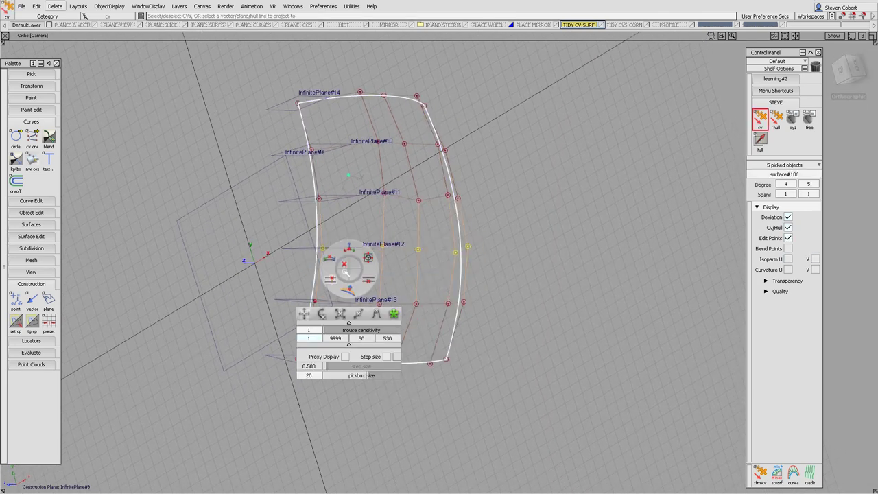
click(307, 249)
- Project the fourth CV row from the surface's lower edge onto InfinitePlane#11
ctrl+shift+drag(372, 254, 406, 229)
drag(486, 188, 262, 225)
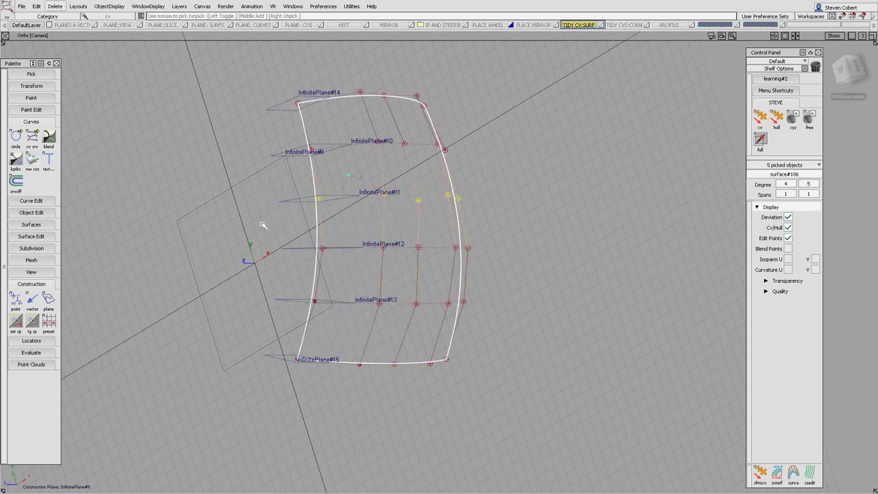
key(t)
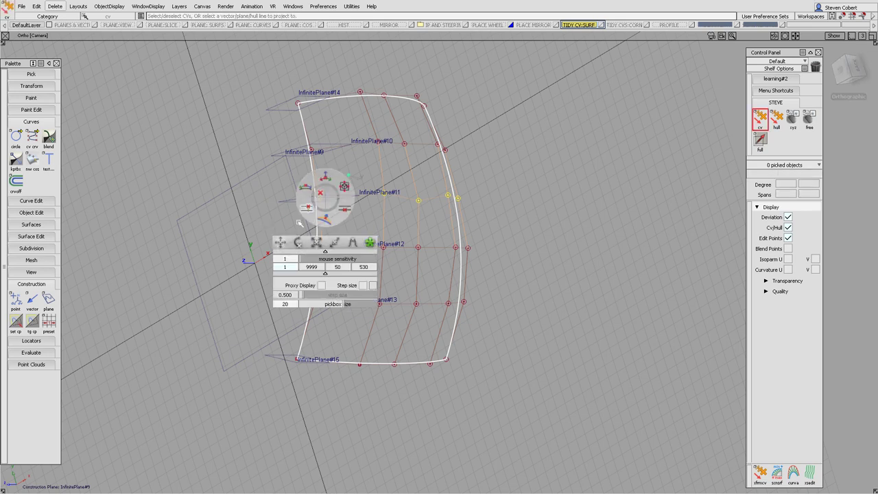
click(302, 201)
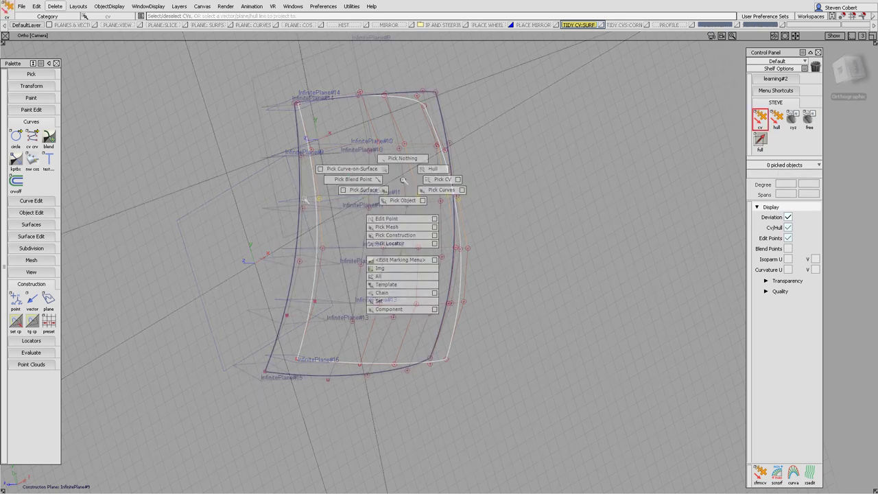
- Project the CV row just below the surface's upper edge onto InfinitePlane#10
ctrl+shift+drag(402, 180, 444, 180)
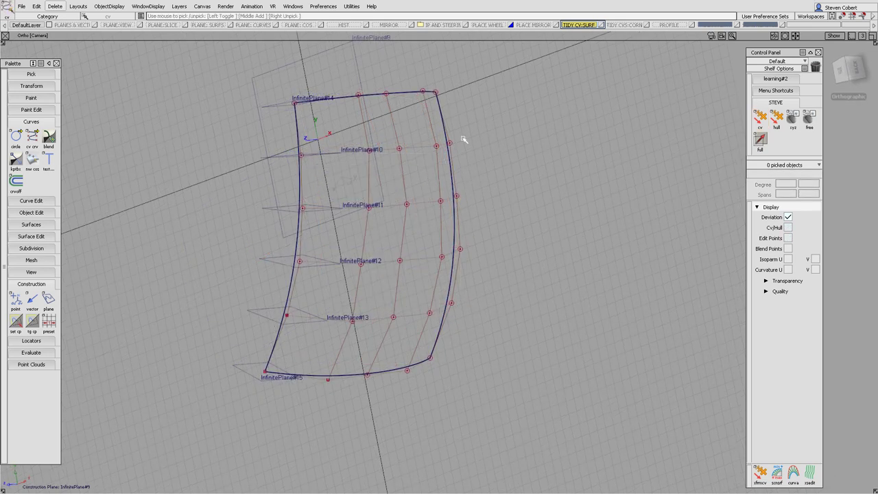
drag(463, 140, 292, 177)
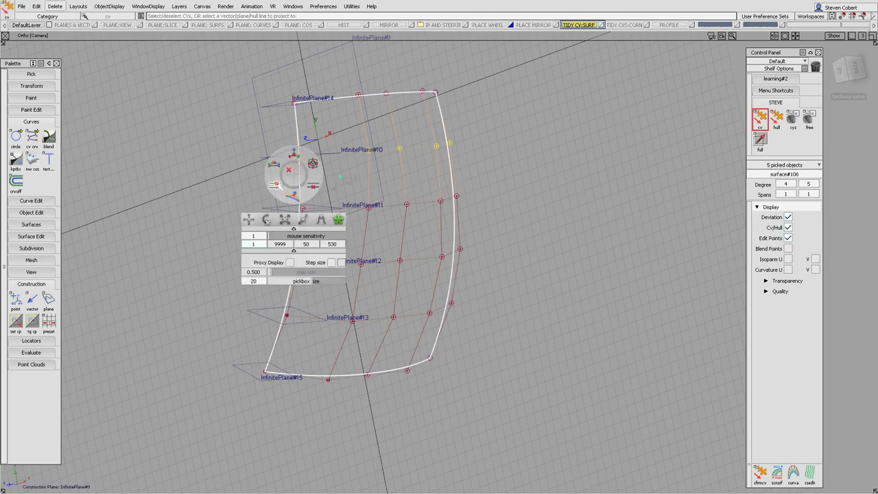
click(278, 185)
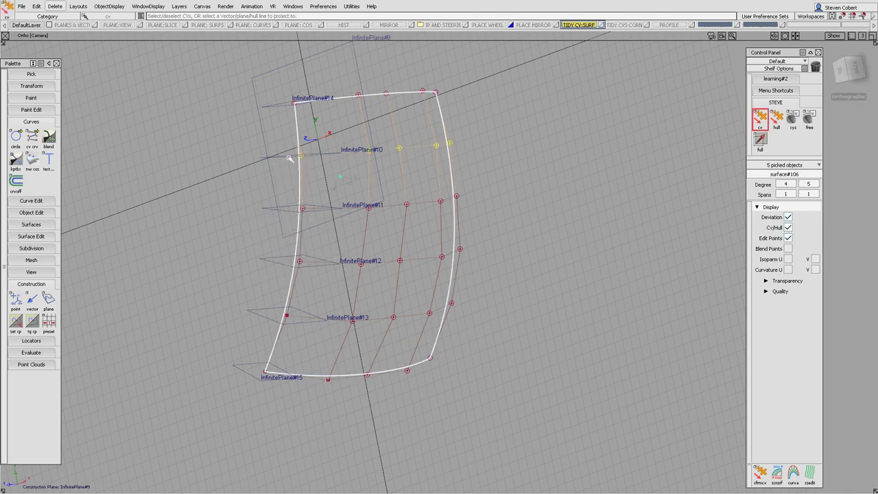
- Project the CV row along the surface's upper edge onto InfinitePlane#14 and clear the selection
ctrl+shift+drag(389, 211, 416, 159)
drag(459, 81, 291, 116)
click(274, 125)
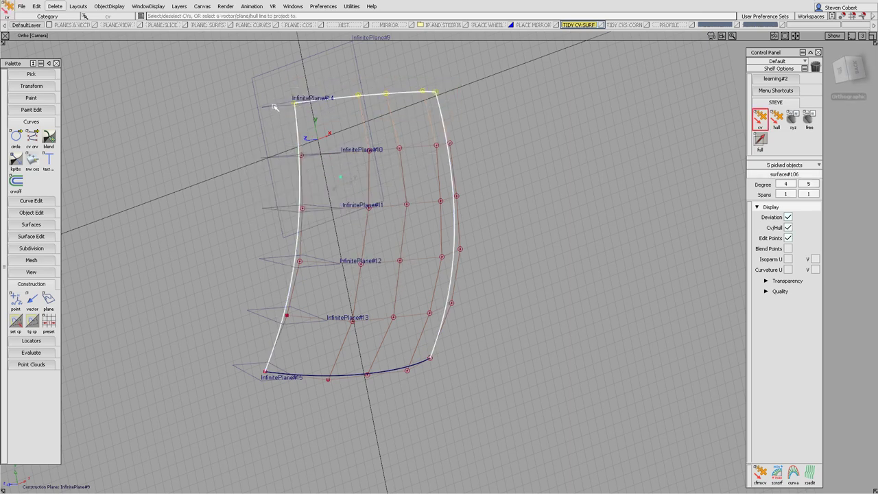
click(382, 218)
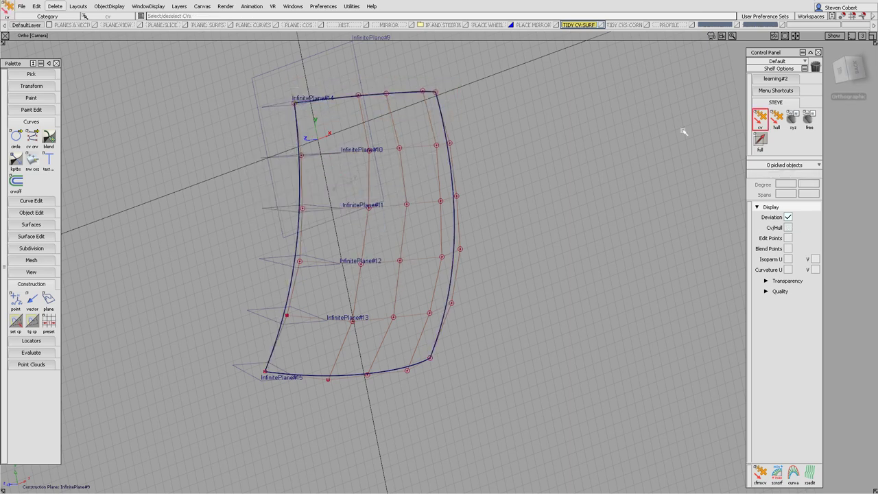
- Set CV move to slide along the hulls and adjust two inner CVs of the InfinitePlane#12 row
click(846, 67)
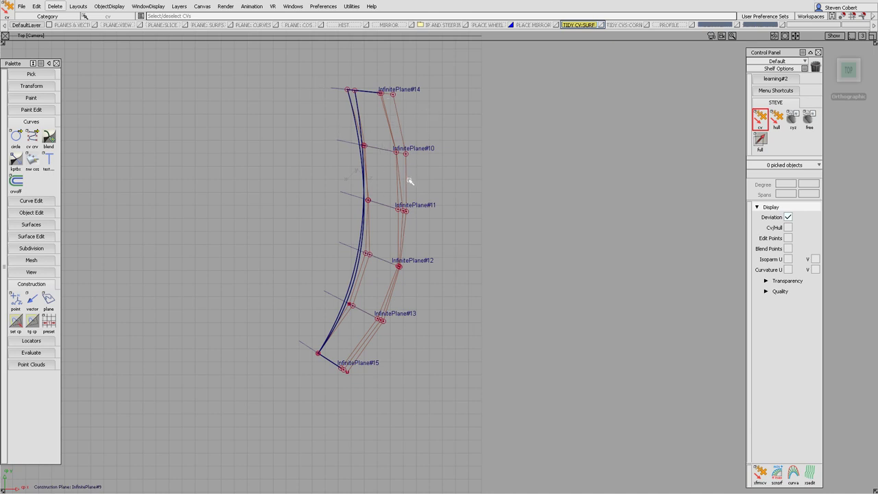
alt+shift+drag(422, 231, 291, 92)
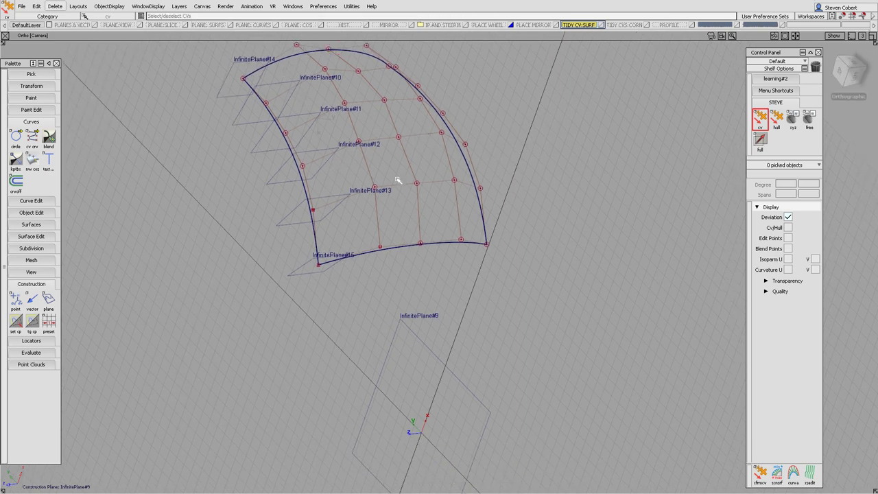
alt+shift+drag(400, 181, 463, 231)
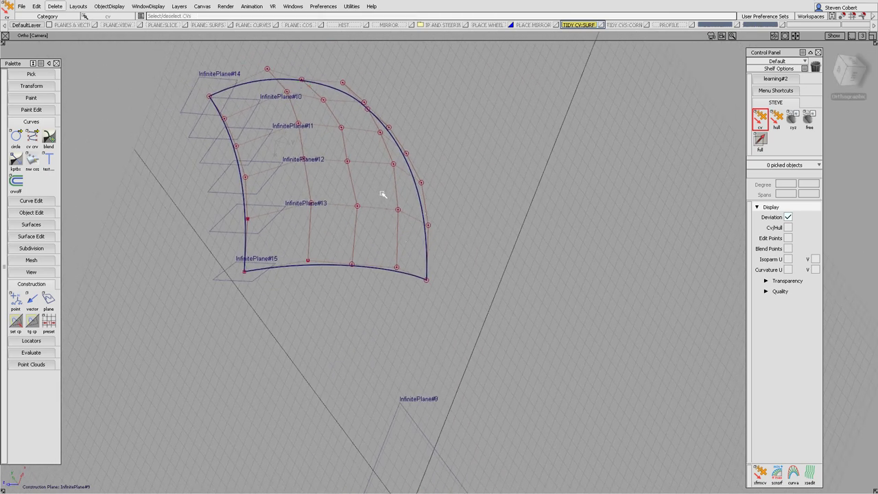
alt+shift+drag(382, 195, 345, 208)
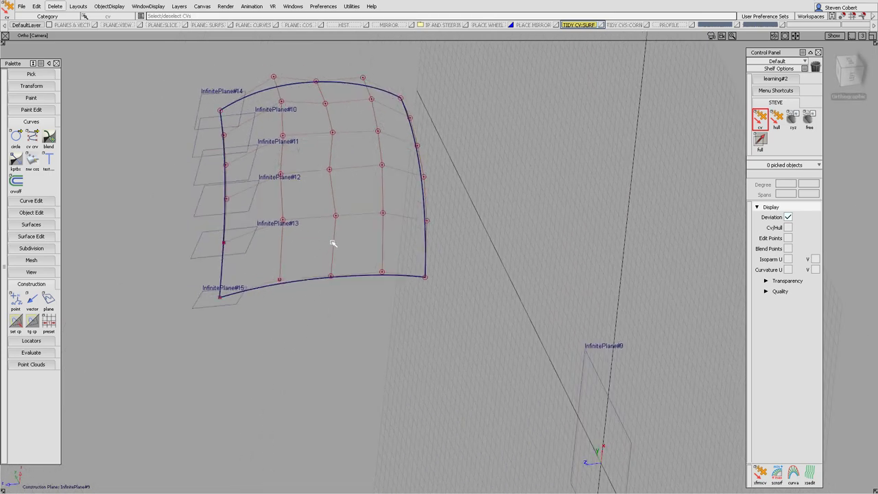
key(space)
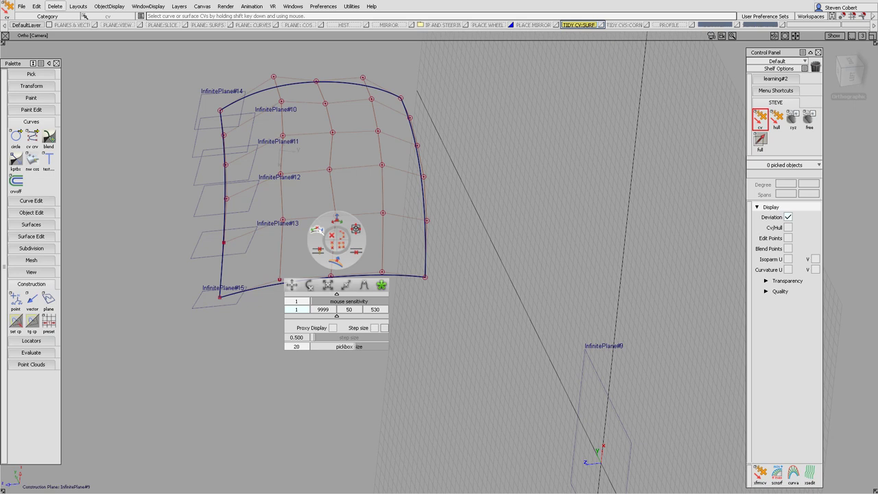
click(305, 231)
click(282, 175)
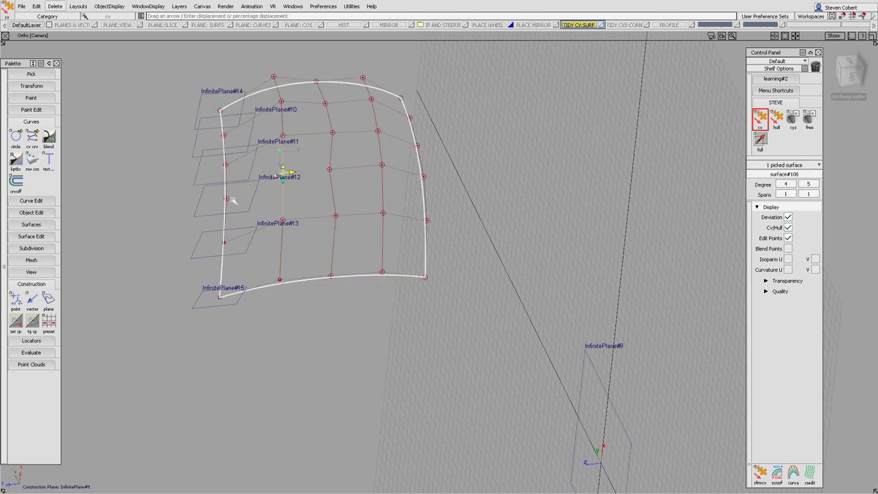
click(329, 170)
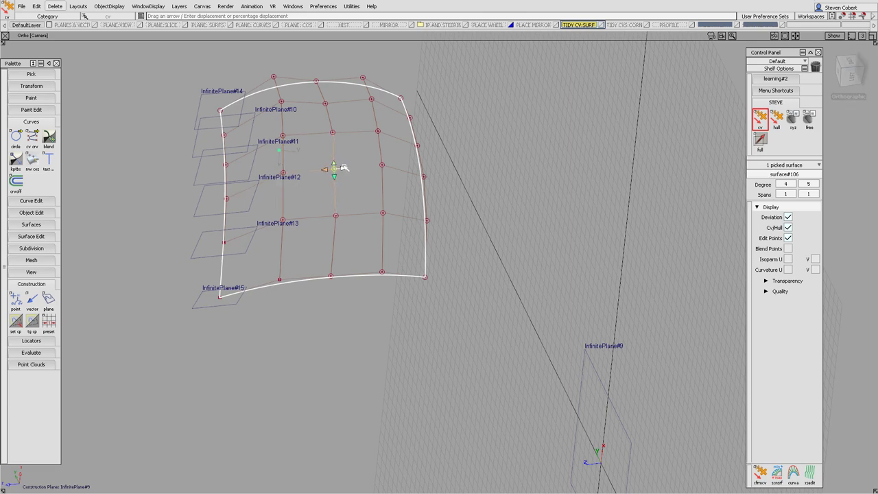
- Slide one inner CV of the InfinitePlane#10 row and two of the InfinitePlane#11 row along their hulls, then clear the selection
alt+shift+drag(343, 168, 323, 174)
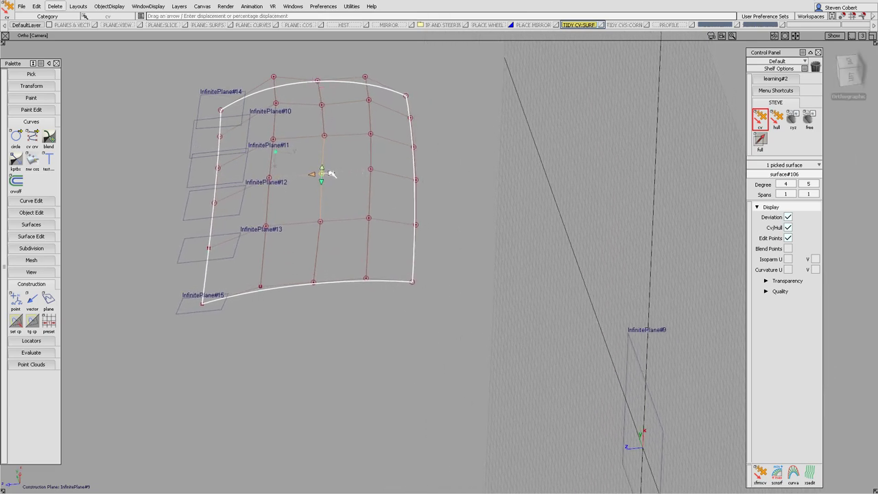
click(275, 104)
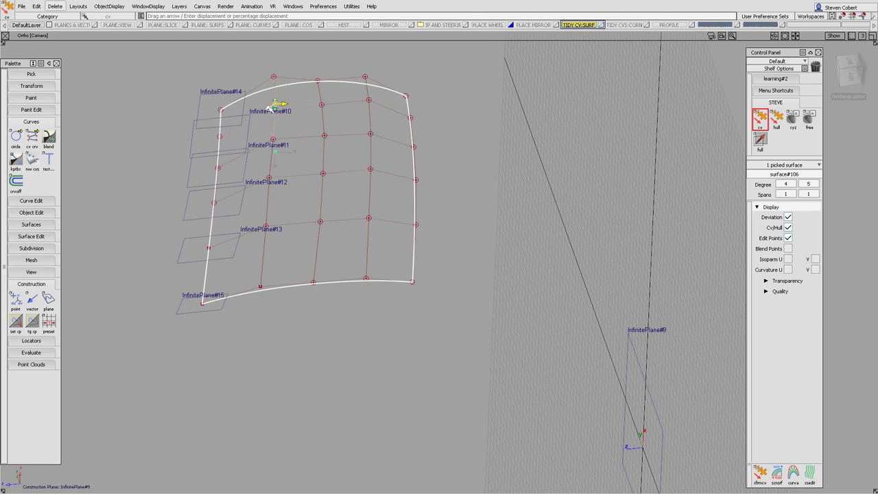
click(273, 140)
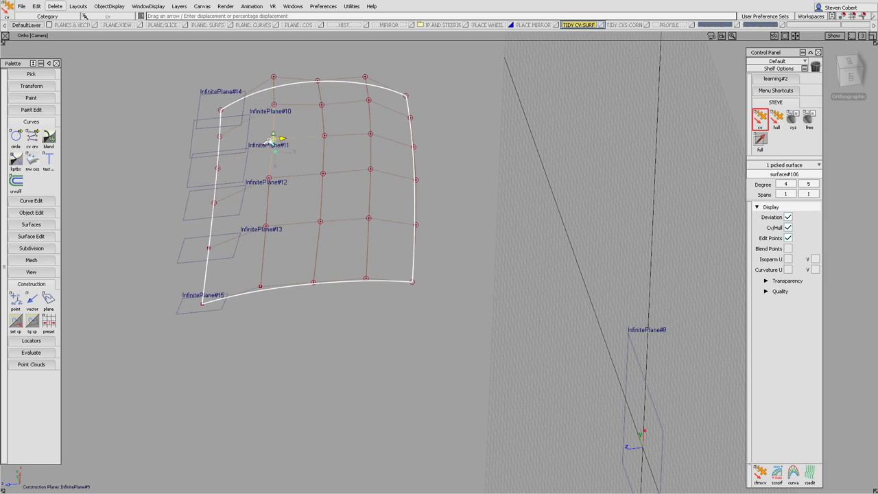
click(324, 136)
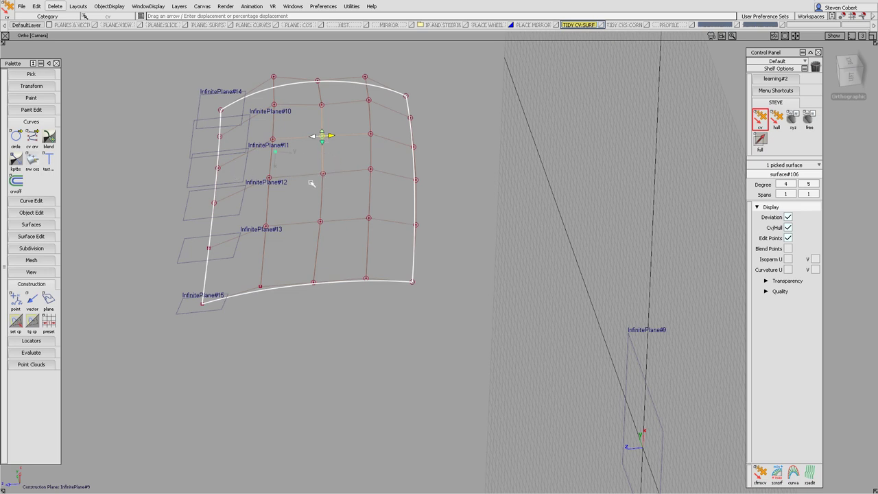
ctrl+shift+drag(367, 236, 591, 188)
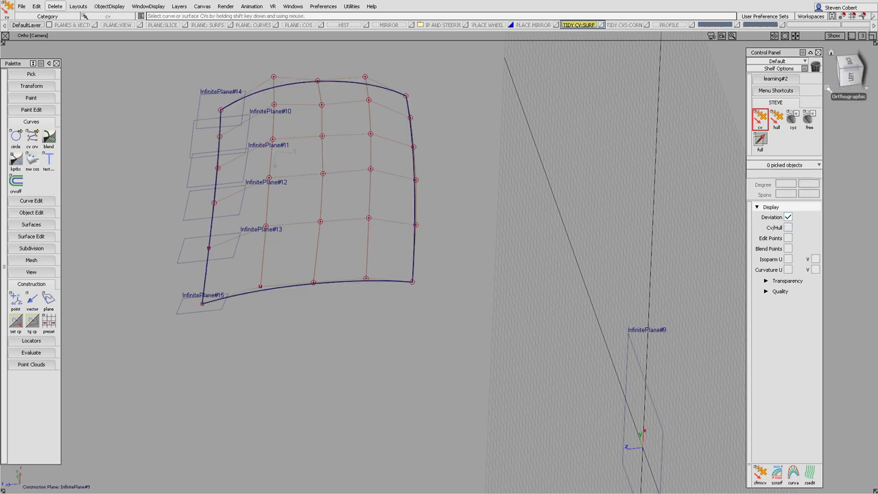
- Check the CV rows against their planes in the top view, then set InfinitePlane#12 as the active construction plane
drag(833, 85, 843, 69)
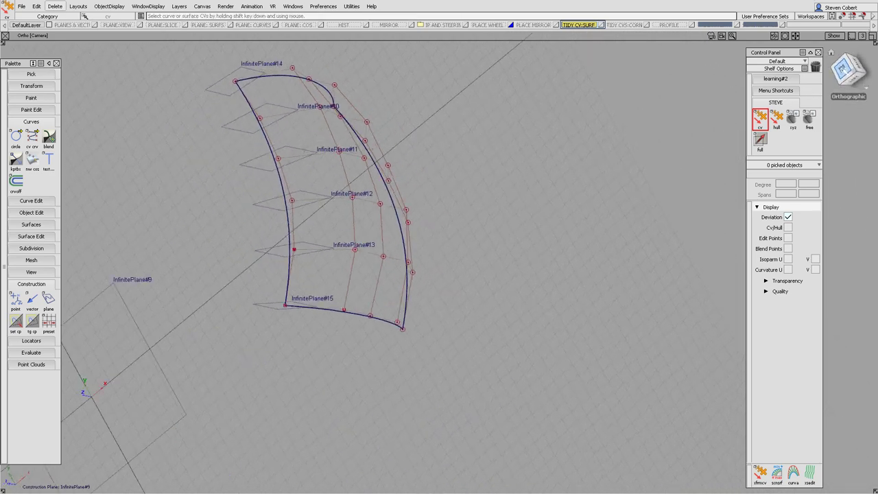
click(843, 69)
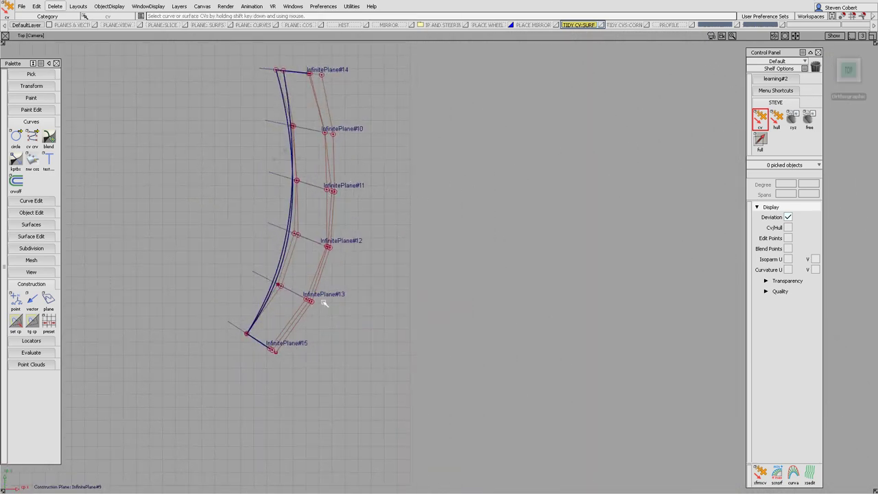
alt+shift+drag(431, 225, 295, 257)
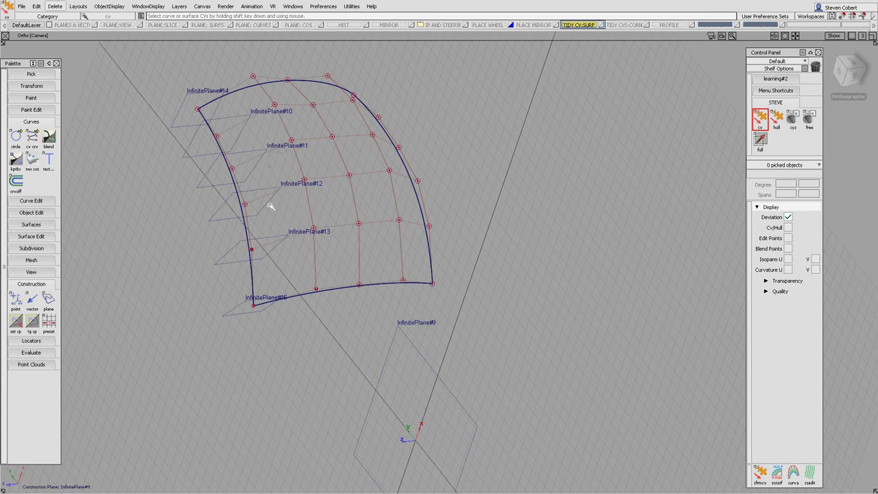
ctrl+shift+drag(306, 214, 299, 260)
click(297, 277)
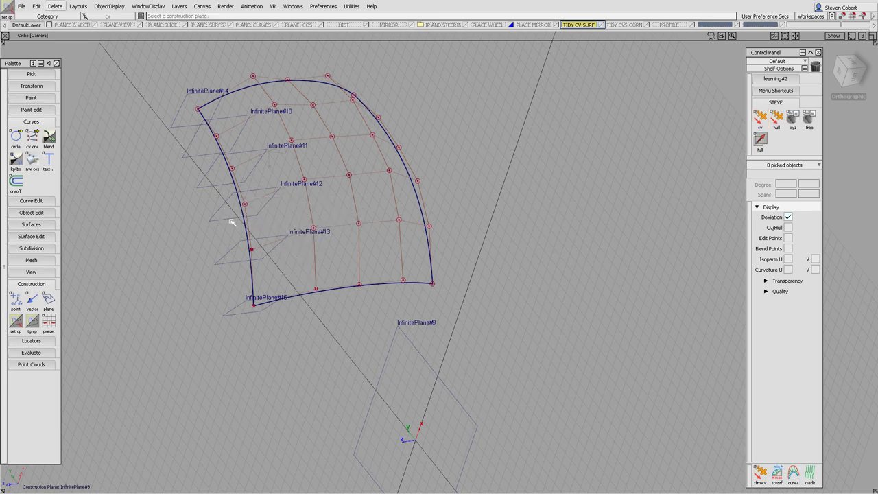
click(231, 221)
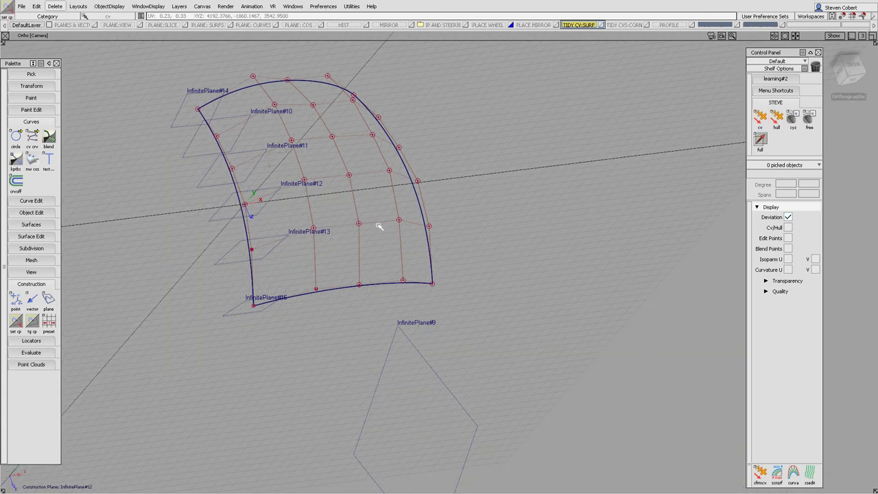
- Set CV move to XYZ mode and reposition the middle CV of the InfinitePlane#12 row within that plane
key(c)
key(space)
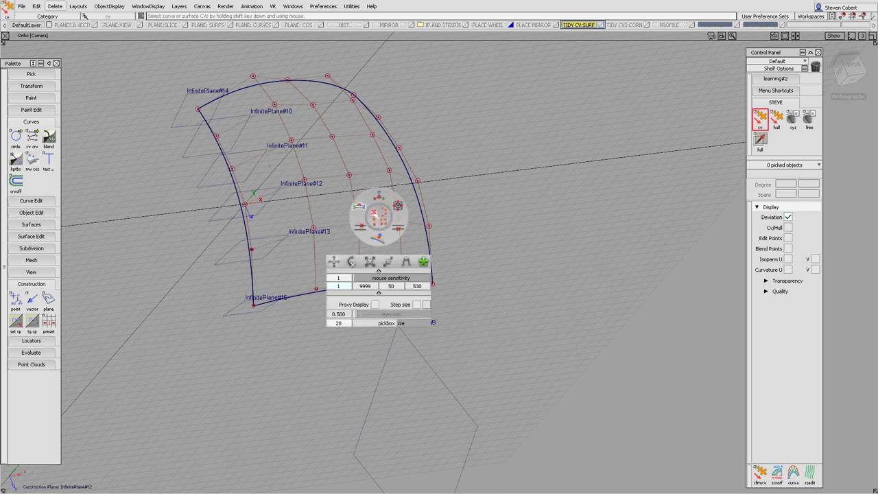
click(379, 199)
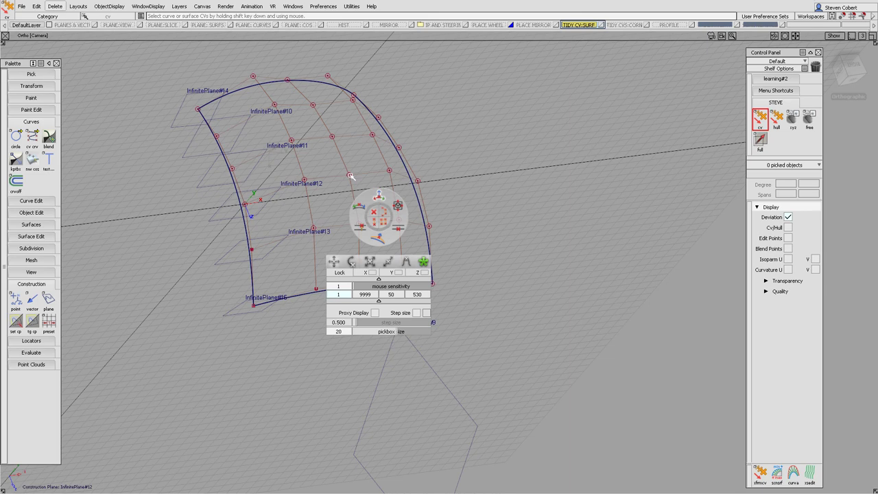
click(350, 175)
middle_drag(504, 247, 510, 240)
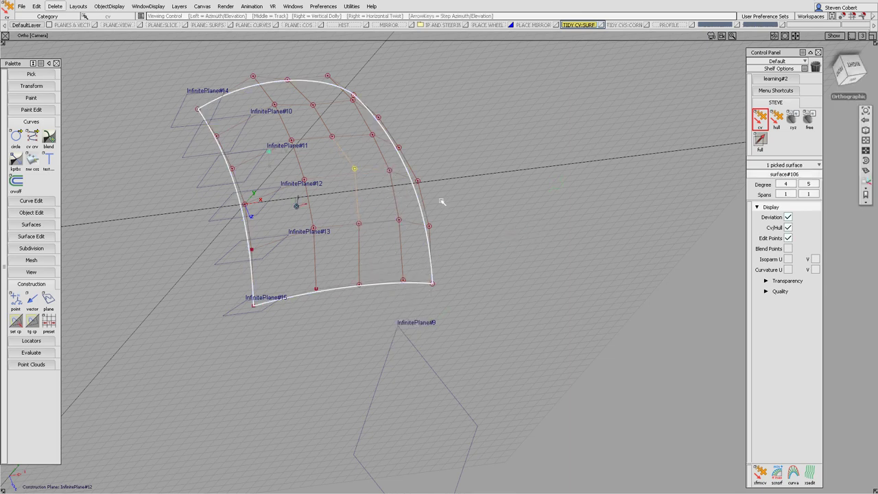
alt+shift+drag(441, 200, 480, 192)
alt+shift+right_drag(480, 192, 453, 164)
middle_drag(560, 142, 558, 146)
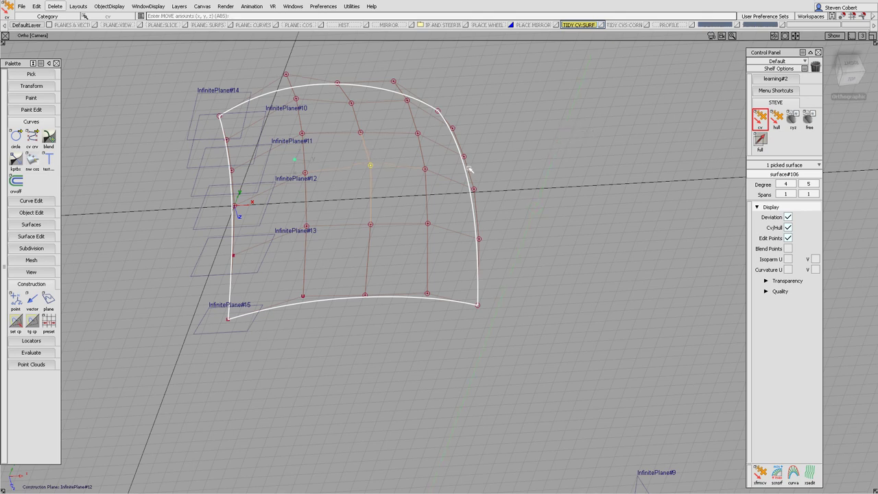
- Nudge the three inner CVs of the InfinitePlane#12 row within the plane to smooth the hull flow
click(426, 170)
drag(502, 160, 501, 159)
click(306, 173)
drag(307, 173, 306, 172)
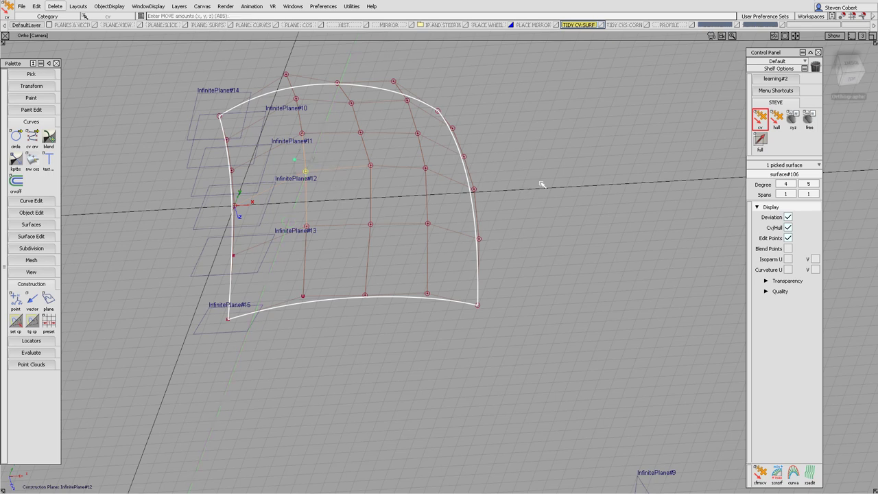
alt+shift+drag(540, 183, 522, 181)
middle_click(561, 180)
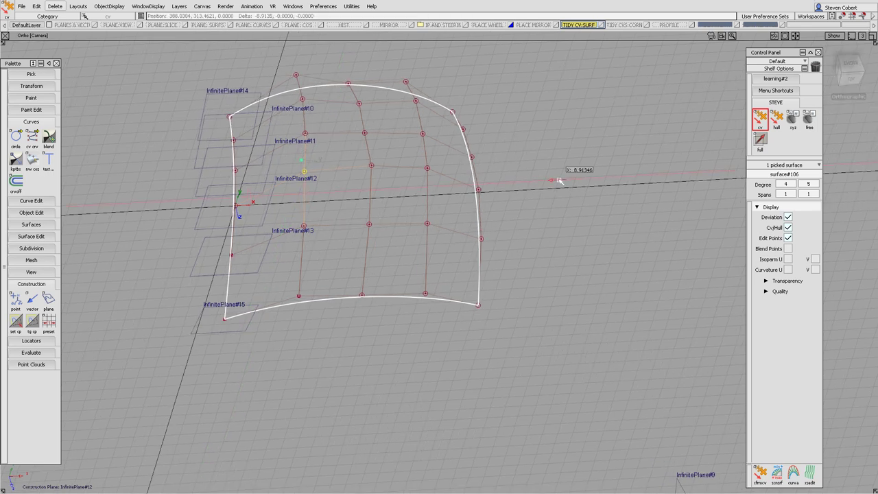
click(370, 168)
drag(371, 168, 367, 167)
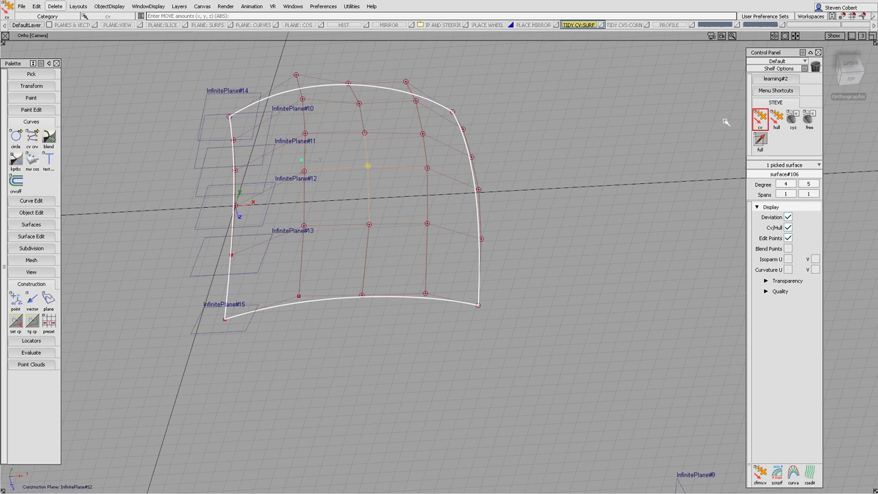
- Clear the CV selection and restore InfinitePlane#9 as the active construction plane
ctrl+shift+drag(600, 218, 597, 192)
alt+shift+right_drag(444, 126, 391, 275)
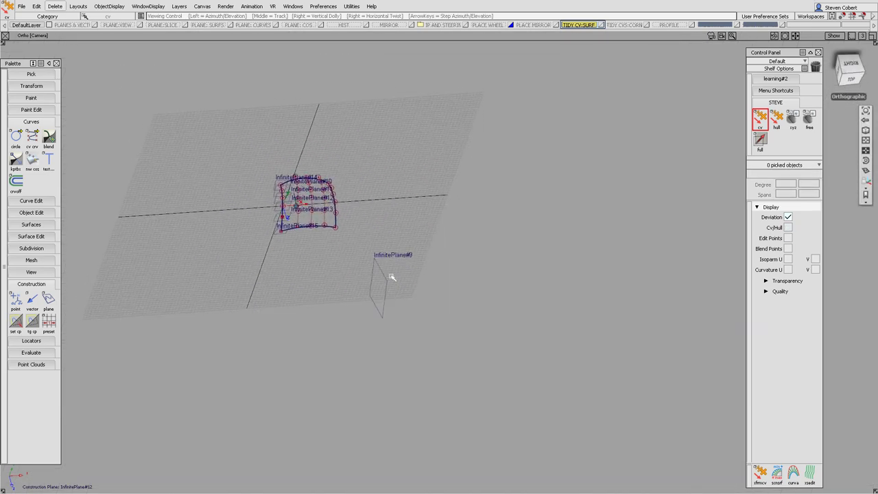
ctrl+shift+drag(372, 295, 373, 297)
ctrl+shift+middle_drag(373, 296, 373, 362)
click(384, 289)
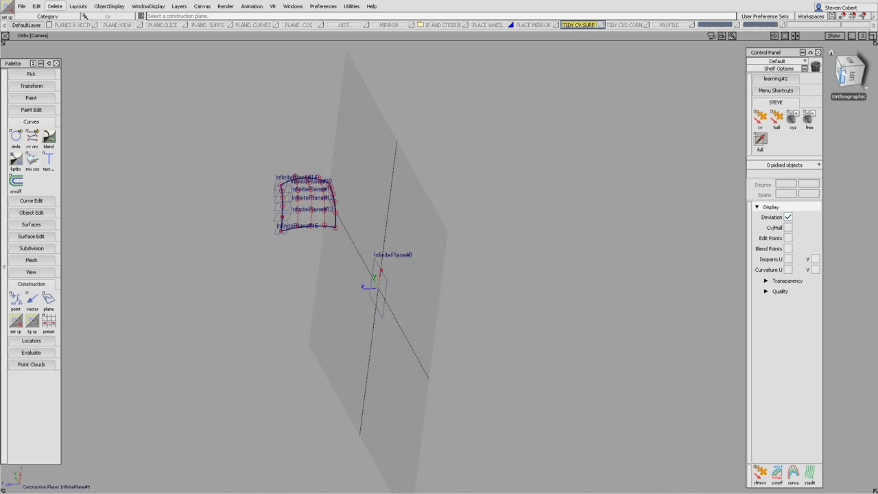
- Set CV move to normal/U/V mode and nudge the CVs of the surface's middle hull from the InfinitePlane#14 row down to the InfinitePlane#15 row
click(842, 69)
alt+shift+right_drag(317, 209, 368, 183)
alt+shift+middle_drag(315, 143, 347, 249)
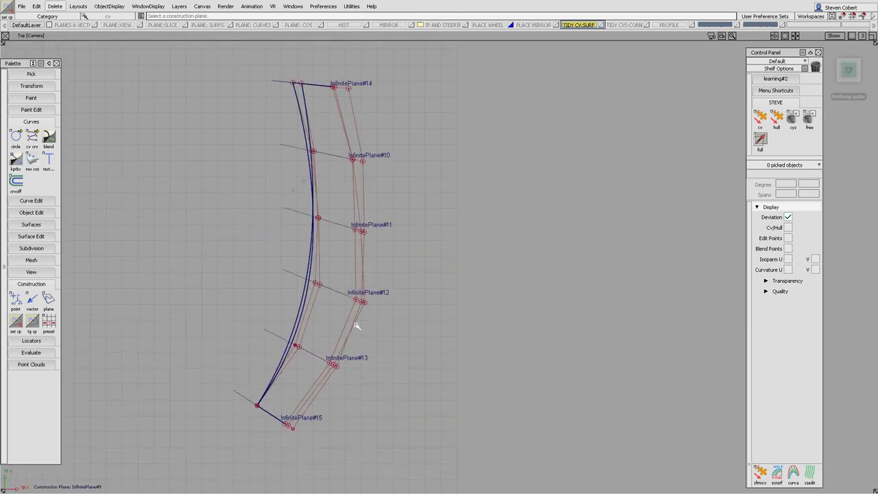
alt+shift+drag(415, 330, 430, 216)
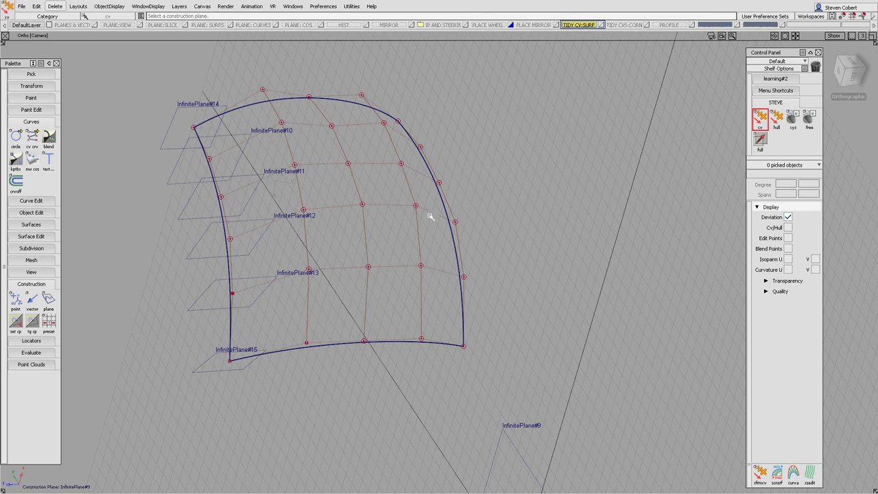
ctrl+shift+click(434, 236)
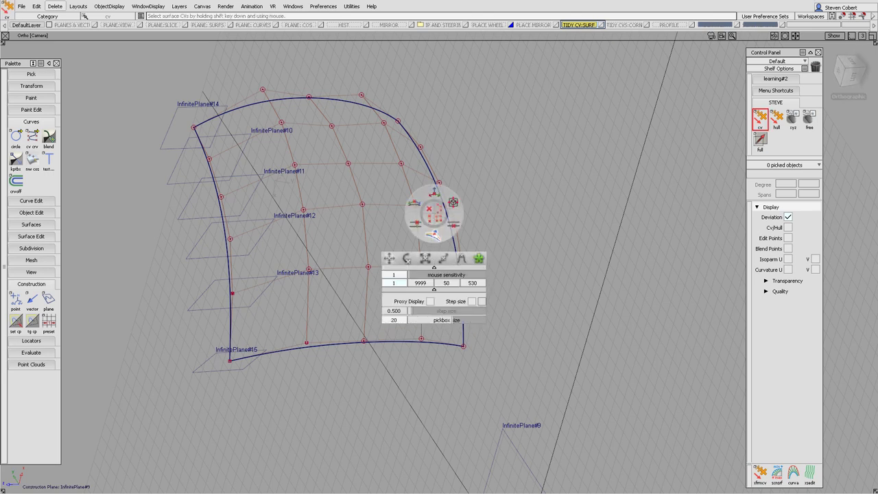
click(363, 206)
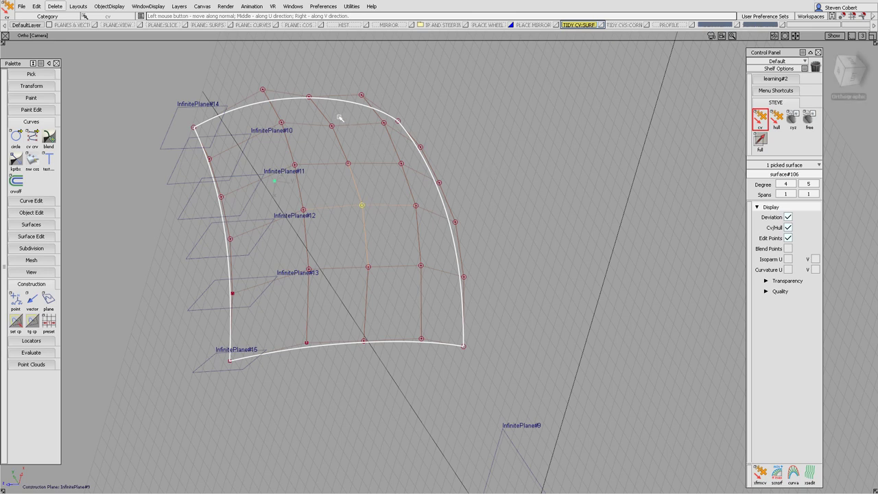
click(349, 163)
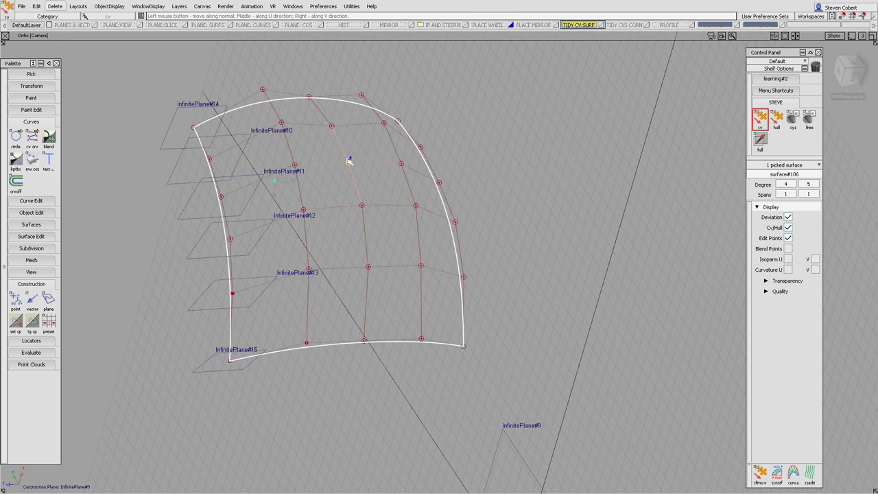
click(333, 124)
drag(309, 97, 311, 88)
click(368, 266)
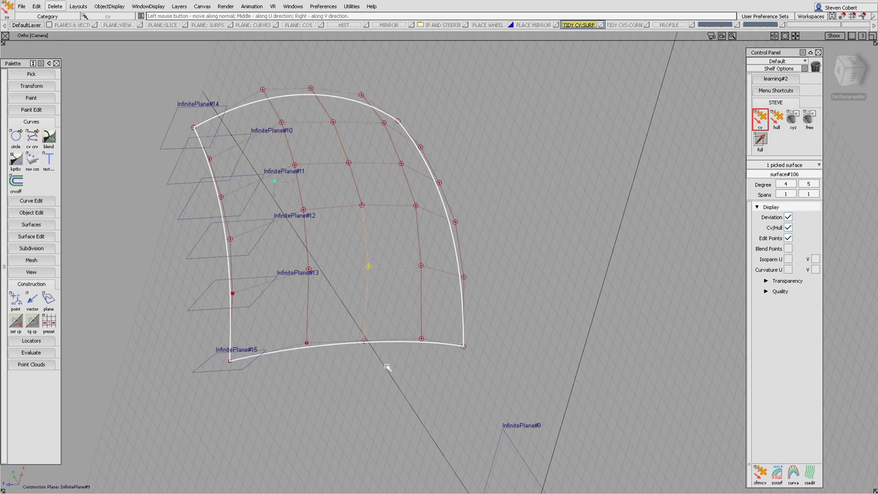
click(365, 341)
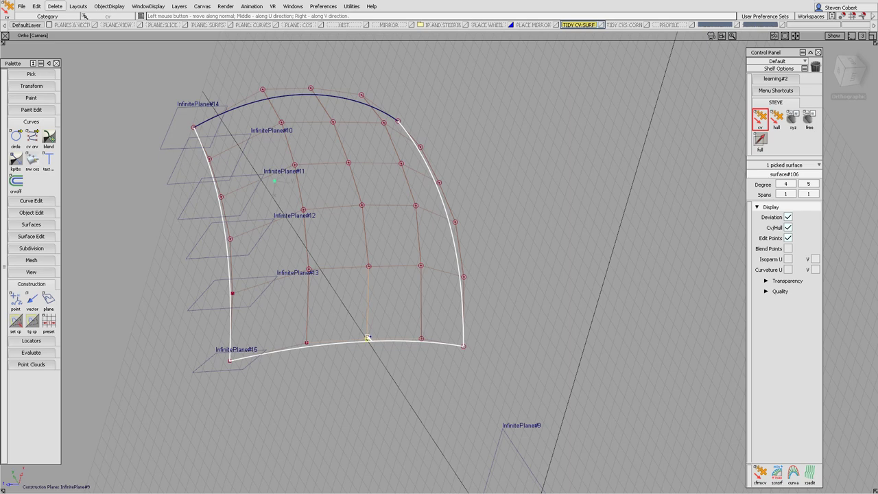
- Clear the CV selection and check in the top view how the CV rows line up with their planes, especially InfinitePlane#14 to InfinitePlane#12
ctrl+shift+drag(472, 323, 612, 172)
alt+shift+drag(433, 194, 501, 204)
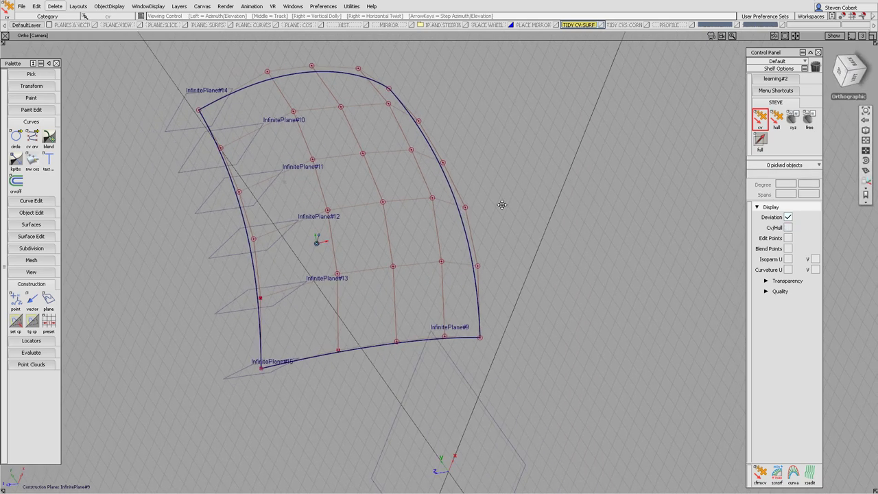
alt+shift+middle_drag(502, 204, 563, 196)
click(850, 64)
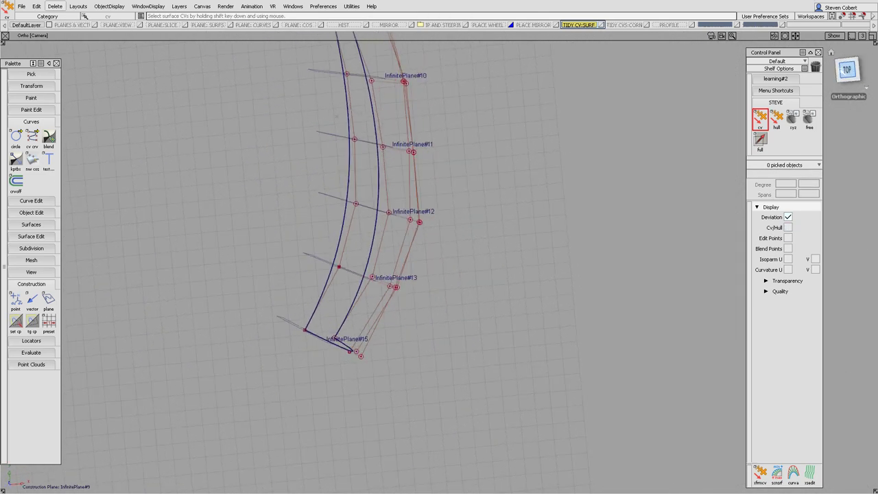
alt+shift+right_drag(423, 215, 410, 209)
alt+shift+middle_drag(410, 209, 383, 277)
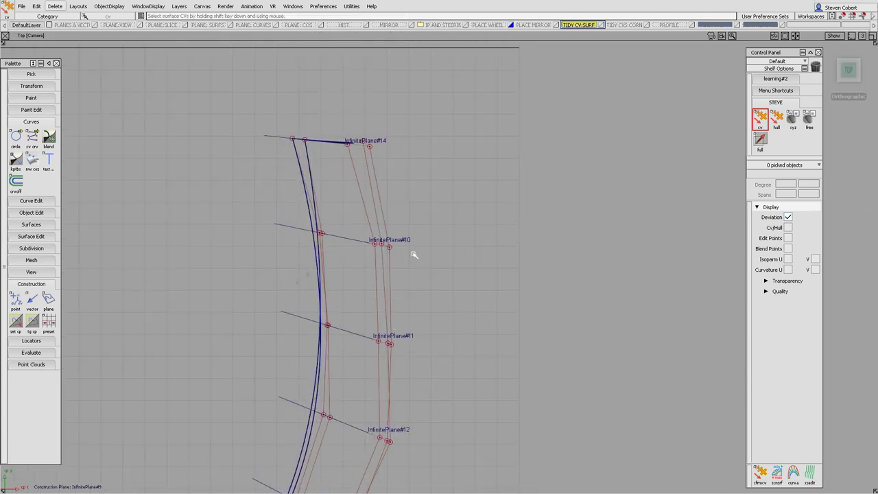
alt+shift+right_drag(372, 220, 465, 263)
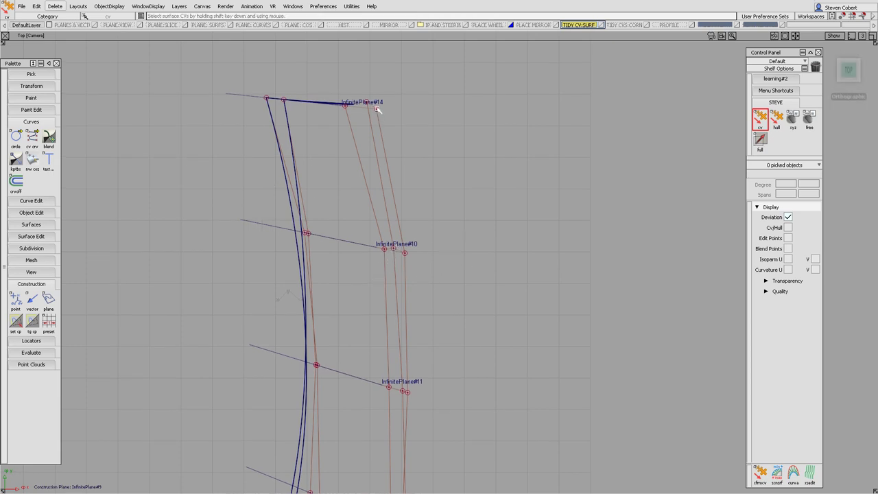
alt+shift+right_drag(348, 224, 353, 284)
alt+shift+middle_drag(353, 284, 337, 240)
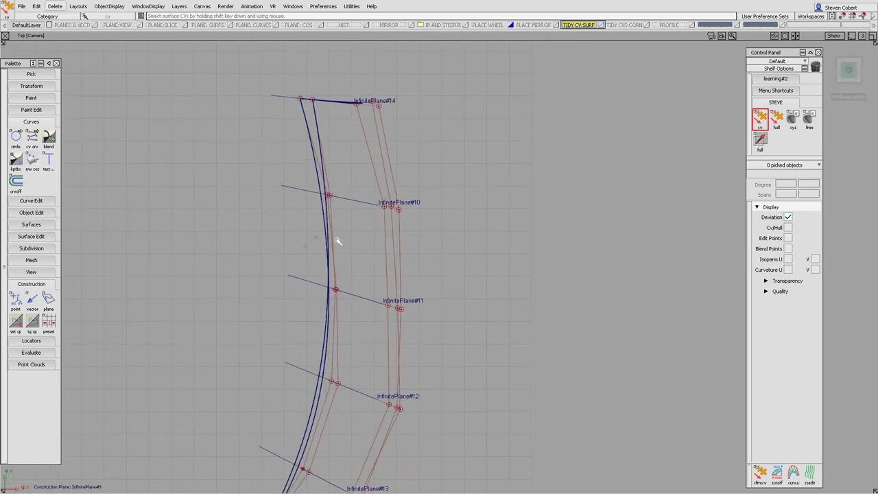
- Pick the five-CV row at InfinitePlane#10 and set CV move to project mode for projecting it onto that plane
ctrl+shift+drag(338, 261, 374, 267)
drag(315, 183, 412, 234)
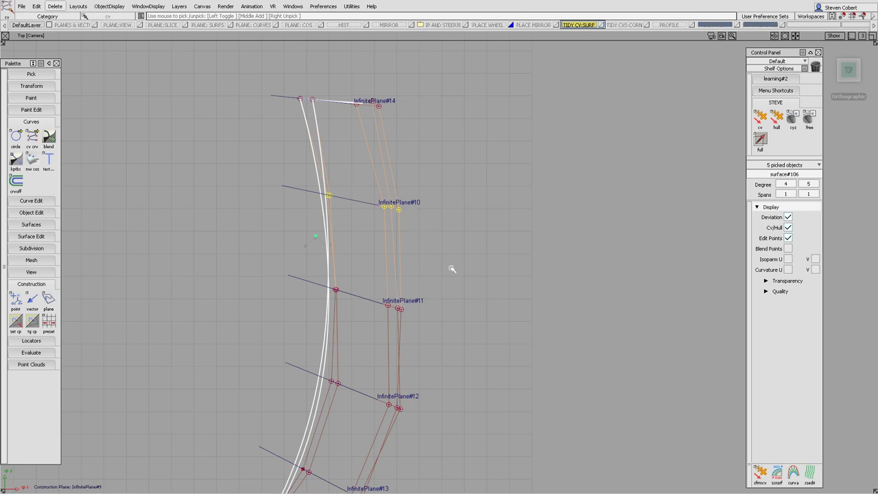
key(space)
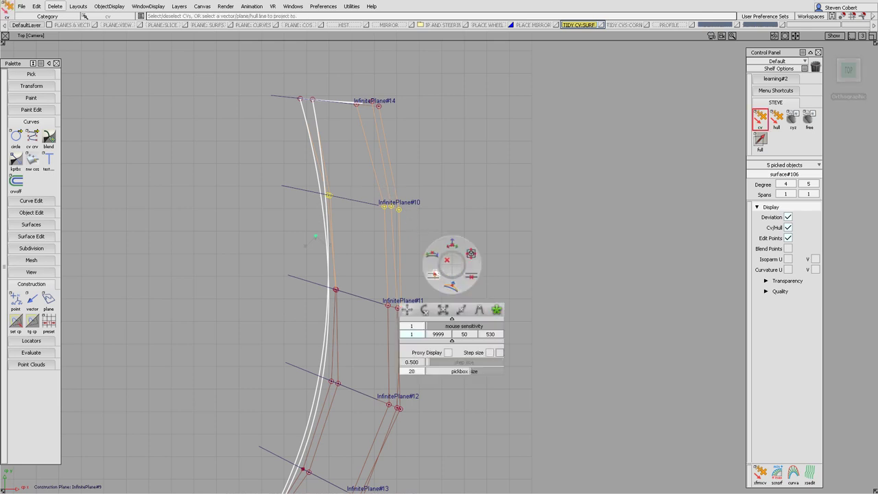
click(434, 275)
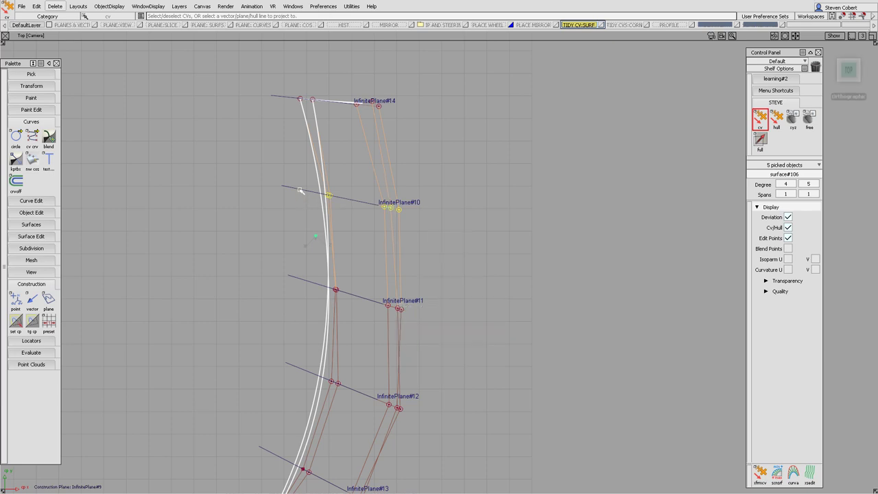
ctrl+shift+drag(467, 306, 363, 222)
- Create a 3 Pt plane through the first, second and last CVs of the corner patch's hull next to its lower edge; make it the construction plane
alt+shift+drag(302, 313, 490, 243)
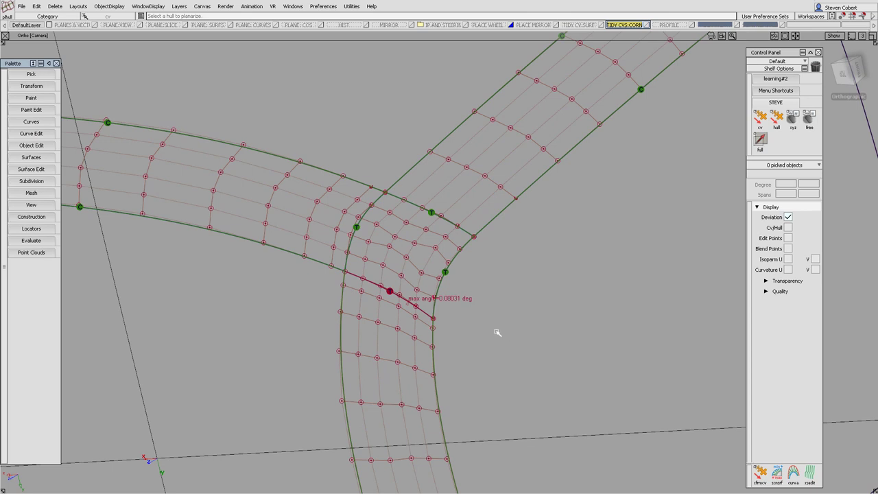
alt+shift+drag(416, 286, 433, 298)
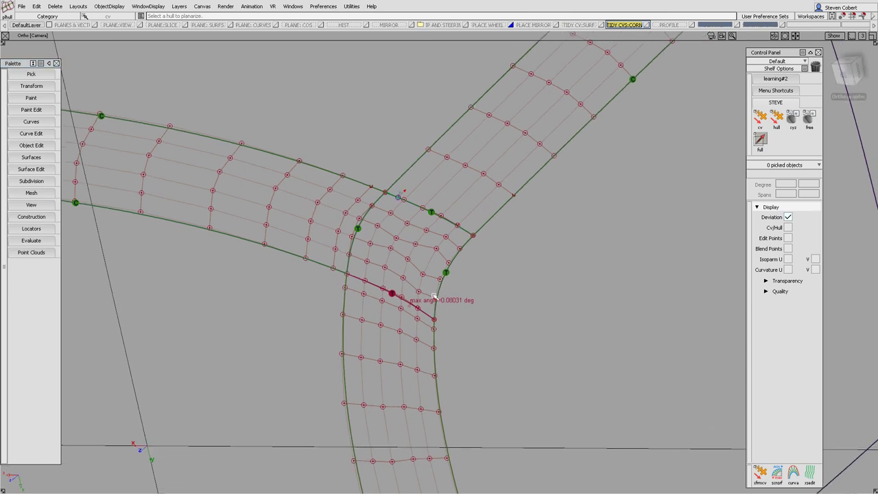
alt+shift+right_drag(433, 298, 435, 256)
alt+shift+middle_drag(449, 278, 473, 280)
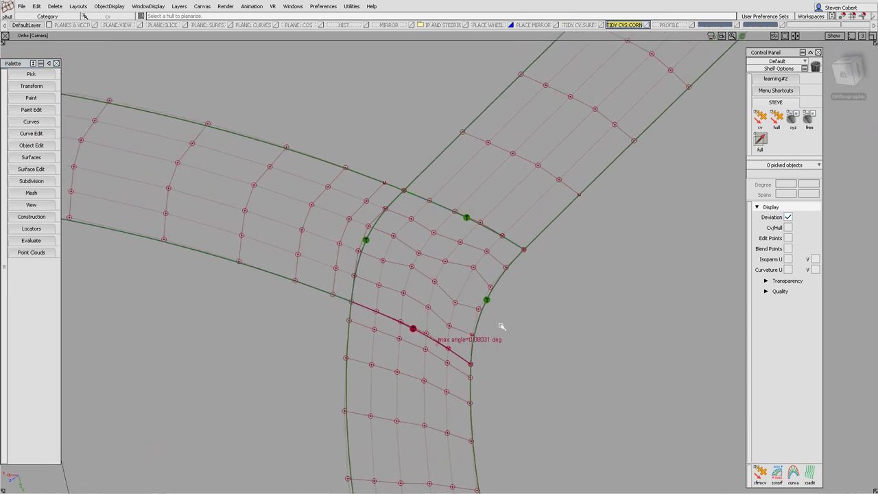
mouse_move(502, 327)
alt+shift+mouse_down()
mouse_move(398, 309)
mouse_move(282, 271)
mouse_move(500, 312)
alt+shift+mouse_up()
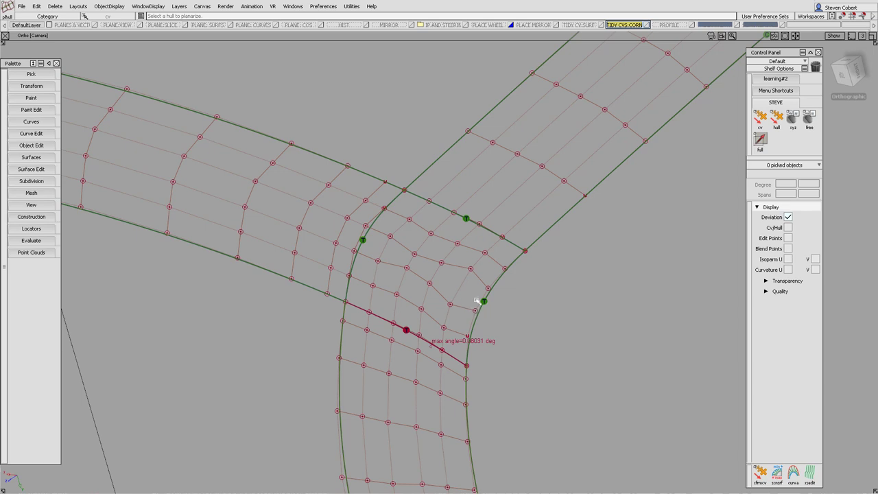
click(43, 217)
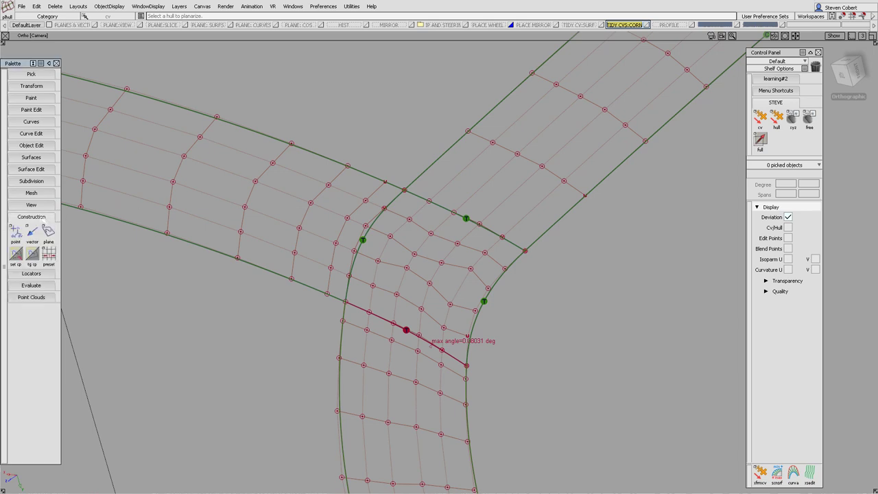
double_click(48, 234)
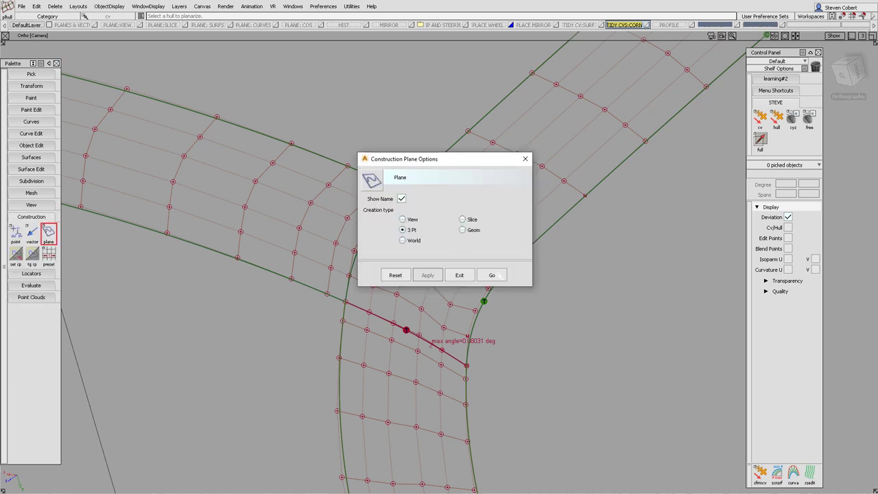
click(492, 274)
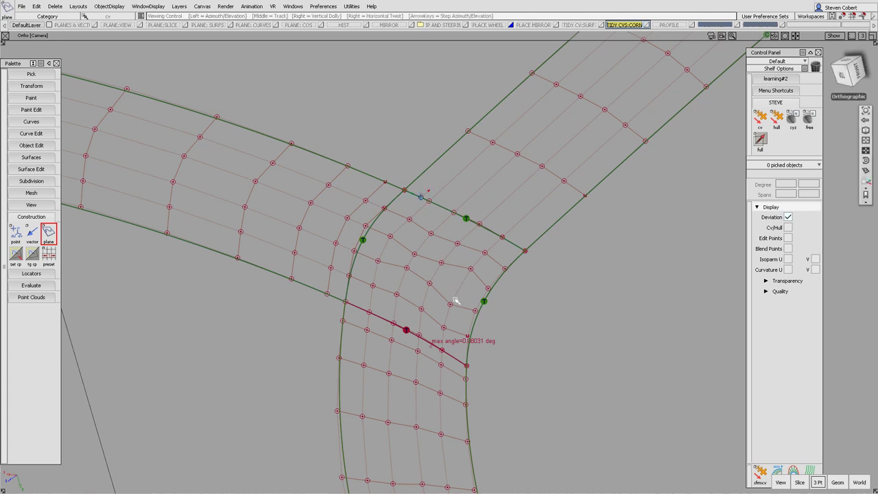
alt+shift+right_drag(454, 302, 459, 269)
alt+shift+middle_drag(459, 268, 473, 226)
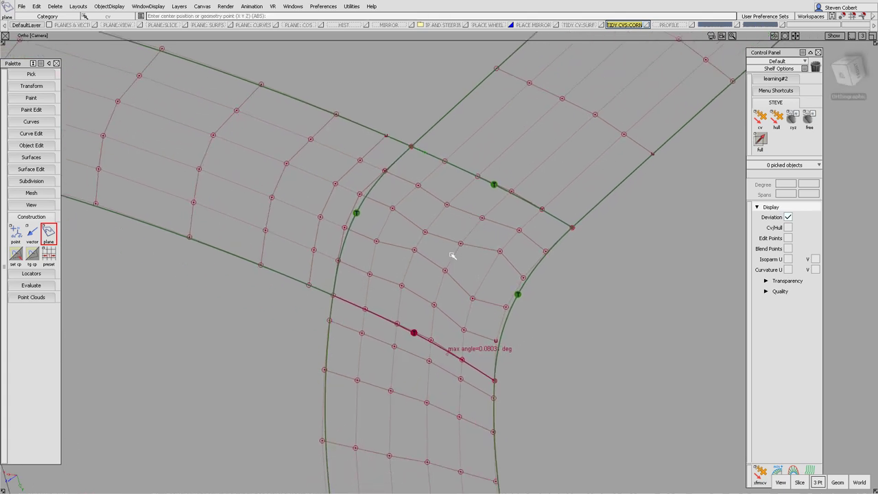
click(347, 259)
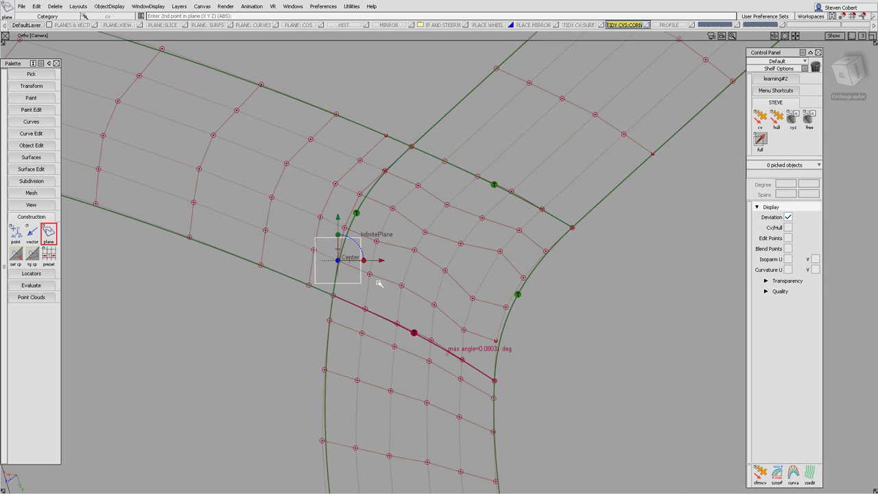
click(378, 283)
click(491, 333)
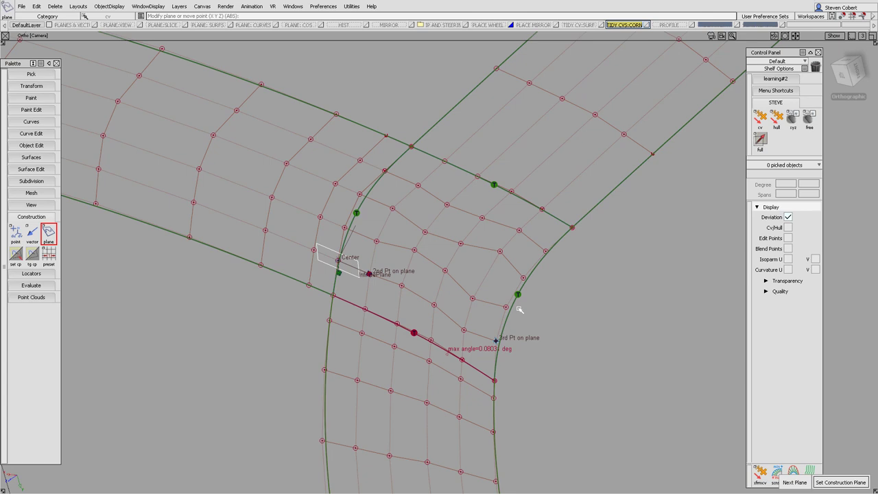
key(space)
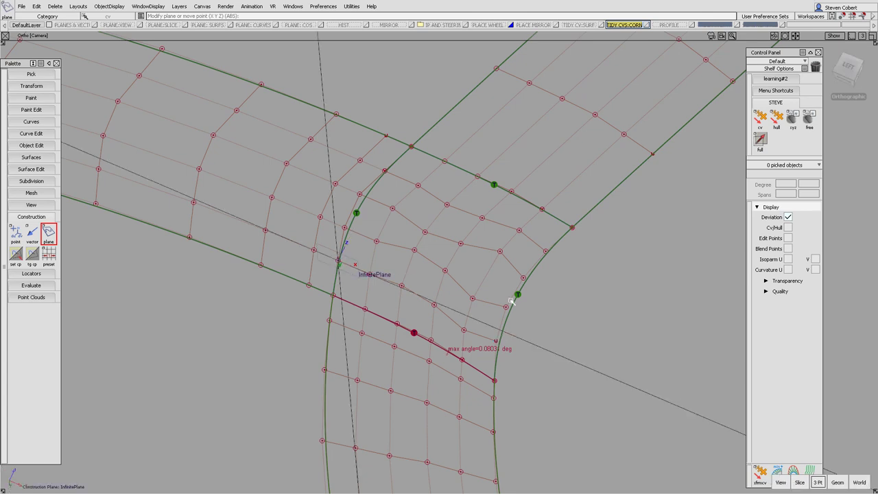
- Create a second 3 Pt plane through the first, second and last CVs of the corner patch's next hull up and make it the construction plane
click(355, 226)
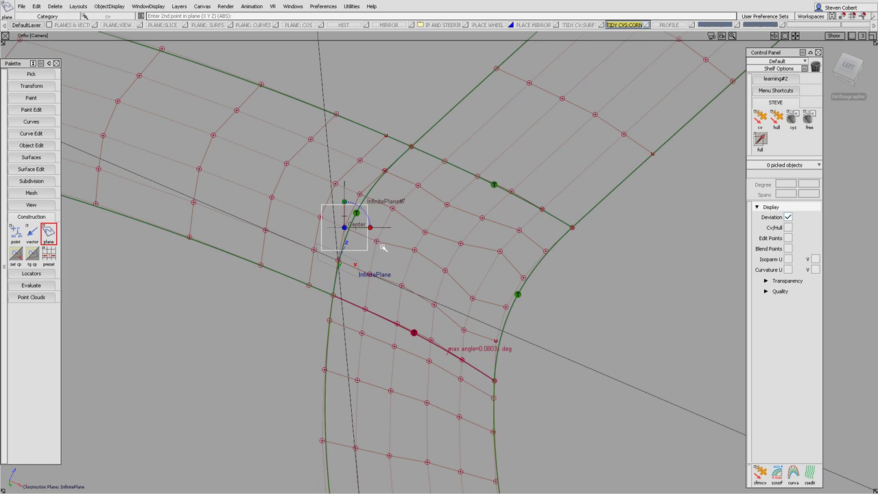
click(377, 241)
click(506, 304)
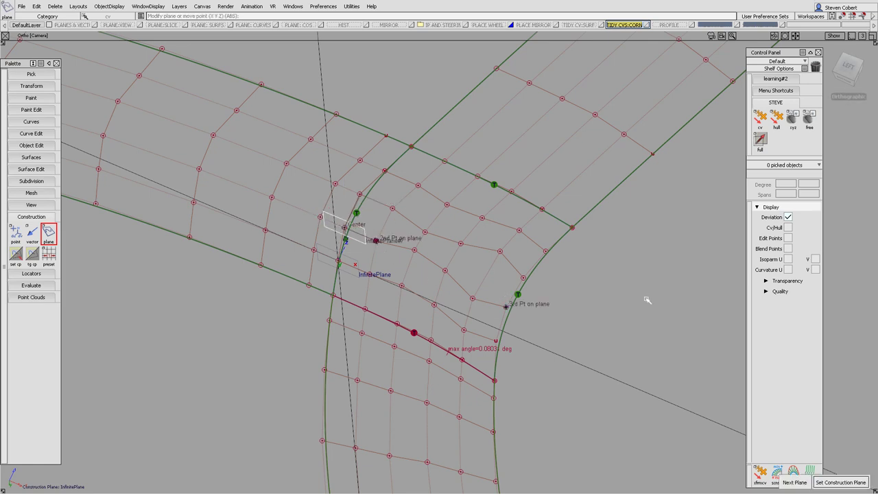
key(Return)
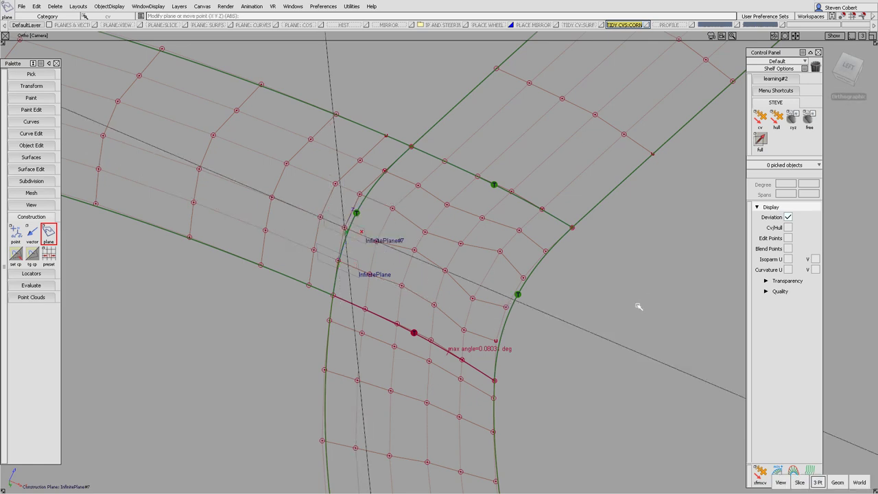
click(371, 194)
click(401, 205)
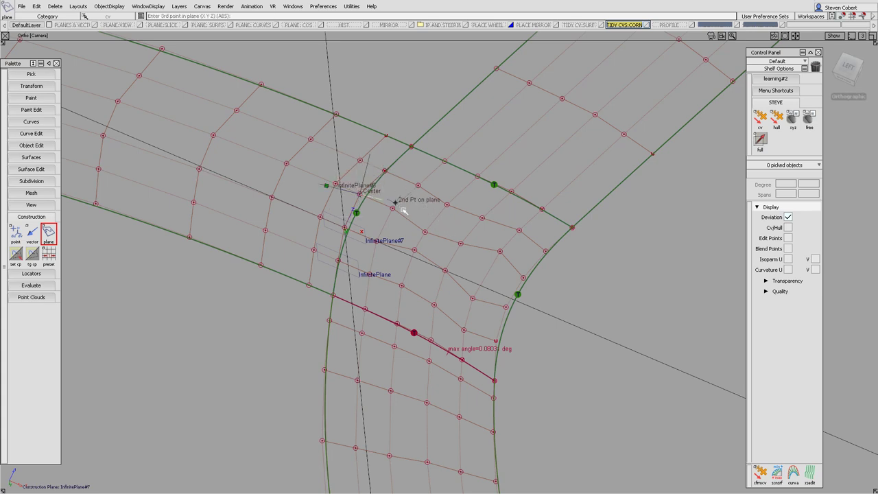
mouse_move(401, 229)
ctrl+shift+mouse_down()
mouse_move(397, 204)
mouse_move(396, 223)
ctrl+shift+mouse_up()
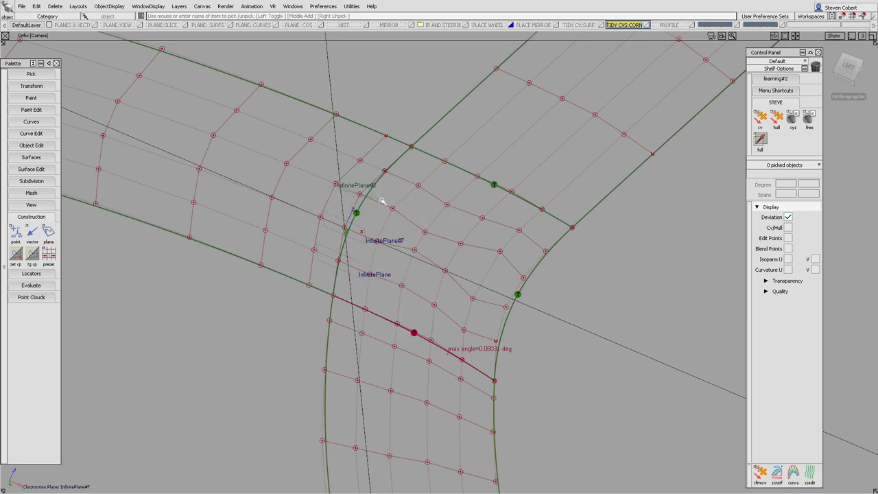
click(380, 199)
key(Delete)
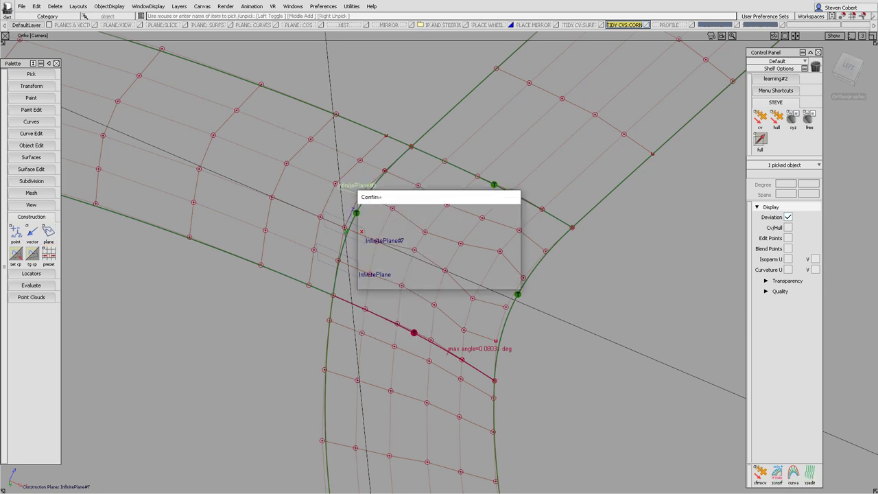
click(396, 271)
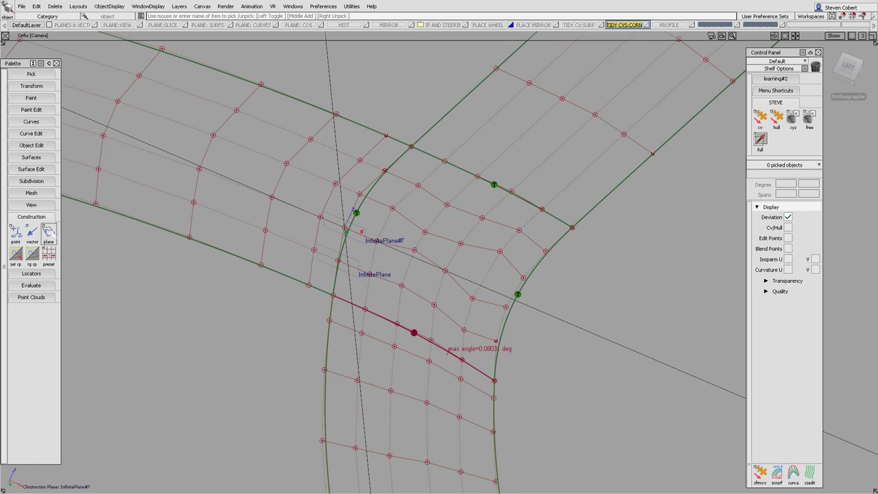
- Create a third 3 Pt plane through the first, second and last CVs of the corner patch's next hull up and make it the construction plane
double_click(48, 234)
click(491, 275)
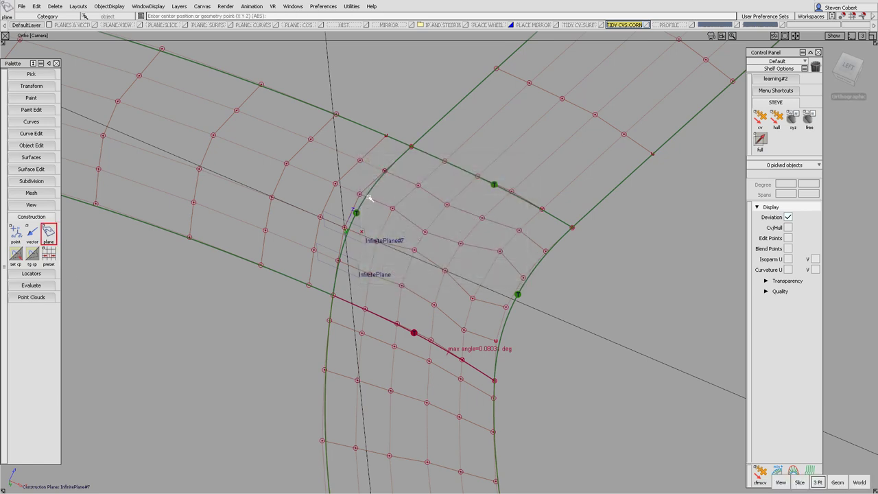
click(364, 193)
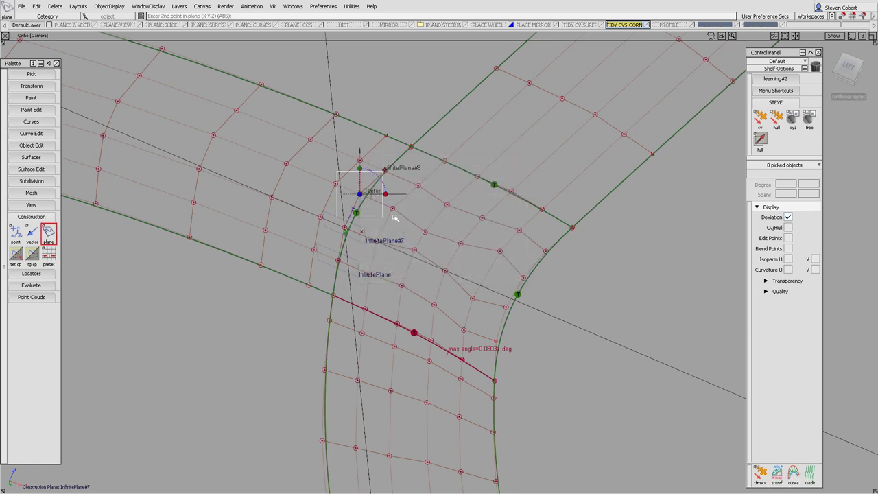
click(395, 216)
click(524, 275)
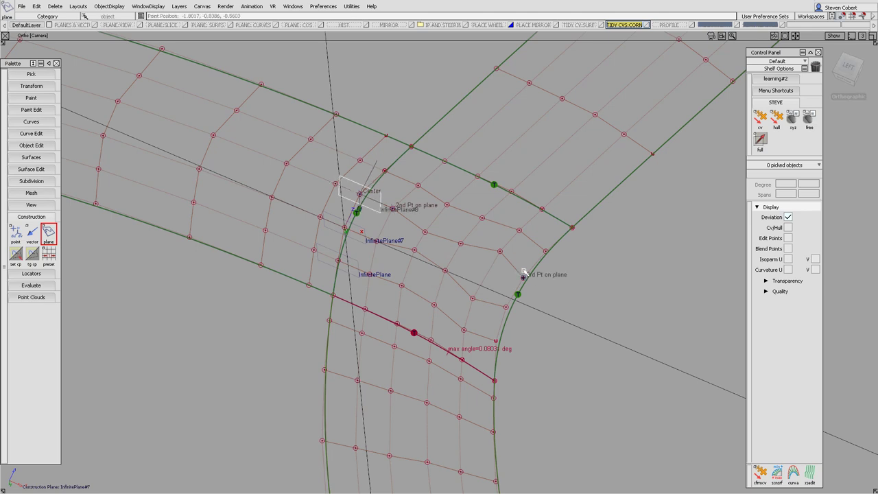
mouse_move(524, 273)
mouse_down()
mouse_move(496, 237)
mouse_move(463, 249)
mouse_move(472, 272)
mouse_move(525, 231)
mouse_move(527, 269)
mouse_move(531, 251)
mouse_move(495, 273)
mouse_move(516, 284)
mouse_up()
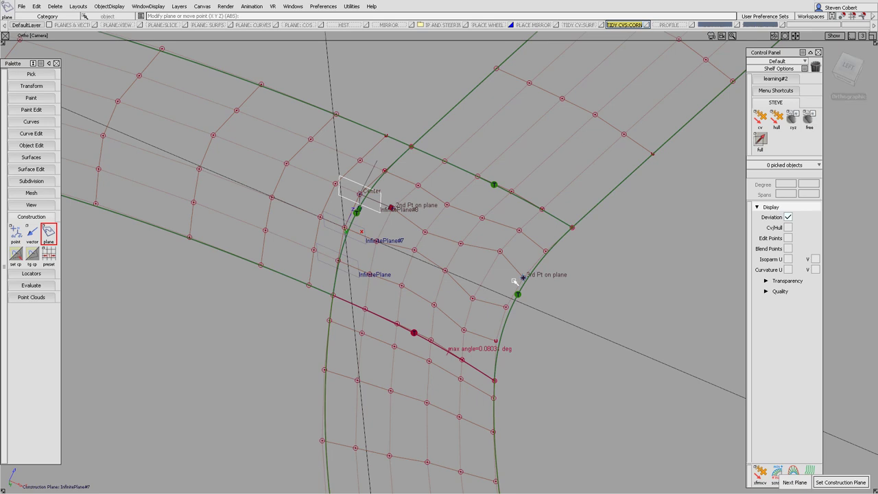
- Create a fourth 3 Pt plane through the first, second and last CVs of the hull just below the corner patch's upper edge
click(398, 170)
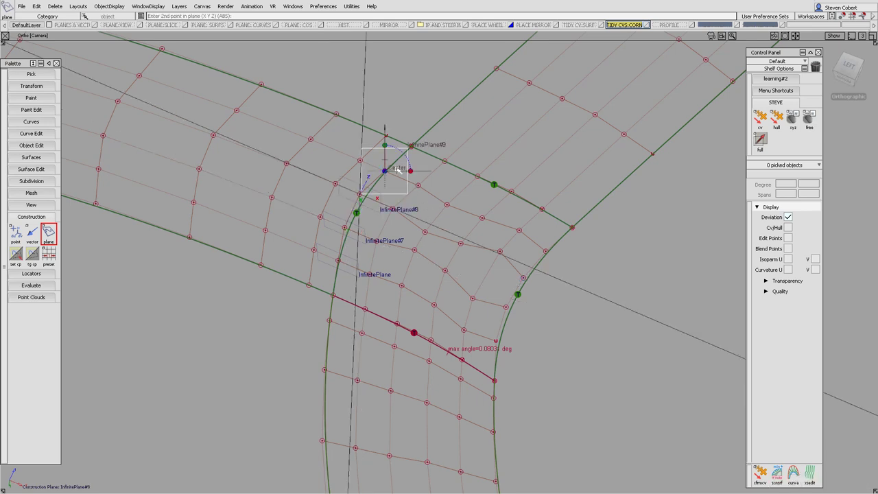
click(425, 185)
click(546, 251)
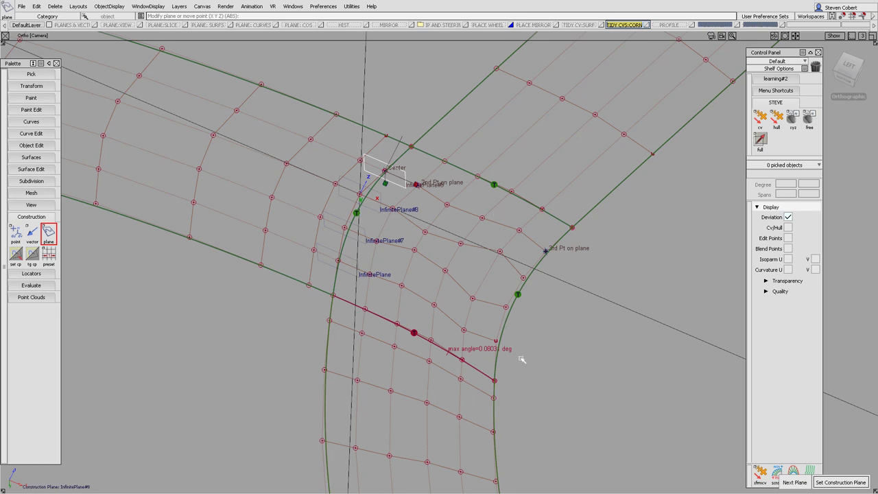
key(space)
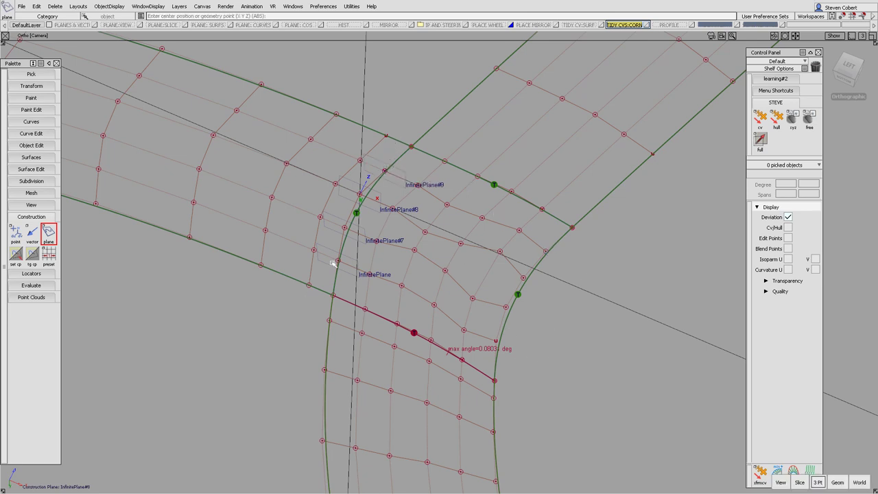
- Make InfinitePlane, at the hull next to the corner patch's lower edge, the construction plane
alt+shift+drag(388, 285, 408, 267)
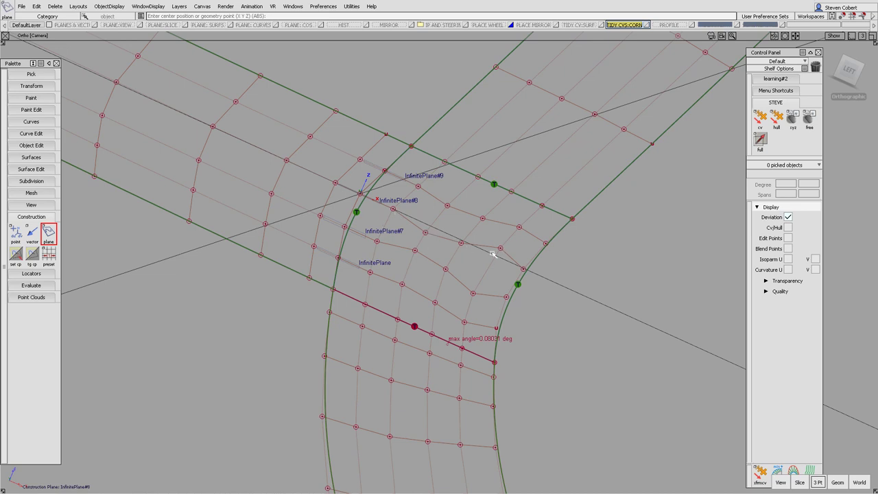
alt+shift+drag(491, 266, 460, 249)
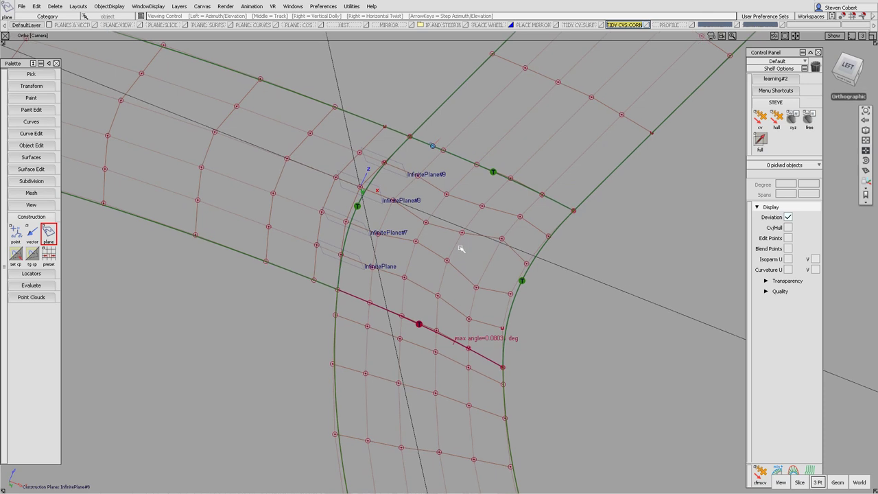
ctrl+shift+click(366, 282)
ctrl+shift+drag(366, 282, 364, 345)
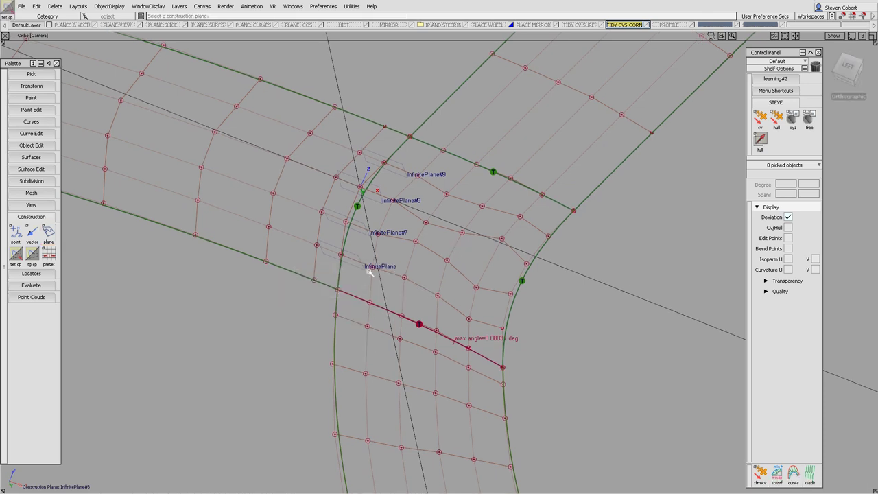
click(365, 268)
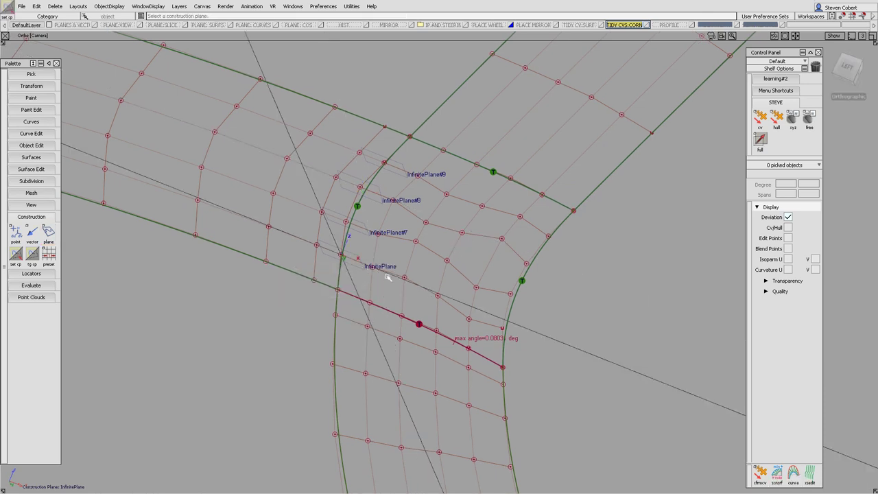
- Try to project the row's three uneven CVs onto InfinitePlane using CV move in project mode, and undo it
mouse_move(389, 278)
alt+shift+mouse_down()
mouse_move(389, 246)
mouse_move(392, 283)
alt+shift+mouse_up()
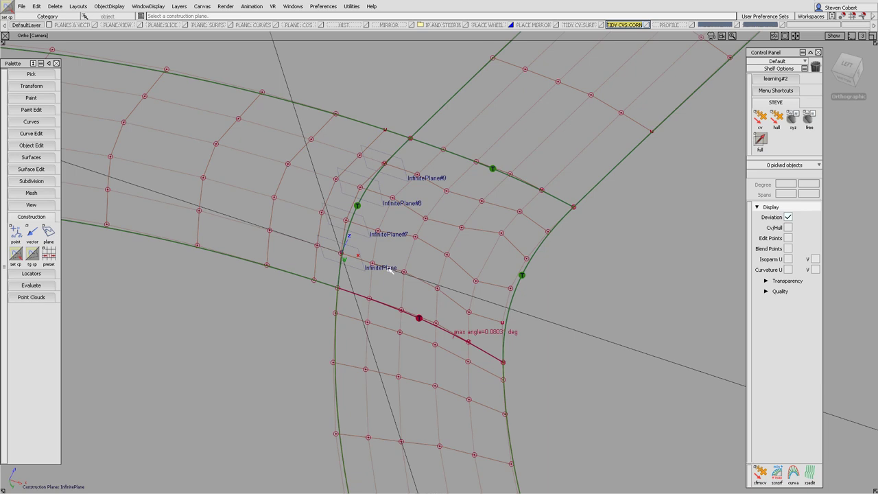
alt+shift+drag(370, 298, 414, 296)
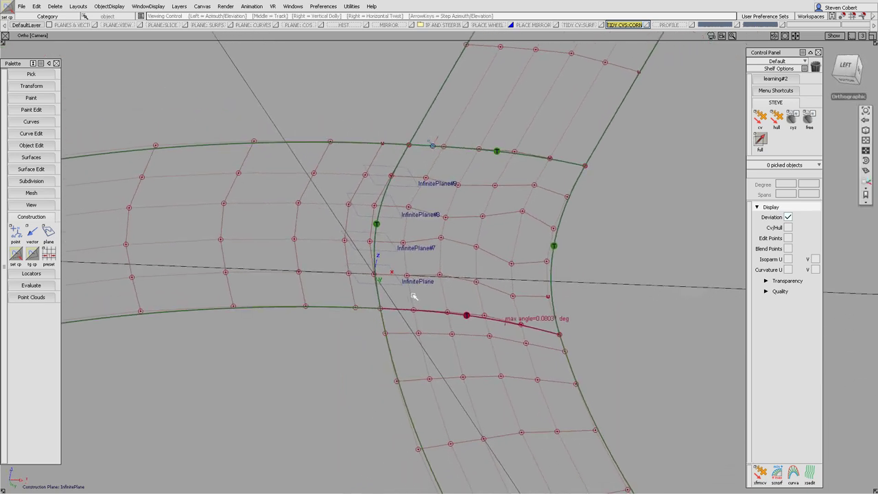
key(c)
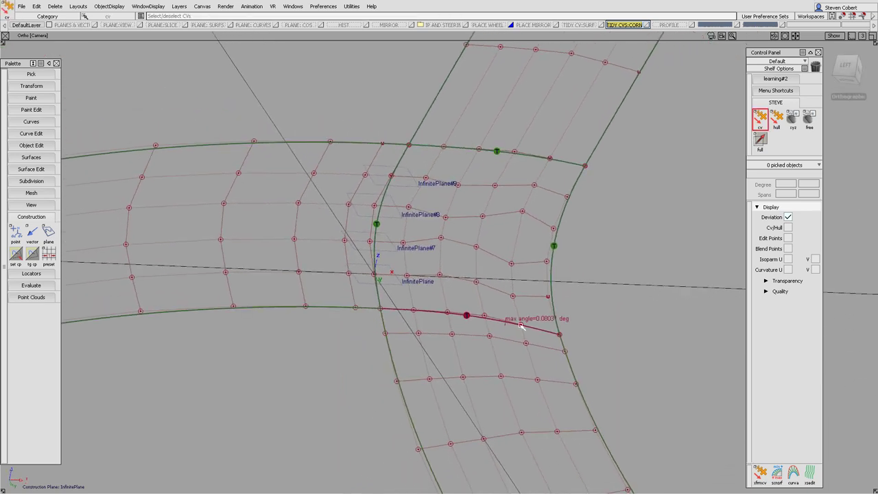
ctrl+shift+drag(452, 327, 519, 303)
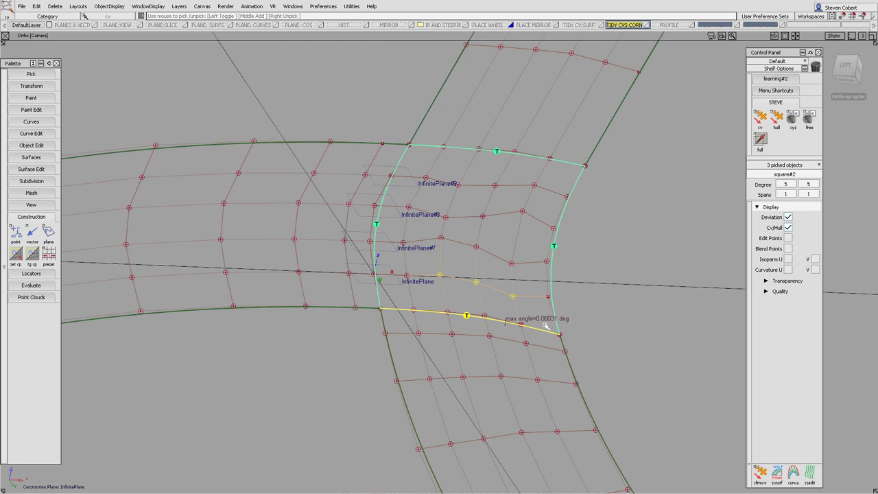
key(g)
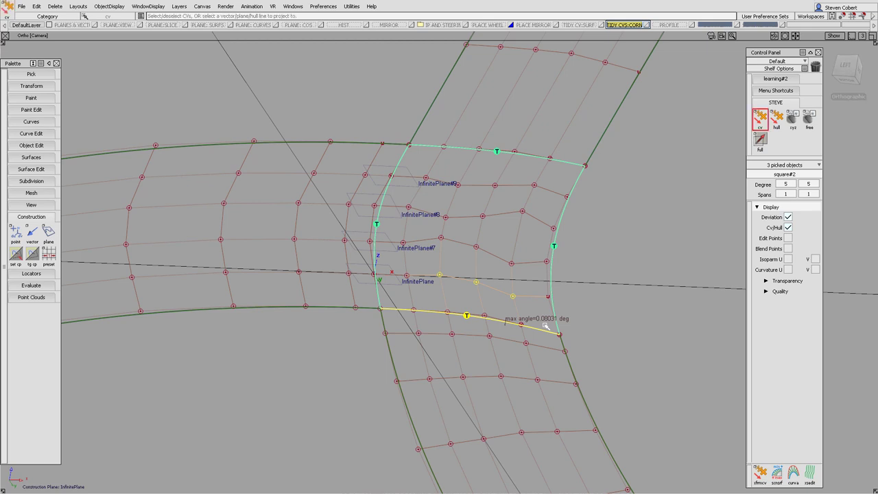
click(546, 327)
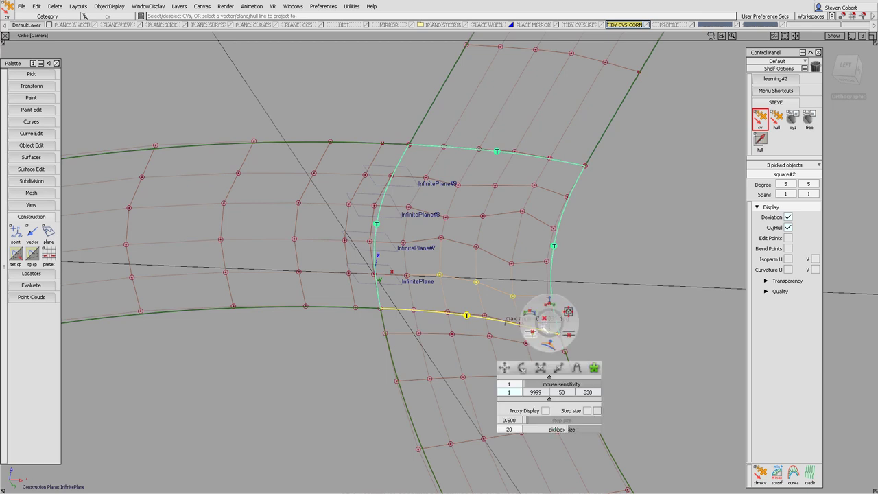
click(532, 334)
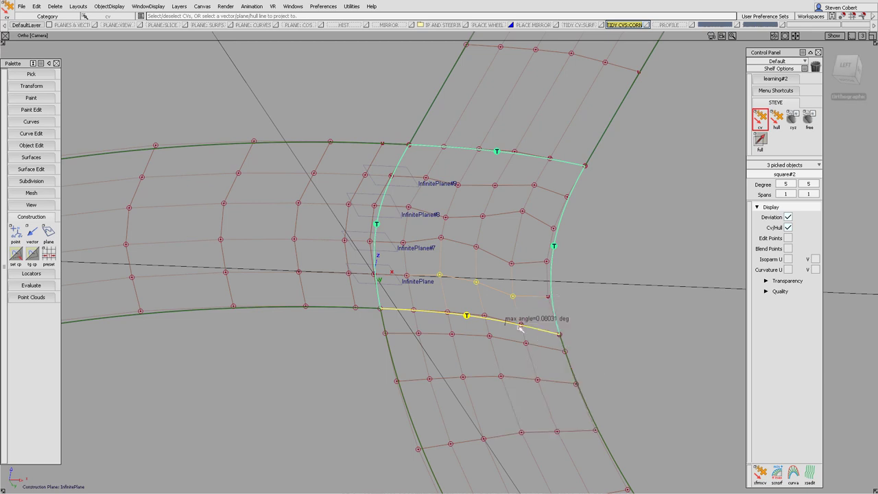
click(388, 266)
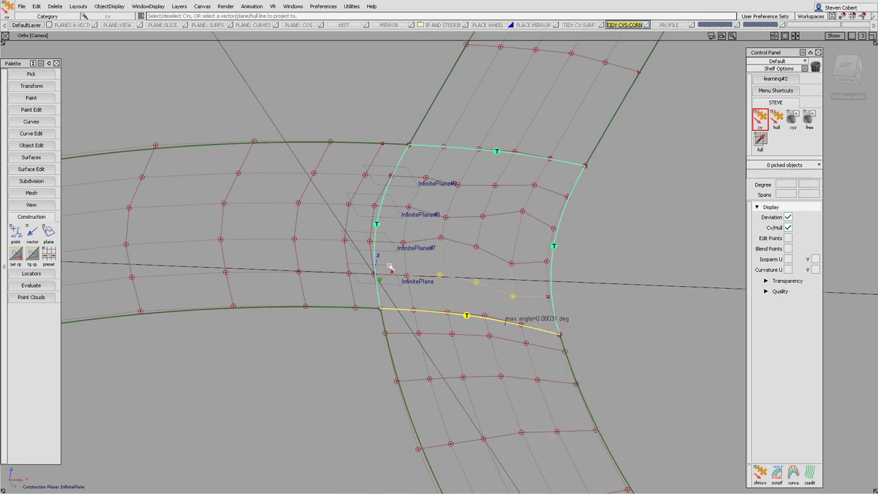
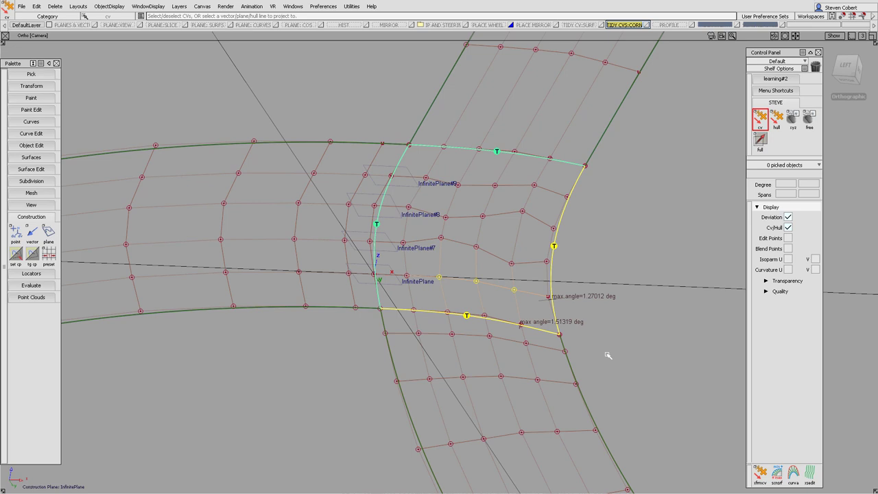
key(ctrl+z)
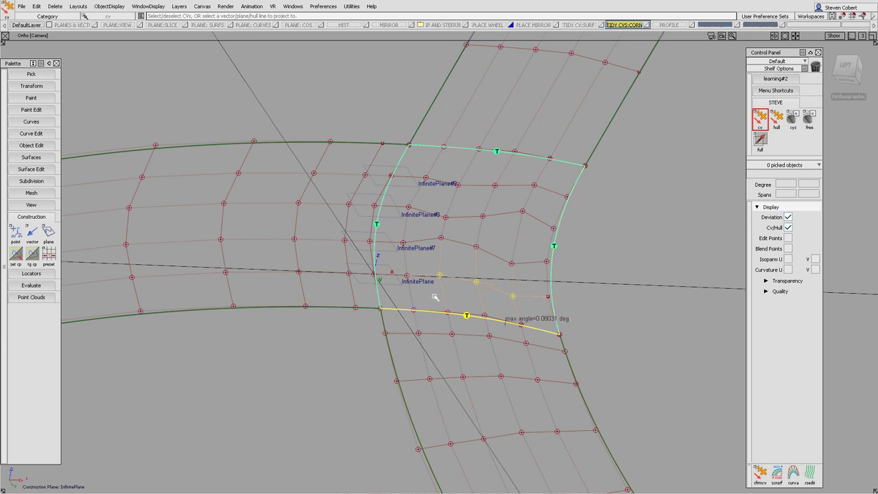
- Look square along InfinitePlane in the left view and flatten its hull with Hull Planarize set to Single, View based and Closest boundary
alt+shift+drag(428, 256, 442, 263)
click(847, 67)
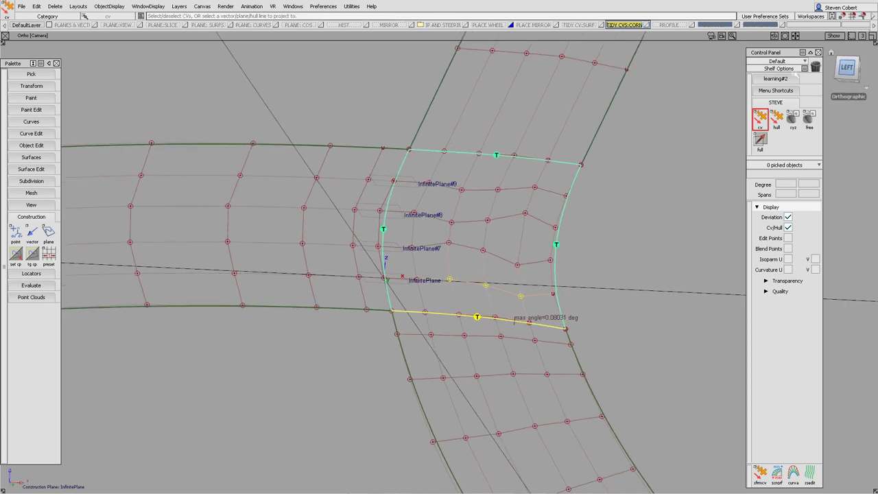
alt+shift+right_drag(616, 315, 638, 286)
alt+shift+middle_drag(638, 340, 541, 254)
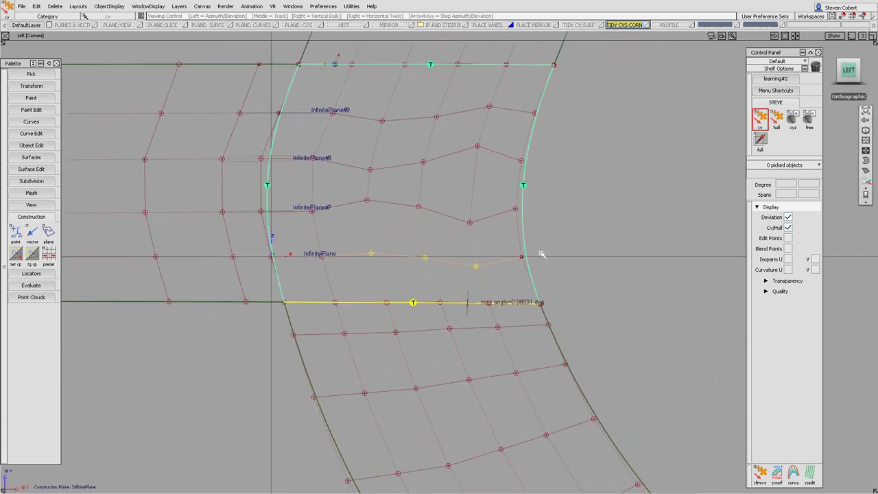
alt+shift+right_drag(541, 254, 566, 240)
alt+shift+middle_drag(566, 241, 549, 228)
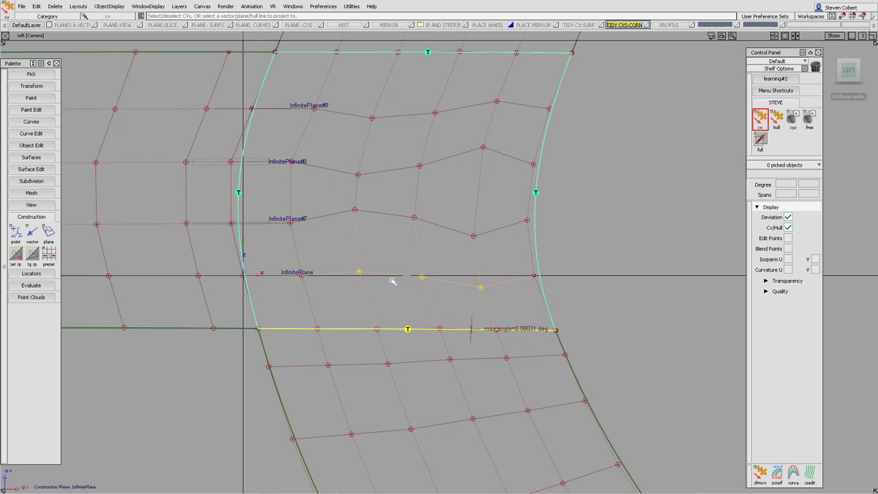
click(42, 170)
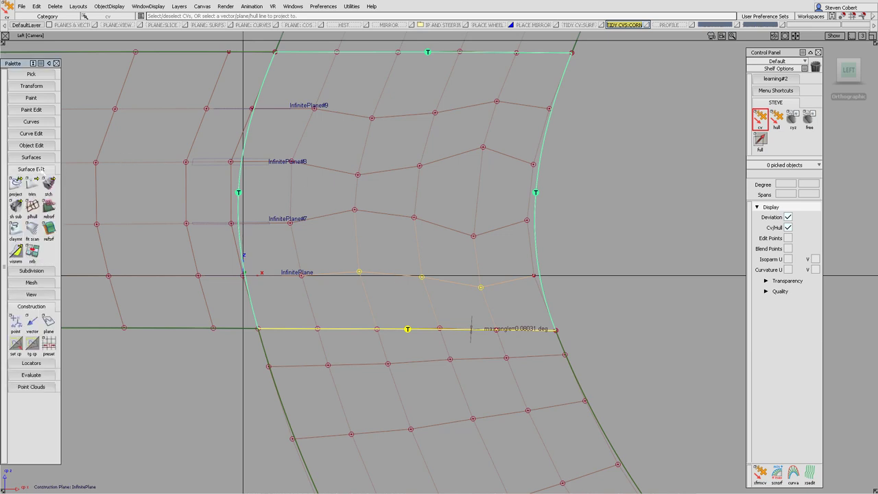
double_click(33, 205)
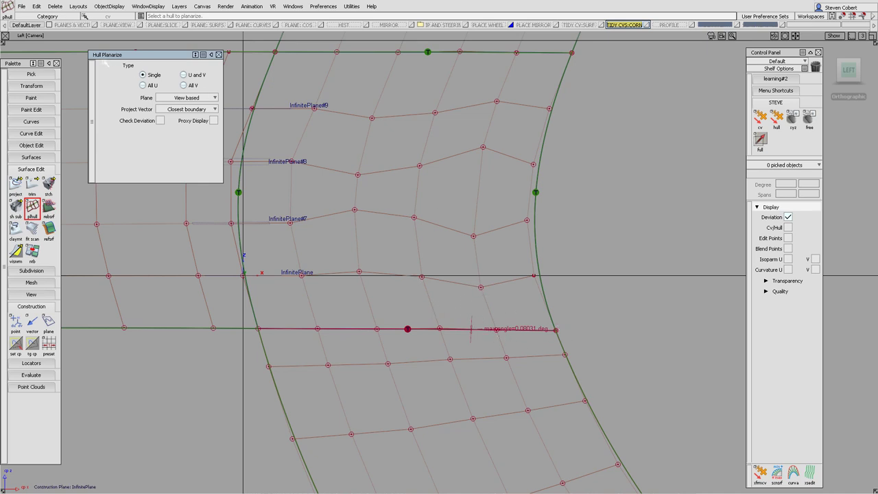
click(449, 283)
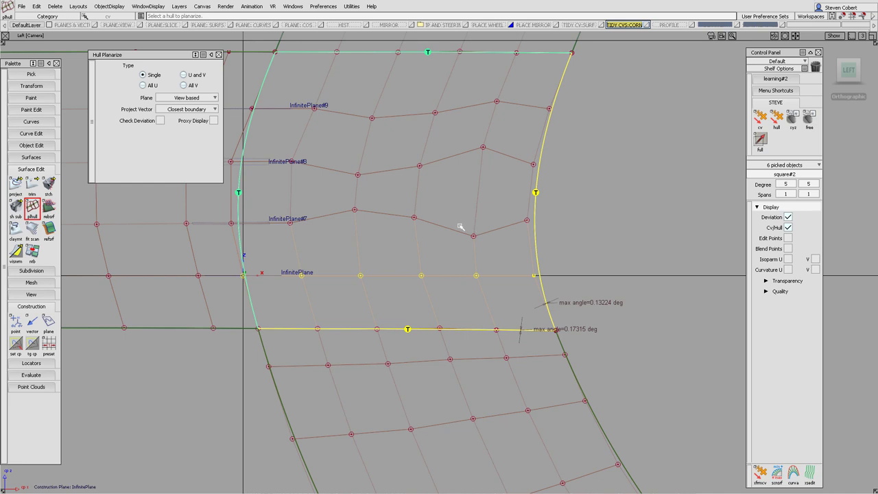
- Make InfinitePlane#7 the construction plane, align the left view to it and planarize the patch hull lying along it
ctrl+shift+middle_drag(364, 220, 364, 272)
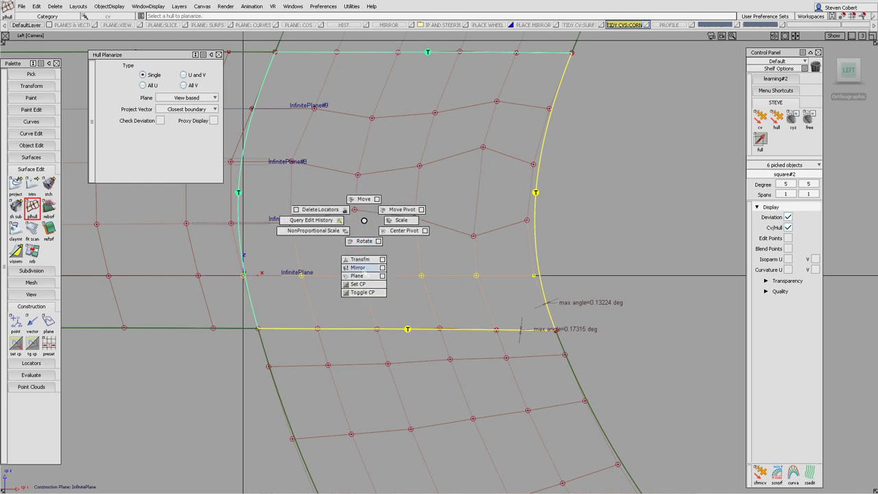
ctrl+shift+drag(358, 268, 357, 285)
click(216, 222)
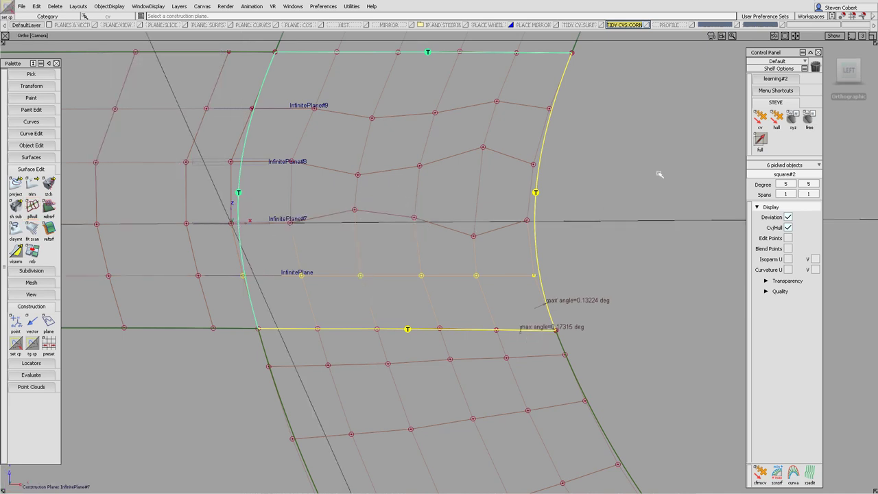
click(849, 70)
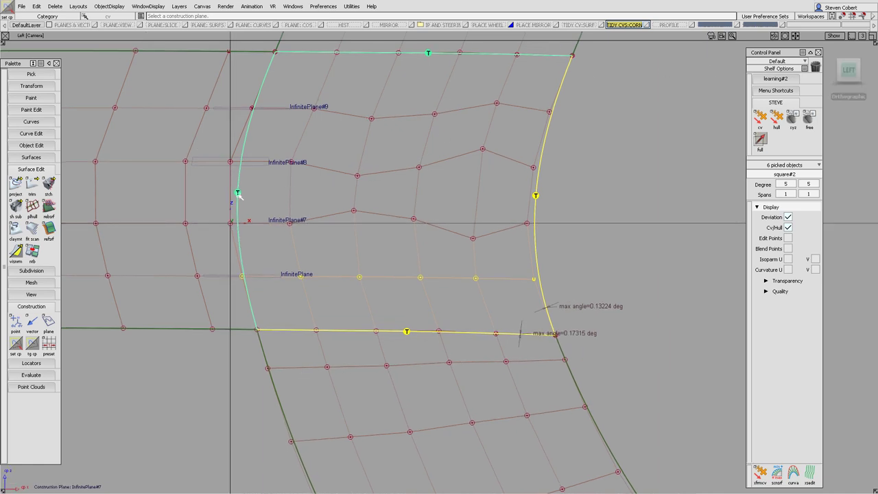
double_click(33, 206)
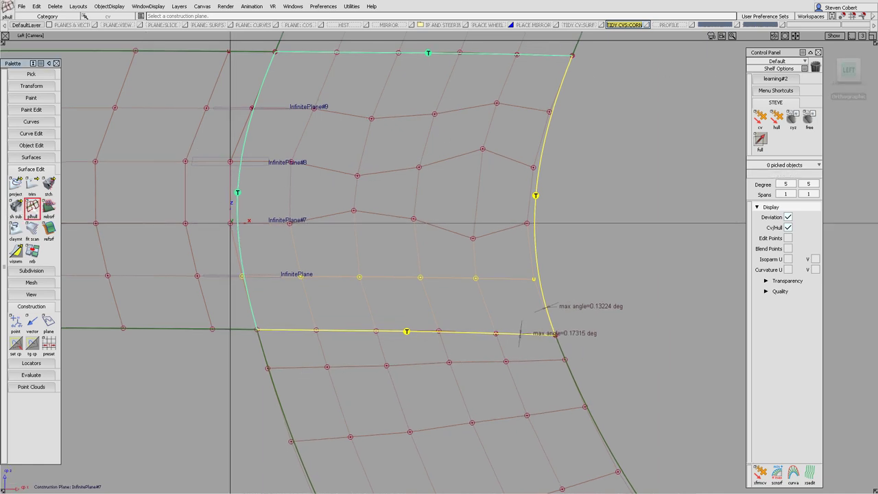
click(386, 216)
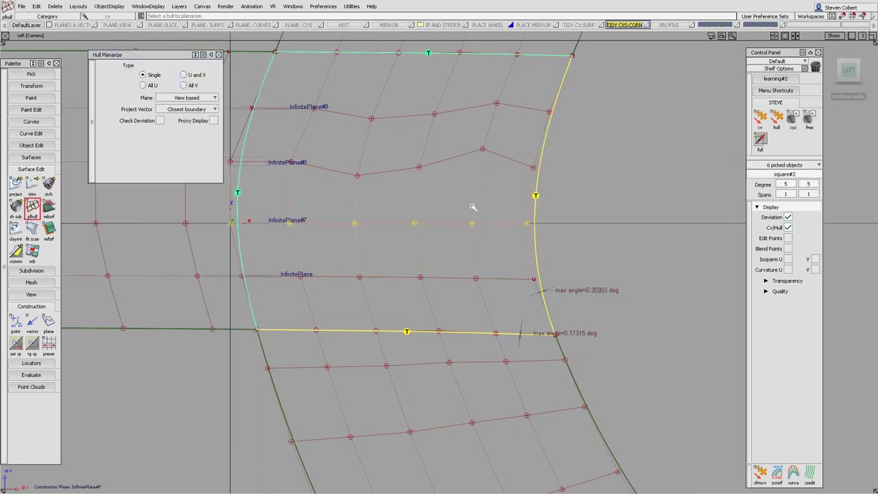
- Make InfinitePlane#8 the construction plane
alt+shift+middle_drag(410, 194, 533, 231)
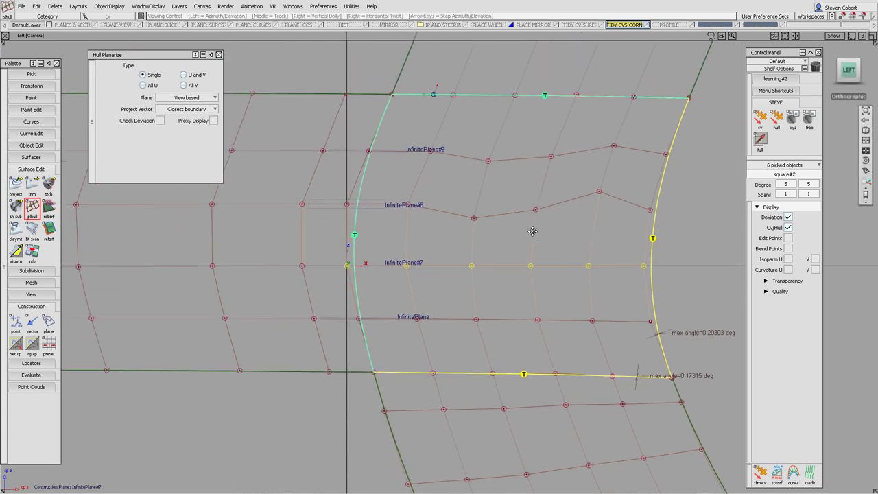
ctrl+shift+middle_drag(435, 229, 440, 293)
ctrl+shift+right_drag(433, 293, 440, 293)
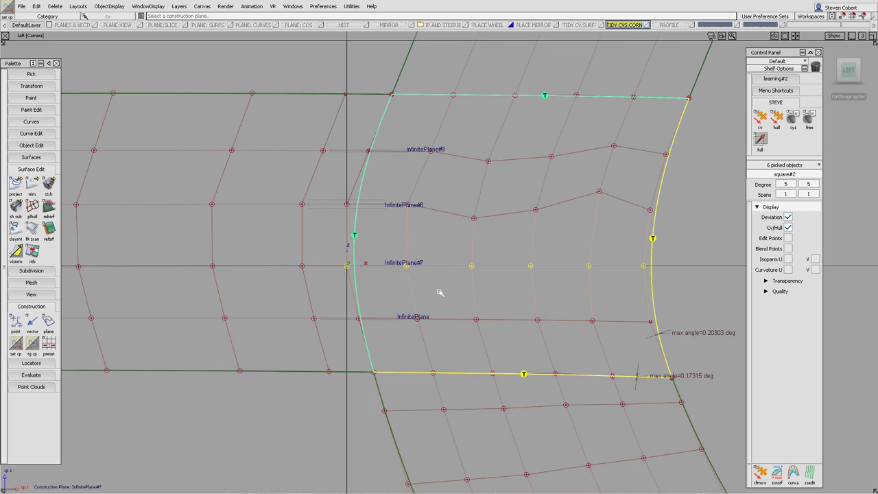
click(321, 207)
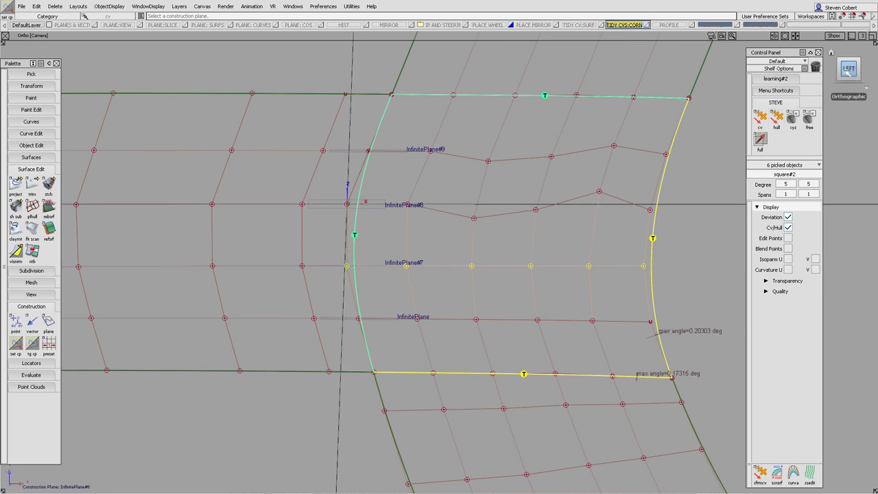
- Planarize the patch hull along InfinitePlane#8, and make InfinitePlane#9 the construction plane to planarize the hull along it in the left view
click(32, 206)
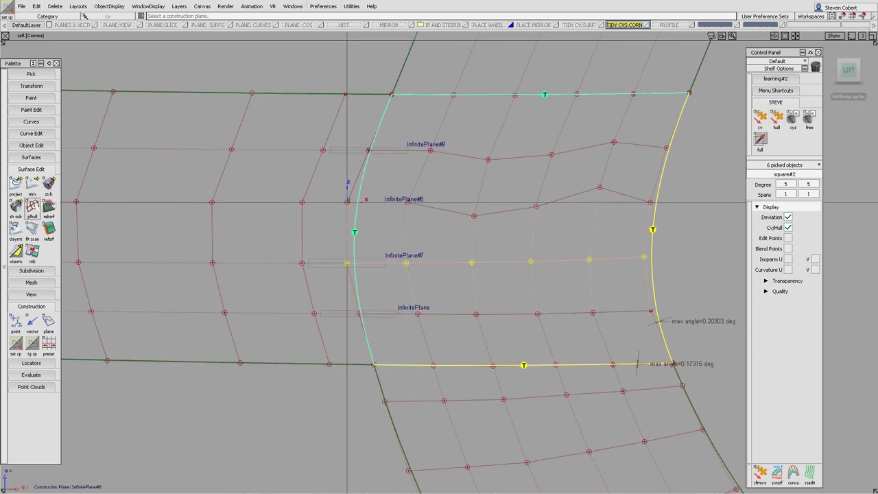
click(503, 213)
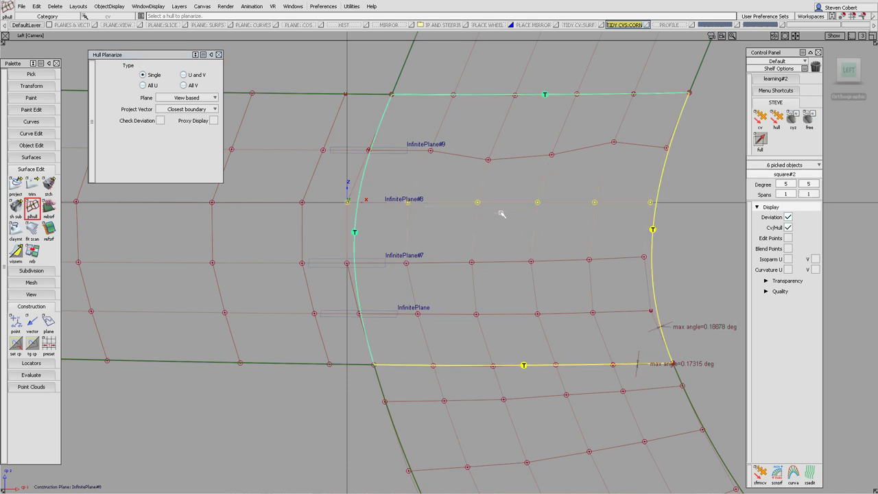
ctrl+shift+drag(334, 174, 333, 237)
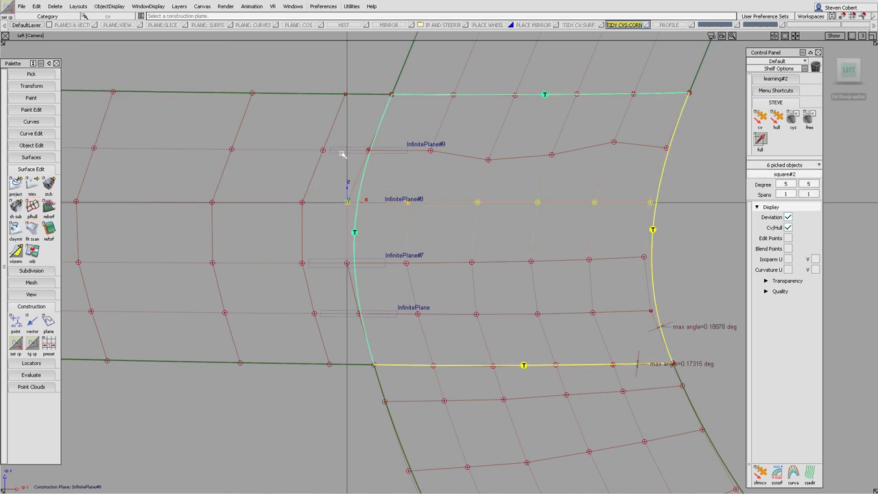
click(347, 151)
click(848, 71)
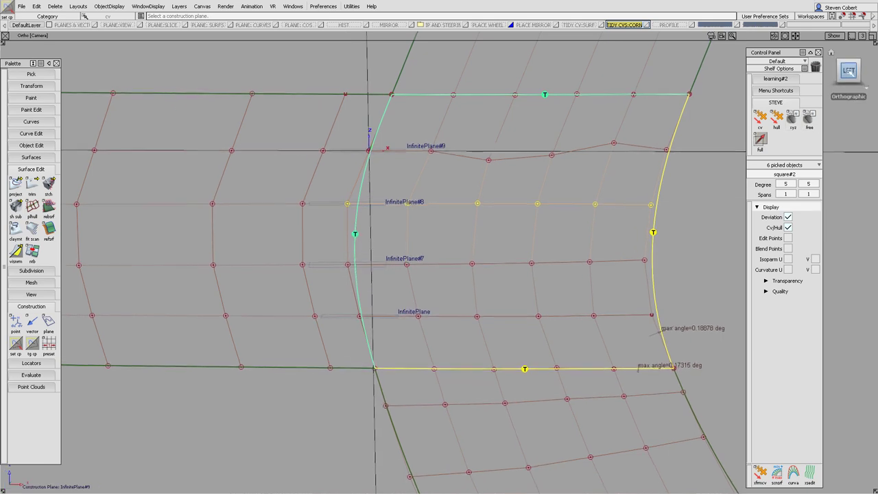
click(474, 158)
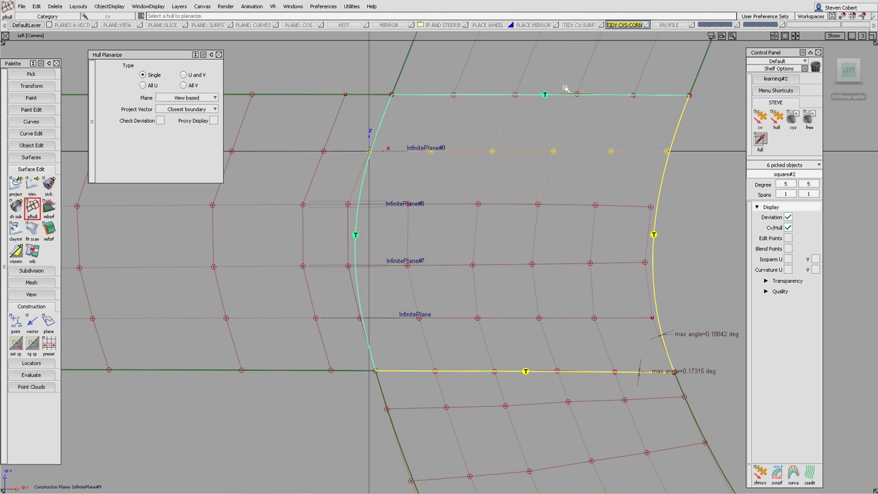
key(Escape)
alt+shift+drag(557, 230, 573, 239)
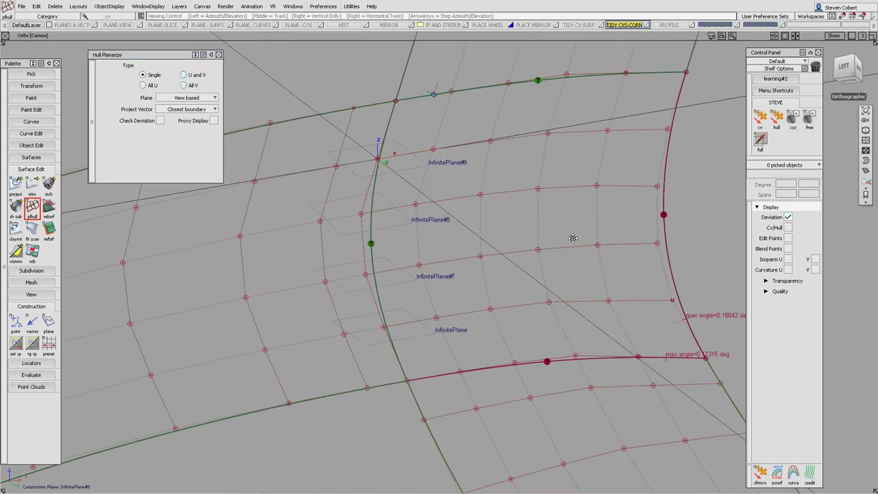
alt+shift+middle_drag(572, 239, 445, 183)
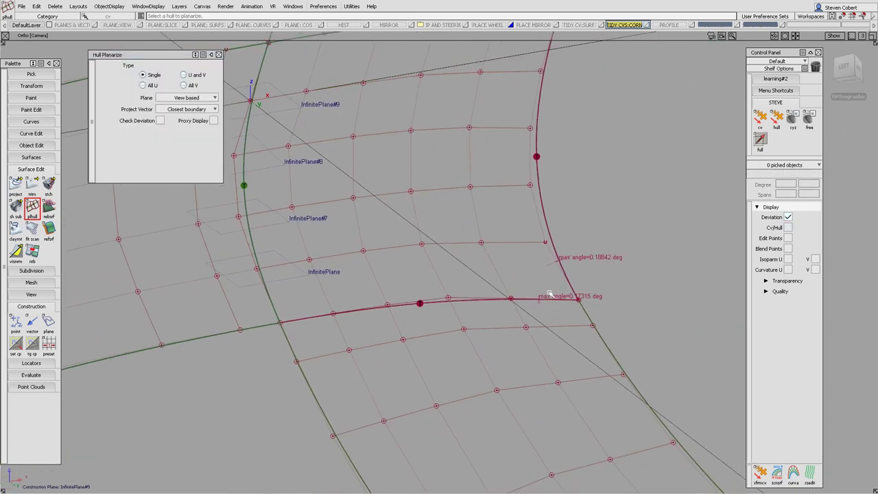
alt+shift+drag(529, 296, 473, 327)
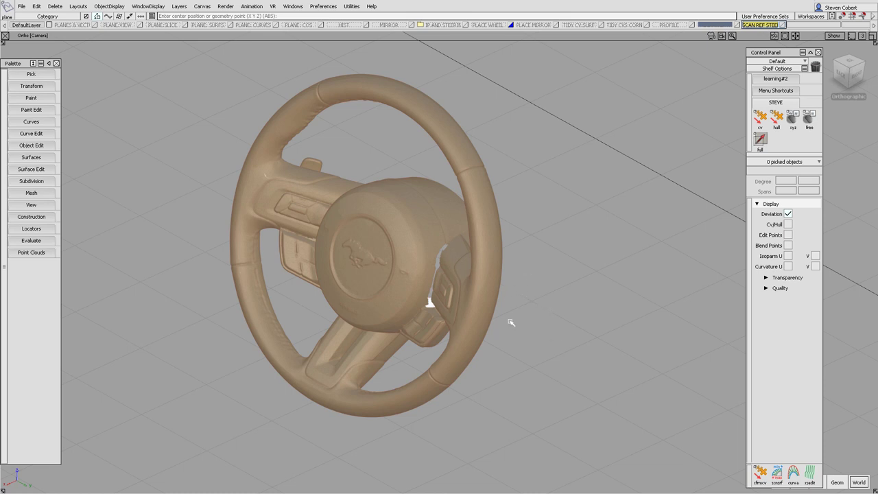
- In the right view, draw a degree 1 CV curve with two points roughly along the rear face of the steering wheel hub
ctrl+shift+drag(509, 332, 558, 284)
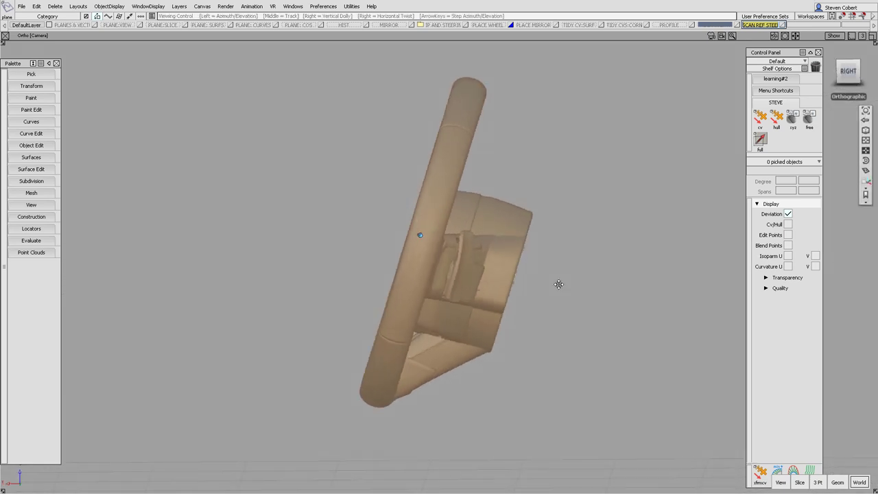
alt+shift+middle_drag(559, 284, 457, 262)
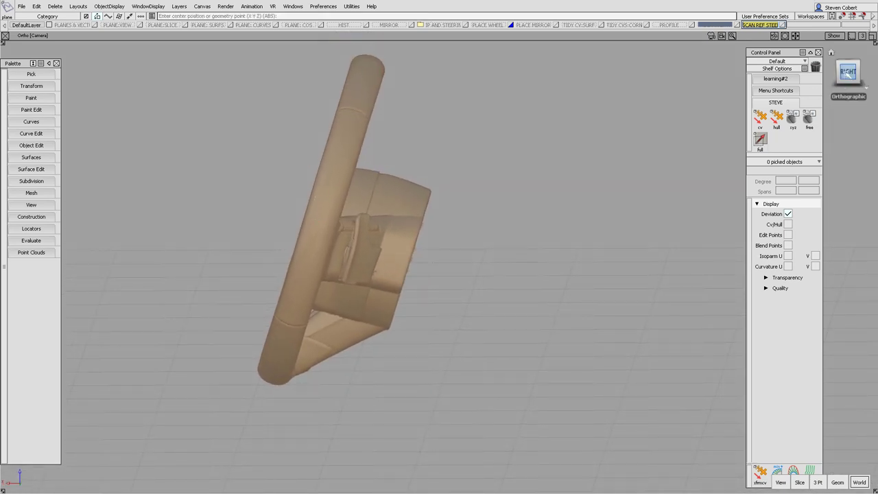
click(849, 72)
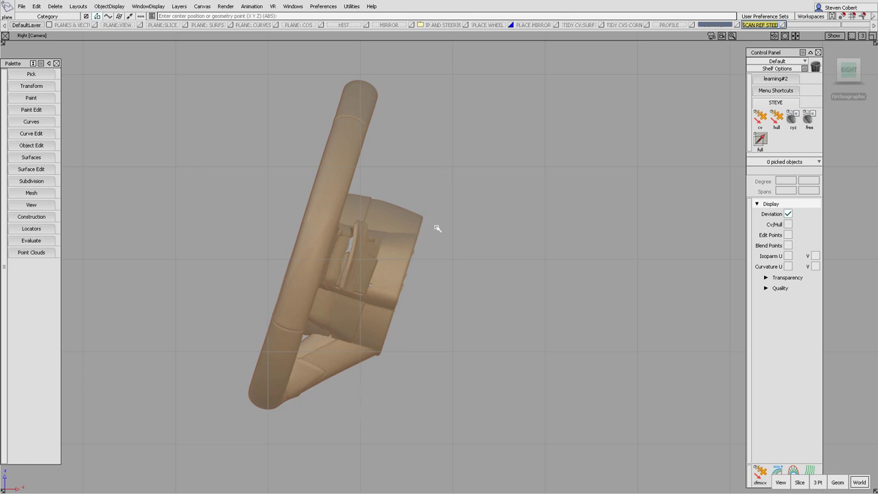
click(37, 122)
click(32, 139)
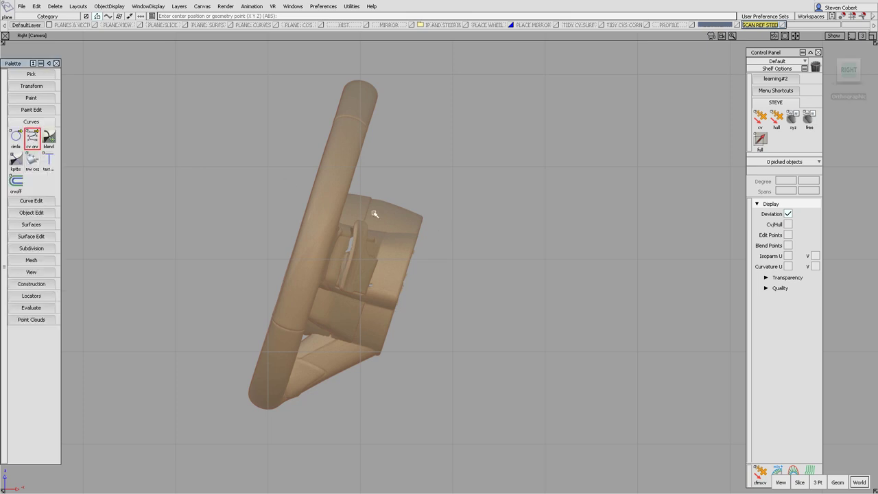
click(366, 390)
click(427, 175)
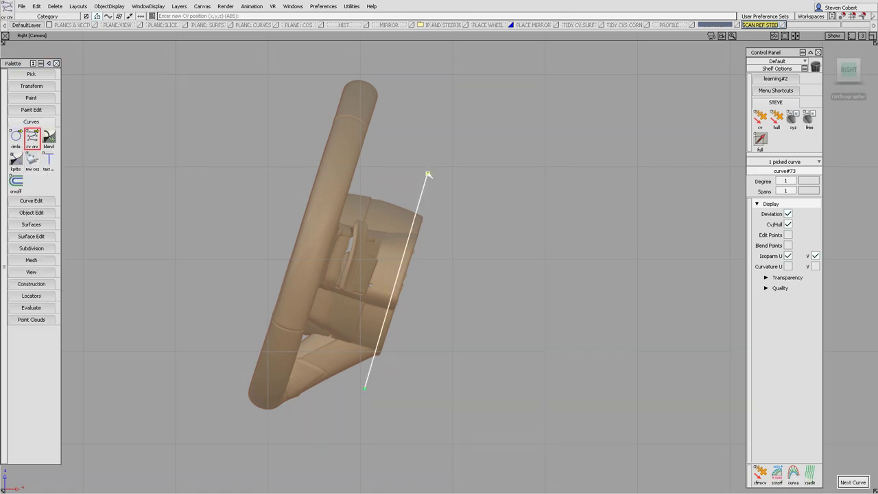
- Move both end CVs of the line so it runs along the flat rear face of the hub
ctrl+shift+drag(519, 281, 474, 343)
click(364, 392)
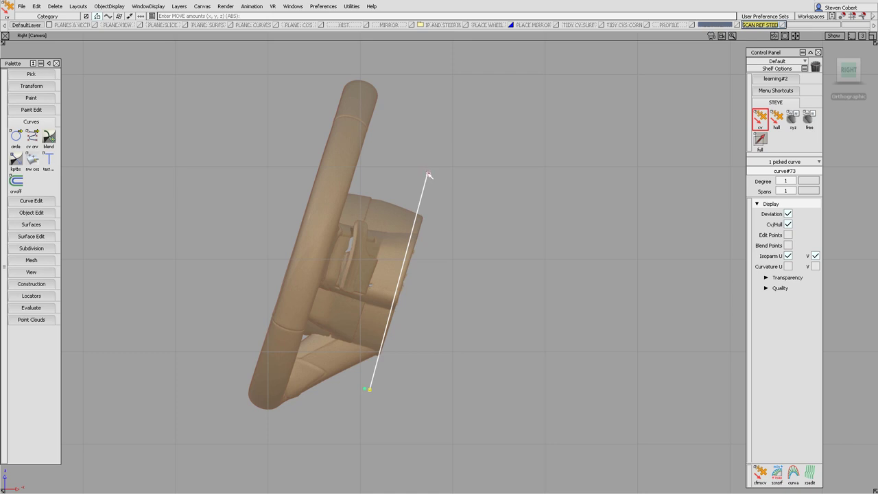
drag(428, 175, 441, 165)
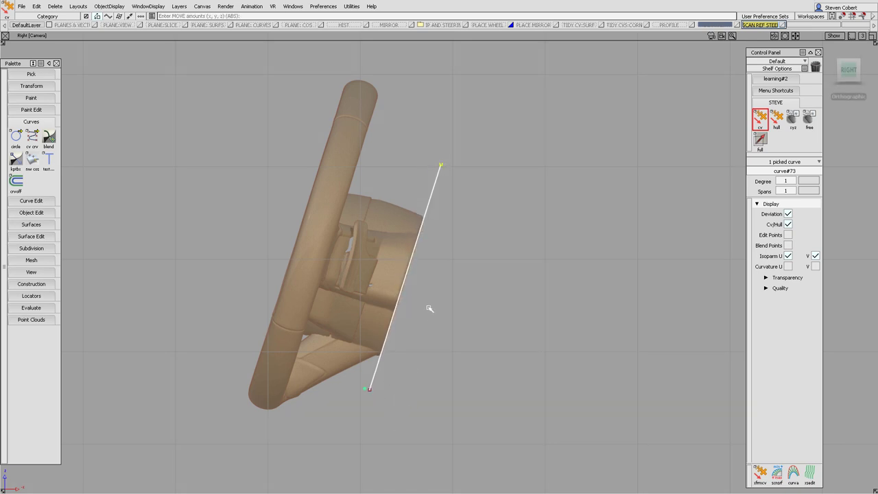
- Move the whole line across in the front view so it passes through the middle of the steering wheel hub
ctrl+shift+drag(473, 278, 277, 268)
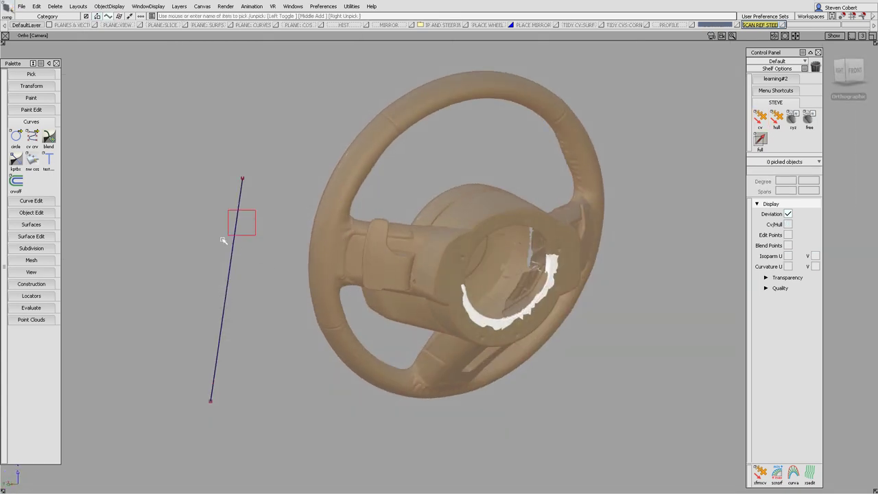
click(238, 221)
click(858, 70)
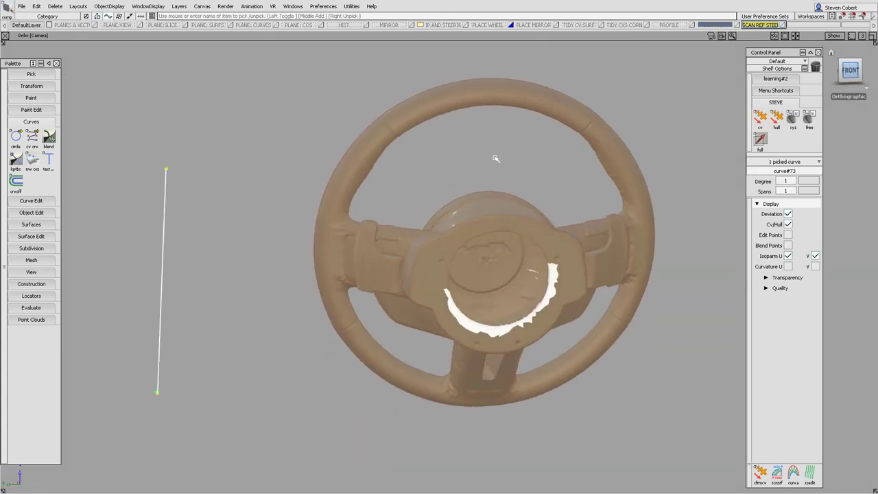
ctrl+shift+middle_drag(281, 298, 280, 270)
drag(263, 246, 475, 279)
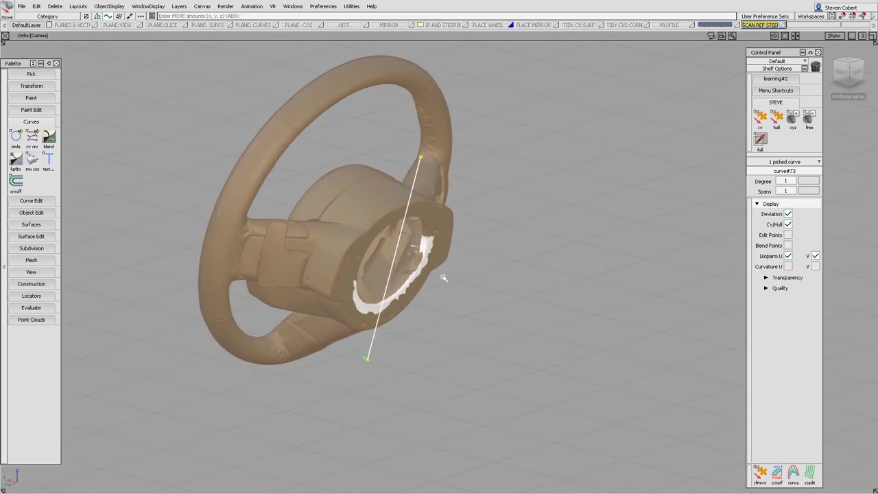
- Create a double-sided Multi-surface Draft from the line along Y with a 0 draft angle and a length of about 130 mm
click(30, 225)
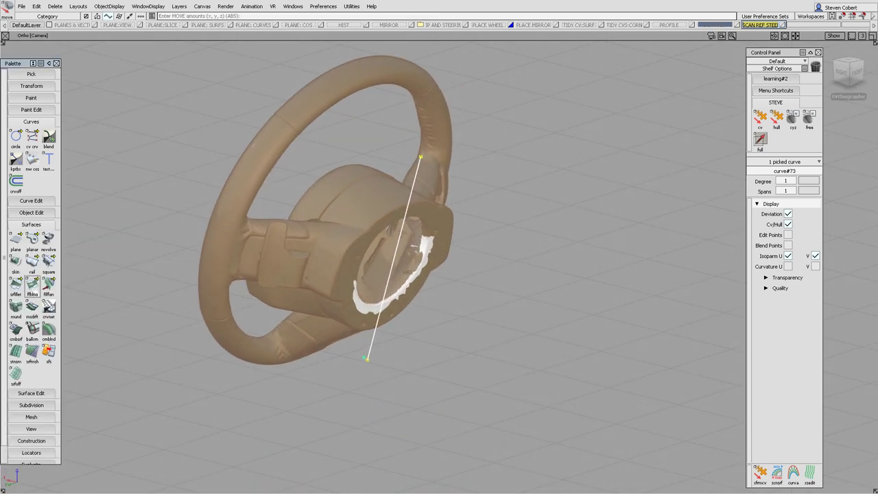
click(33, 308)
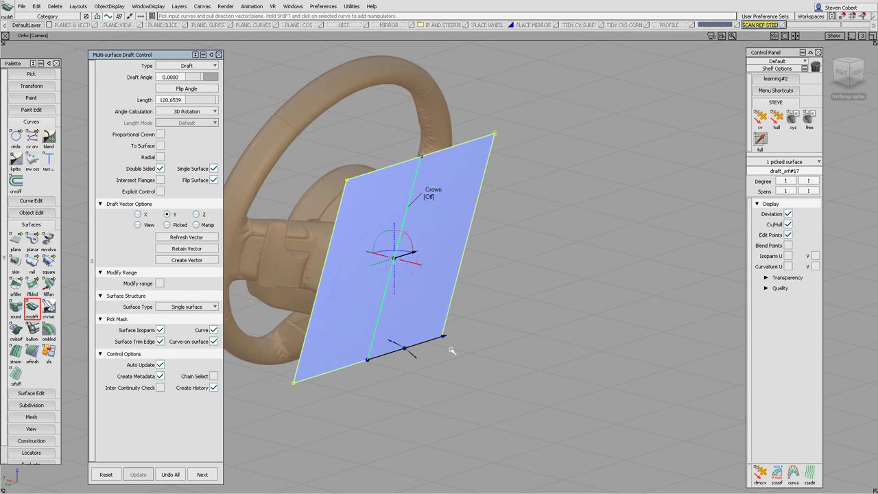
drag(445, 337, 453, 336)
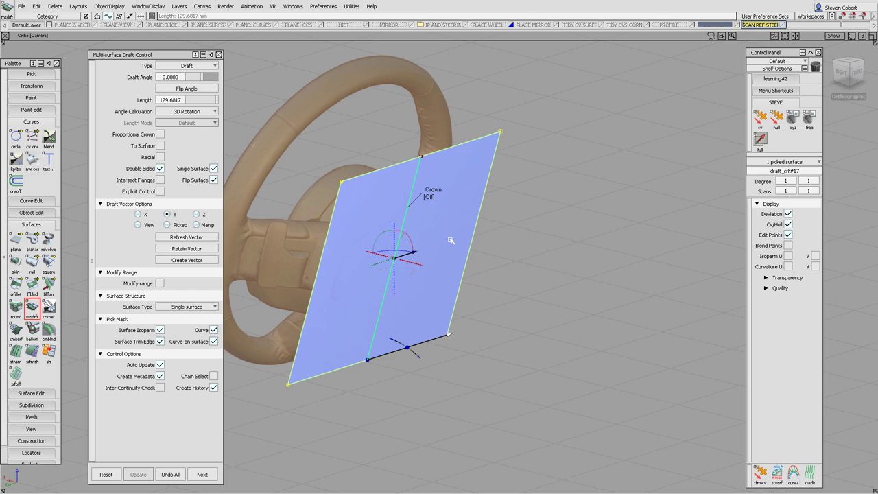
- Make the scan mesh transparent and set up a deviation map between the draft surface and the steering wheel mesh
key(5)
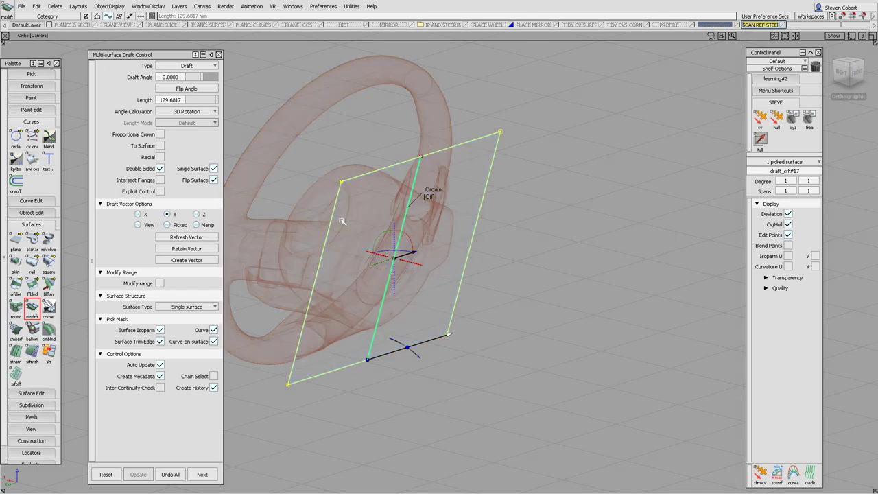
click(46, 224)
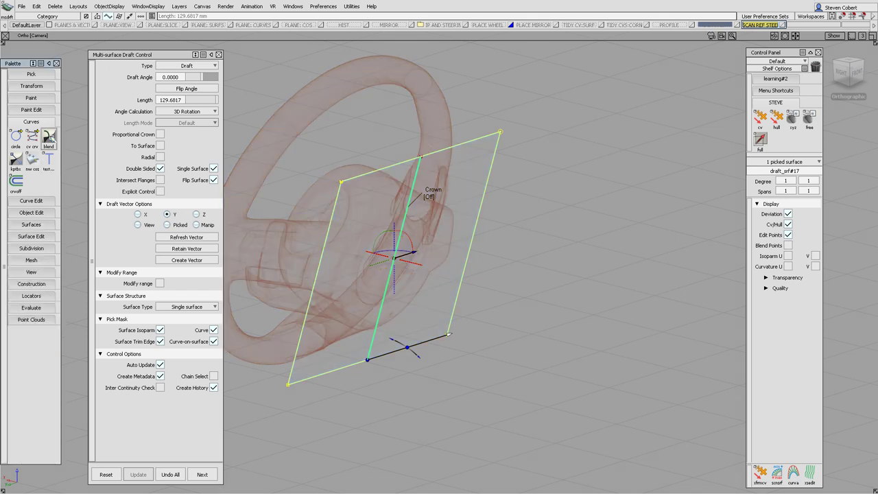
click(41, 122)
click(26, 241)
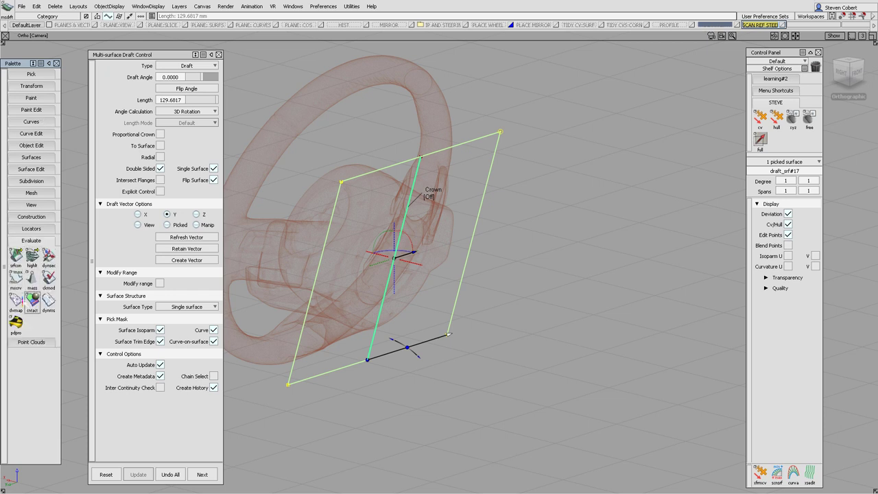
click(16, 300)
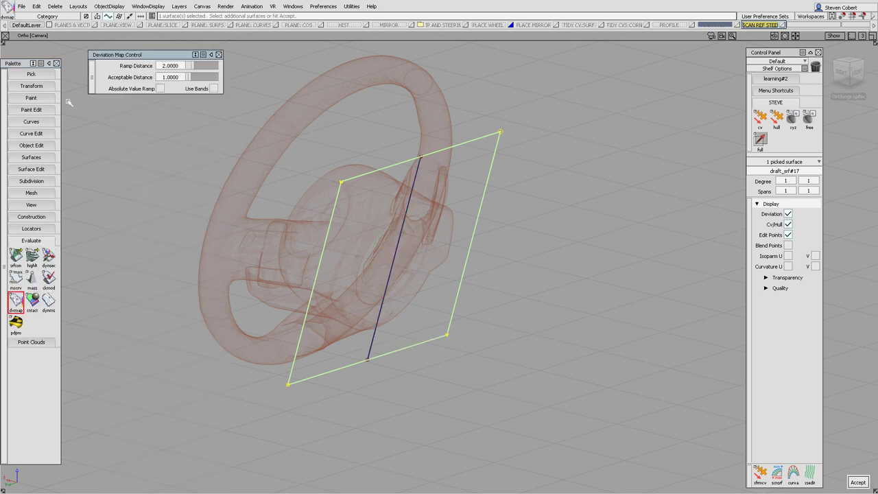
click(473, 146)
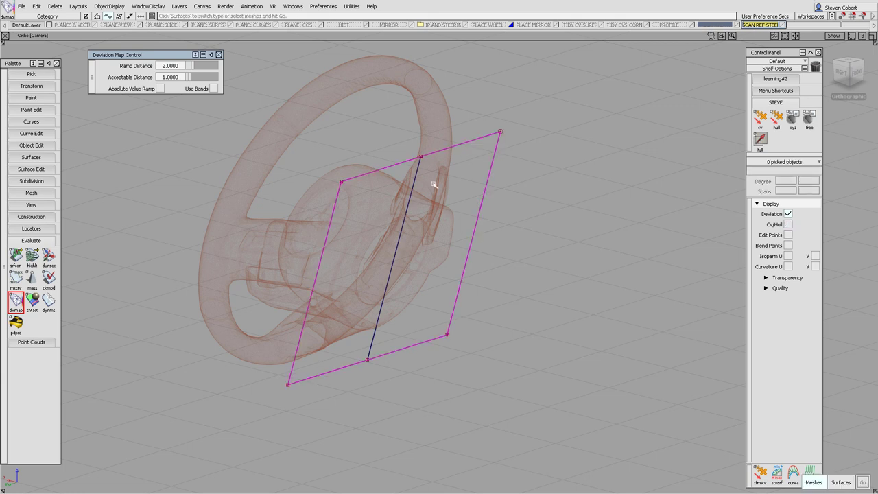
click(371, 209)
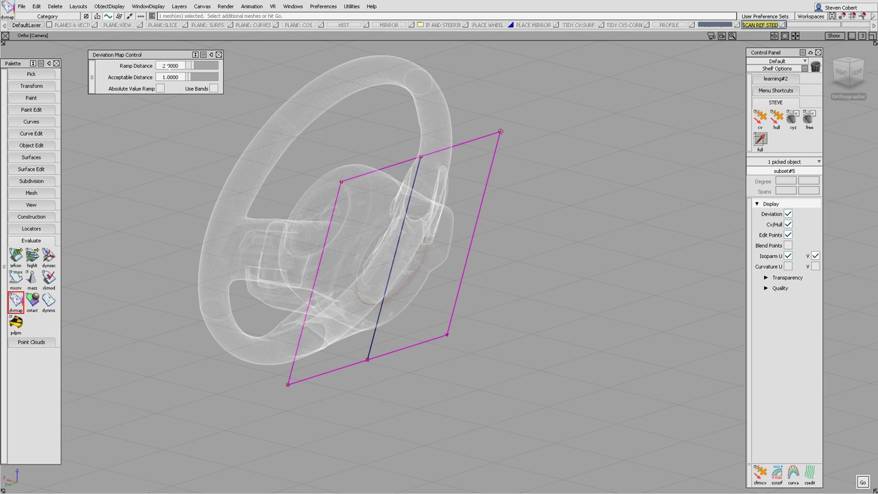
- Set the deviation map's Acceptable Distance to 0.5 and compute it
click(177, 78)
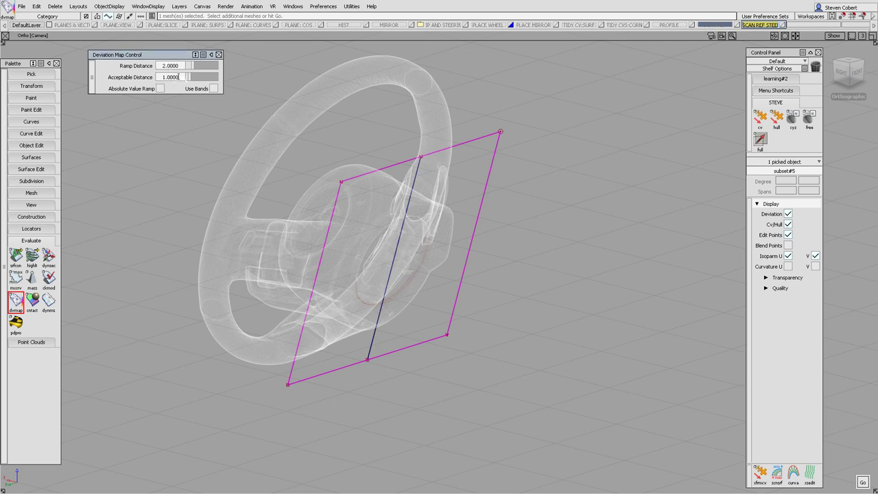
key(BackSpace)
key(BackSpace)
key(BackSpace)
key(BackSpace)
key(BackSpace)
key(BackSpace)
text(0)
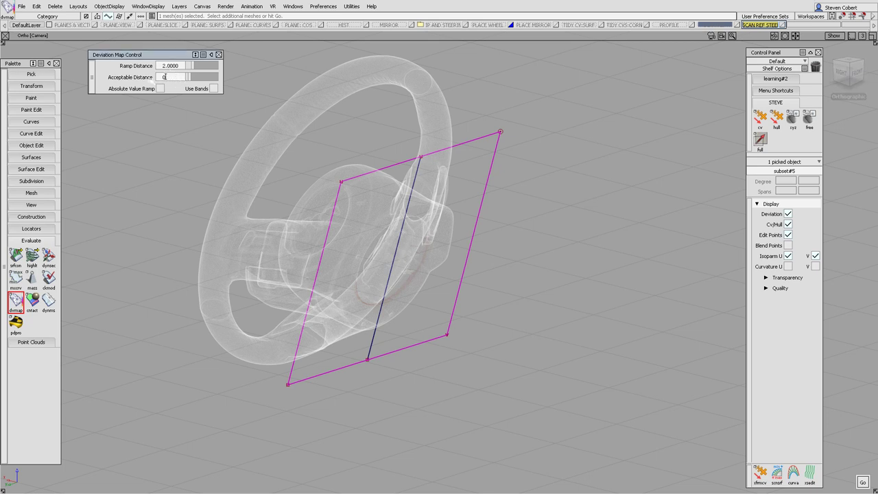
text(.5)
key(Return)
click(441, 212)
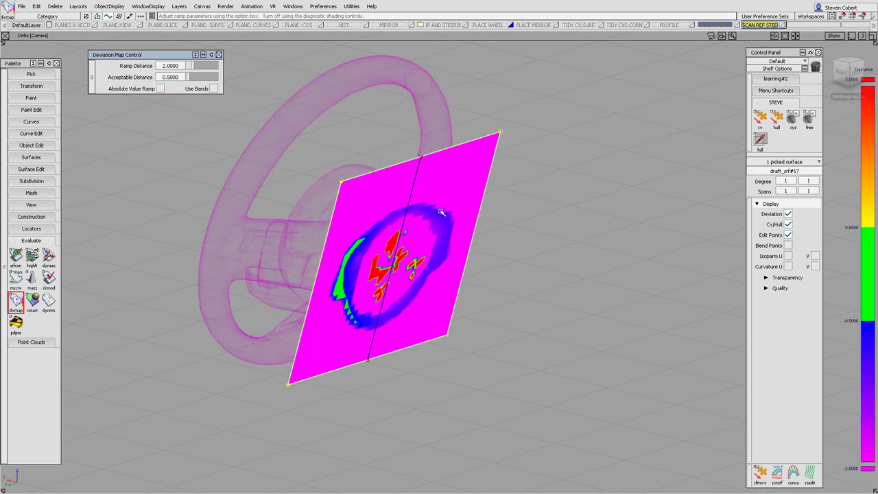
- Delete the construction line running through the middle of the draft surface
ctrl+shift+drag(434, 324, 434, 296)
ctrl+shift+drag(414, 315, 433, 325)
click(378, 279)
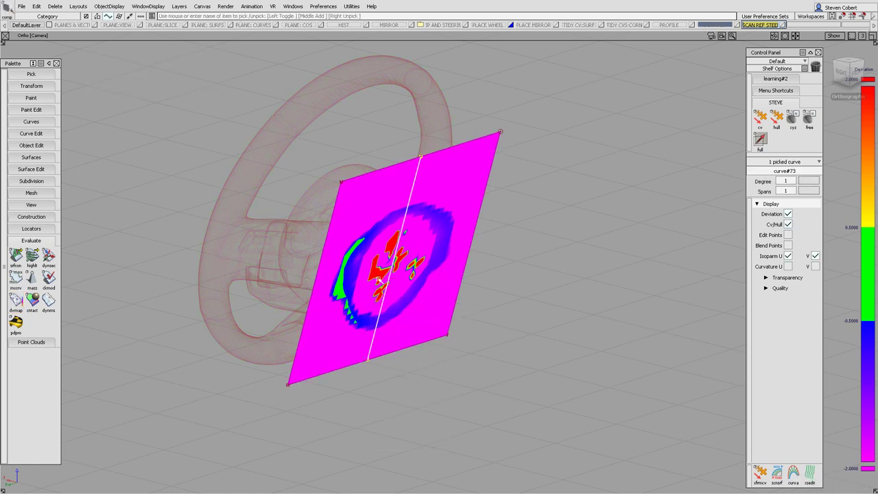
key(Delete)
click(394, 271)
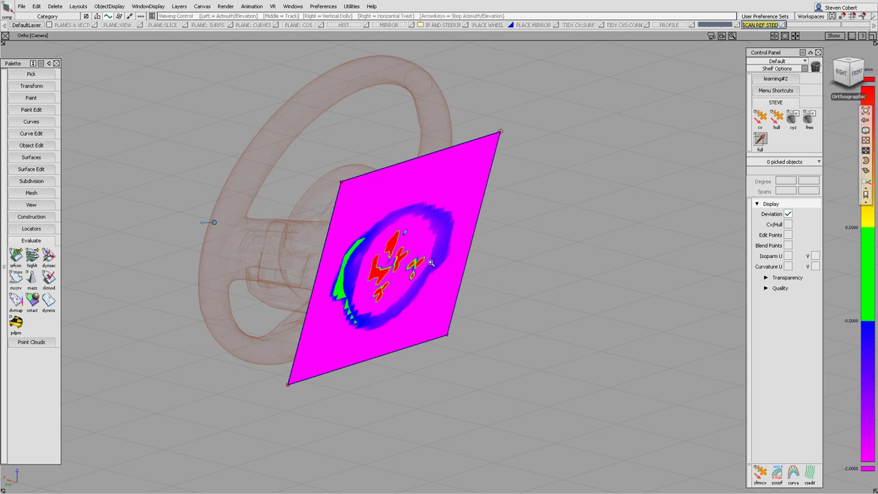
- Move the draft surface's lower hull slightly toward the rear hub face using the deviation map as guide
alt+shift+right_drag(425, 263, 487, 279)
alt+shift+middle_drag(487, 279, 431, 284)
alt+shift+drag(432, 284, 451, 271)
alt+shift+middle_drag(451, 271, 423, 235)
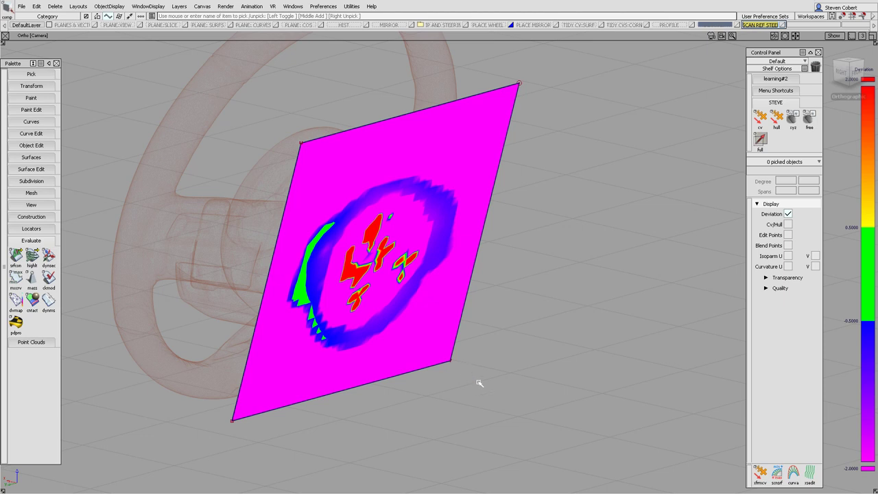
key(h)
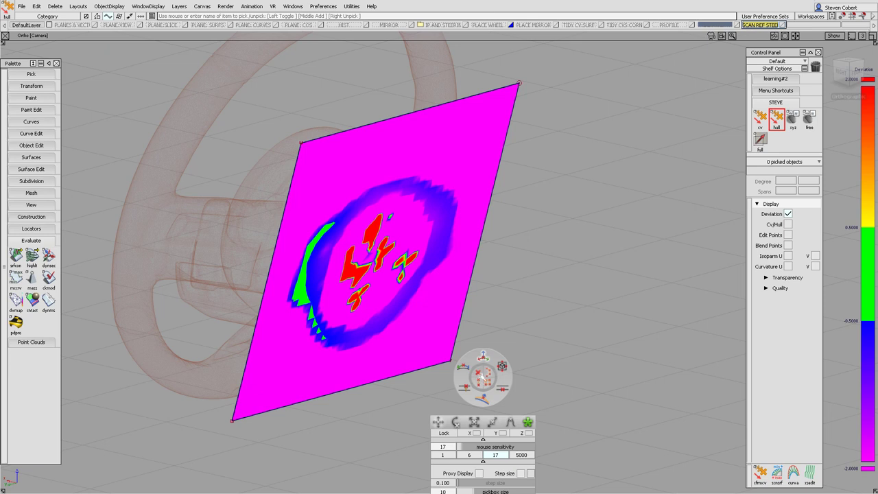
click(490, 373)
click(410, 374)
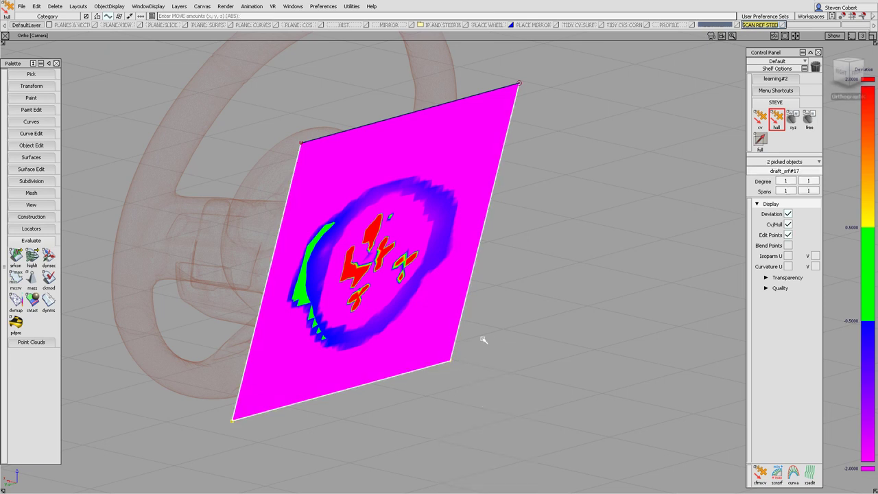
key(Escape)
drag(557, 350, 555, 349)
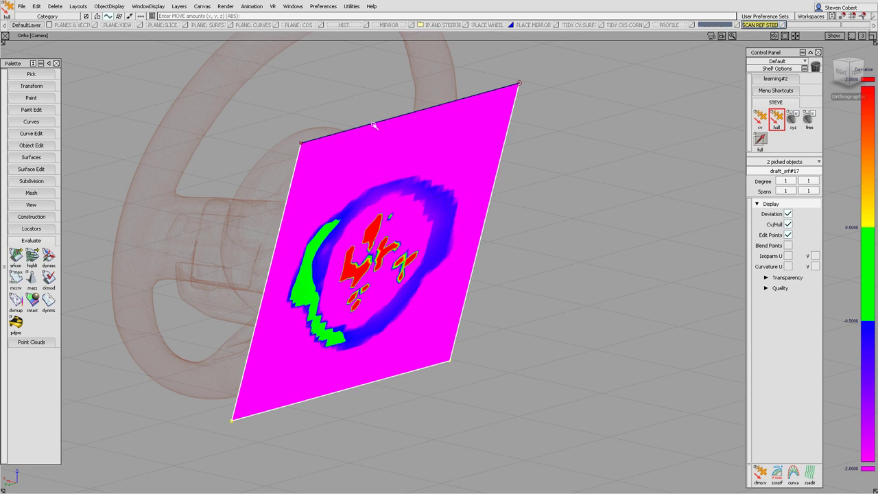
- Fine-tune the draft surface's upper and lower hulls alternately so the hub ring falls within the 0.5 deviation band
drag(635, 225, 609, 220)
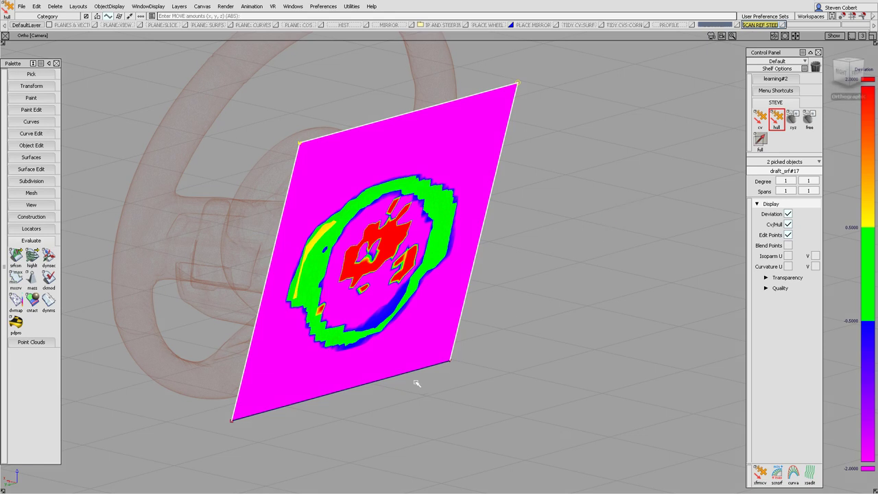
drag(415, 372, 406, 372)
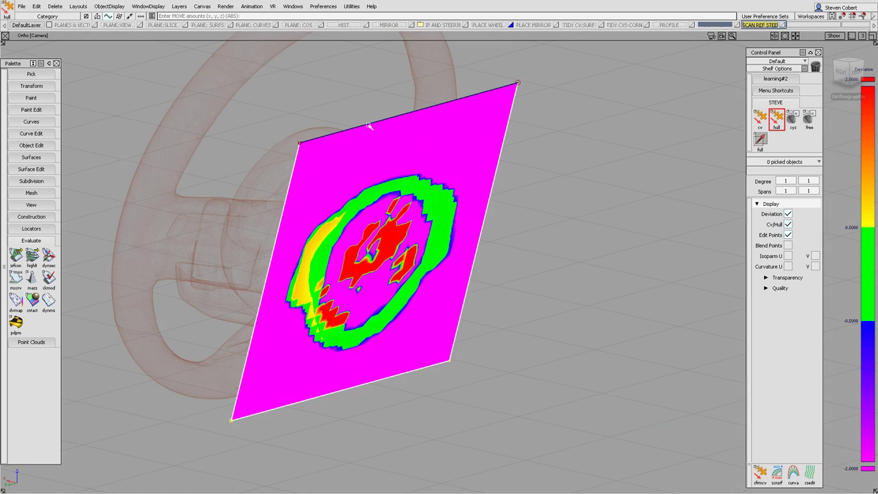
drag(369, 127, 378, 124)
ctrl+shift+drag(576, 339, 575, 288)
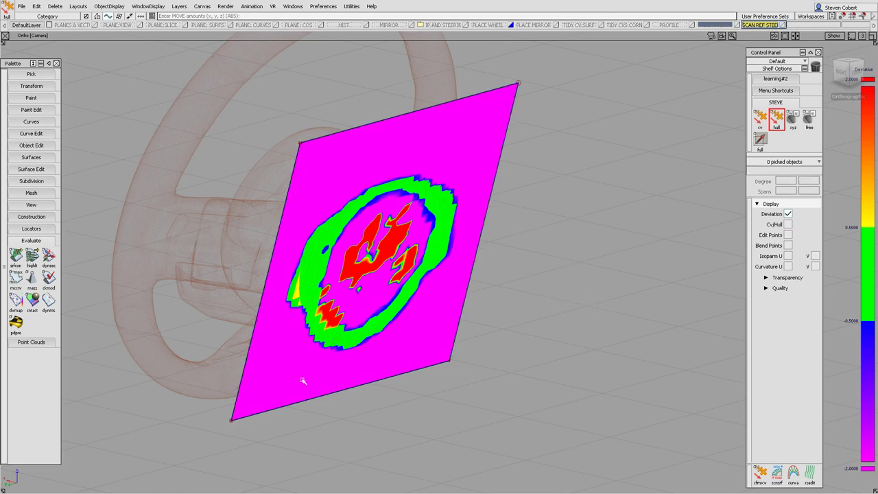
- Turn off the deviation map shading on the draft surface
mouse_move(324, 301)
alt+shift+mouse_down()
mouse_move(348, 264)
mouse_move(522, 289)
mouse_move(431, 287)
alt+shift+mouse_up()
alt+shift+middle_drag(431, 287, 438, 290)
ctrl+shift+right_drag(437, 291, 409, 239)
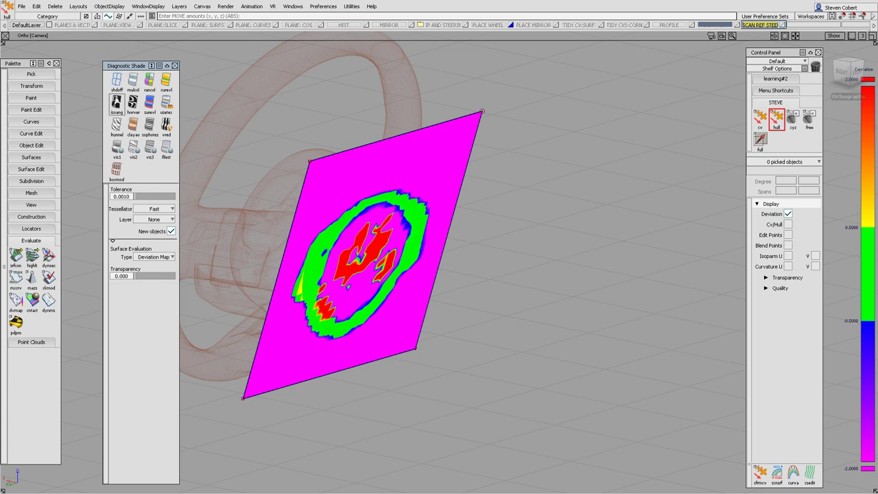
click(117, 85)
click(174, 65)
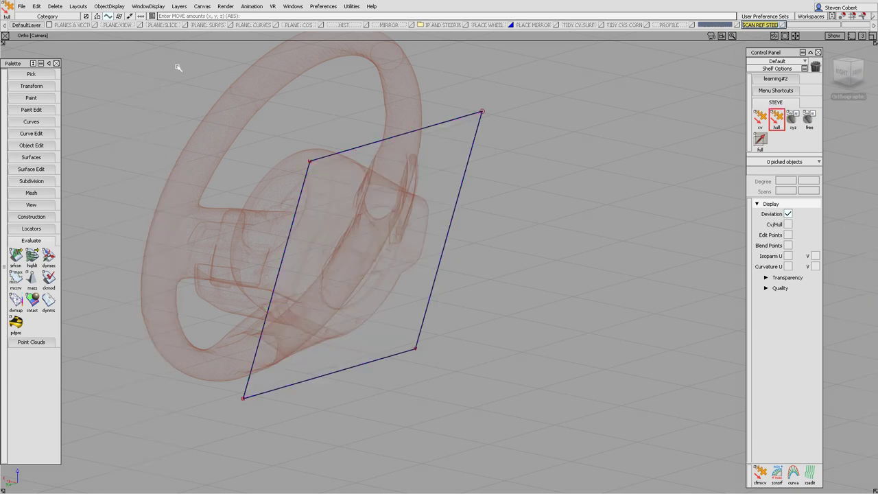
- Create a Geom-type reference plane on the draft surface near its middle and set it as the construction plane
click(22, 240)
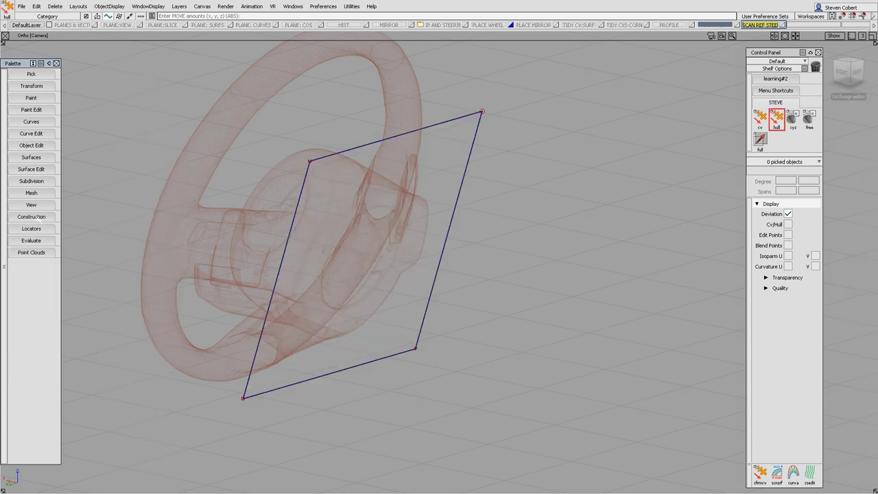
click(38, 219)
double_click(49, 233)
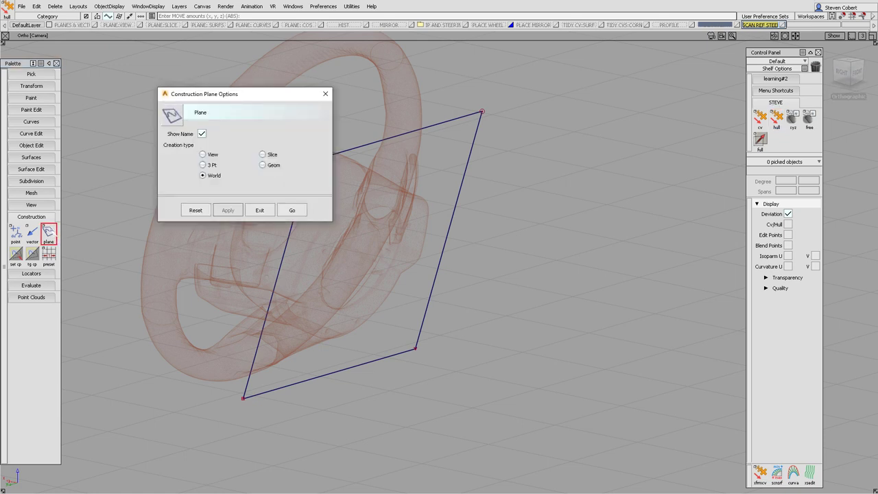
click(292, 210)
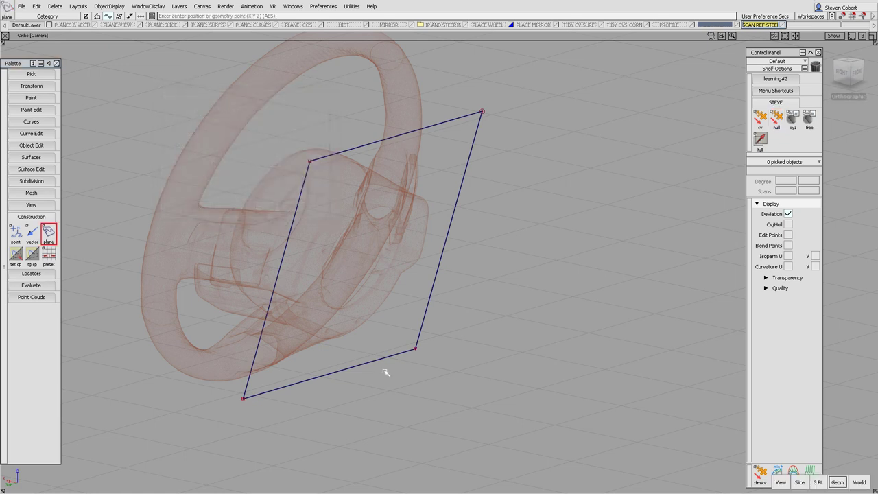
drag(295, 386, 381, 241)
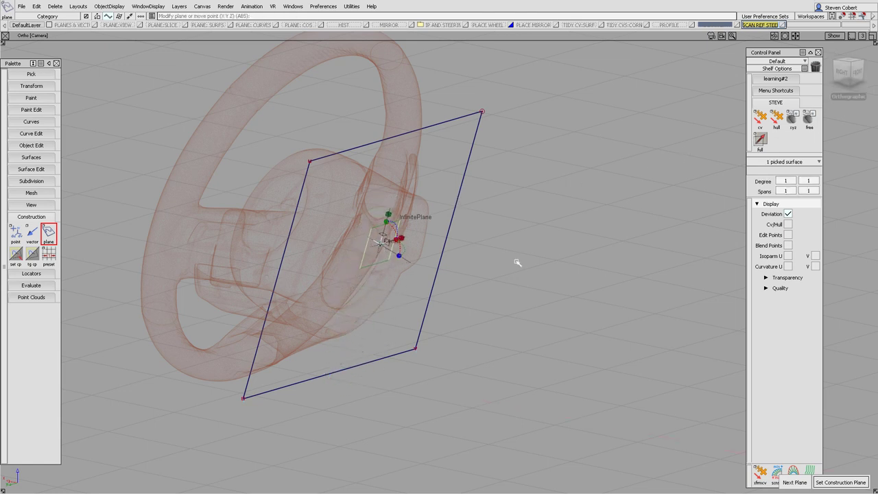
key(space)
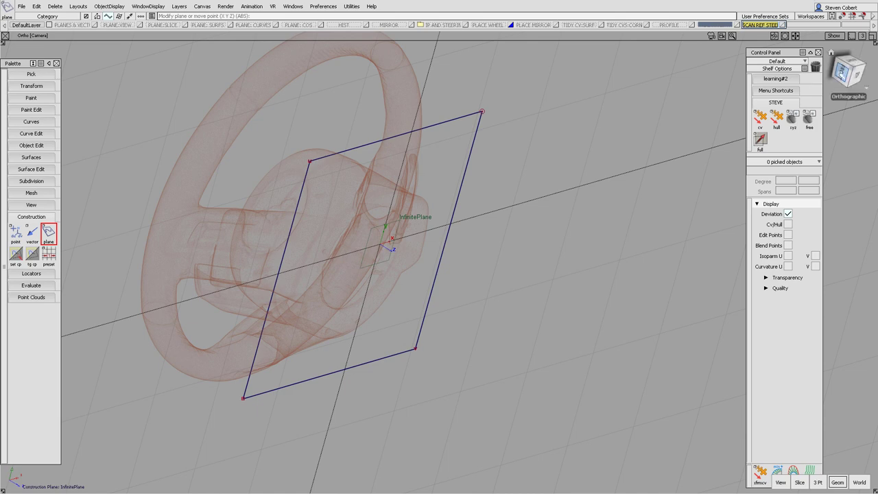
- Edit the reference plane in the plane-aligned top view and move its origin to the centre of the circular hub
click(842, 75)
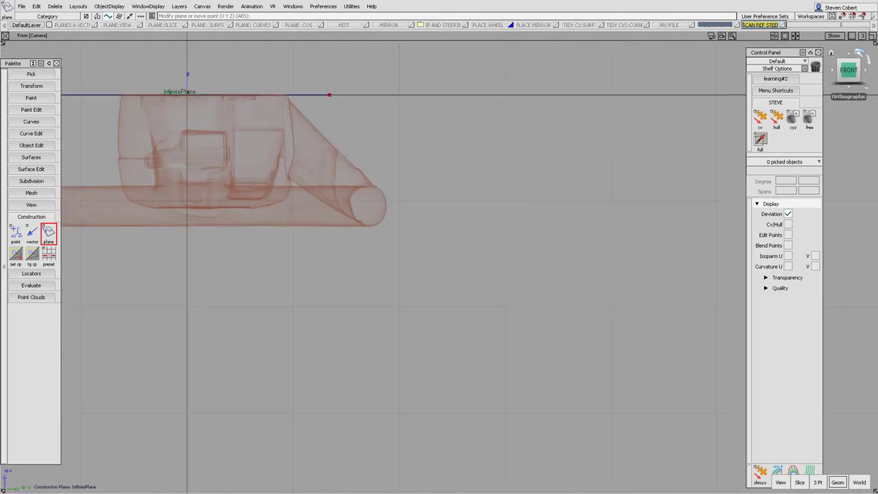
click(850, 53)
mouse_move(416, 159)
alt+shift+middle_down()
mouse_move(420, 237)
mouse_move(451, 368)
alt+shift+middle_up()
alt+shift+middle_drag(375, 300, 390, 343)
alt+shift+right_drag(390, 343, 383, 346)
ctrl+shift+drag(380, 353, 379, 372)
click(339, 335)
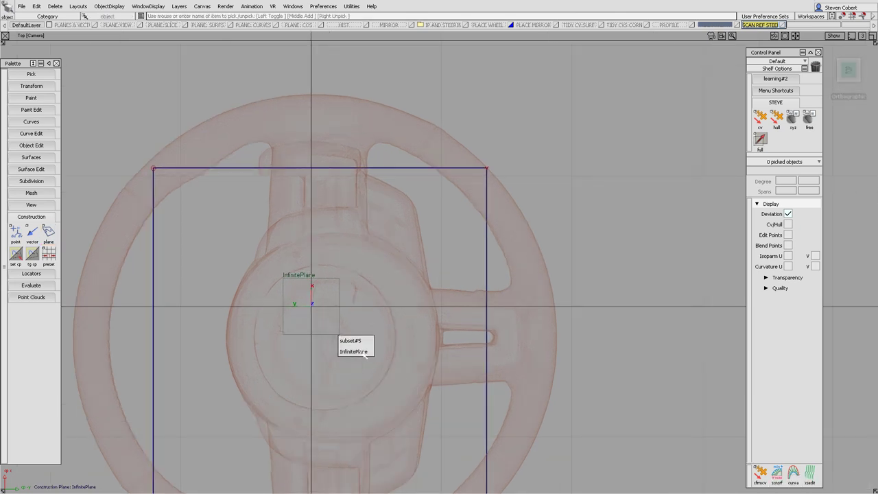
click(364, 352)
ctrl+shift+drag(412, 372, 416, 343)
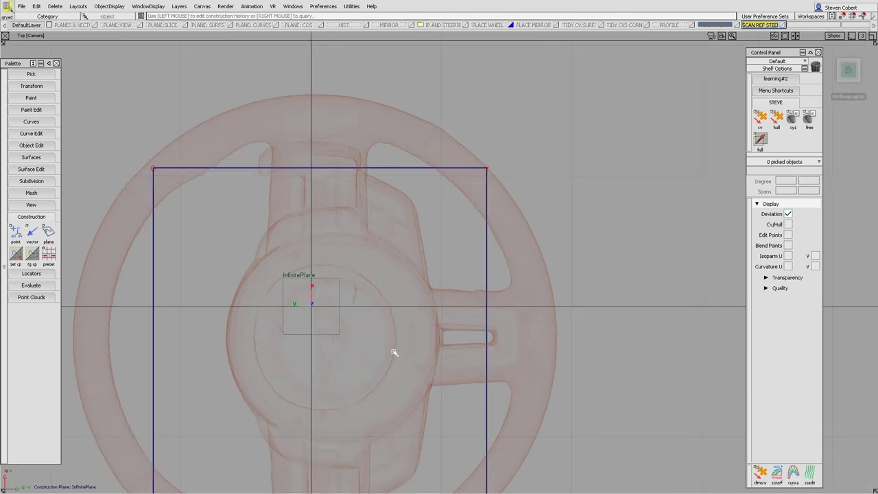
click(324, 338)
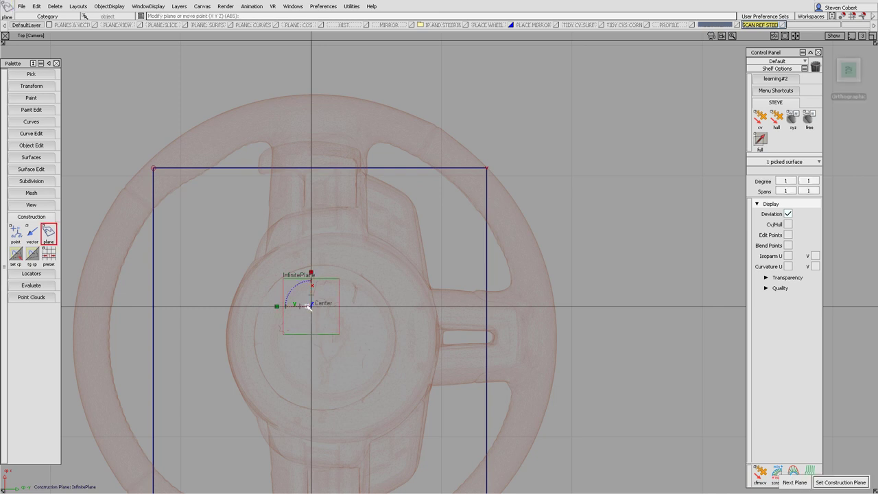
drag(311, 307, 326, 337)
alt+shift+right_drag(413, 290, 494, 325)
alt+shift+middle_drag(495, 324, 488, 268)
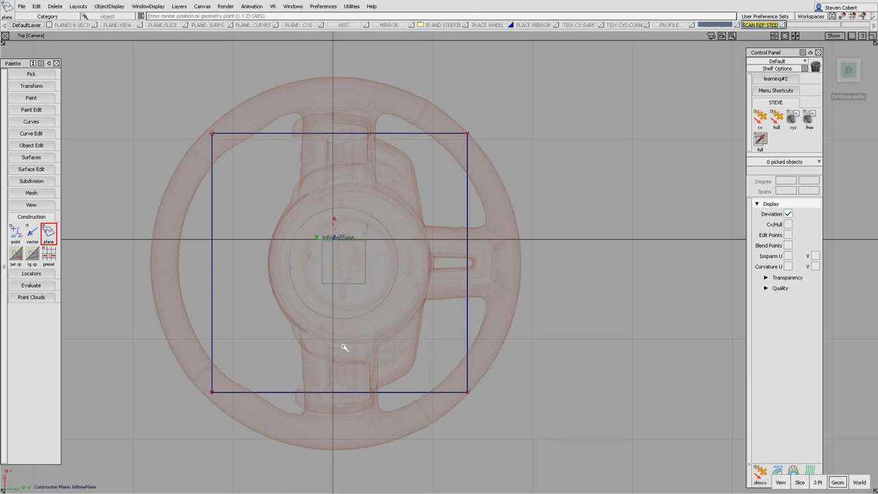
- Delete the draft surface together with its construction history
ctrl+shift+drag(344, 346, 325, 358)
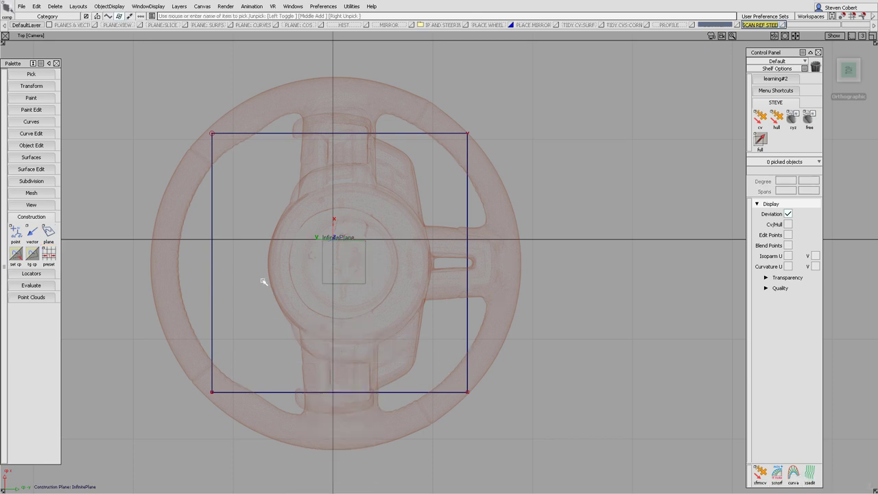
drag(252, 277, 209, 308)
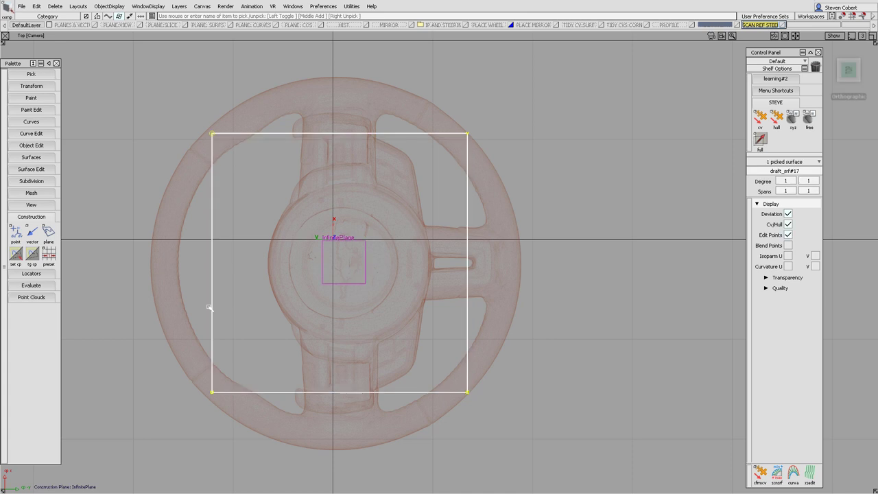
key(Delete)
click(392, 275)
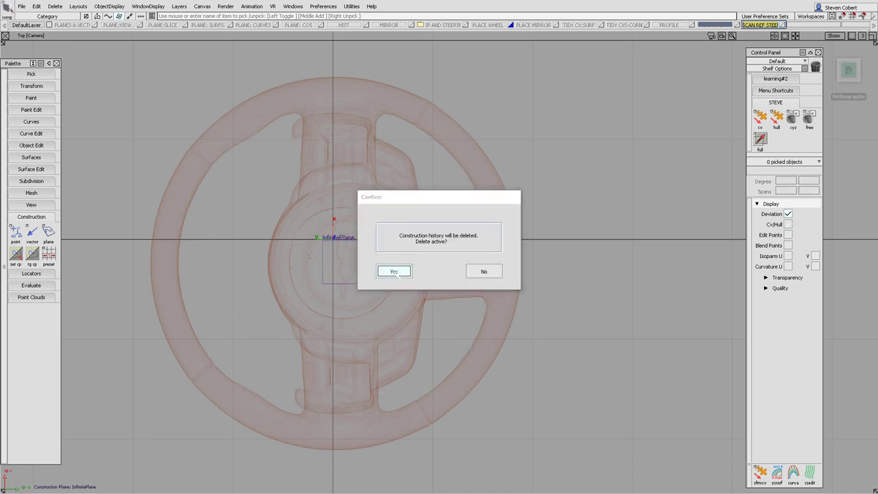
- Set the repositioned reference plane at the hub centre as the active construction plane
alt+shift+drag(340, 338, 407, 281)
alt+shift+middle_drag(469, 393, 399, 273)
alt+shift+drag(399, 273, 373, 298)
ctrl+shift+middle_drag(391, 313, 395, 376)
click(388, 296)
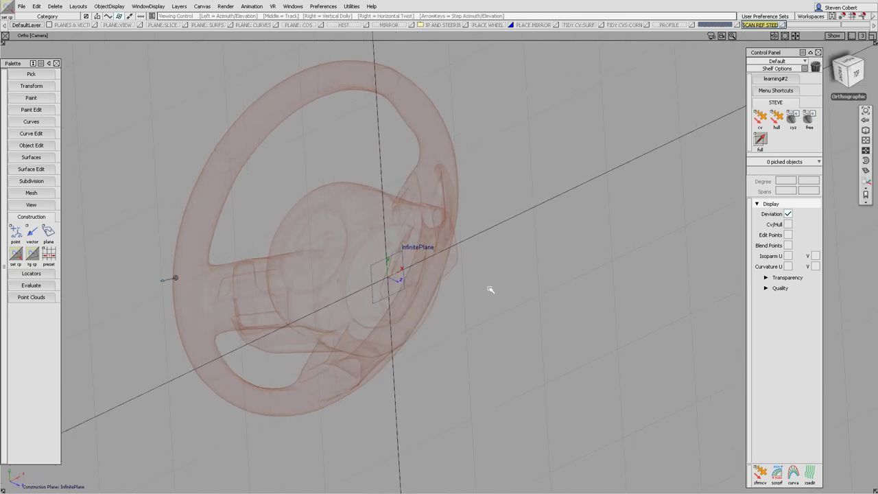
alt+shift+drag(490, 290, 471, 304)
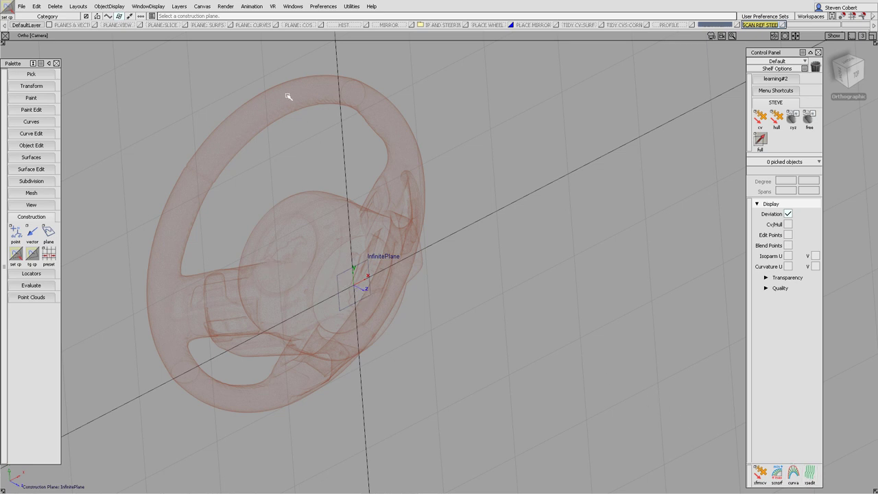
- Apply the X 2000.00 mm cross section to all objects to cut the steering wheel scan through the hub centre
click(809, 474)
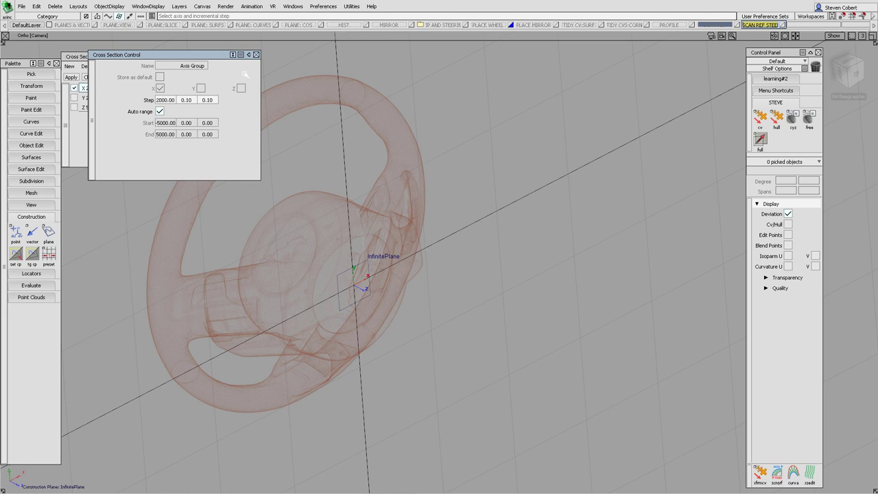
click(256, 54)
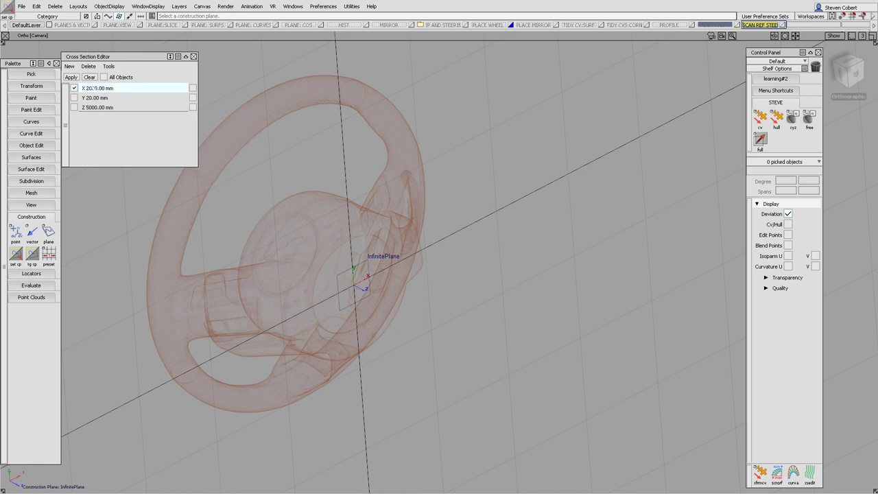
click(104, 76)
alt+shift+drag(300, 126, 385, 162)
- Place a circle at the centre of the rim's cross section in the plane-aligned front view
click(840, 75)
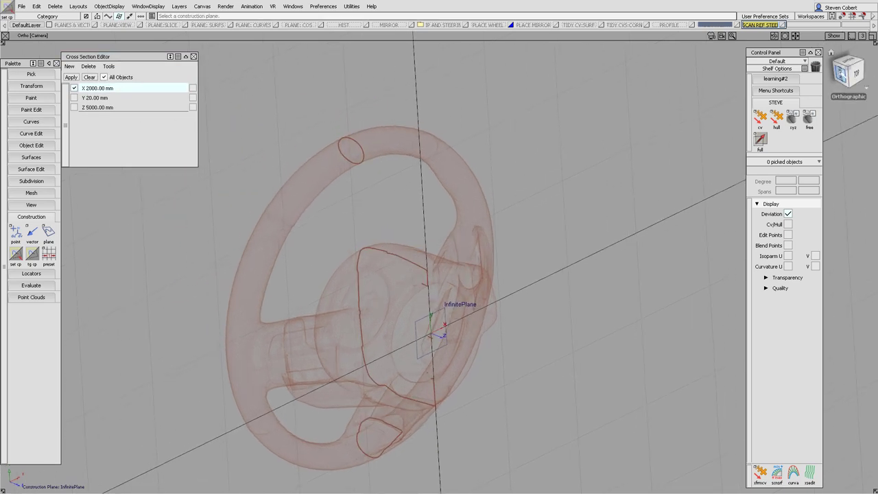
alt+shift+middle_drag(228, 335, 523, 297)
alt+shift+right_drag(398, 339, 367, 203)
alt+shift+middle_drag(221, 274, 470, 286)
alt+shift+right_drag(471, 286, 266, 298)
alt+shift+middle_drag(259, 277, 302, 263)
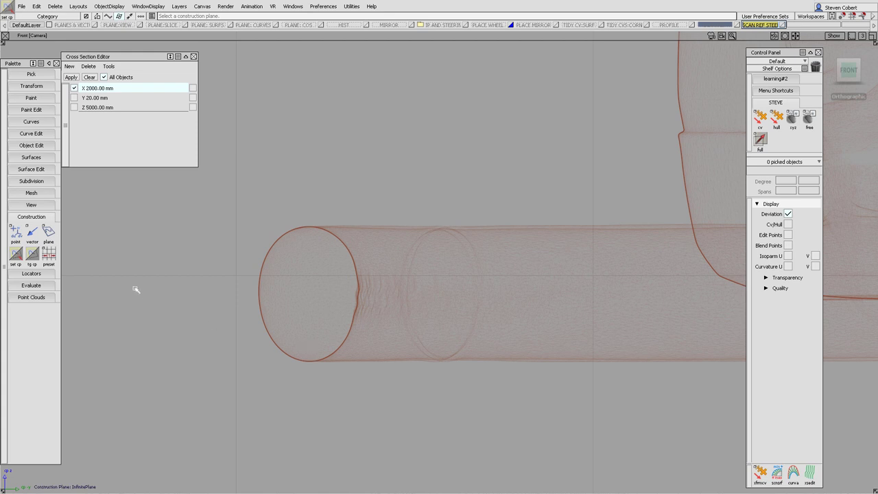
click(31, 122)
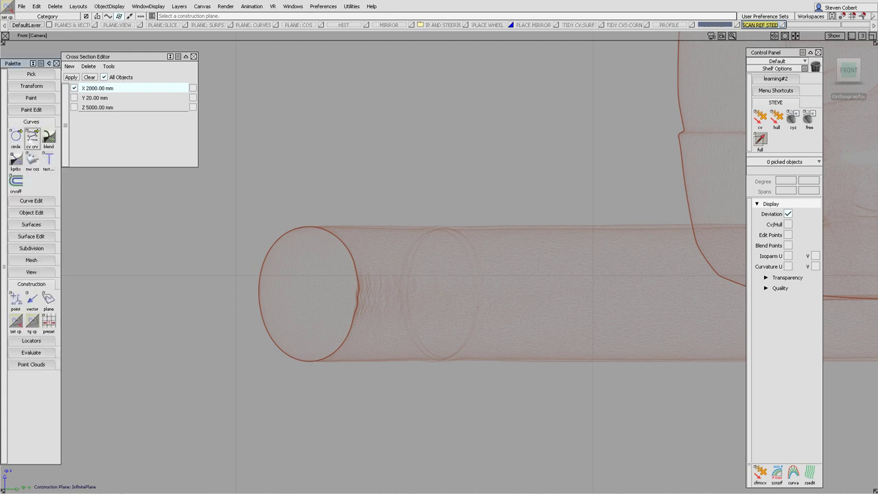
click(15, 137)
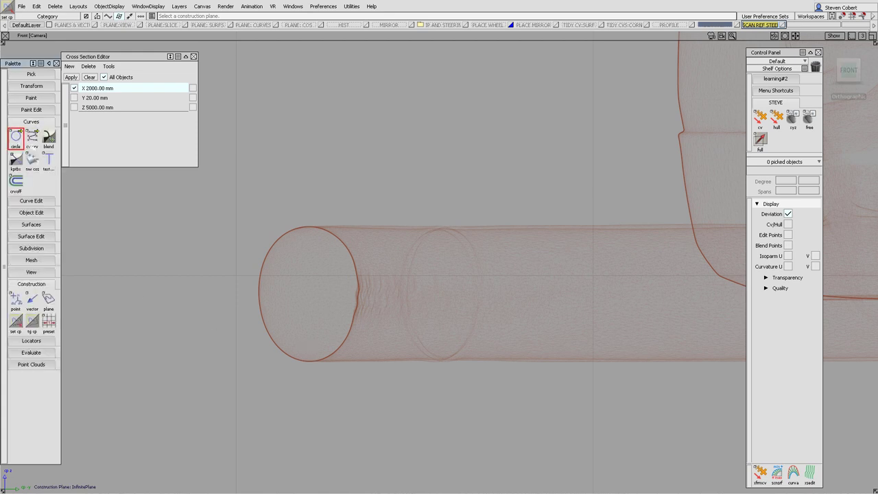
click(308, 293)
- Scale the circle down uniformly to about the height of the rim's cross section
alt+shift+right_drag(396, 247, 409, 256)
alt+shift+middle_drag(409, 256, 402, 232)
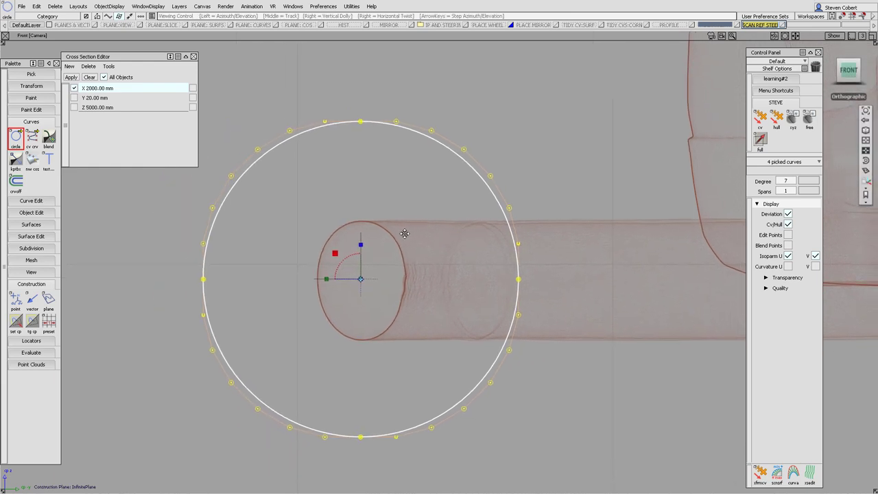
click(328, 280)
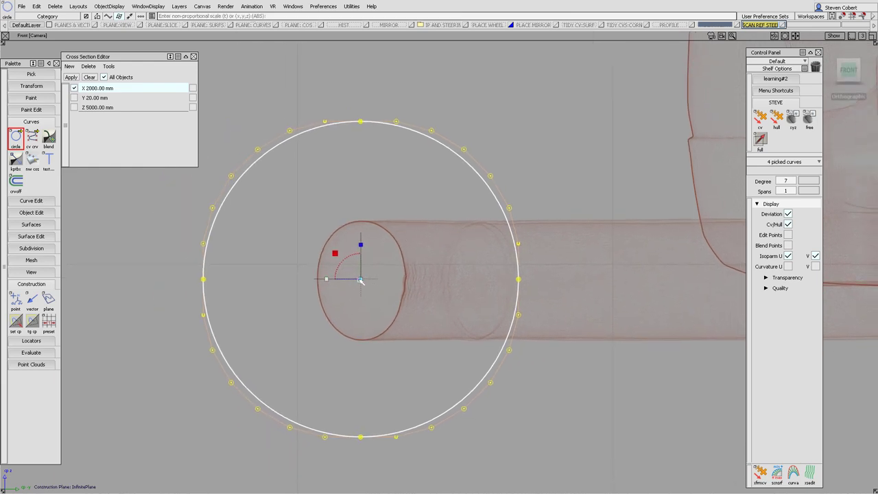
drag(597, 134, 558, 156)
alt+shift+right_drag(519, 202, 518, 164)
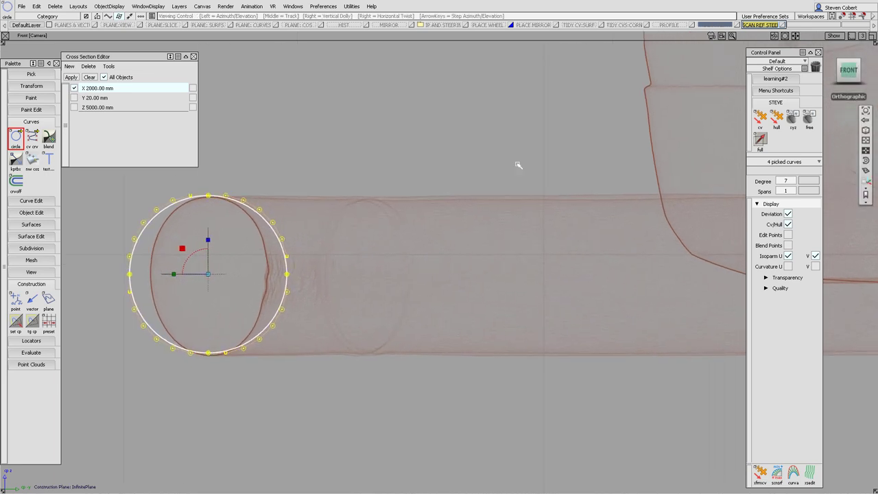
- Narrow the circle into an upright ellipse and nudge it so it matches the rim's scanned cross section
ctrl+shift+middle_drag(313, 180, 315, 156)
right_drag(339, 125, 339, 129)
ctrl+shift+middle_drag(350, 132, 332, 143)
middle_drag(465, 154, 417, 159)
ctrl+shift+drag(417, 159, 418, 155)
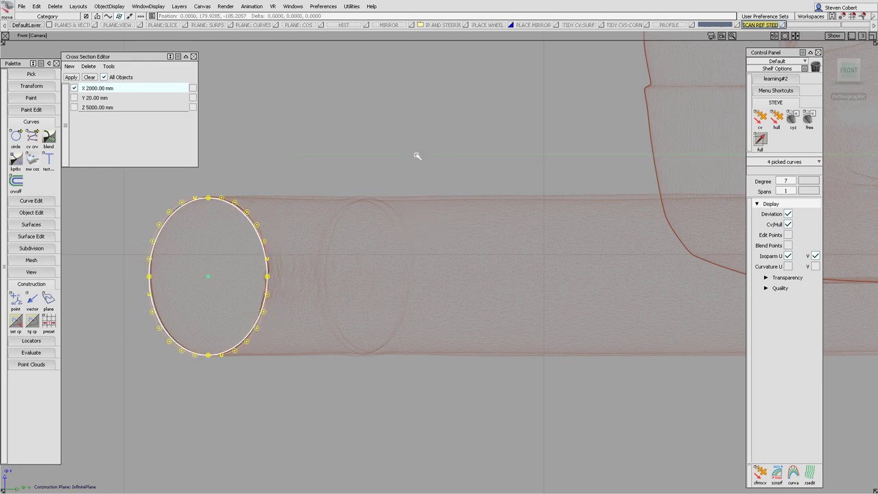
middle_drag(416, 155, 418, 157)
right_drag(417, 157, 418, 158)
ctrl+shift+middle_drag(415, 158, 392, 172)
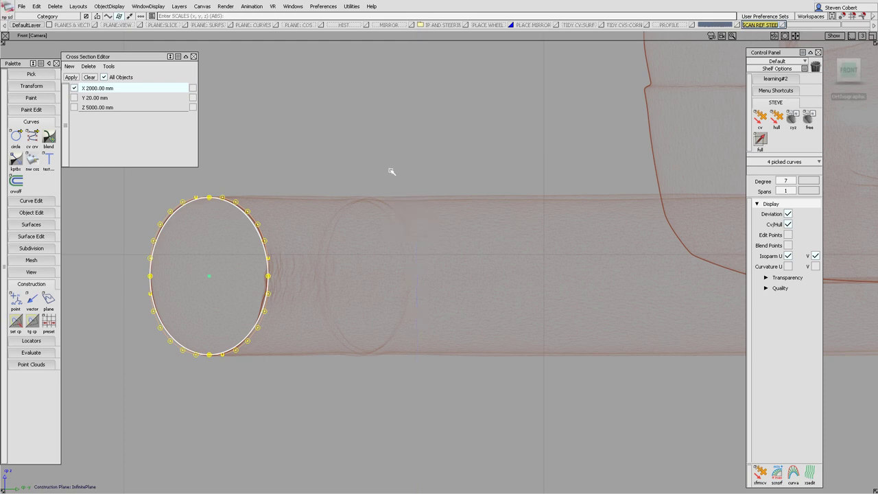
- Deselect the rim profile and close the Cross Section Editor, leaving the whole steering wheel scan in view
ctrl+shift+drag(466, 281, 465, 158)
alt+shift+right_drag(465, 157, 565, 260)
alt+shift+middle_drag(565, 261, 451, 251)
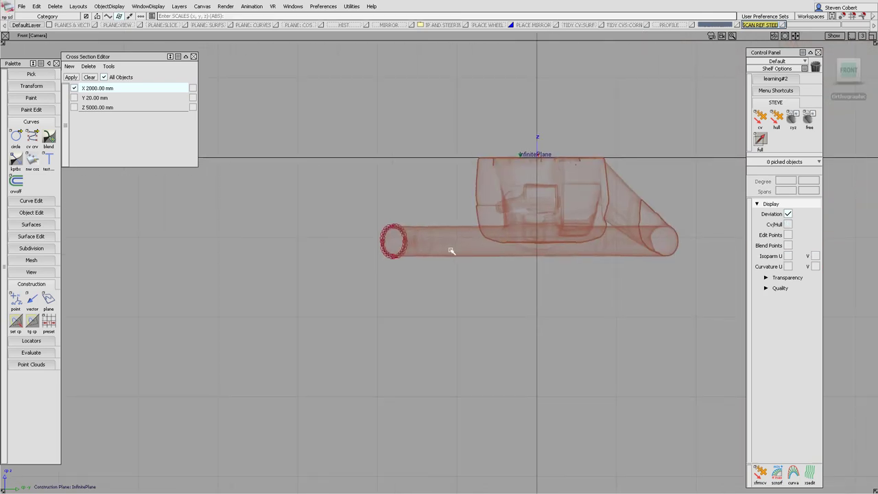
alt+shift+drag(370, 281, 321, 154)
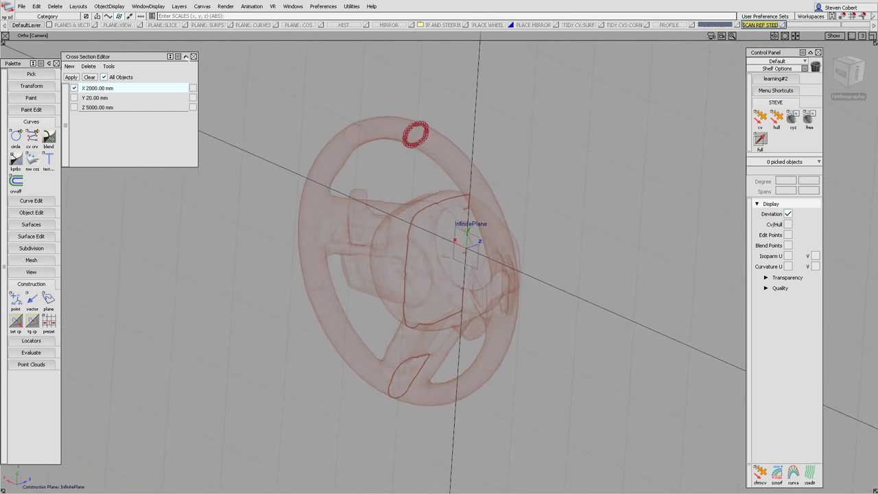
click(193, 56)
- Revolve the elliptical rim profile 360 degrees around the global Z axis, using four segments of degree 7
alt+shift+drag(481, 206, 328, 231)
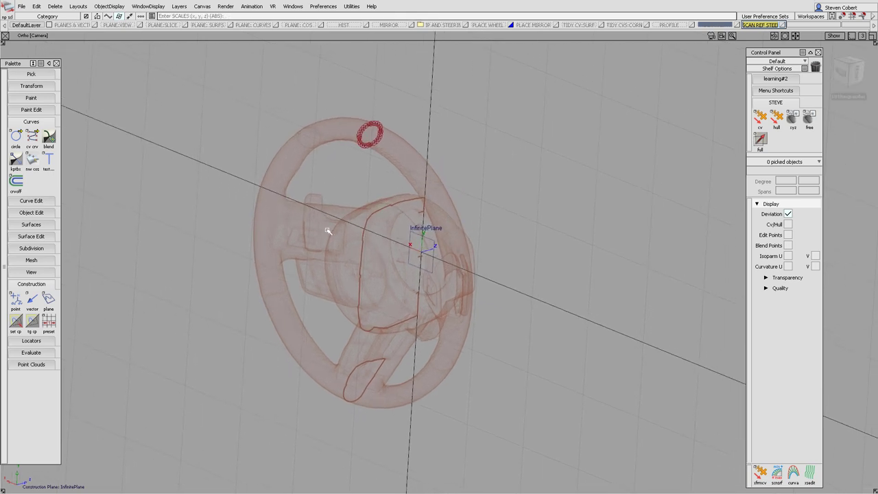
click(25, 225)
double_click(48, 239)
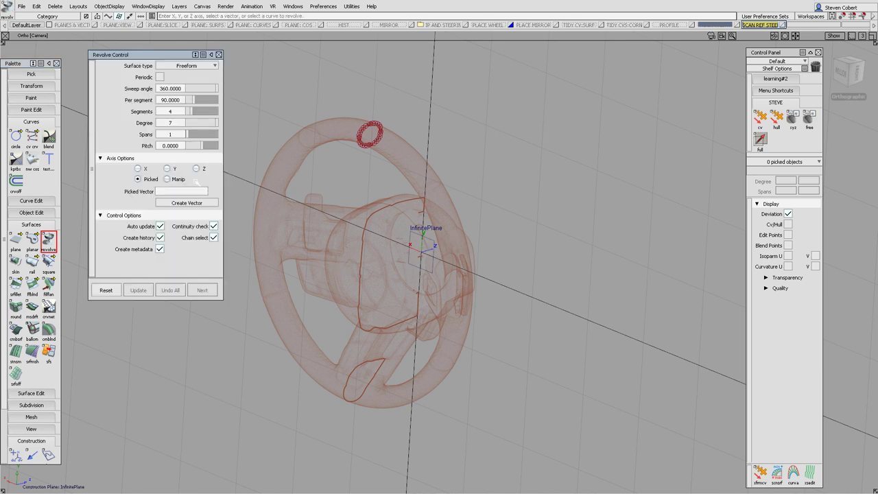
click(197, 168)
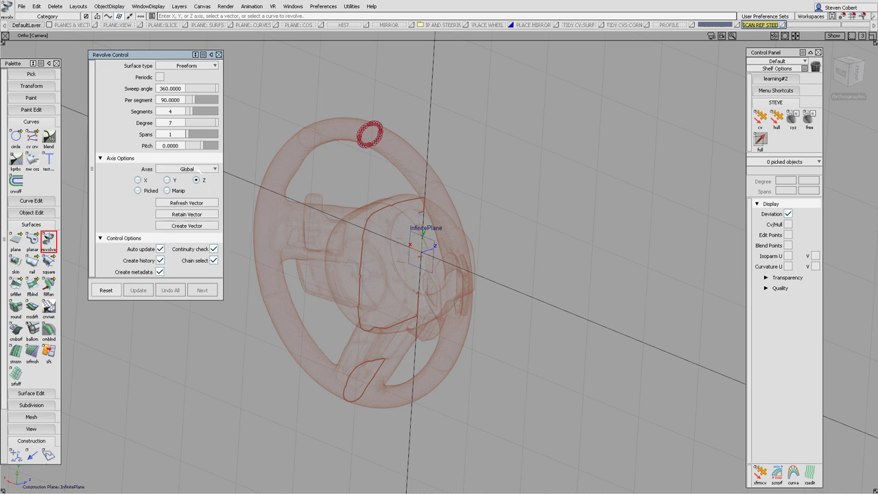
drag(345, 112, 397, 160)
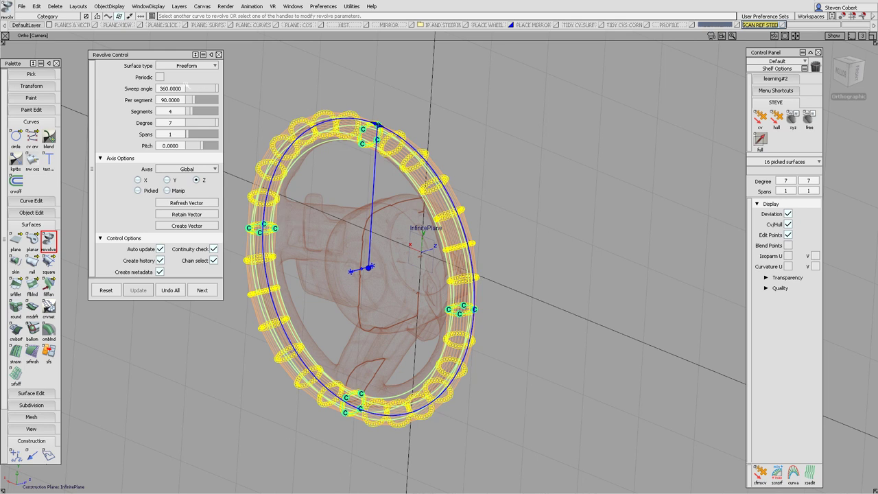
- Hide the CVs and hulls of the revolved surfaces, turn off the continuity check and close the Revolve options
click(789, 224)
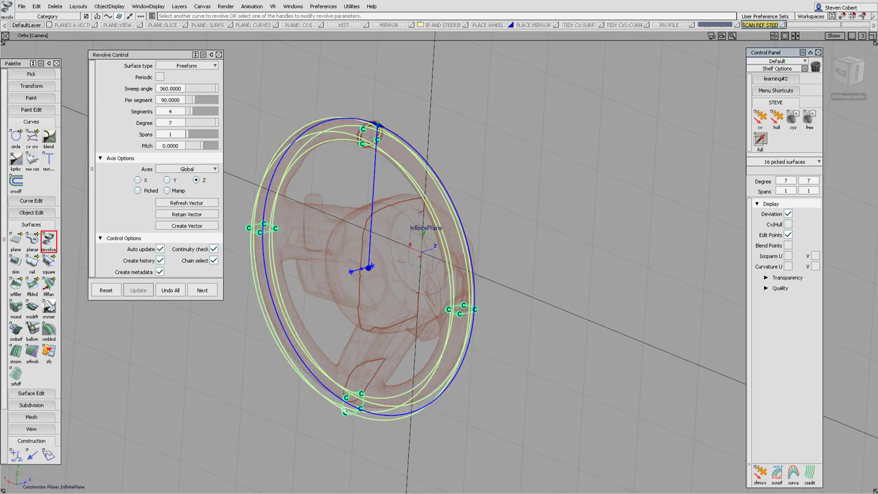
click(213, 249)
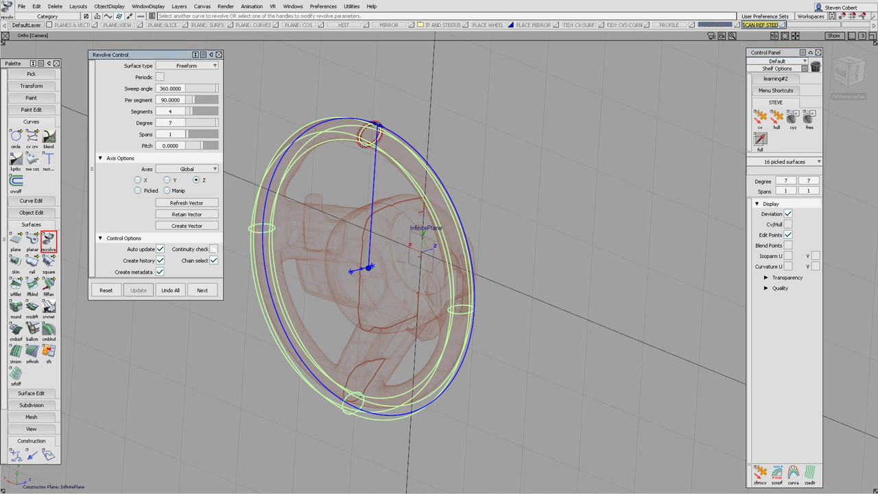
click(218, 54)
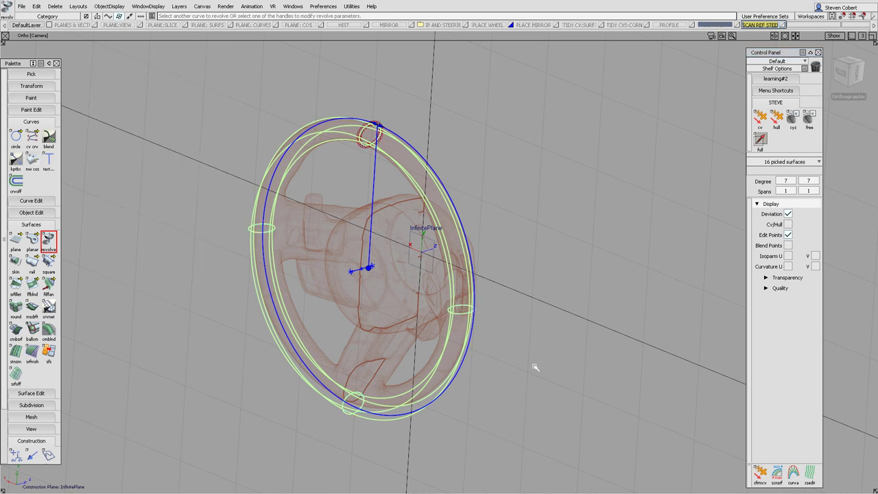
- Change the X cross section step to 20 mm in the Cross Section Editor
click(810, 474)
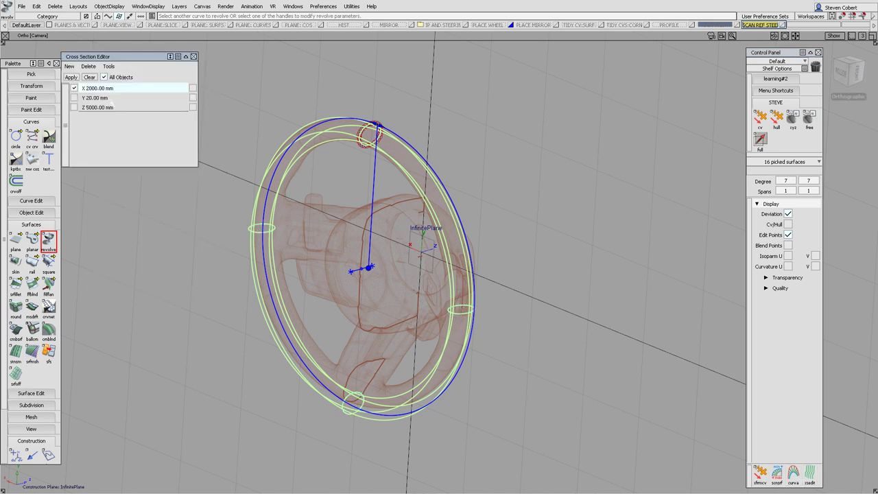
double_click(107, 88)
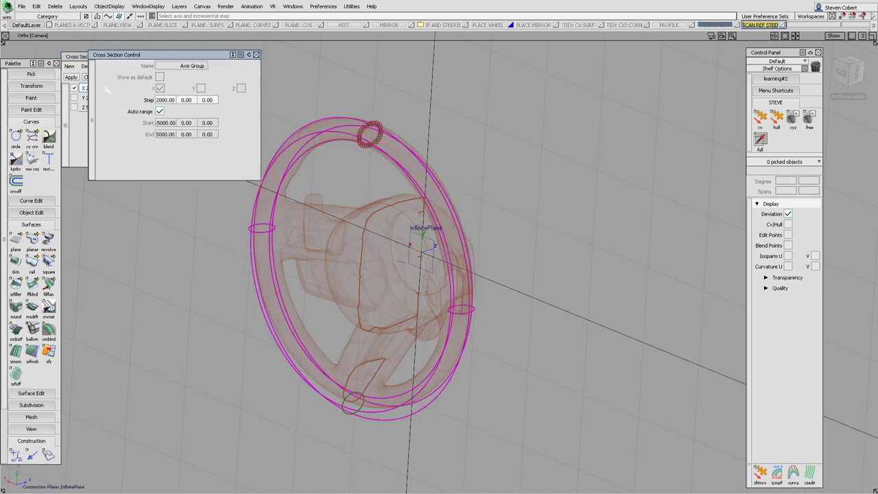
double_click(167, 100)
text(20)
key(Return)
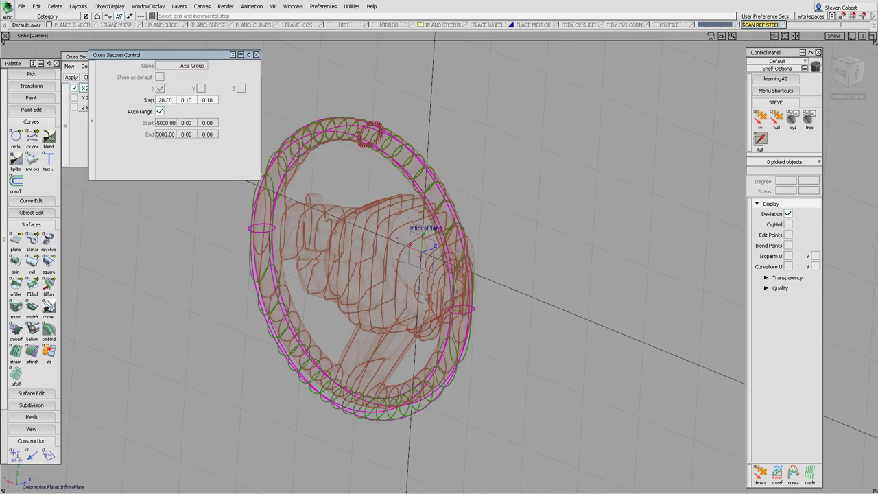
click(256, 54)
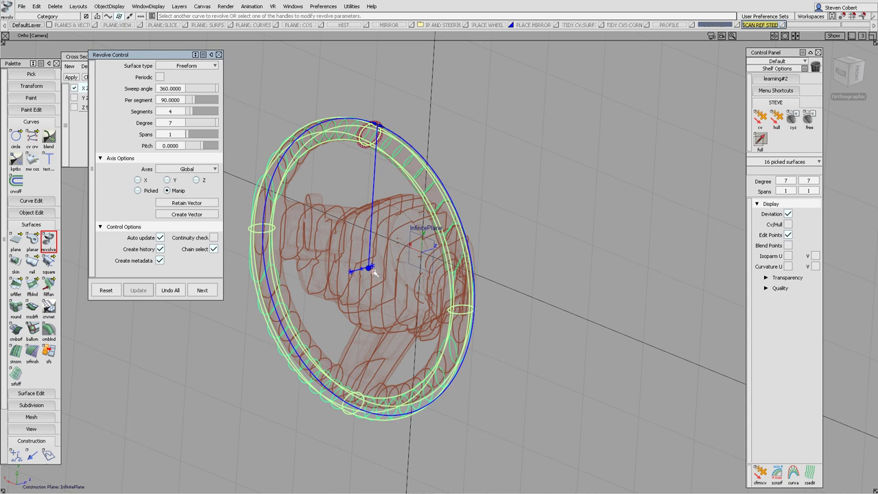
- Shift the revolve centre to a radius of about 181.7 mm to fit the scanned rim, and enable the Y 20.00 mm cross sections
drag(370, 268, 371, 262)
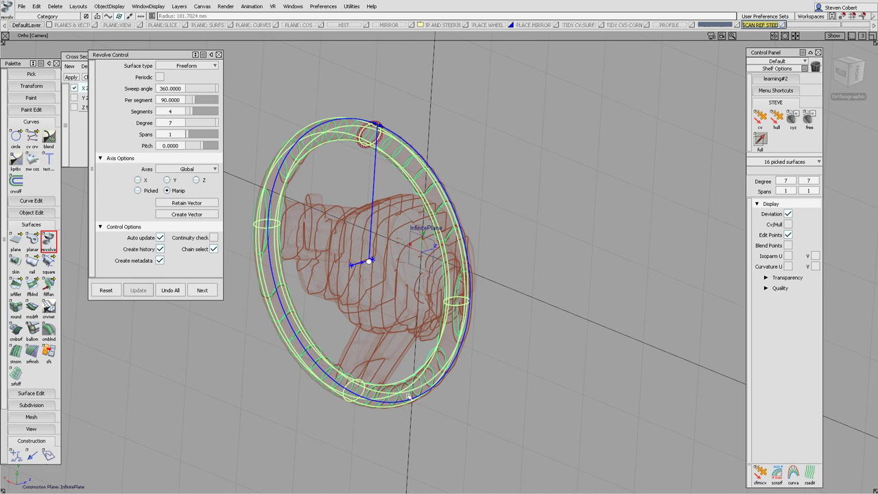
alt+shift+drag(408, 397, 512, 310)
drag(154, 54, 140, 207)
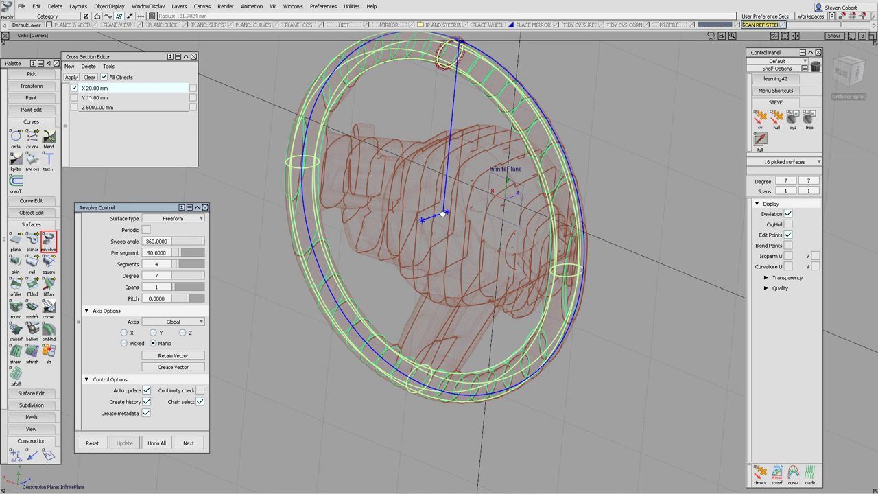
click(74, 97)
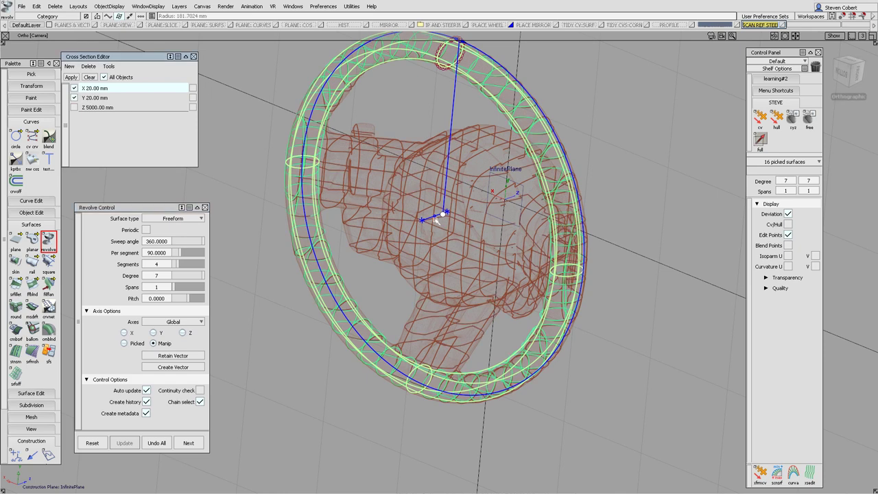
- Check the revolved rim against the scan sections and retain the adjusted revolve axis as a construction vector
alt+shift+drag(576, 301, 488, 288)
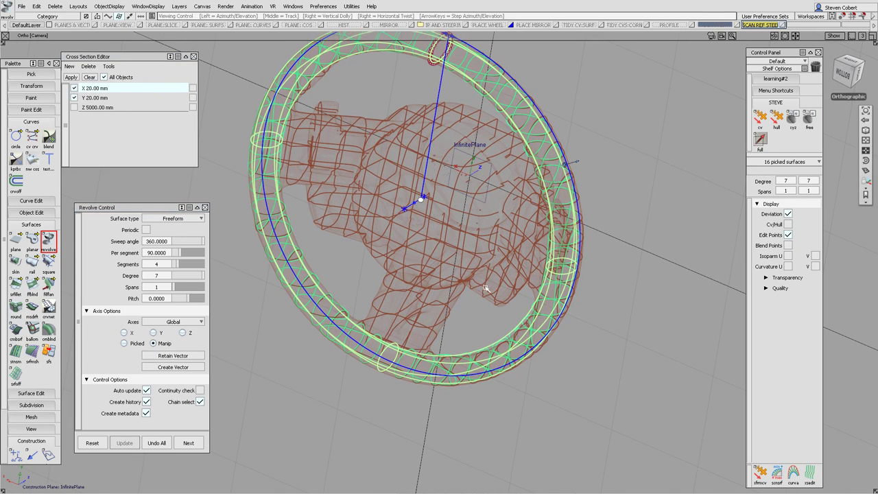
alt+shift+middle_drag(486, 283, 491, 318)
alt+shift+drag(492, 317, 503, 291)
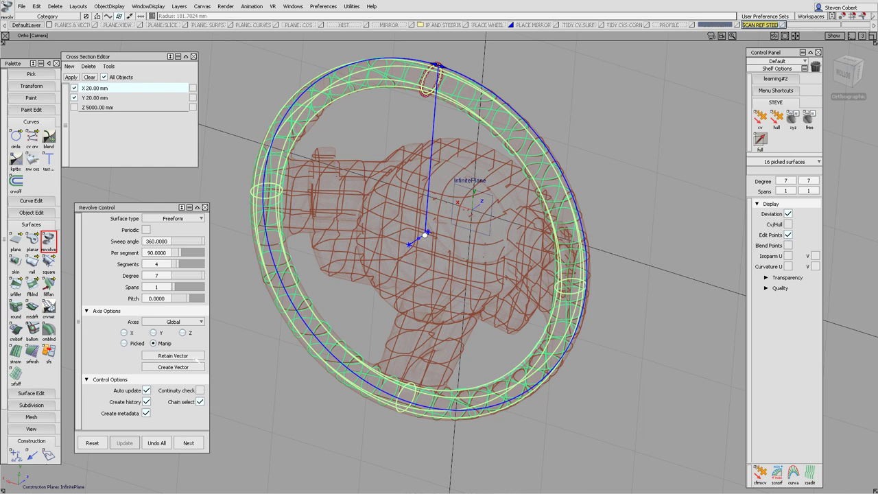
click(193, 356)
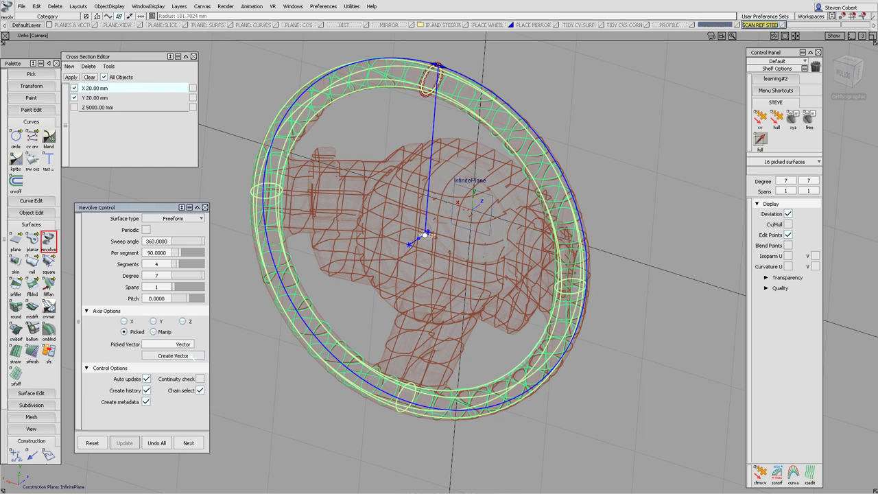
- Select the revolve vector together with the four profile curves and move them about 0.94 mm along X, finishing with nothing selected
ctrl+shift+drag(376, 273, 377, 330)
drag(382, 225, 434, 258)
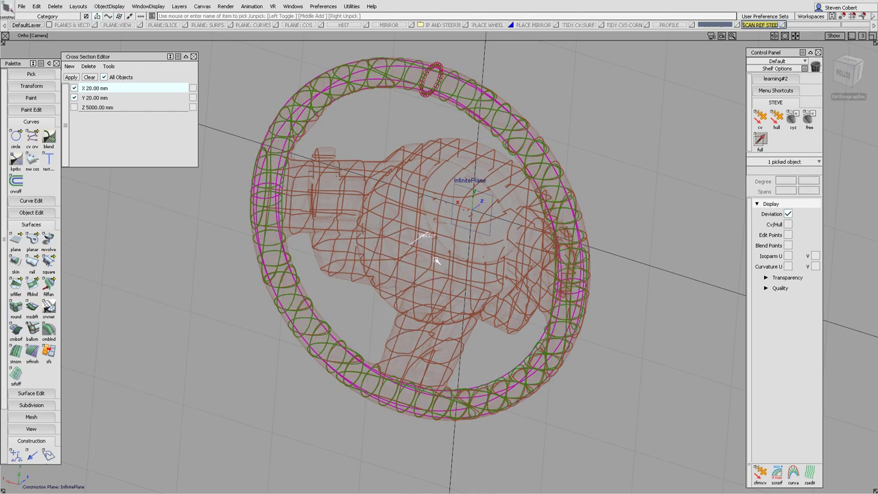
ctrl+shift+drag(440, 140, 472, 146)
drag(452, 59, 399, 117)
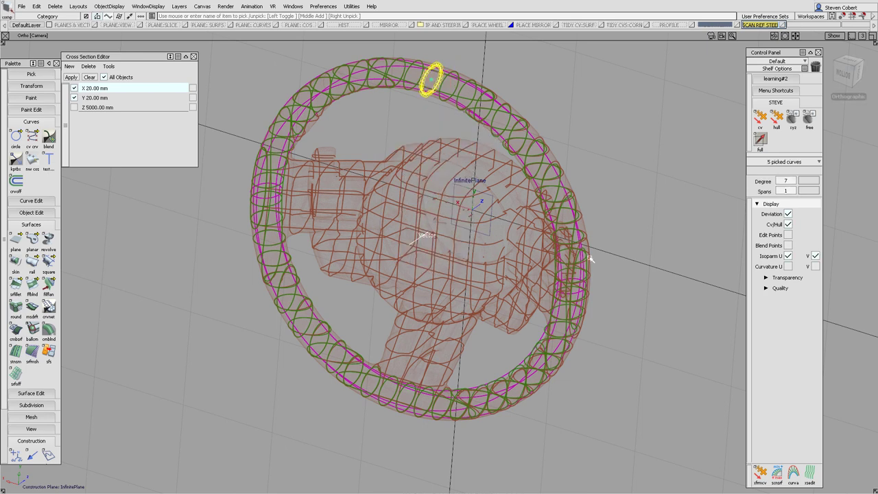
ctrl+shift+middle_drag(617, 282, 663, 335)
mouse_move(673, 342)
mouse_down()
mouse_move(686, 337)
mouse_move(624, 352)
mouse_move(675, 343)
mouse_up()
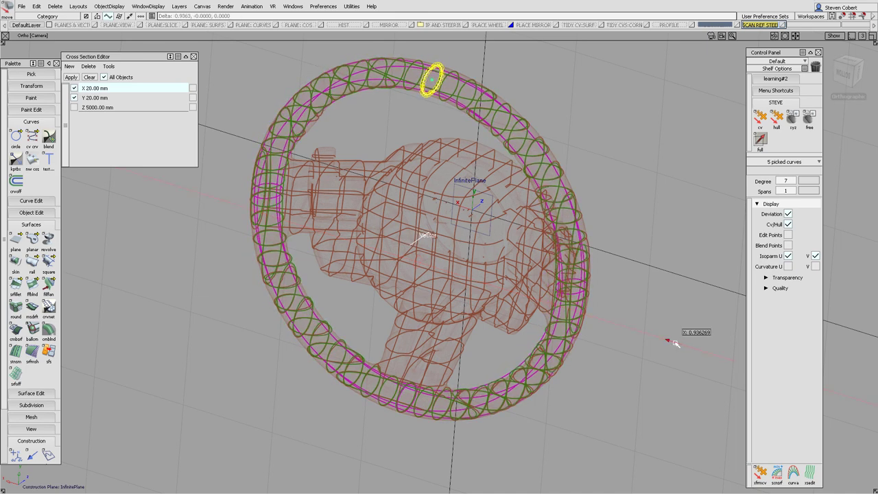
alt+shift+drag(542, 334, 409, 341)
alt+shift+middle_drag(408, 341, 385, 359)
ctrl+shift+drag(332, 328, 254, 309)
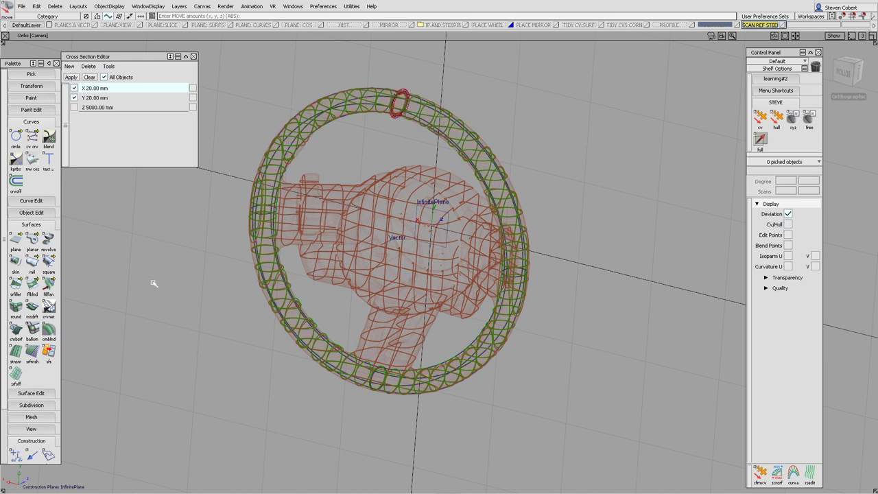
- Create a deviation map comparing the revolved rim surfaces with the steering wheel scan mesh
click(31, 225)
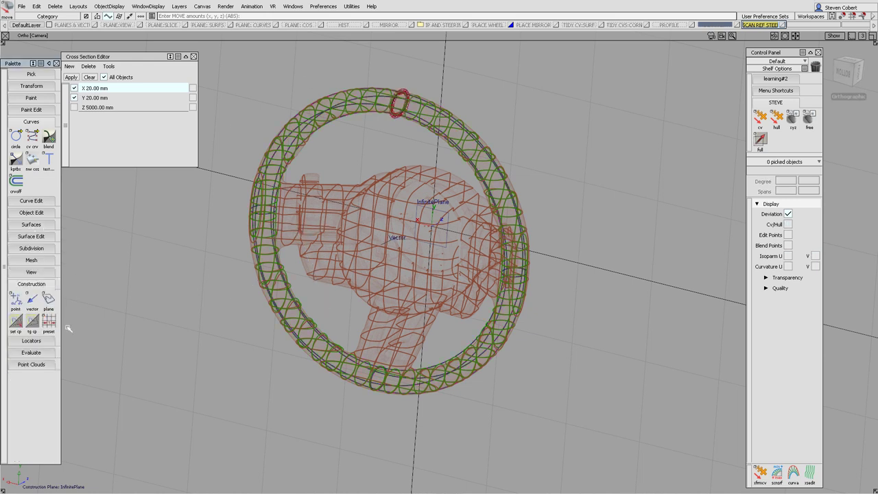
click(40, 353)
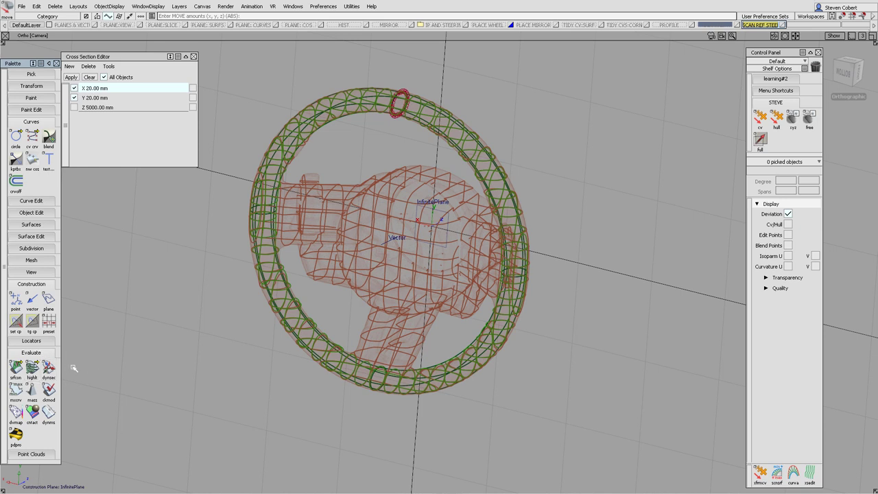
click(16, 412)
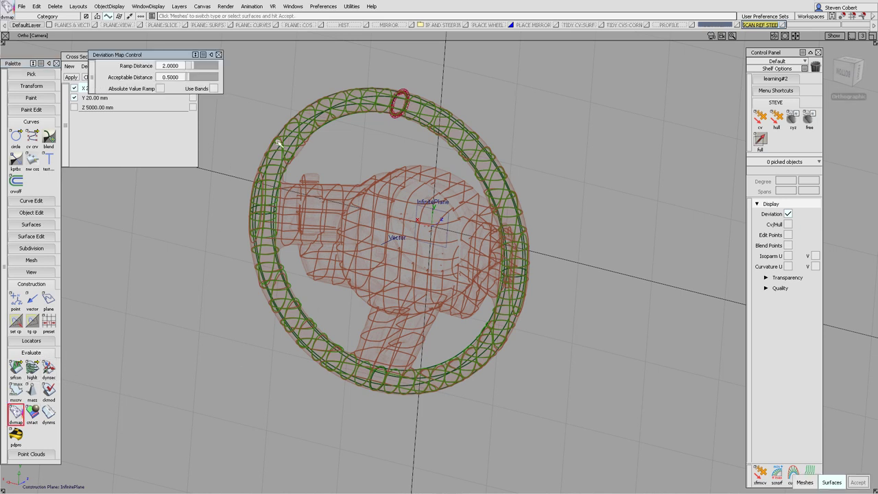
drag(278, 91, 549, 400)
key(Return)
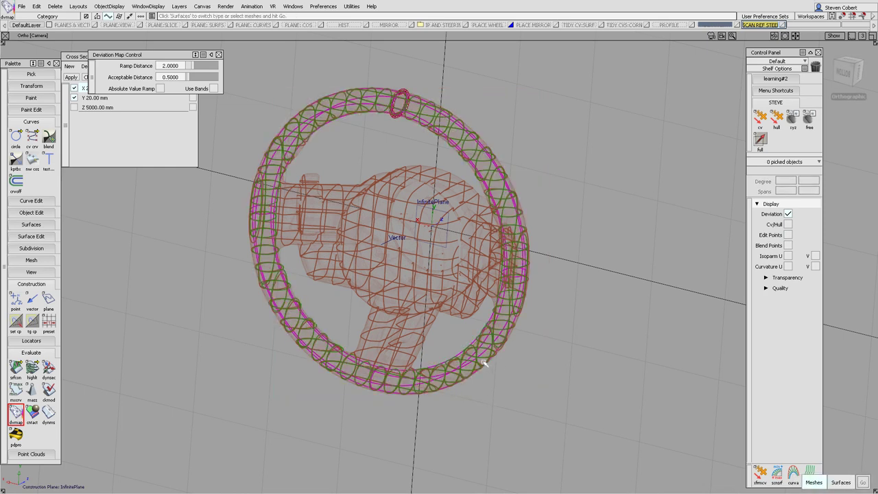
click(430, 309)
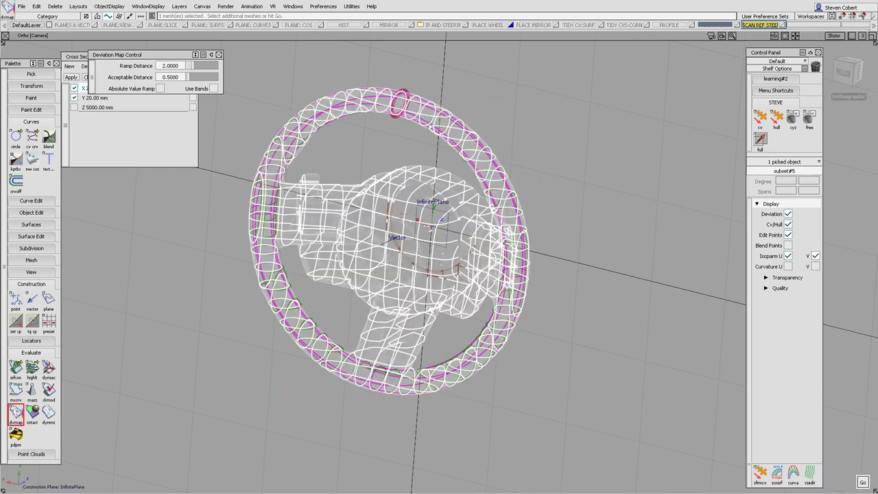
key(Return)
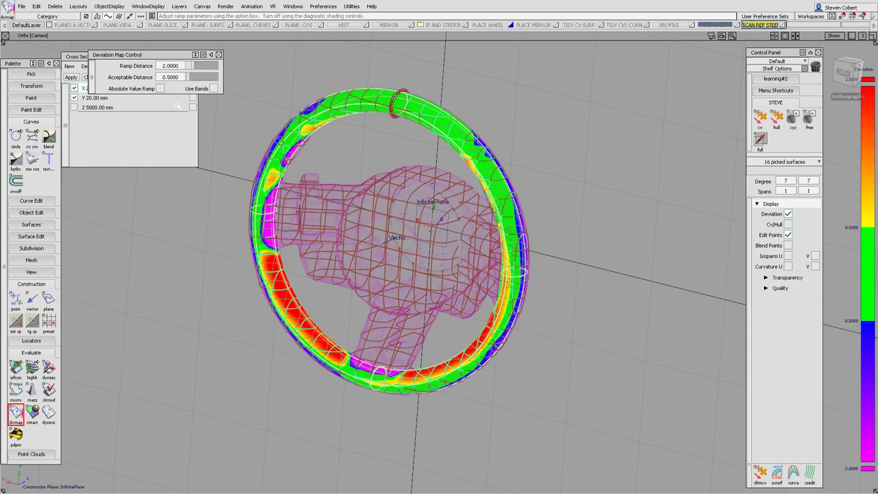
- Set the deviation map's acceptable distance to 1.0 and inspect the rim from other angles
alt+shift+drag(345, 198, 405, 261)
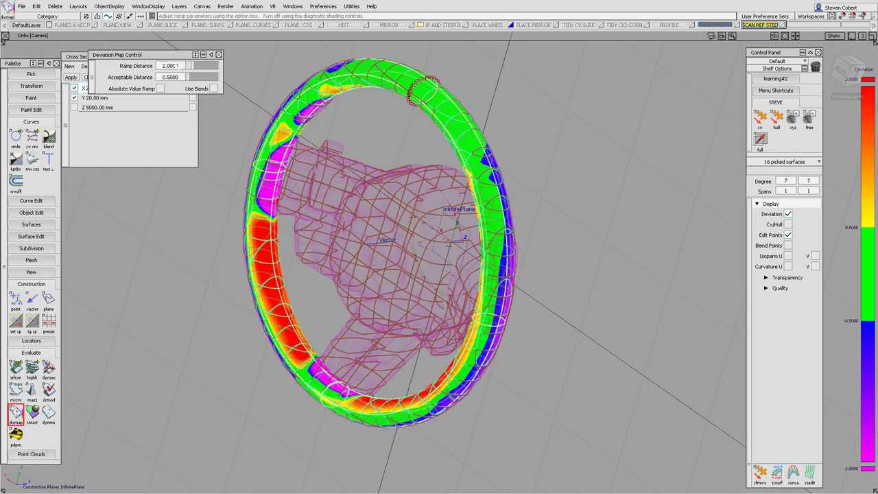
click(177, 76)
drag(179, 77, 165, 77)
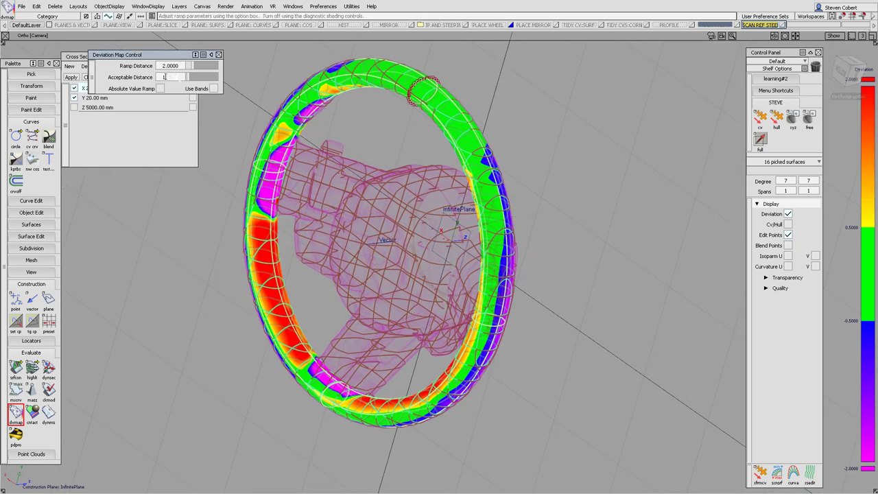
text(1)
key(Return)
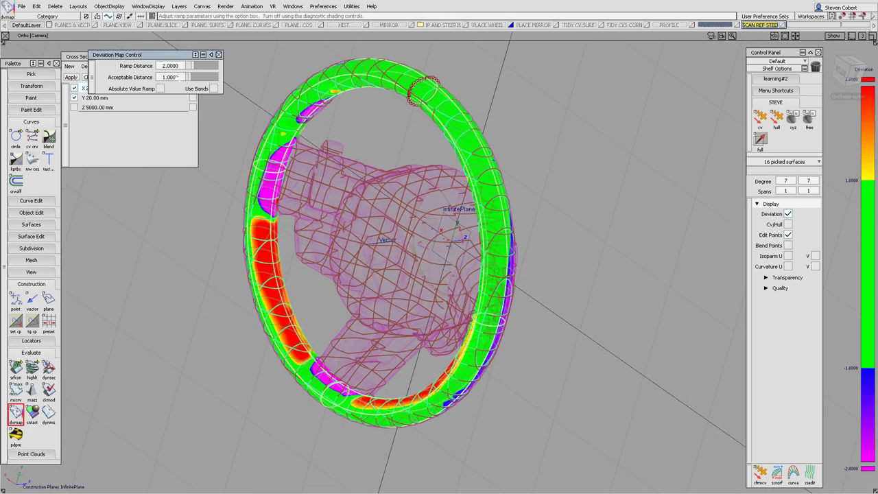
alt+shift+drag(380, 298, 459, 234)
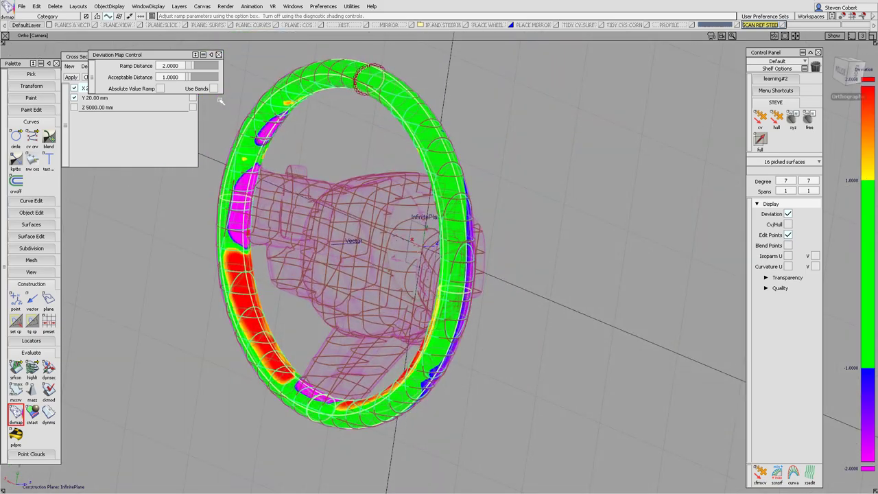
- Set the deviation map's acceptable distance to 2.0 and ramp distance to 5.0, then inspect the rim from another angle
click(177, 77)
text(2)
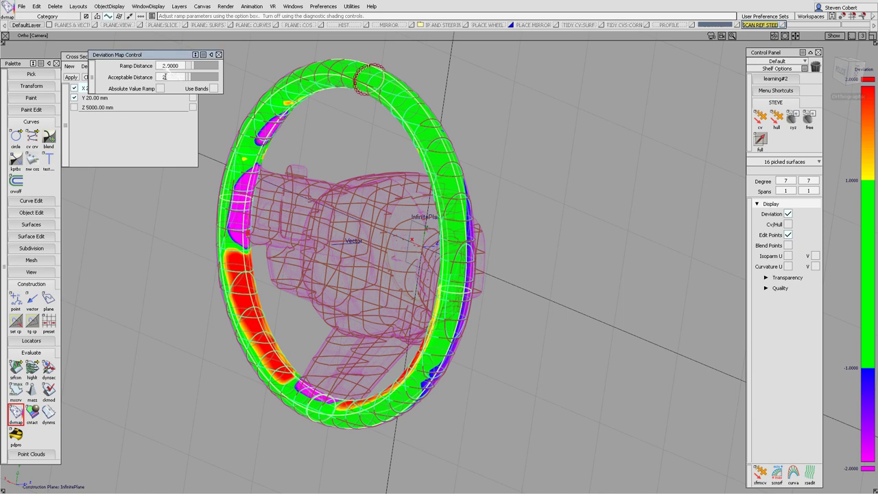
key(Return)
text(5)
key(Return)
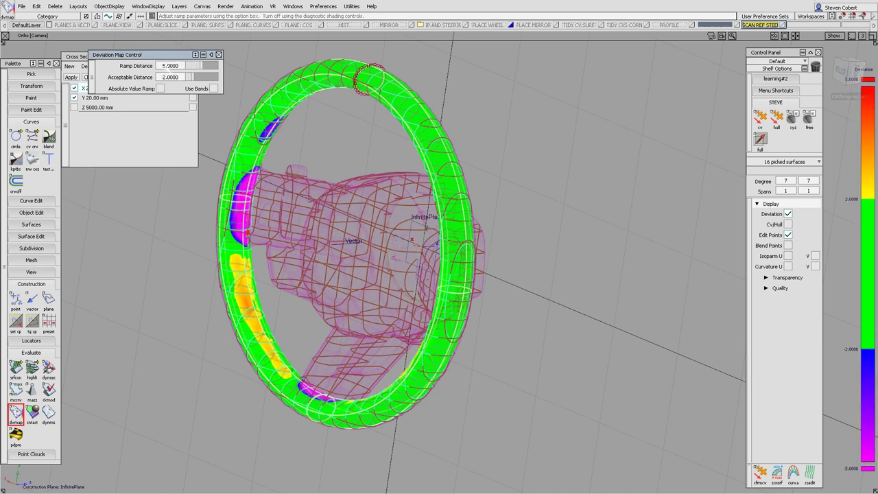
alt+shift+drag(385, 263, 405, 243)
- Turn off the diagnostic shading and clear the selection of the rim surfaces
key(ctrl+d)
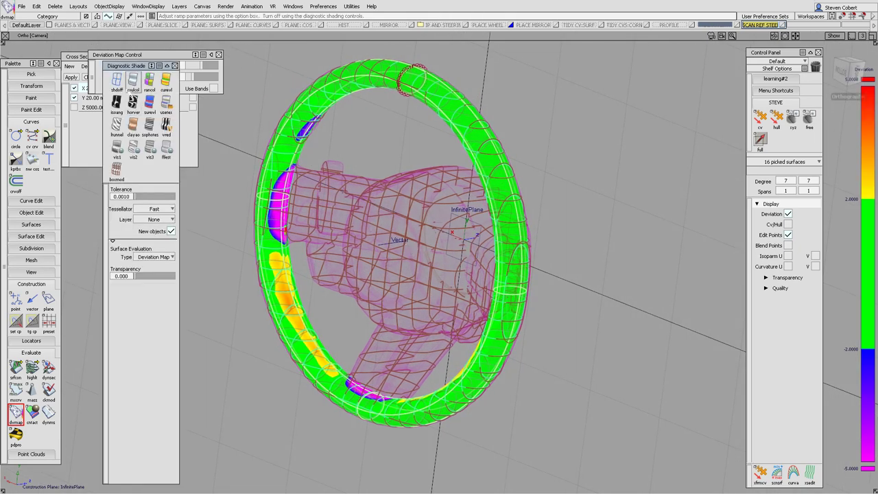
click(117, 81)
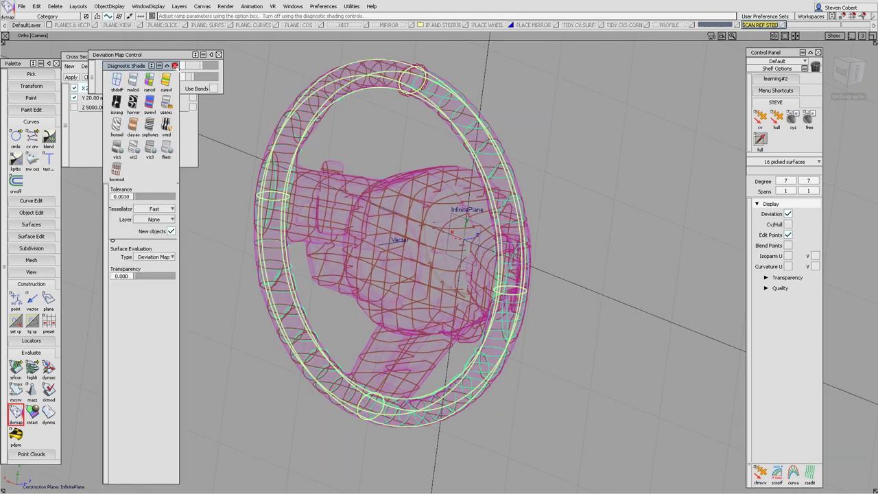
click(174, 65)
ctrl+shift+drag(435, 281, 402, 260)
alt+shift+middle_drag(402, 260, 439, 291)
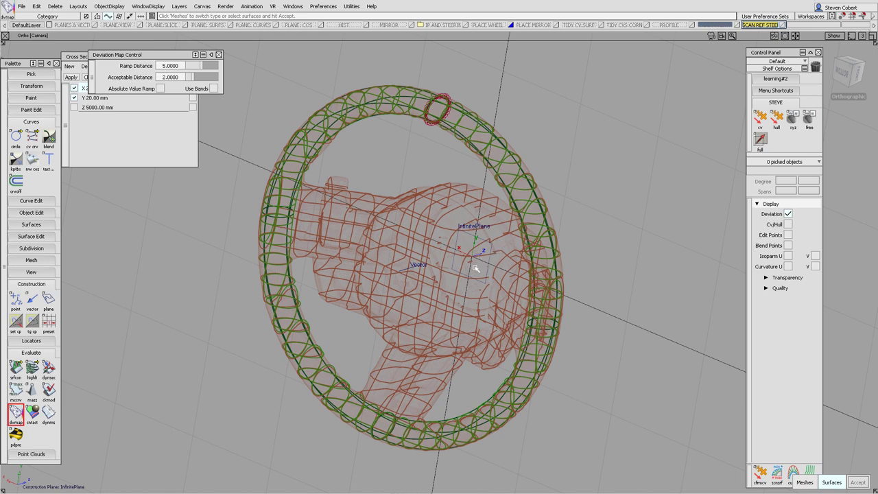
- Delete the existing construction plane near the wheel hub
alt+shift+drag(477, 267, 454, 329)
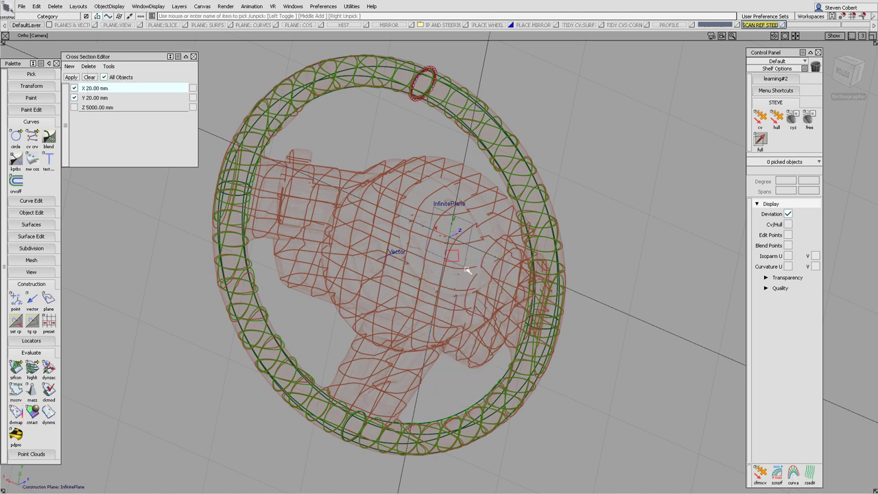
click(468, 271)
key(Delete)
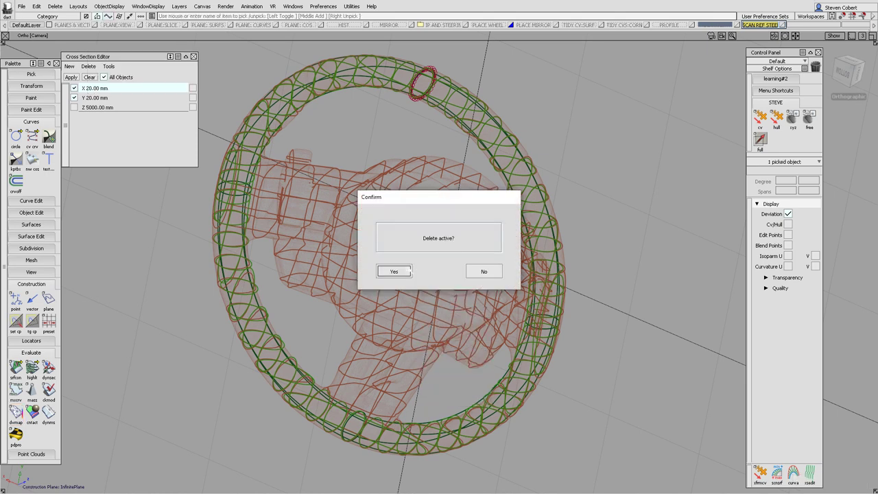
click(405, 271)
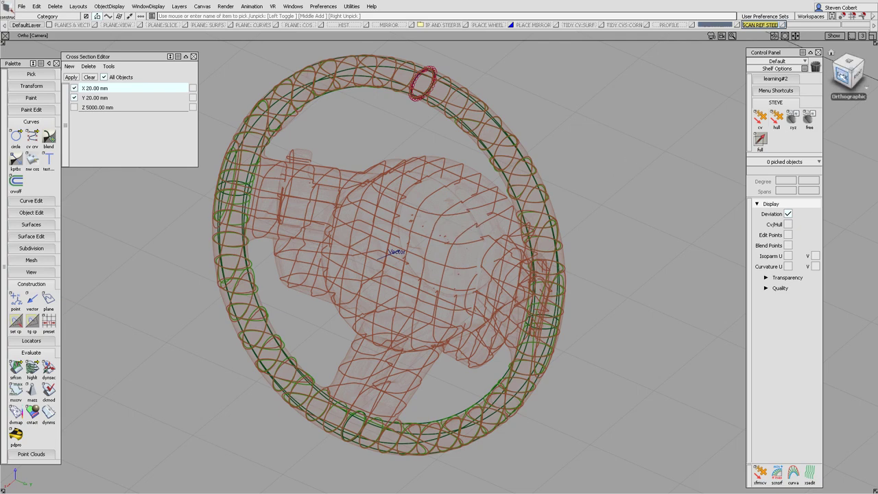
- Create a Geom-type reference plane on the revolve vector at the rim's centre and set it as the construction plane
click(849, 75)
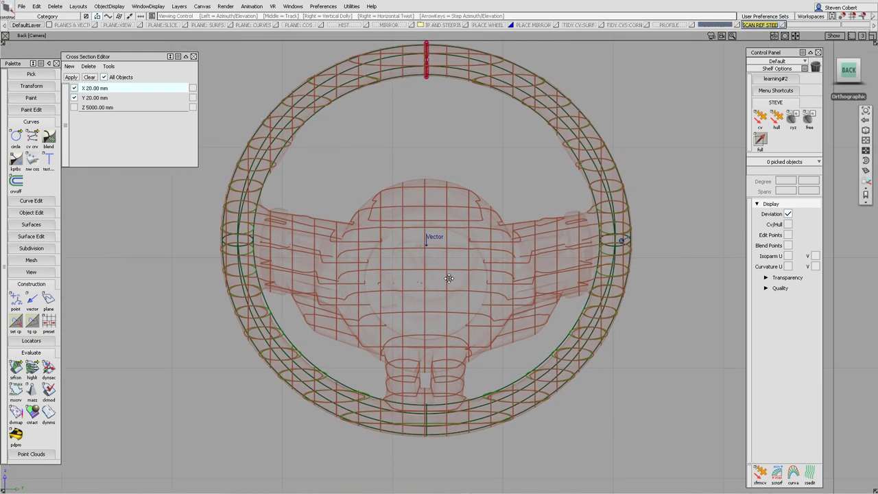
alt+shift+right_drag(460, 263, 466, 235)
alt+shift+middle_drag(451, 249, 457, 254)
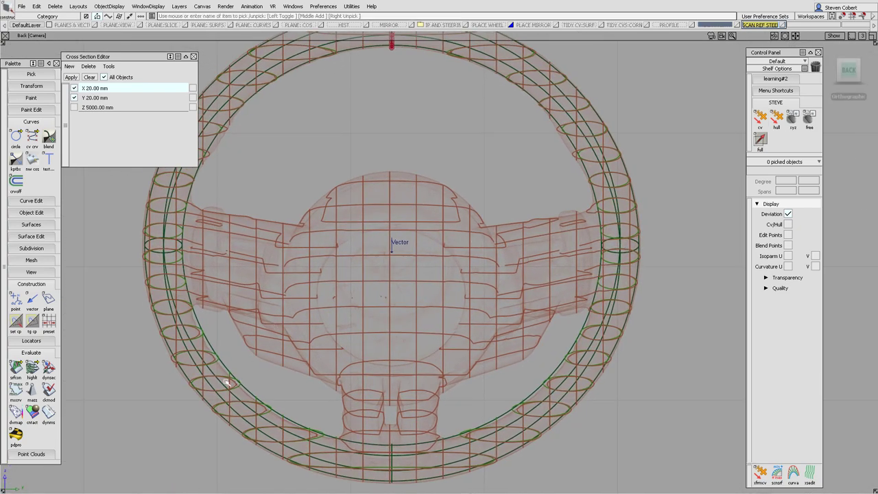
double_click(48, 300)
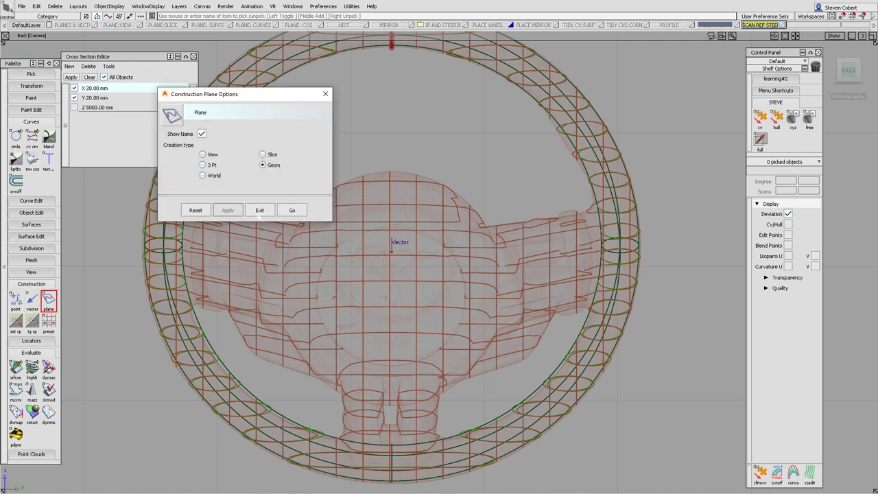
click(292, 210)
click(392, 243)
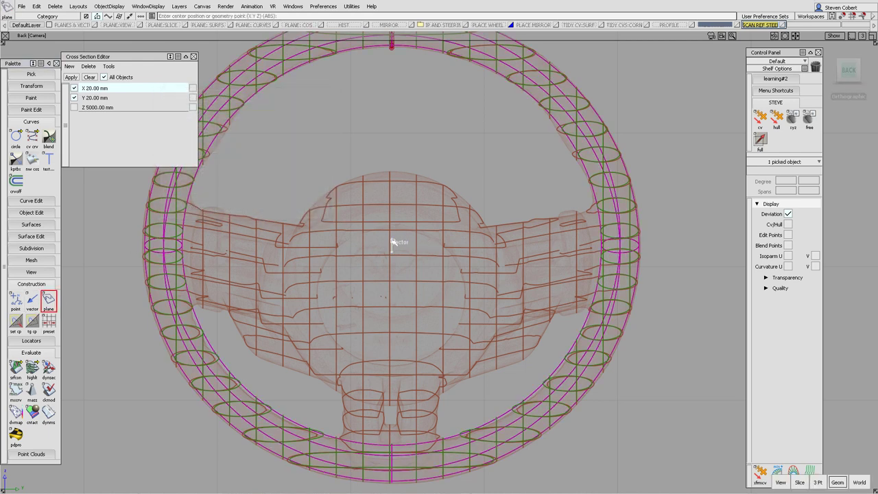
click(392, 243)
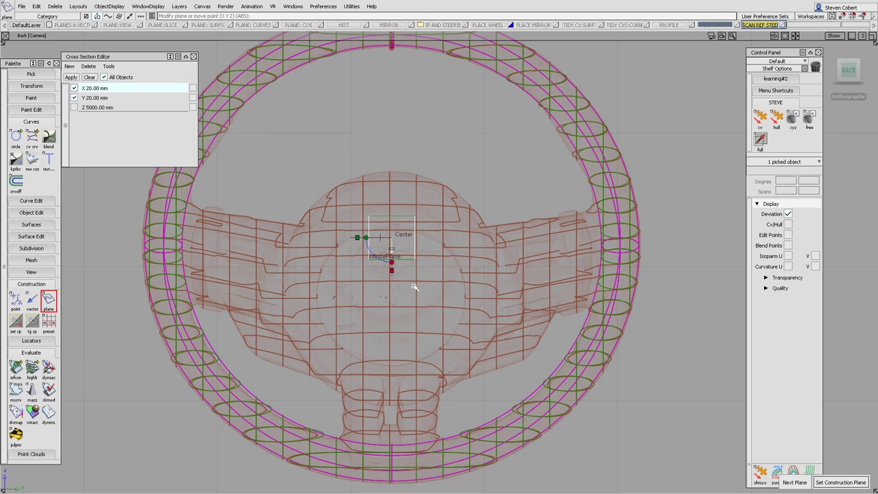
key(space)
alt+shift+drag(415, 237, 451, 227)
alt+shift+middle_drag(453, 230, 415, 284)
alt+shift+drag(416, 284, 423, 275)
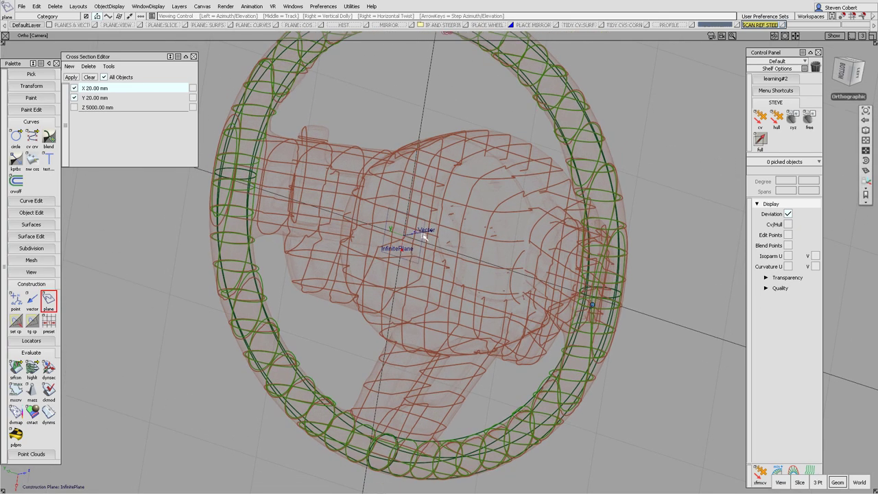
- Clear the X and Y cross sections from all objects and close the Cross Section Editor
alt+shift+right_drag(422, 275, 422, 254)
alt+shift+middle_drag(421, 253, 421, 273)
alt+shift+right_drag(437, 212, 471, 302)
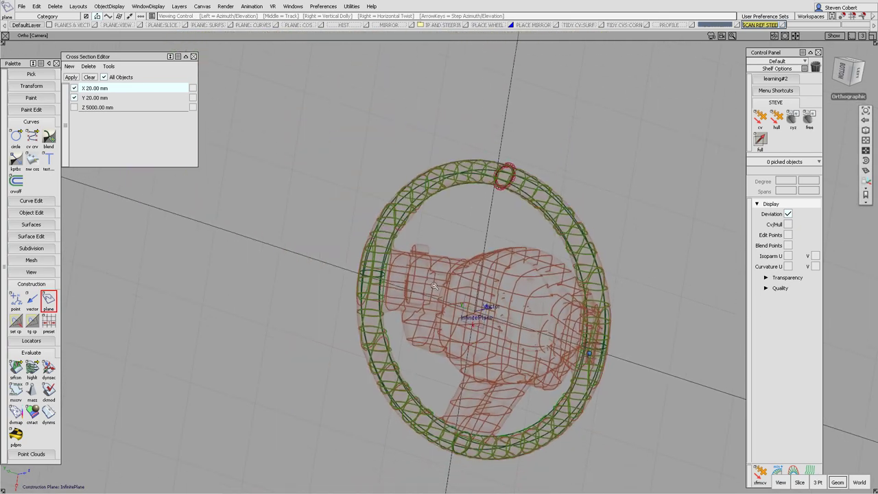
alt+shift+middle_drag(484, 308, 295, 255)
alt+shift+right_drag(395, 251, 348, 287)
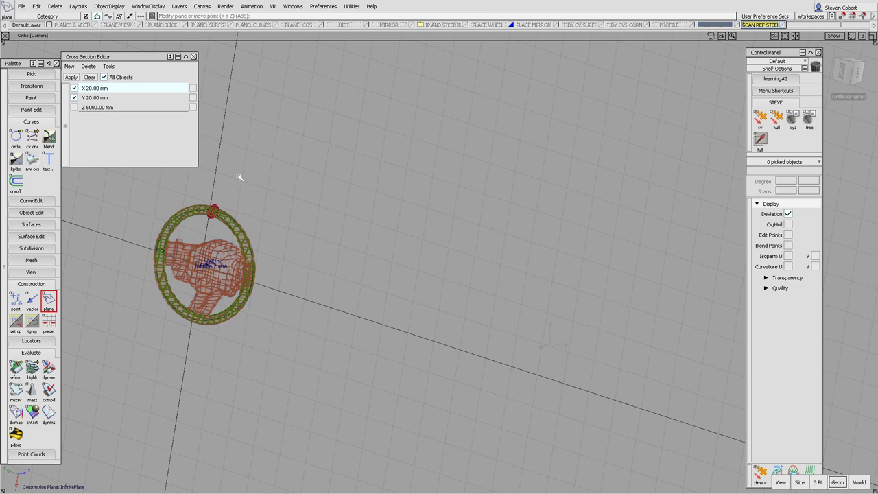
click(104, 77)
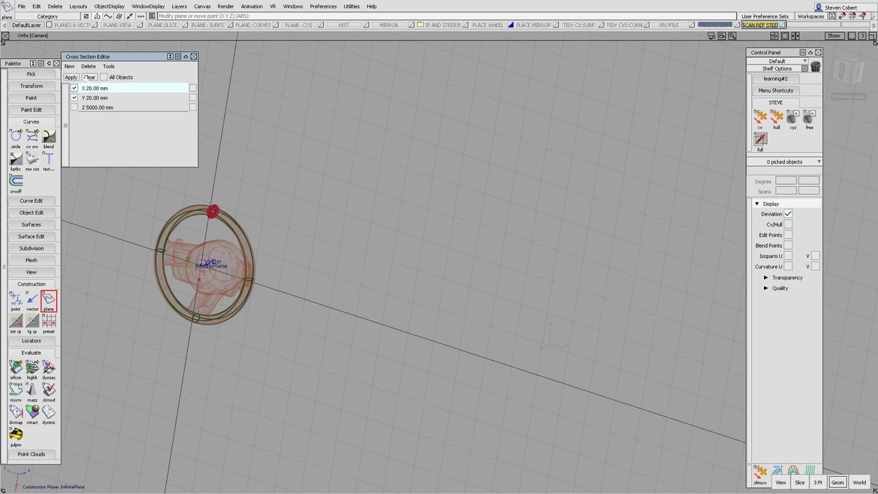
click(88, 77)
click(194, 57)
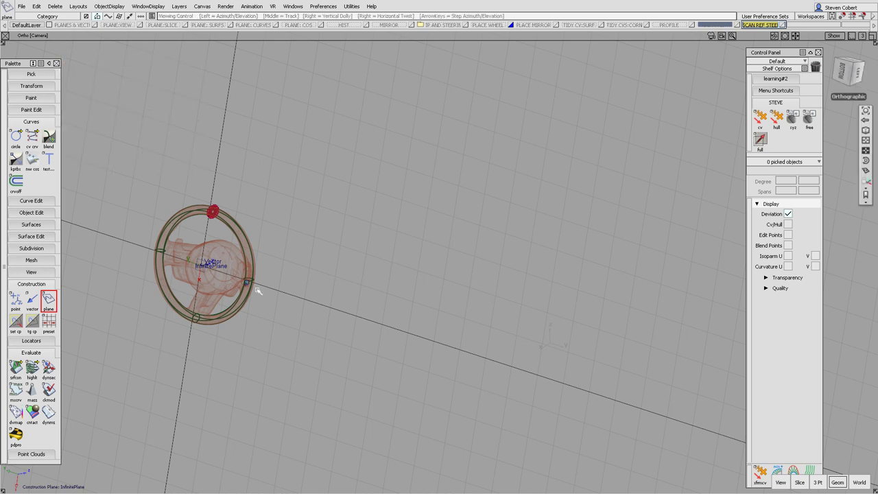
- Examine how the new construction plane and revolve vector sit relative to the rim in the front view and at an angle
alt+shift+drag(254, 290, 349, 280)
alt+shift+middle_drag(349, 280, 345, 278)
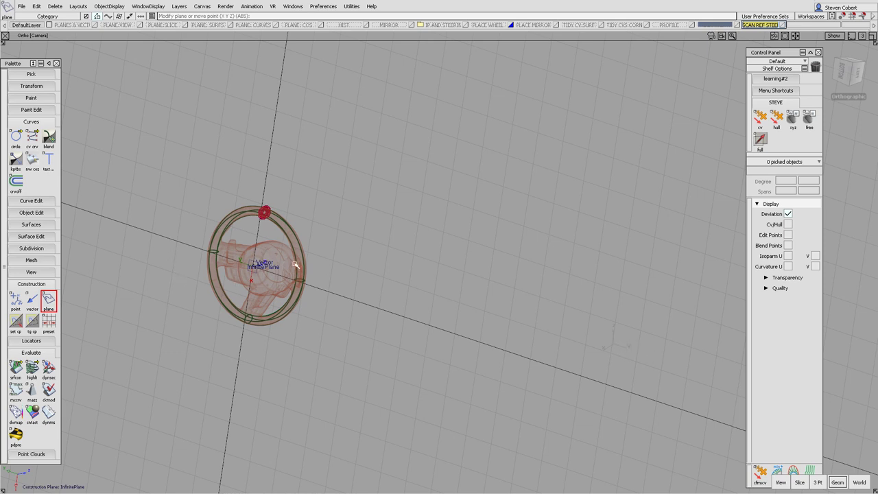
alt+shift+drag(456, 204, 470, 295)
click(850, 63)
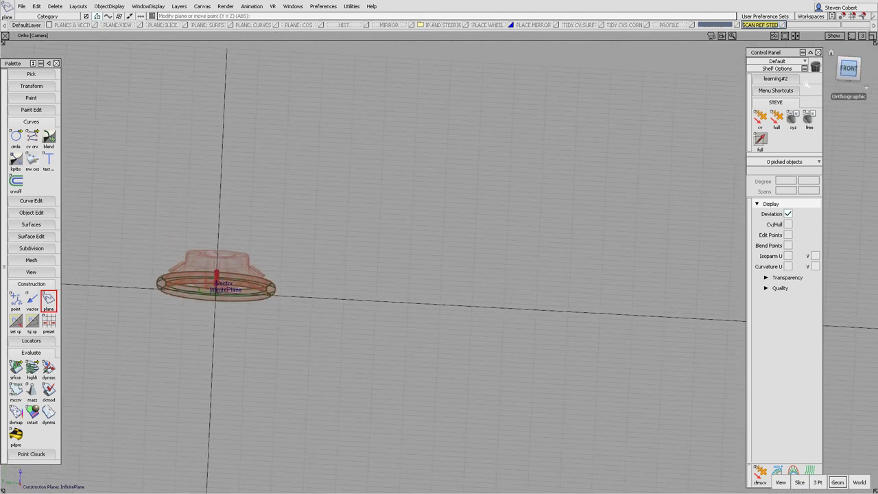
alt+shift+middle_drag(237, 308, 384, 322)
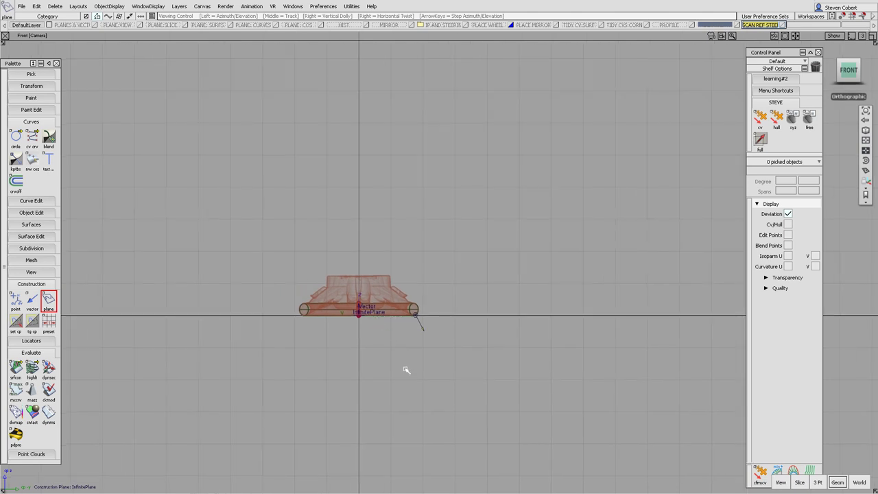
alt+shift+right_drag(405, 371, 382, 255)
alt+shift+middle_drag(298, 321, 404, 329)
alt+shift+right_drag(405, 330, 407, 292)
alt+shift+middle_drag(372, 315, 394, 314)
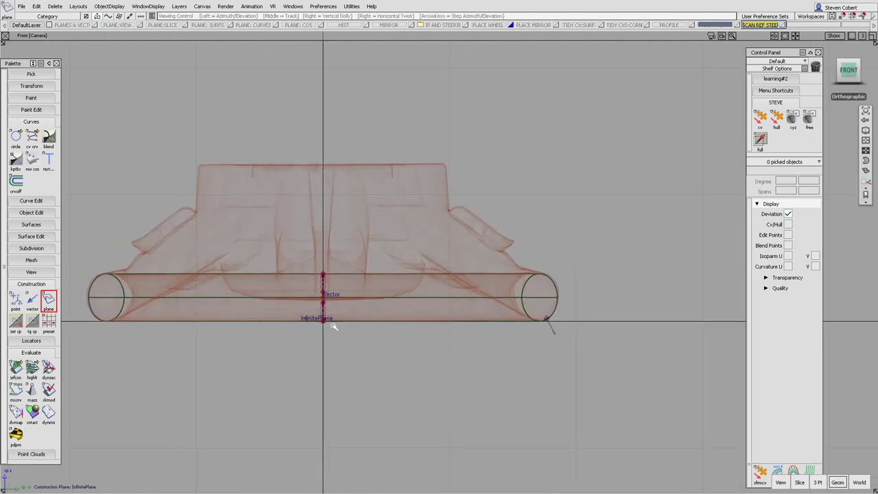
alt+shift+drag(334, 323, 402, 298)
double_click(48, 302)
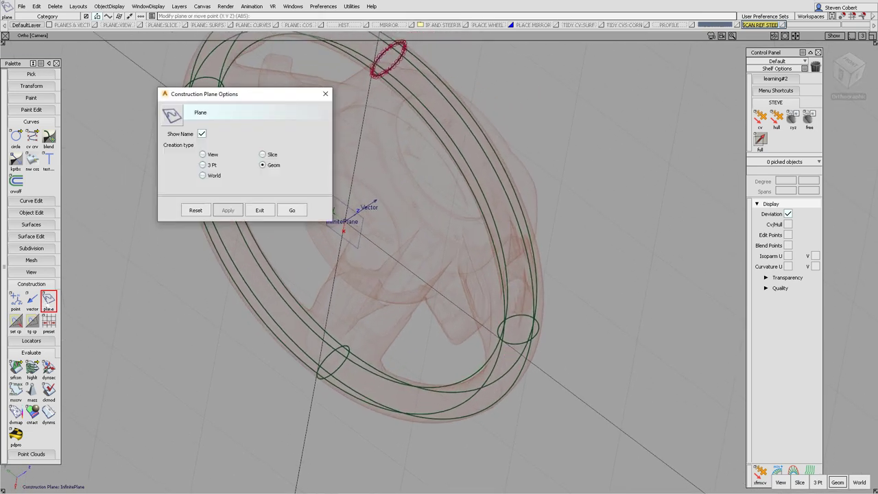
click(215, 176)
click(260, 210)
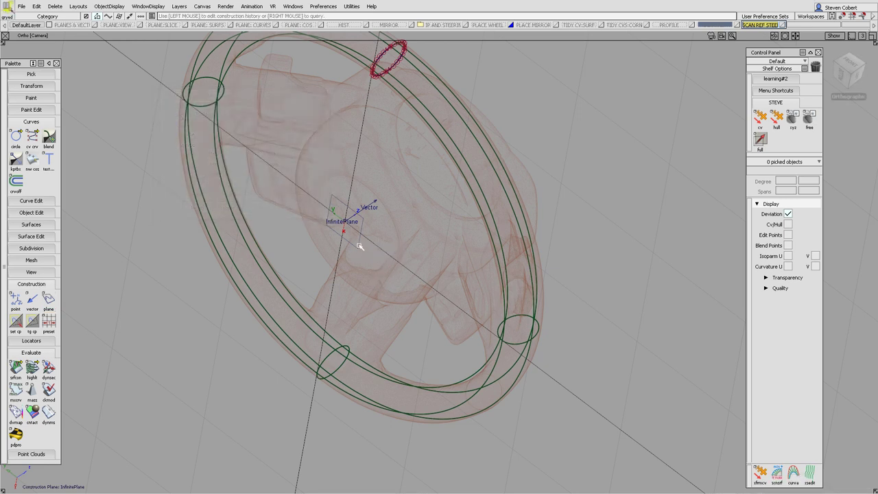
click(357, 245)
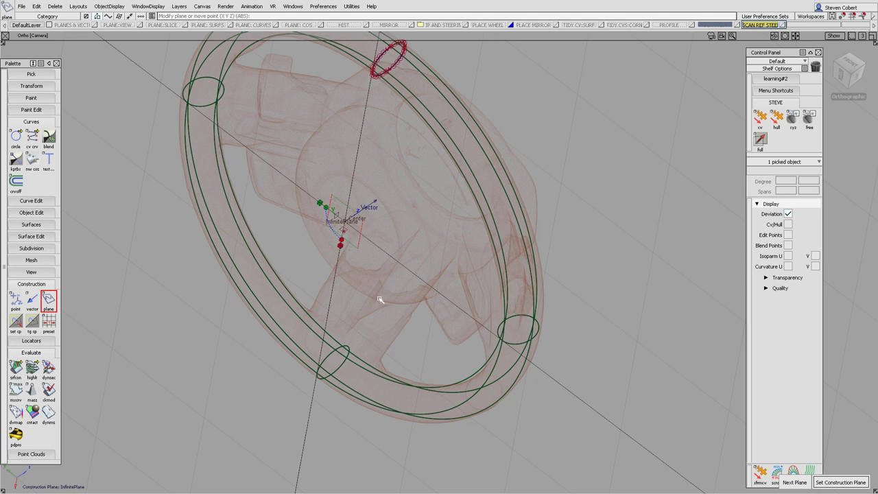
alt+shift+drag(384, 247, 411, 280)
alt+shift+middle_drag(406, 259, 403, 248)
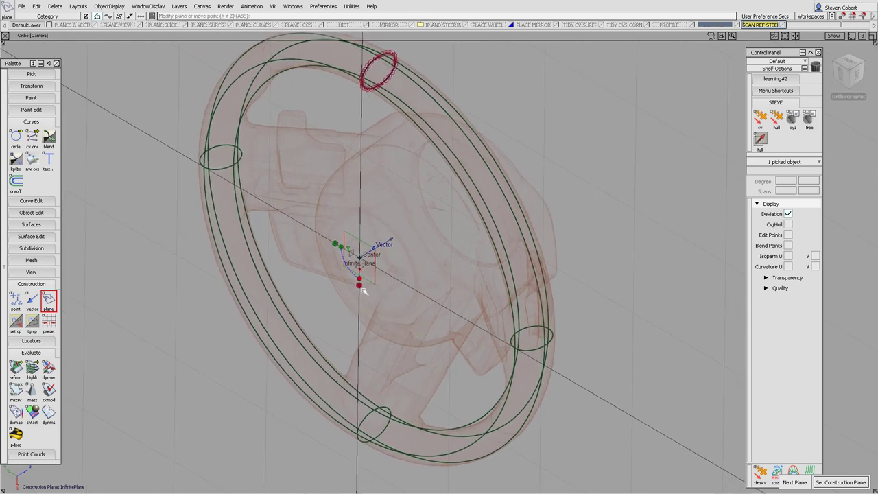
ctrl+shift+drag(177, 341, 177, 306)
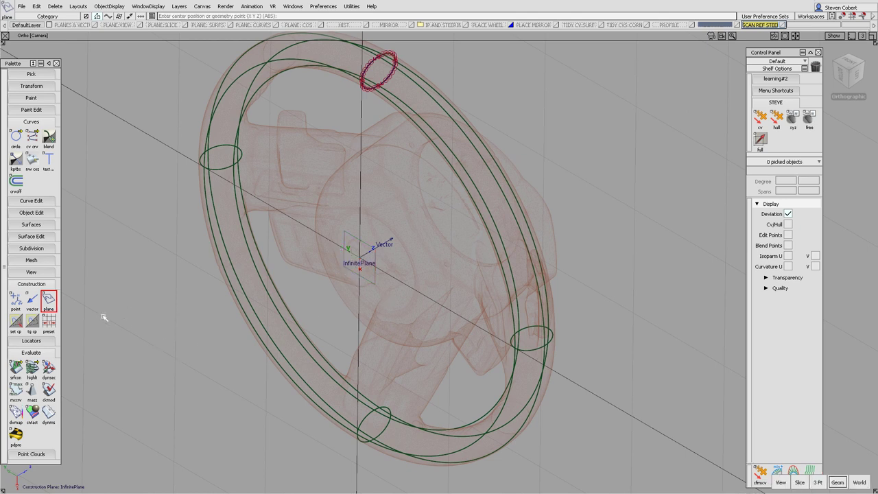
- Place a World-type reference plane at the origin of the current construction plane
double_click(49, 303)
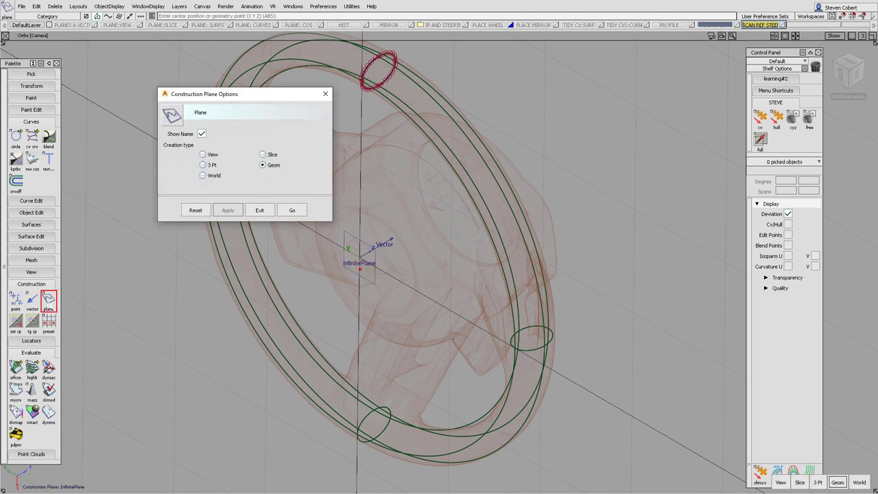
click(292, 210)
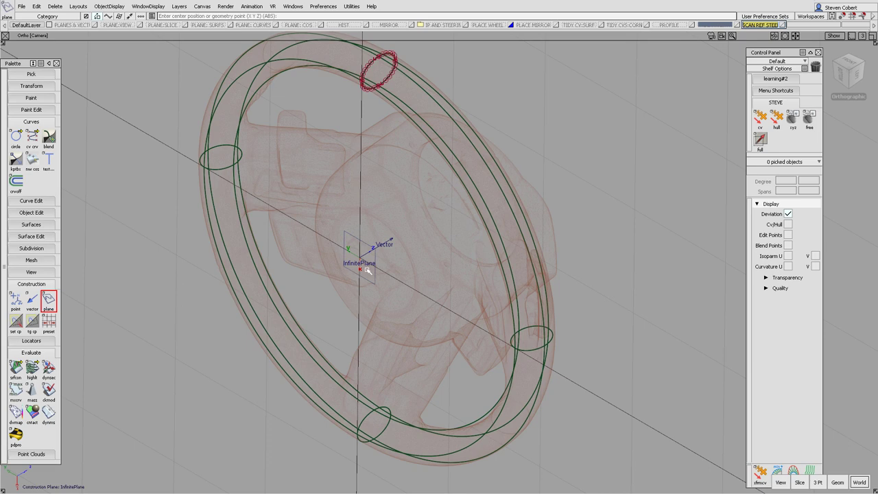
click(359, 254)
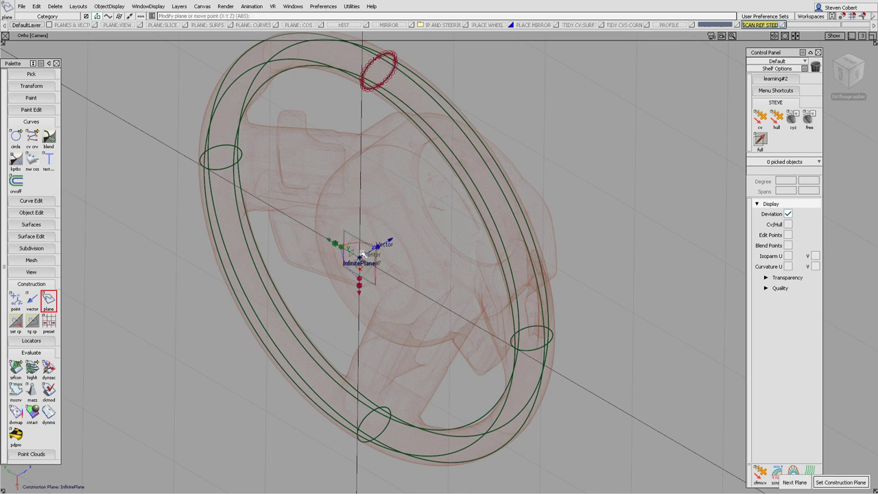
- Rotate the new reference plane 180 degrees about its Z axis and 90 degrees about its Y axis
alt+shift+right_drag(418, 284, 358, 245)
alt+shift+middle_drag(358, 245, 411, 261)
alt+shift+right_drag(410, 261, 448, 245)
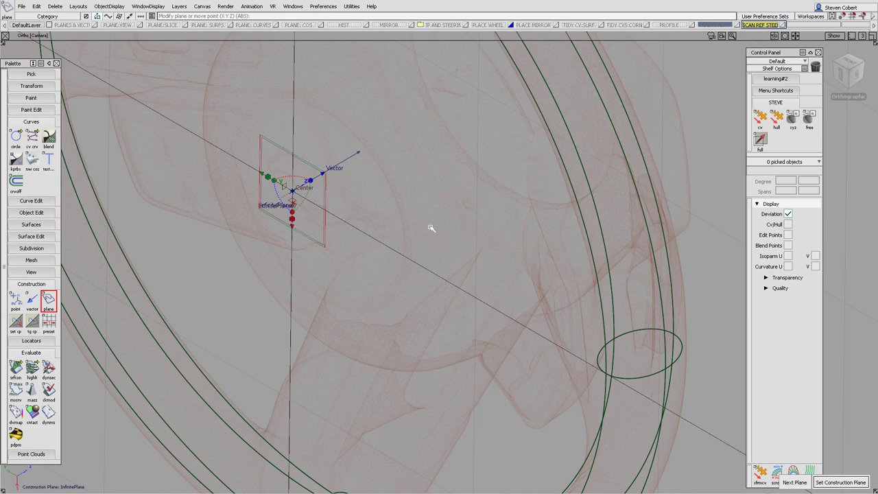
alt+shift+middle_drag(387, 232, 442, 251)
alt+shift+drag(430, 244, 430, 252)
alt+shift+middle_drag(431, 254, 428, 256)
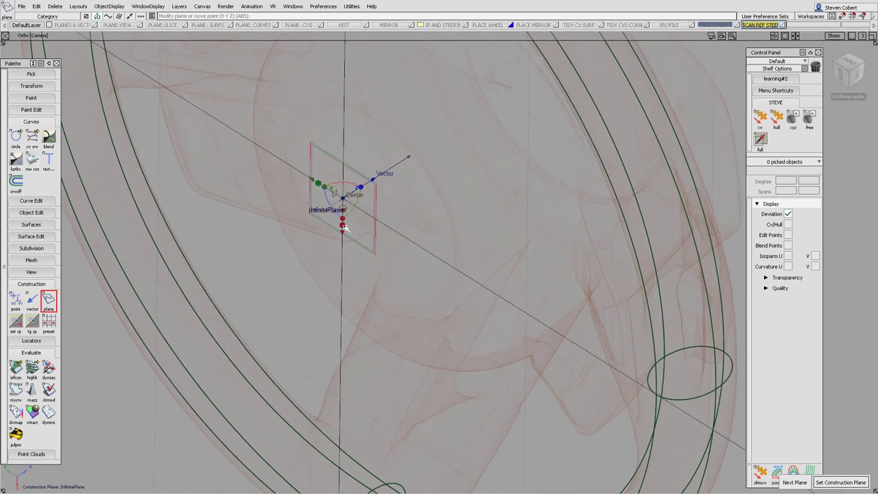
click(326, 199)
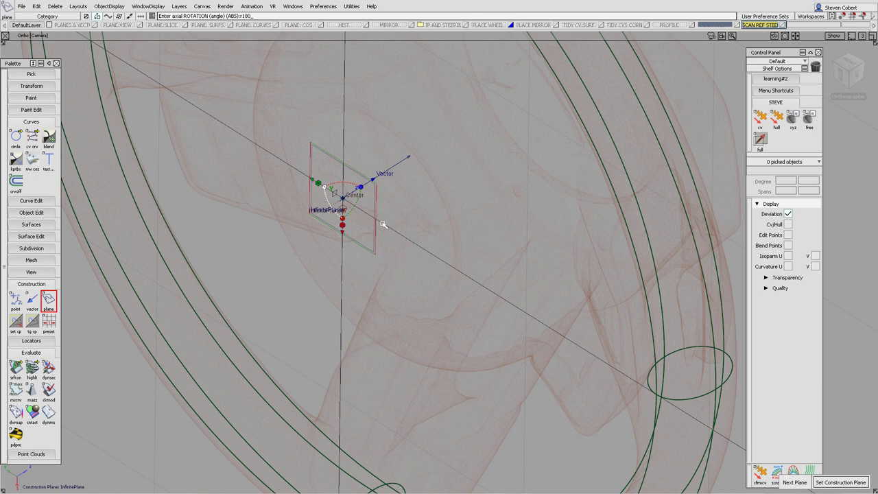
key(Return)
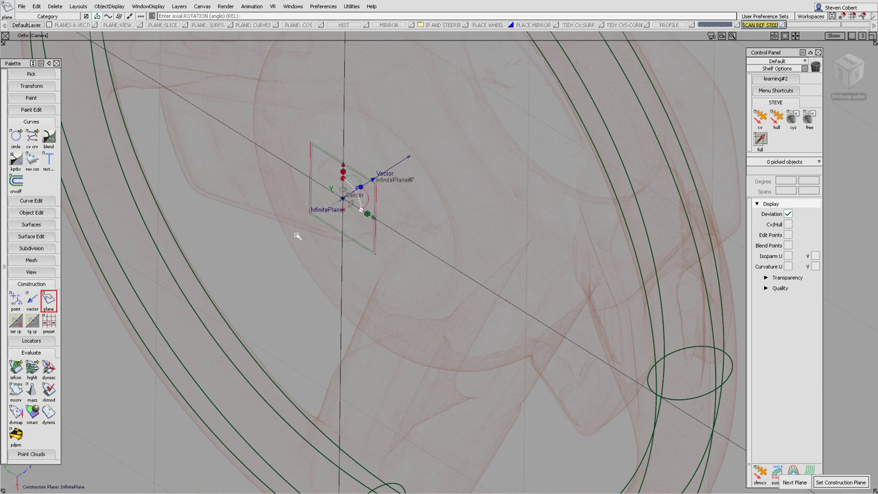
click(352, 176)
text(90)
key(Return)
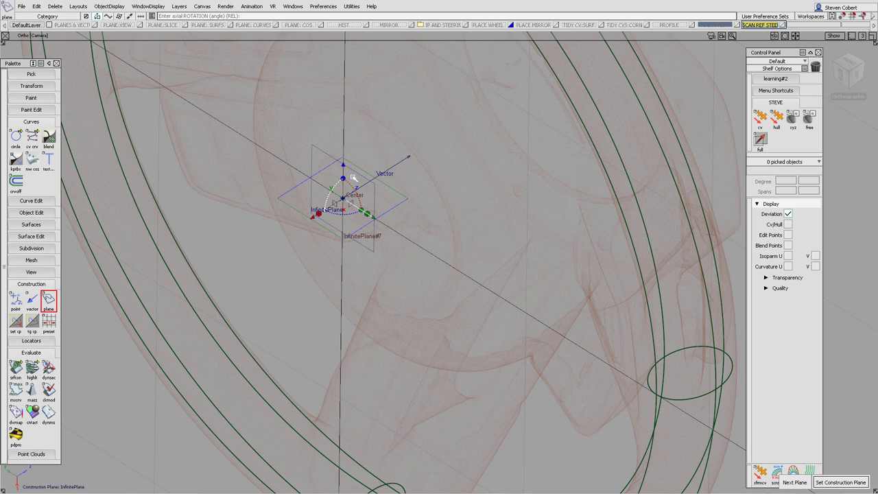
- Set the rotated reference plane as the construction plane and delete the old InfinitePlane
key(space)
ctrl+shift+drag(377, 166, 378, 214)
click(365, 177)
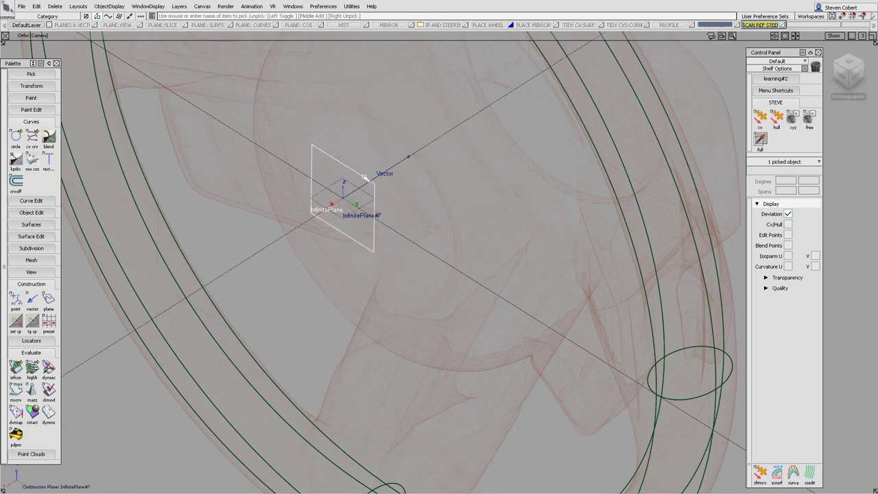
key(Delete)
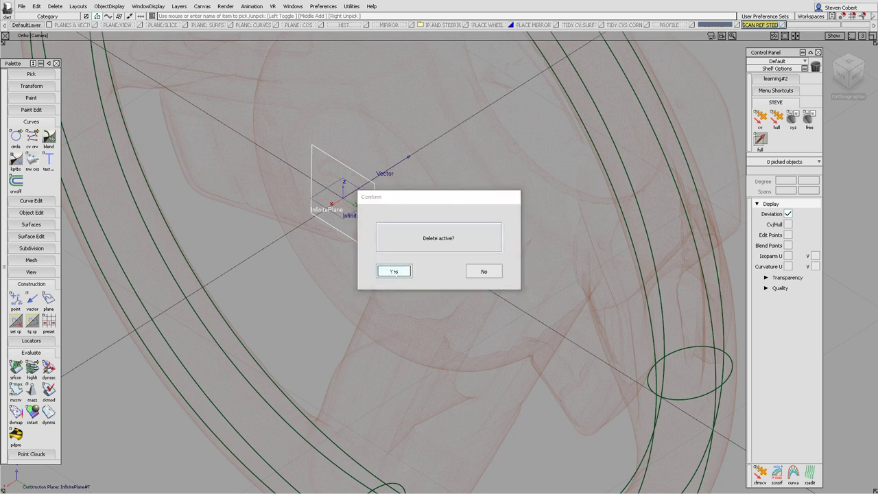
click(393, 272)
- Select the revolve vector and remaining reference plane, open their object information, and compare their coordinates in world and construction plane space
ctrl+shift+right_drag(392, 271, 393, 272)
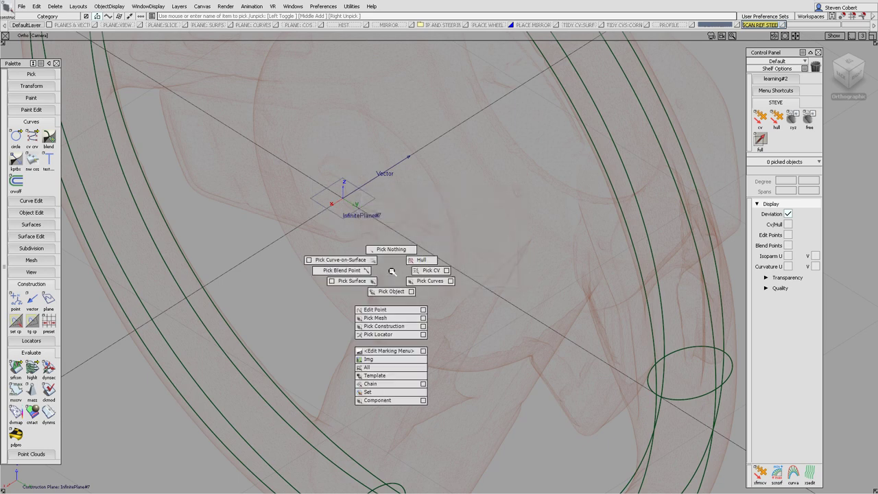
ctrl+shift+drag(392, 271, 401, 327)
ctrl+shift+right_drag(403, 326, 402, 327)
drag(407, 144, 349, 218)
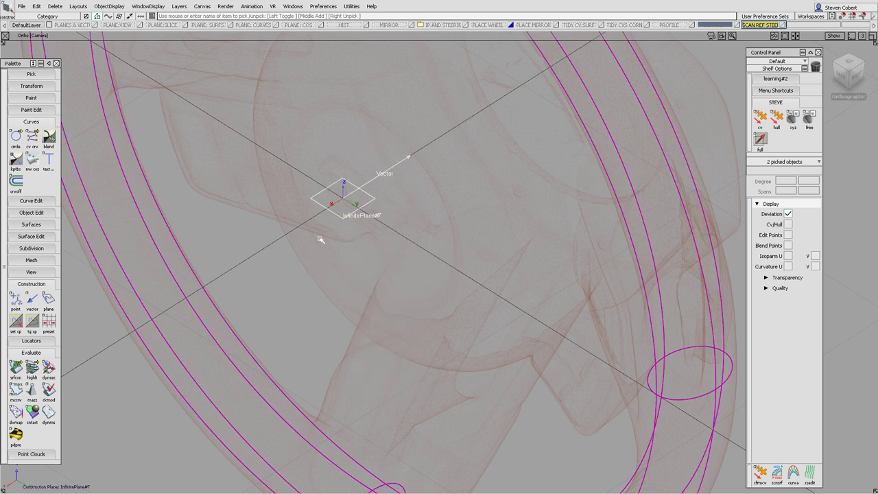
key(ctrl+5)
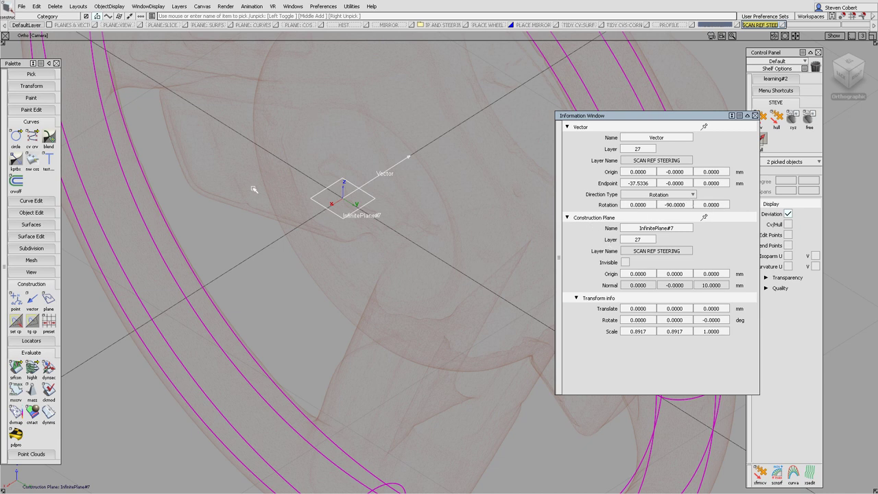
ctrl+shift+middle_drag(430, 236, 433, 312)
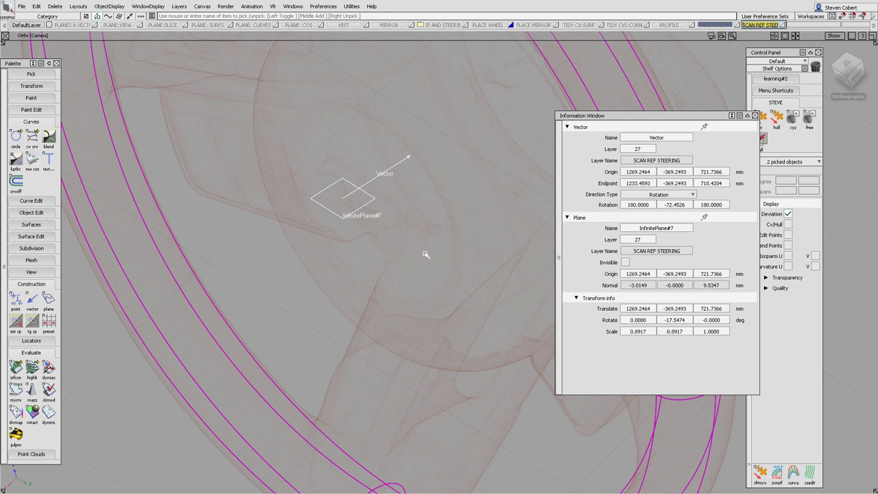
ctrl+shift+drag(408, 276, 415, 348)
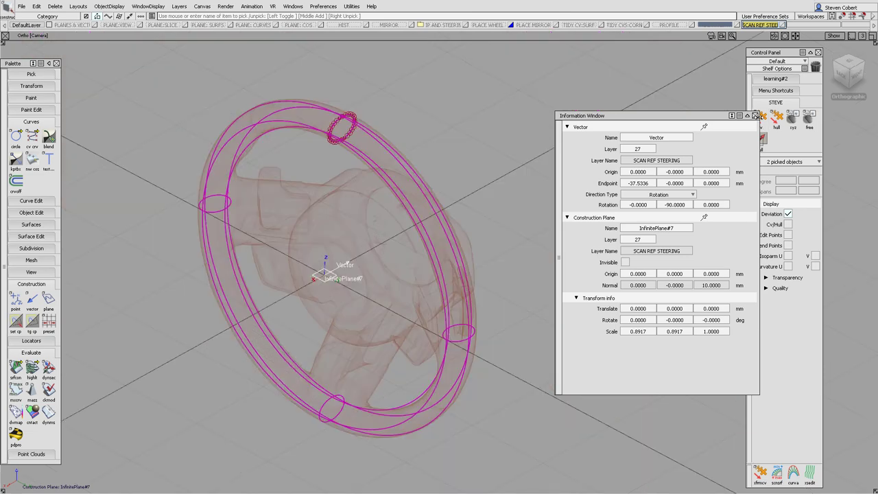
- Rename the revolve vector as STEERING_AXIS
click(664, 137)
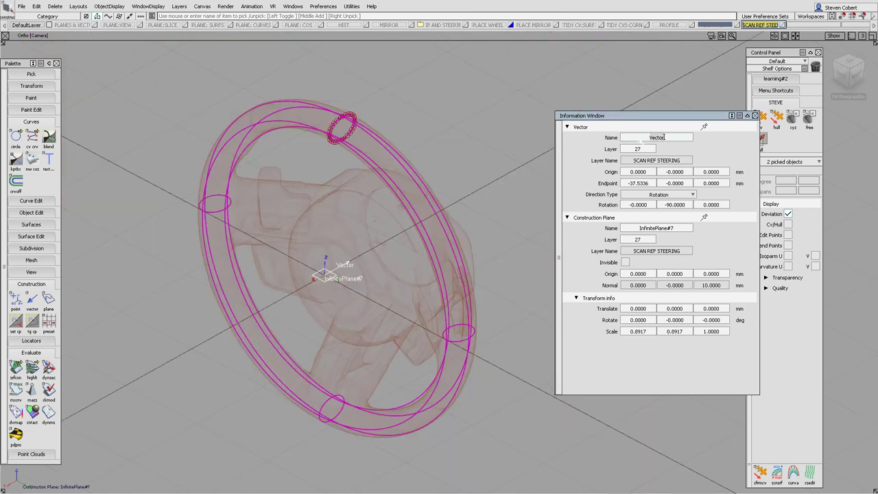
text(STERR)
key(BackSpace)
key(BackSpace)
text(ERING AXI)
key(Return)
- Rename the construction plane as STEERING_PLANE, close the object information, and clear the selection
click(648, 228)
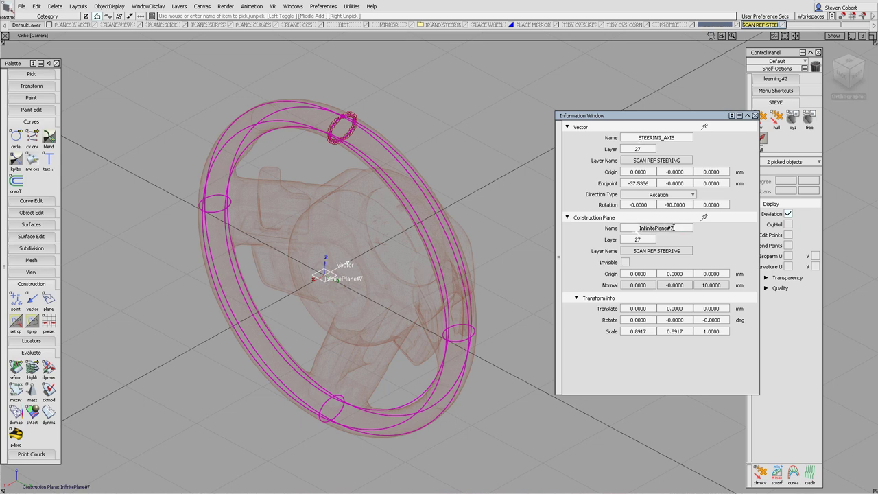
text(STEERING PLANE)
key(Return)
click(755, 115)
click(538, 212)
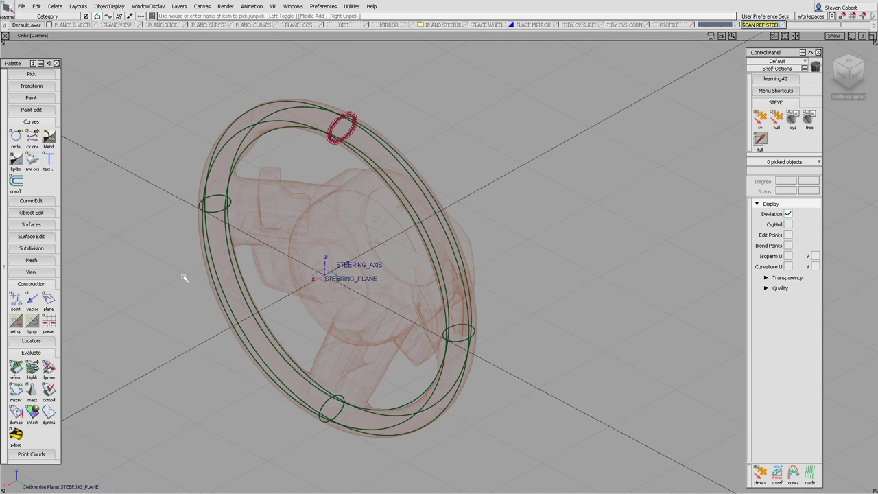
- Delete the existing revolved rim surfaces, keeping the circular profile curve
ctrl+shift+drag(183, 277, 183, 299)
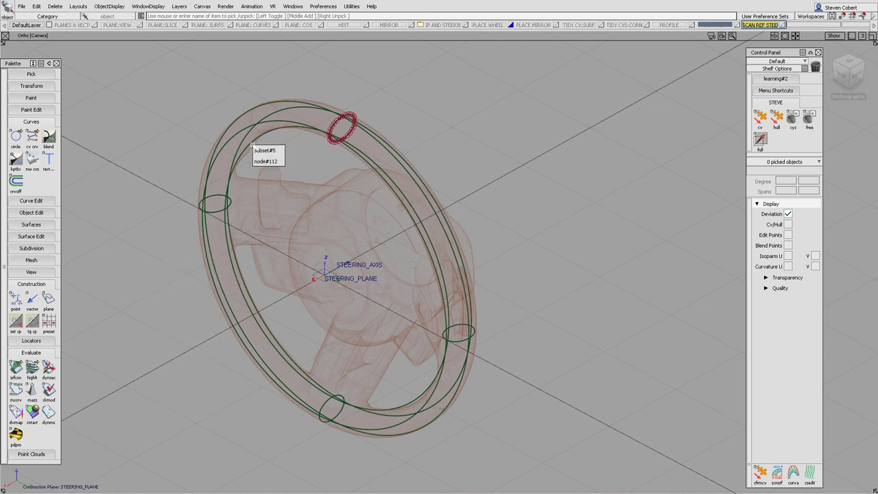
click(256, 152)
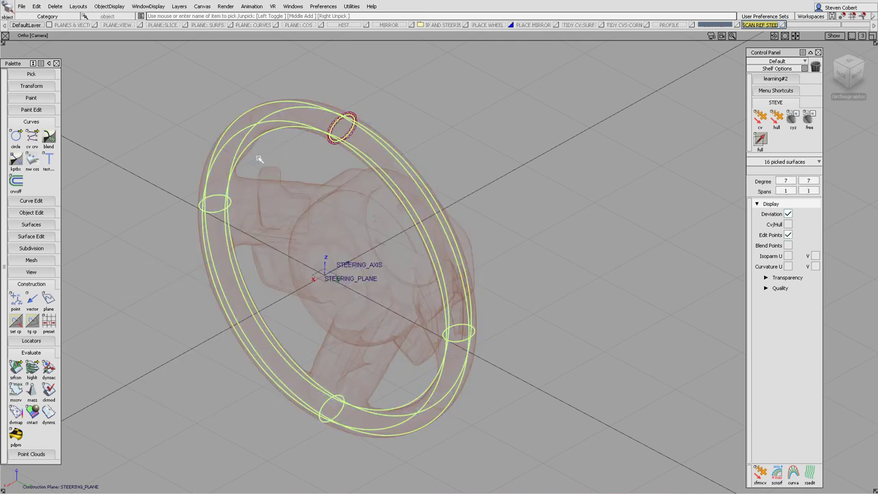
key(Delete)
click(392, 272)
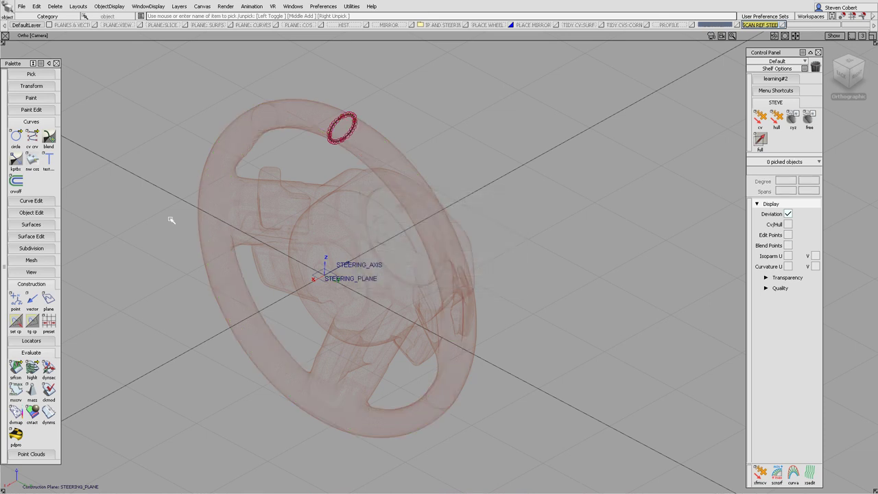
- Revolve the circular rim profile through 360 degrees around the STEERING_AXIS vector
click(36, 225)
click(48, 240)
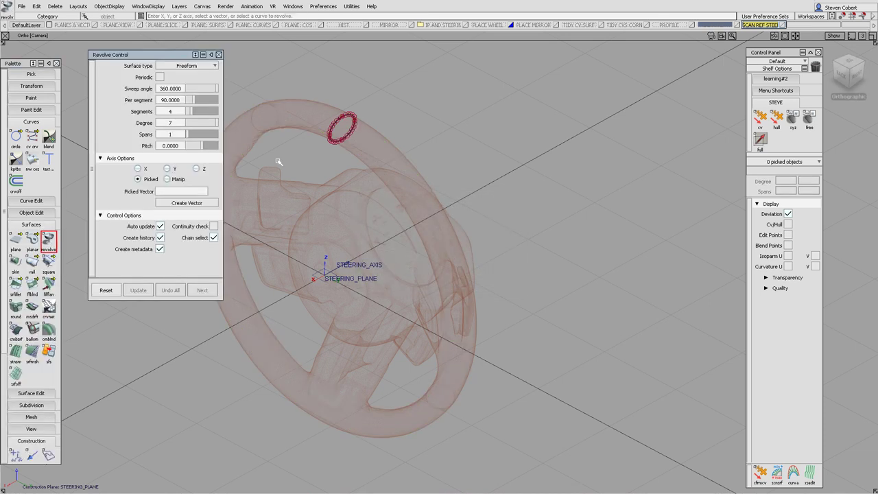
click(324, 108)
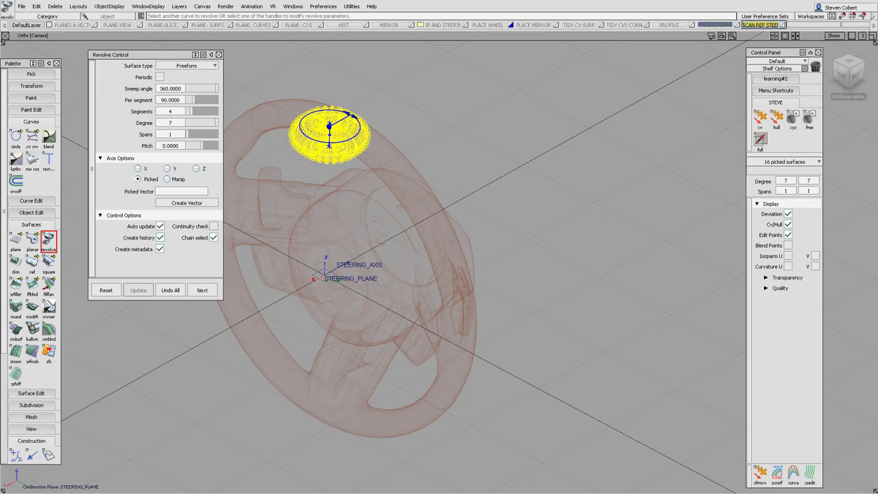
click(337, 271)
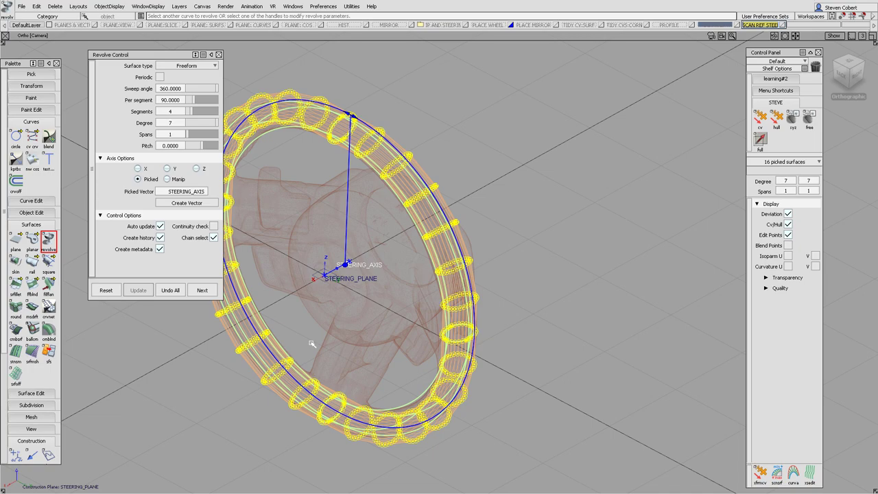